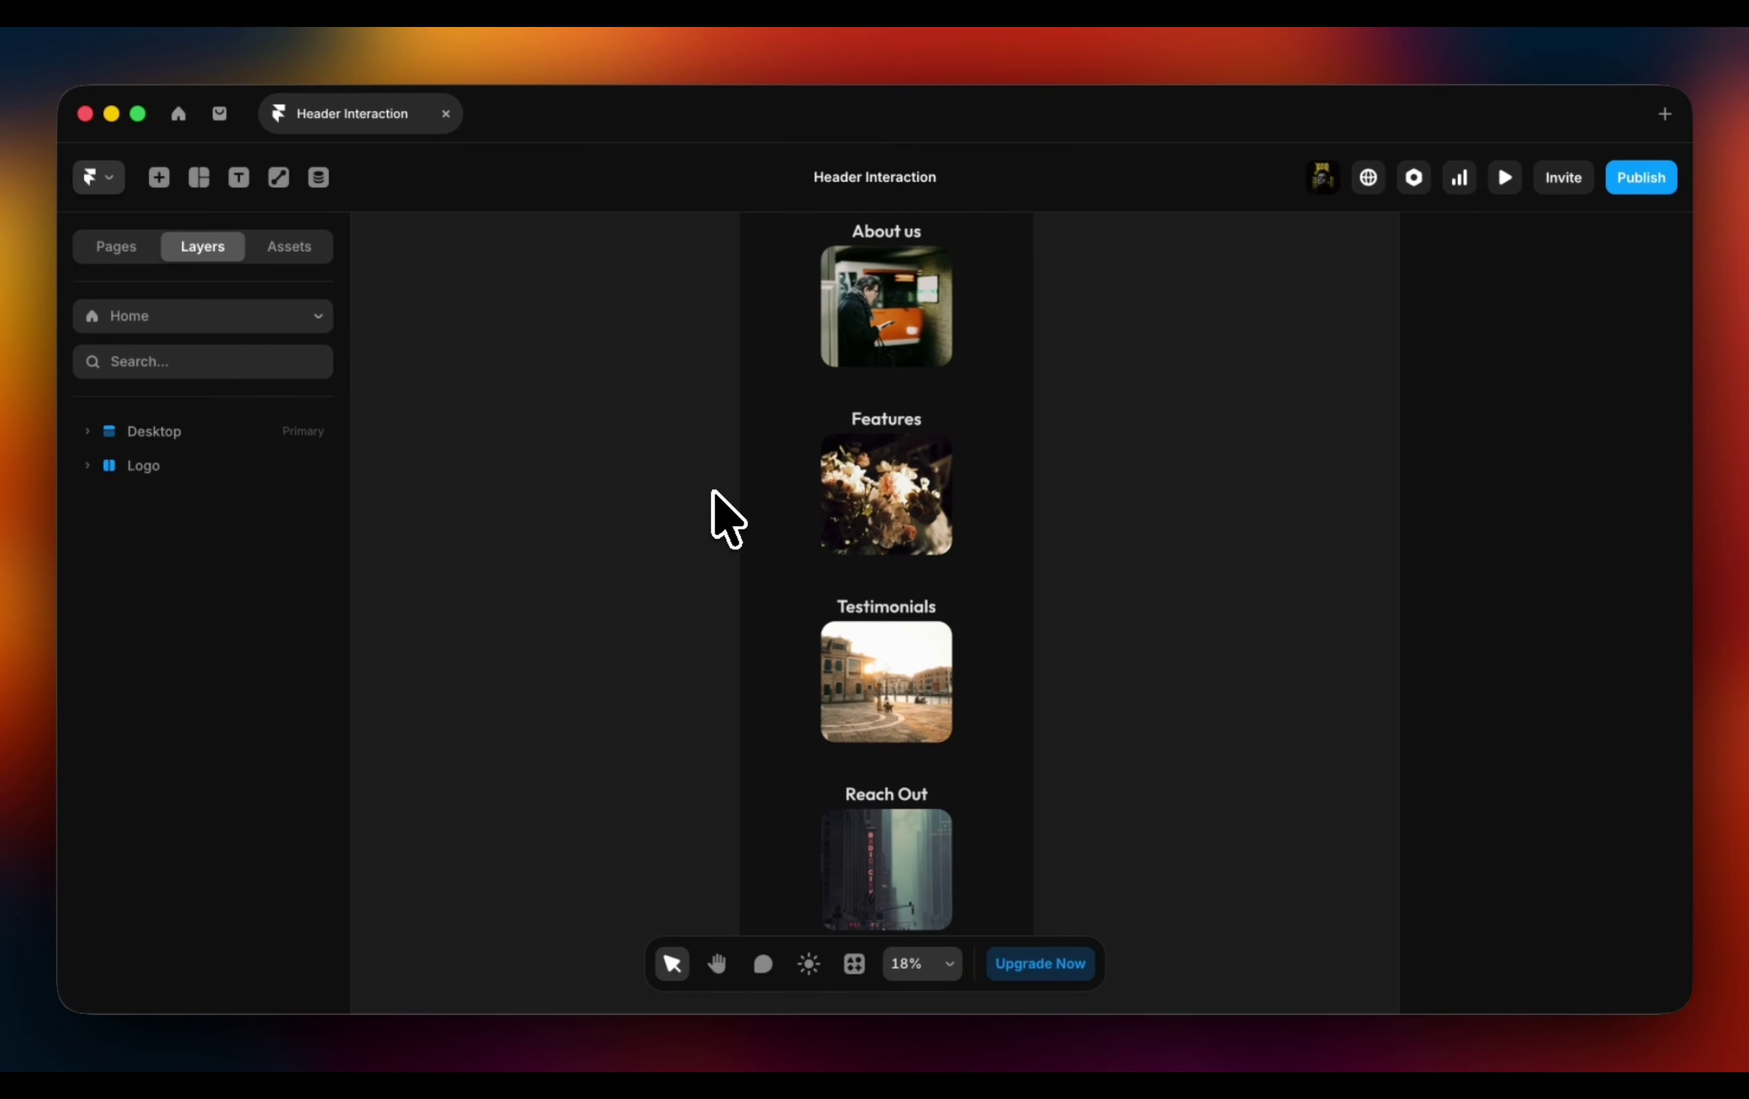
Draw a wide frame about 458 high on the empty canvas beside the Desktop page.
scroll(713, 493, "up", 6)
scroll(722, 515, "left", 5)
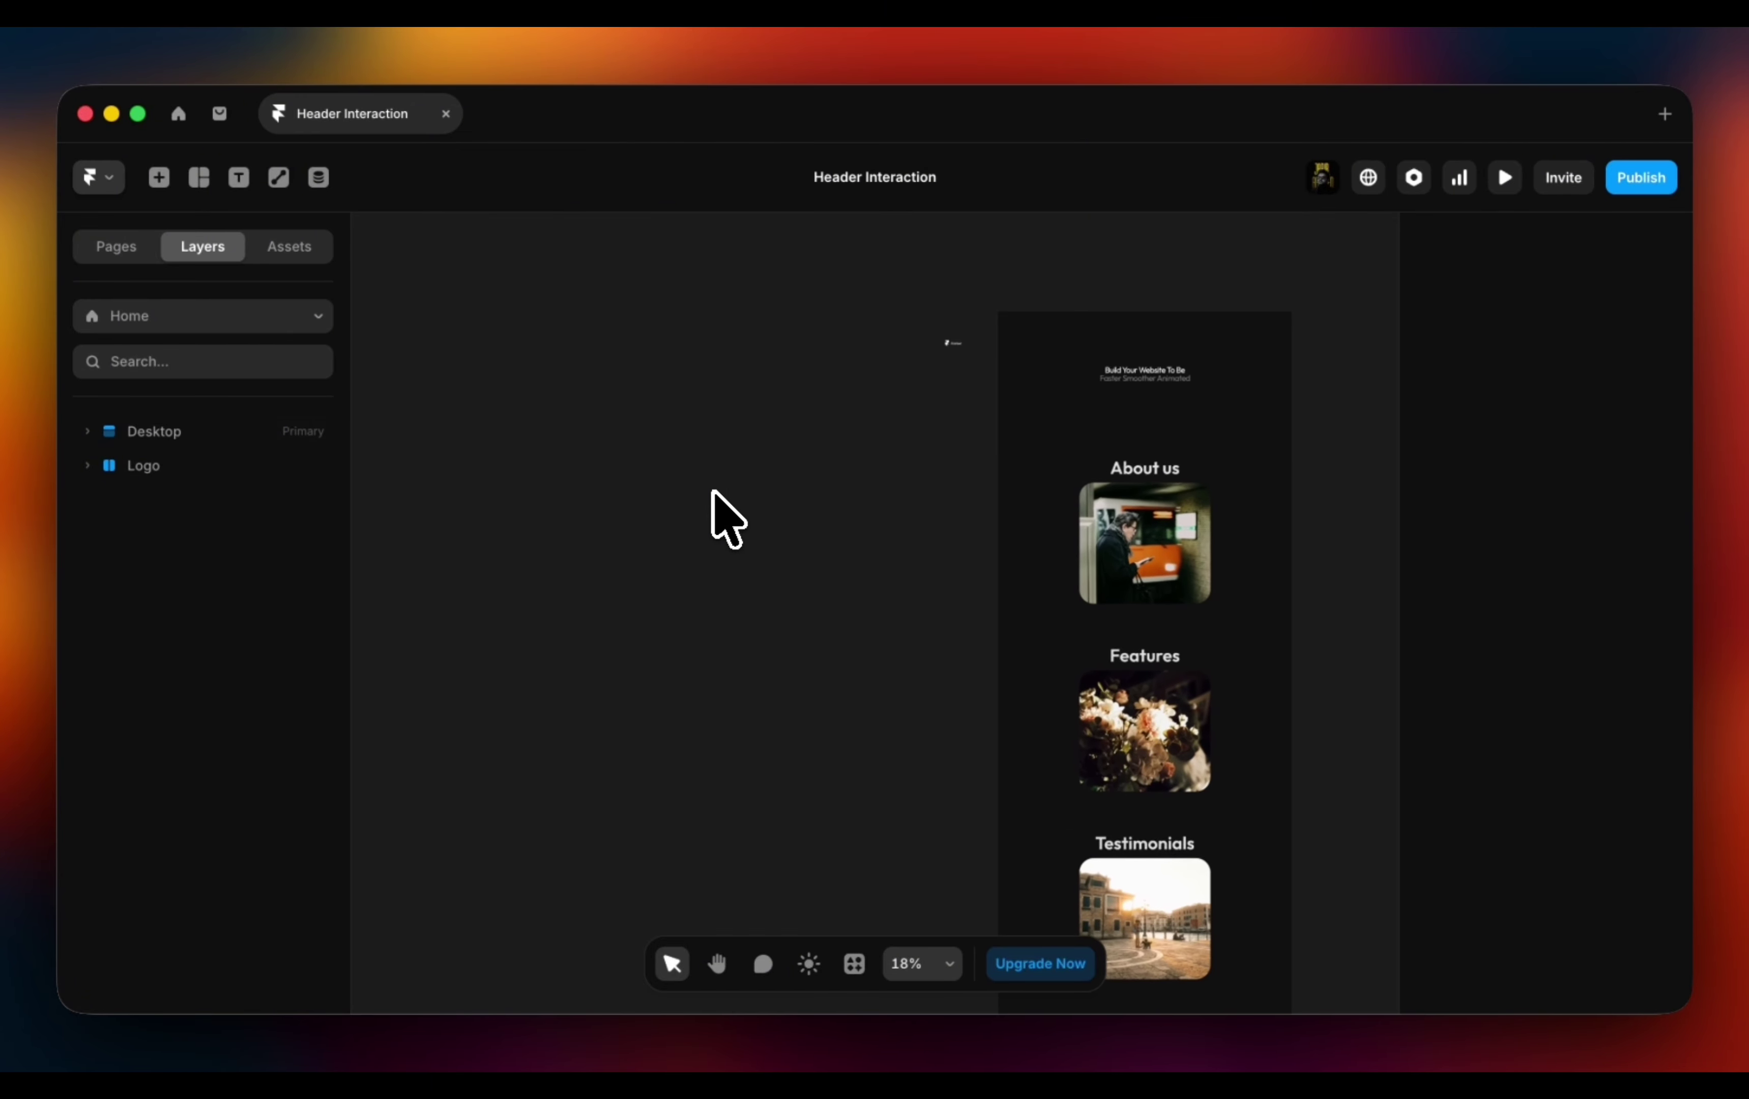
key("f")
left_click_drag(495, 412, 756, 451)
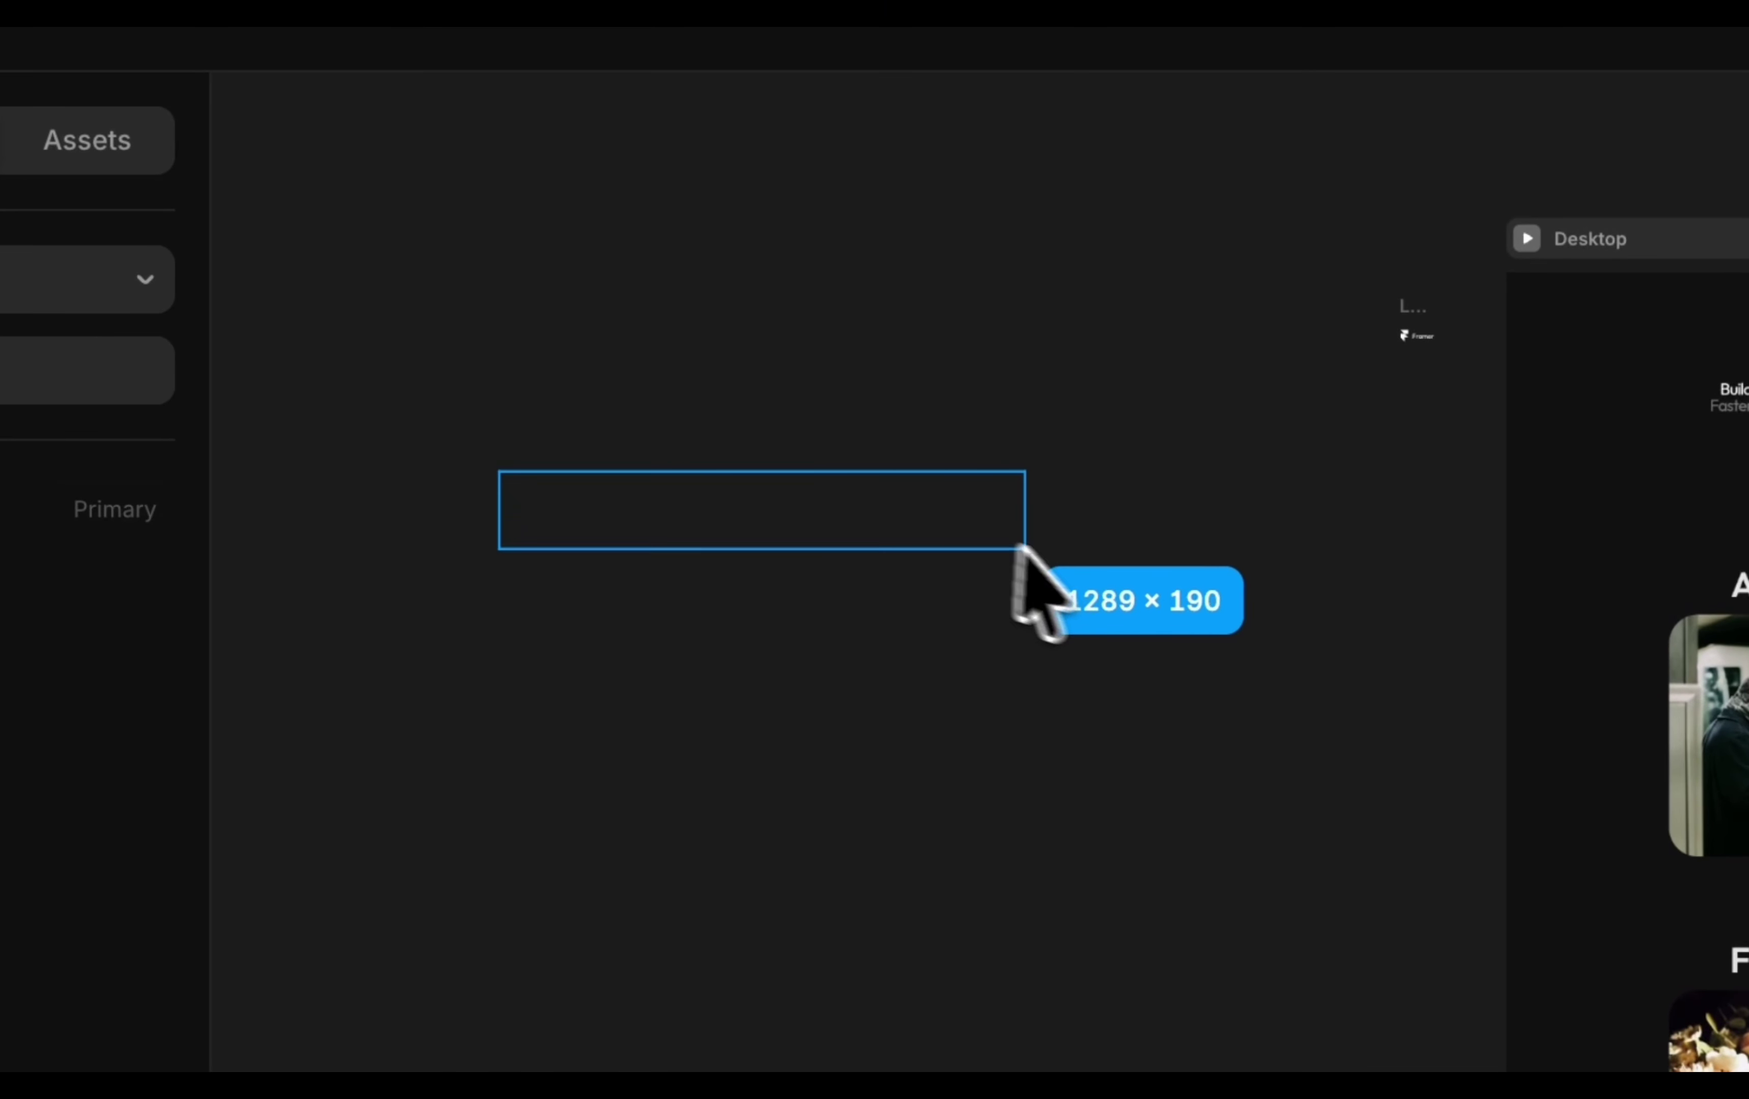
left_click_drag(1024, 549, 1250, 658)
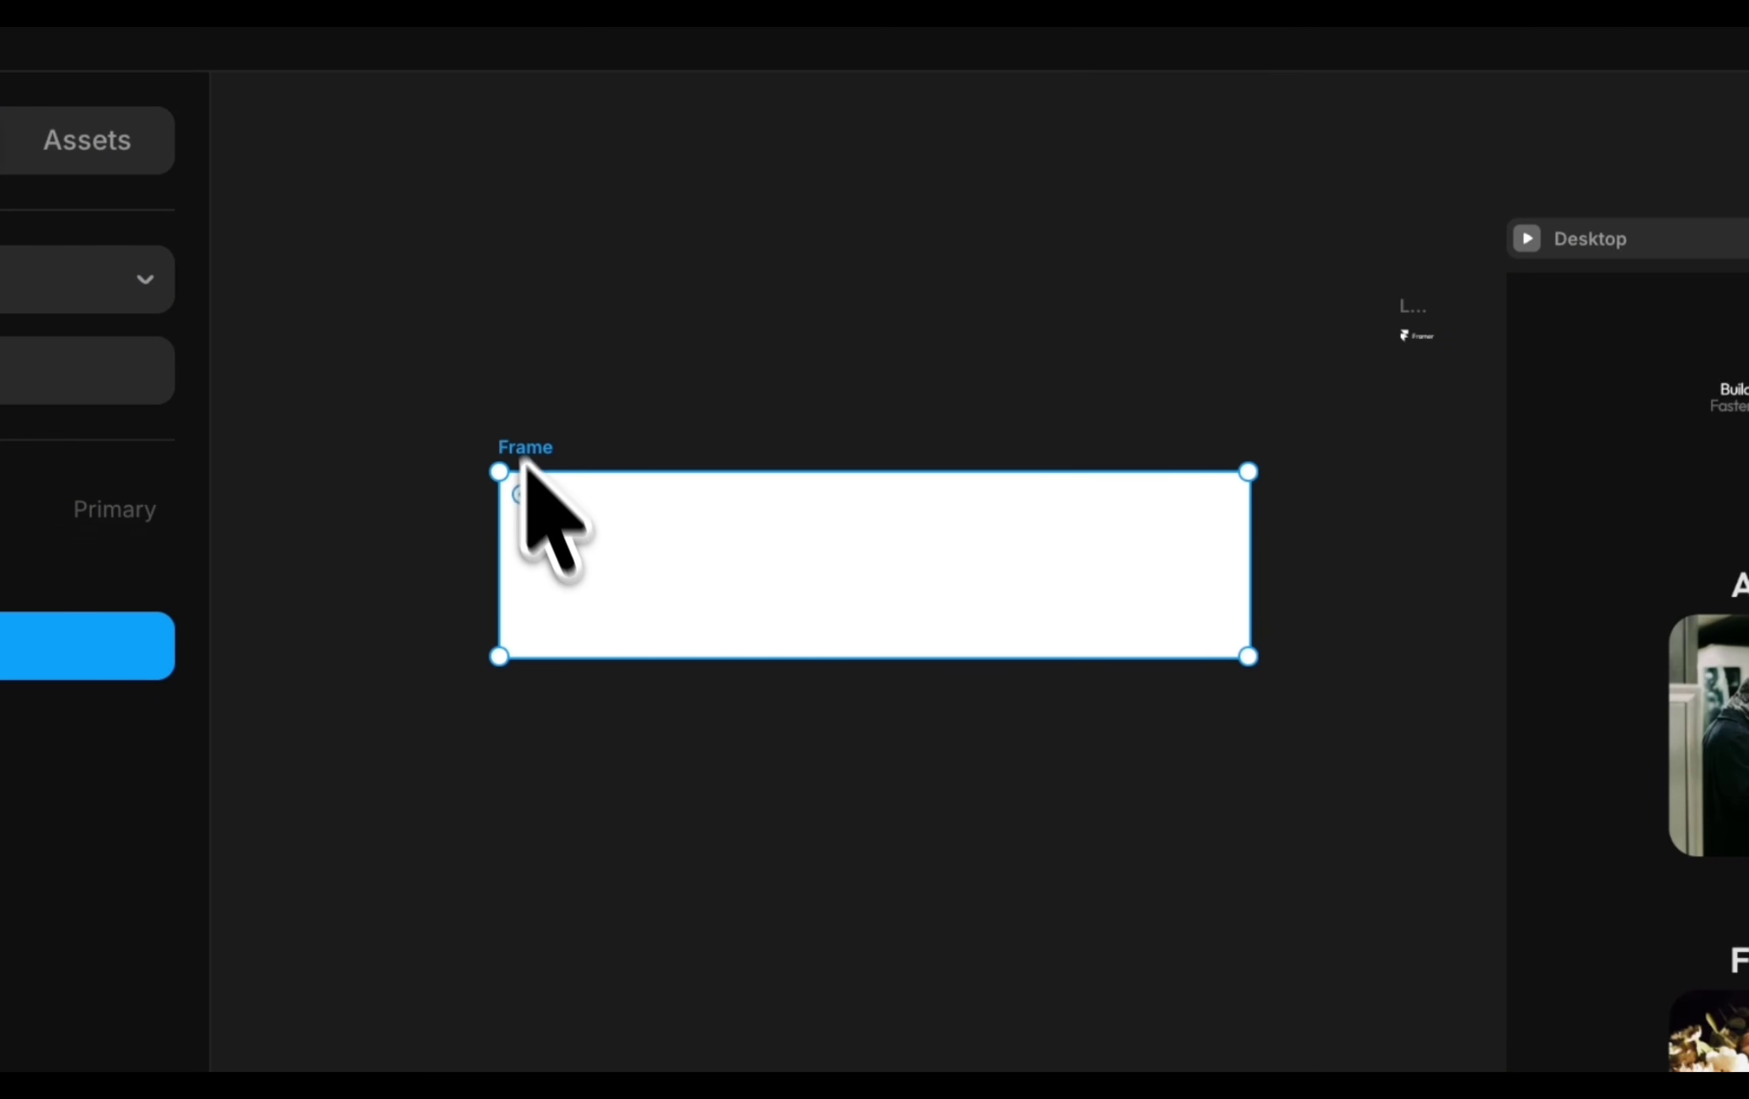
Draw a frame about 268 high nested inside the outer frame and fill it with three equal frames in a row.
key("f")
left_click_drag(531, 514, 1202, 627)
scroll(593, 575, "up", 5)
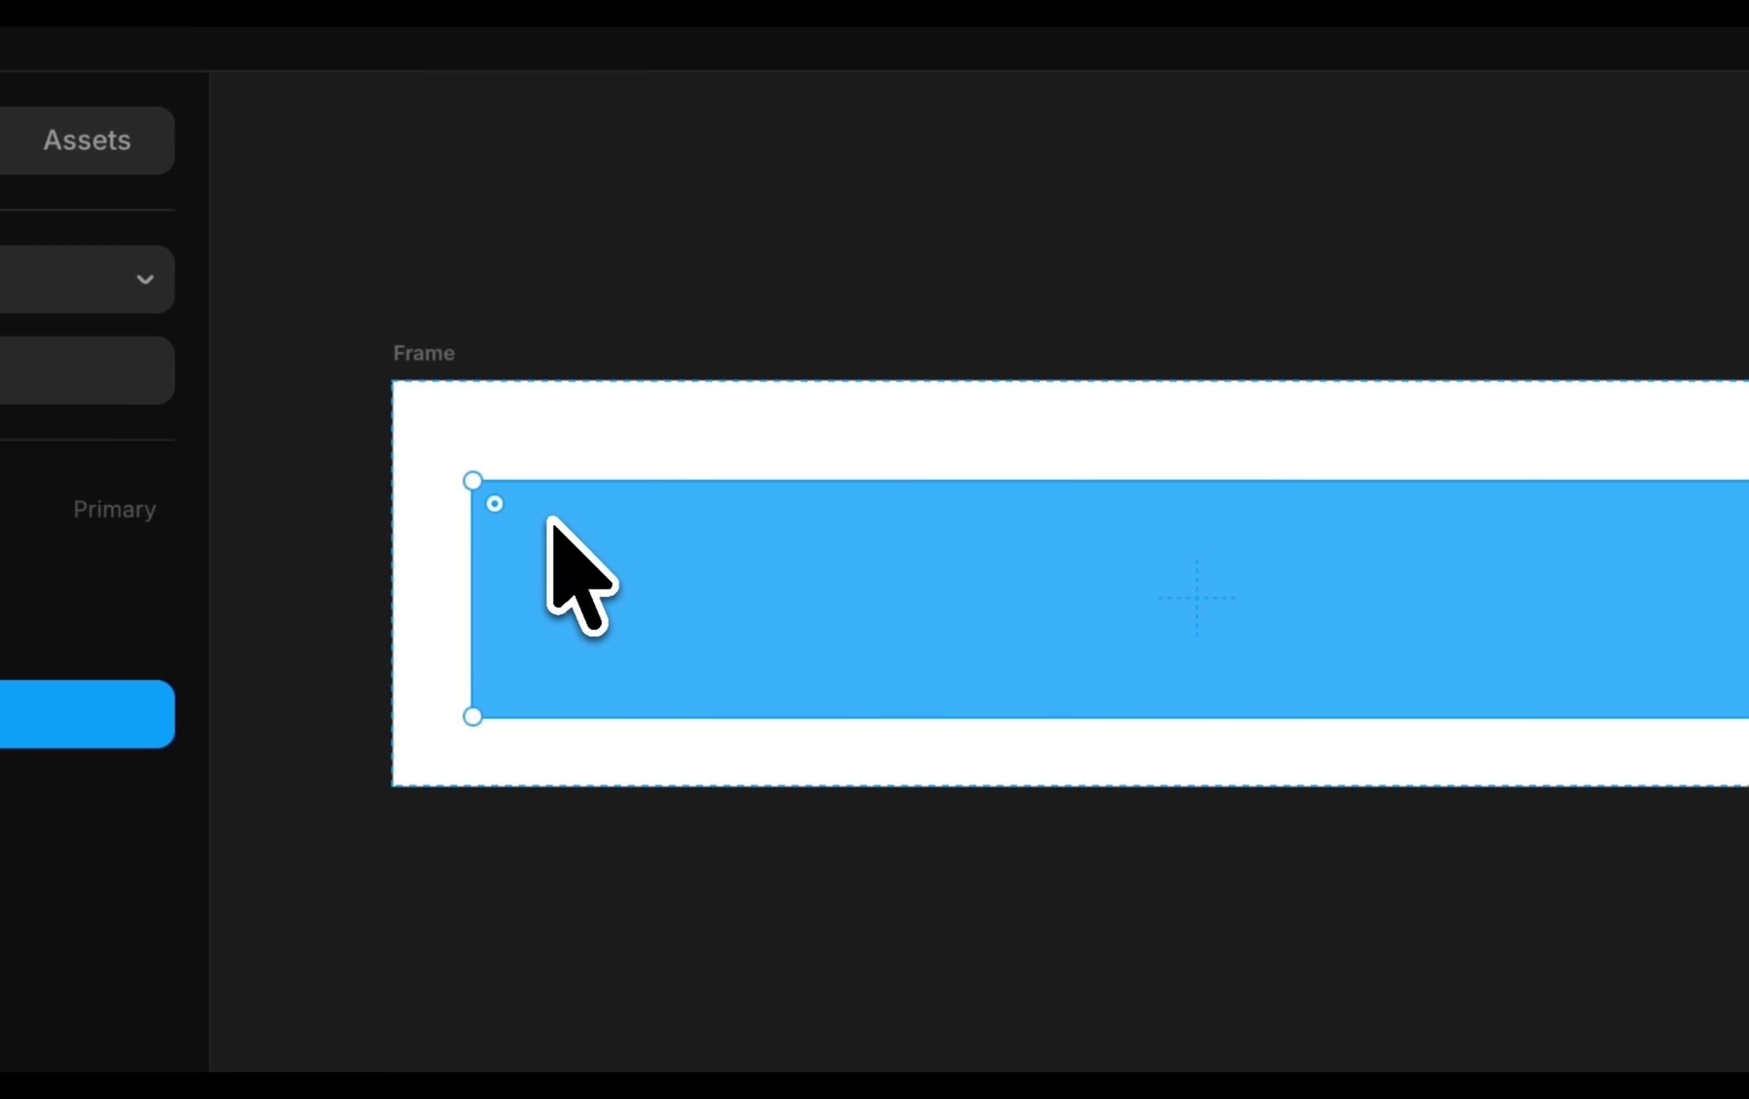
key("f")
mouse_move(516, 512)
left_mouse_down()
mouse_move(809, 684)
mouse_move(797, 672)
left_mouse_up()
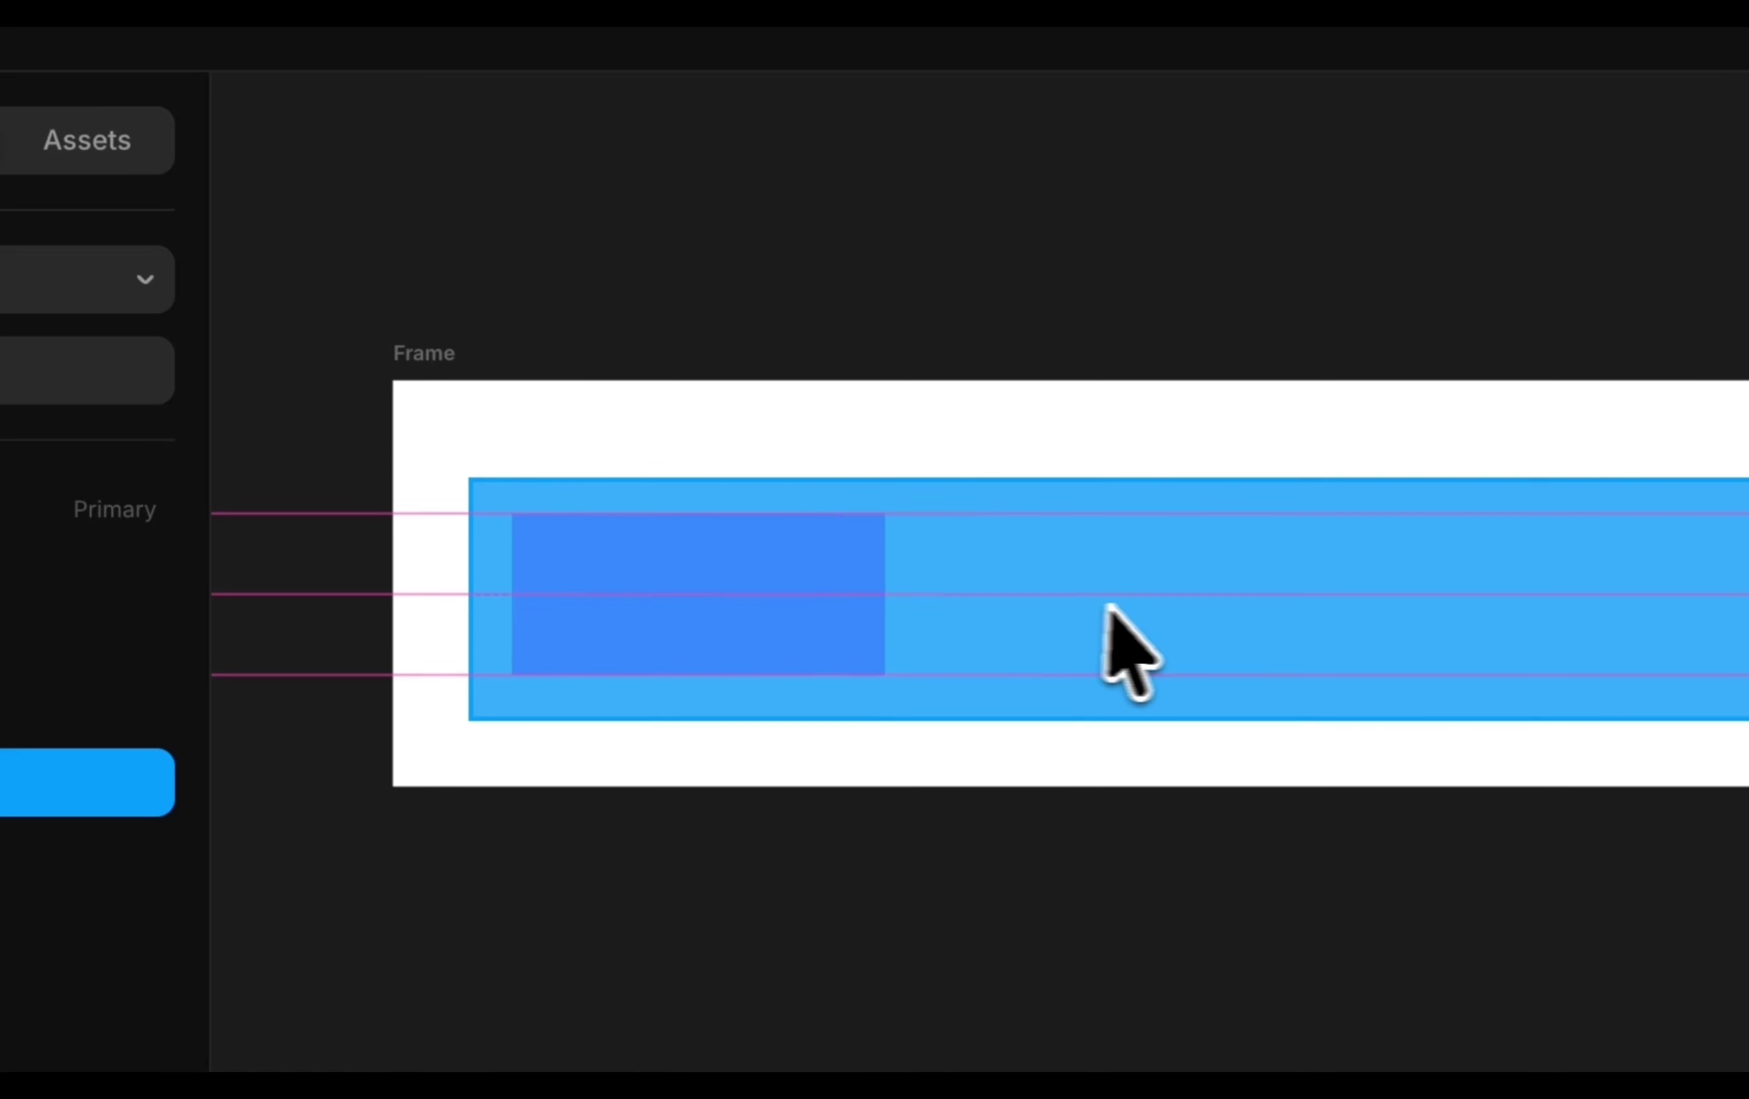
key("super+d")
key("super+d")
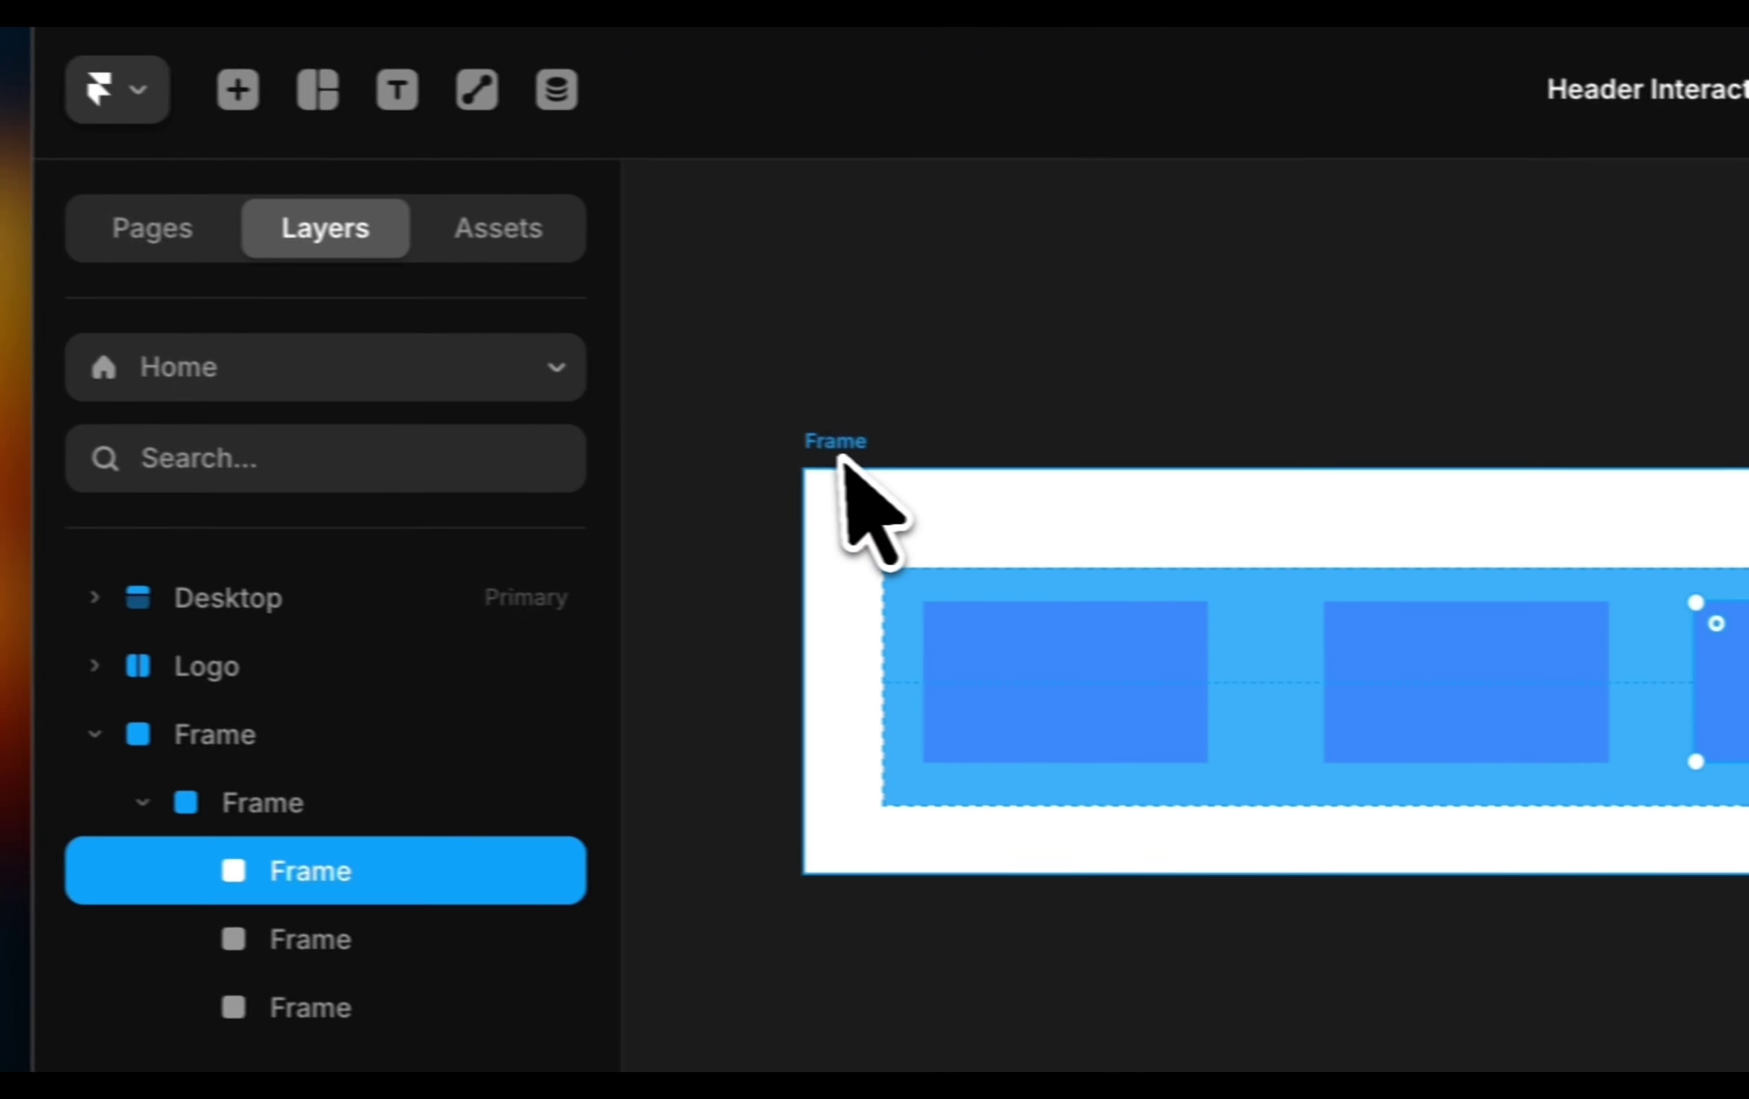
Rename the outer frame as Header.
left_click(828, 476)
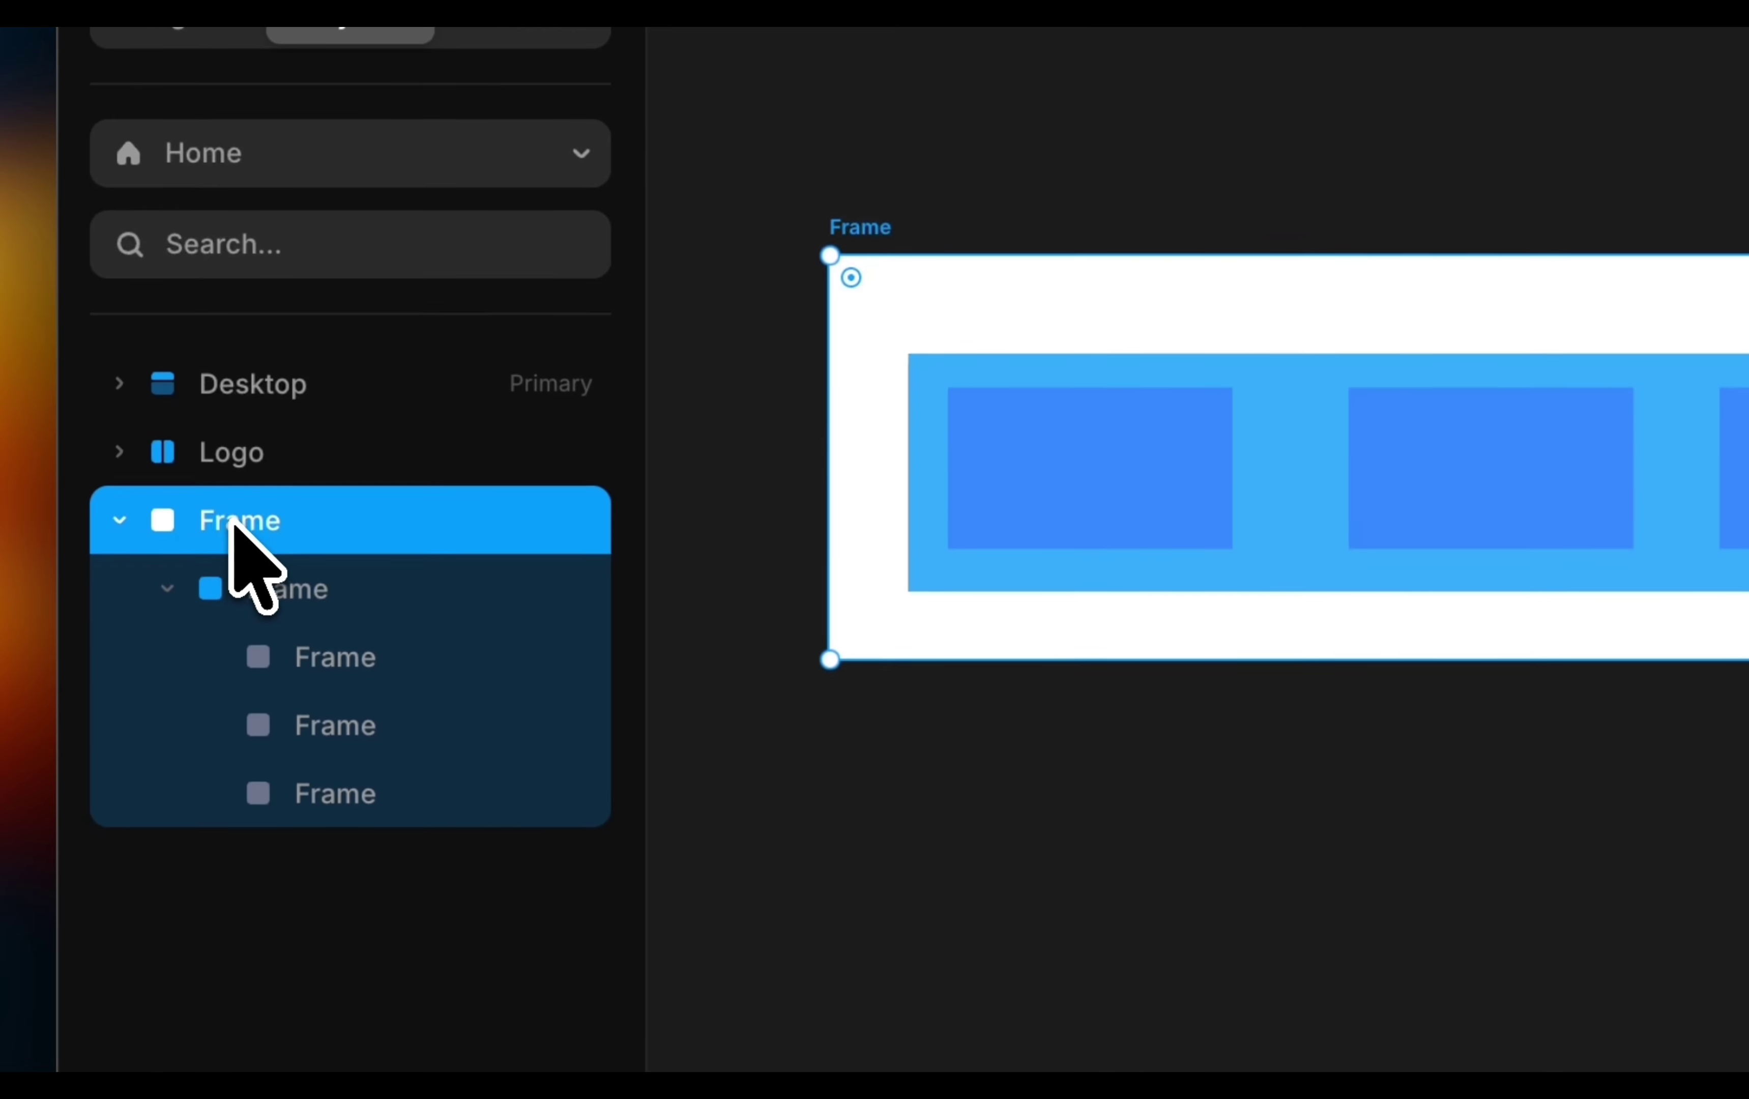
double_click(231, 520)
type("Header")
key("Return")
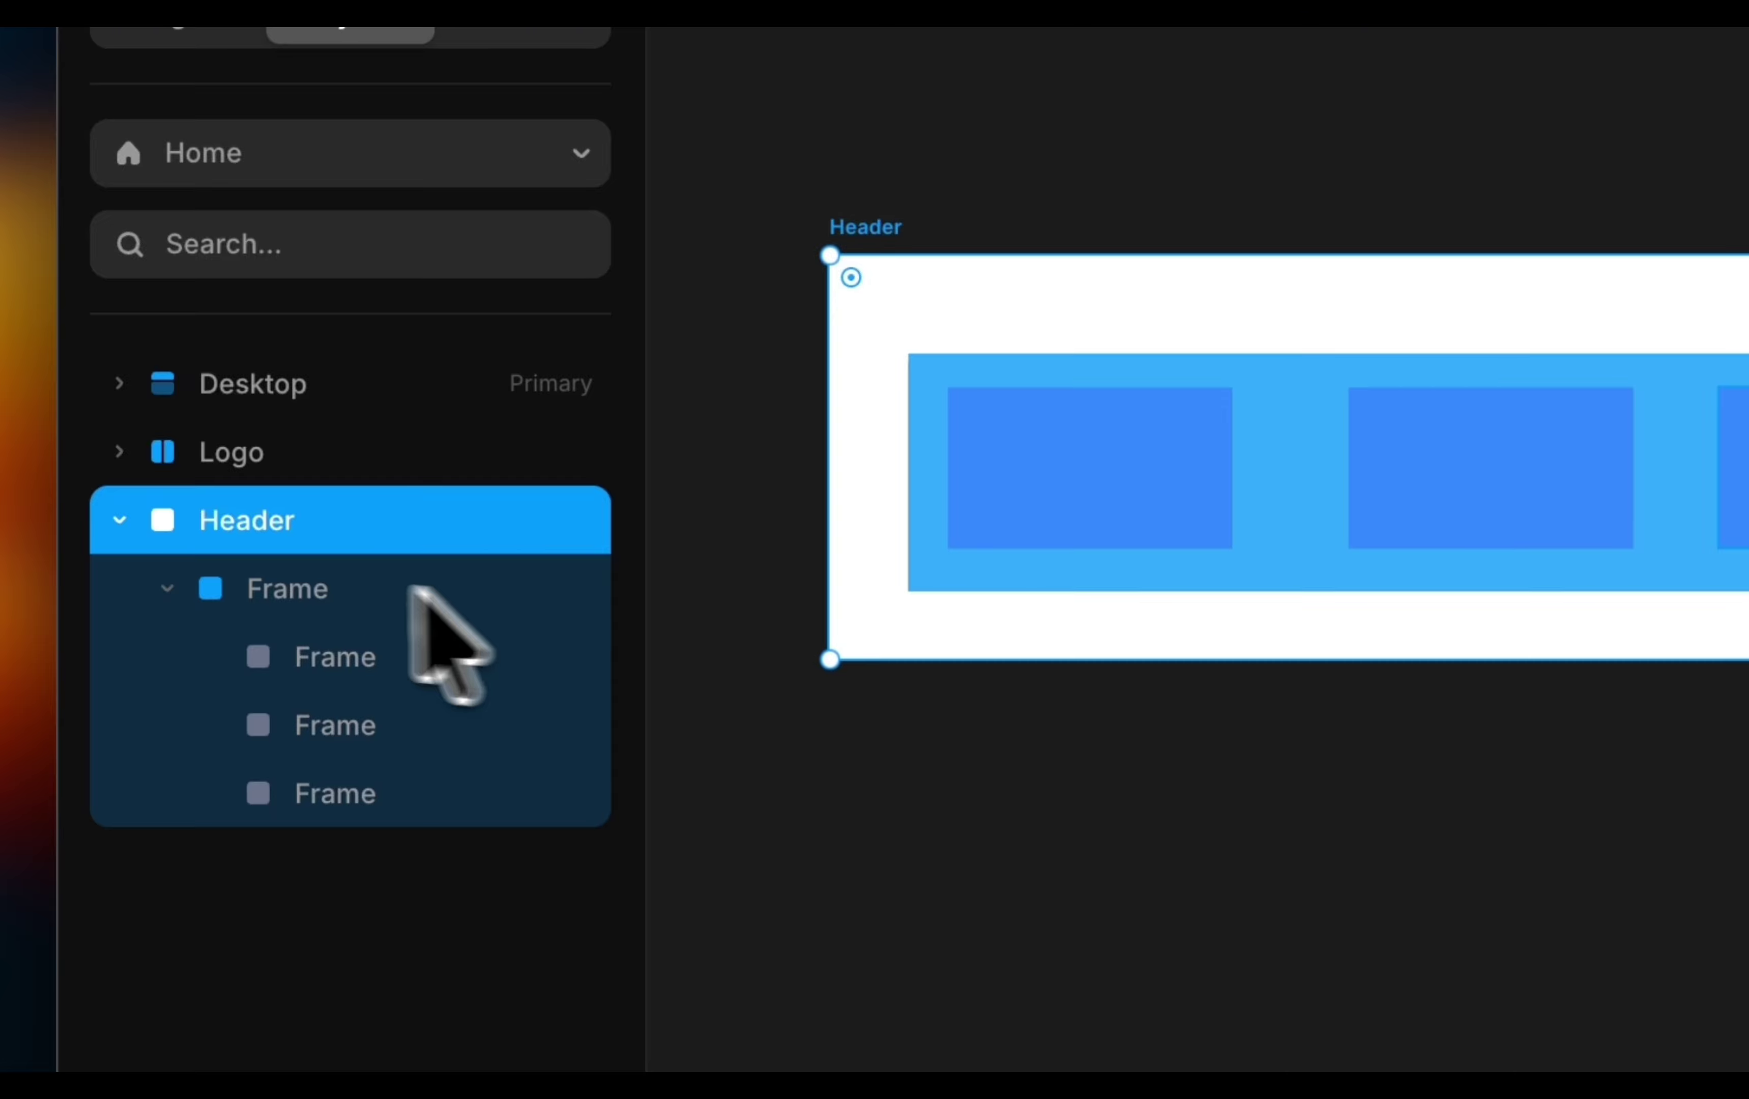
Rename the frame nested directly inside the header as Container.
double_click(273, 588)
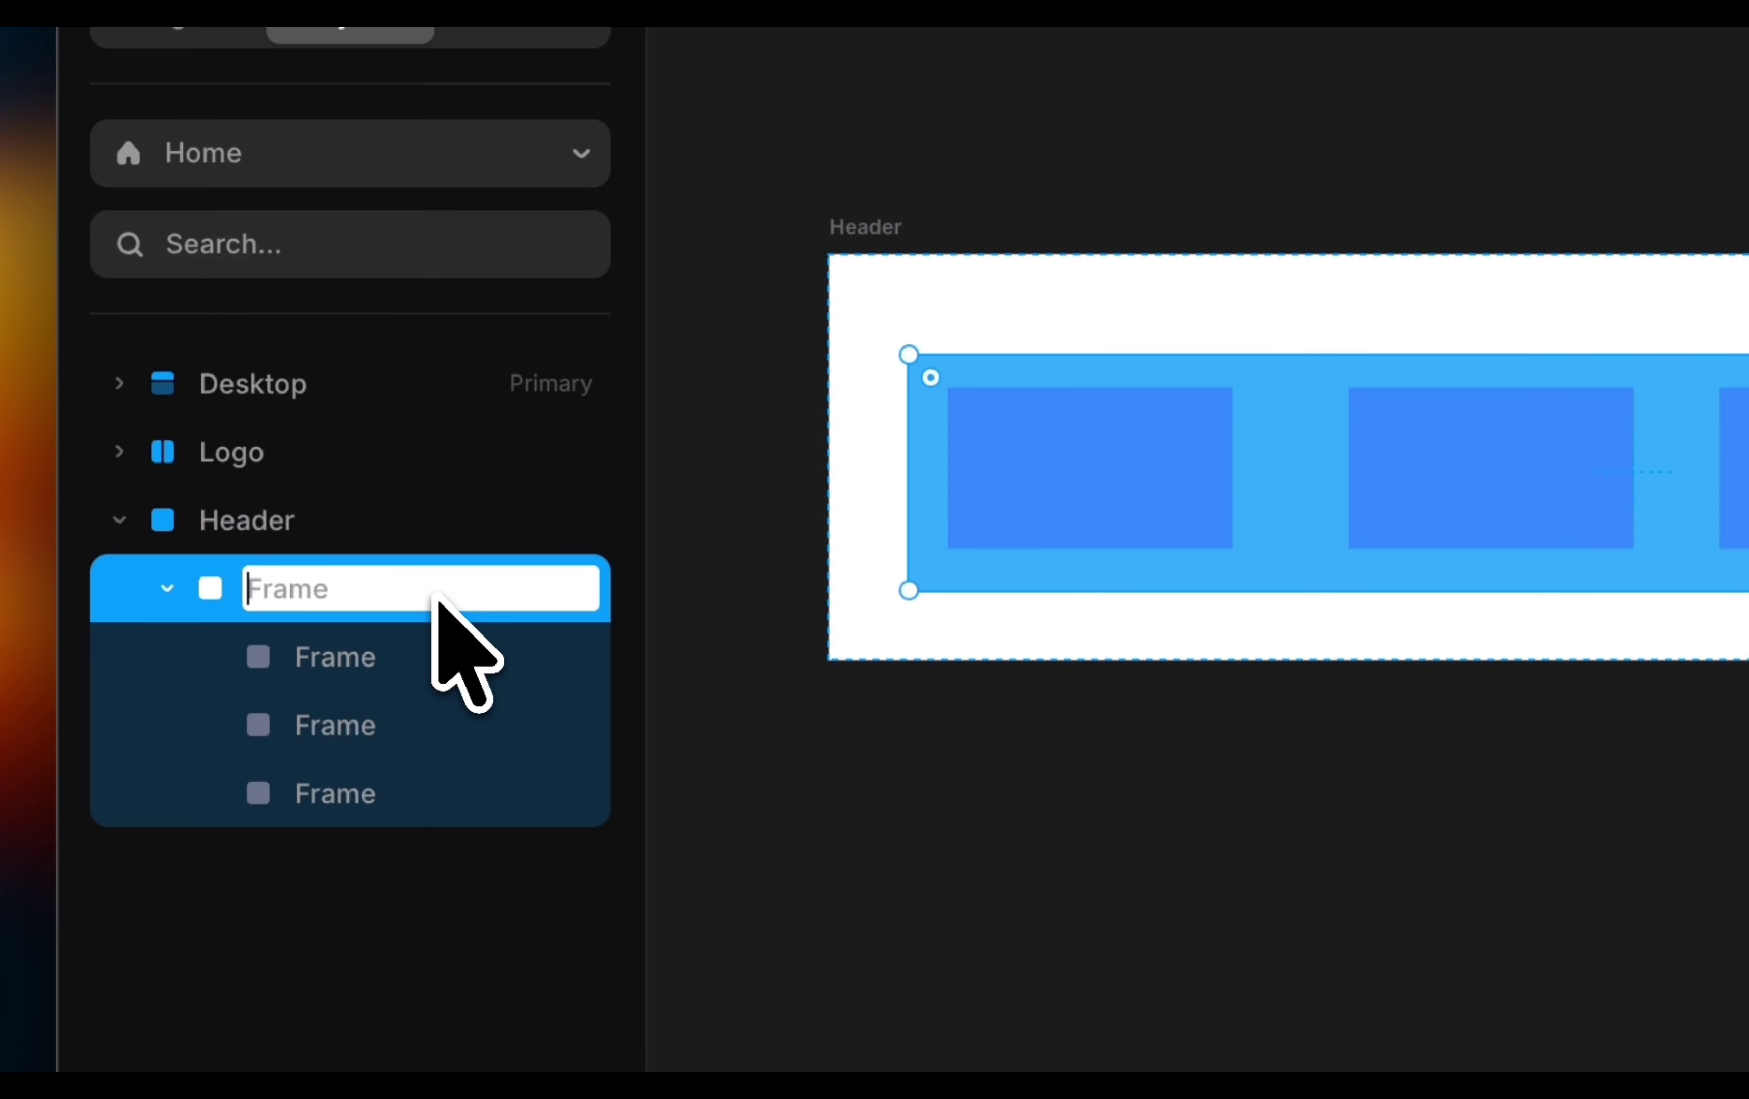
type("Containe")
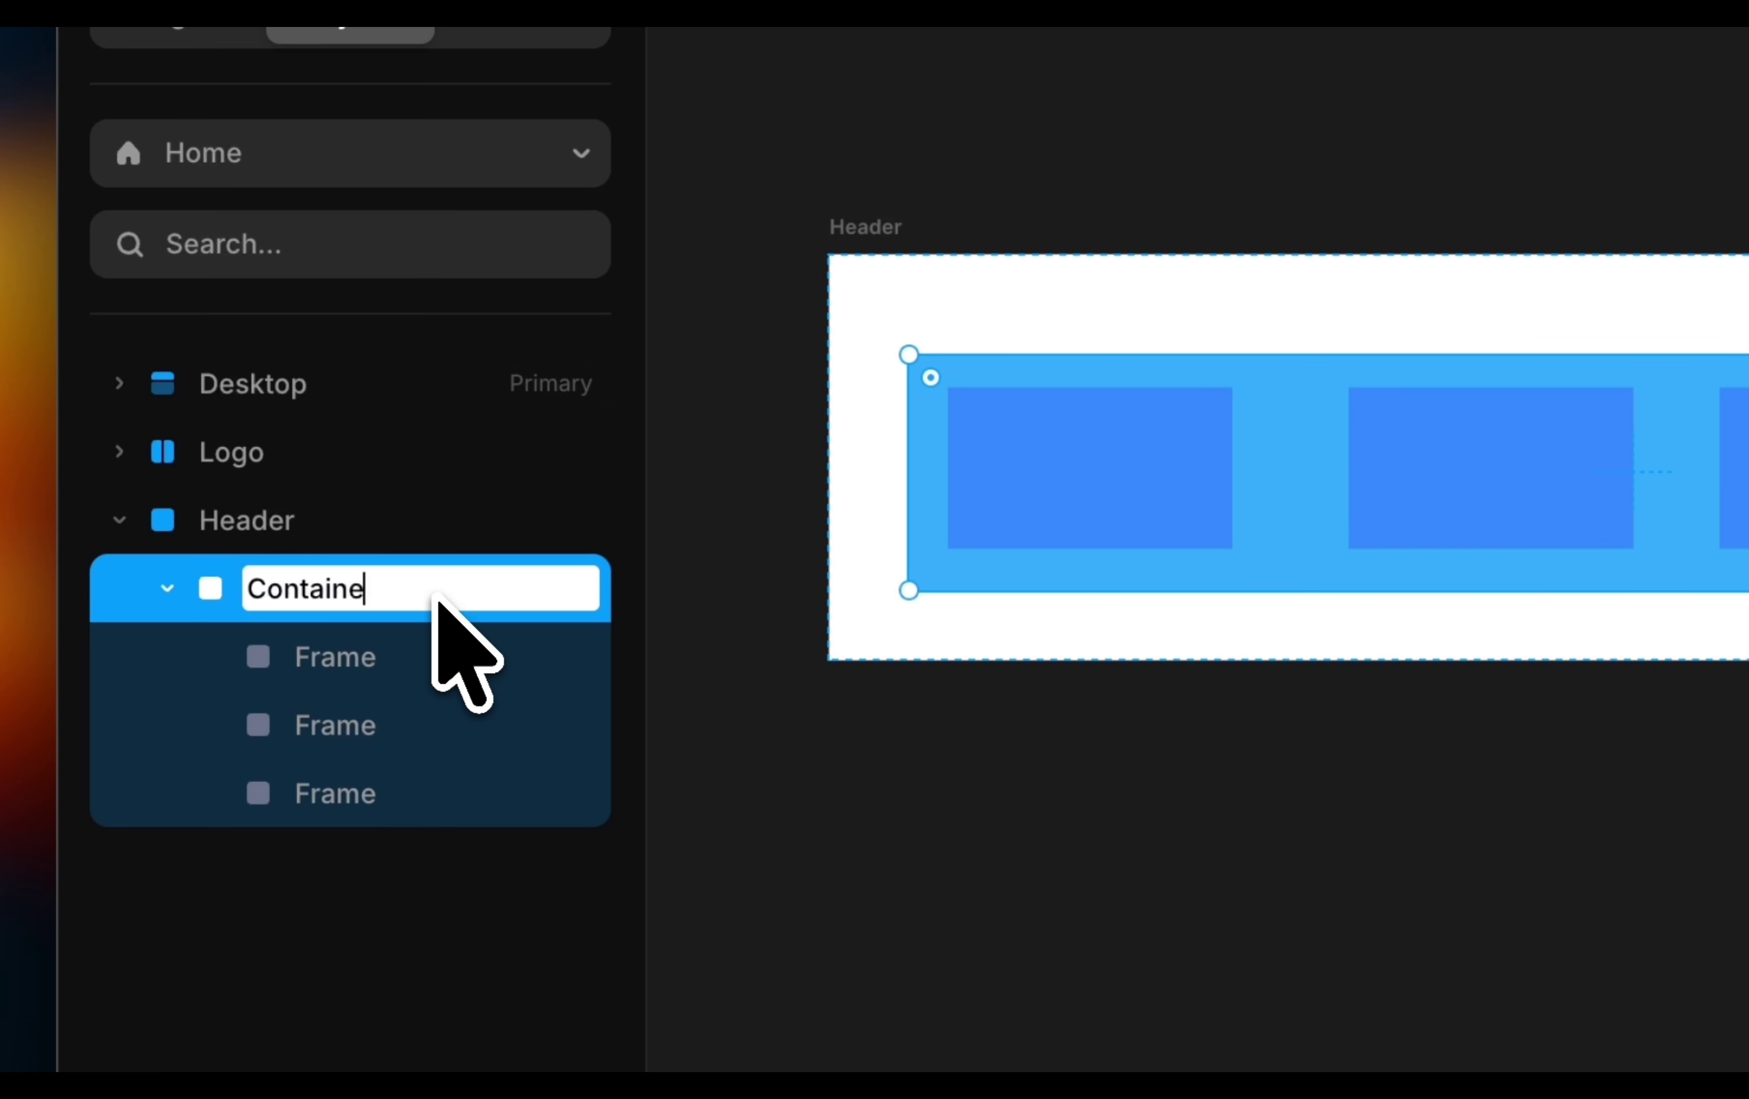
type("r")
key("Return")
Set the Header's width to 1440 and its height to Fit Content.
left_click(258, 529)
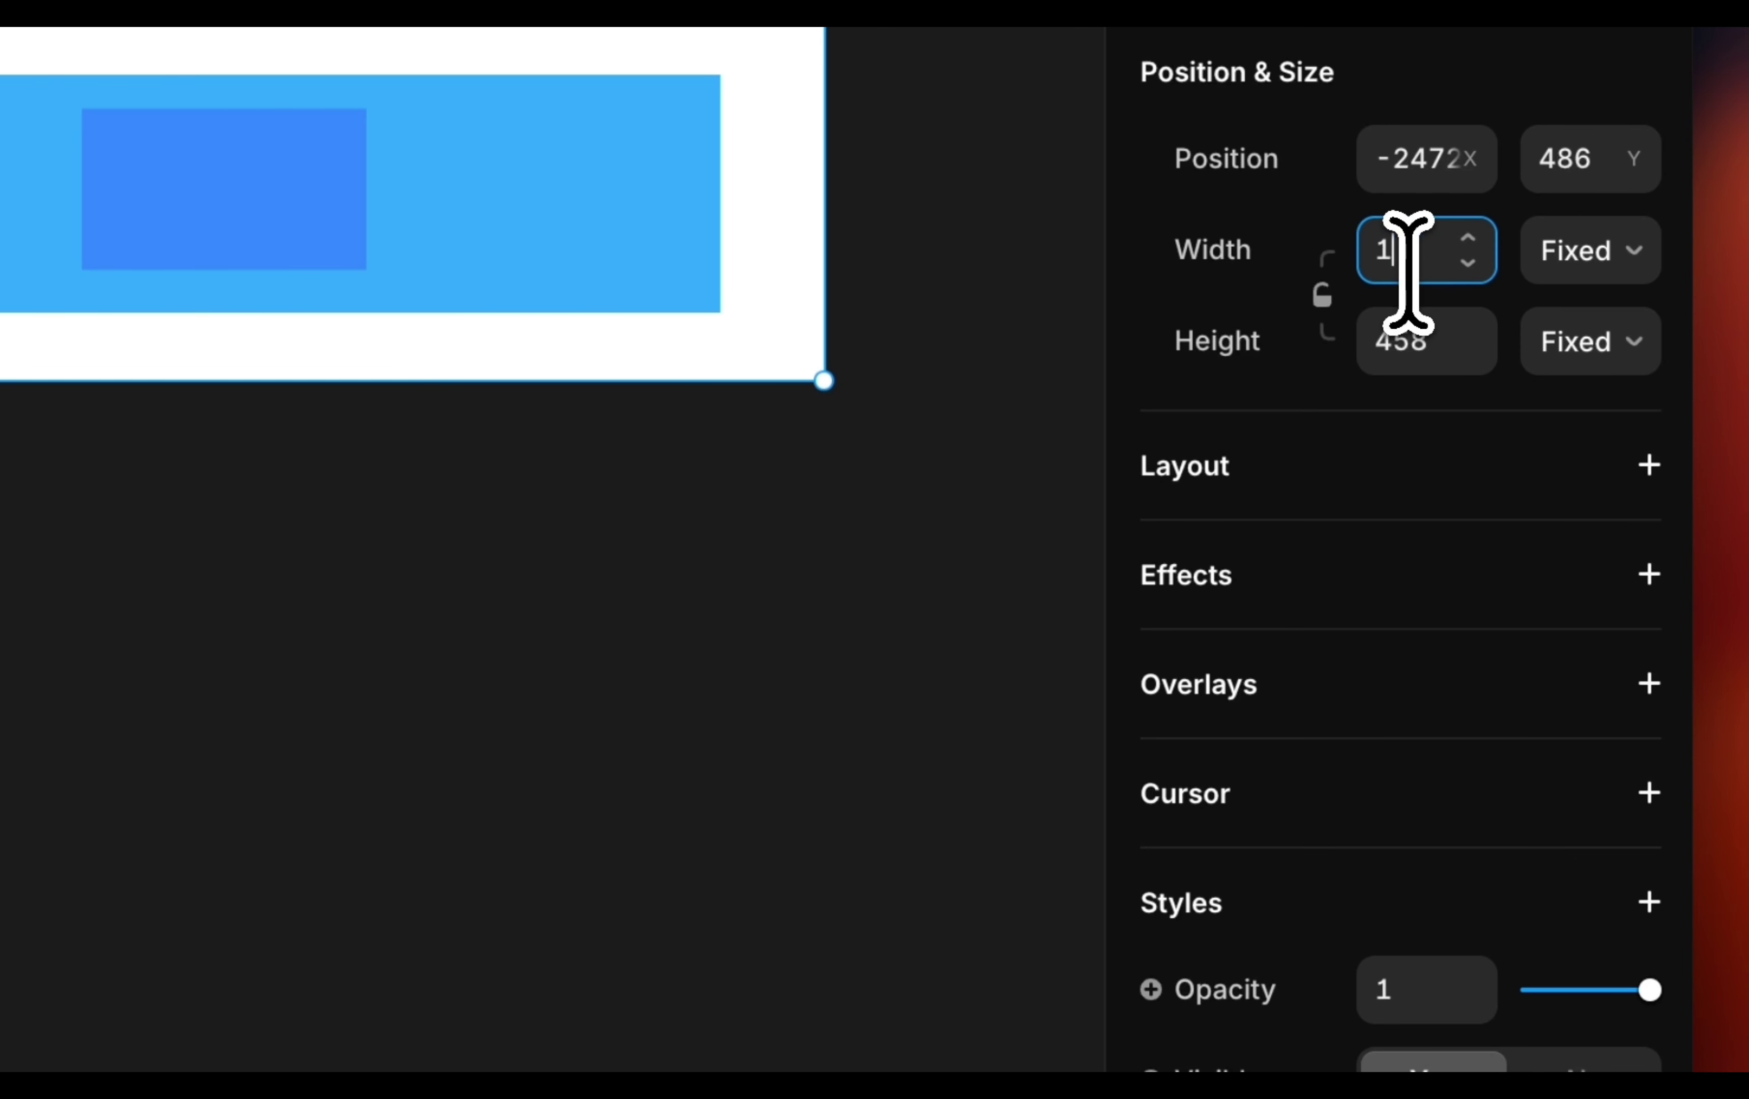
left_click(1408, 273)
type("1440")
key("Return")
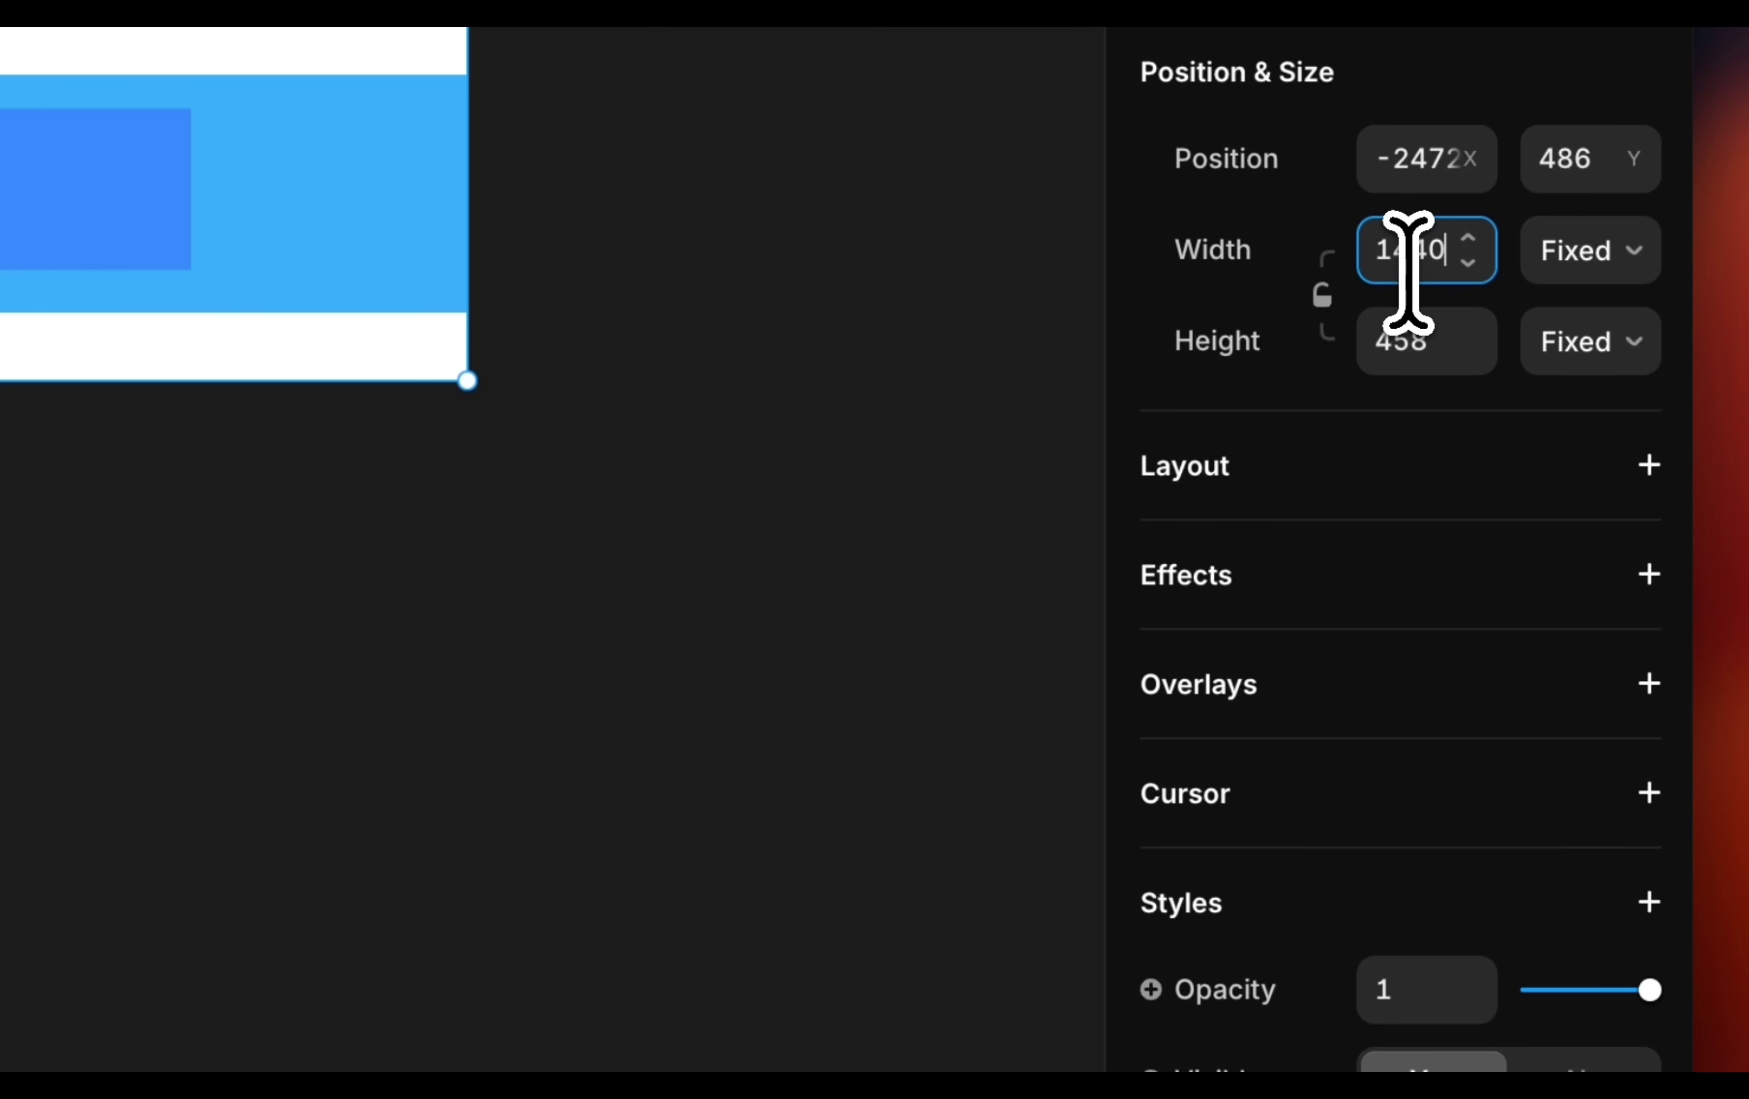
left_click(1562, 346)
left_click(1562, 498)
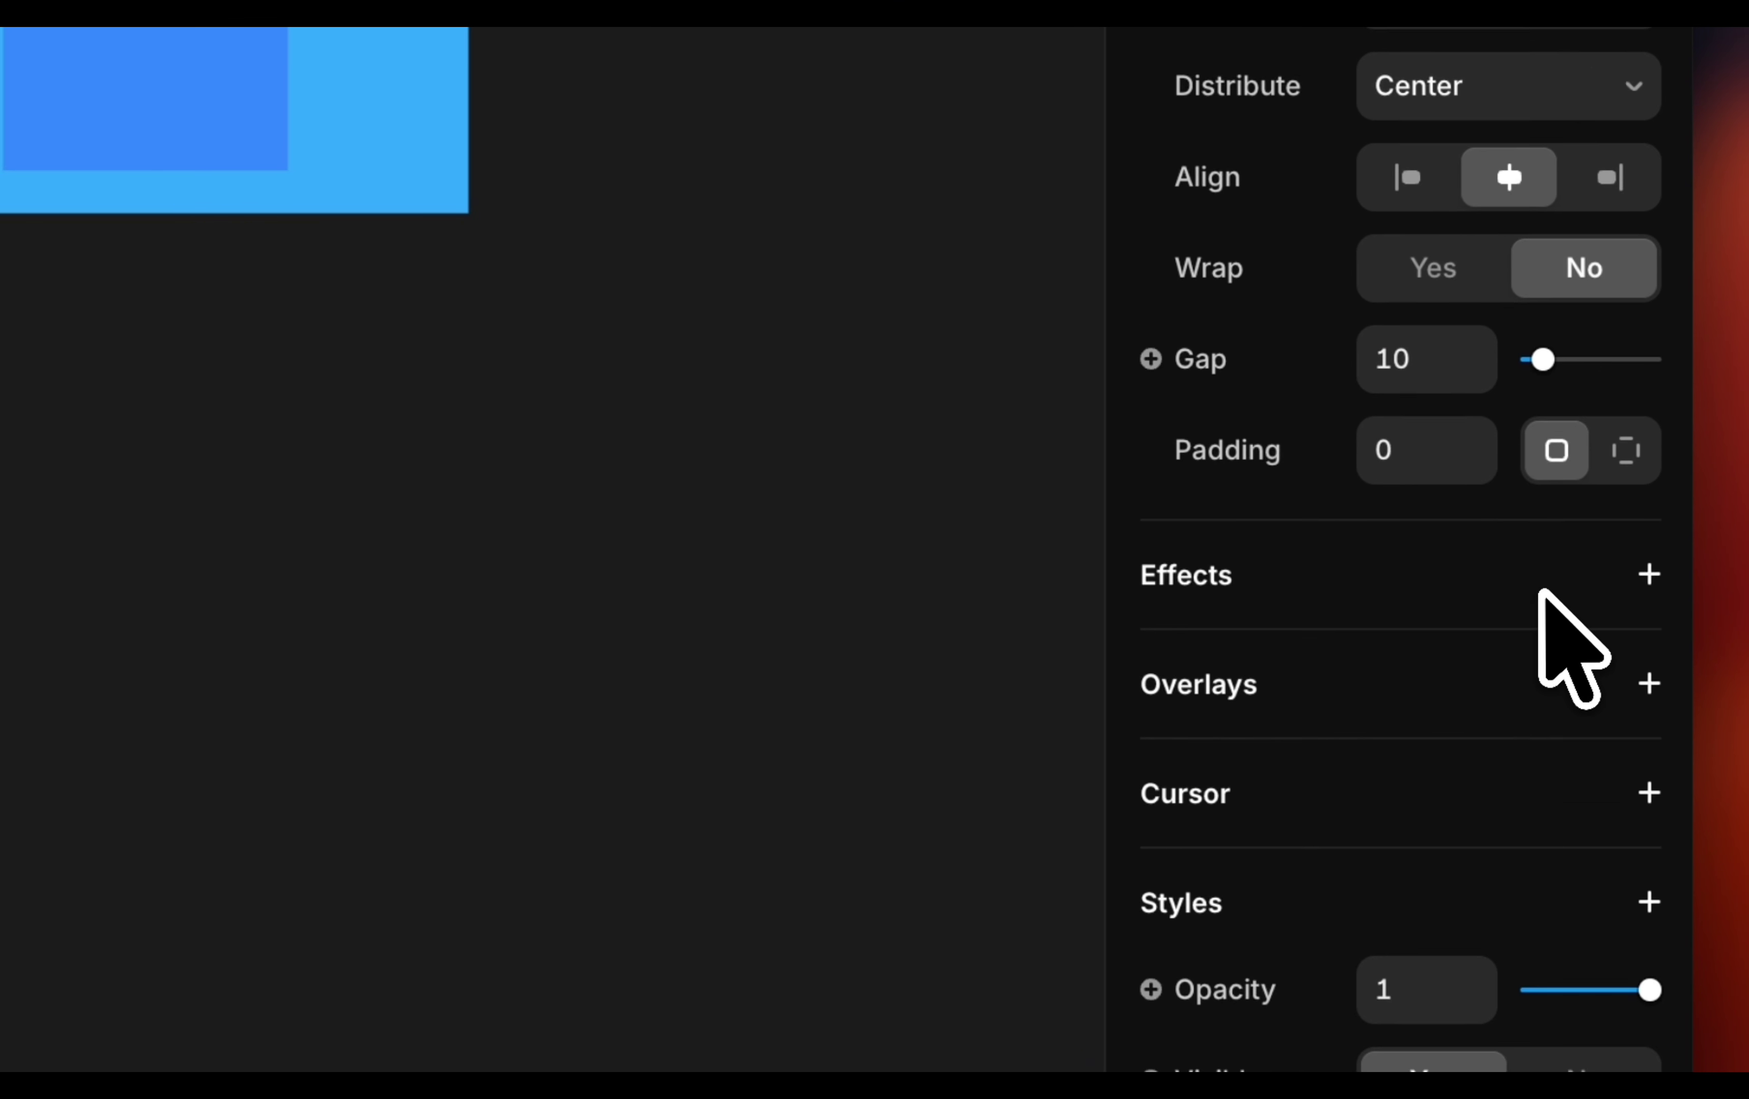
Set both the width and the height of the Container to Fit Content.
scroll(1542, 592, "down", 5)
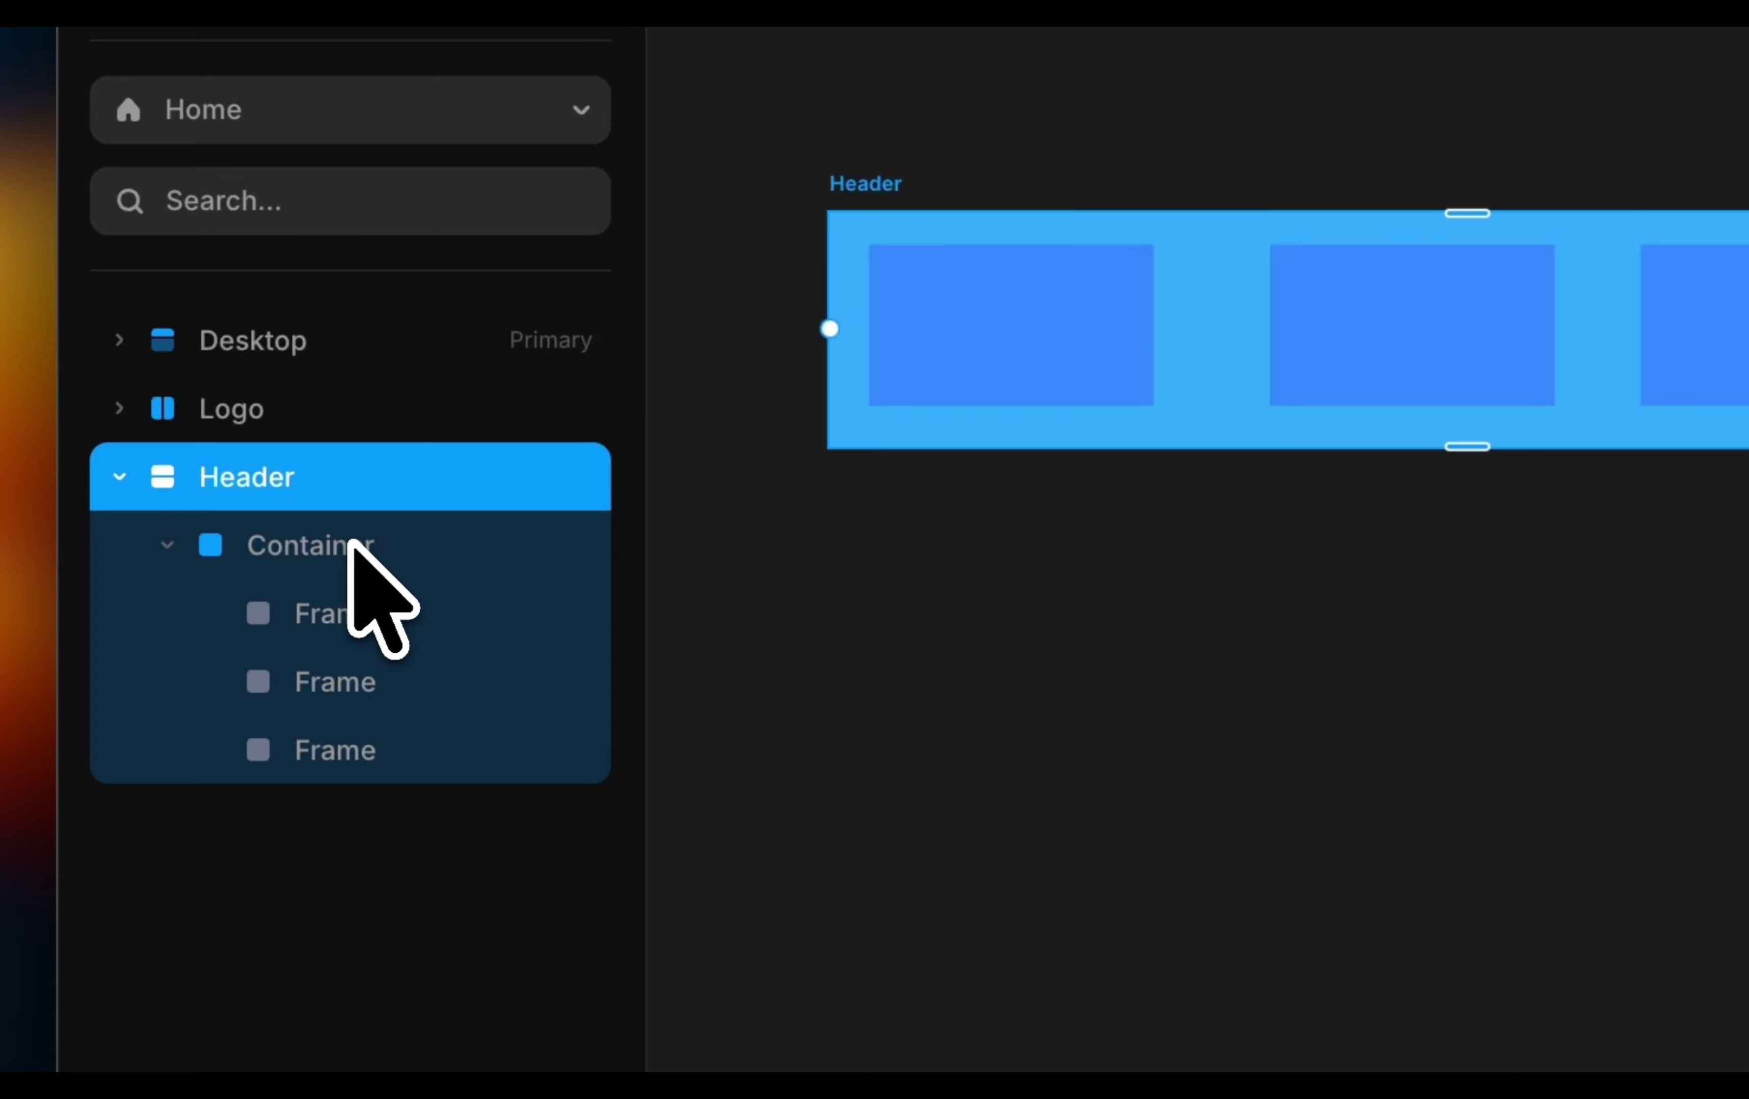
left_click(350, 544)
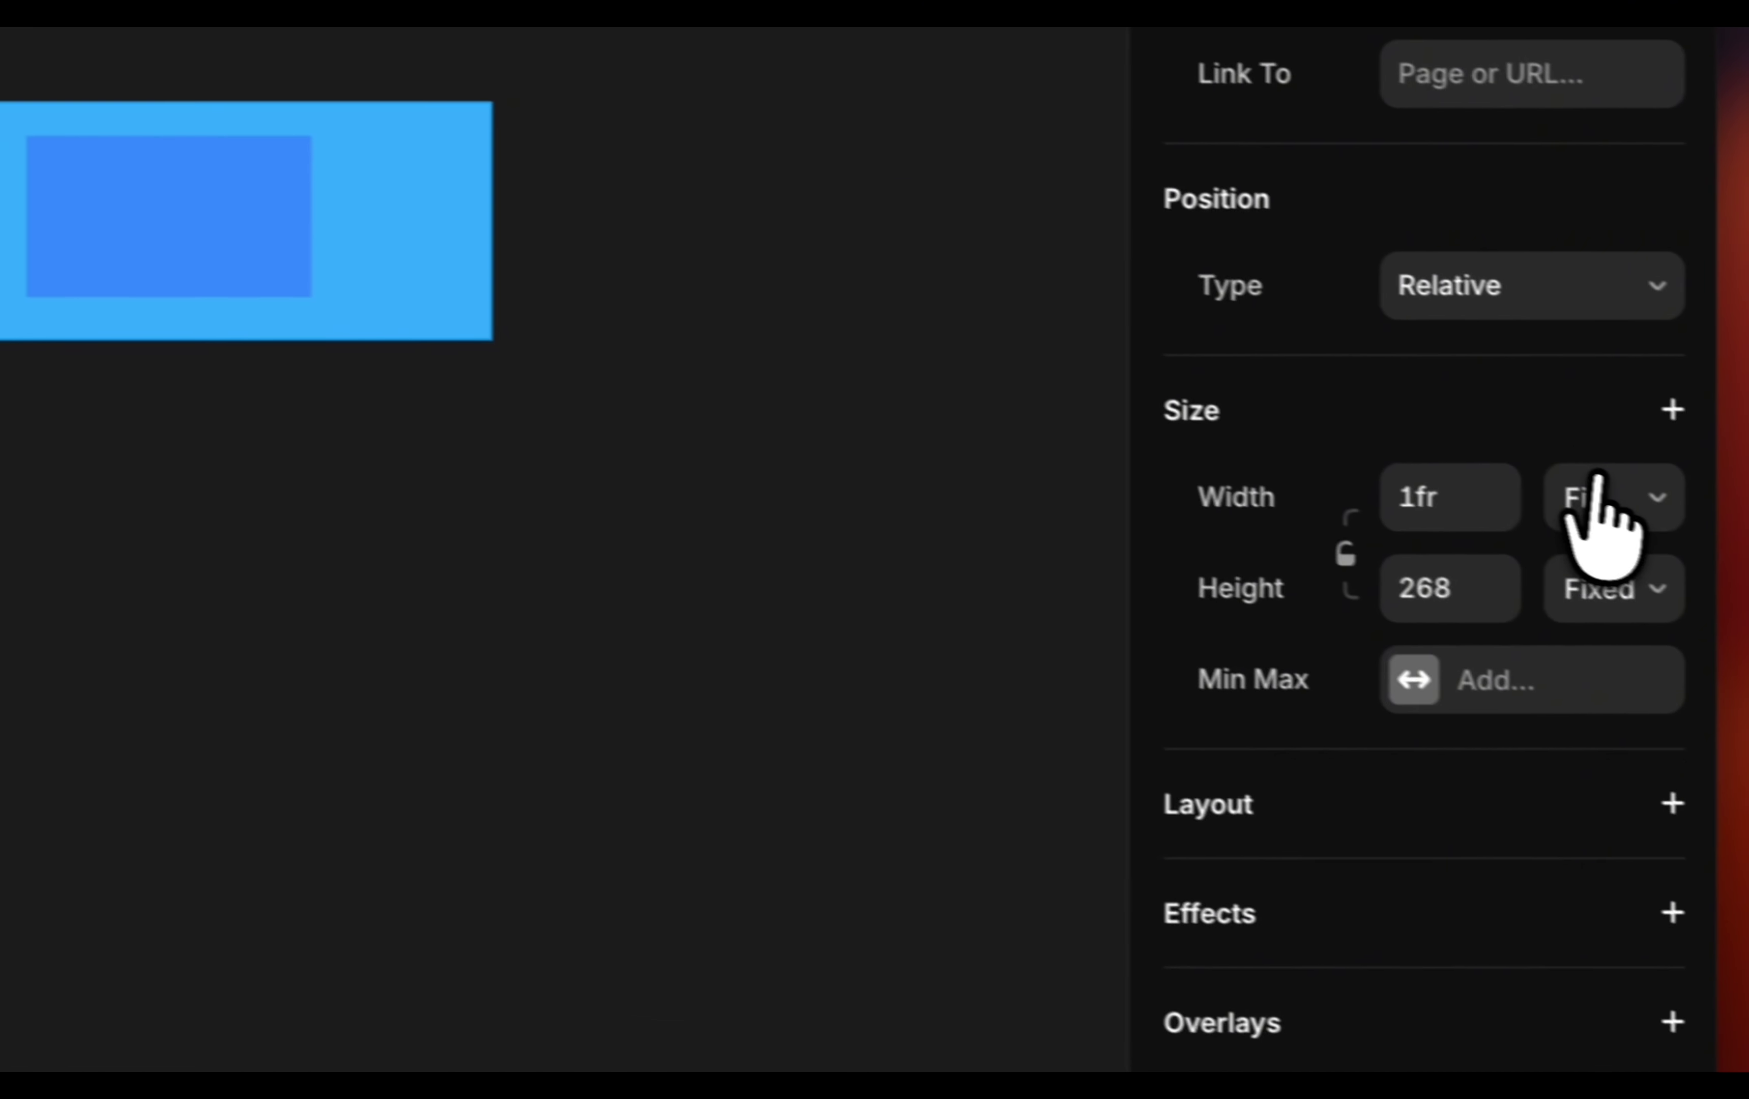
left_click(1598, 484)
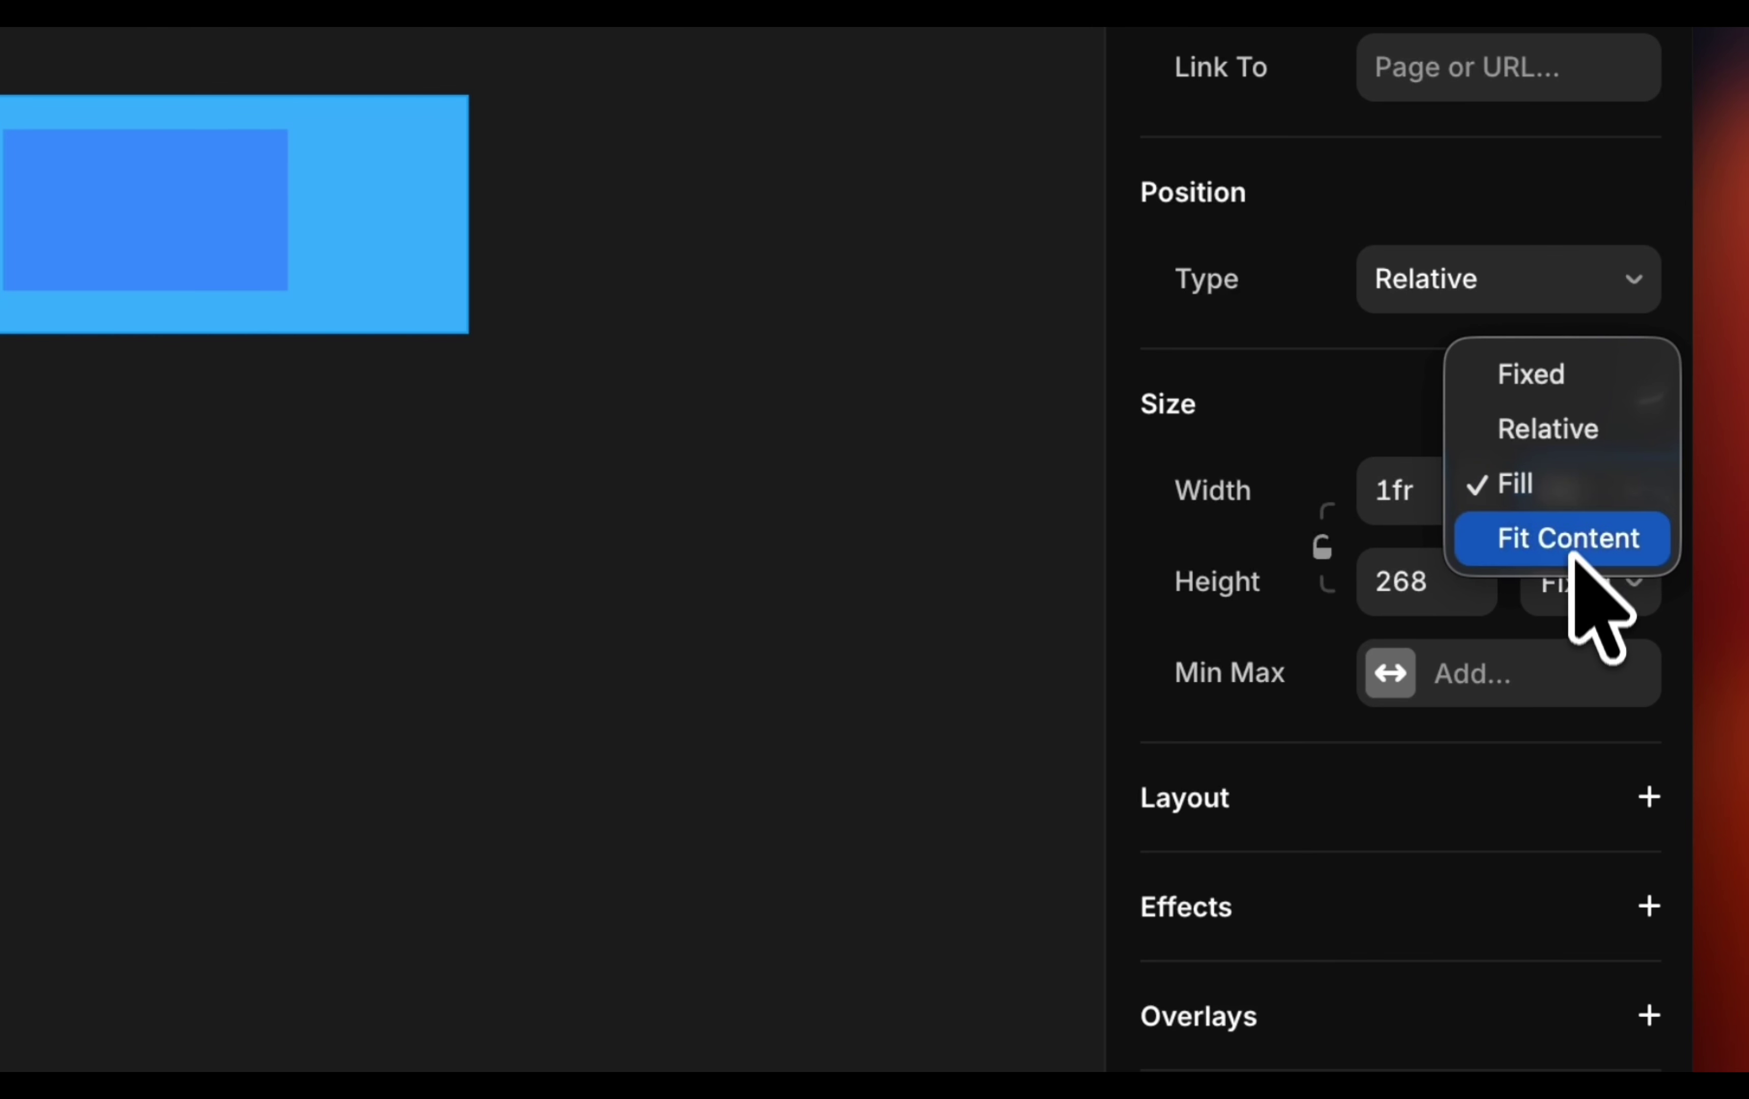
left_click(1571, 554)
left_click(1583, 585)
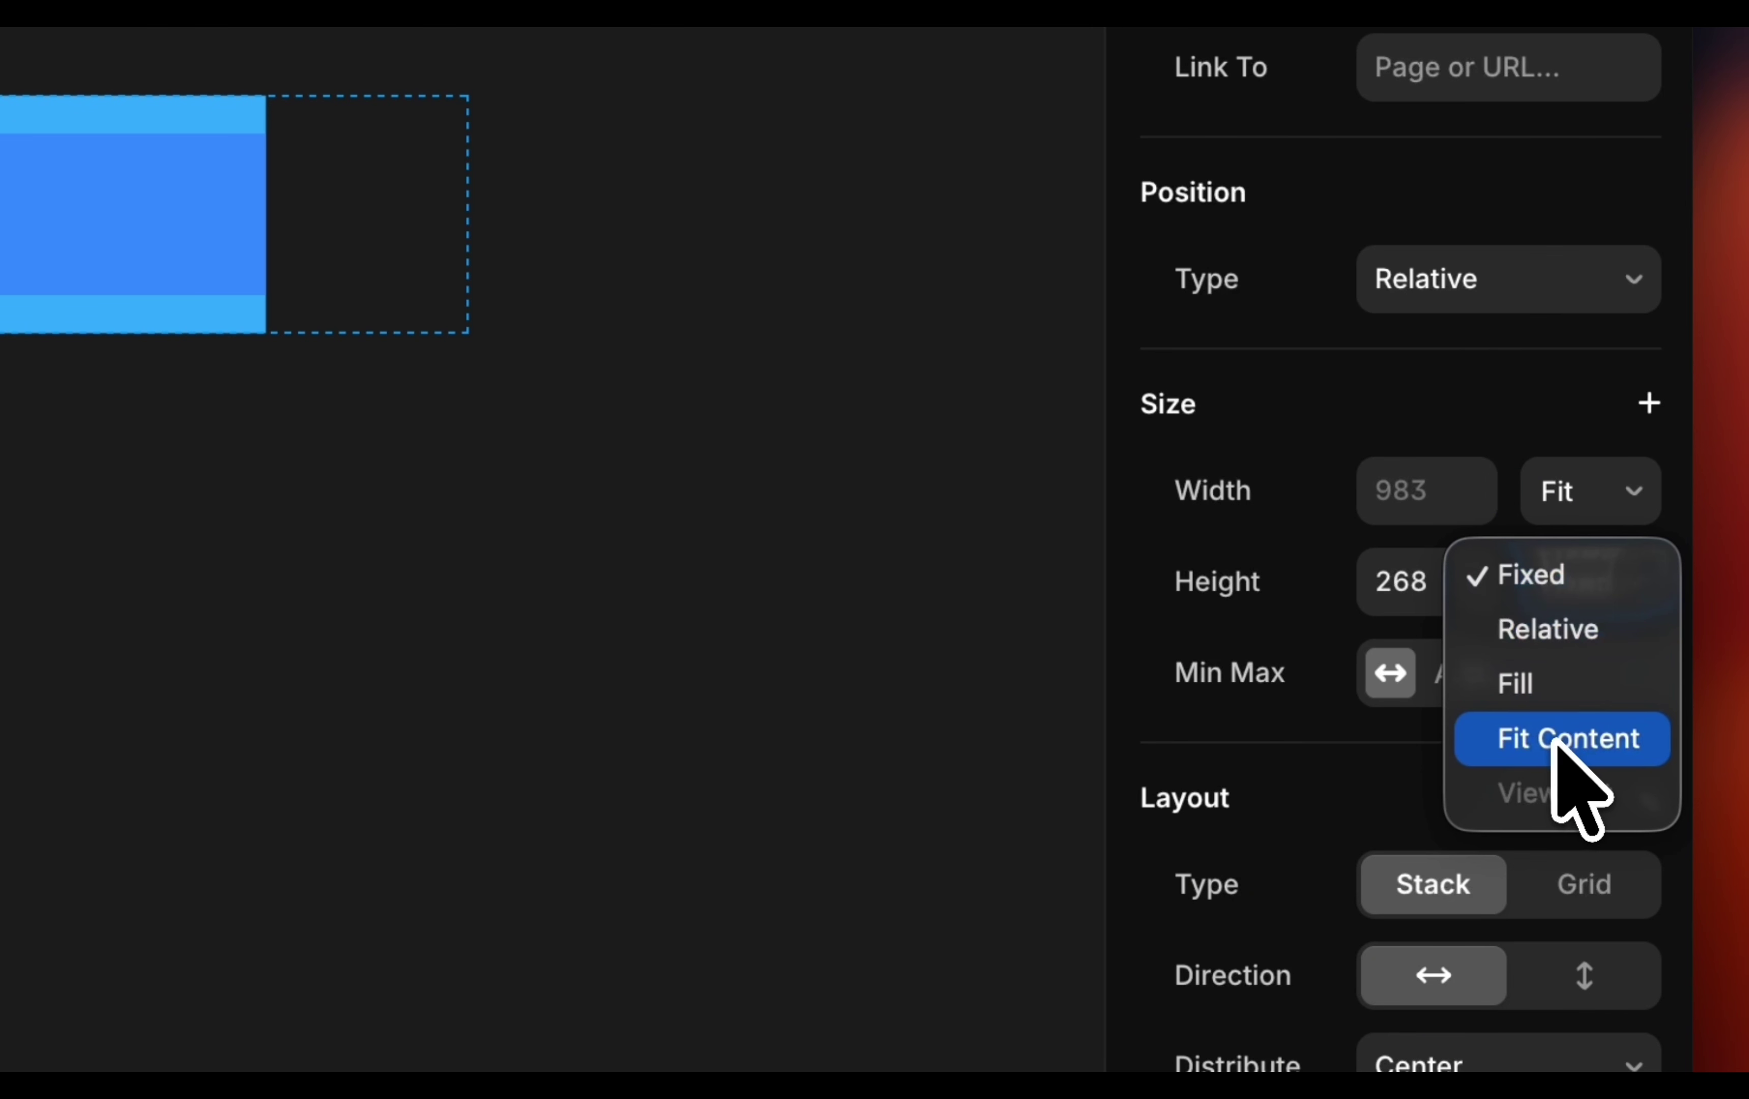
left_click(1569, 747)
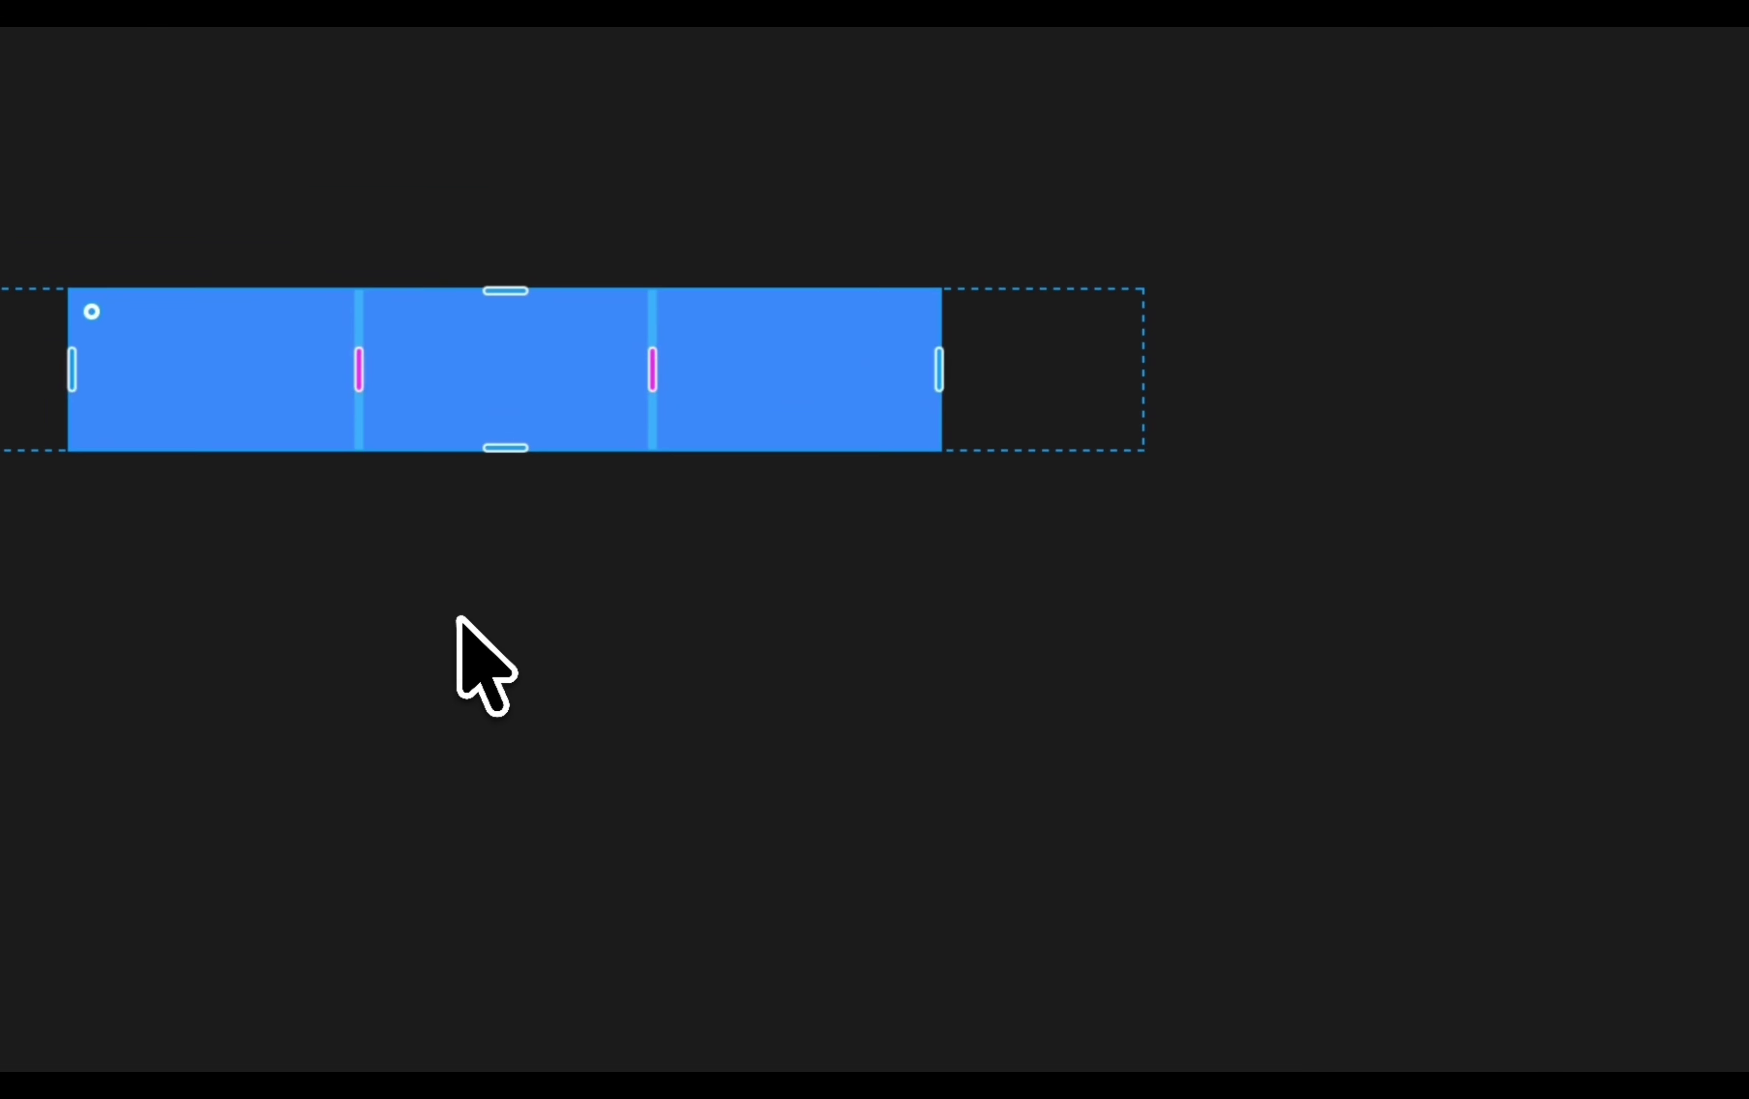
Place a copy of the Framer logo inside the first frame of the Container.
left_click(459, 619)
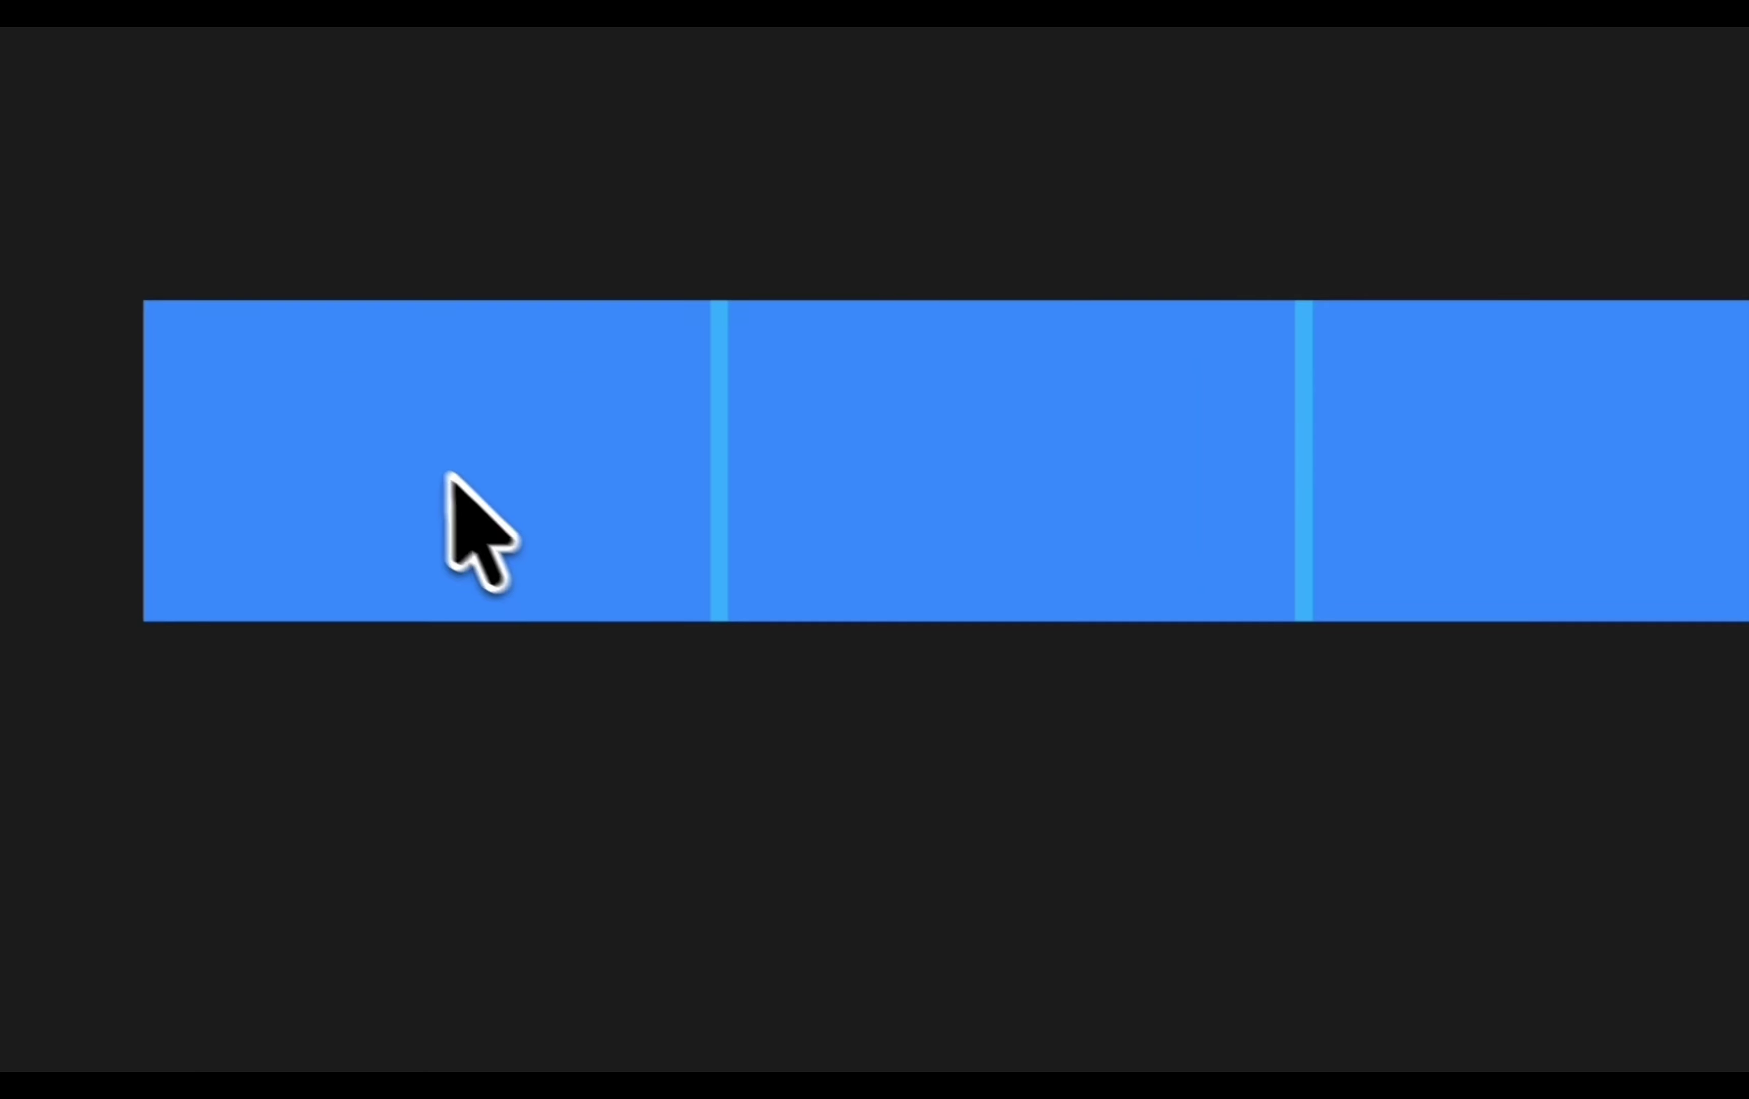
left_click(447, 474)
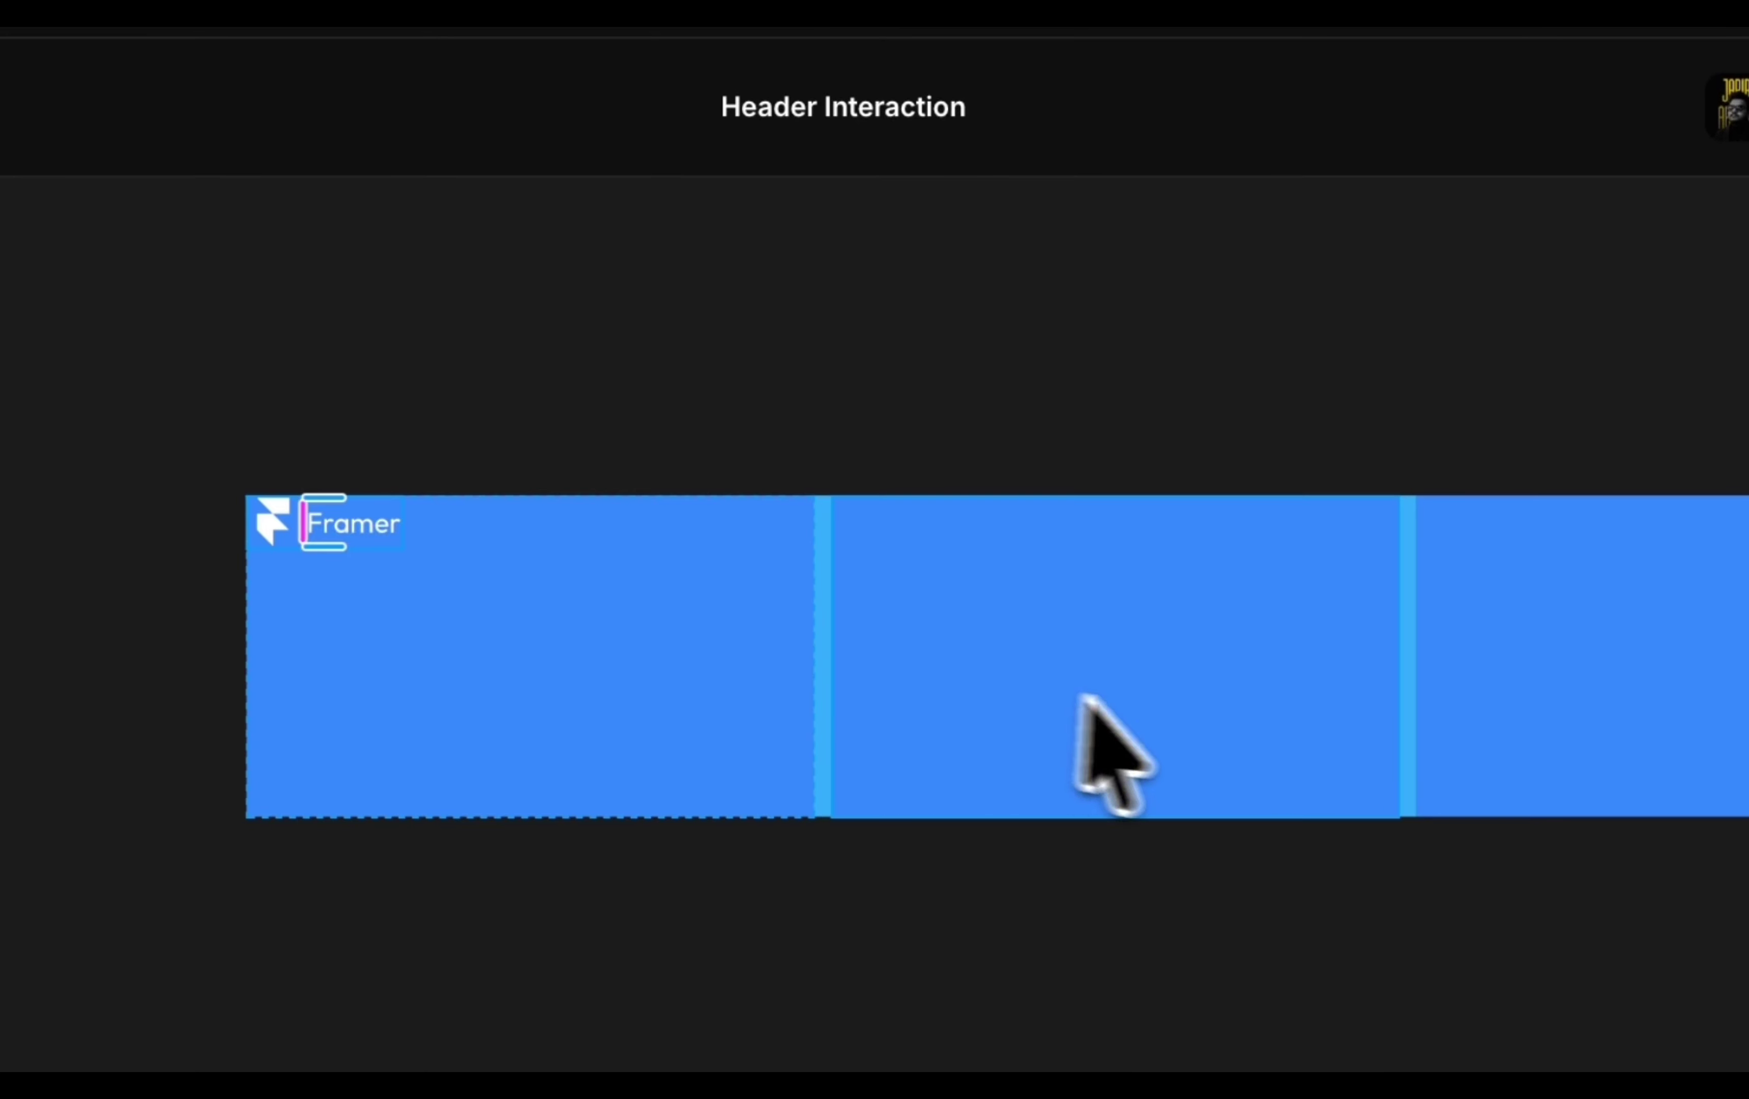
Draw a frame about 172 by 55 on the empty canvas above the header and add the text "Contact us" inside it.
scroll(1089, 705, "right", 6)
scroll(1171, 715, "up", 4)
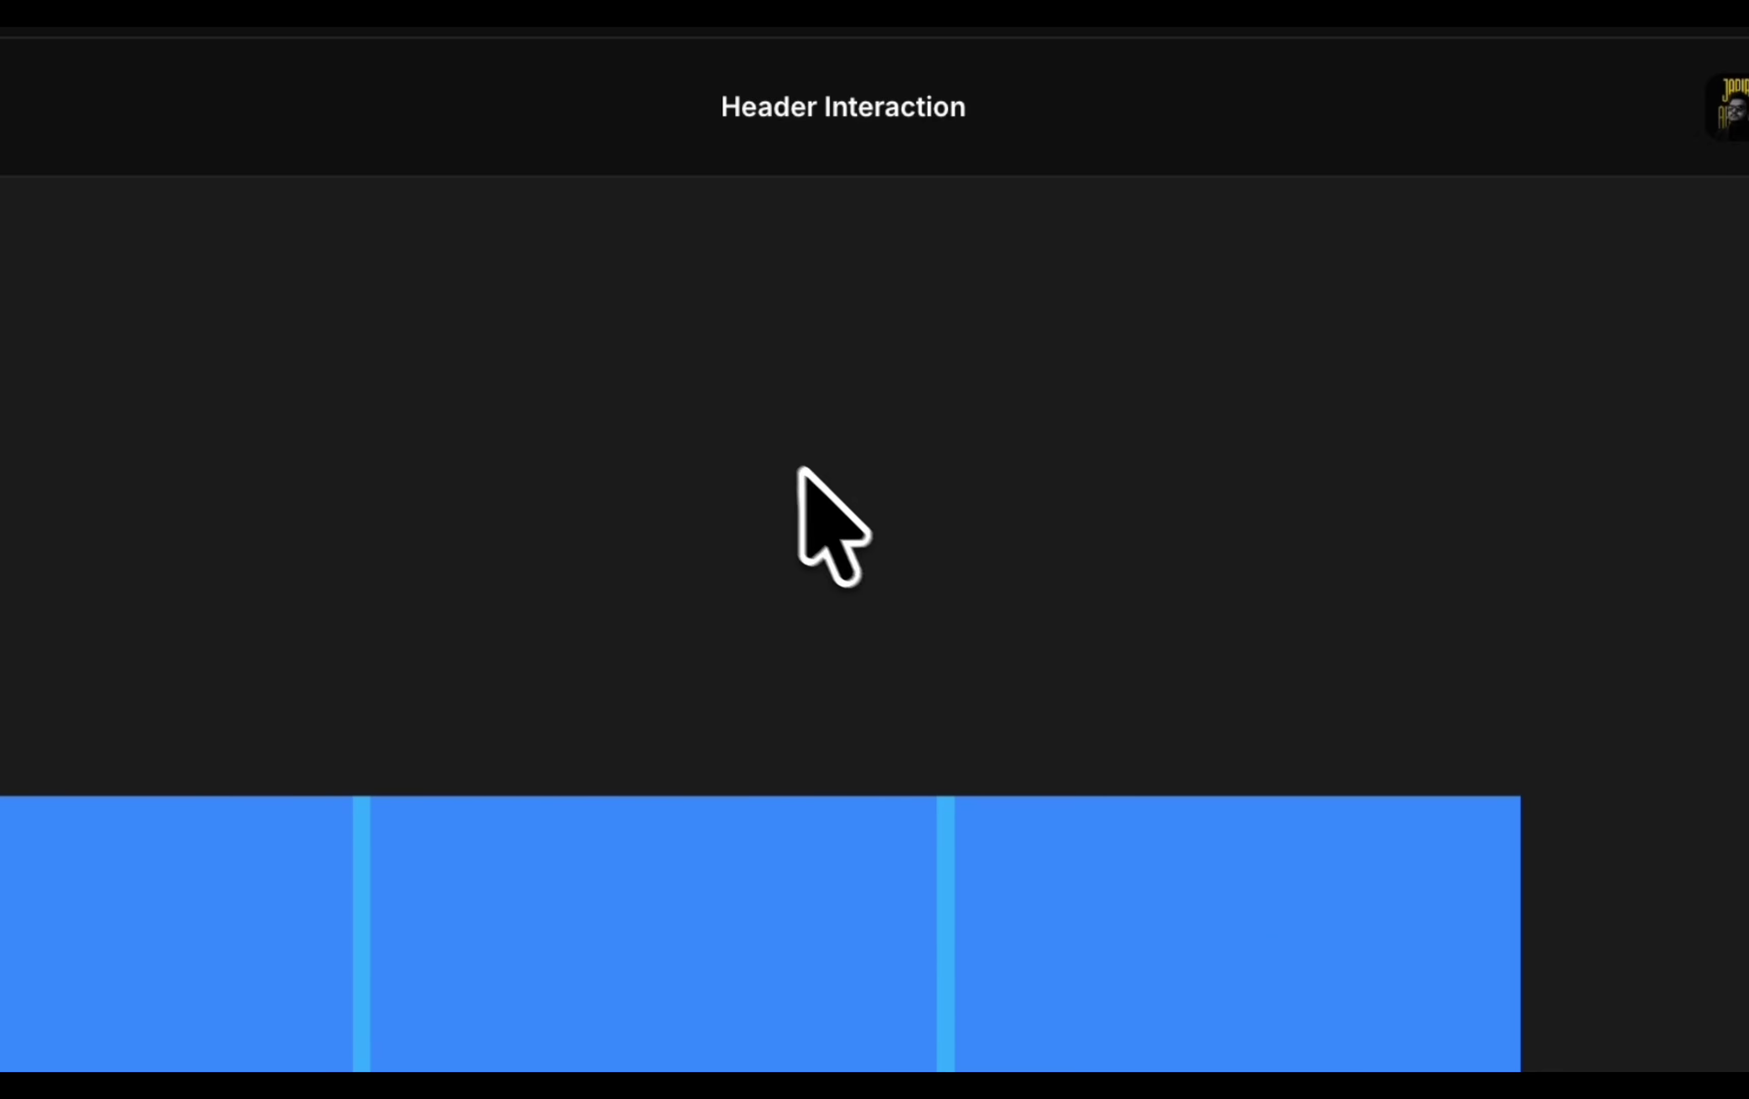
left_click_drag(717, 417, 1024, 515)
left_click_drag(785, 450, 998, 493)
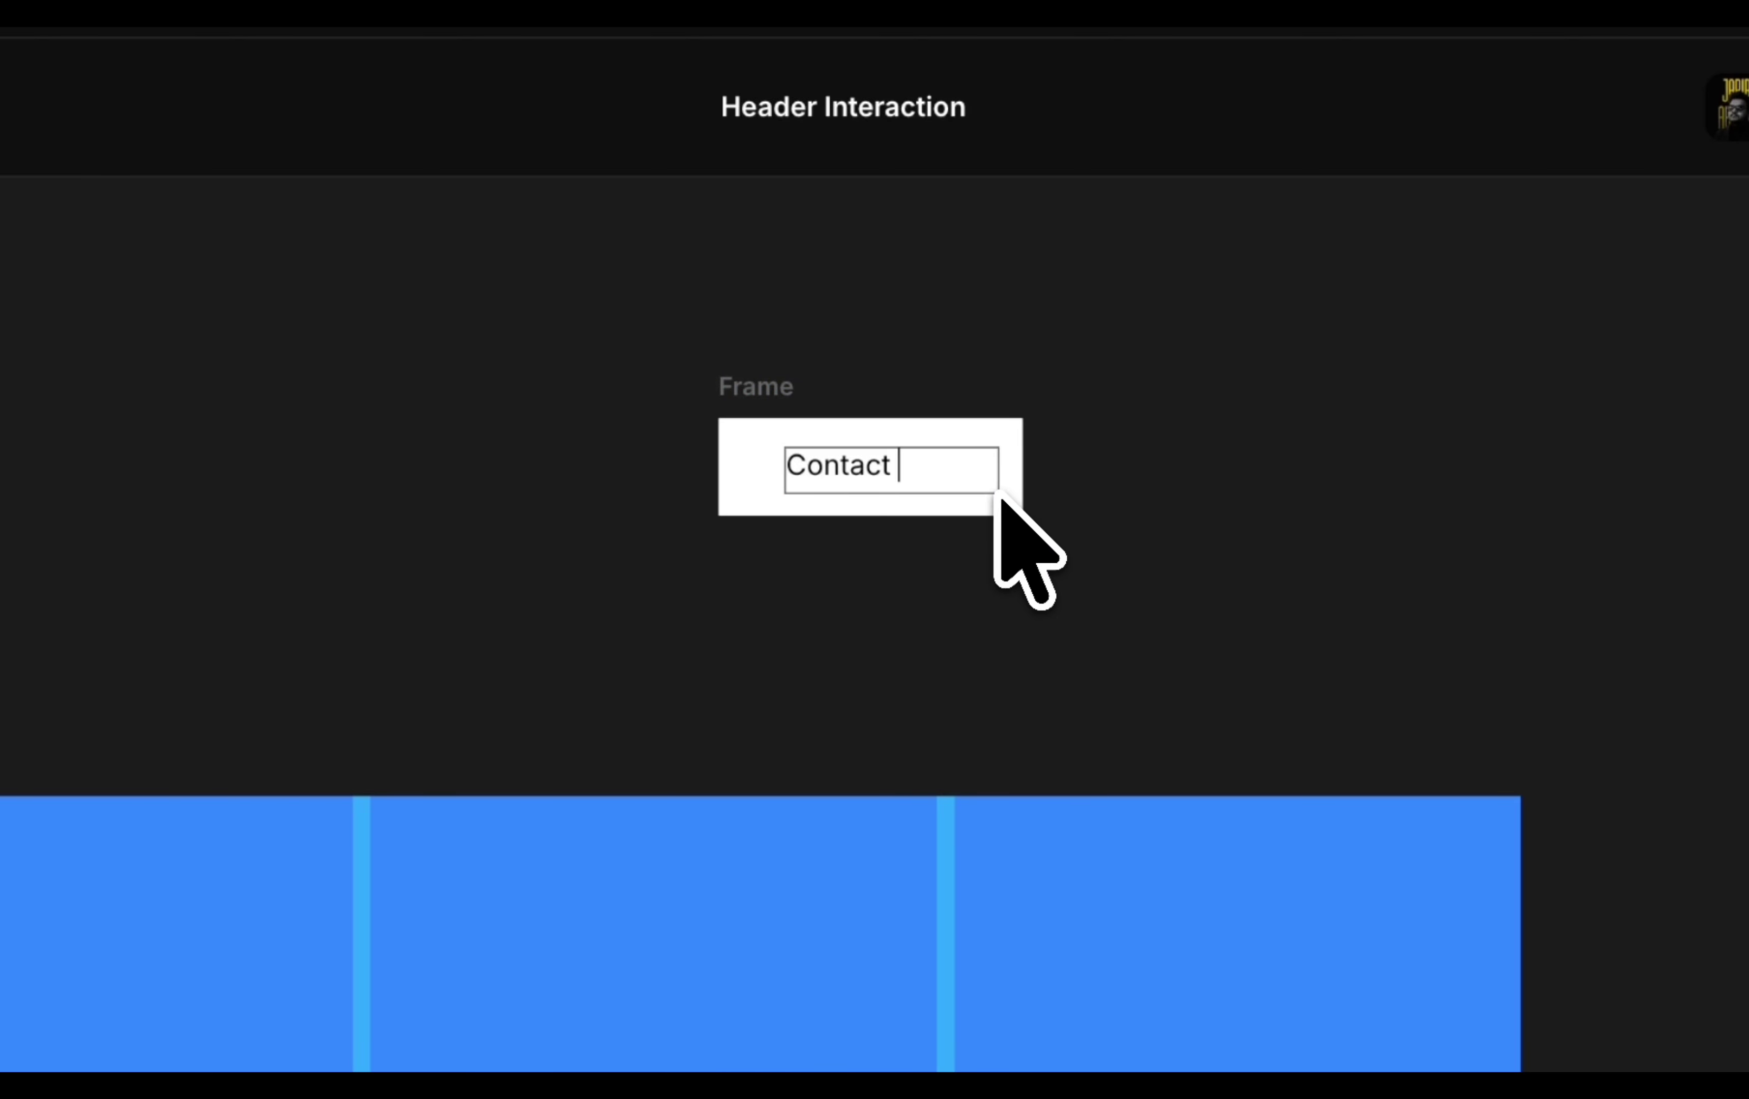
Set the width and height of the frame around the Contact us text to Fit Content.
left_click(749, 385)
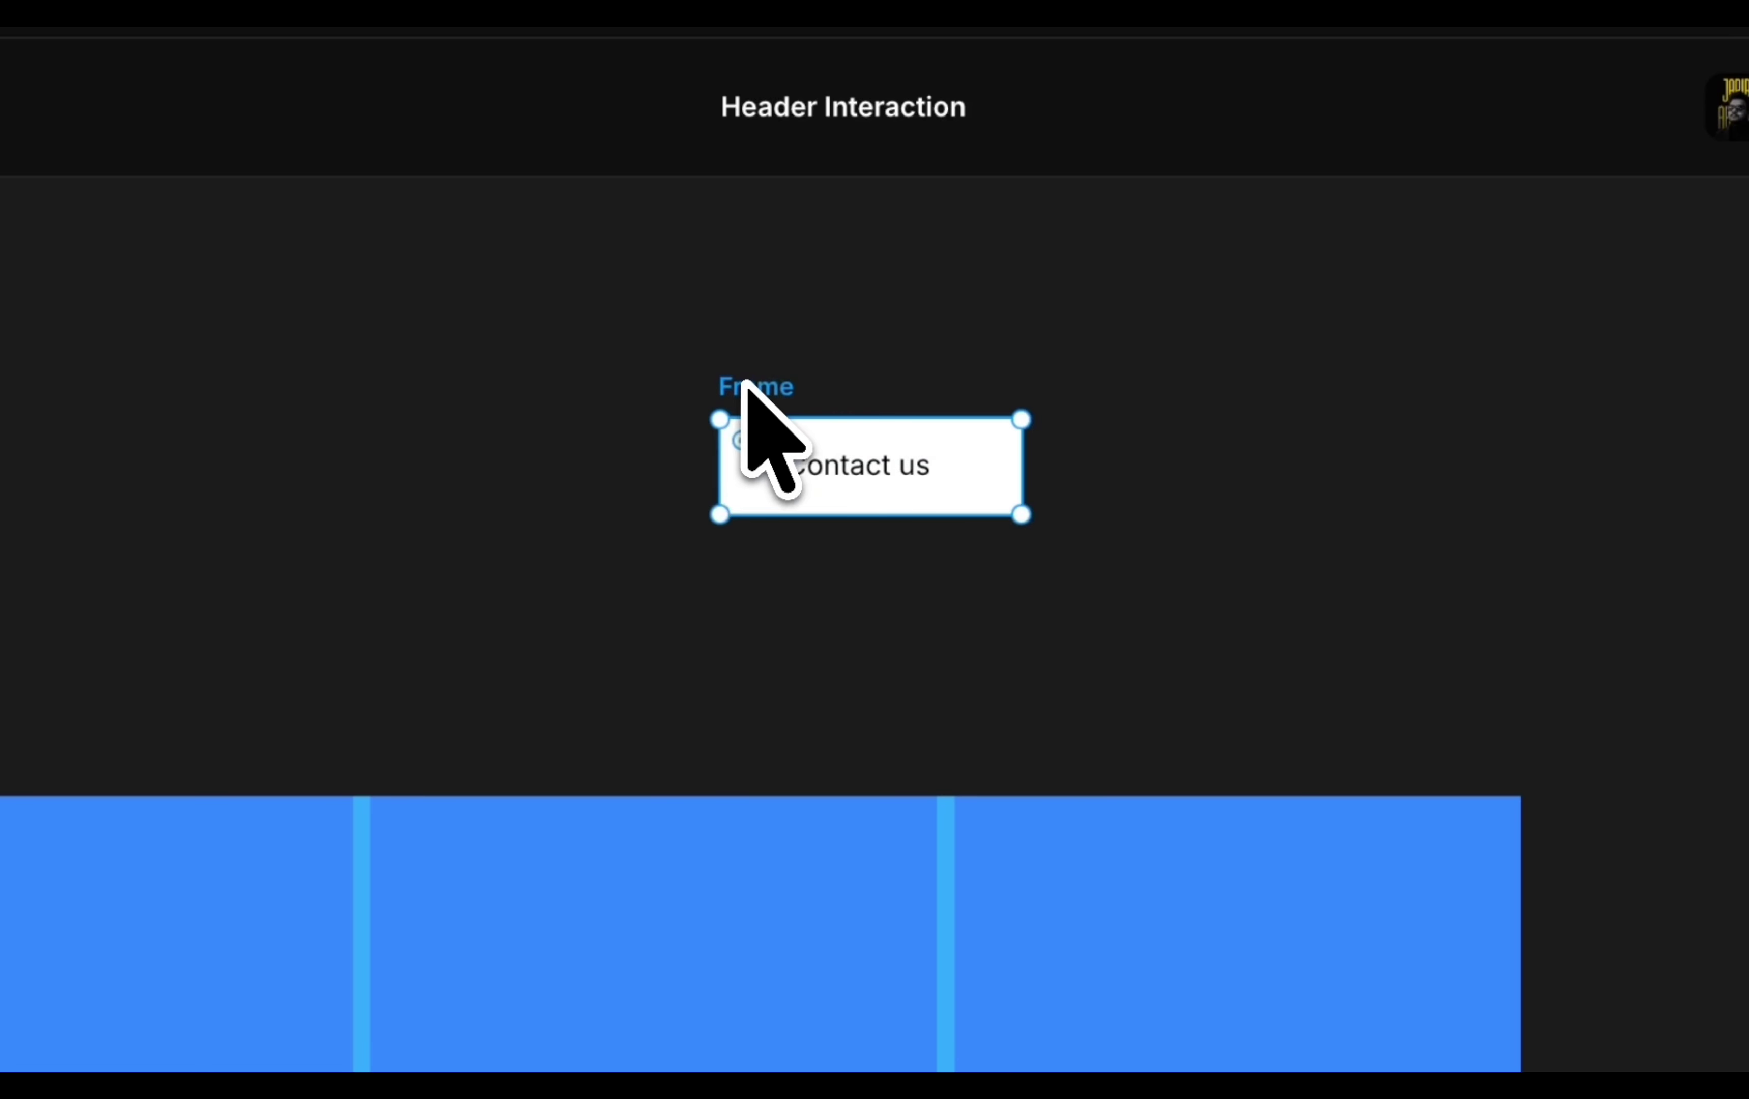
left_click(1663, 690)
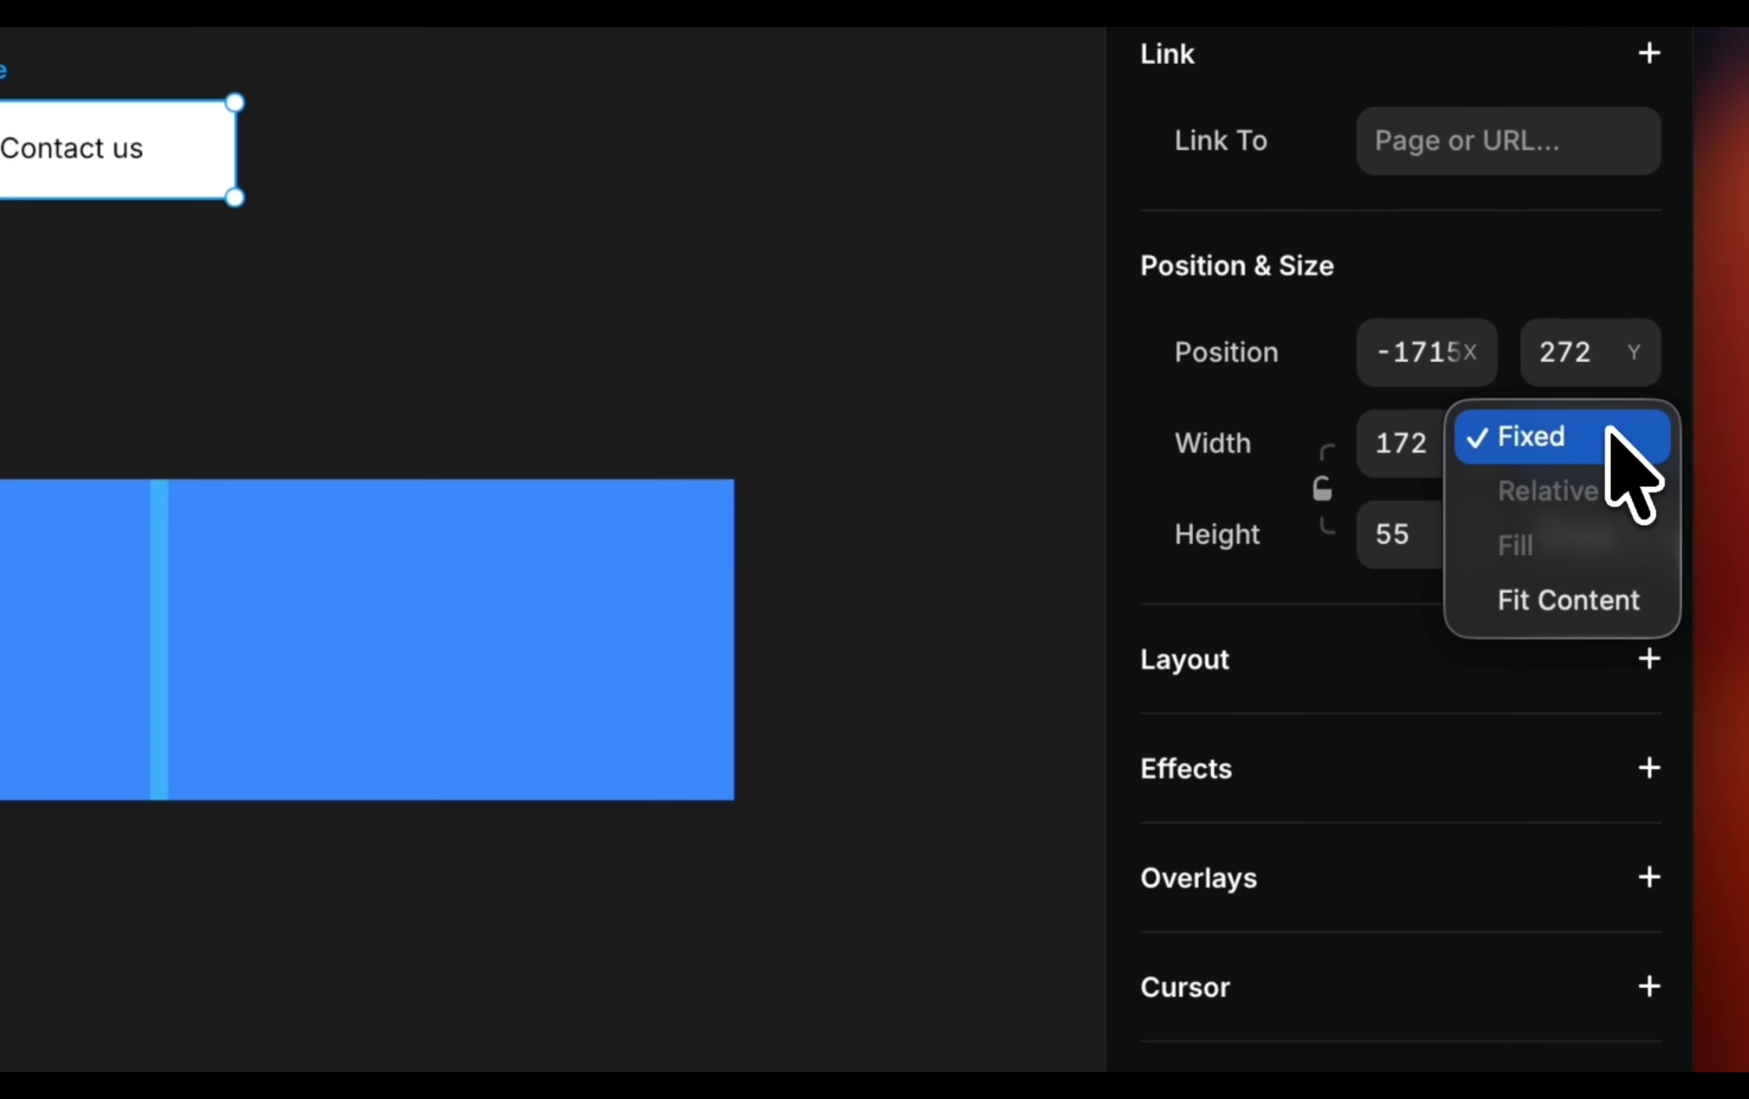
left_click(1600, 603)
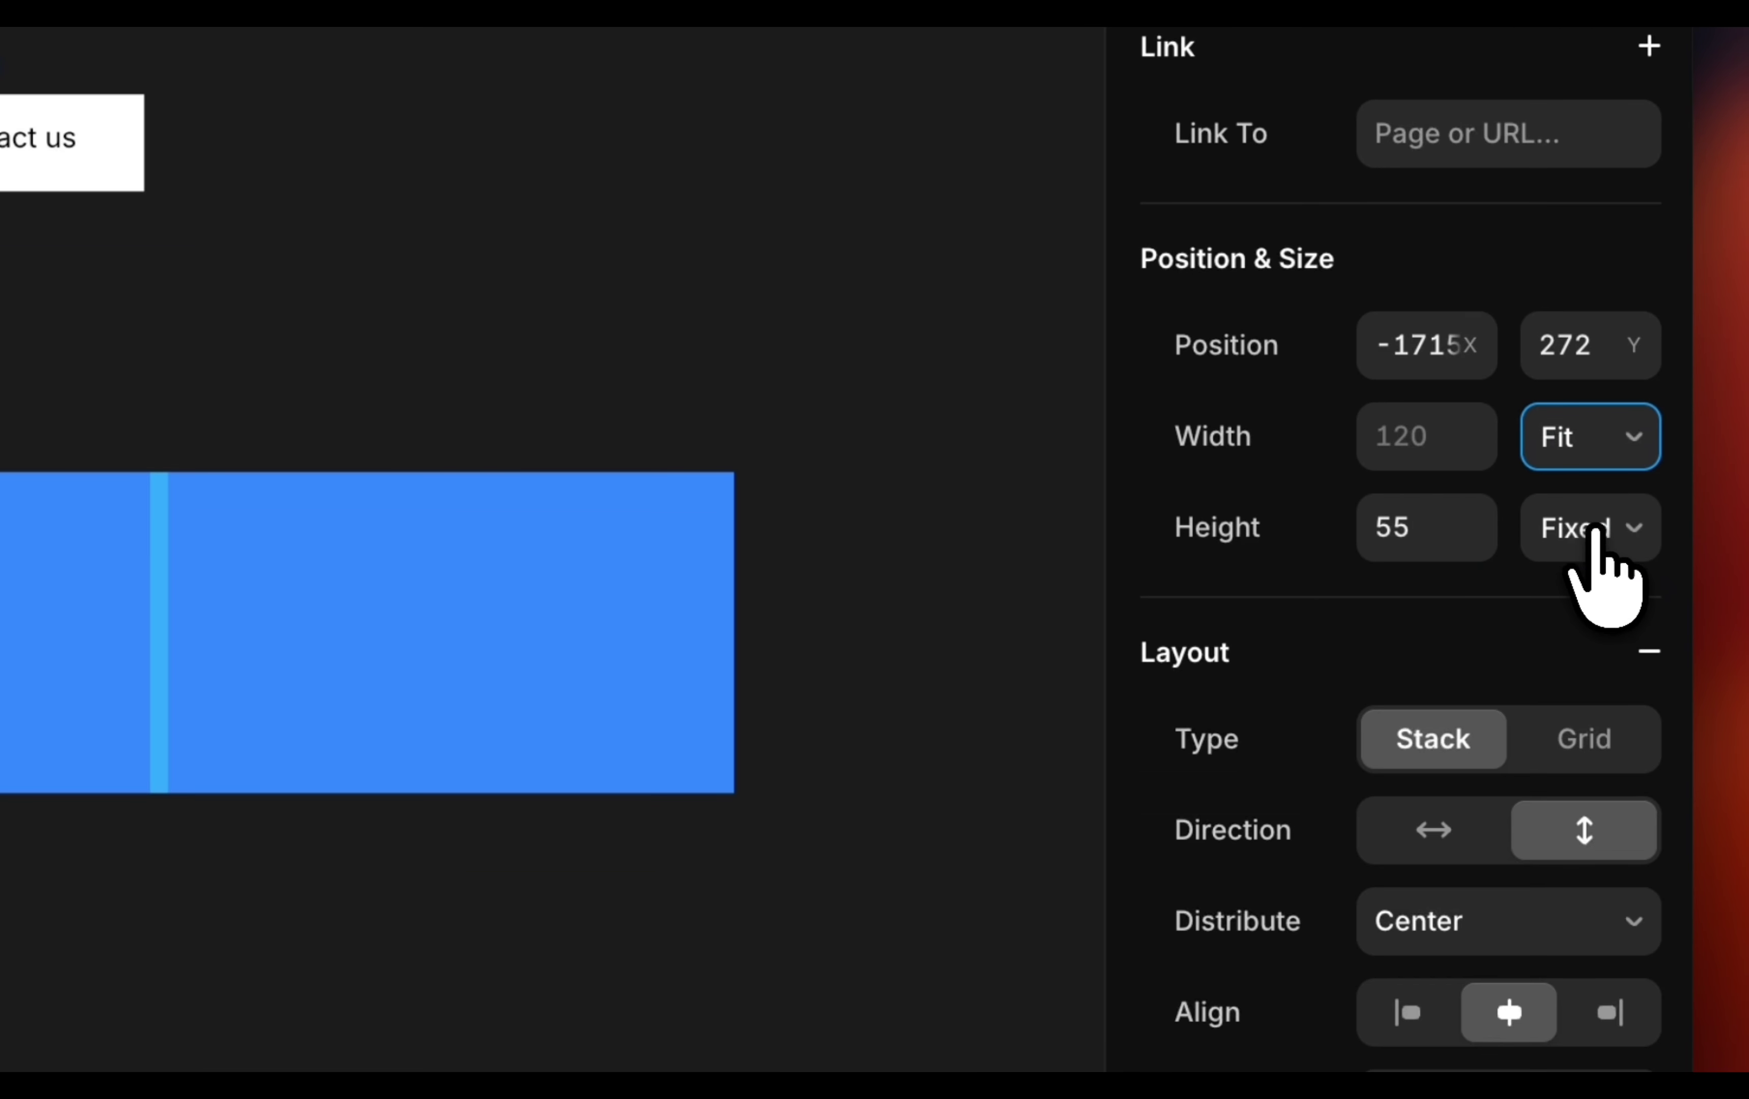
left_click(1594, 534)
left_click(1583, 694)
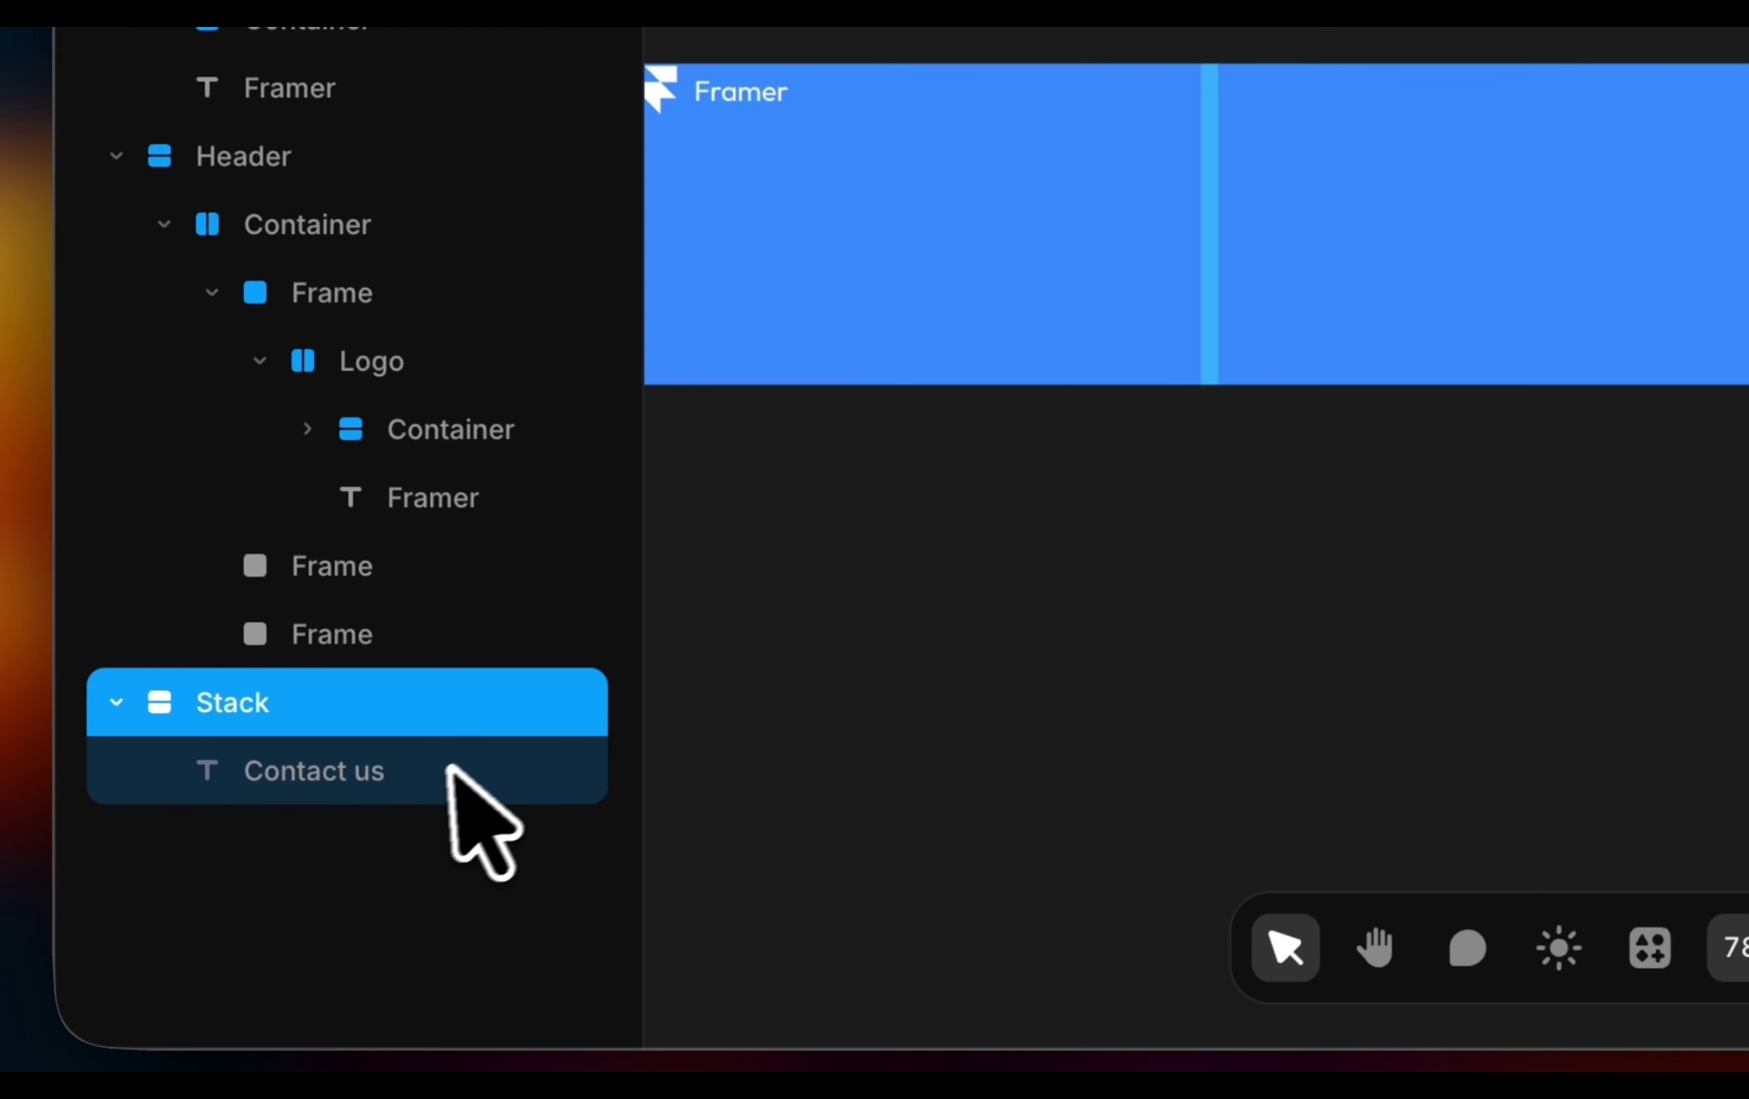
Set the width and height of the Contact us text layer to Fit Content.
left_click(457, 781)
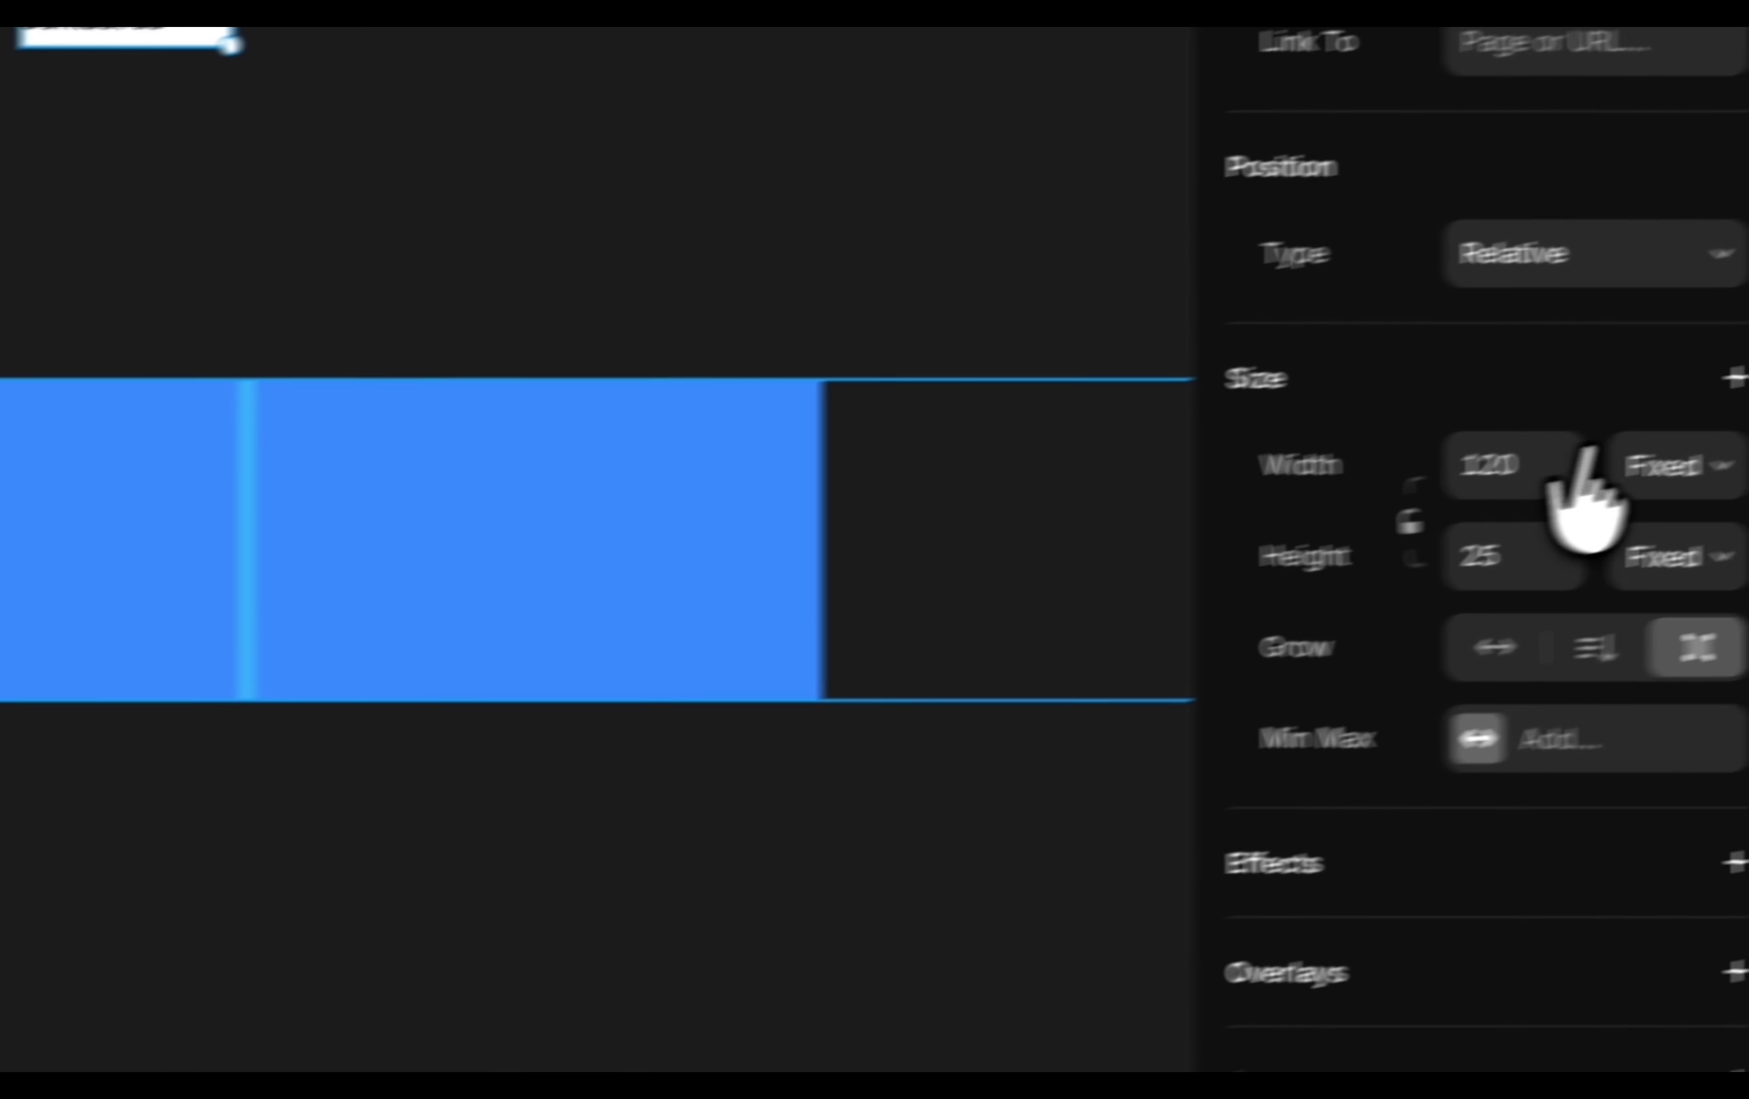
left_click(1664, 465)
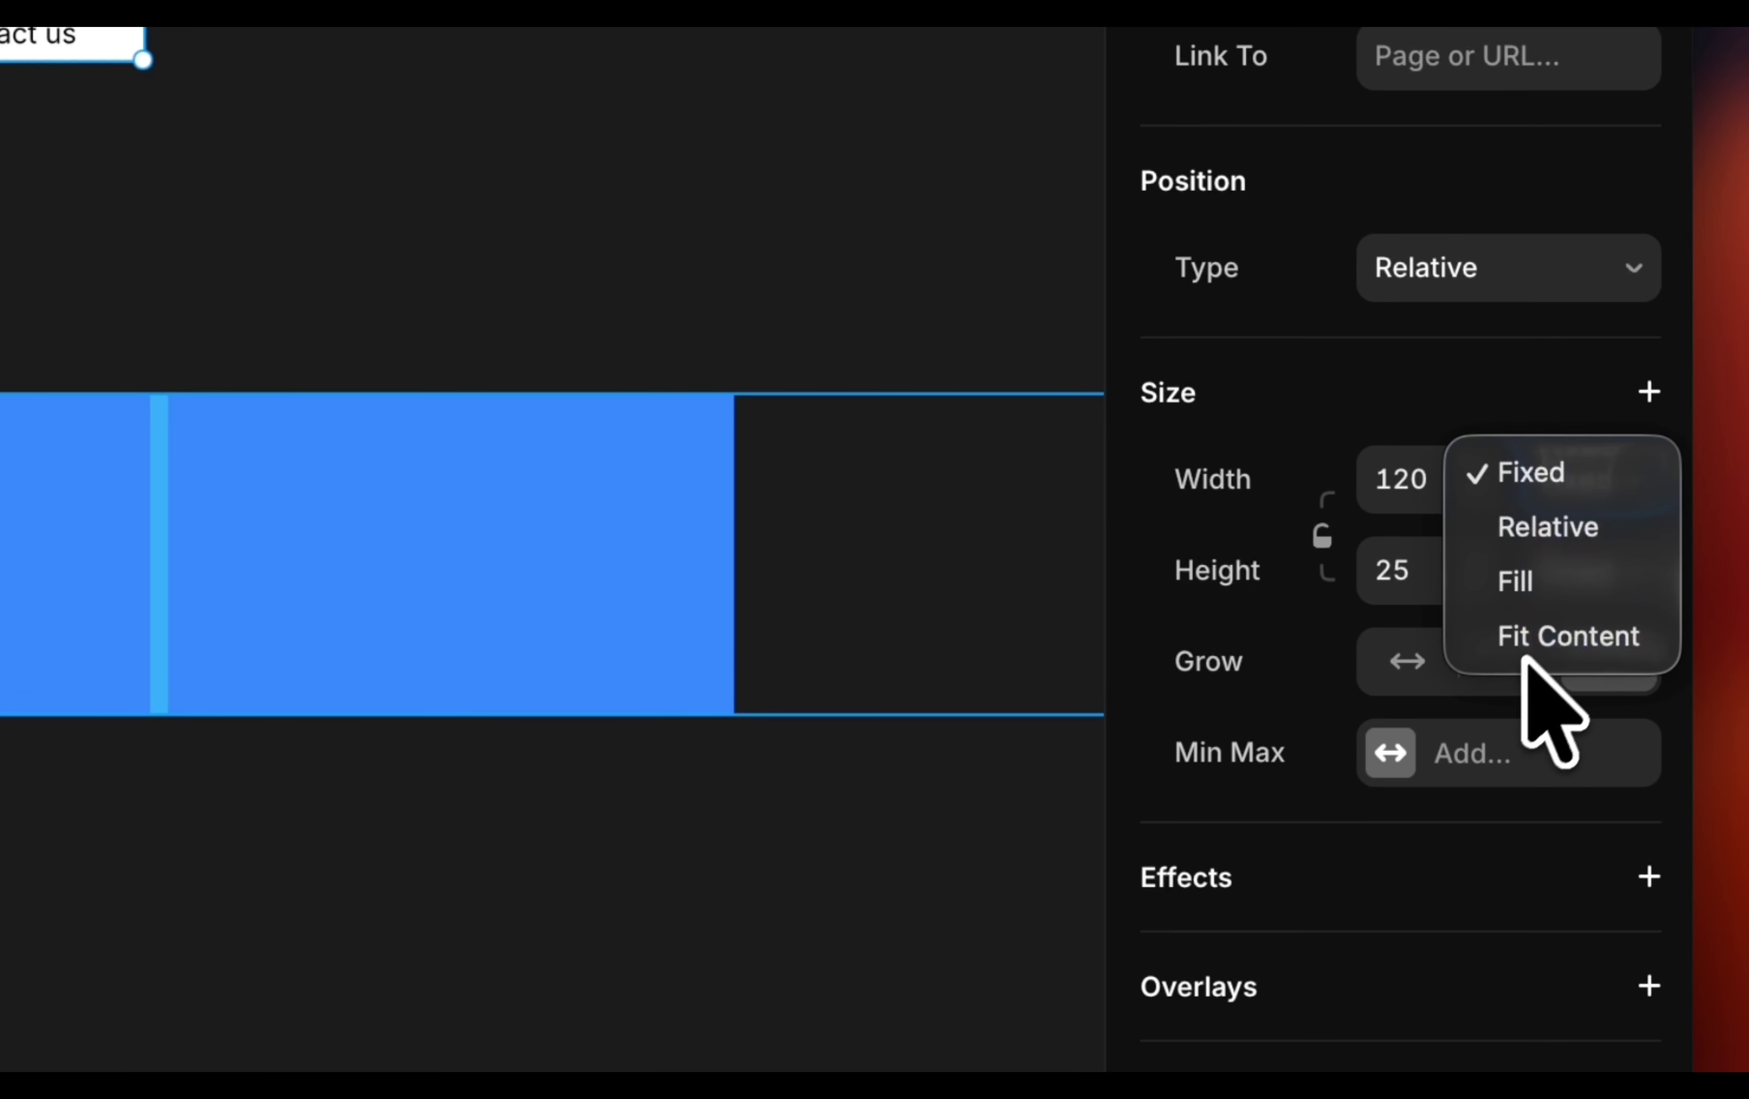
left_click(1553, 702)
left_click(1576, 574)
left_click(1553, 723)
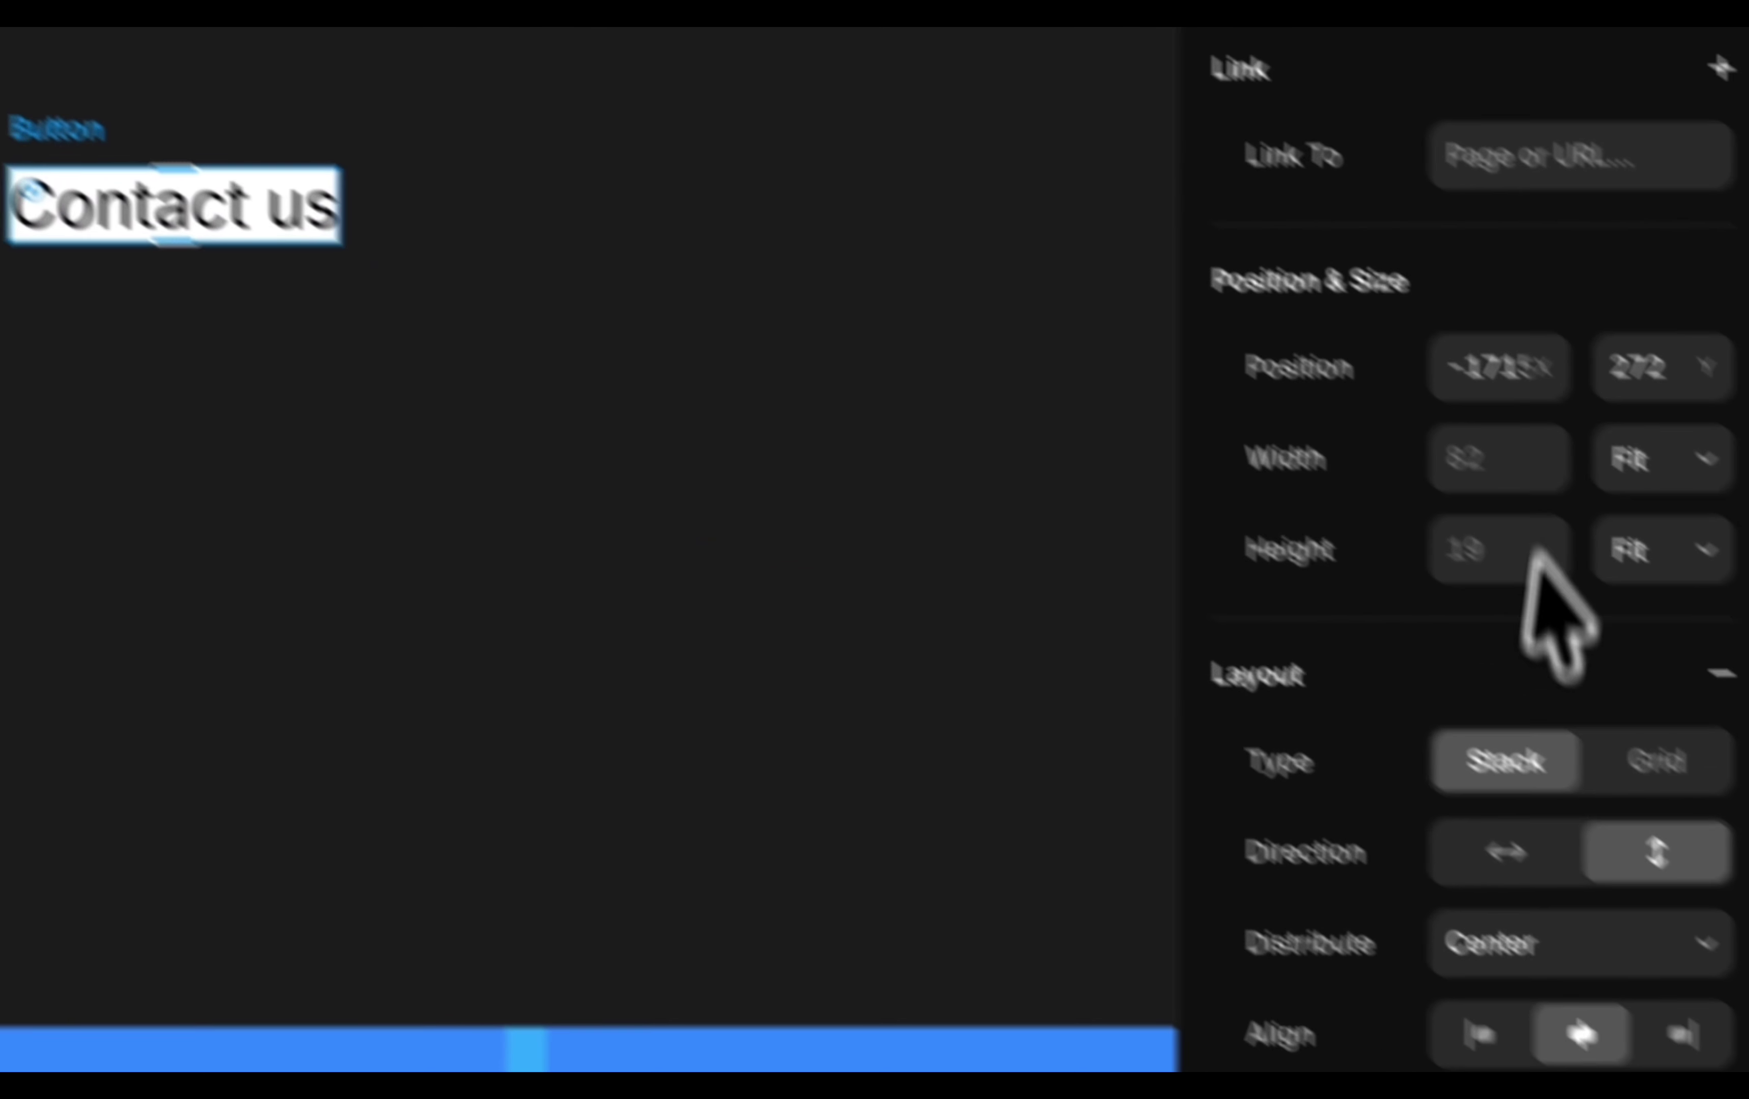
Give the Contact us button individual padding per side, with 8 at the top, and round its corners into a pill shape.
scroll(1484, 898, "down", 10)
scroll(1485, 479, "up", 2)
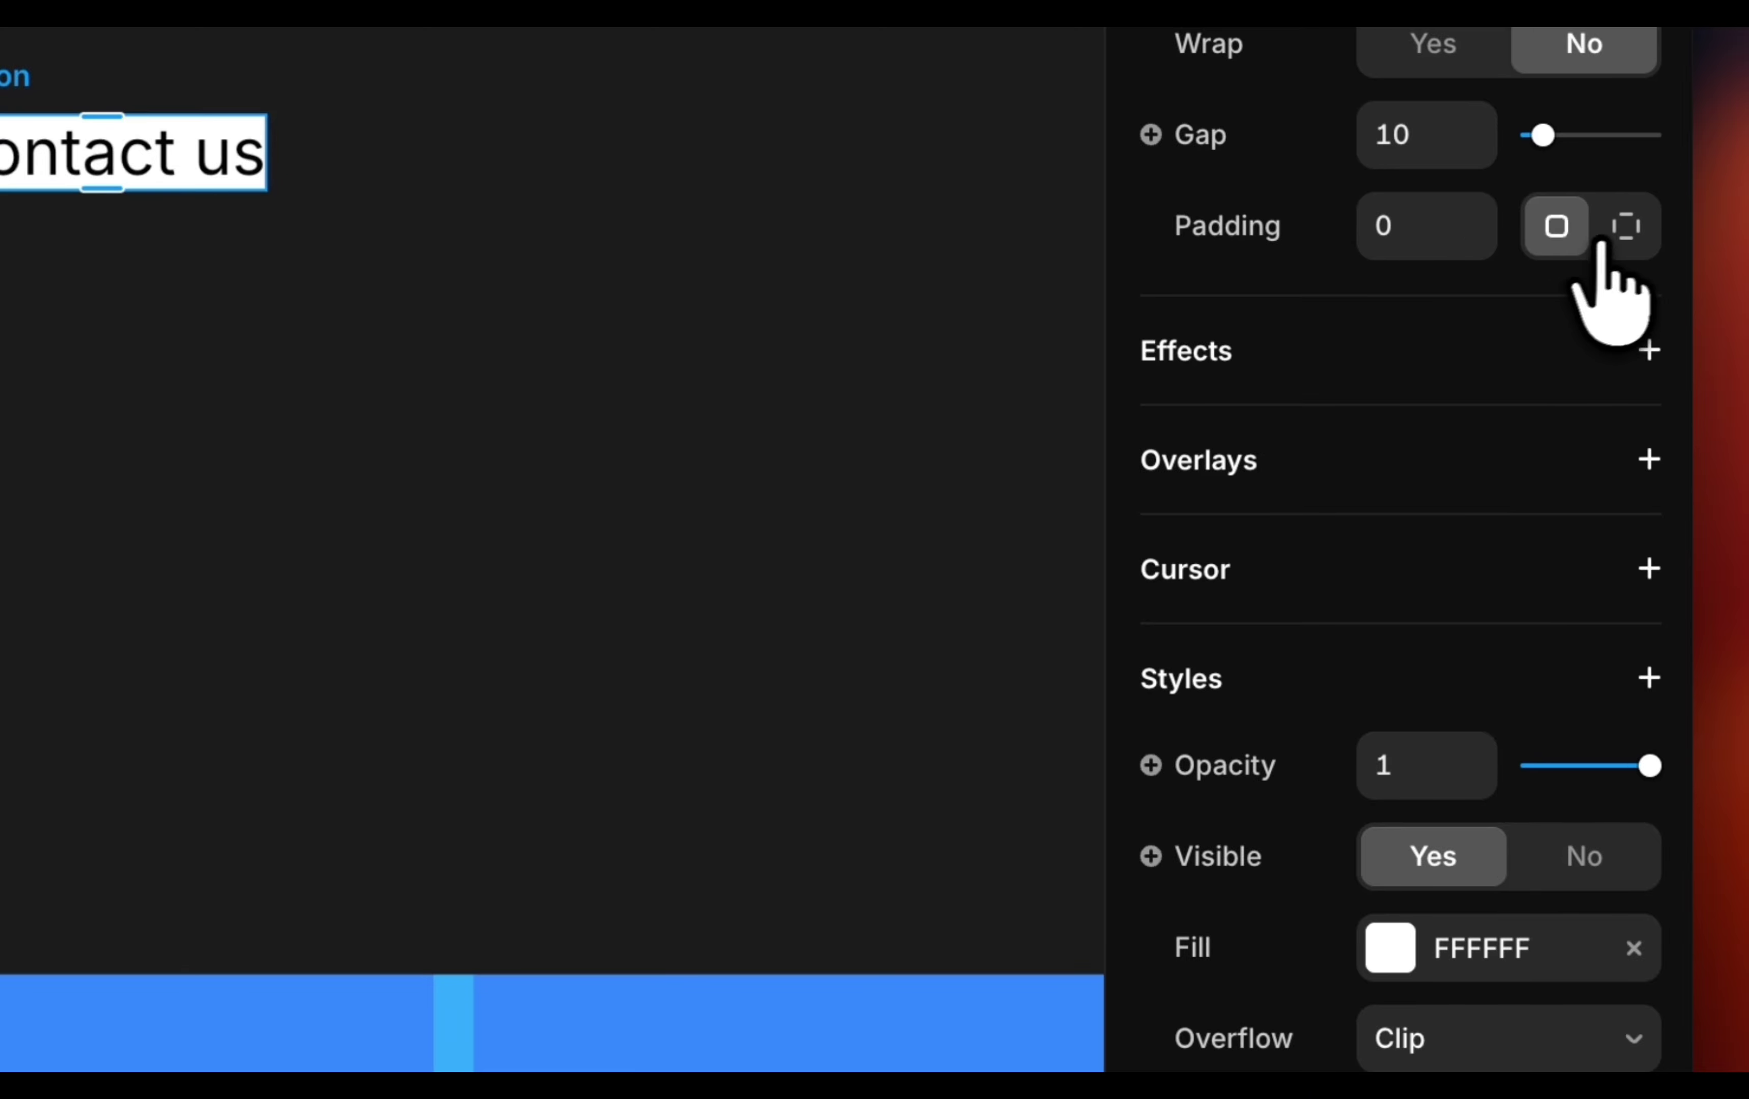
left_click(1621, 231)
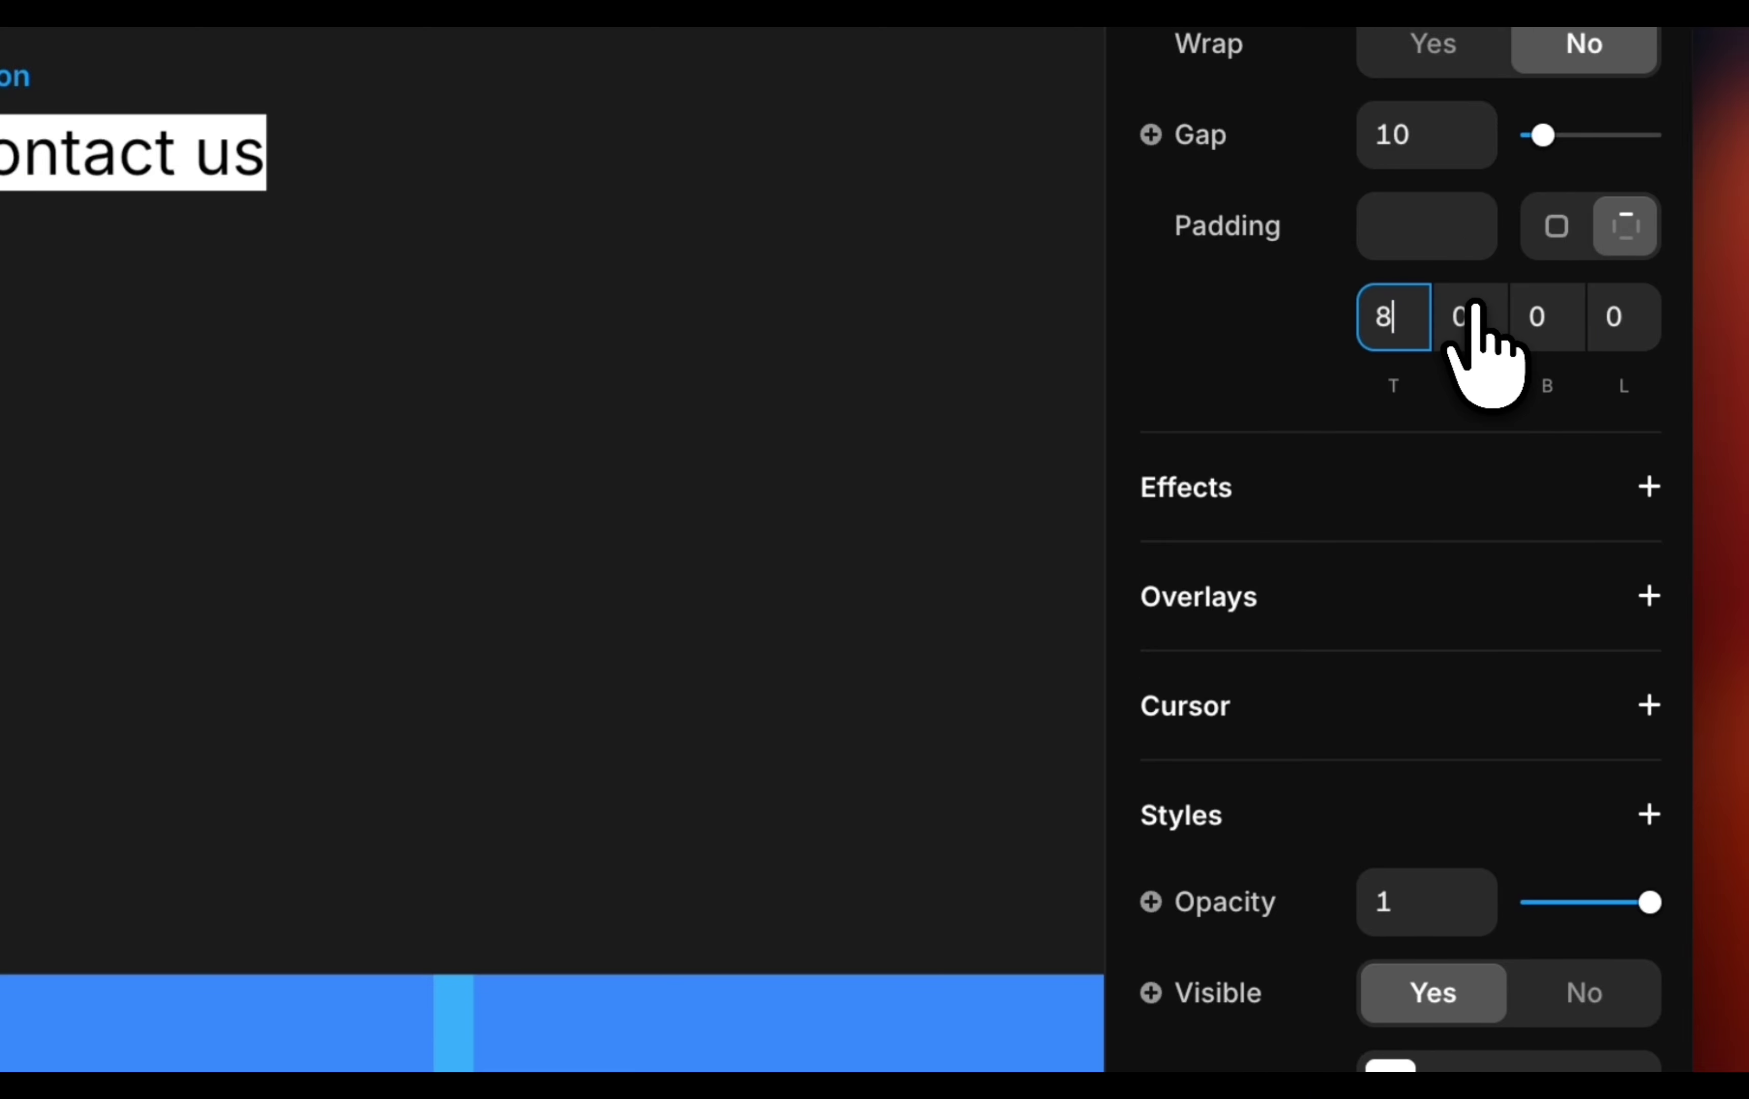
left_click(1467, 316)
type("1")
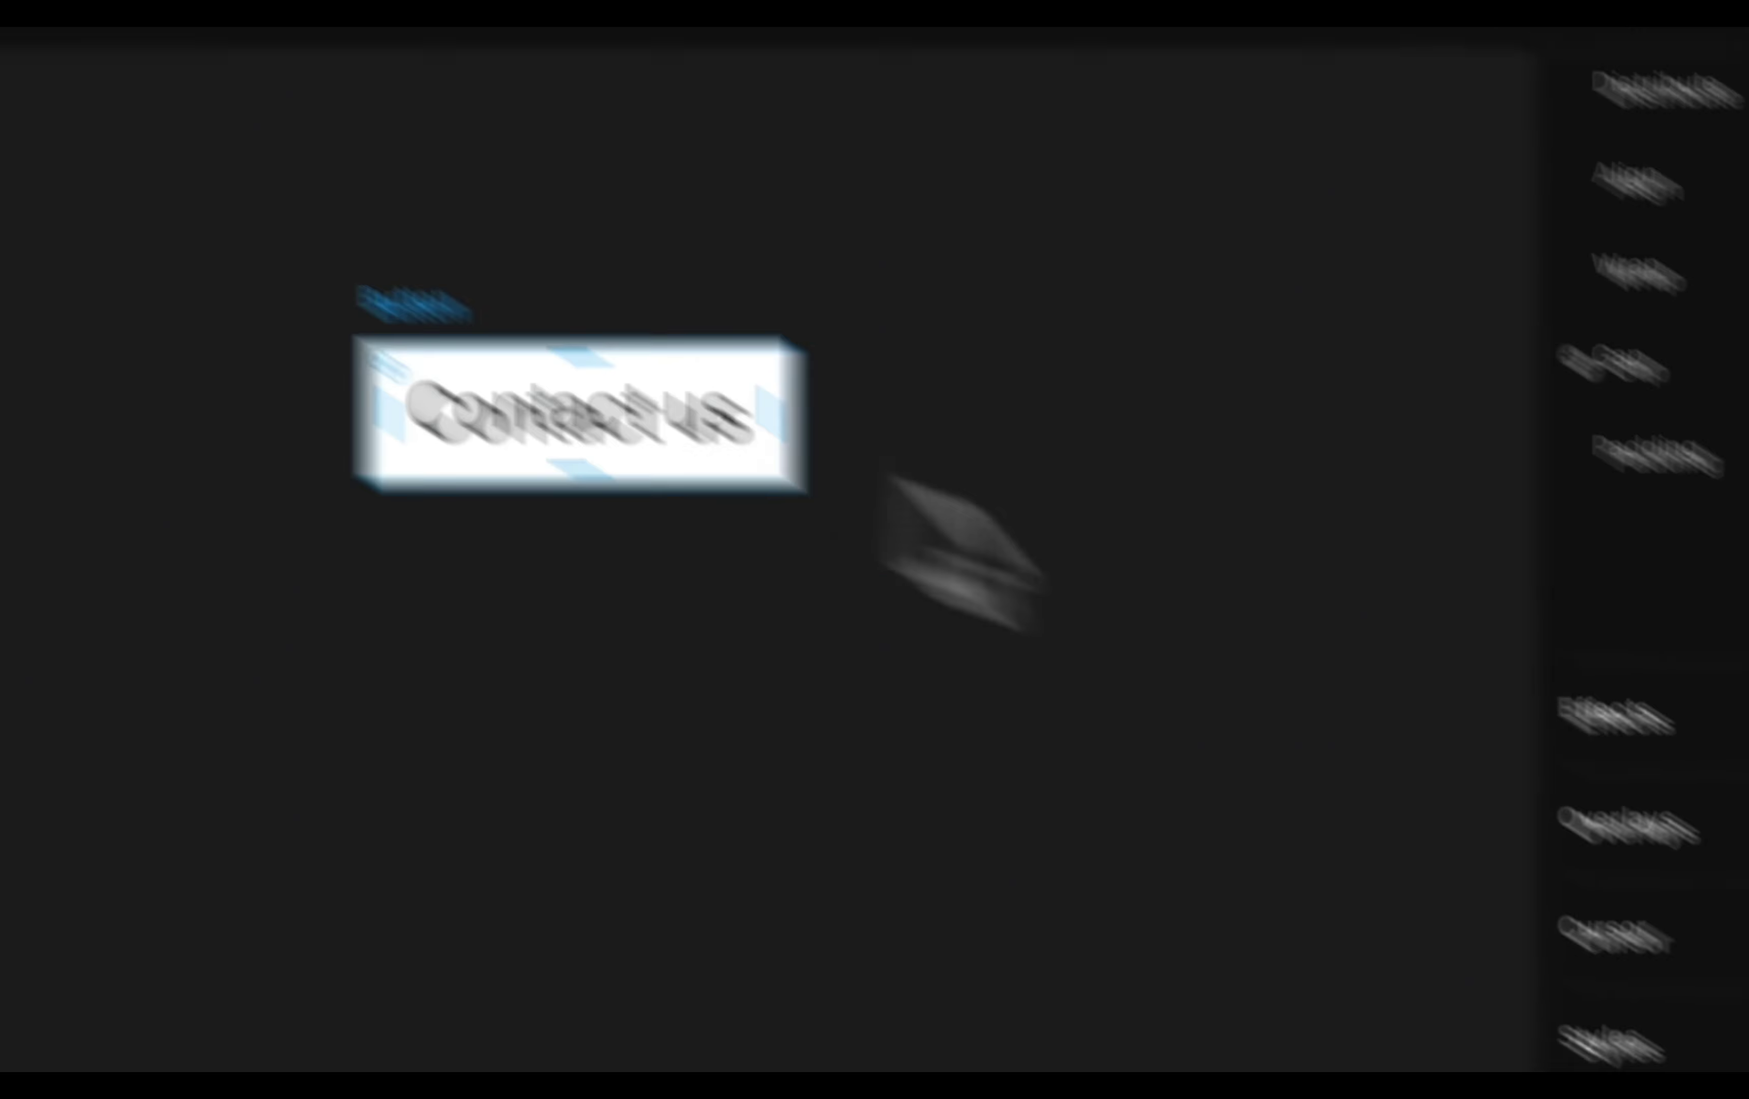
scroll(1605, 760, "down", 3)
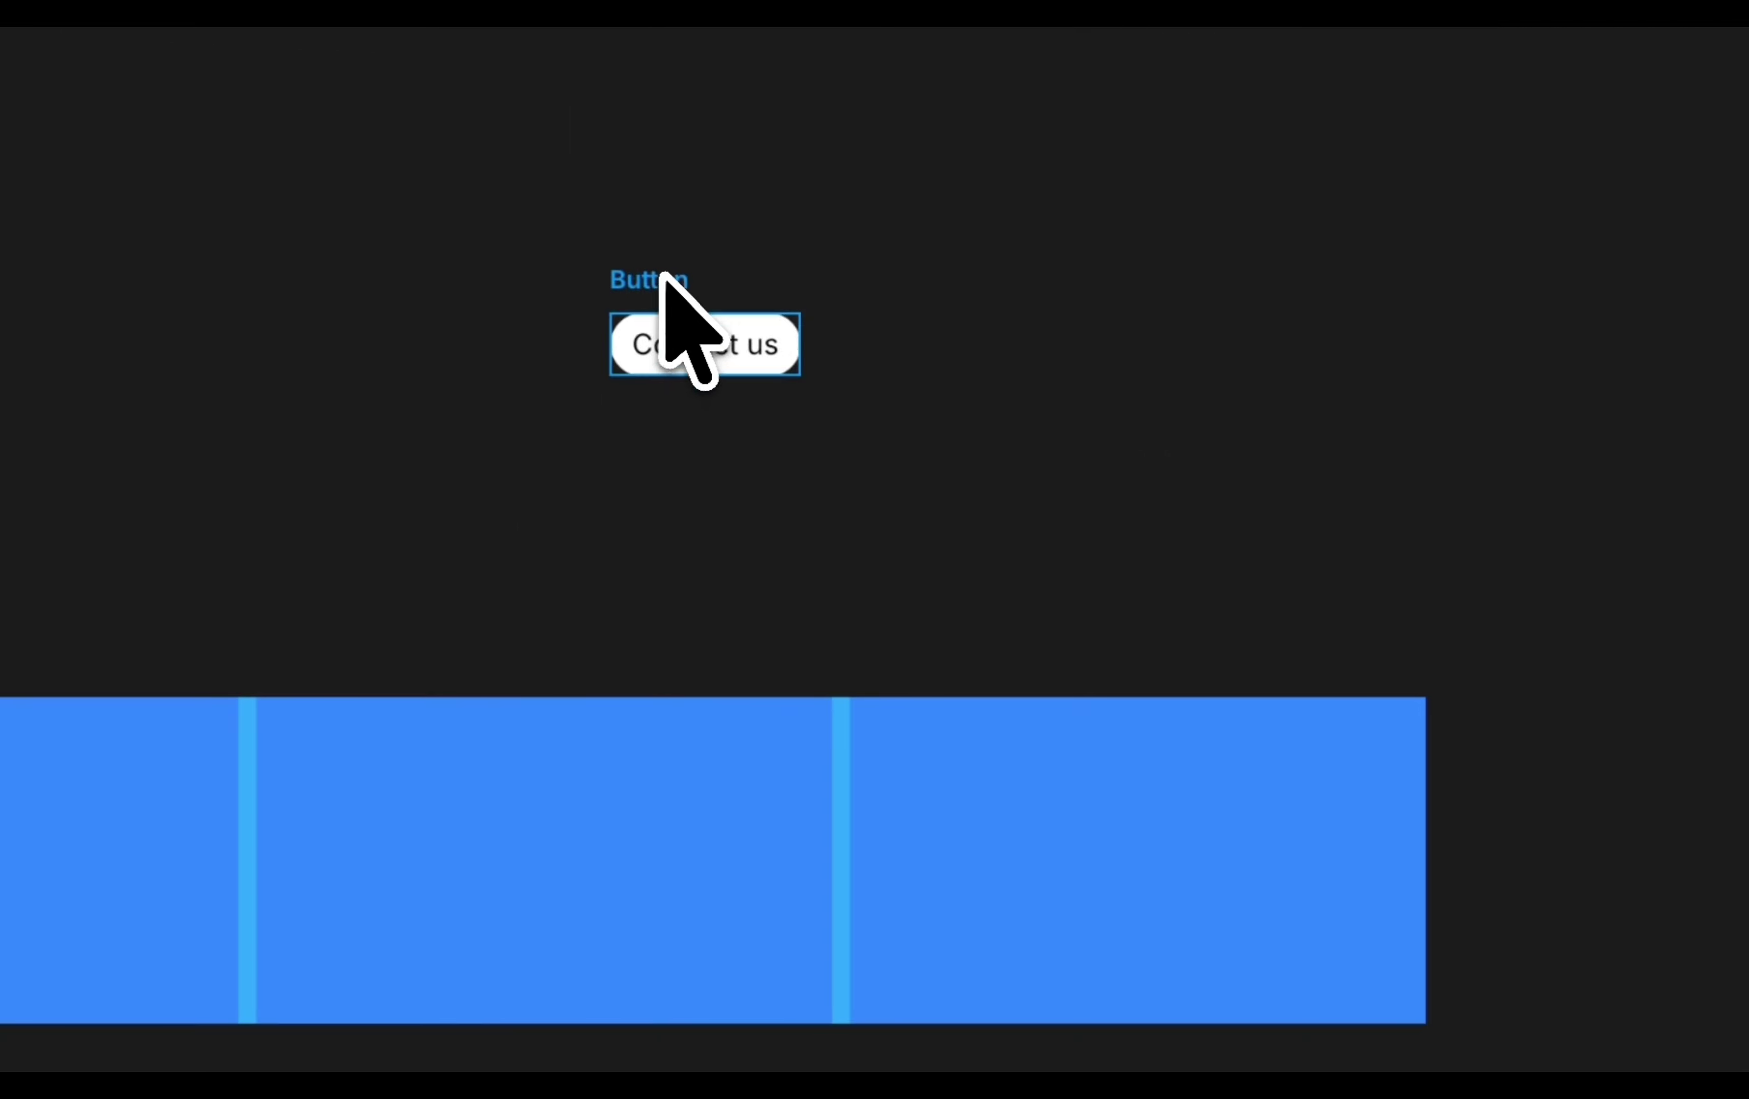
Paste a copy of the Contact us button into the third frame of the header's Container.
key("ctrl+v")
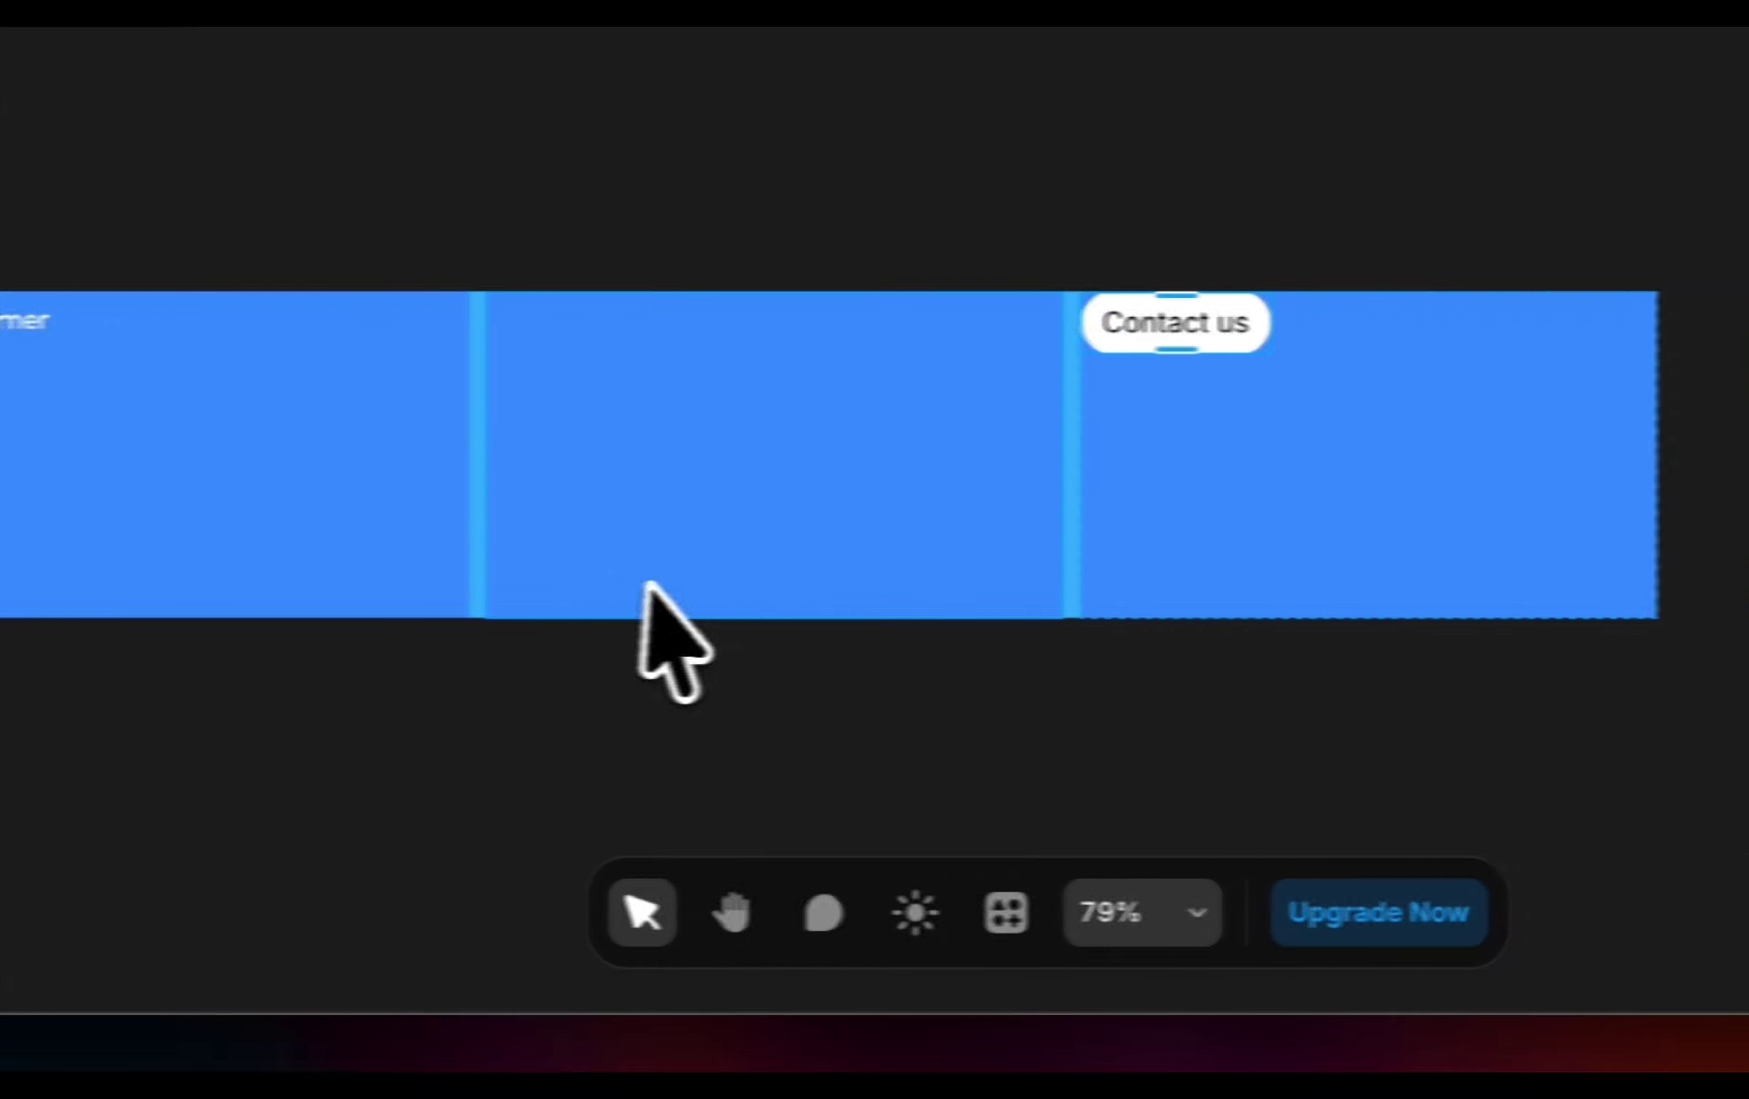
scroll(618, 585, "left", 3)
scroll(607, 584, "down", 5)
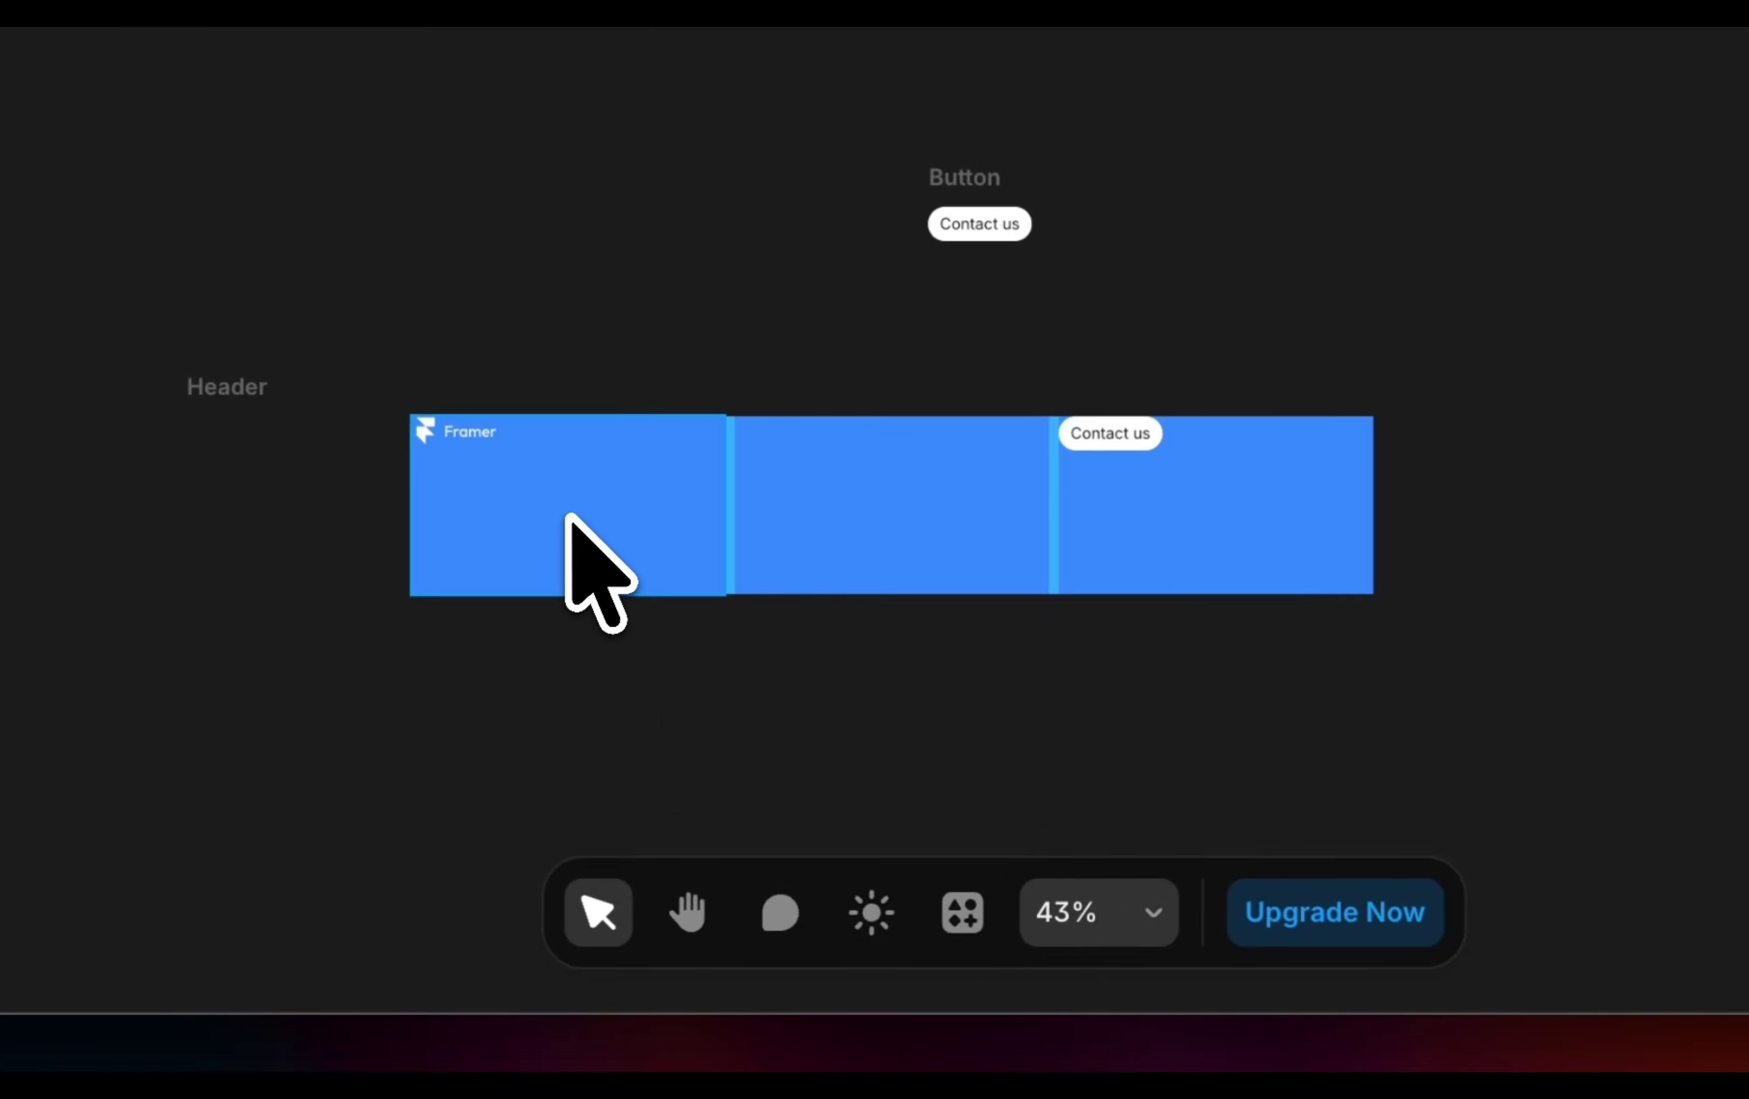
Set the width and height of the Container's two frames holding the logo and the Contact us button to Fit Content.
left_click(567, 512)
left_click(1235, 541)
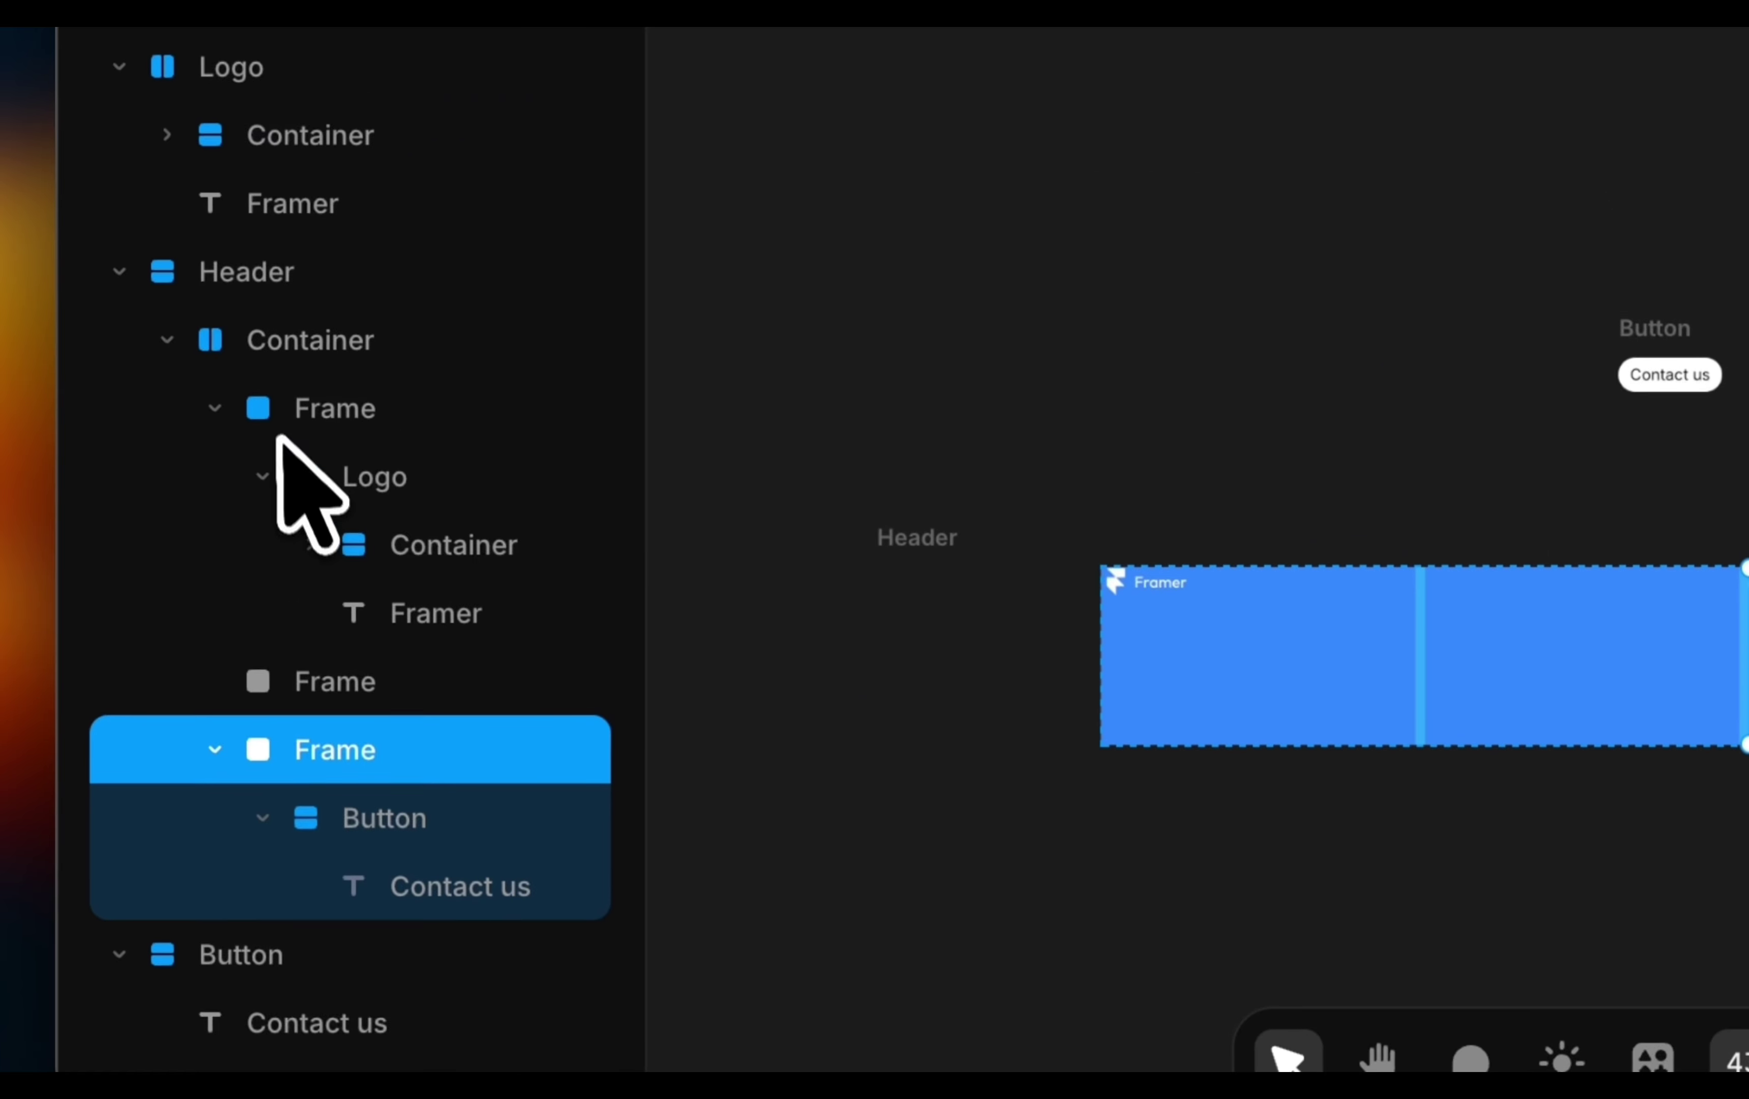
left_click(280, 422, "shift")
left_click(1670, 484)
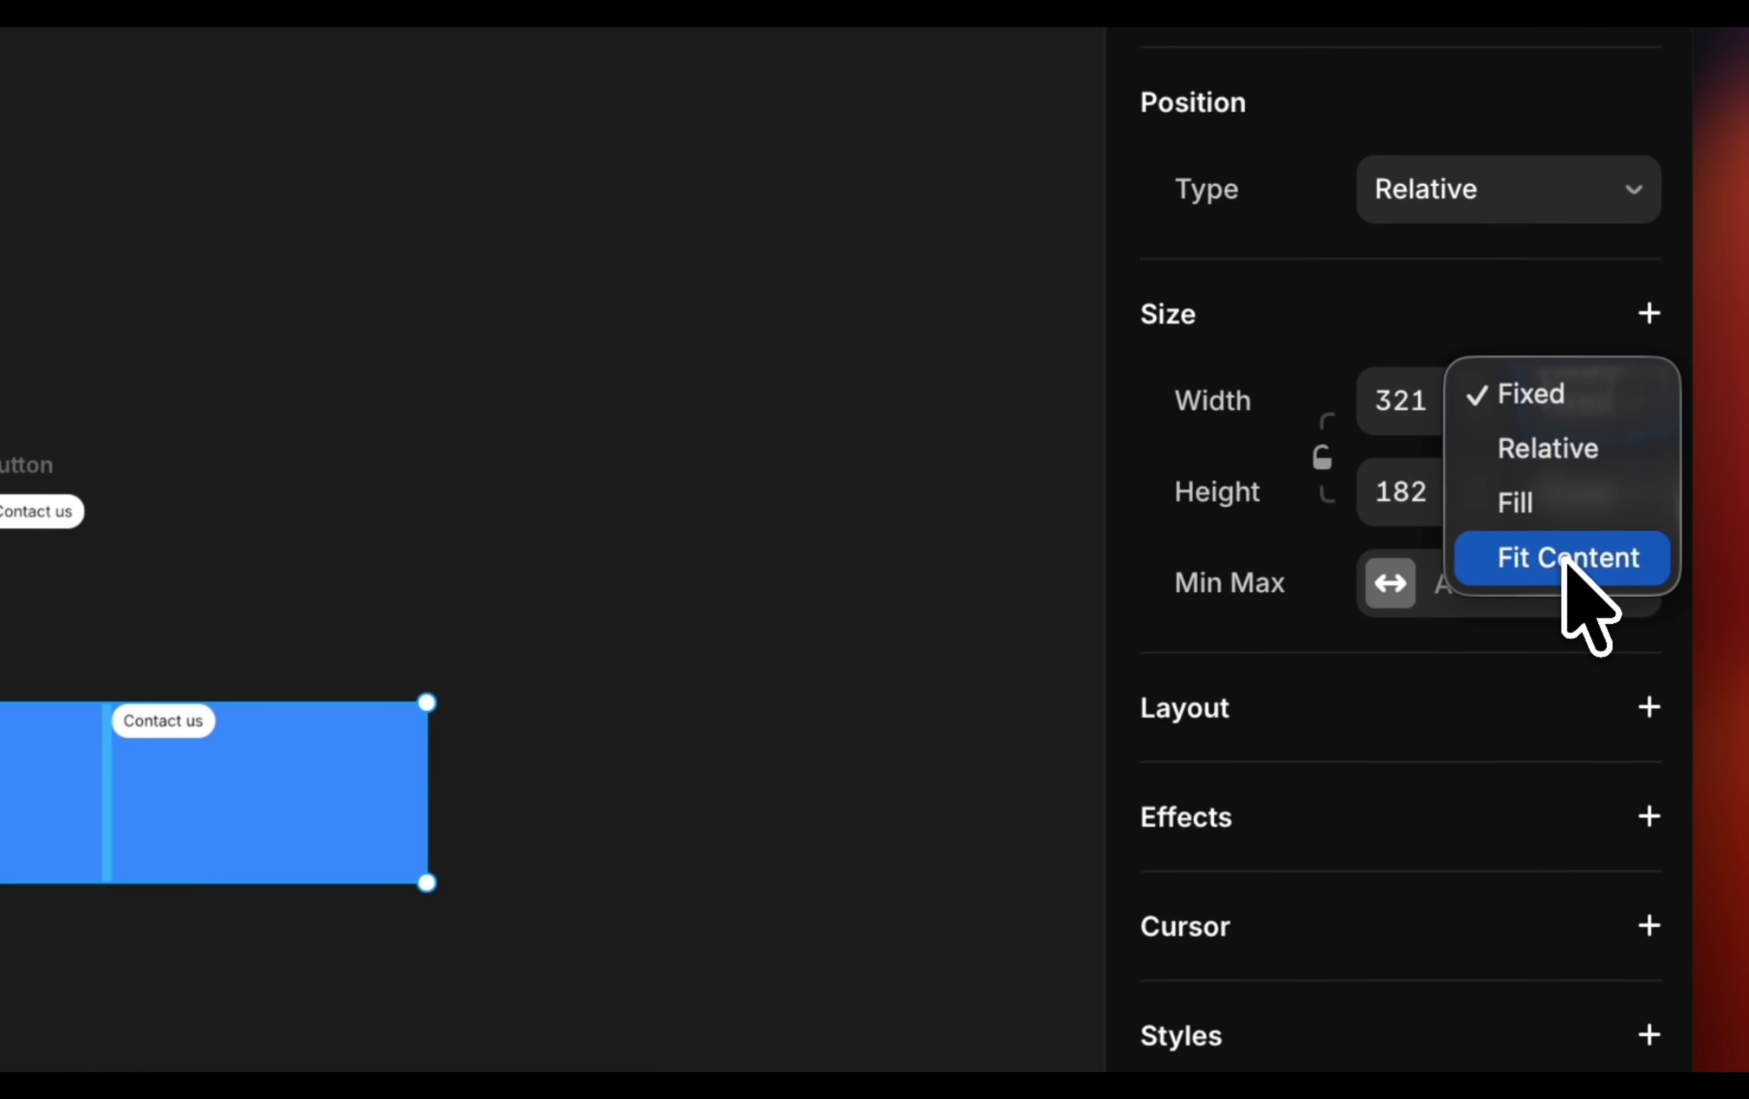
left_click(1561, 556)
left_click(1591, 491)
left_click(1568, 647)
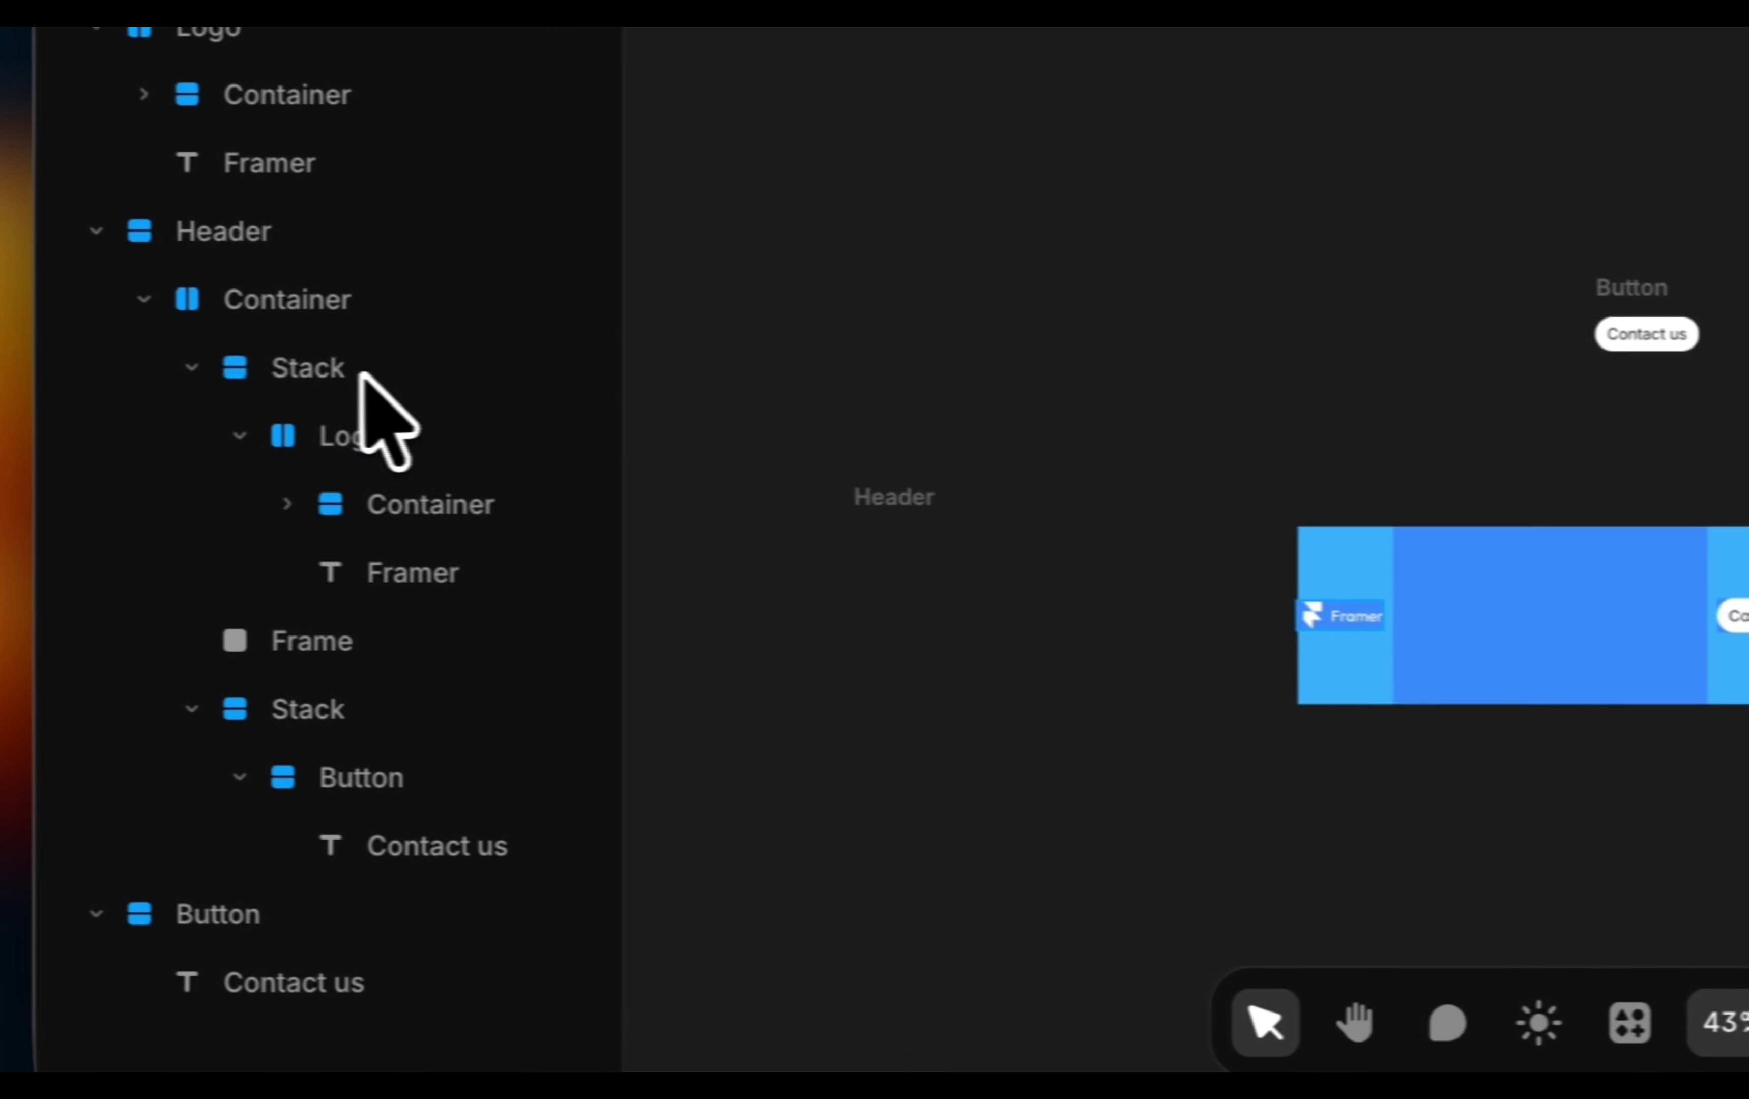
Remove the fill from both stacks that hold the logo and the Contact us button.
left_click(349, 368)
left_click(327, 712, "shift")
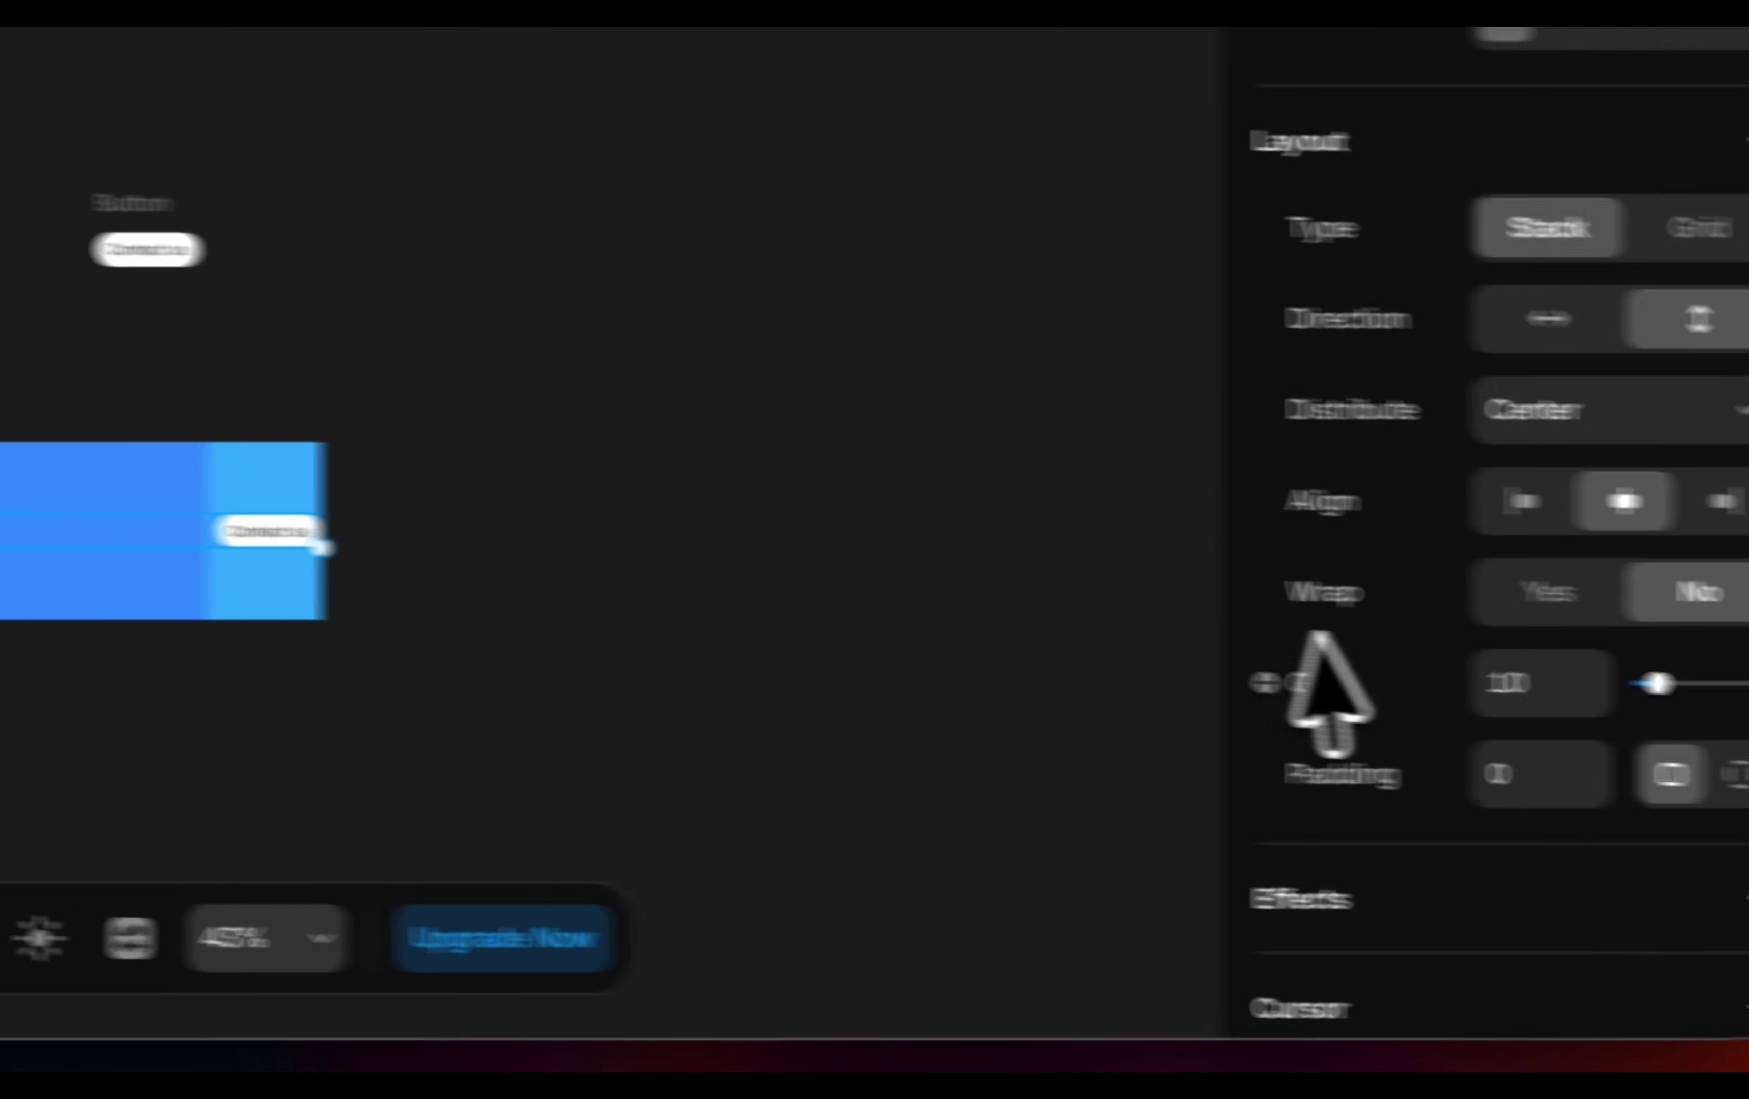
scroll(1328, 695, "down", 10)
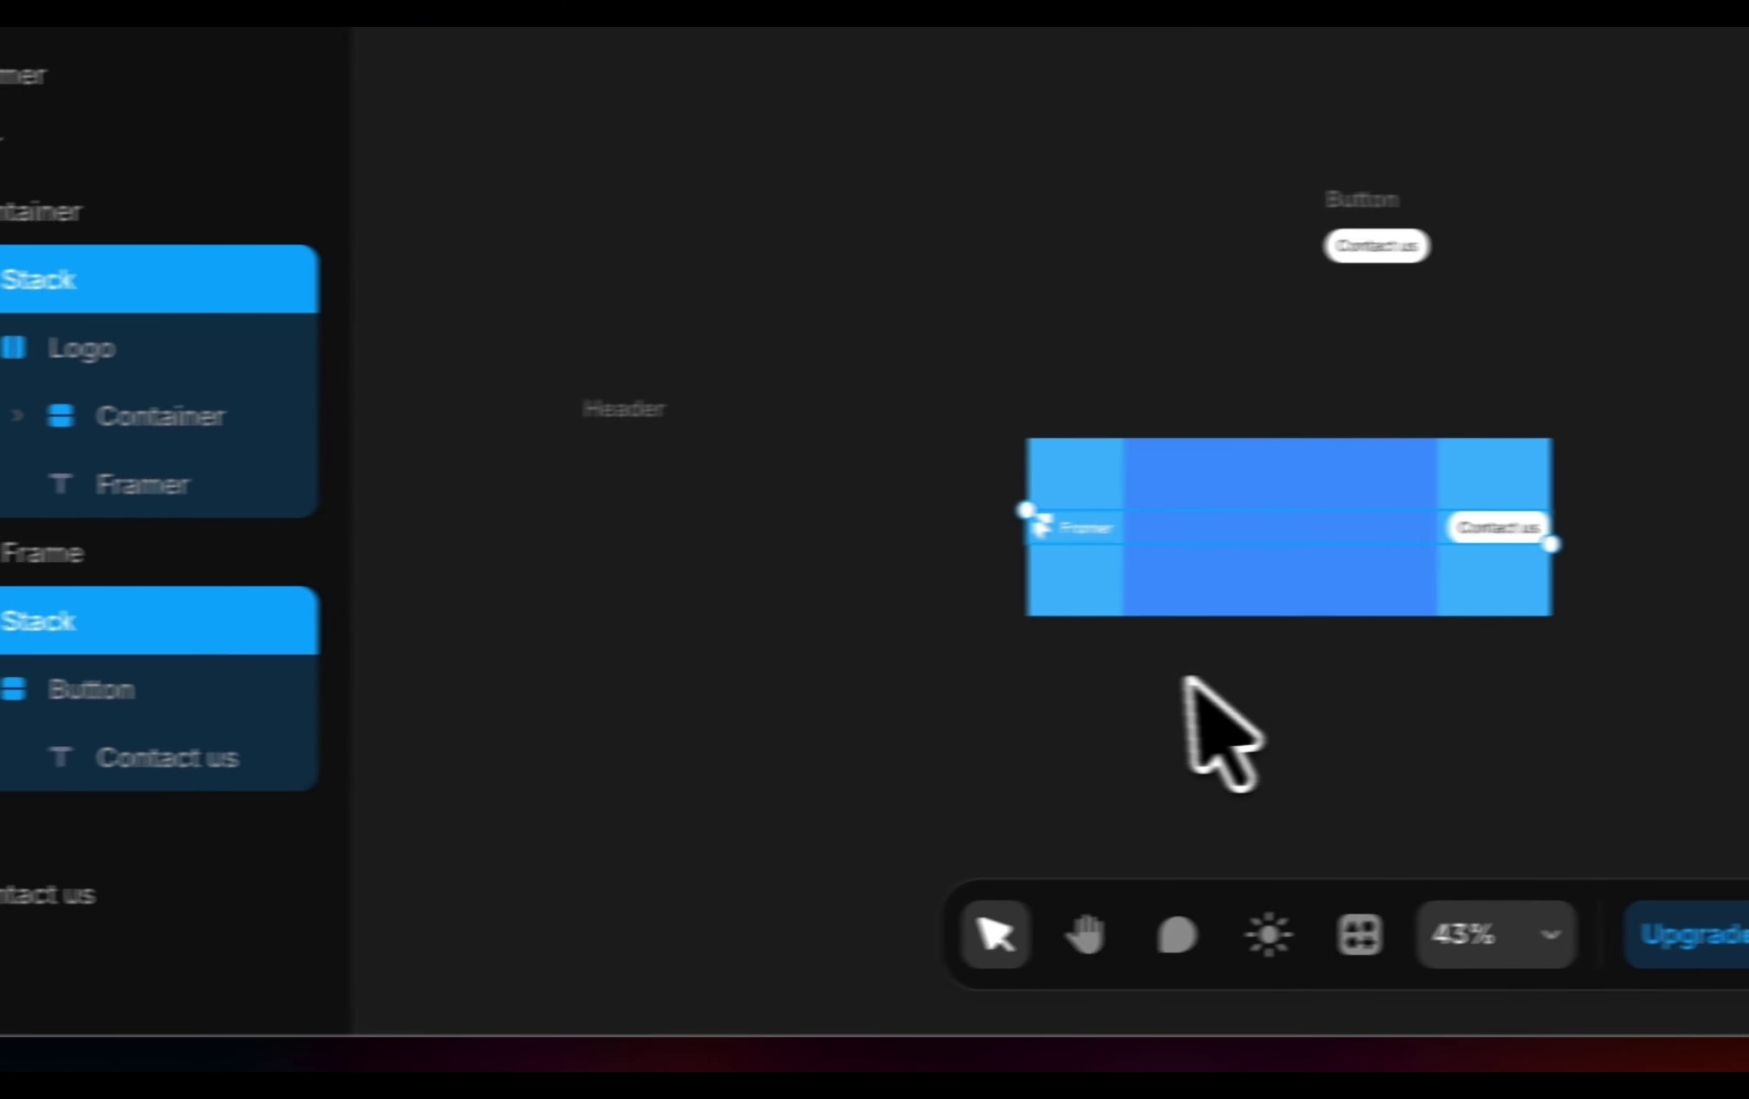
scroll(1191, 723, "up", 5)
Change the header Container's fill to 000000 at 40% opacity.
left_click(328, 447)
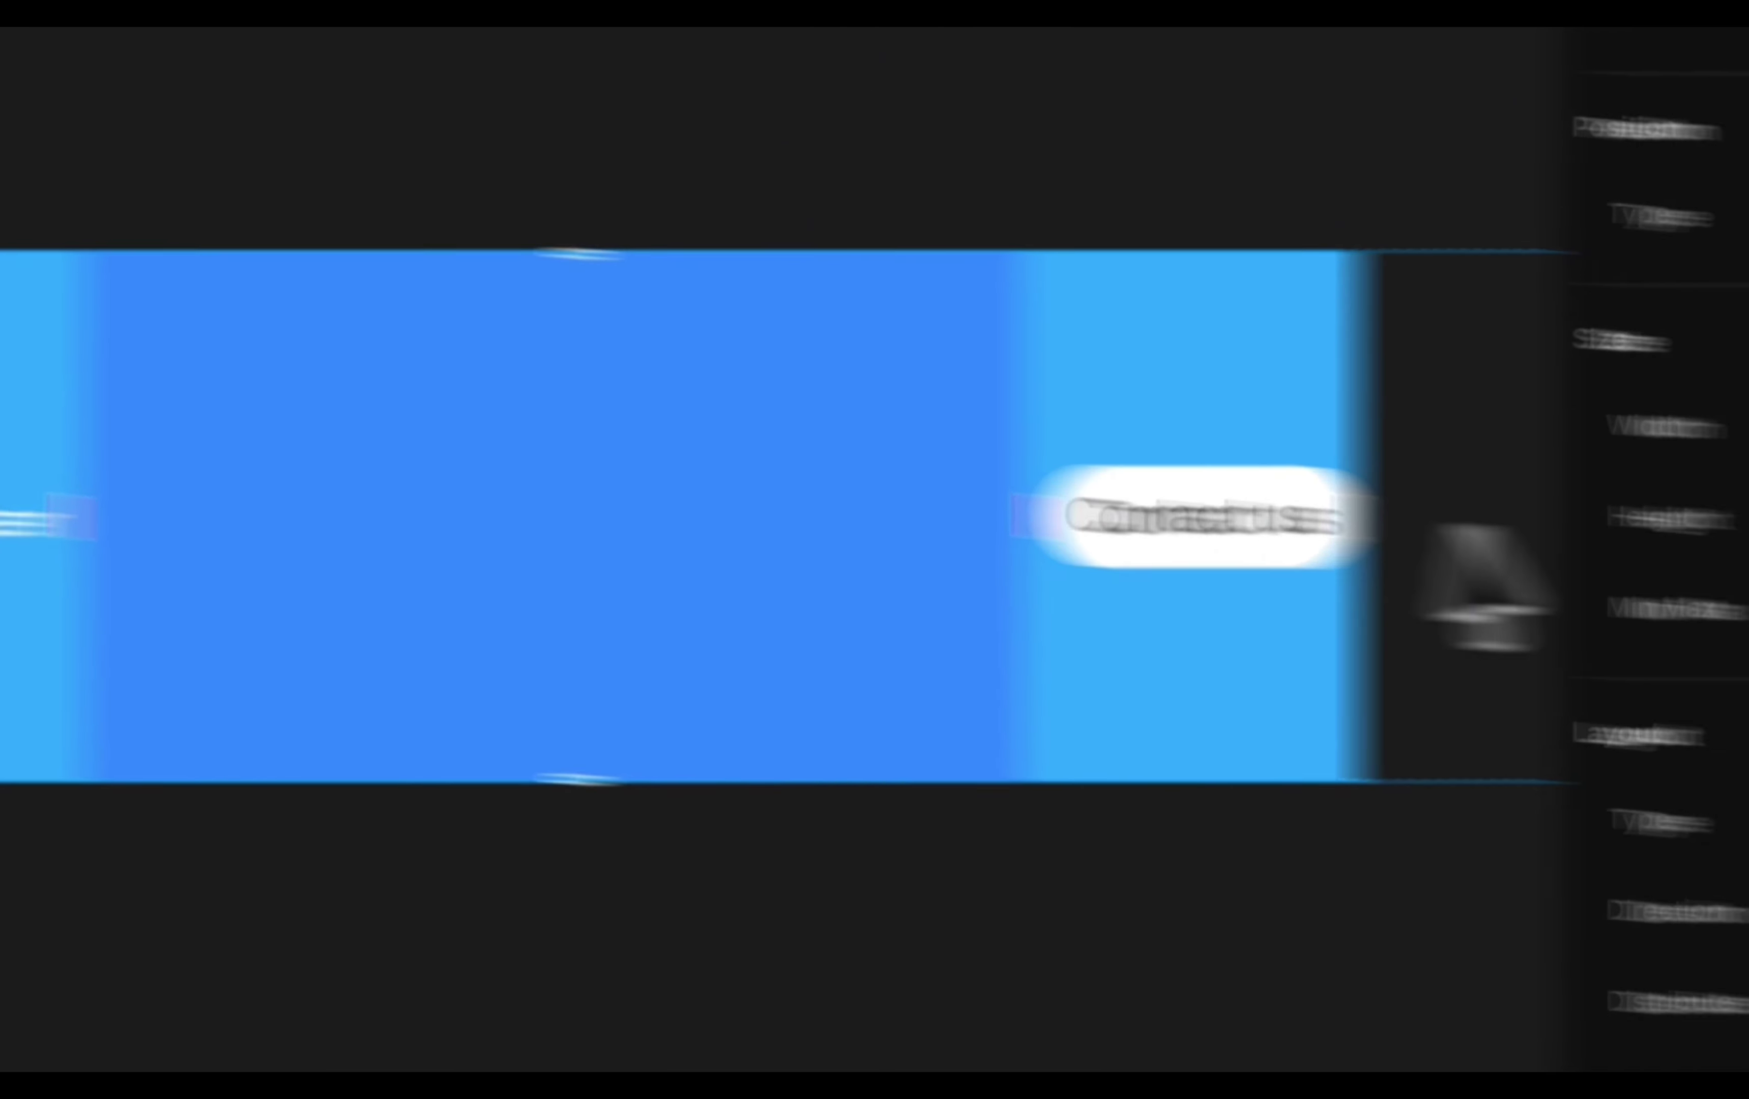
scroll(1569, 509, "down", 5)
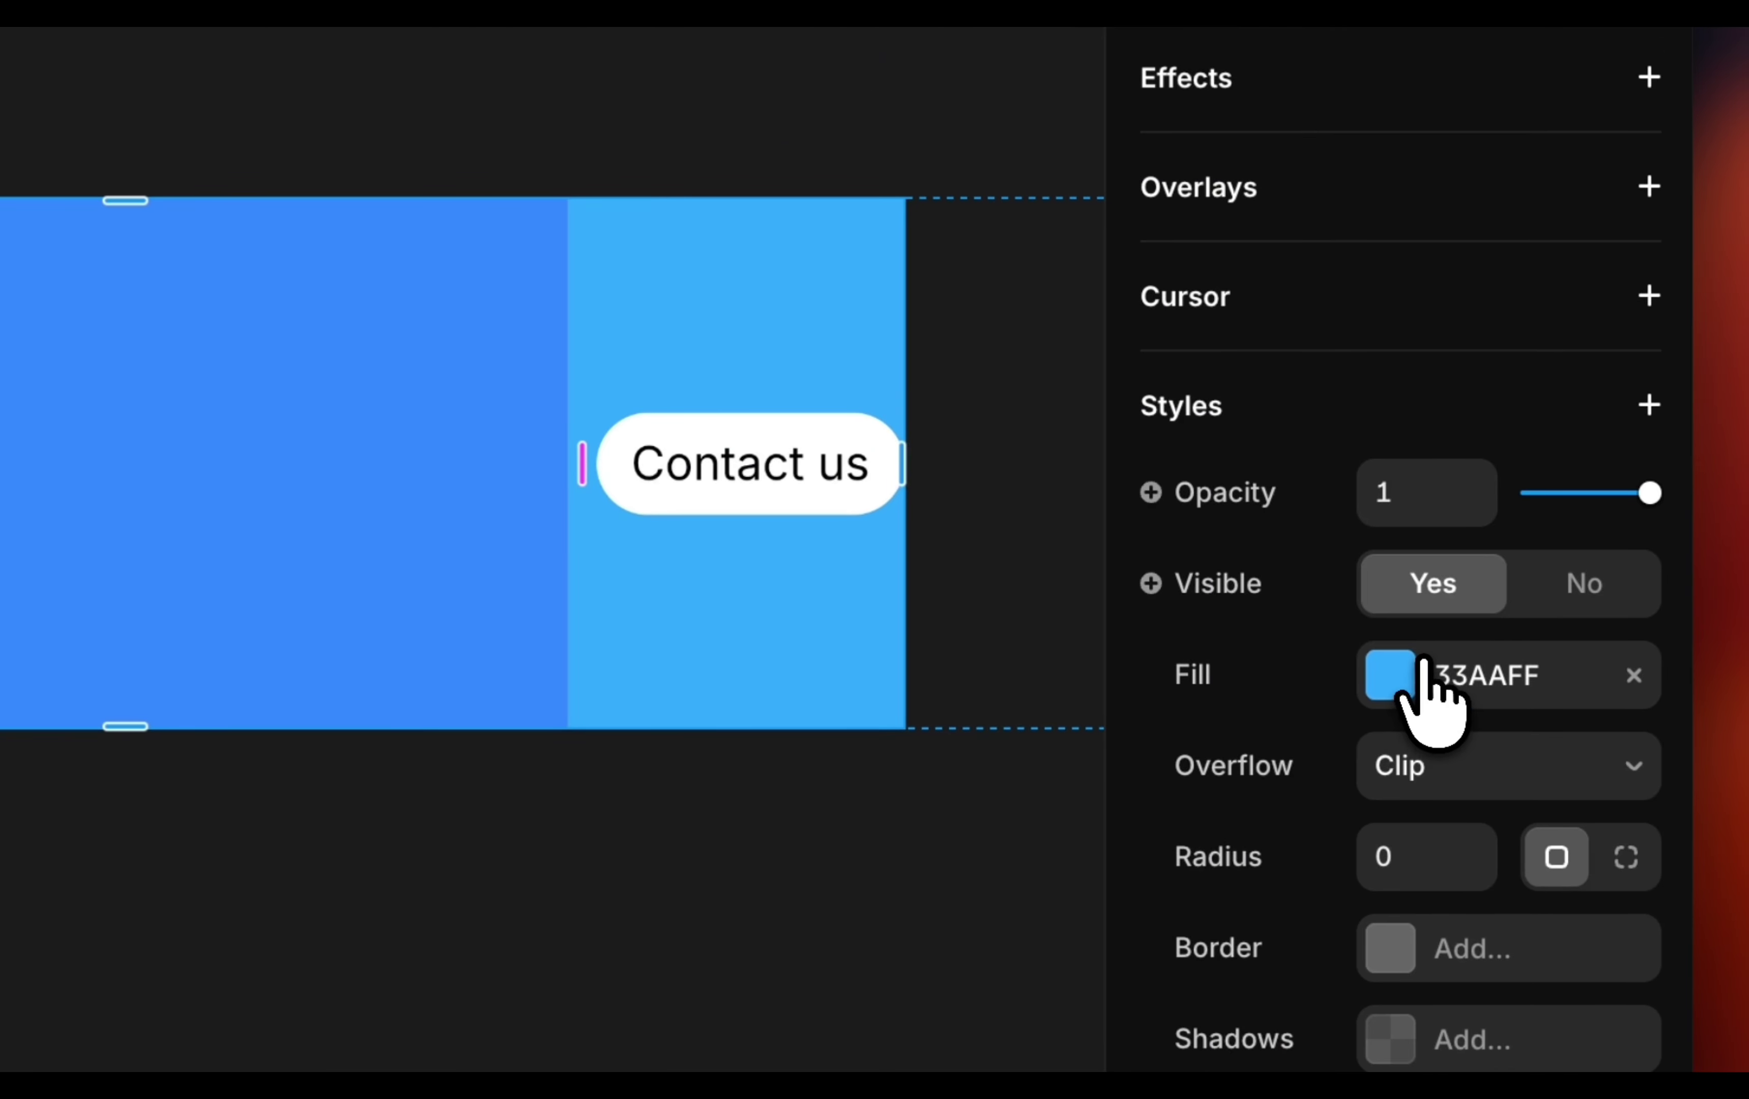
left_click(1423, 665)
left_click_drag(946, 709, 414, 859)
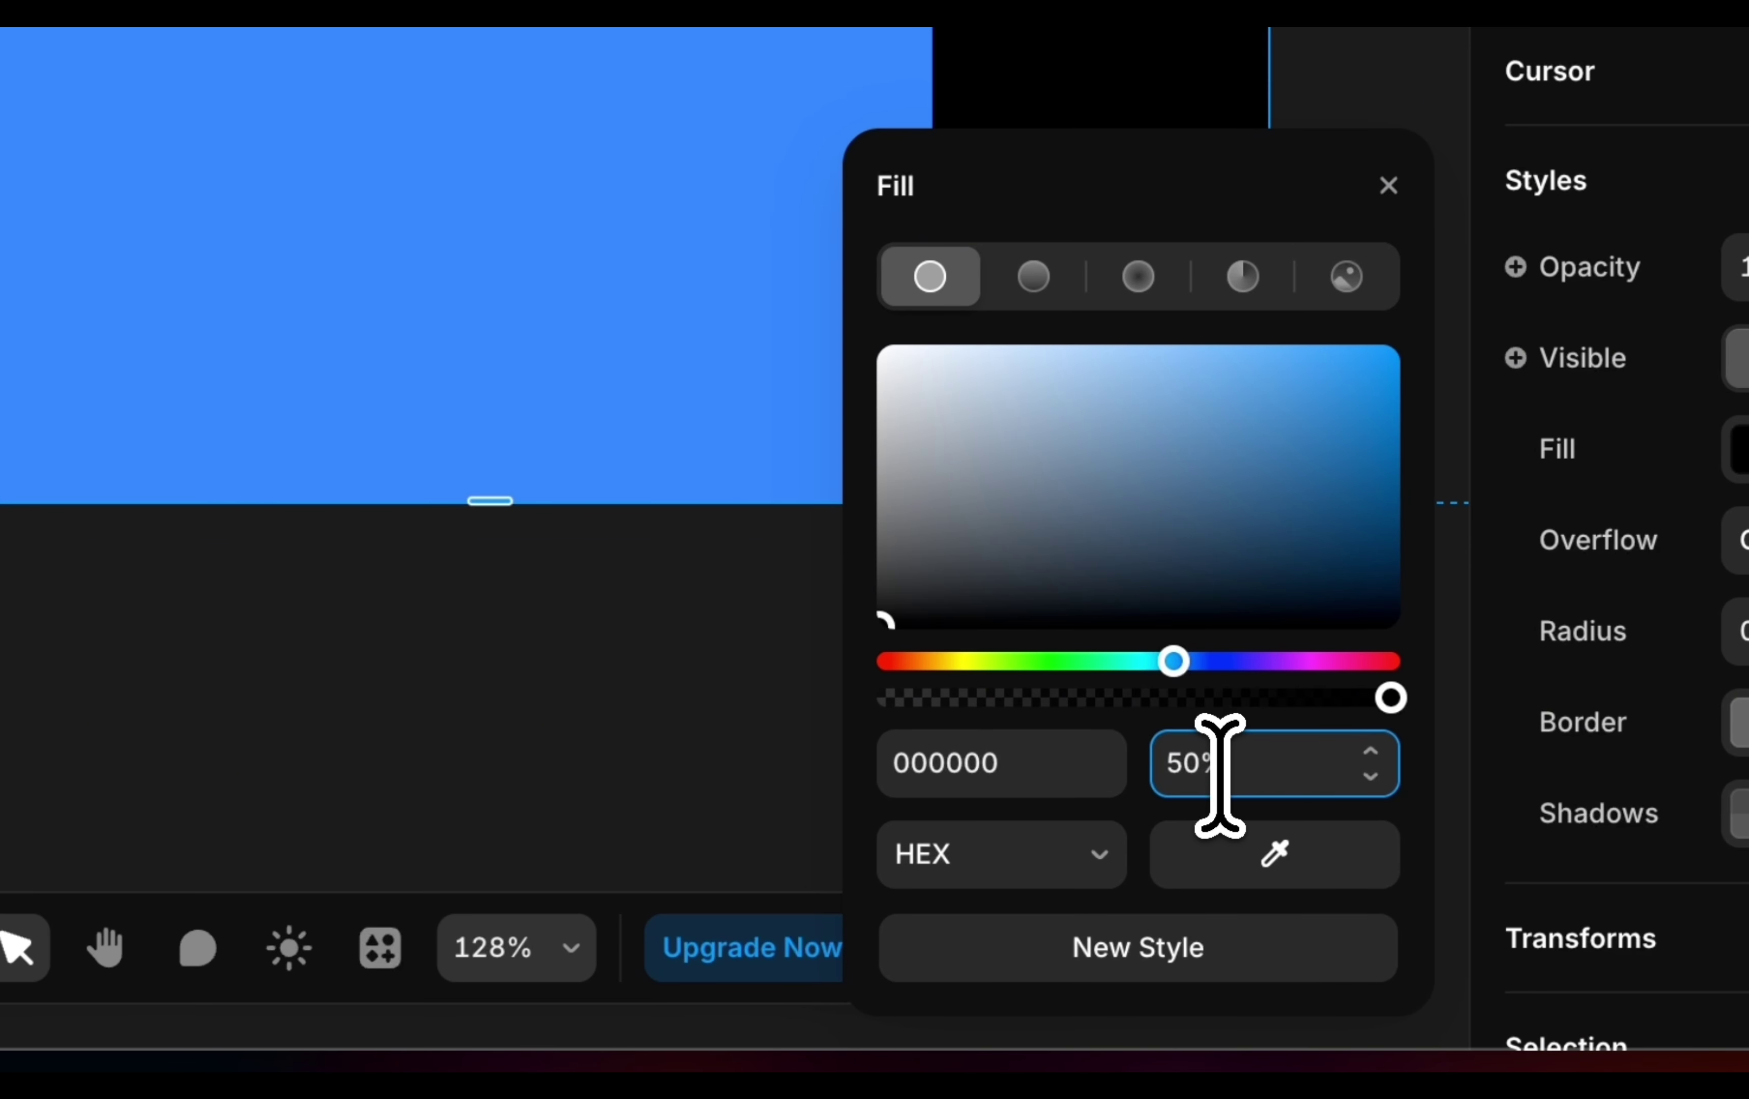
key("shift+Down")
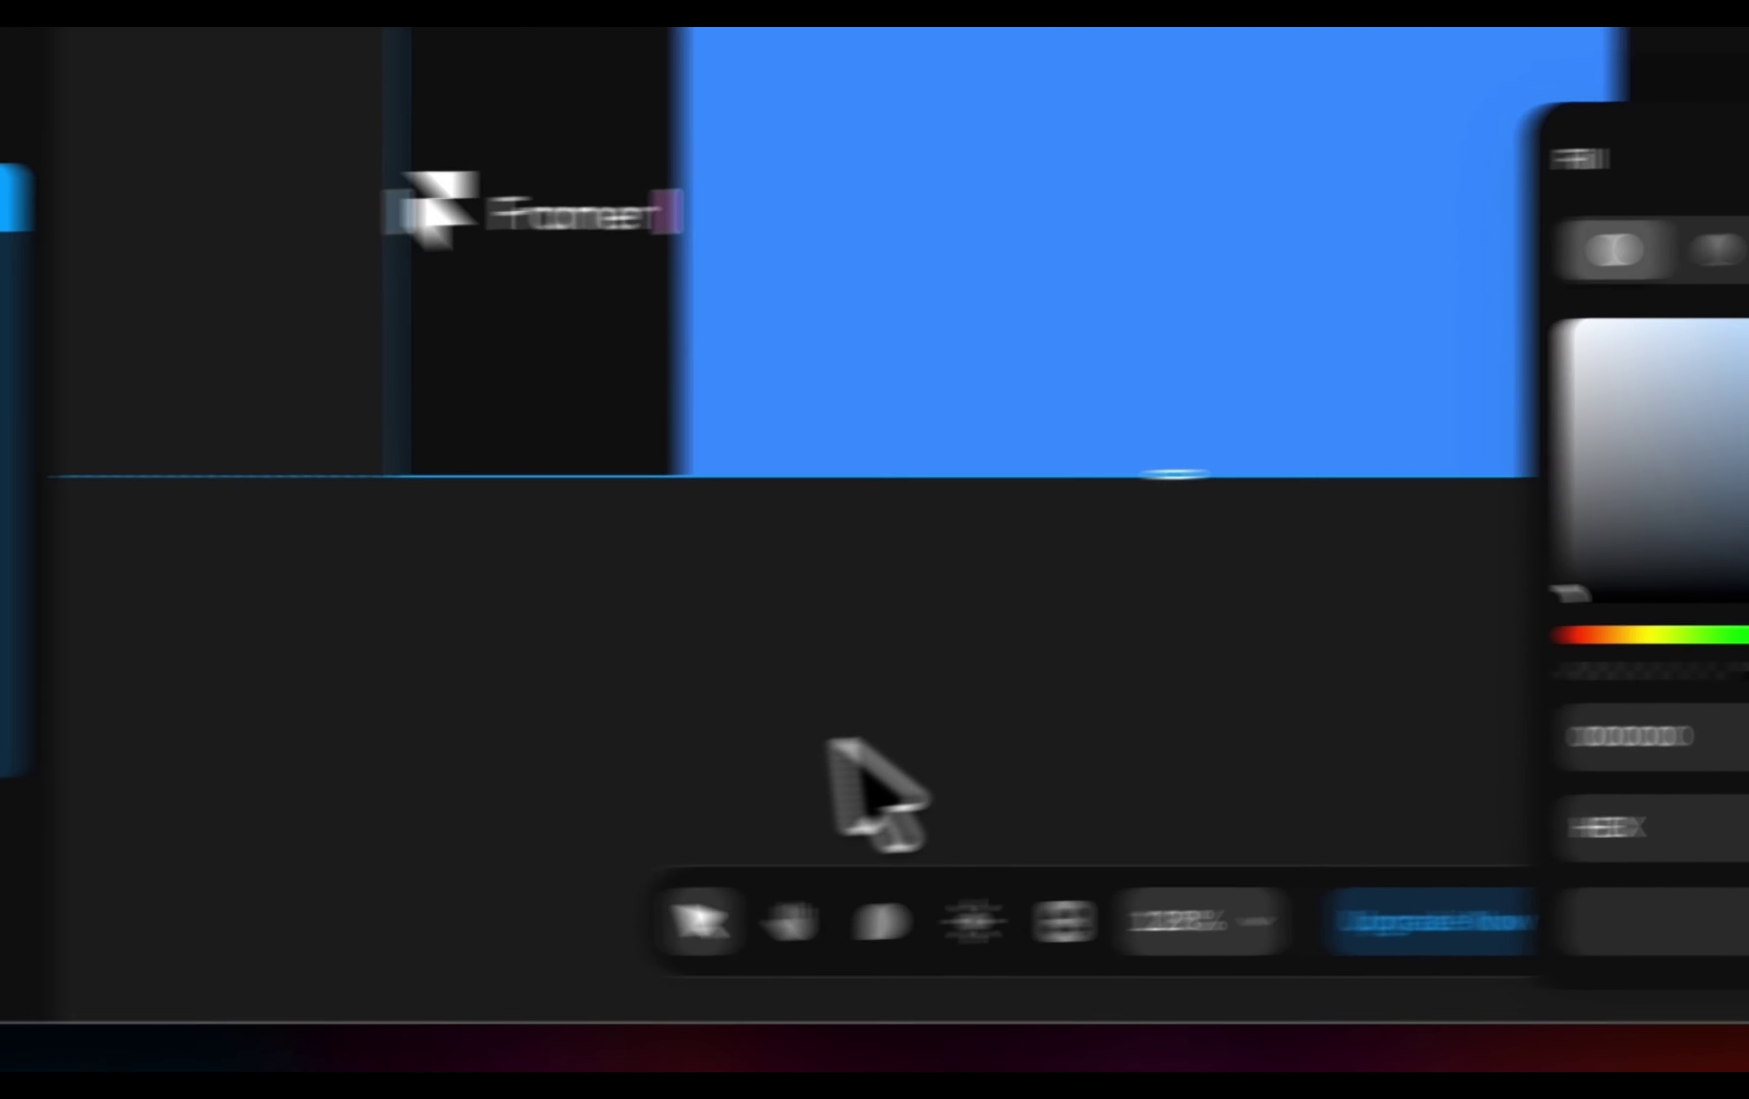
key("Escape")
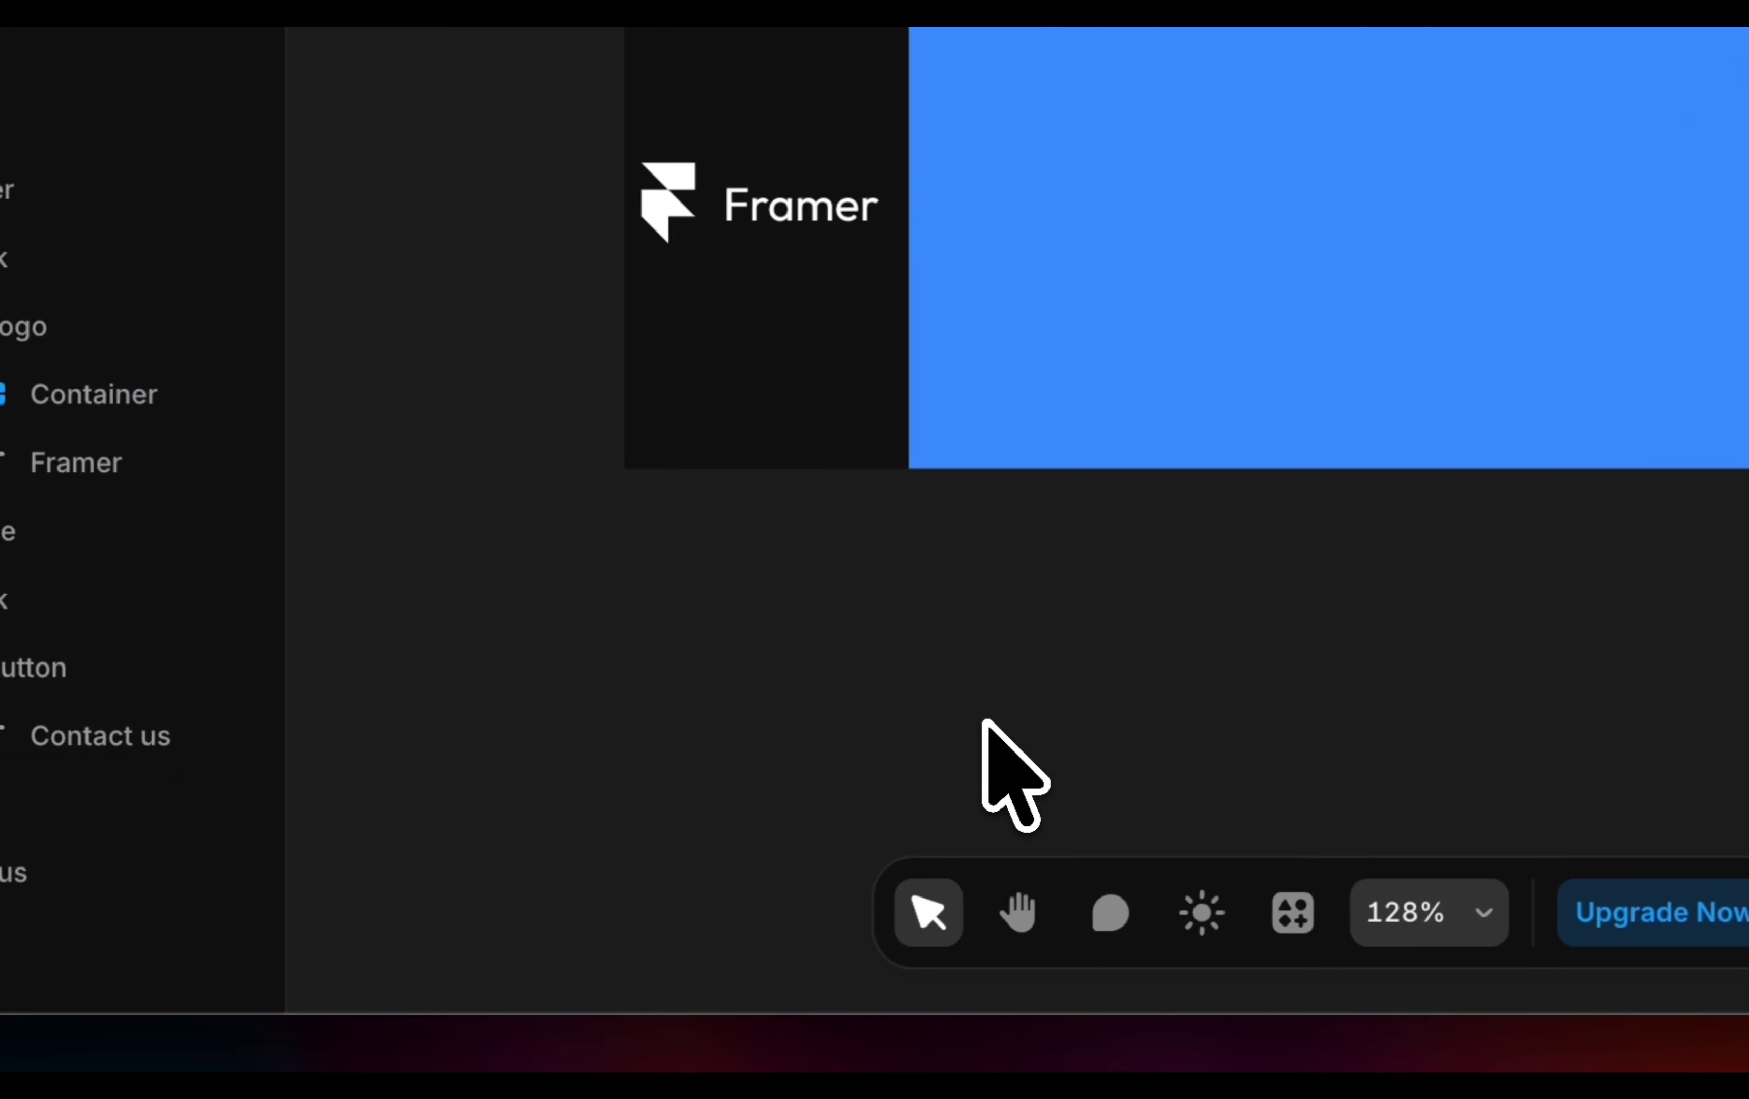
Set the header Container's padding to 12.
scroll(70, 756, "down", 5)
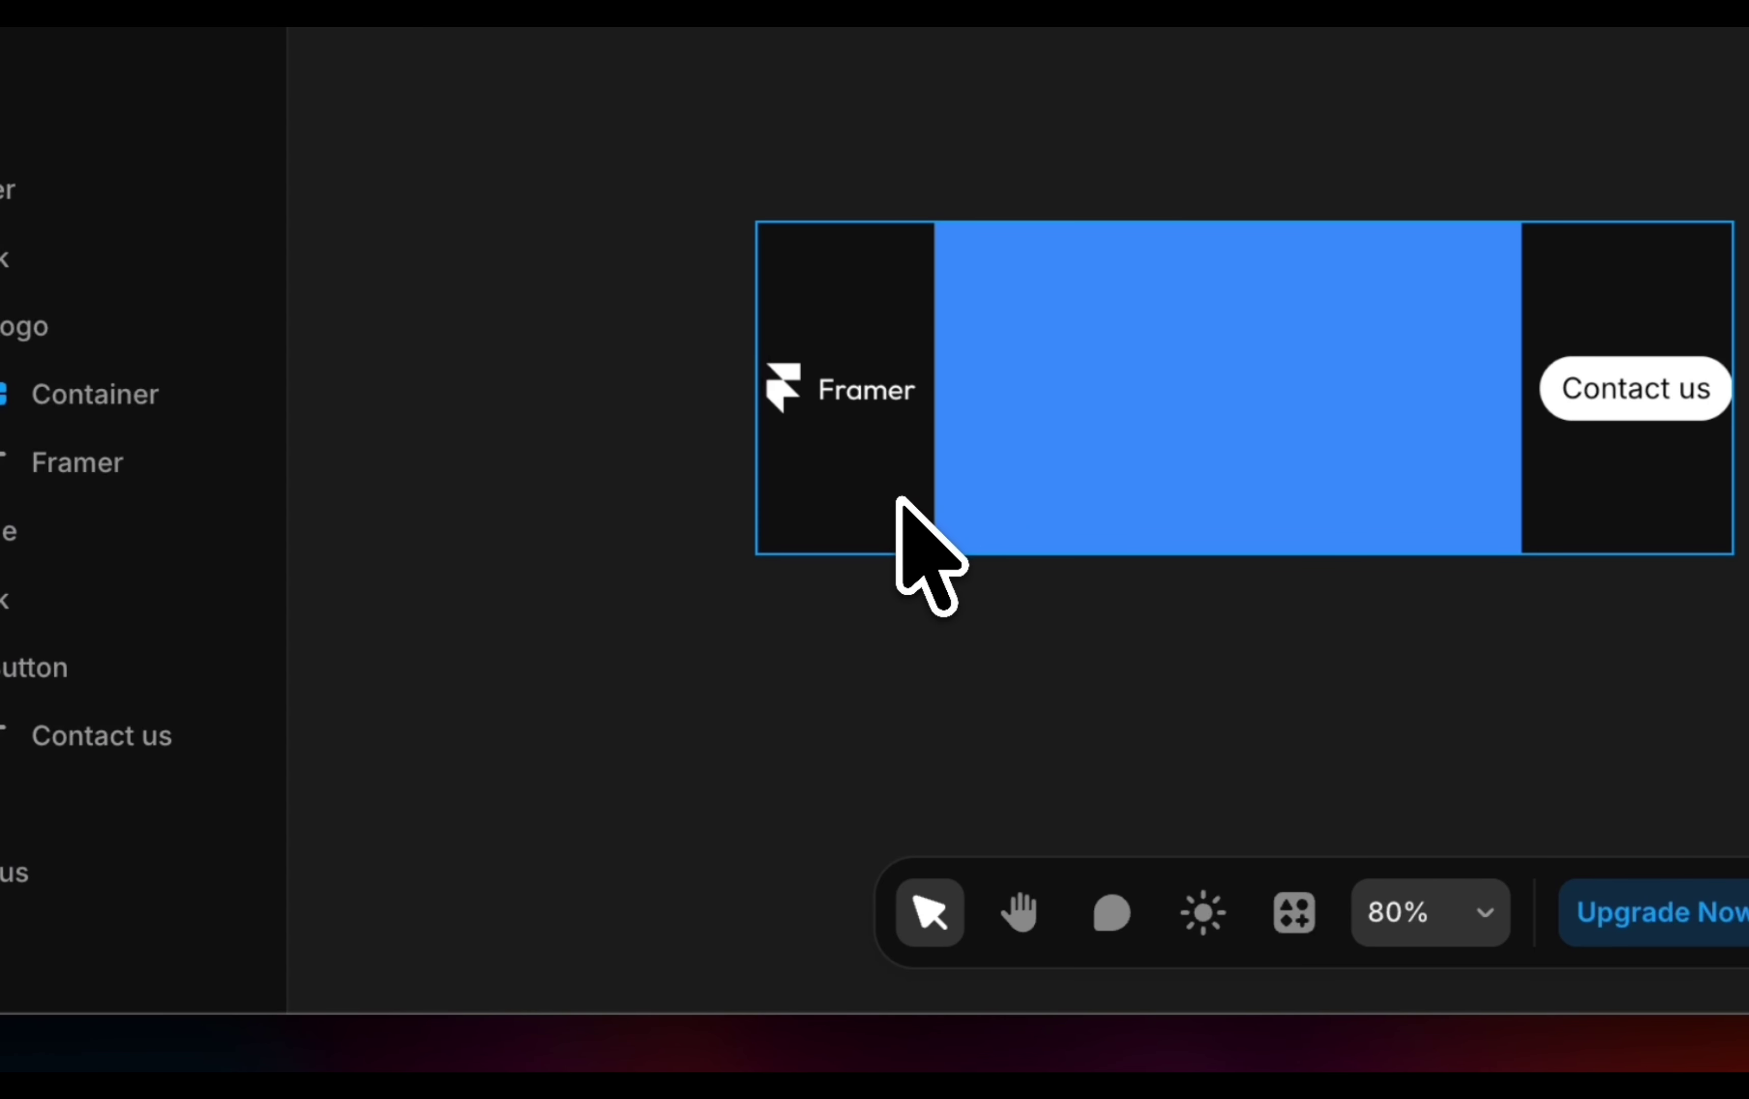
left_click(895, 496)
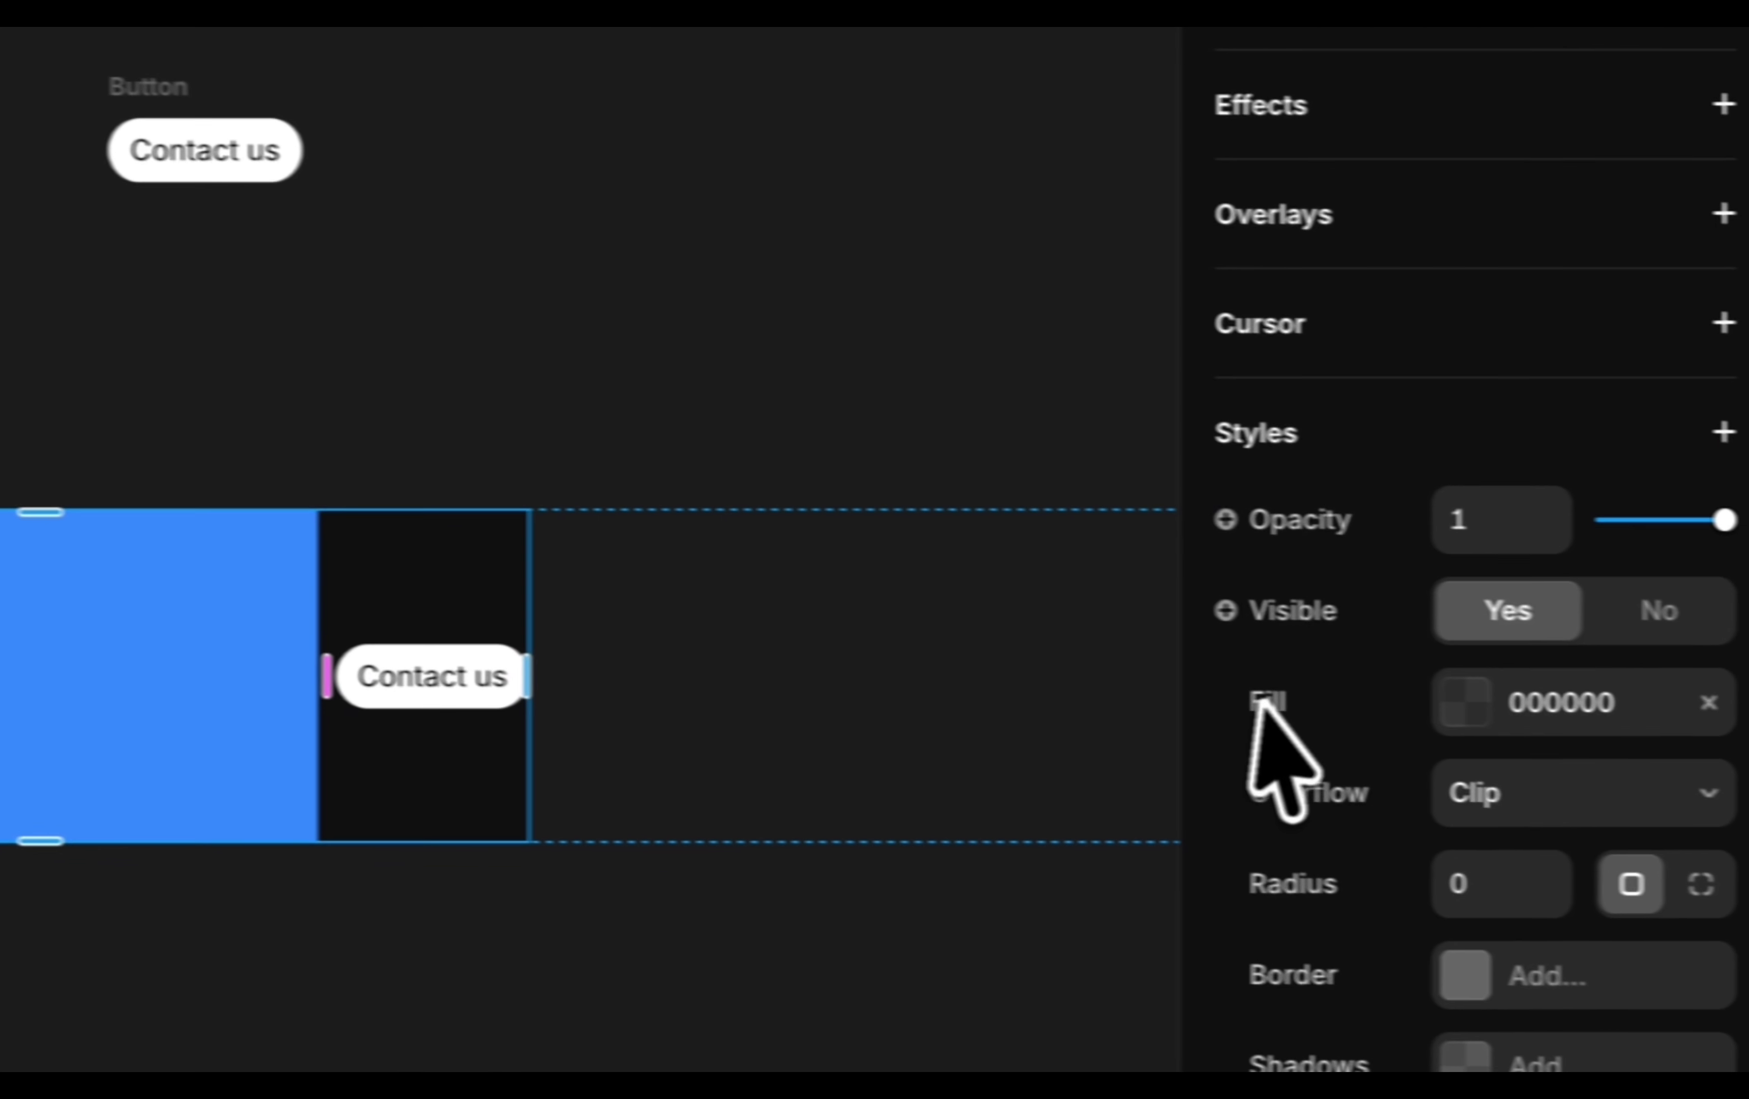
scroll(1278, 753, "down", 3)
scroll(1343, 610, "up", 3)
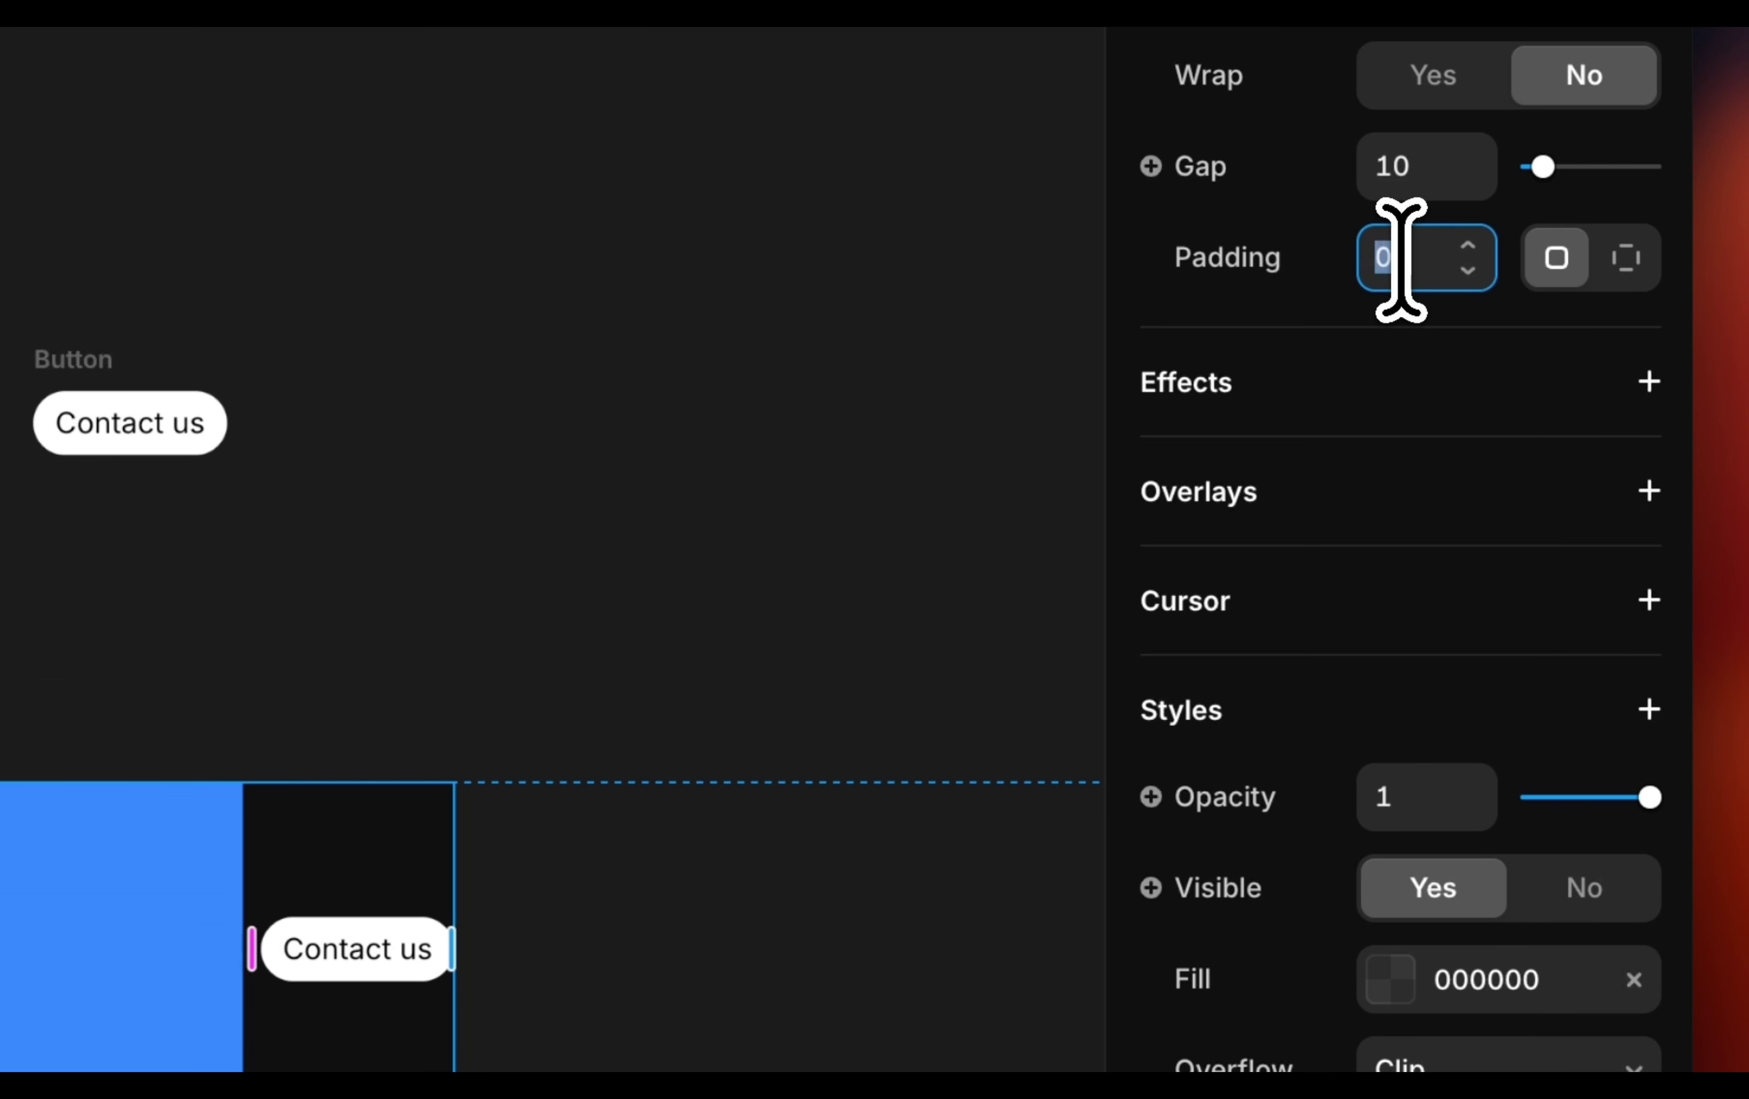
type("12")
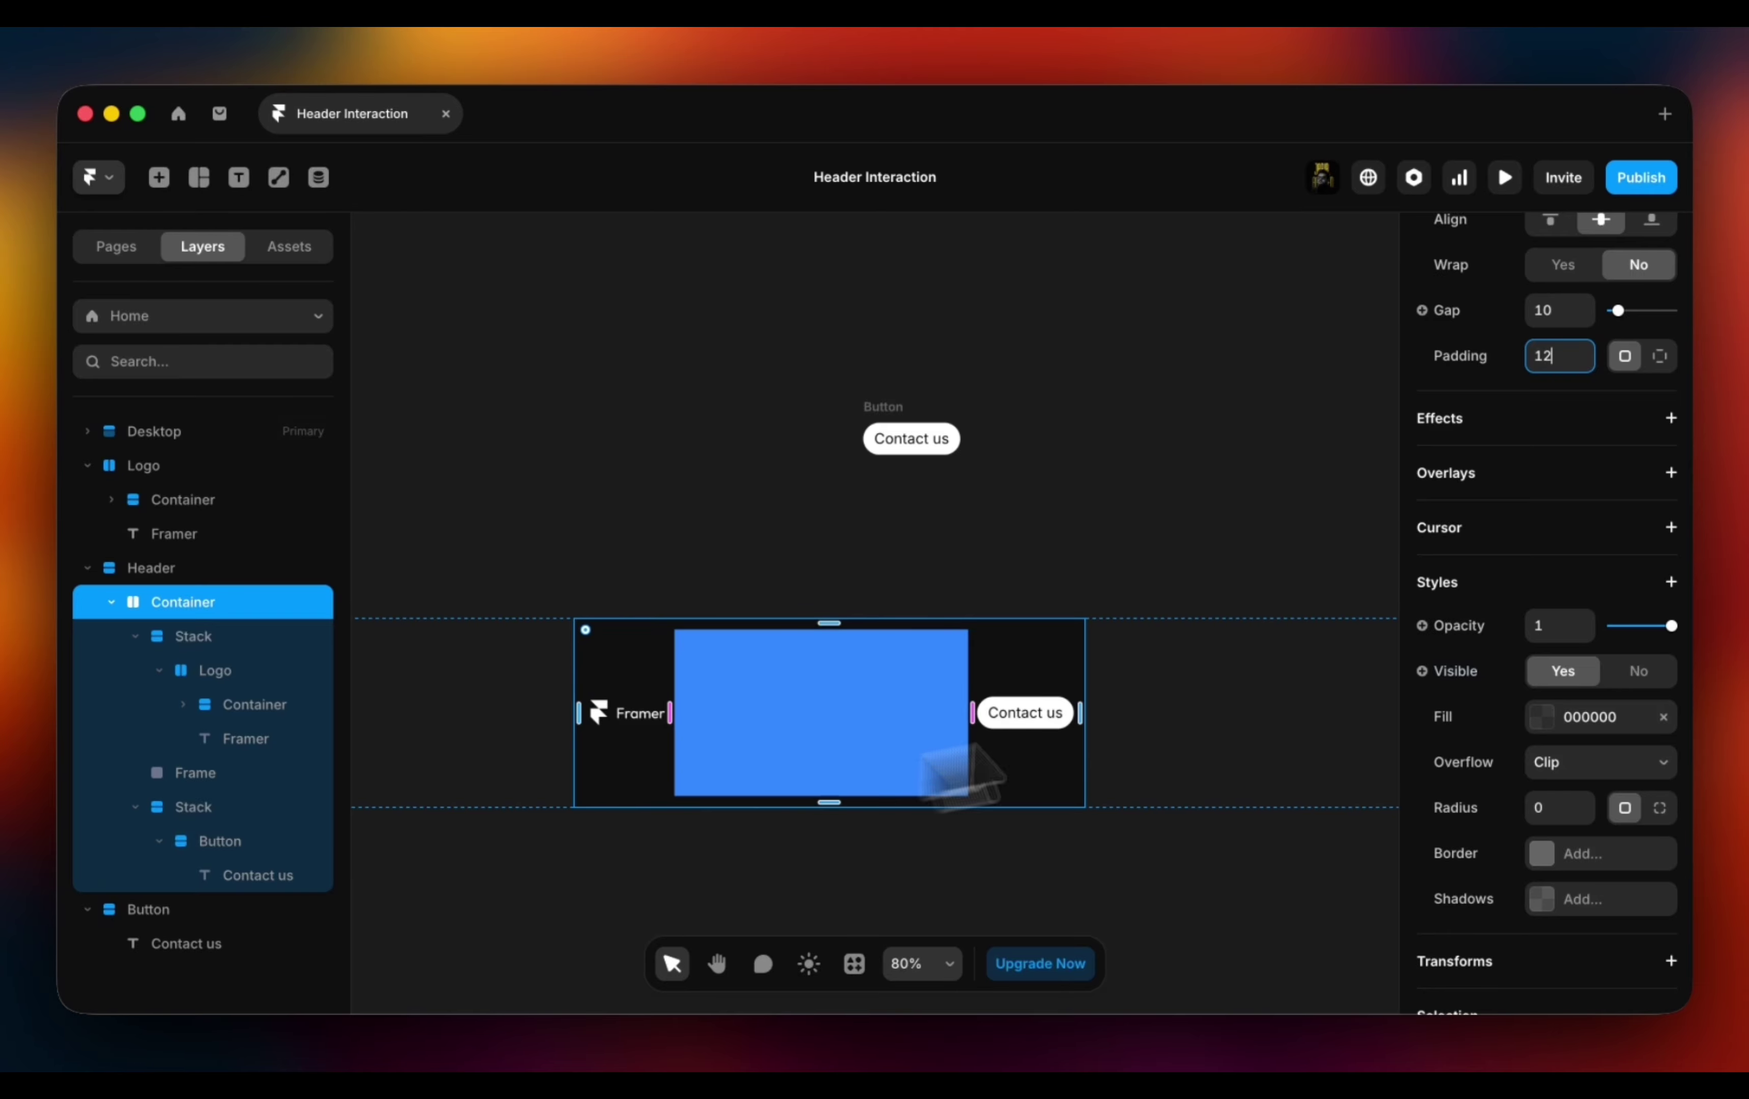
Set the header Container's corner radius to 999.
scroll(1581, 703, "down", 5)
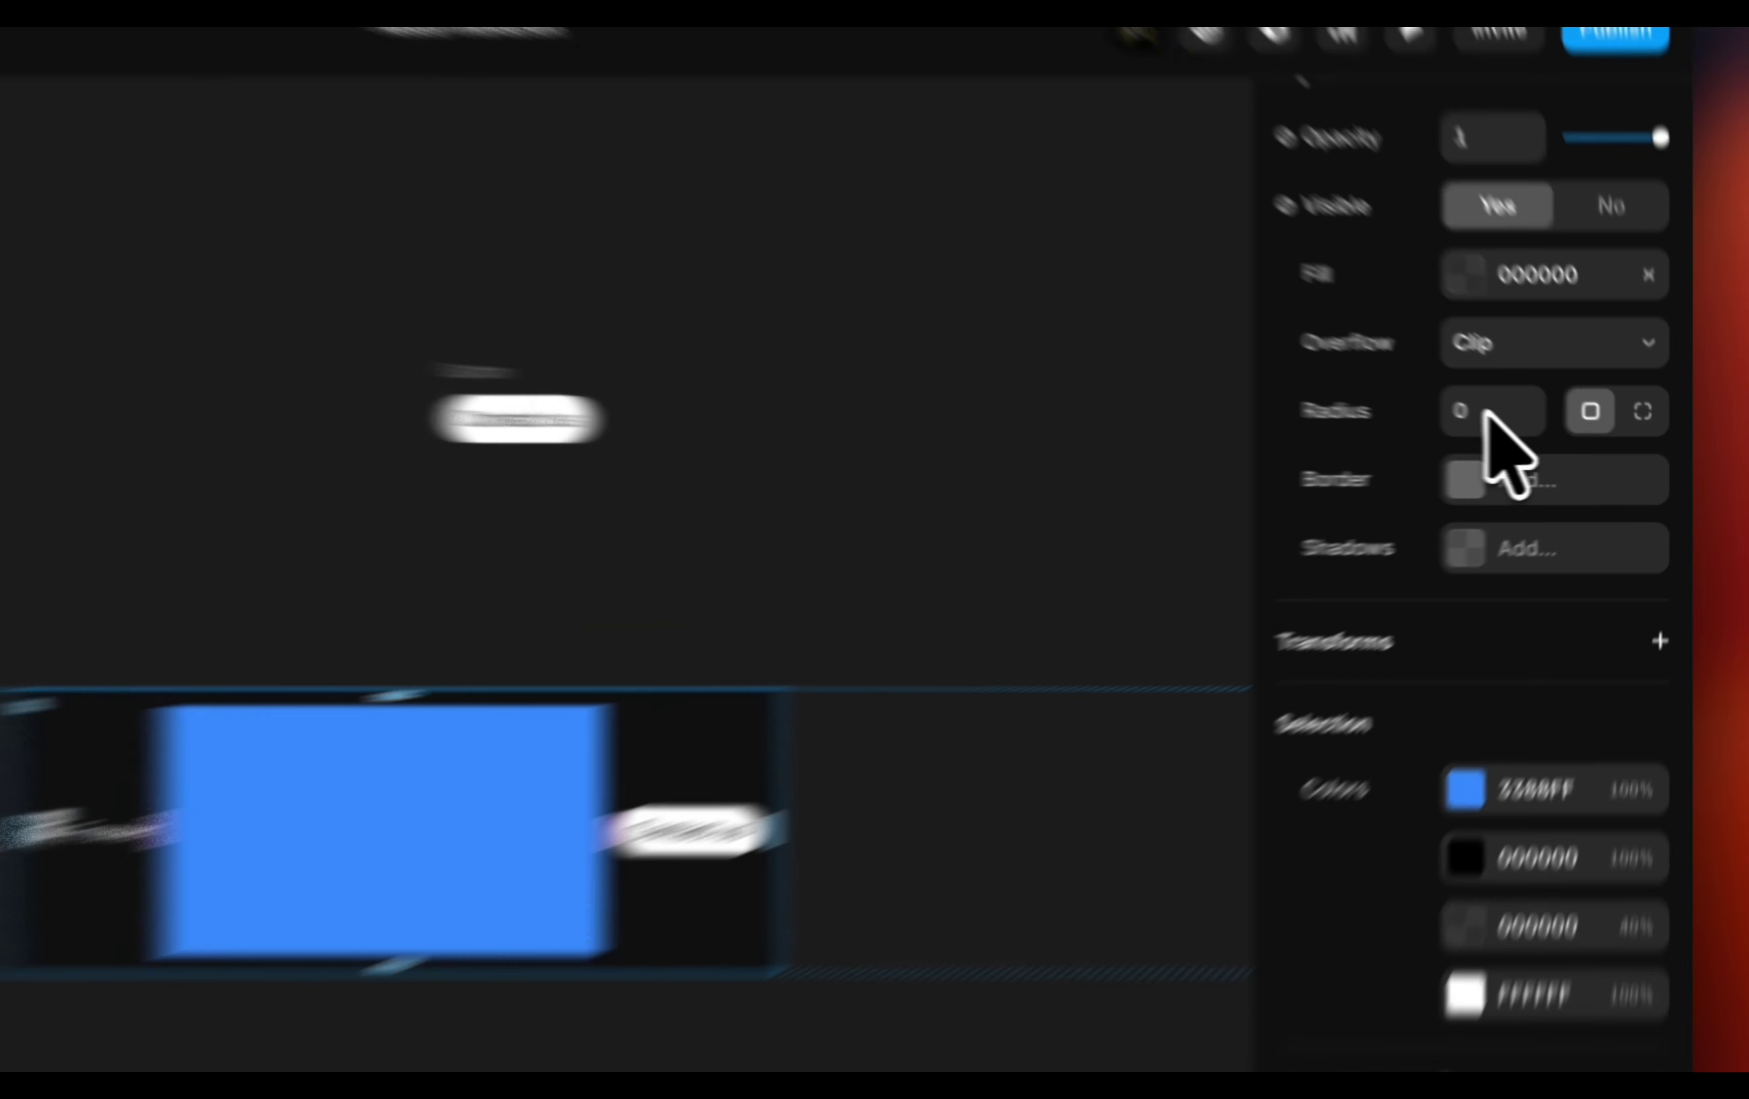
left_click(1483, 412)
type("999")
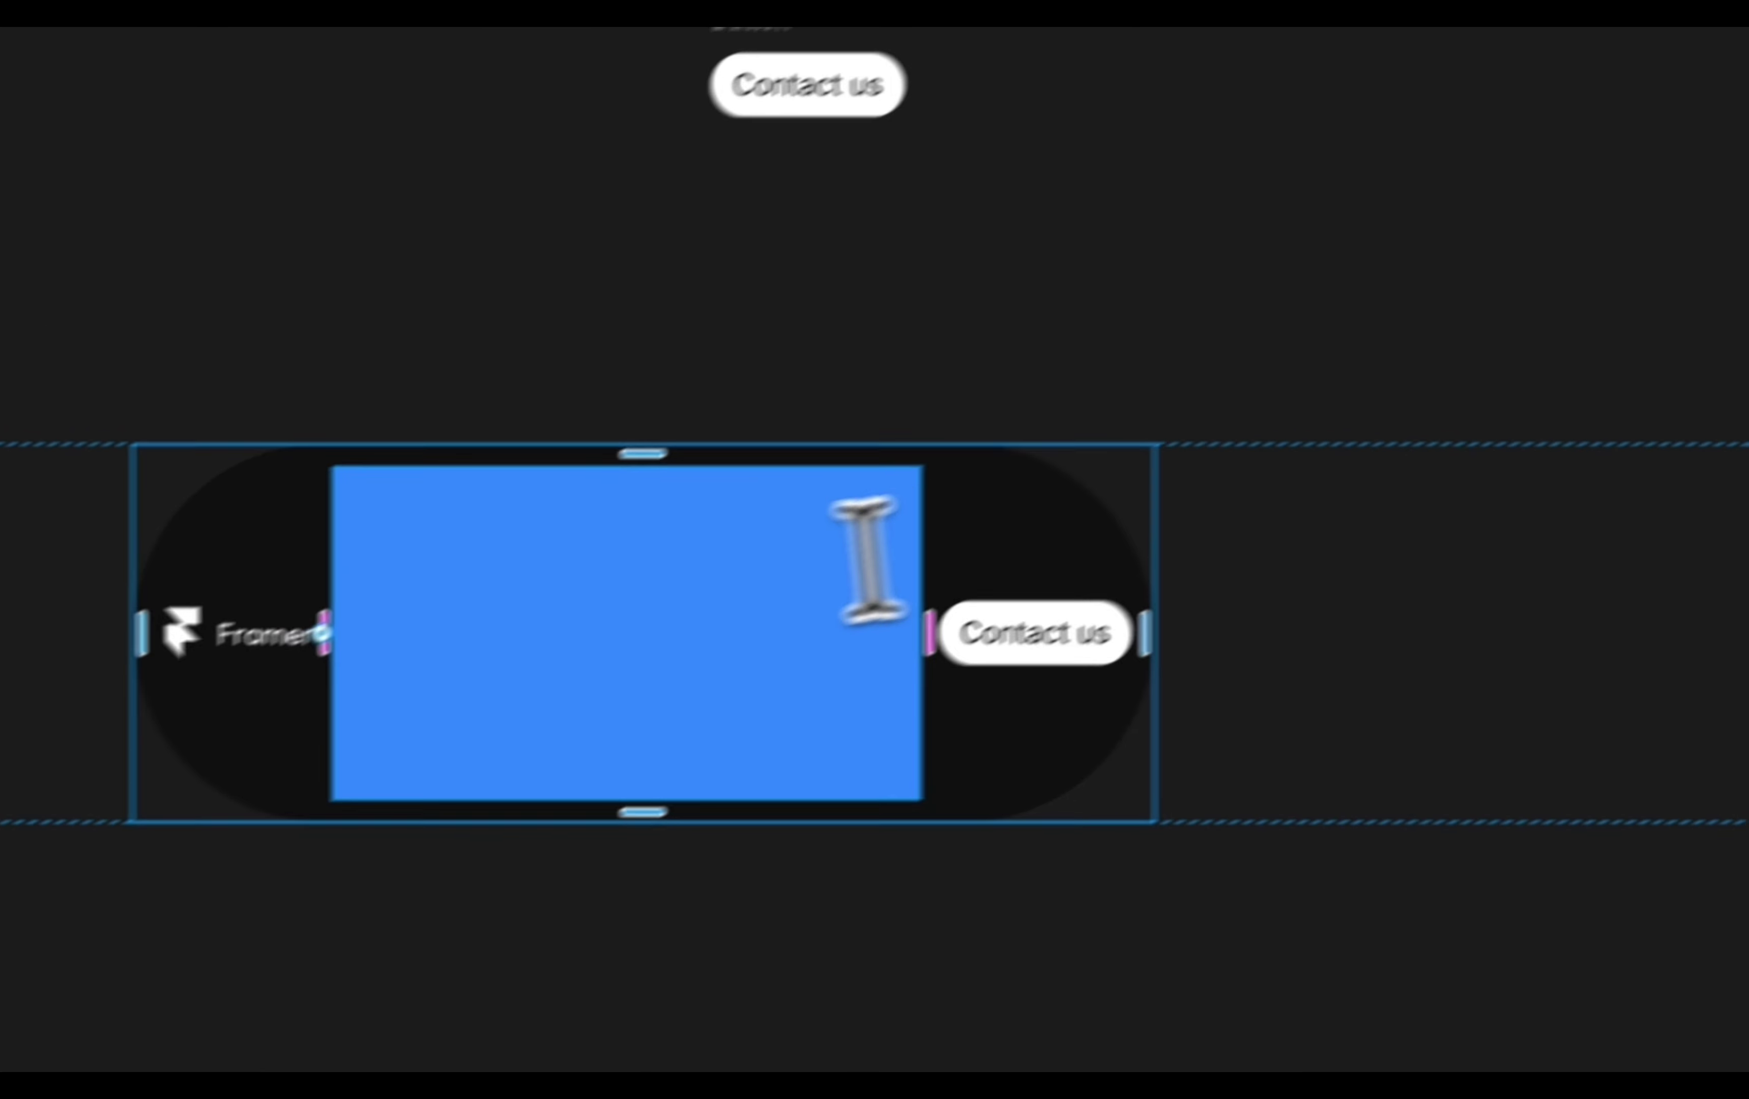
Shorten the blue middle frame of the header by pulling up its lower edge.
scroll(730, 684, "up", 5)
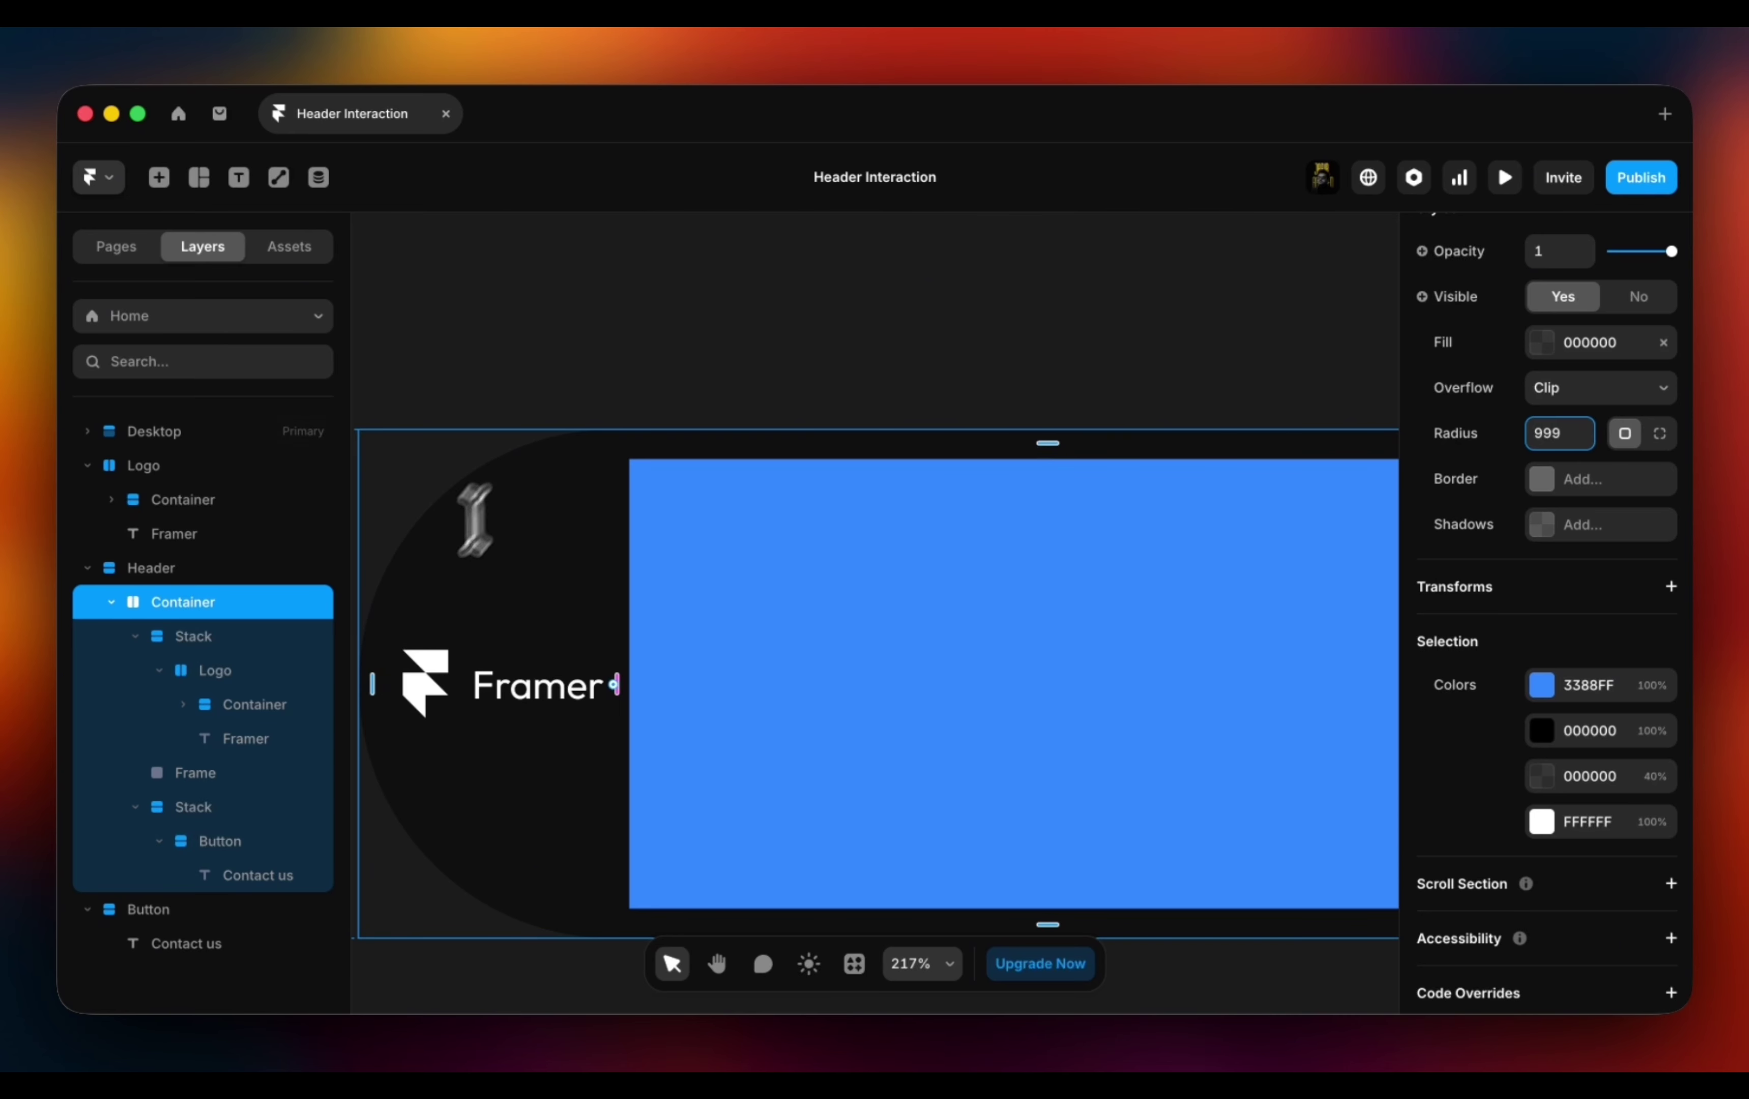
scroll(465, 841, "down", 5)
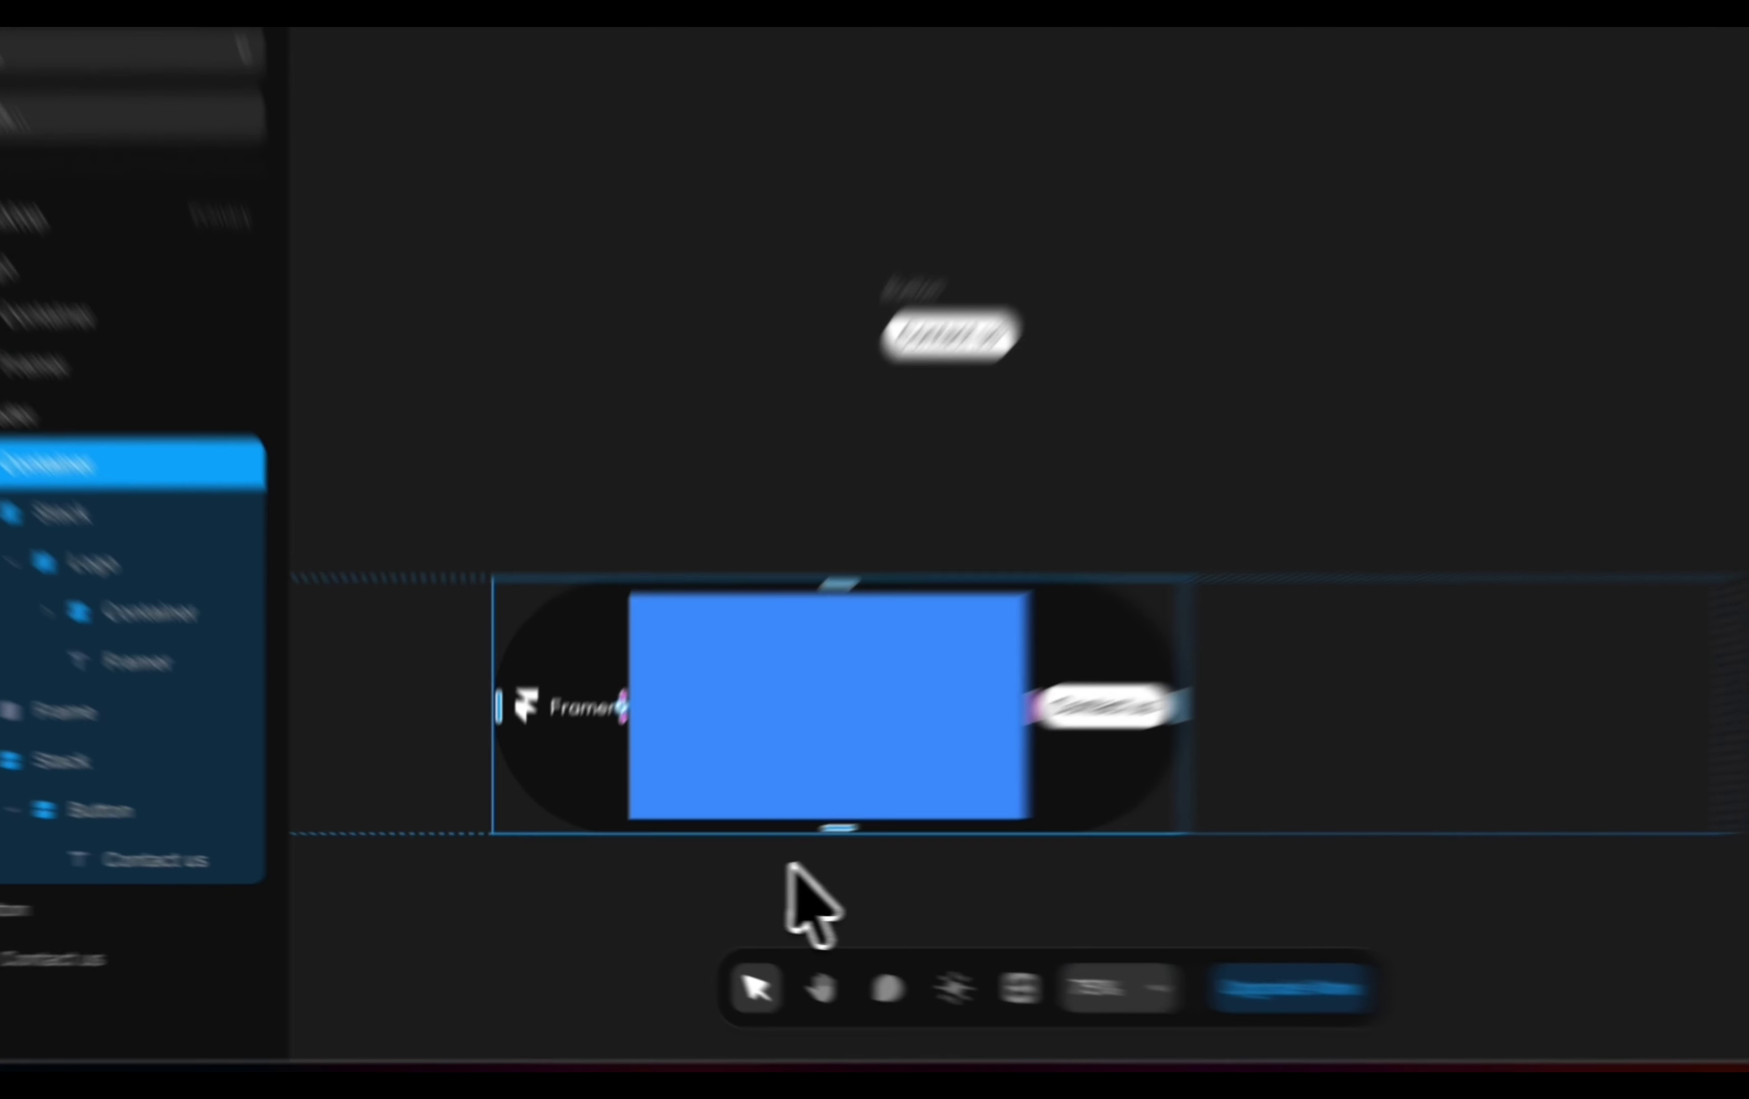
left_click(692, 793)
left_click_drag(892, 783, 899, 597)
Delete the standalone Contact us button above the header.
left_click(761, 152)
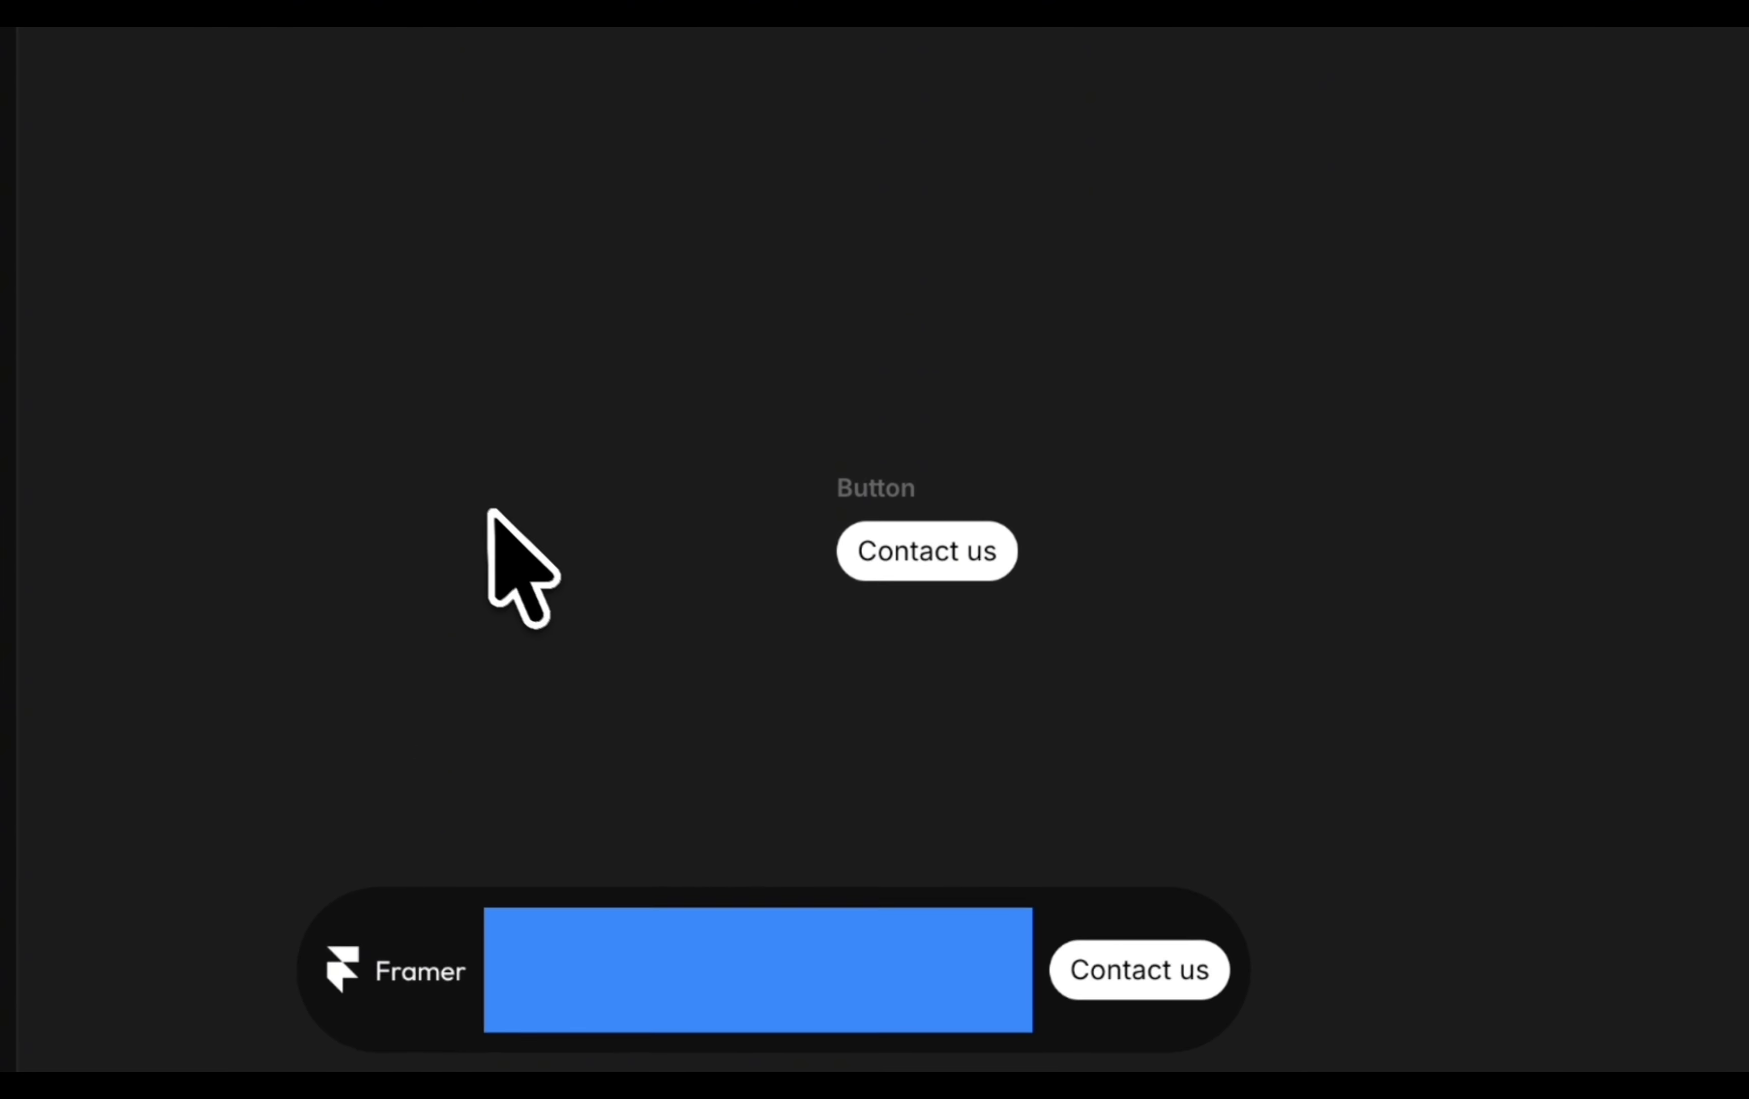
scroll(488, 510, "left", 3)
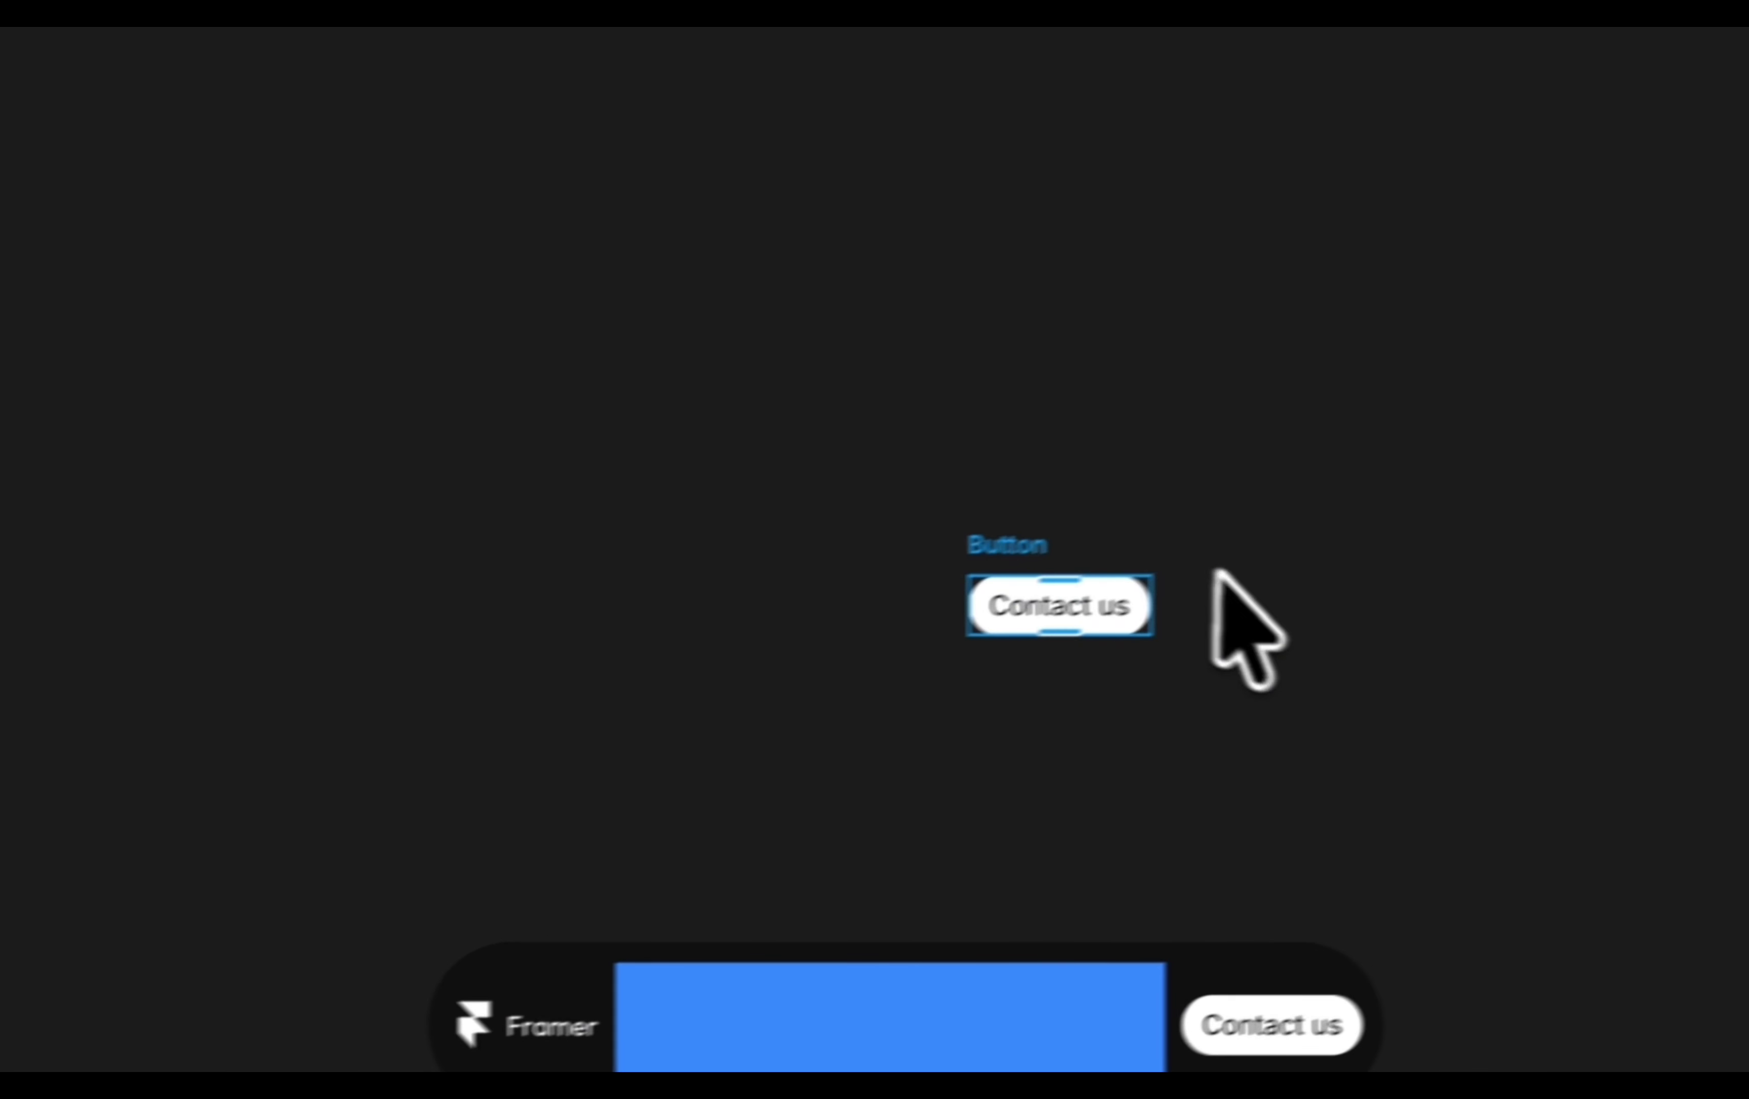
key("Delete")
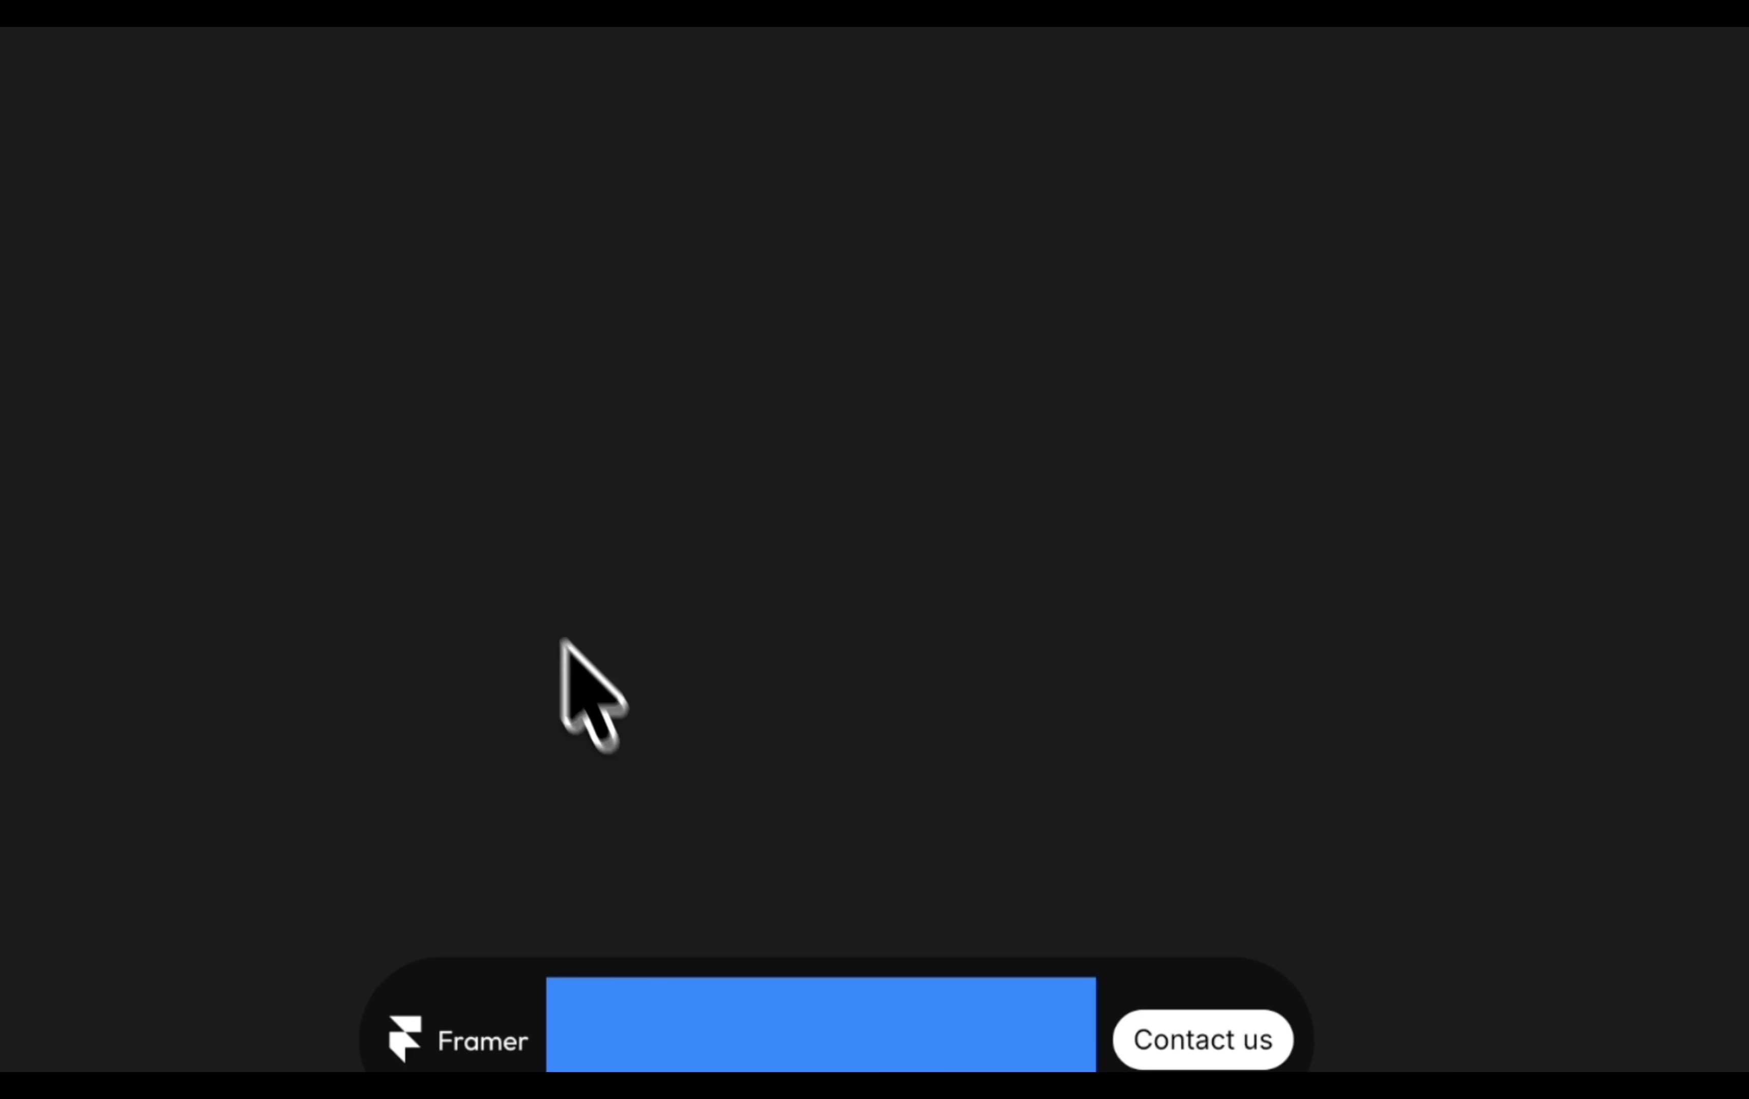
Draw a frame about 134 by 48 above the header containing the text Home, and name it Menu Text.
left_click_drag(472, 480, 704, 562)
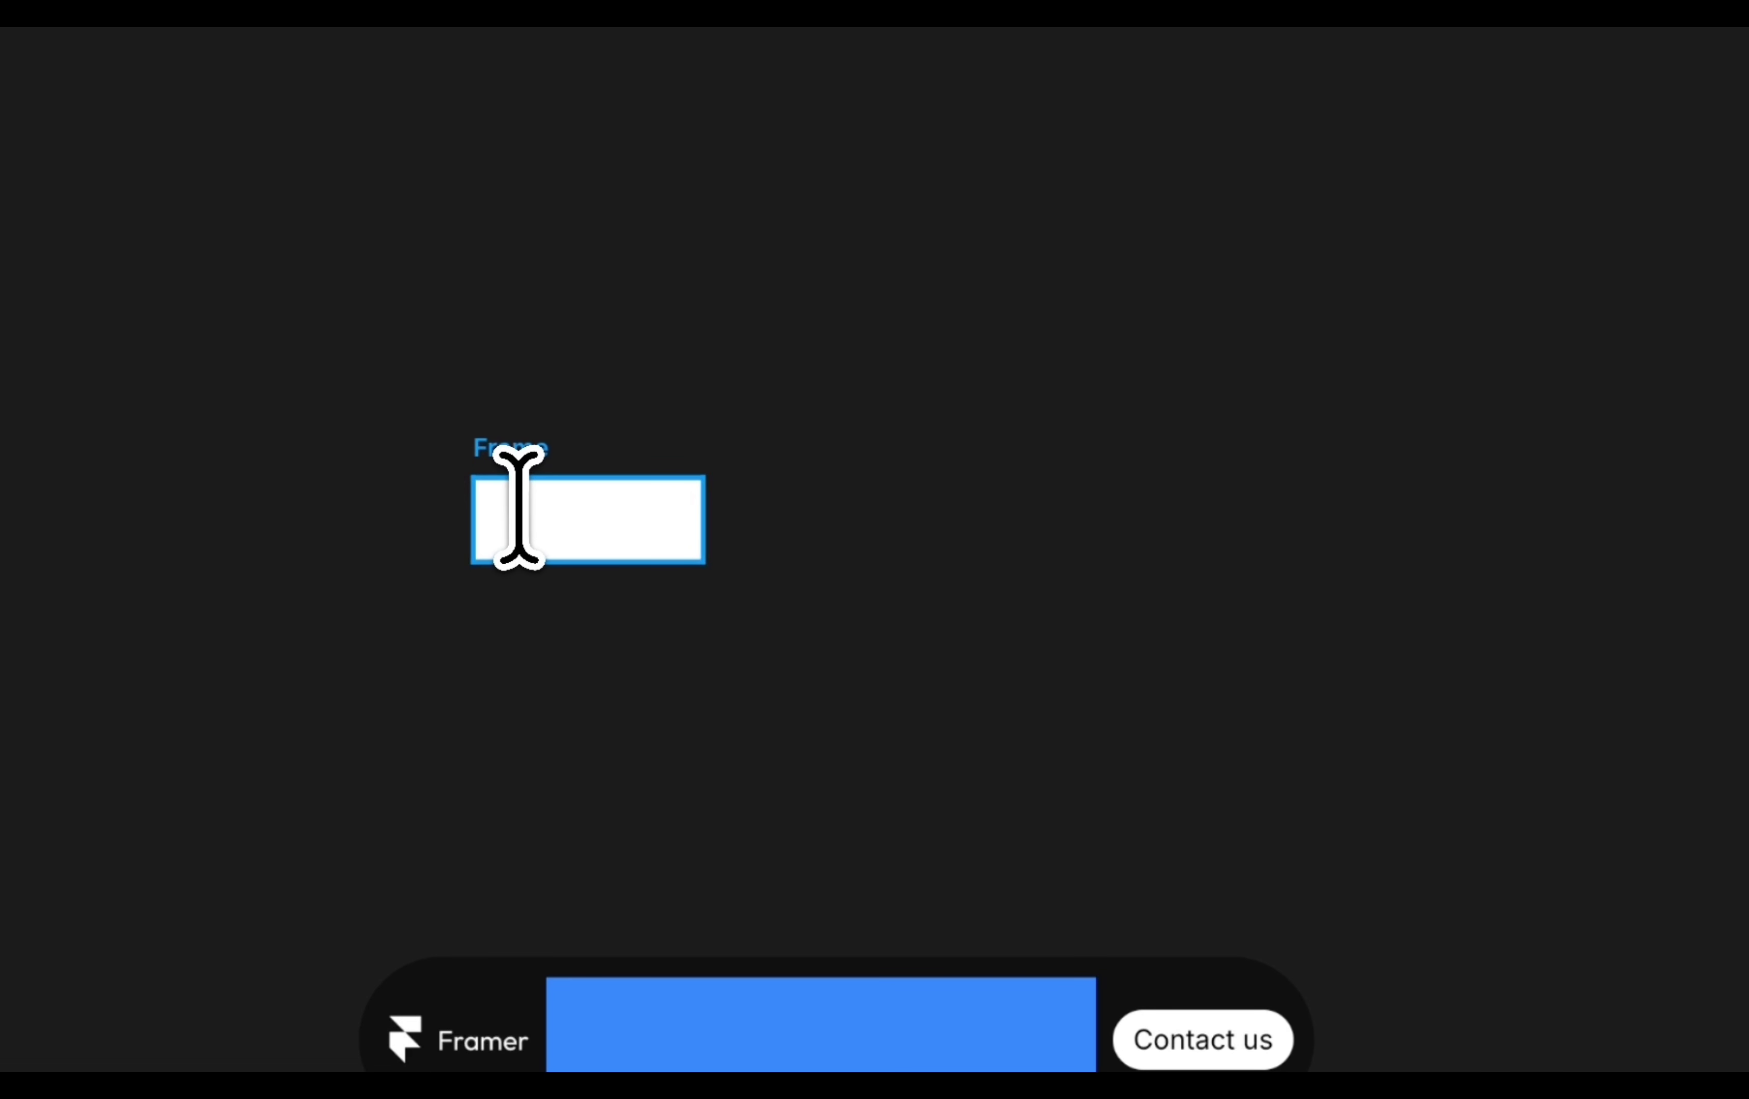
left_click_drag(547, 502, 643, 546)
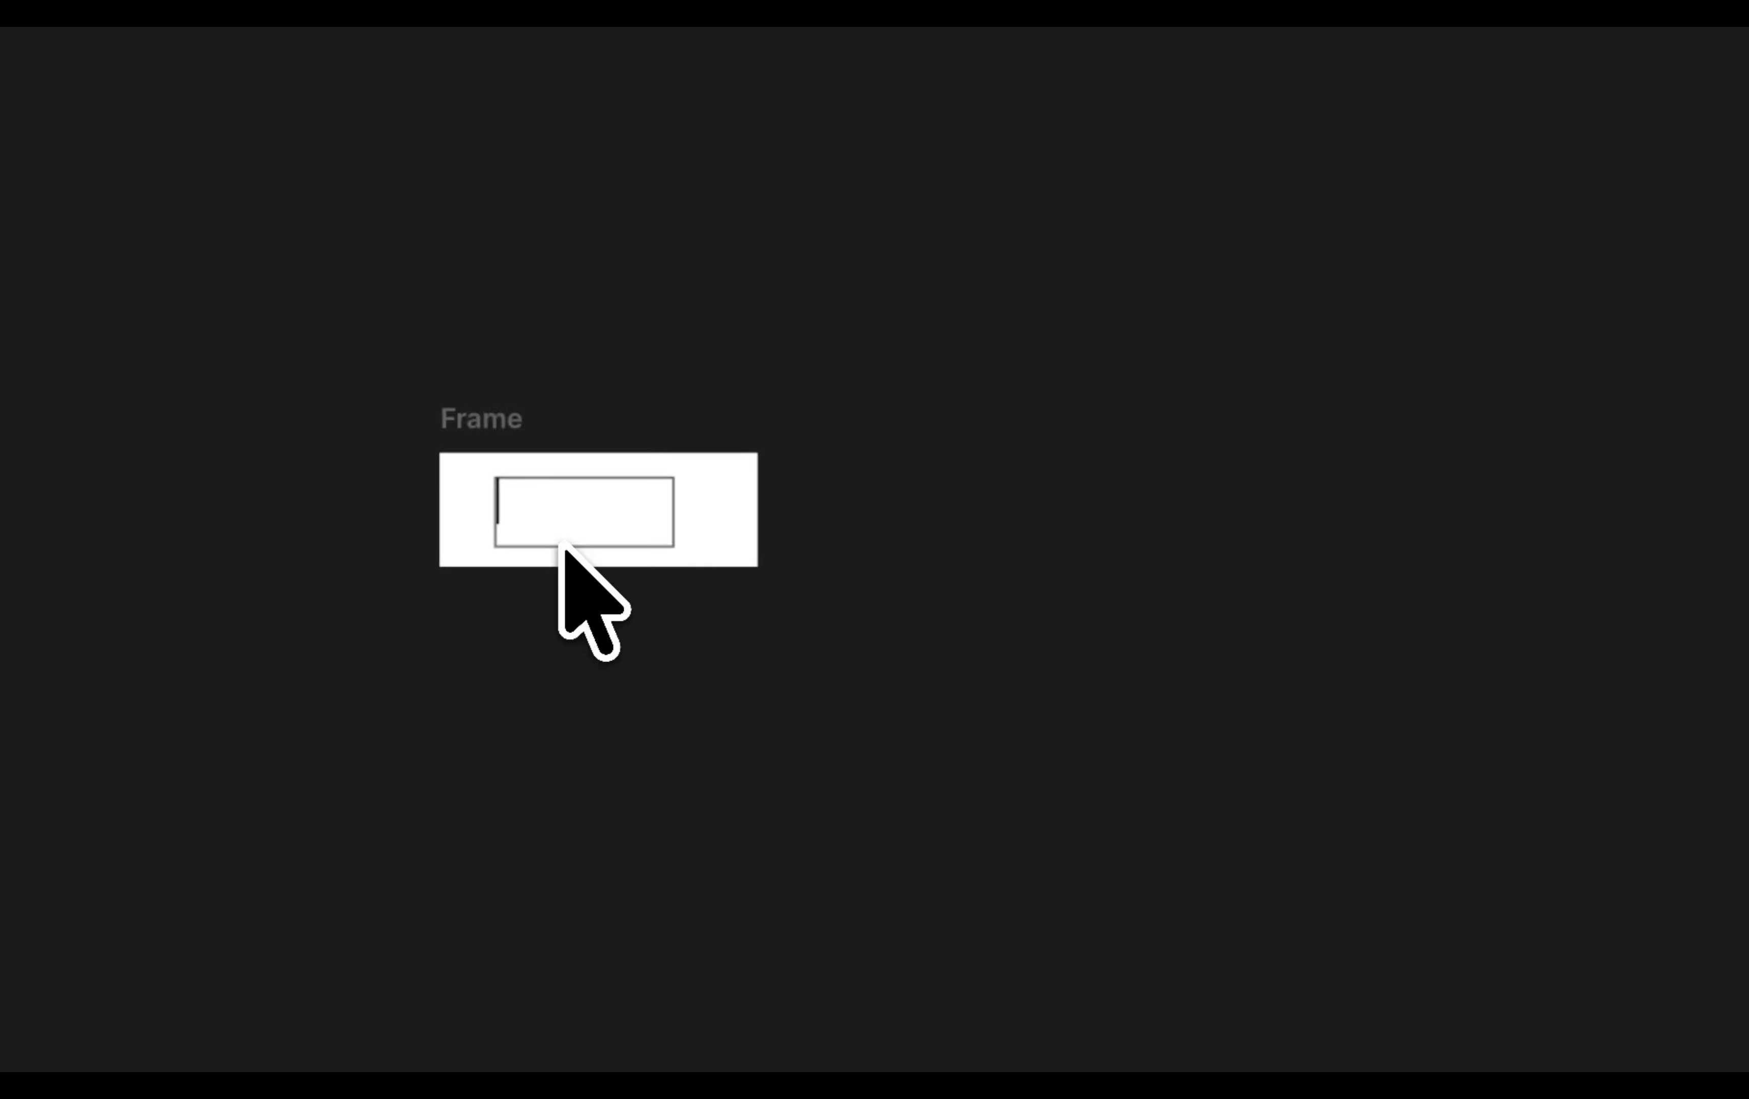
type("Home")
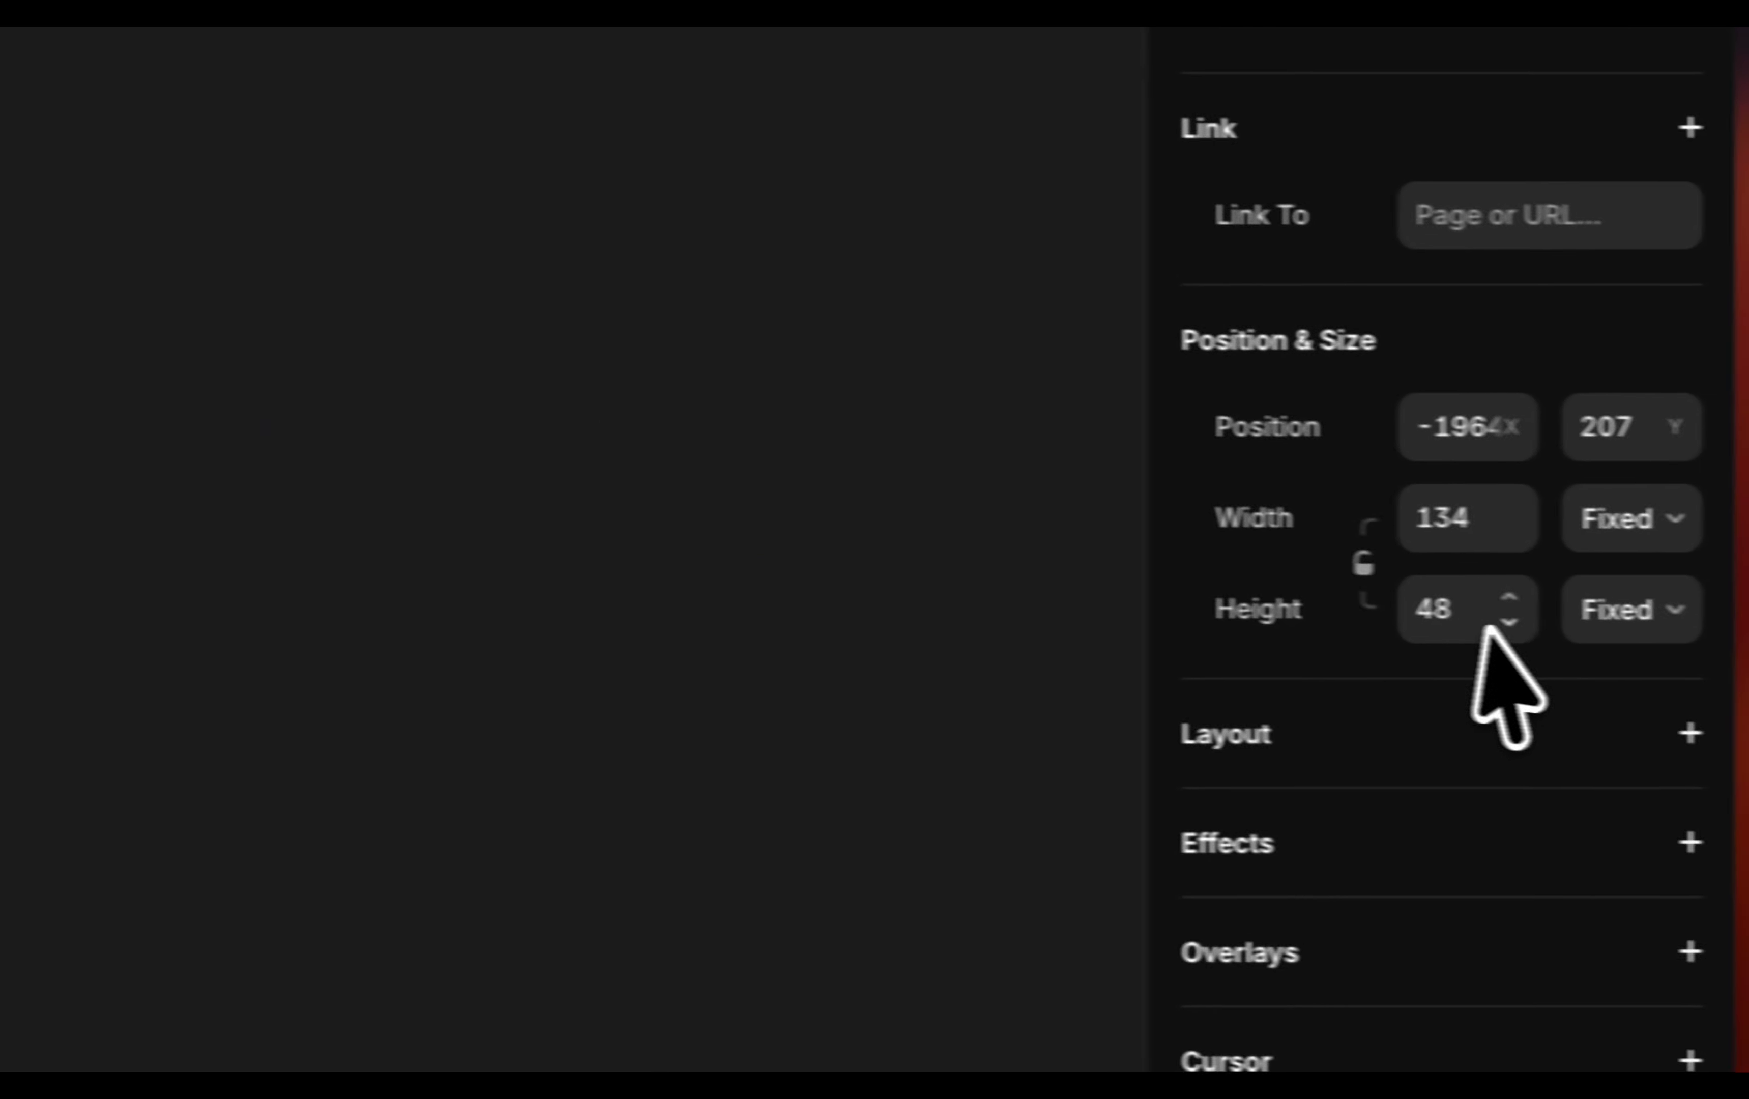
double_click(501, 423)
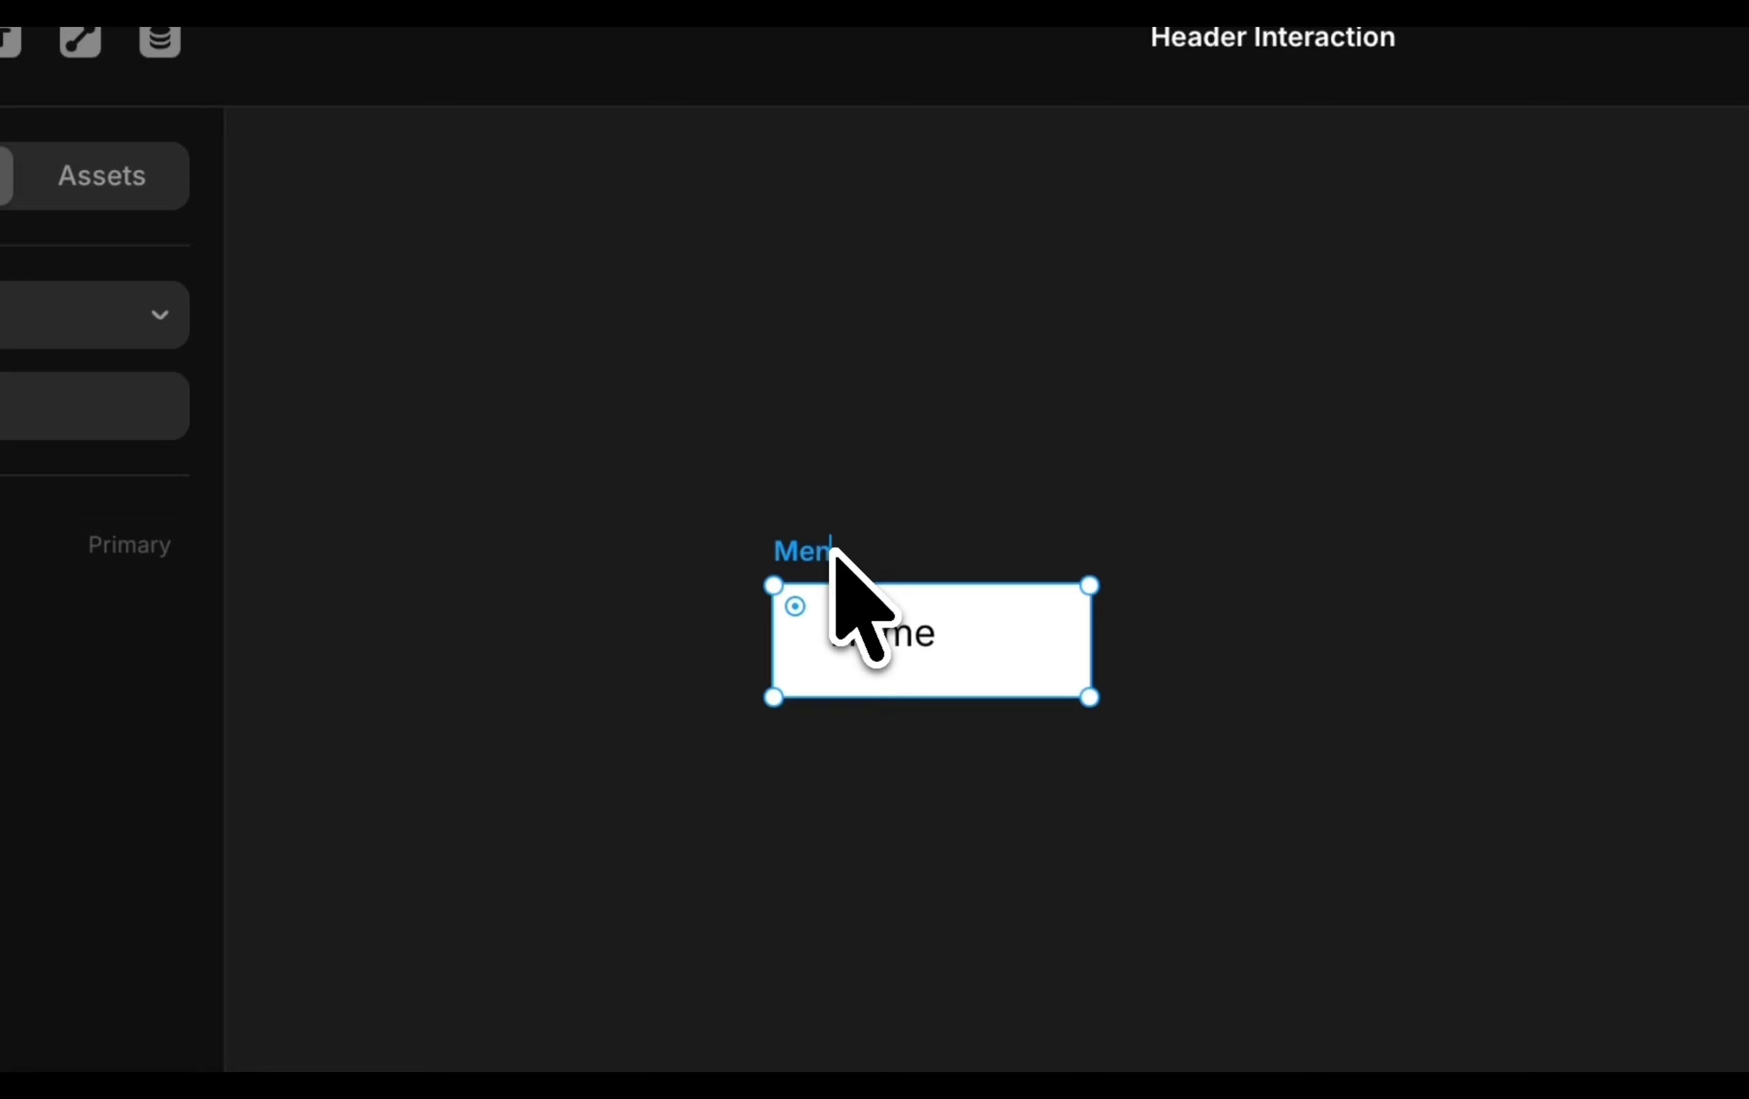
key("Return")
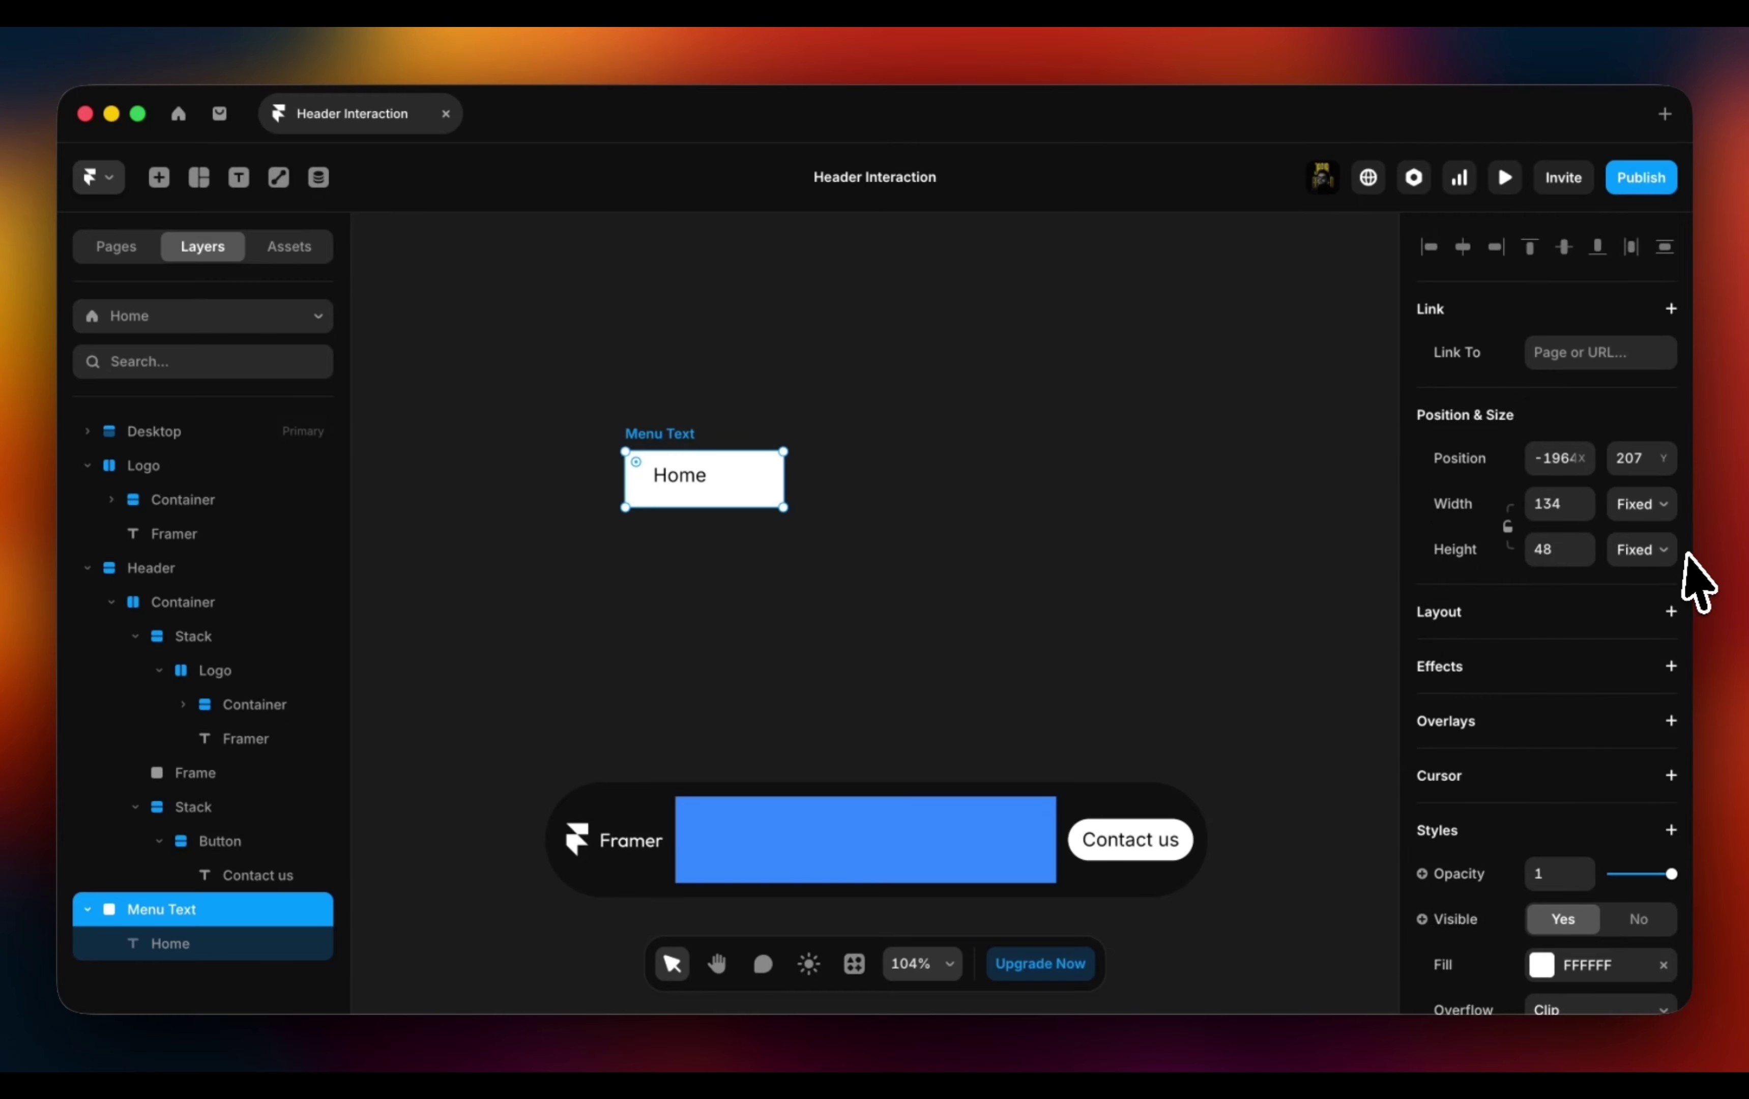
Remove the white fill from the Menu Text frame.
scroll(1696, 581, "down", 3)
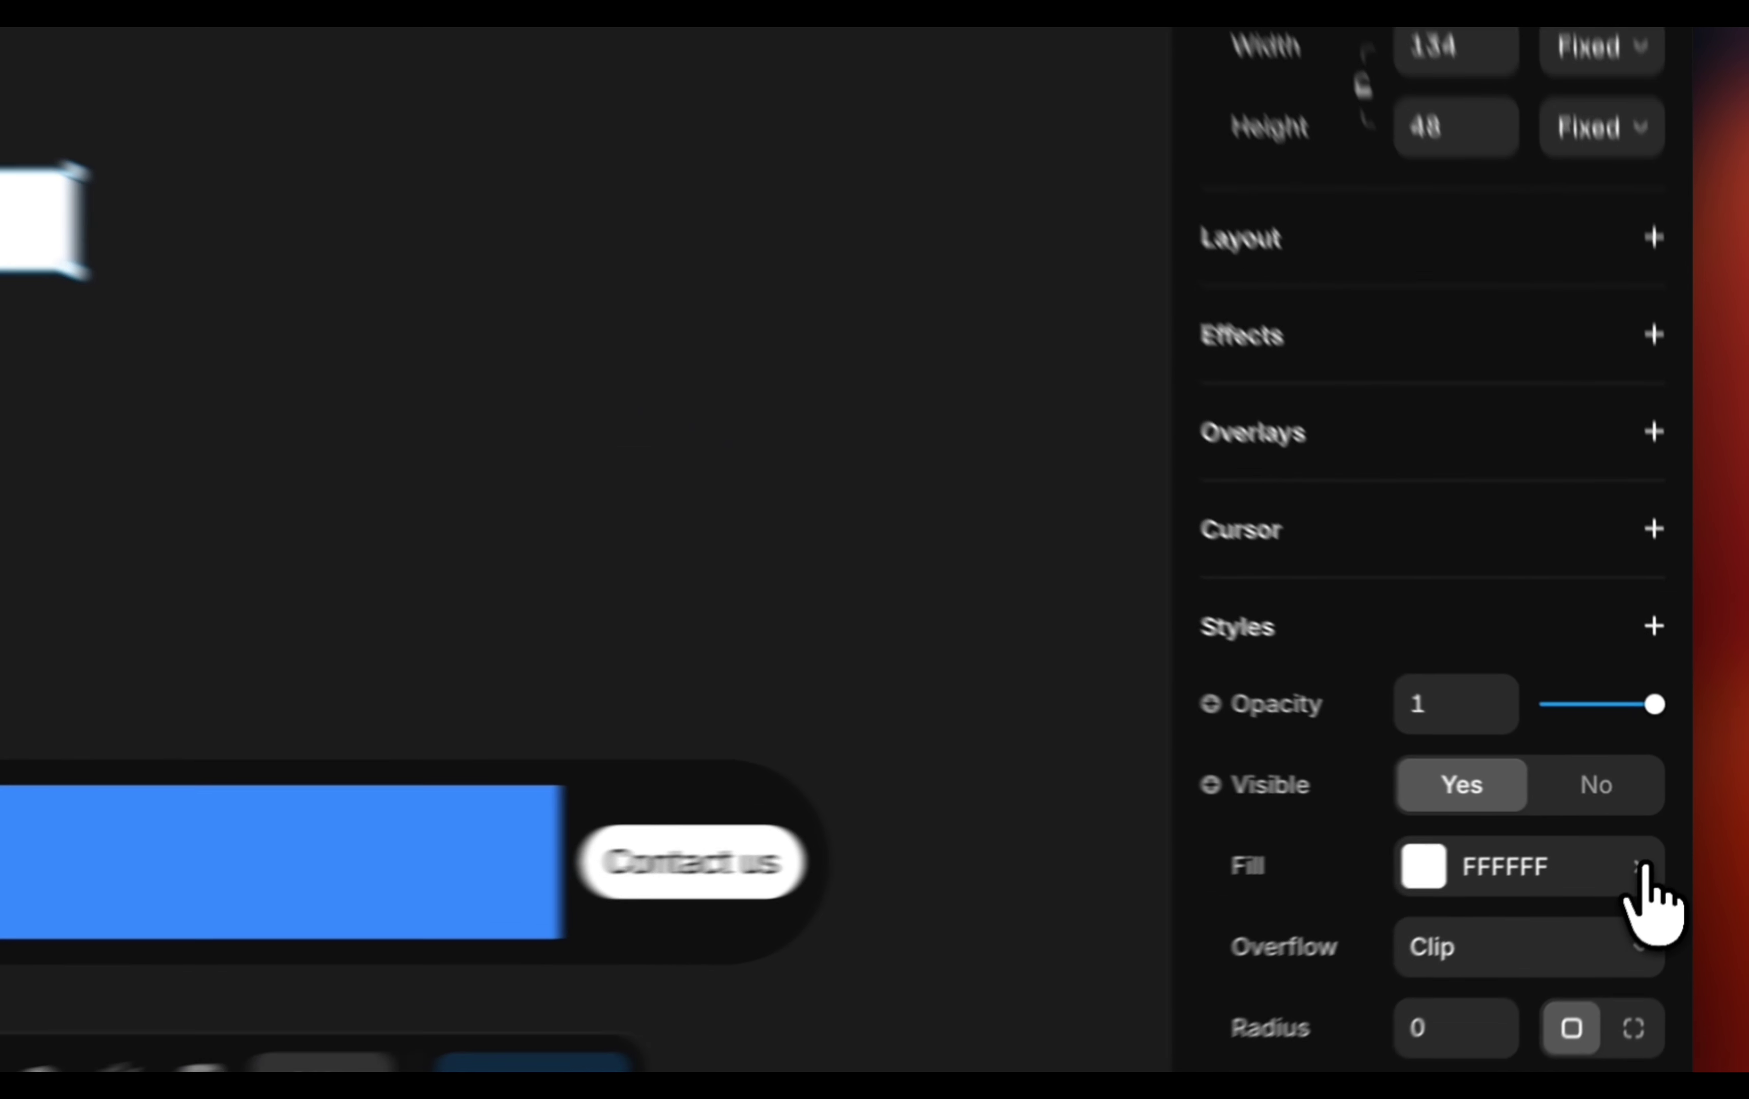
left_click(1664, 841)
scroll(1664, 841, "down", 4)
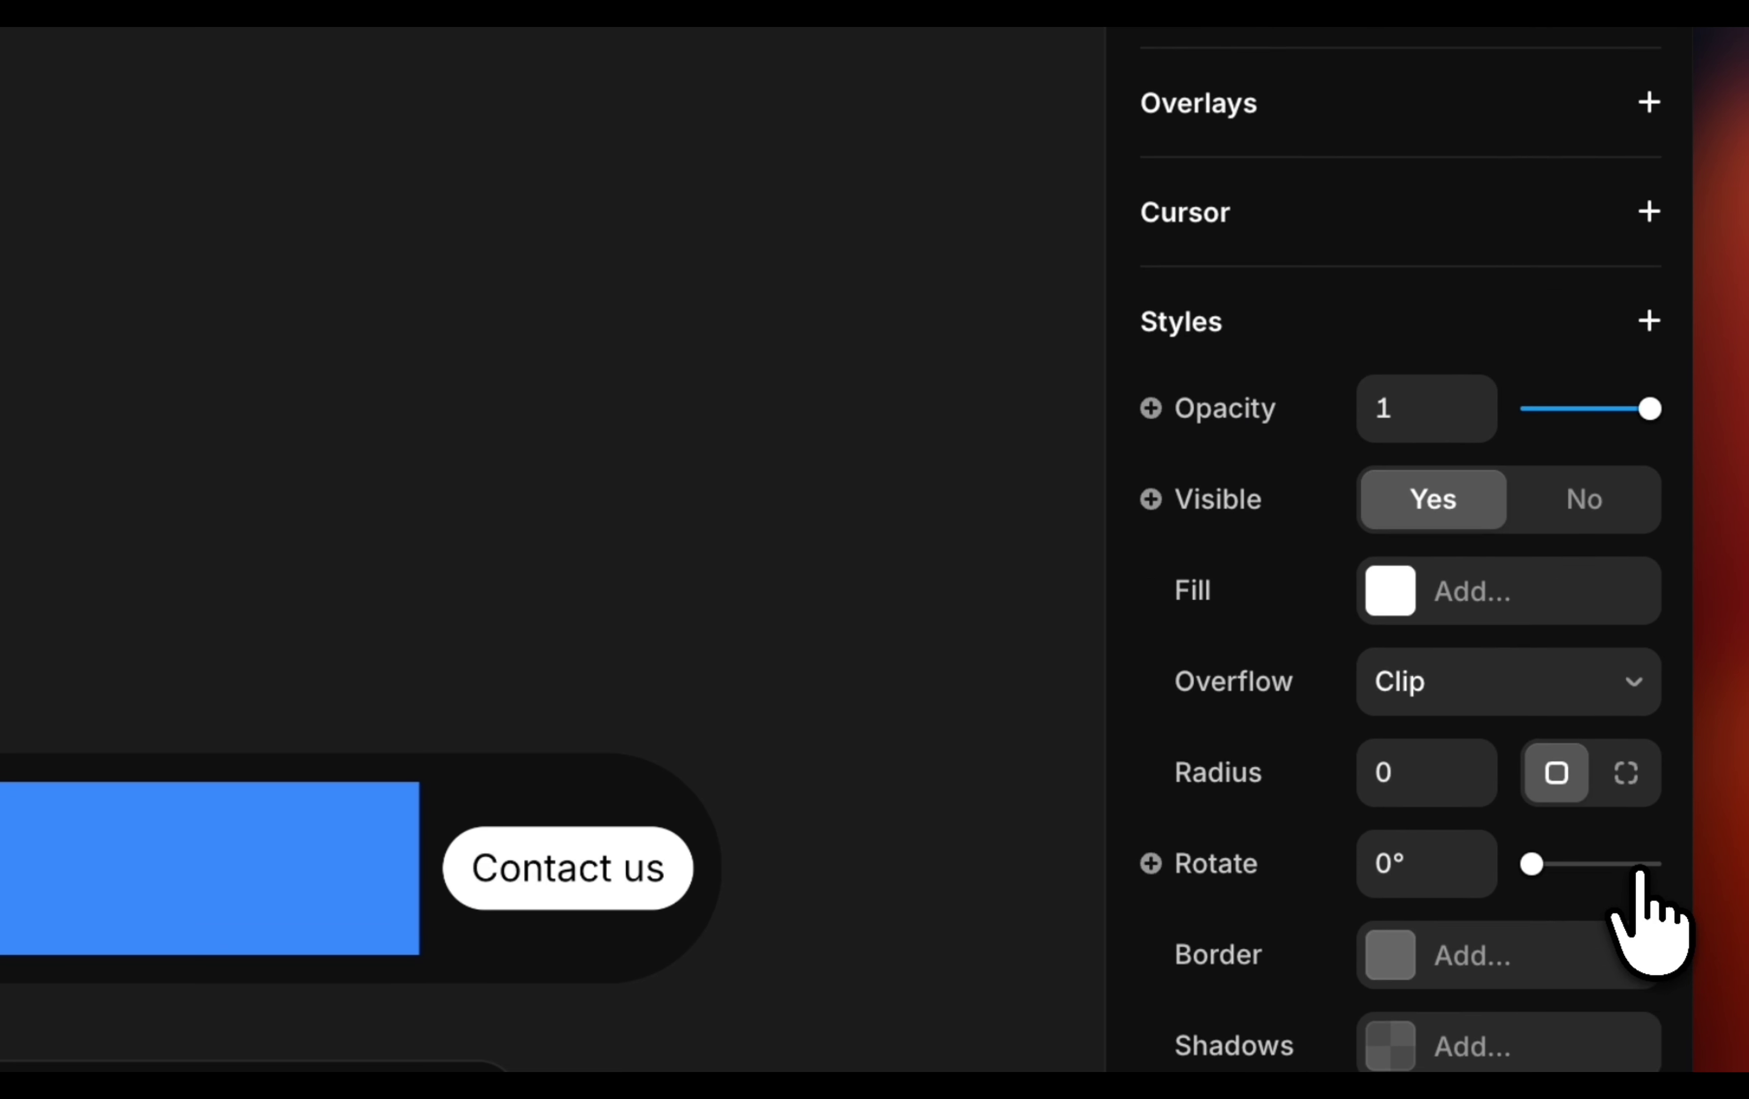
Give the Menu Text frame a vertical stack layout and a corner radius of 999.
scroll(1664, 836, "up", 3)
left_click(1648, 152)
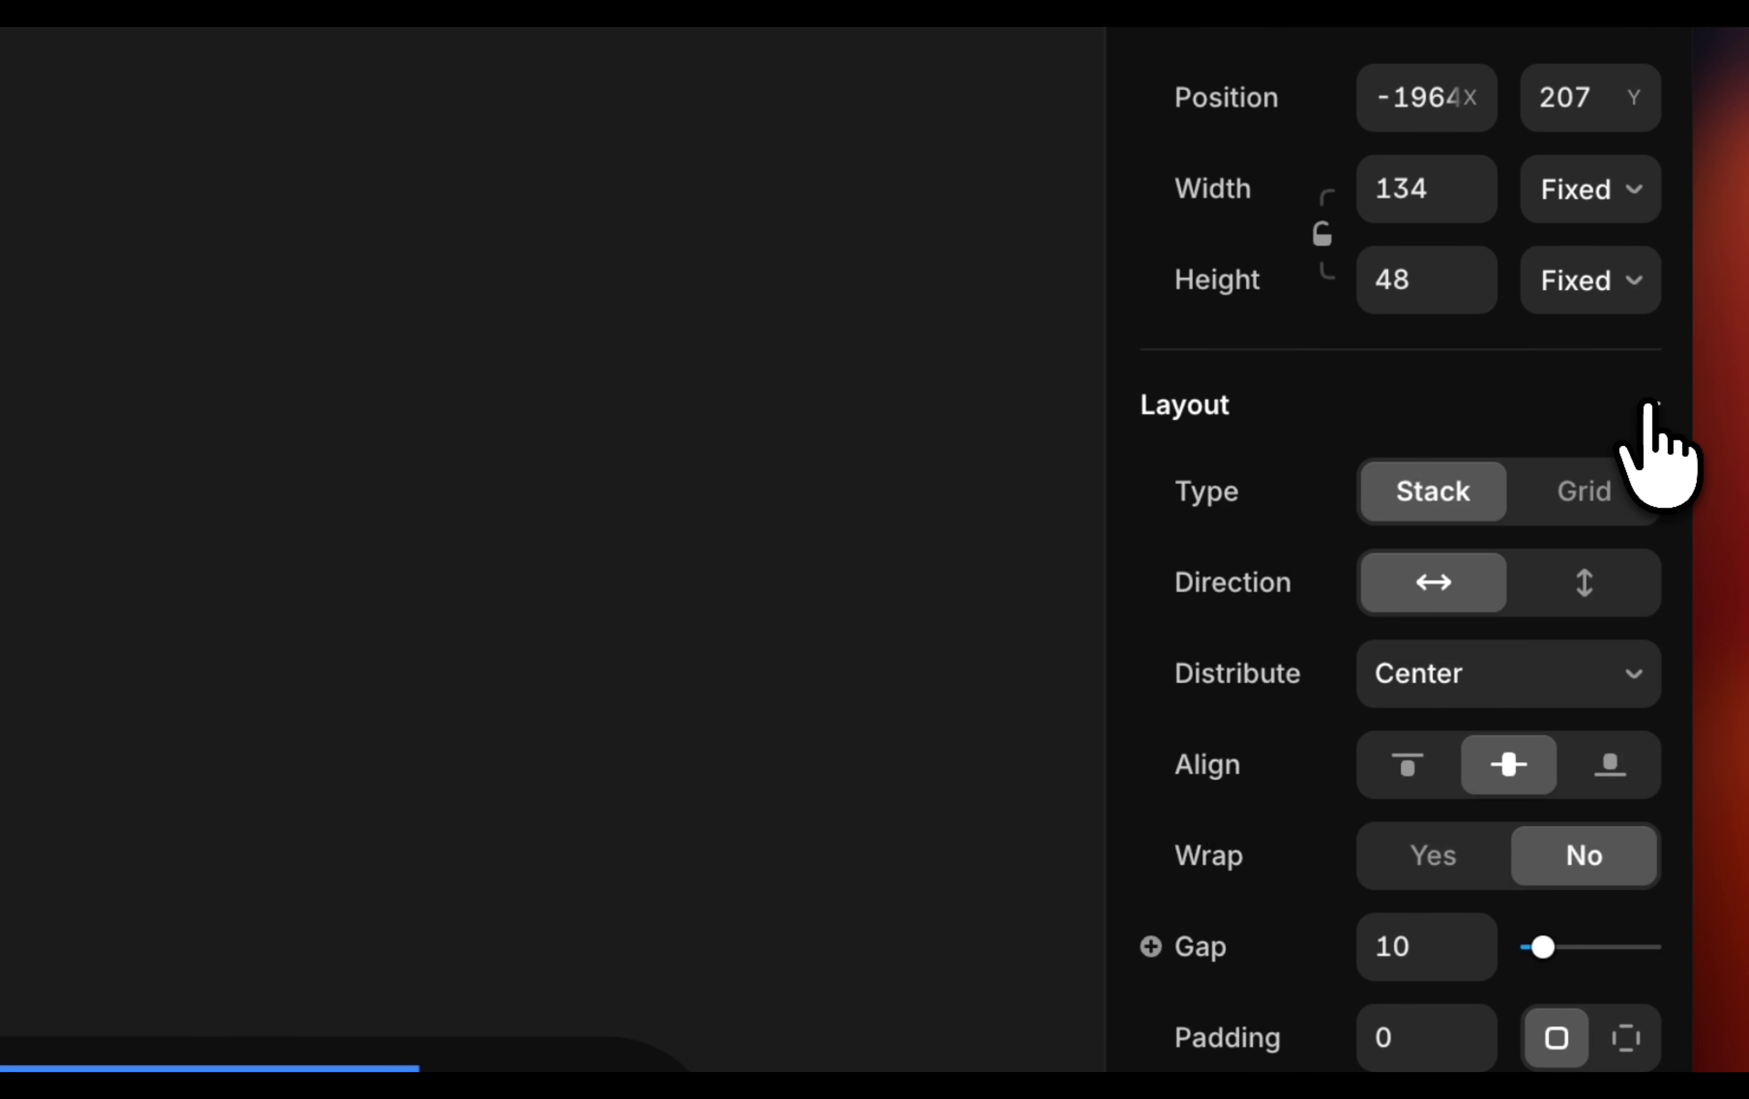
left_click(1598, 582)
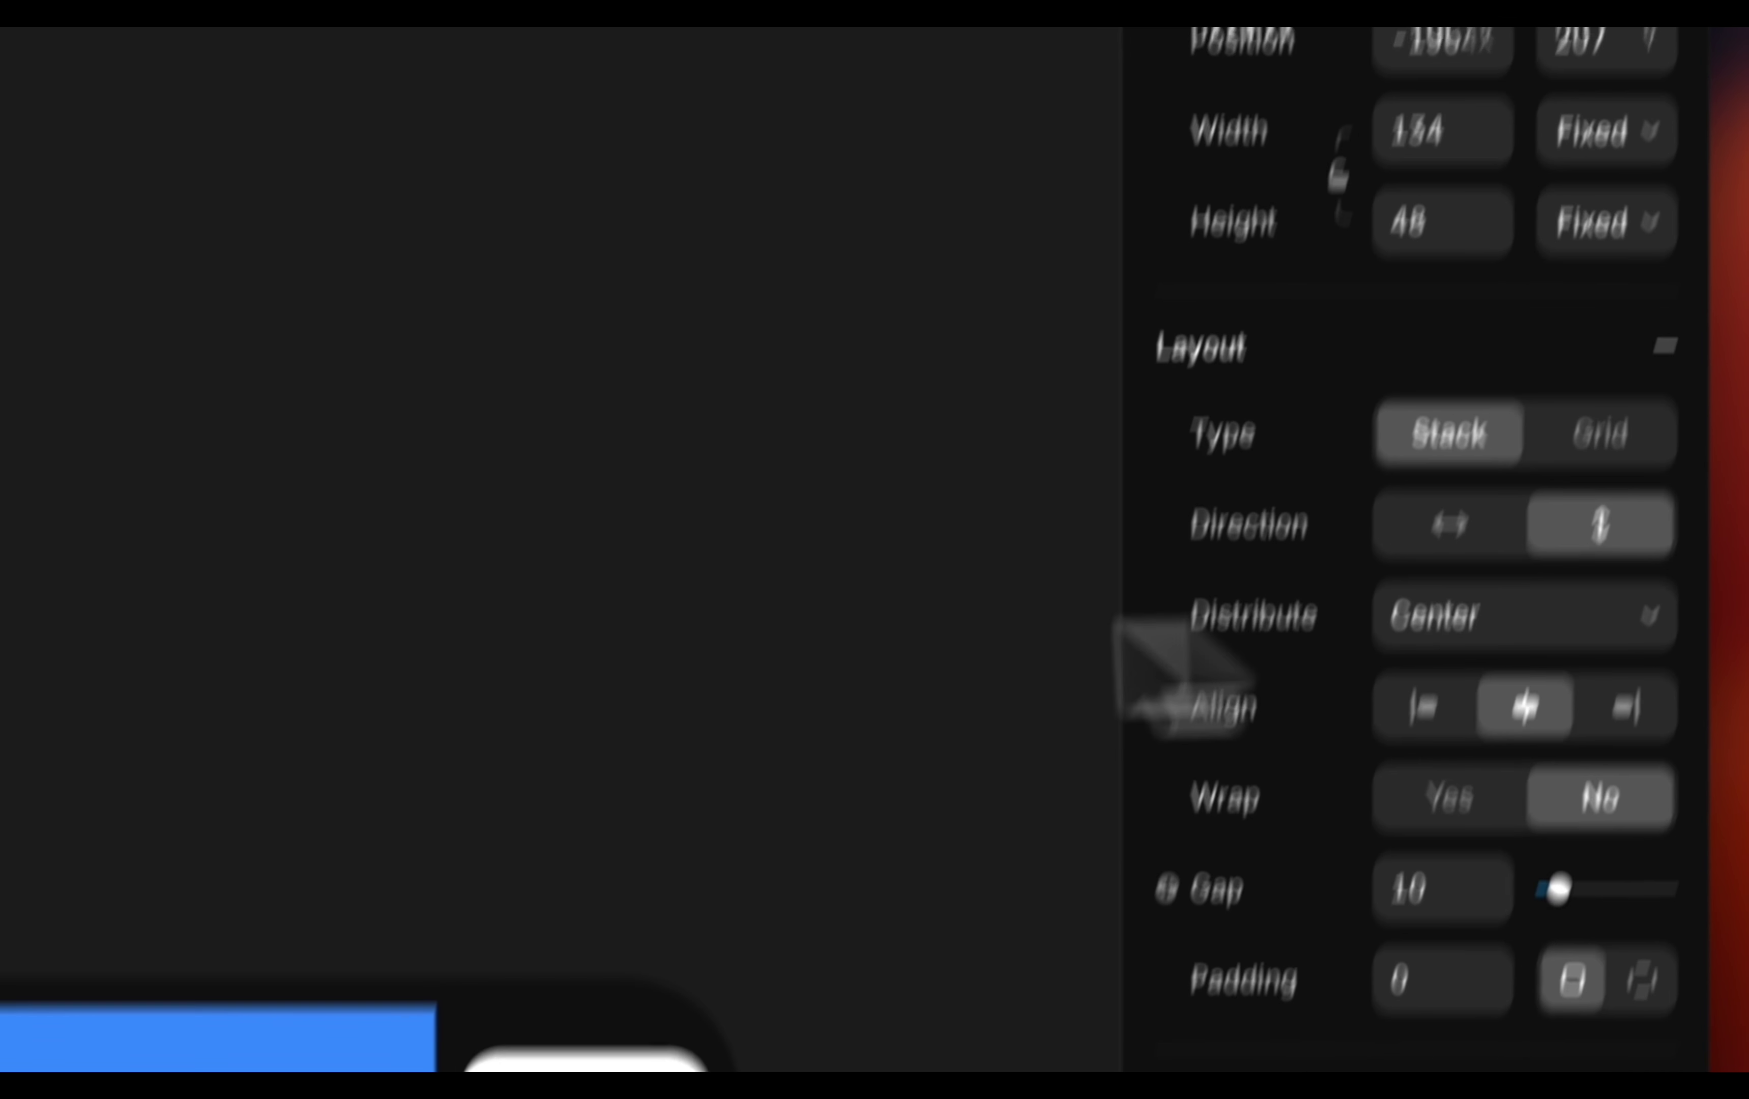
scroll(1551, 875, "down", 10)
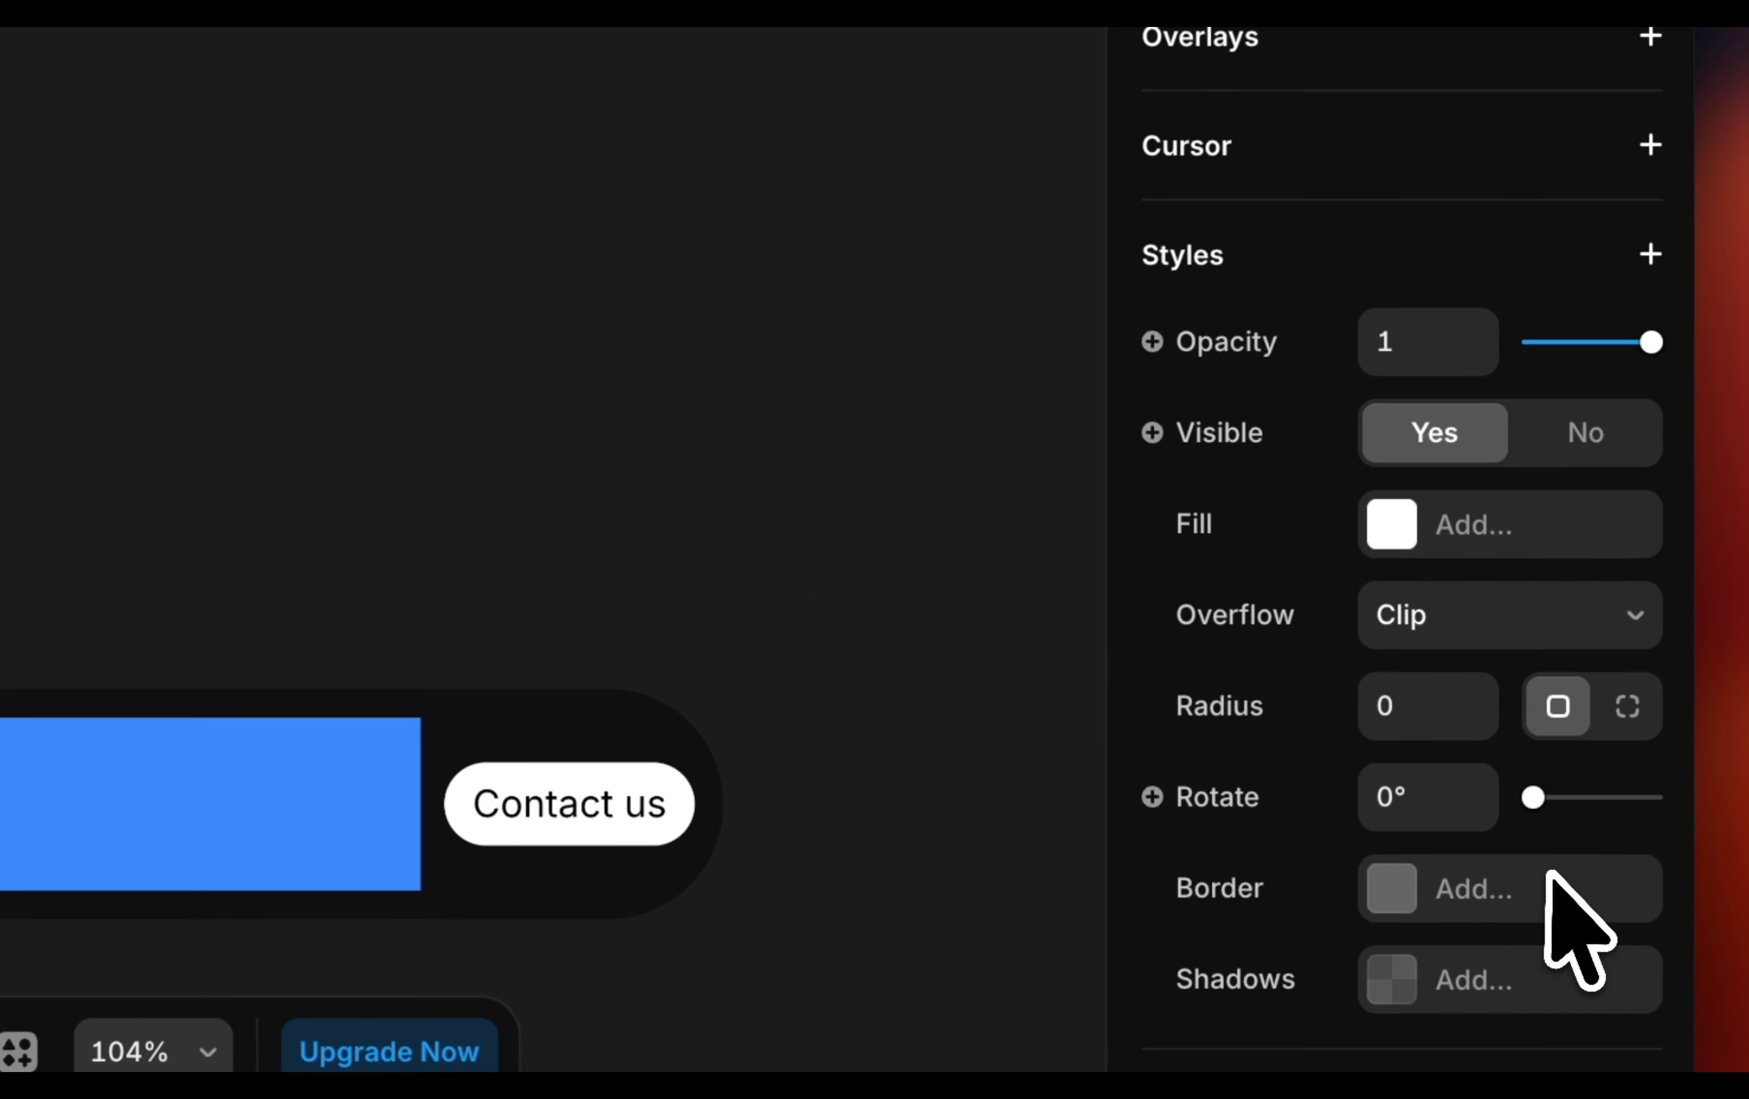
scroll(1551, 875, "down", 6)
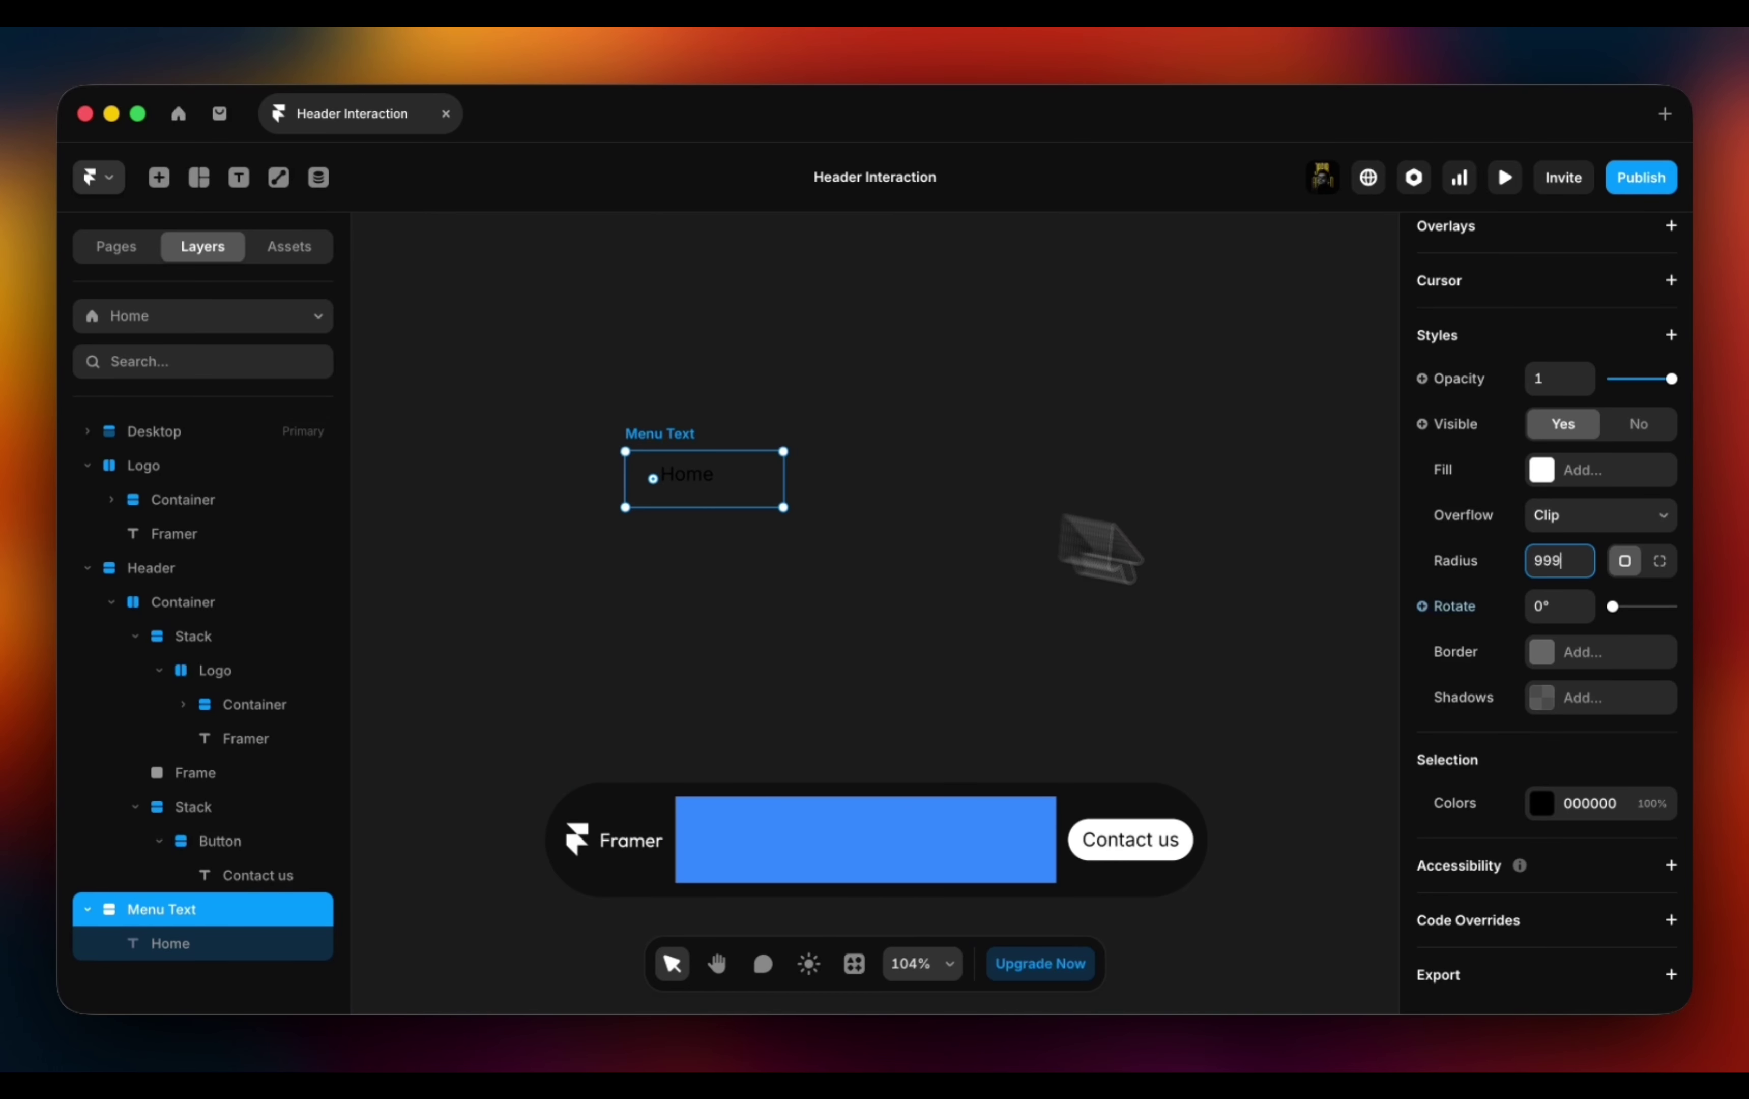
Set the width and height of the Menu Text stack to Fit Content.
scroll(1502, 644, "up", 5)
left_click(1630, 501)
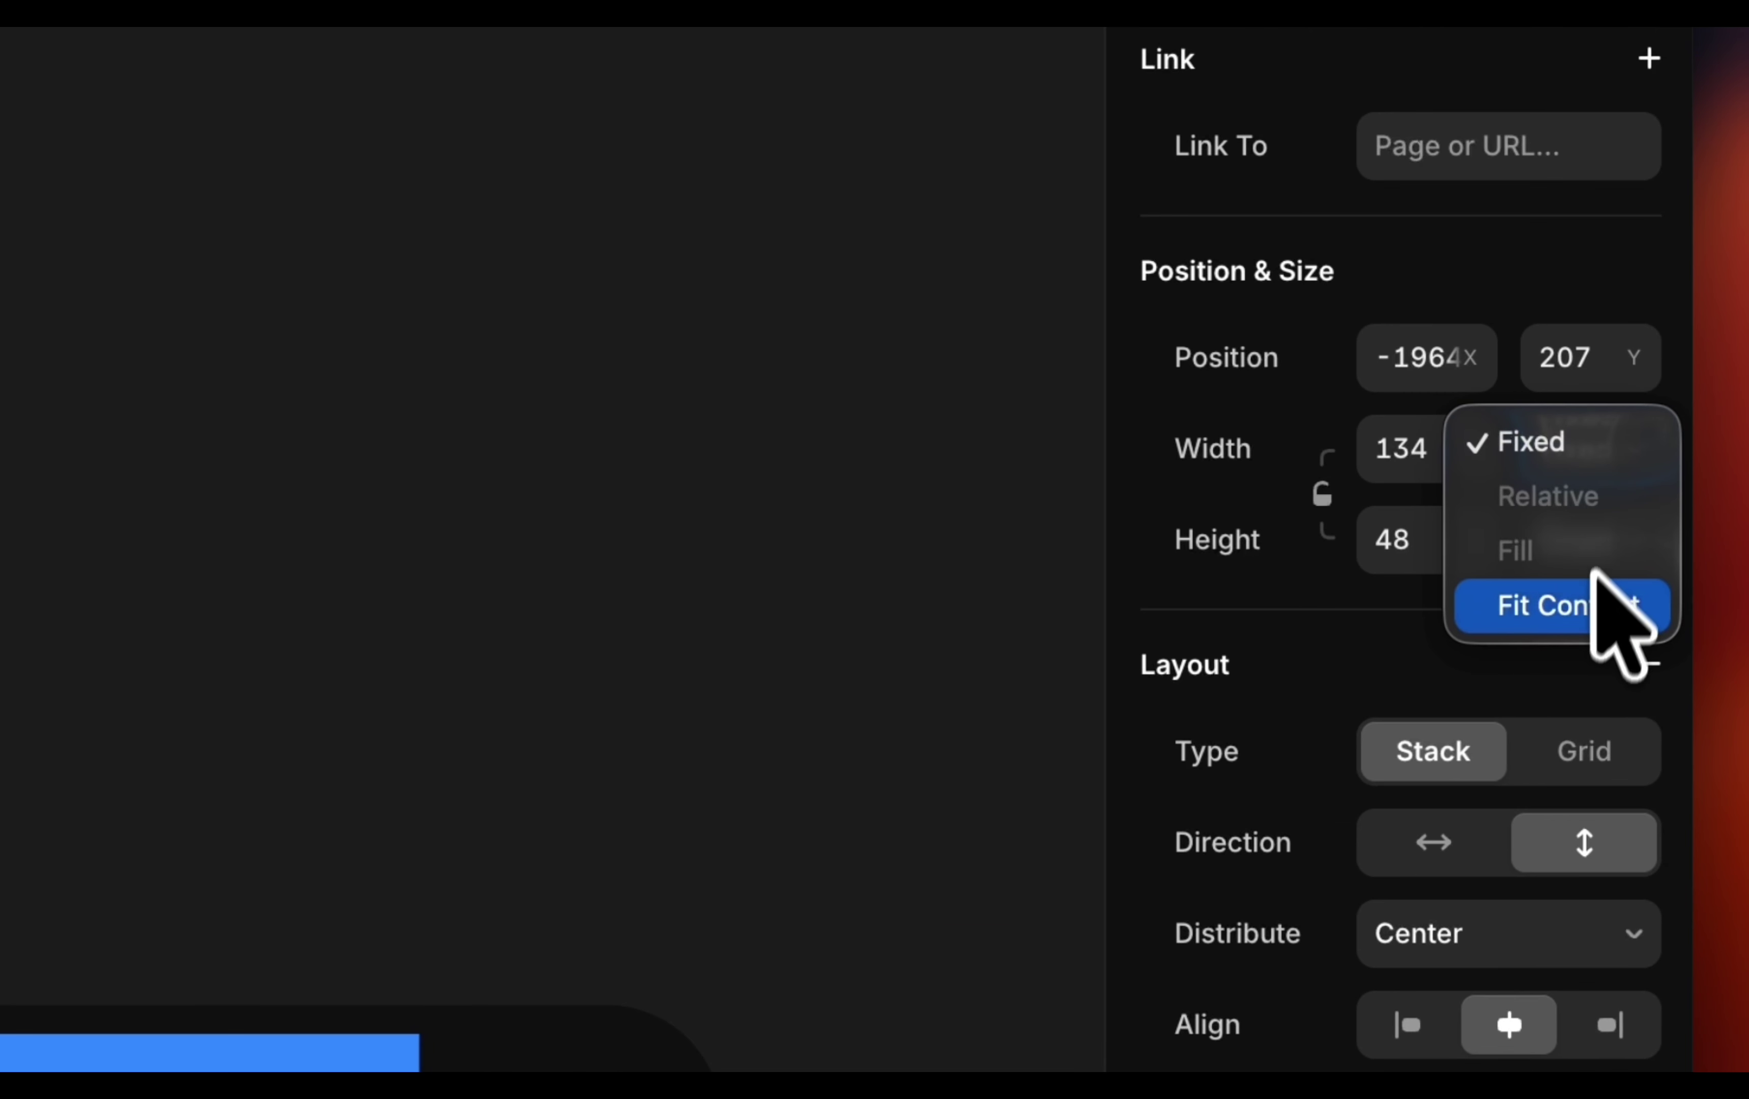
left_click(1591, 568)
left_click(1603, 517)
key("Escape")
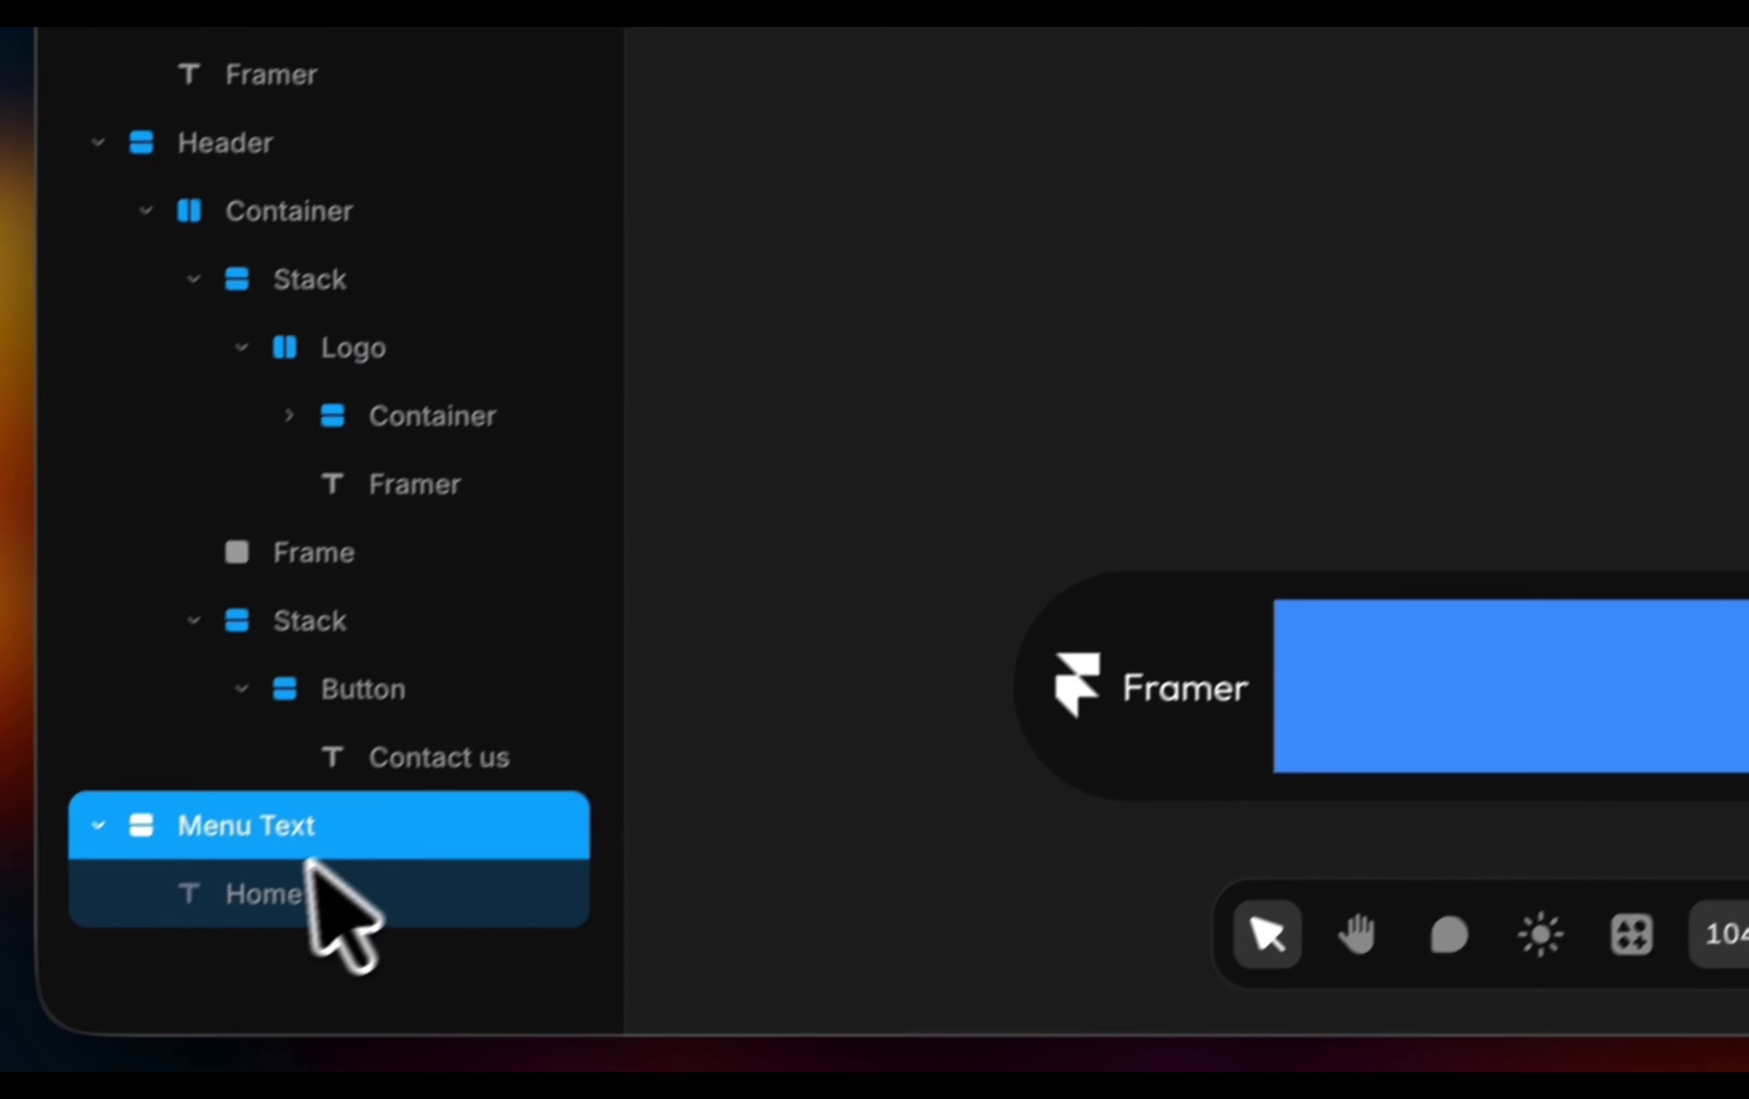
Set the width and height of the Home text layer inside Menu Text to Fit Content.
left_click(297, 881)
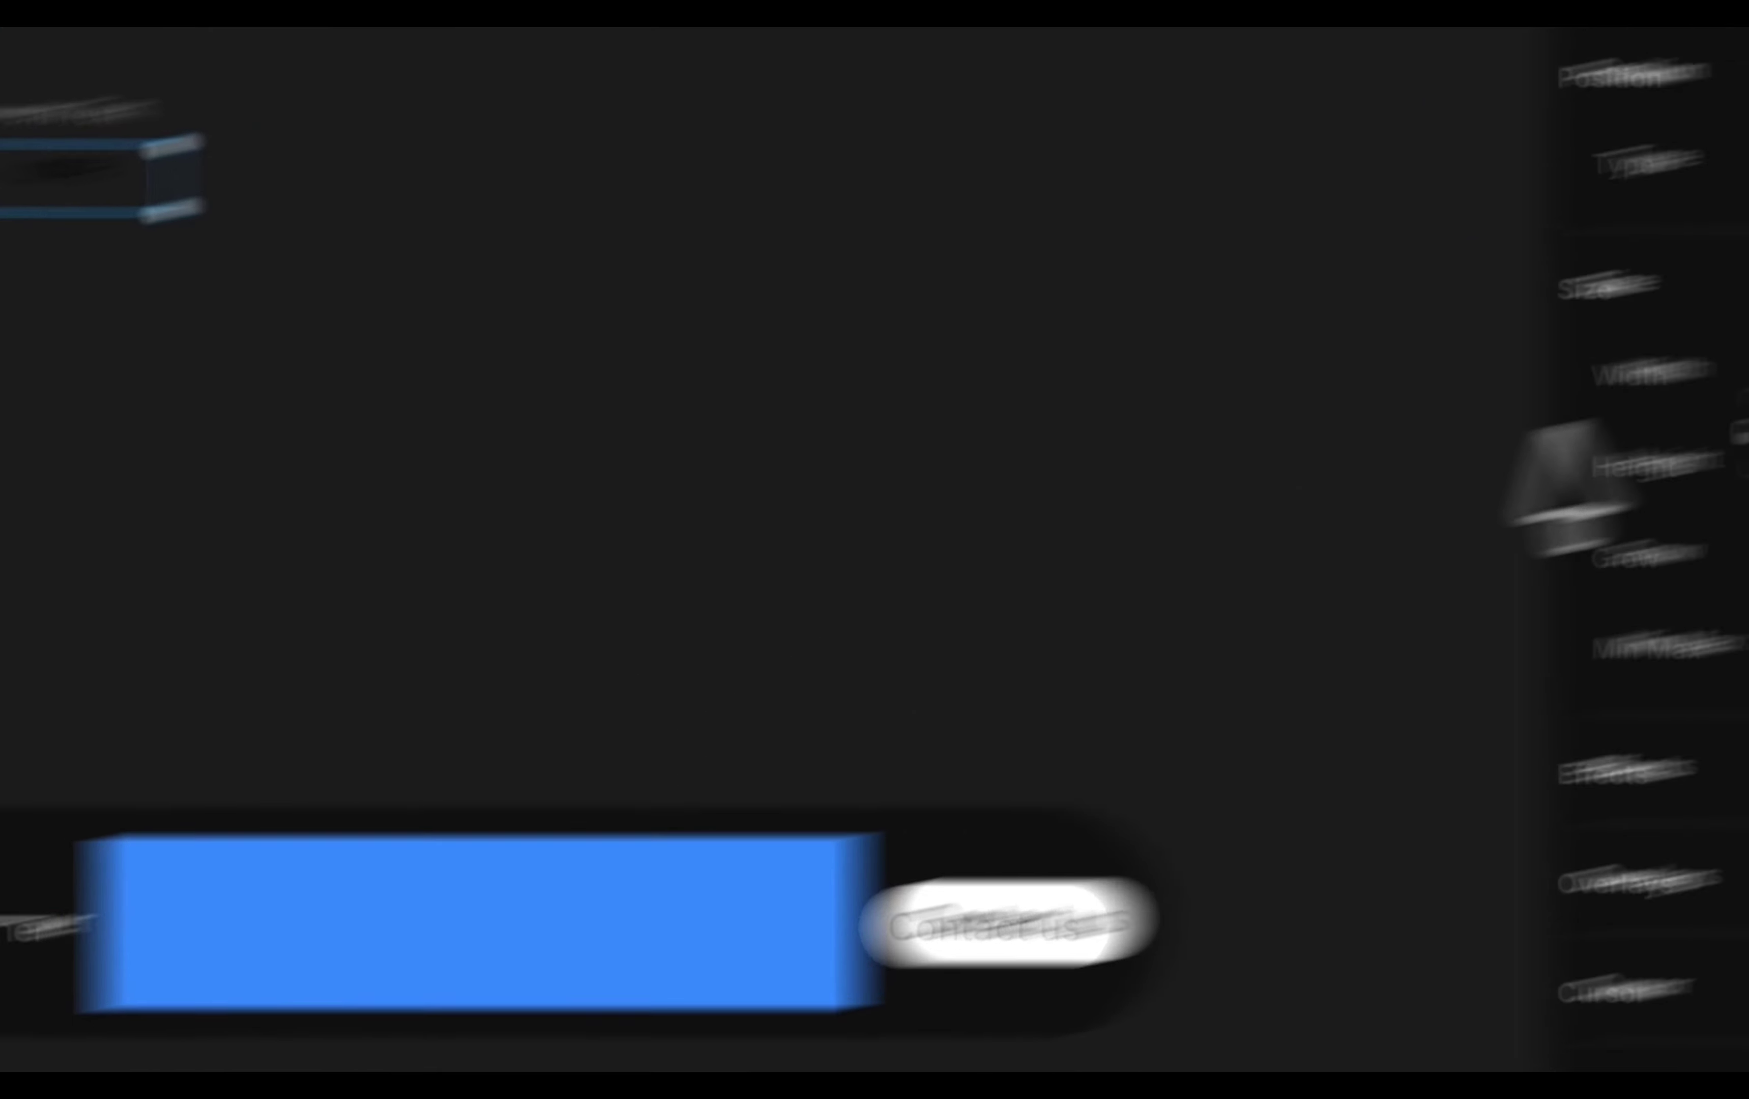
left_click(1554, 451)
left_click(1518, 614)
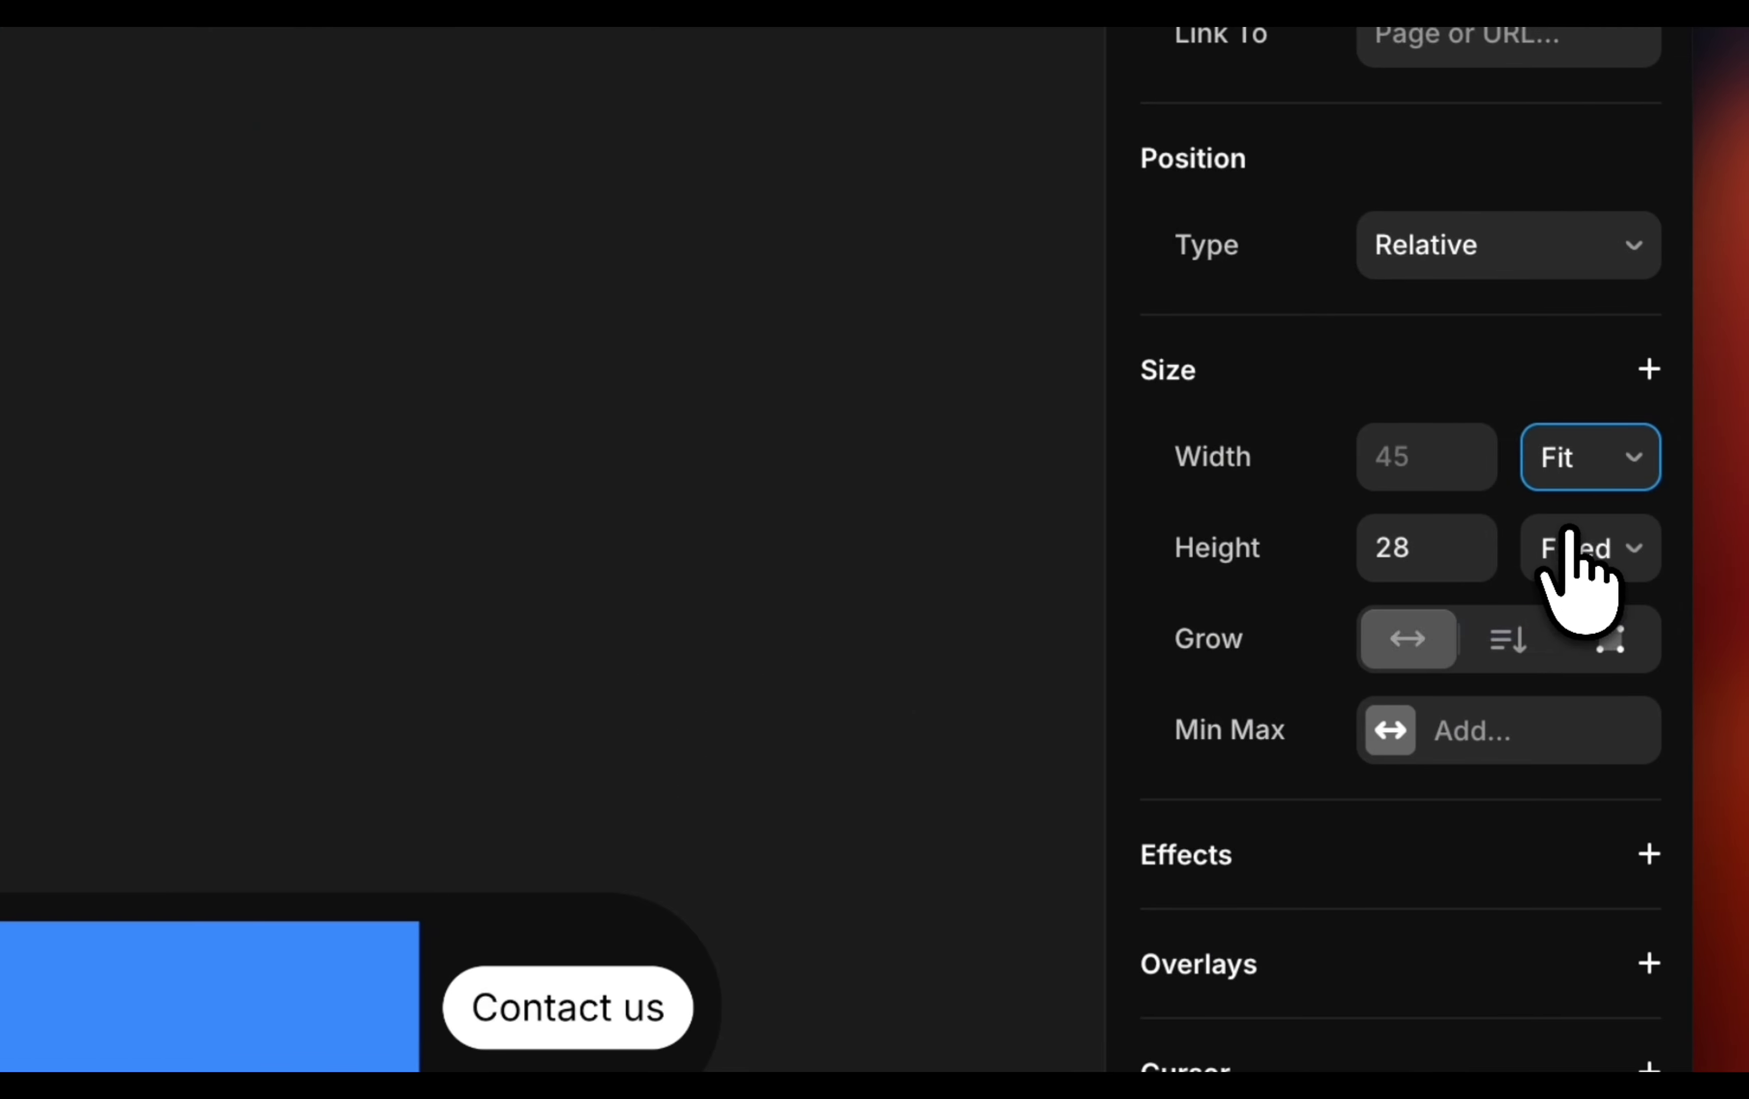
left_click(1562, 546)
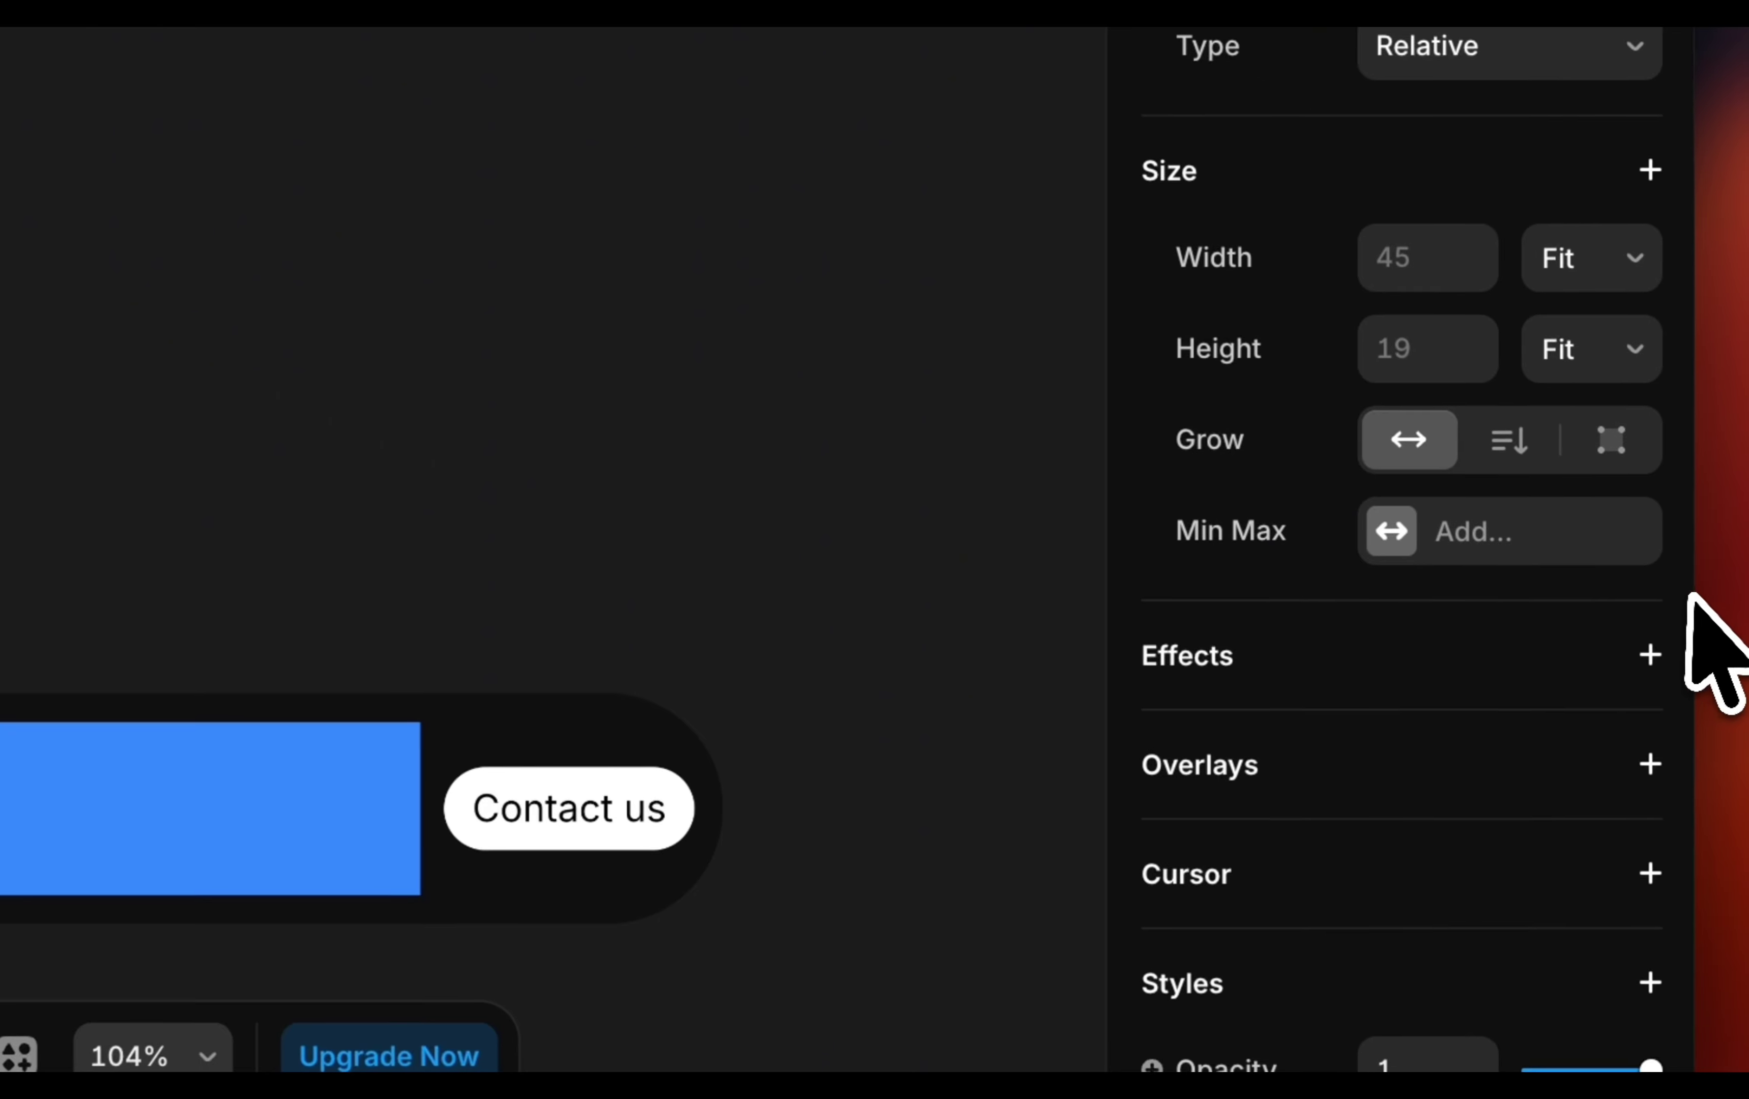
Change the Home text's color to white FFFFFF.
scroll(1692, 639, "down", 15)
left_click(1414, 494)
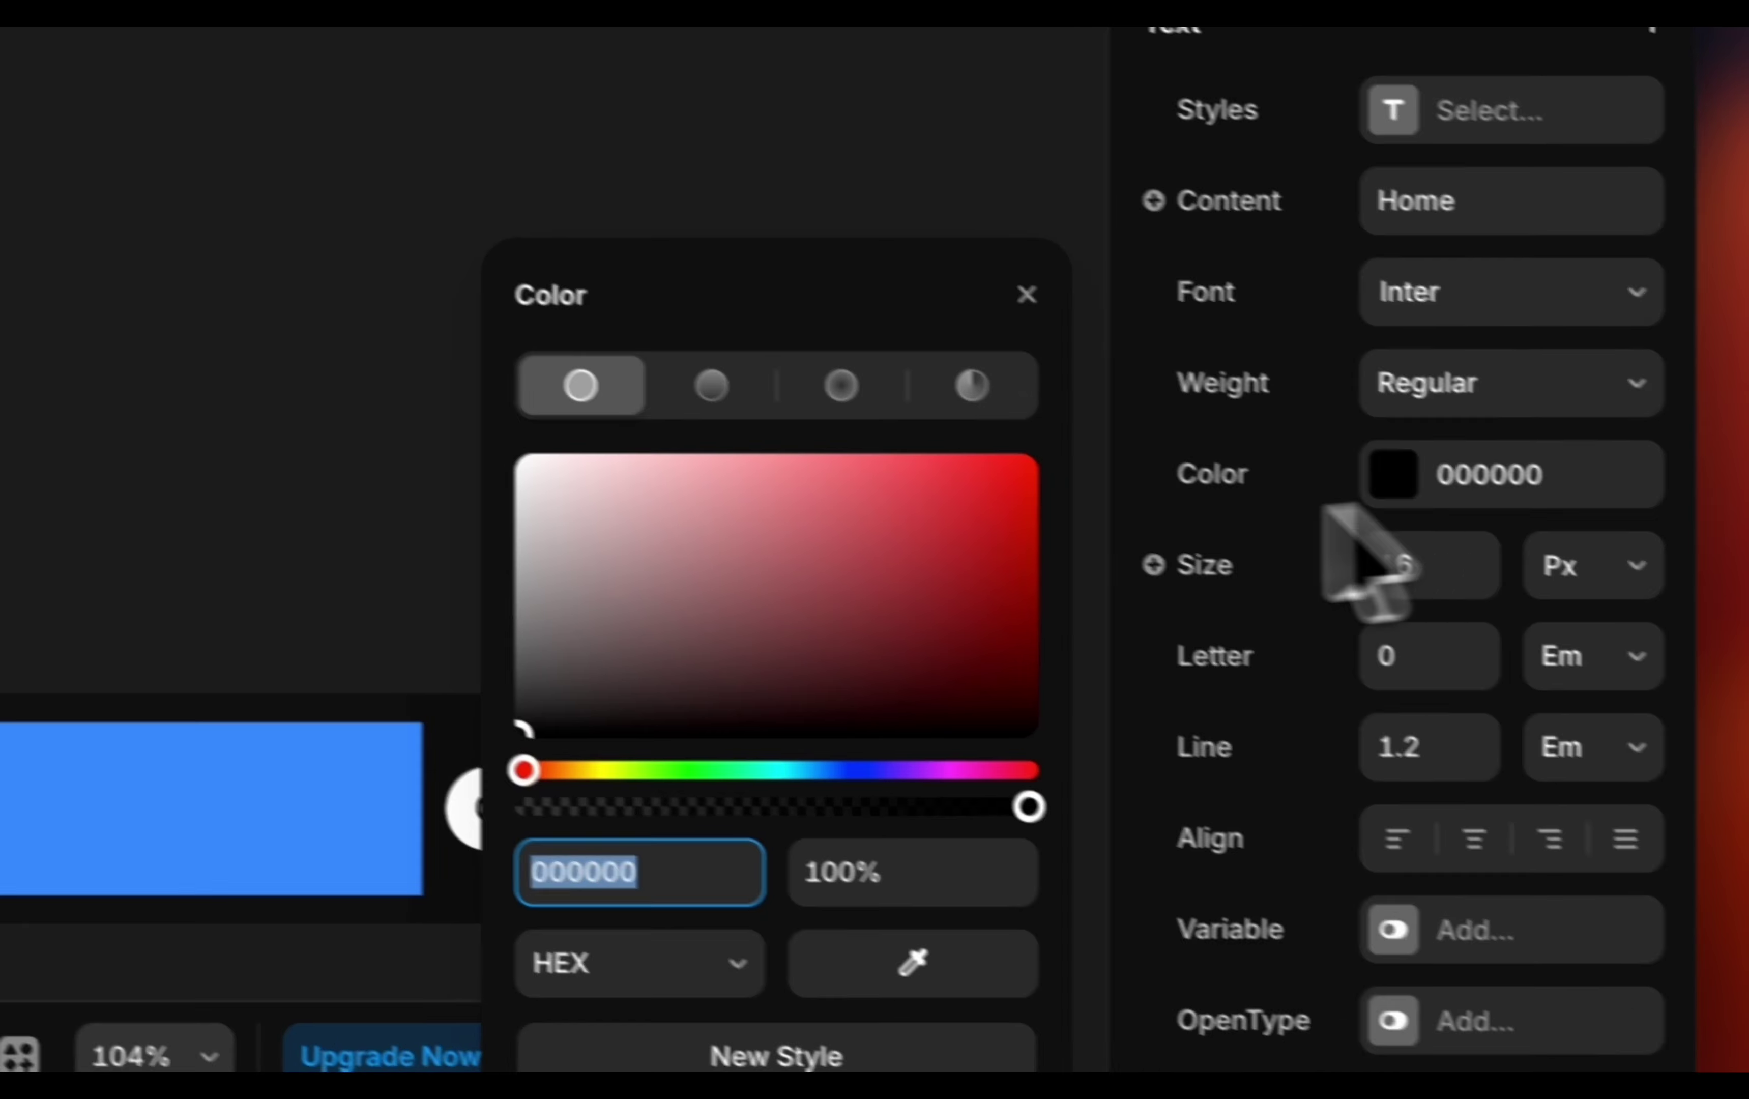
left_click_drag(1179, 742, 869, 510)
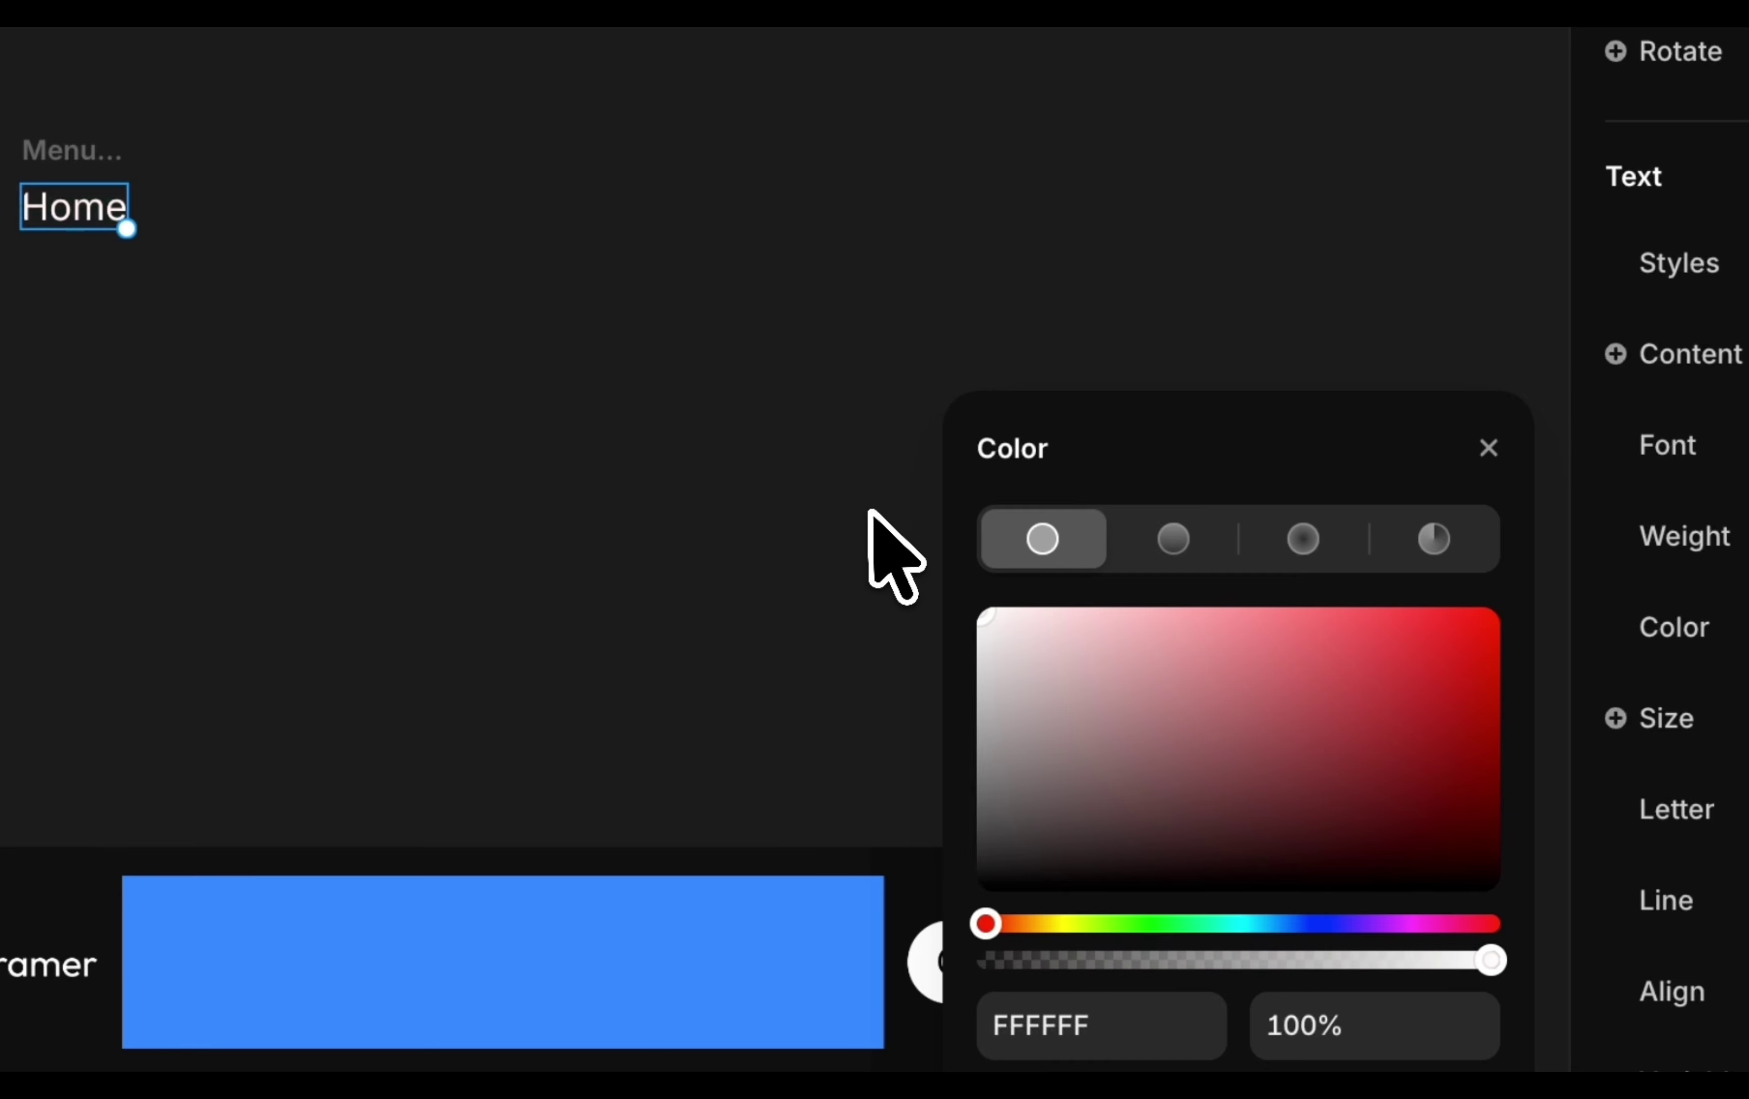
left_click(262, 279)
Rename the blue header frame Menu Container and paste a copy of the Menu Text stack into it.
left_click(77, 207)
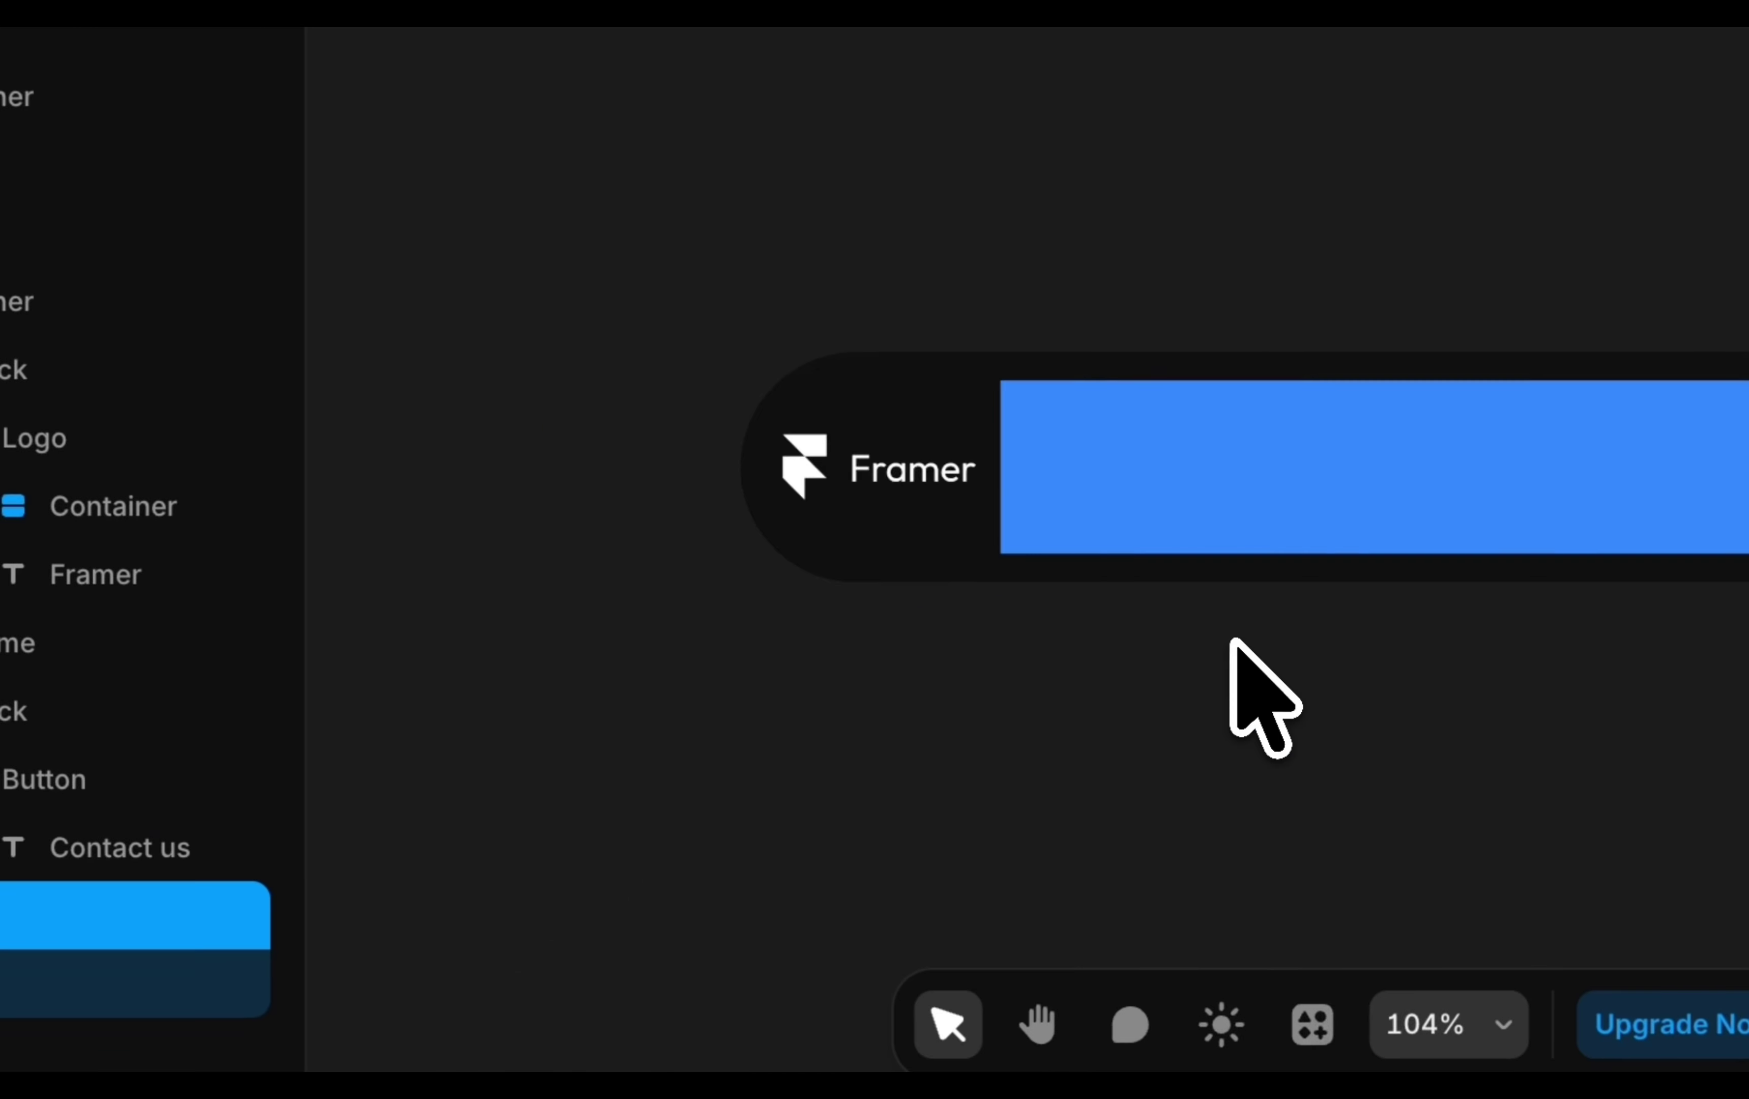
left_click(1227, 493)
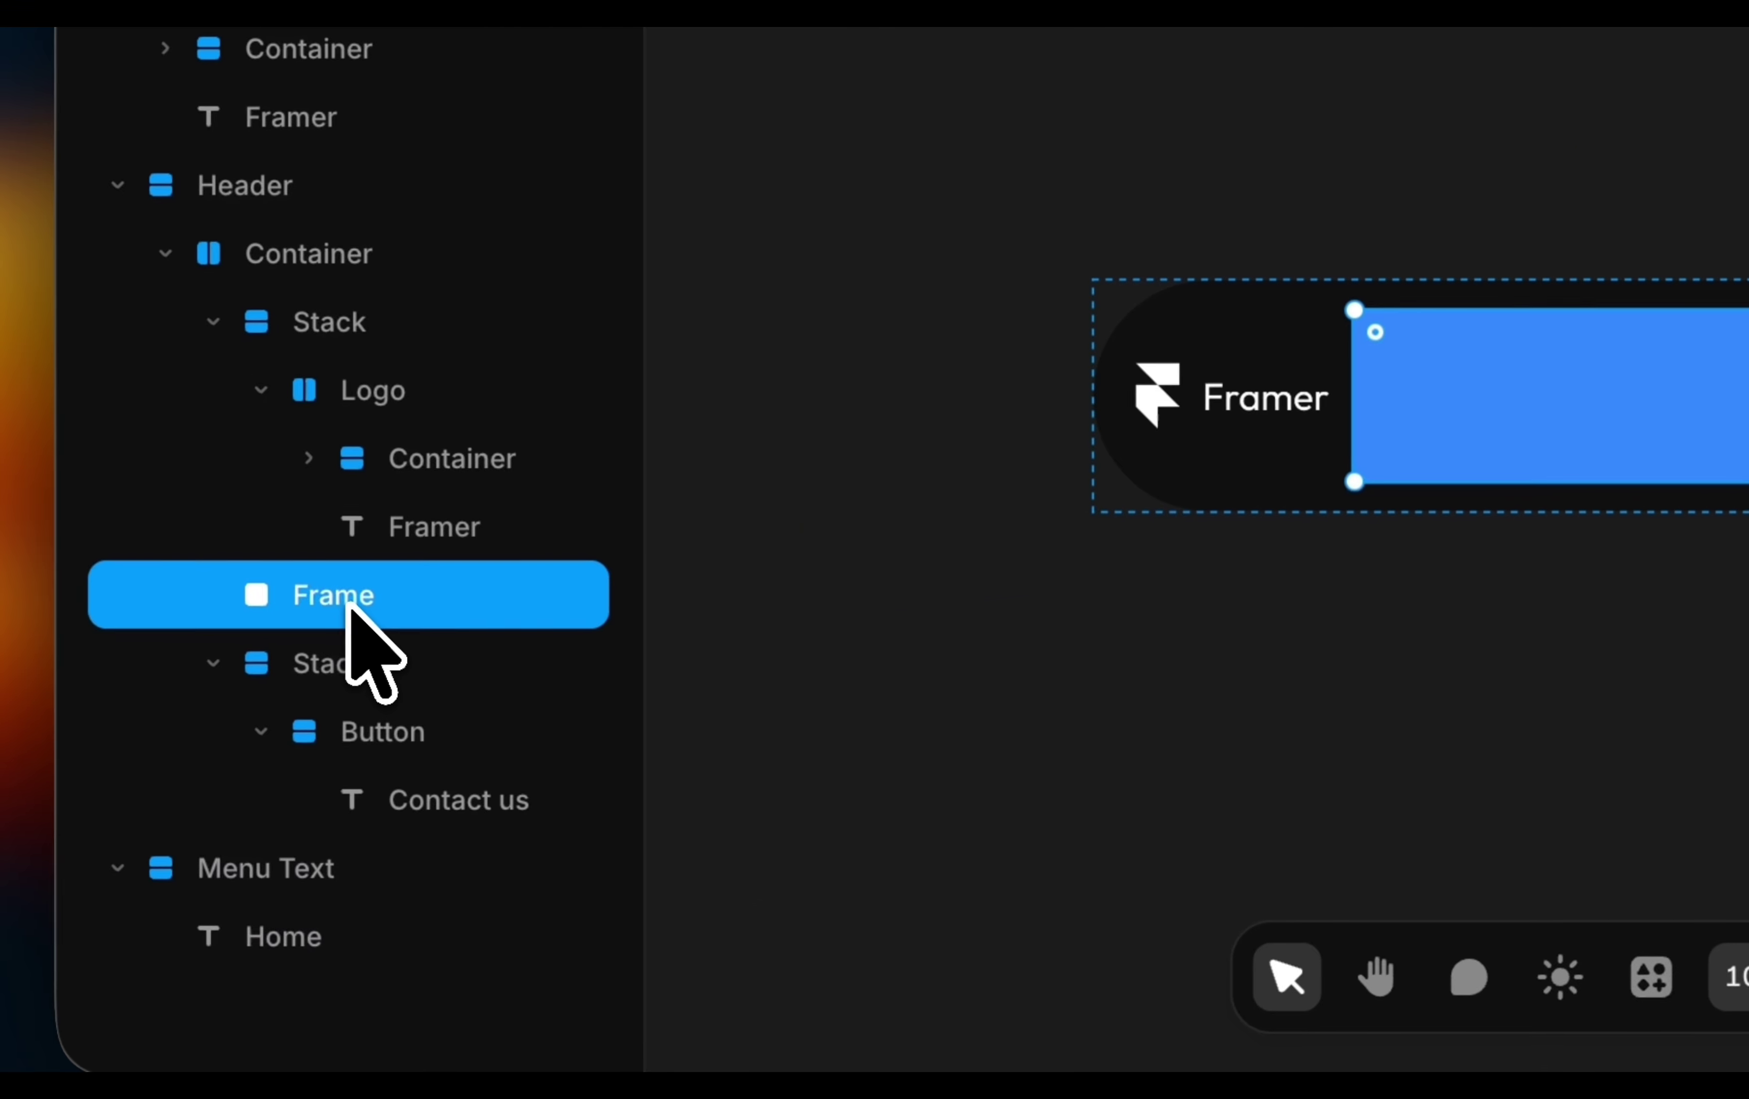
double_click(347, 604)
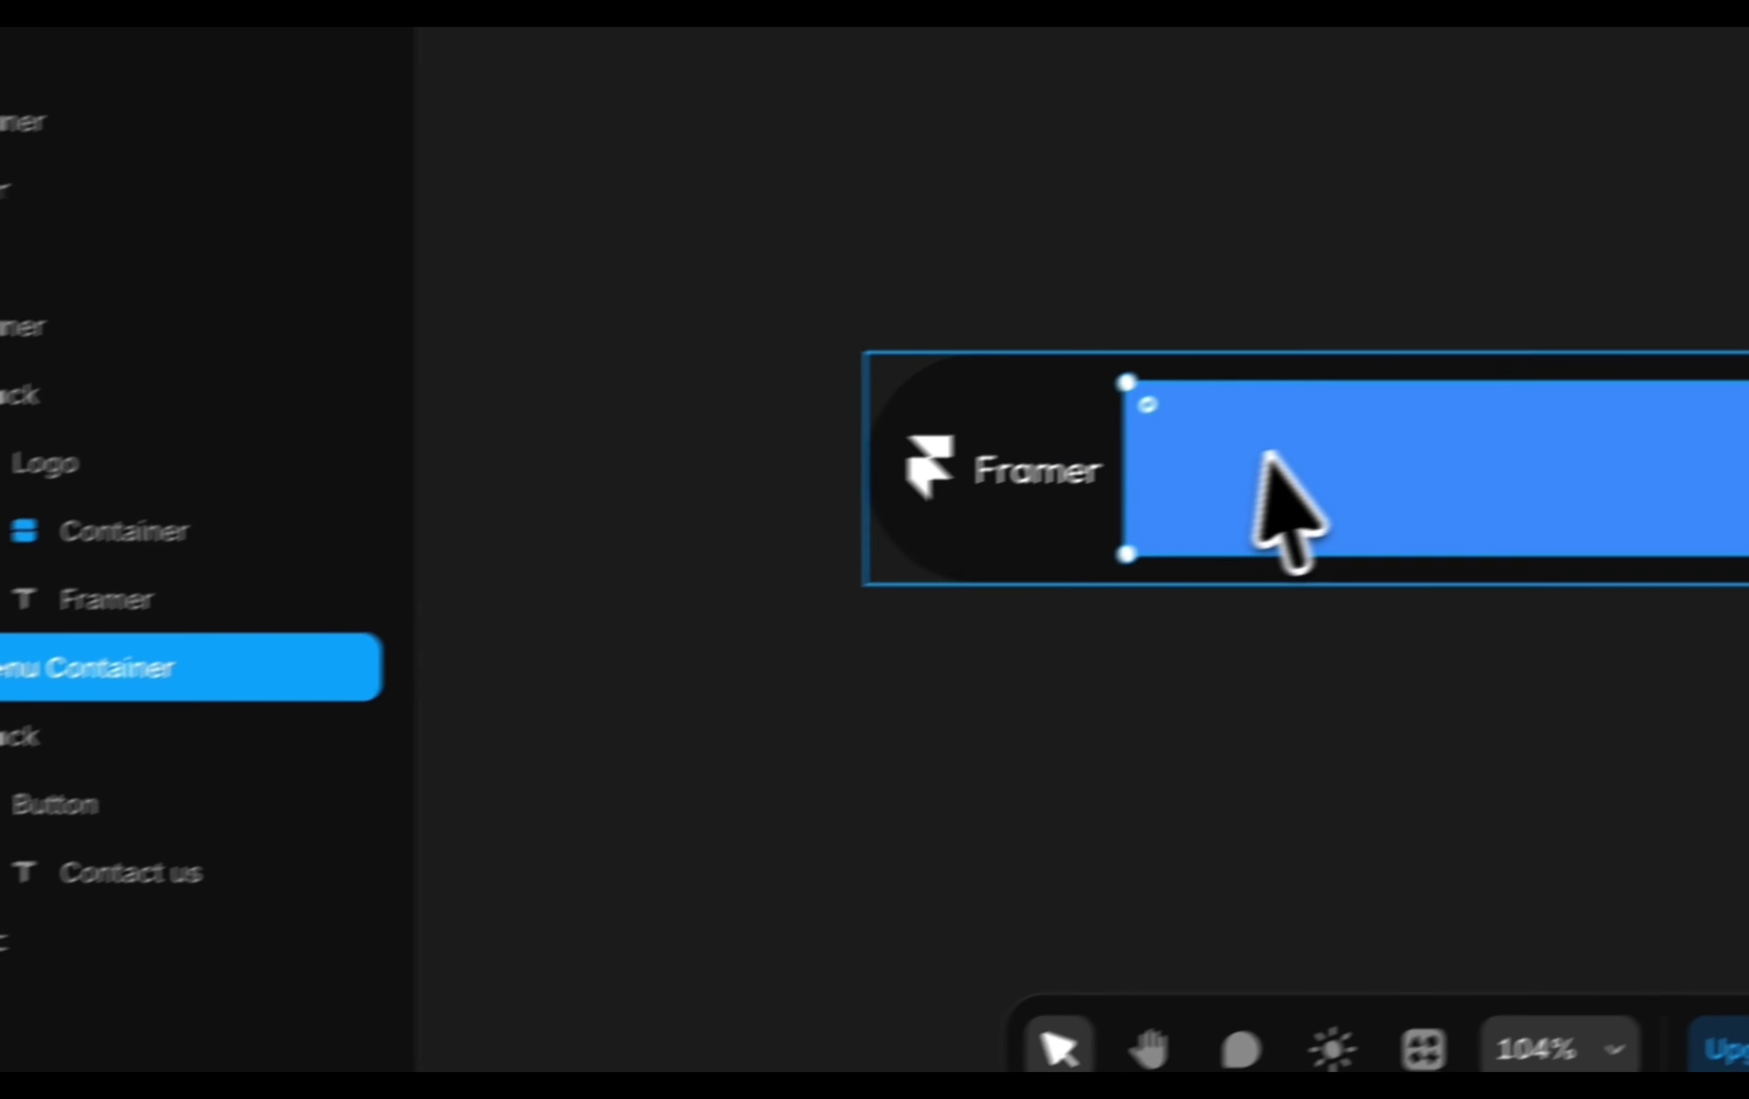
key("super+v")
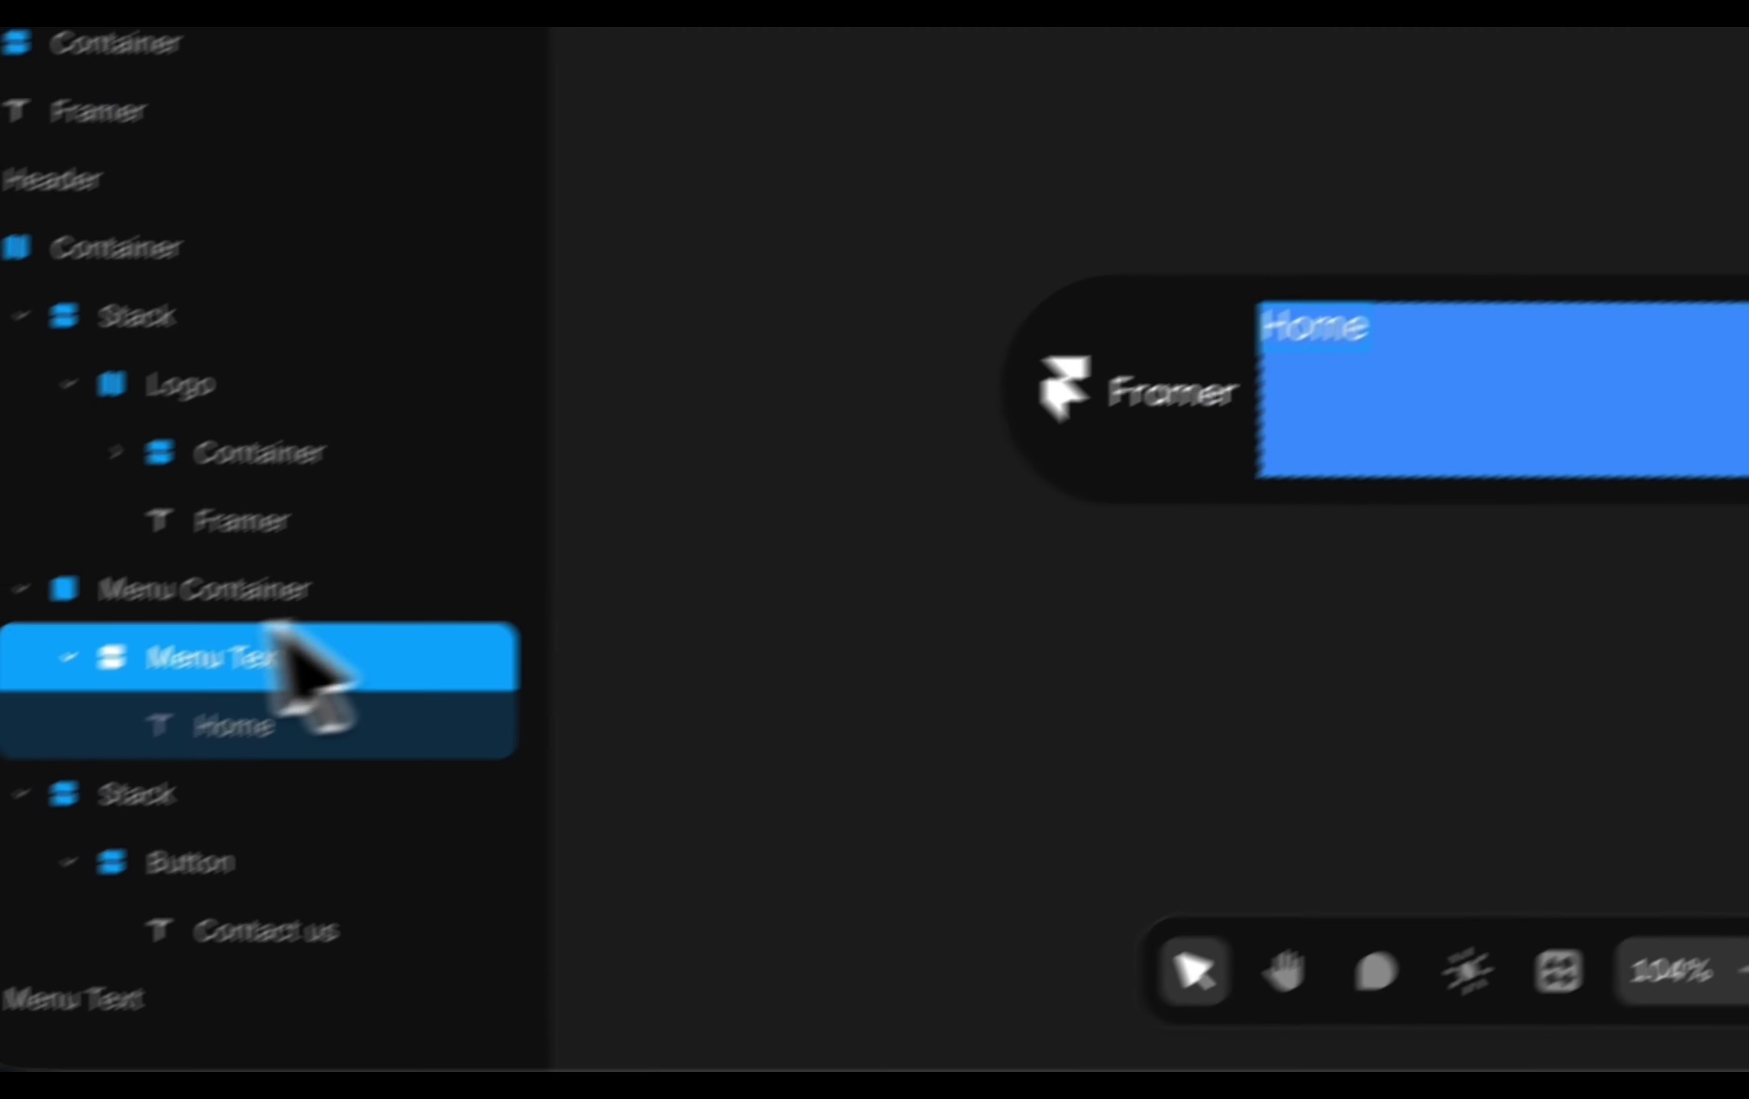
left_click(0, 756)
scroll(1307, 343, "up", 5)
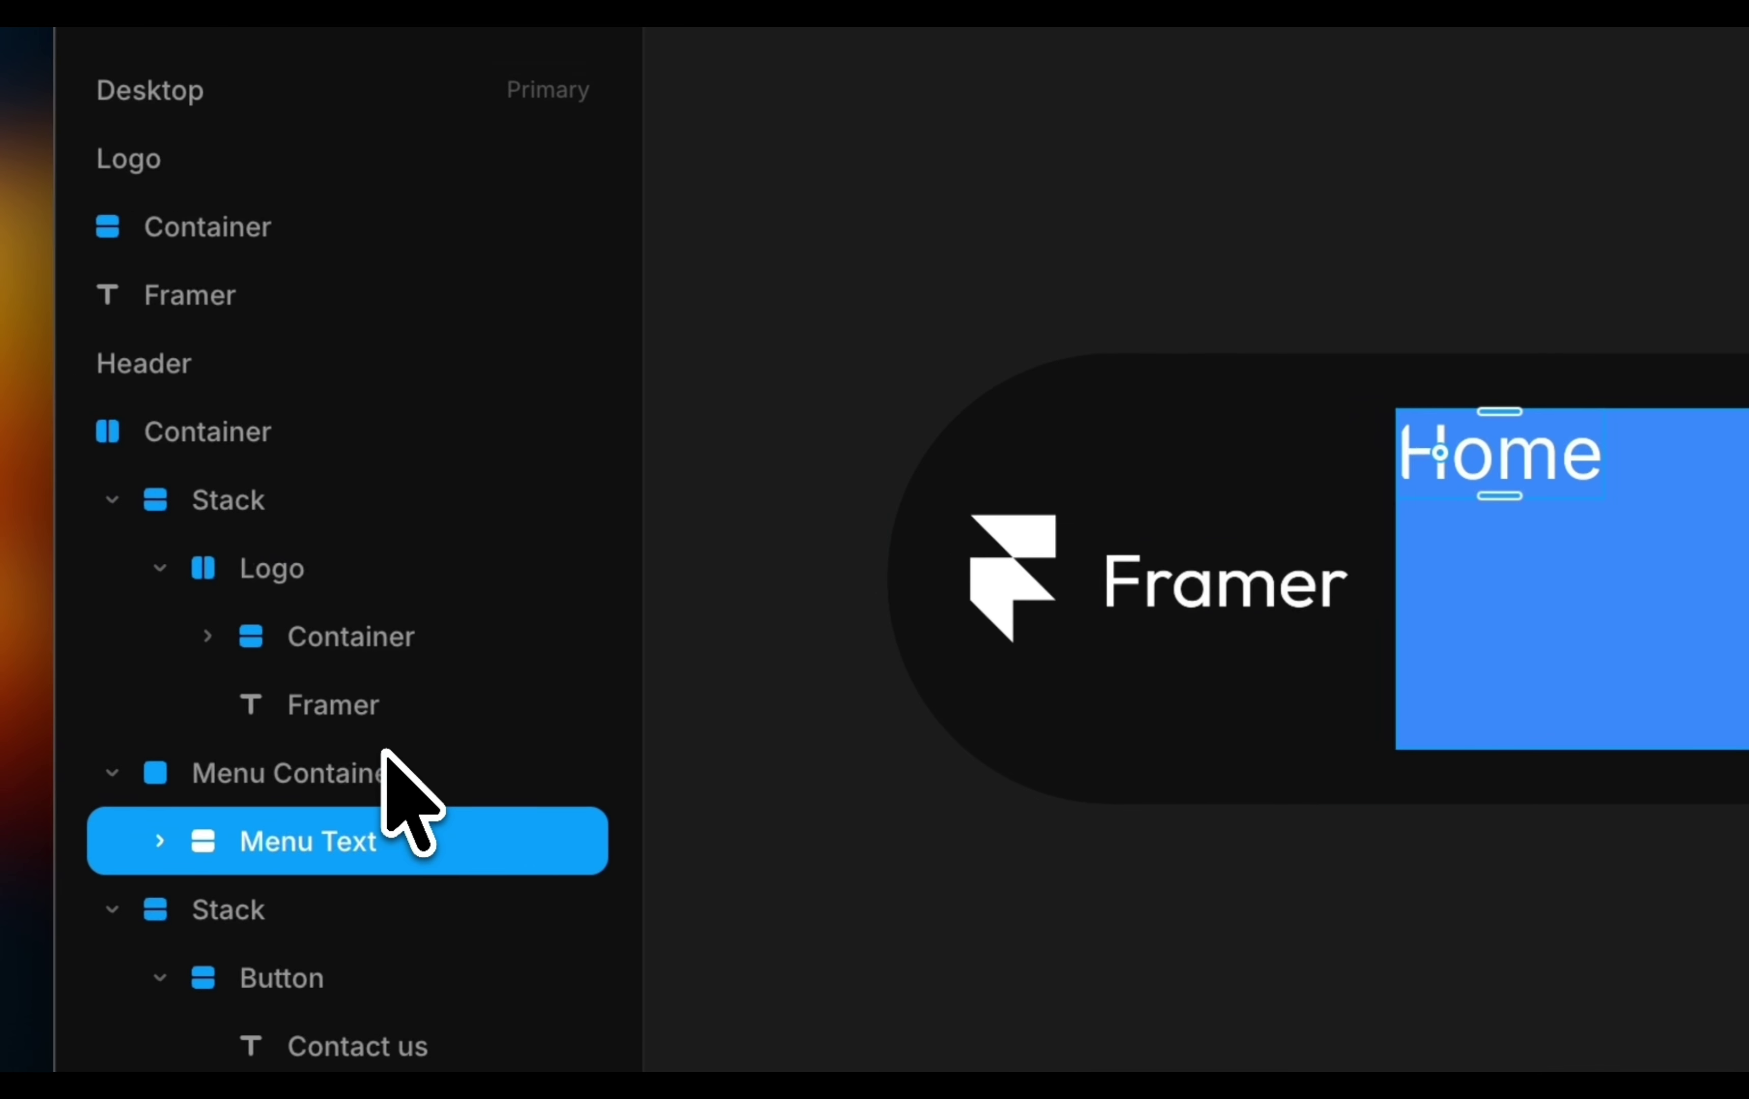
Set the width and height of Menu Container to Fit Content.
left_click(385, 759)
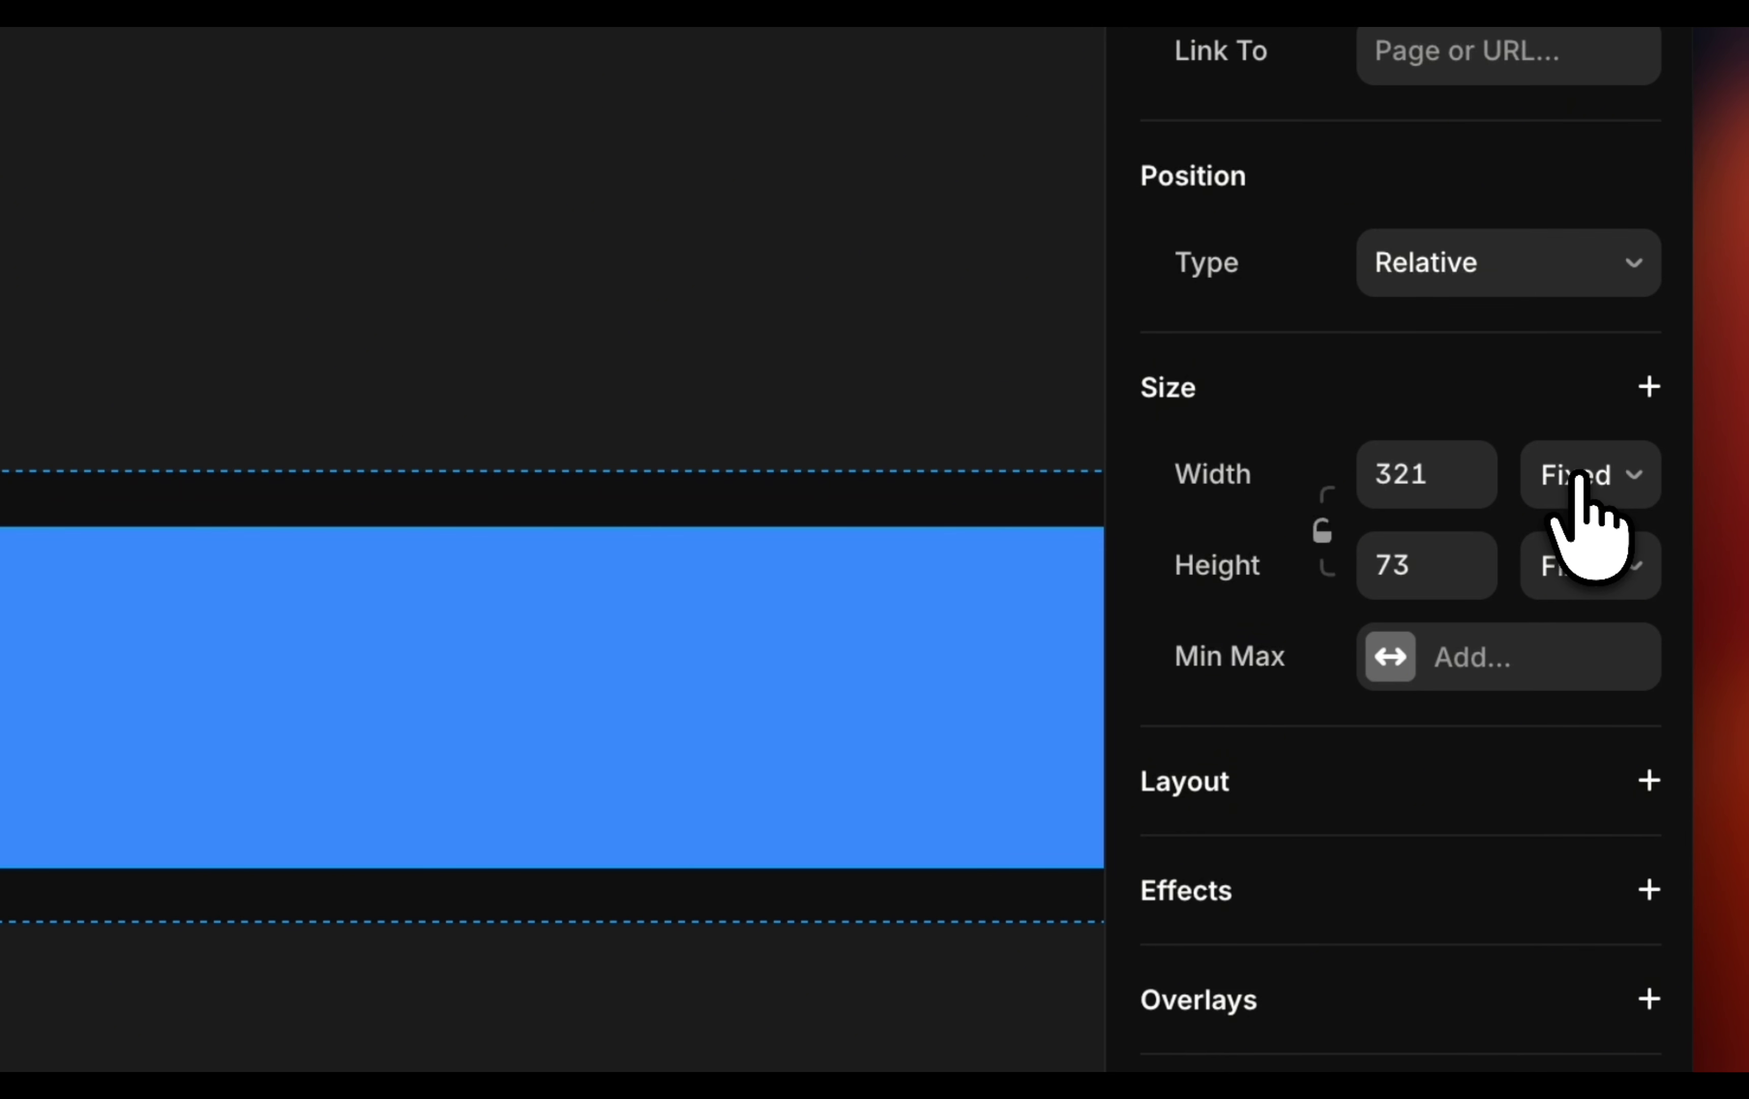
left_click(1577, 476)
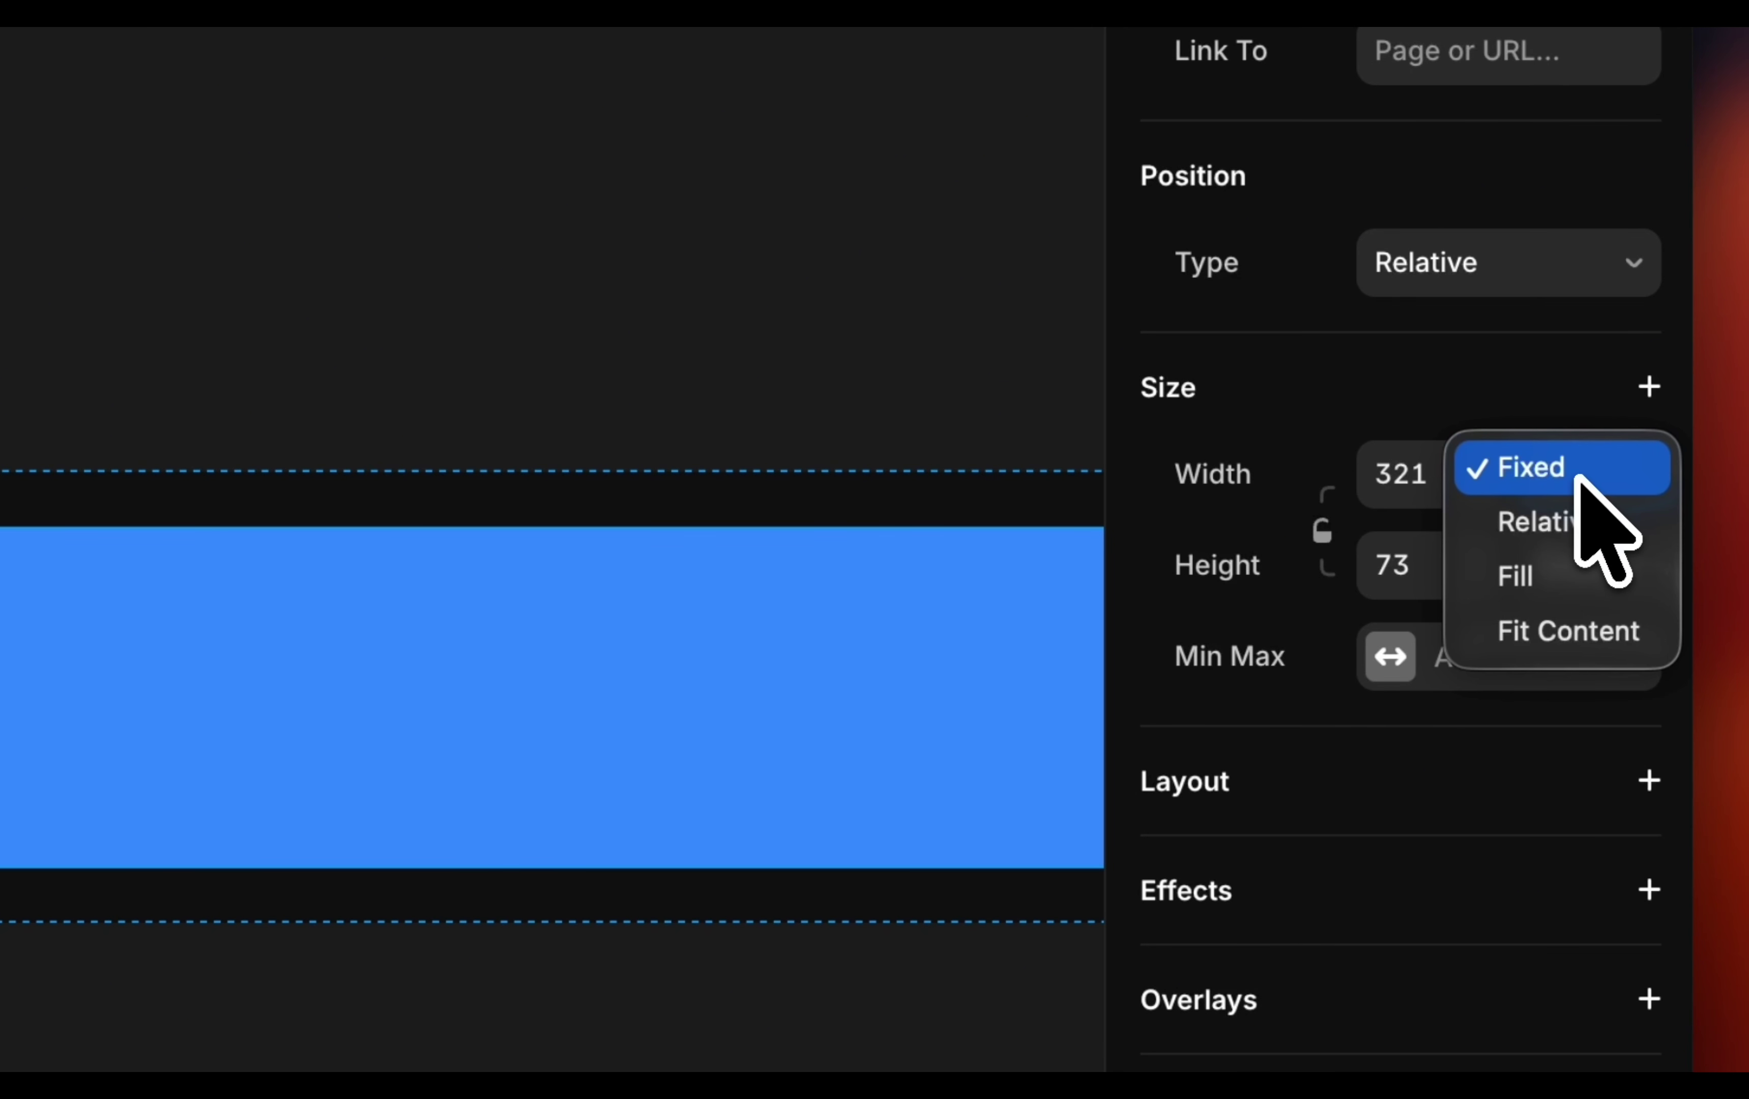
left_click(1577, 627)
left_click(1583, 575)
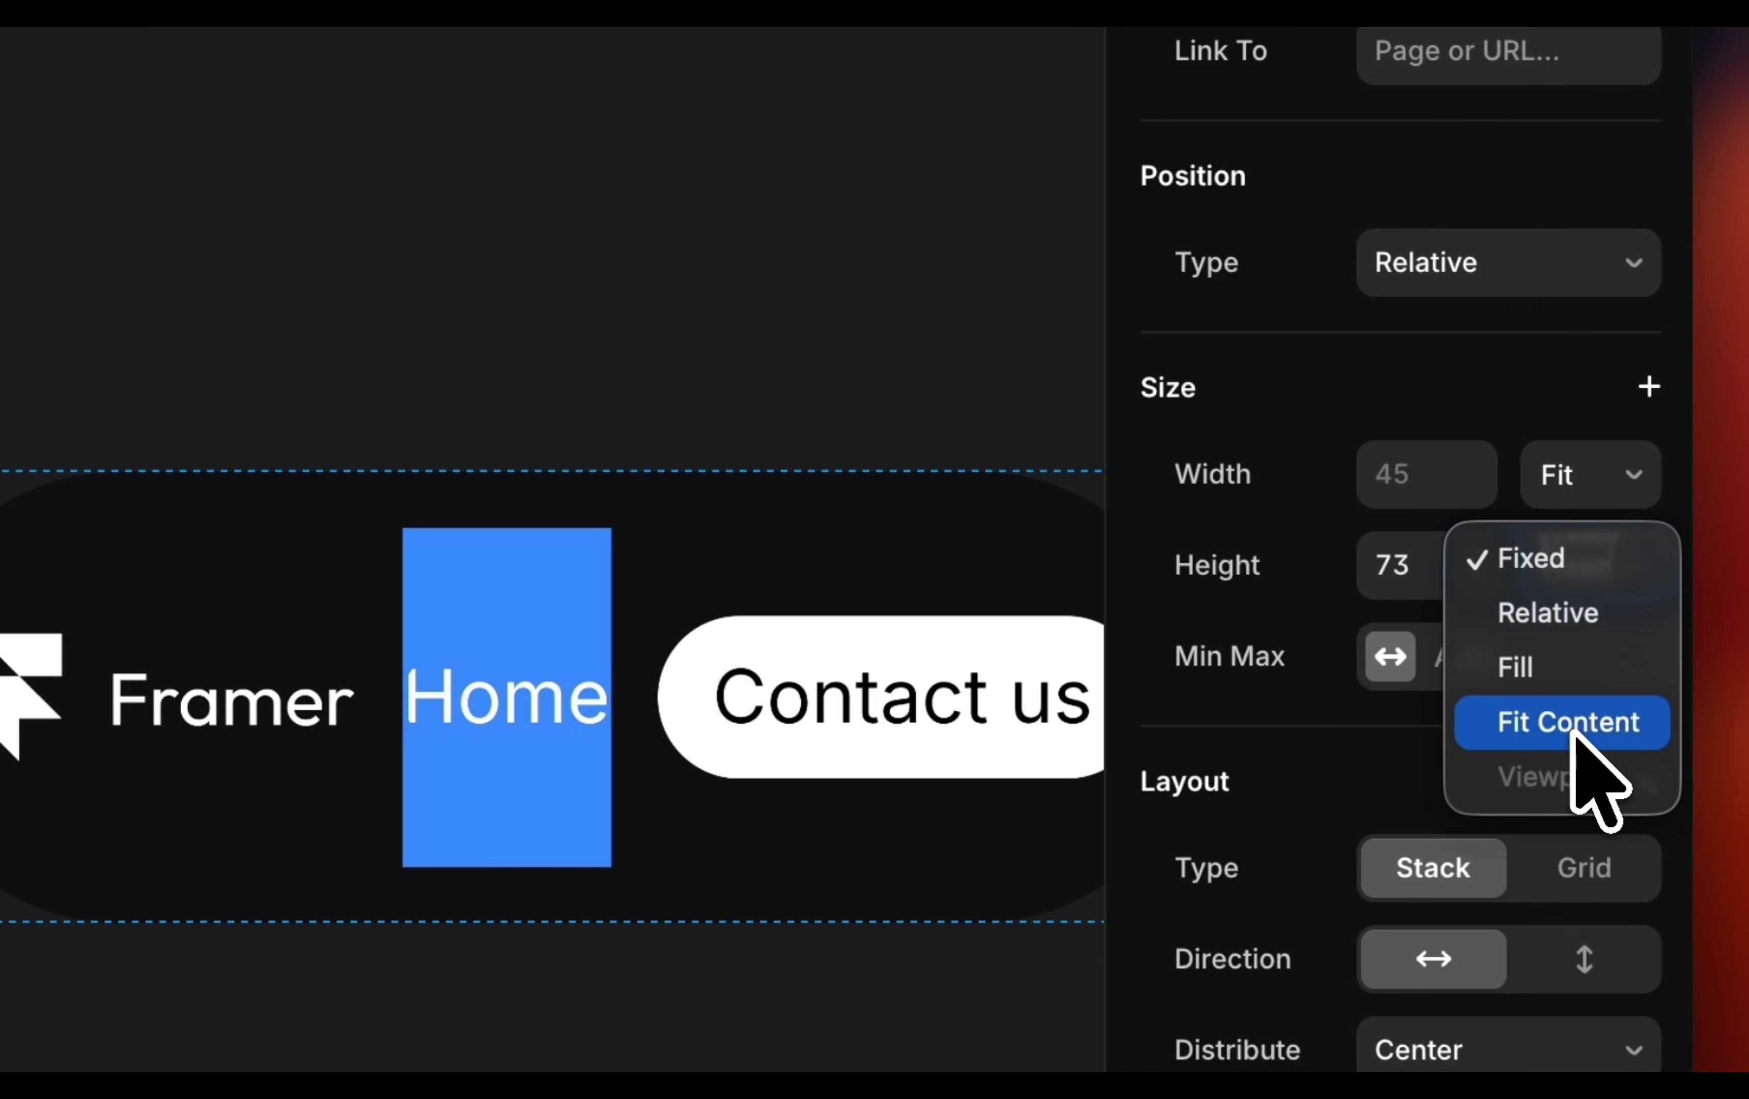
left_click(1591, 720)
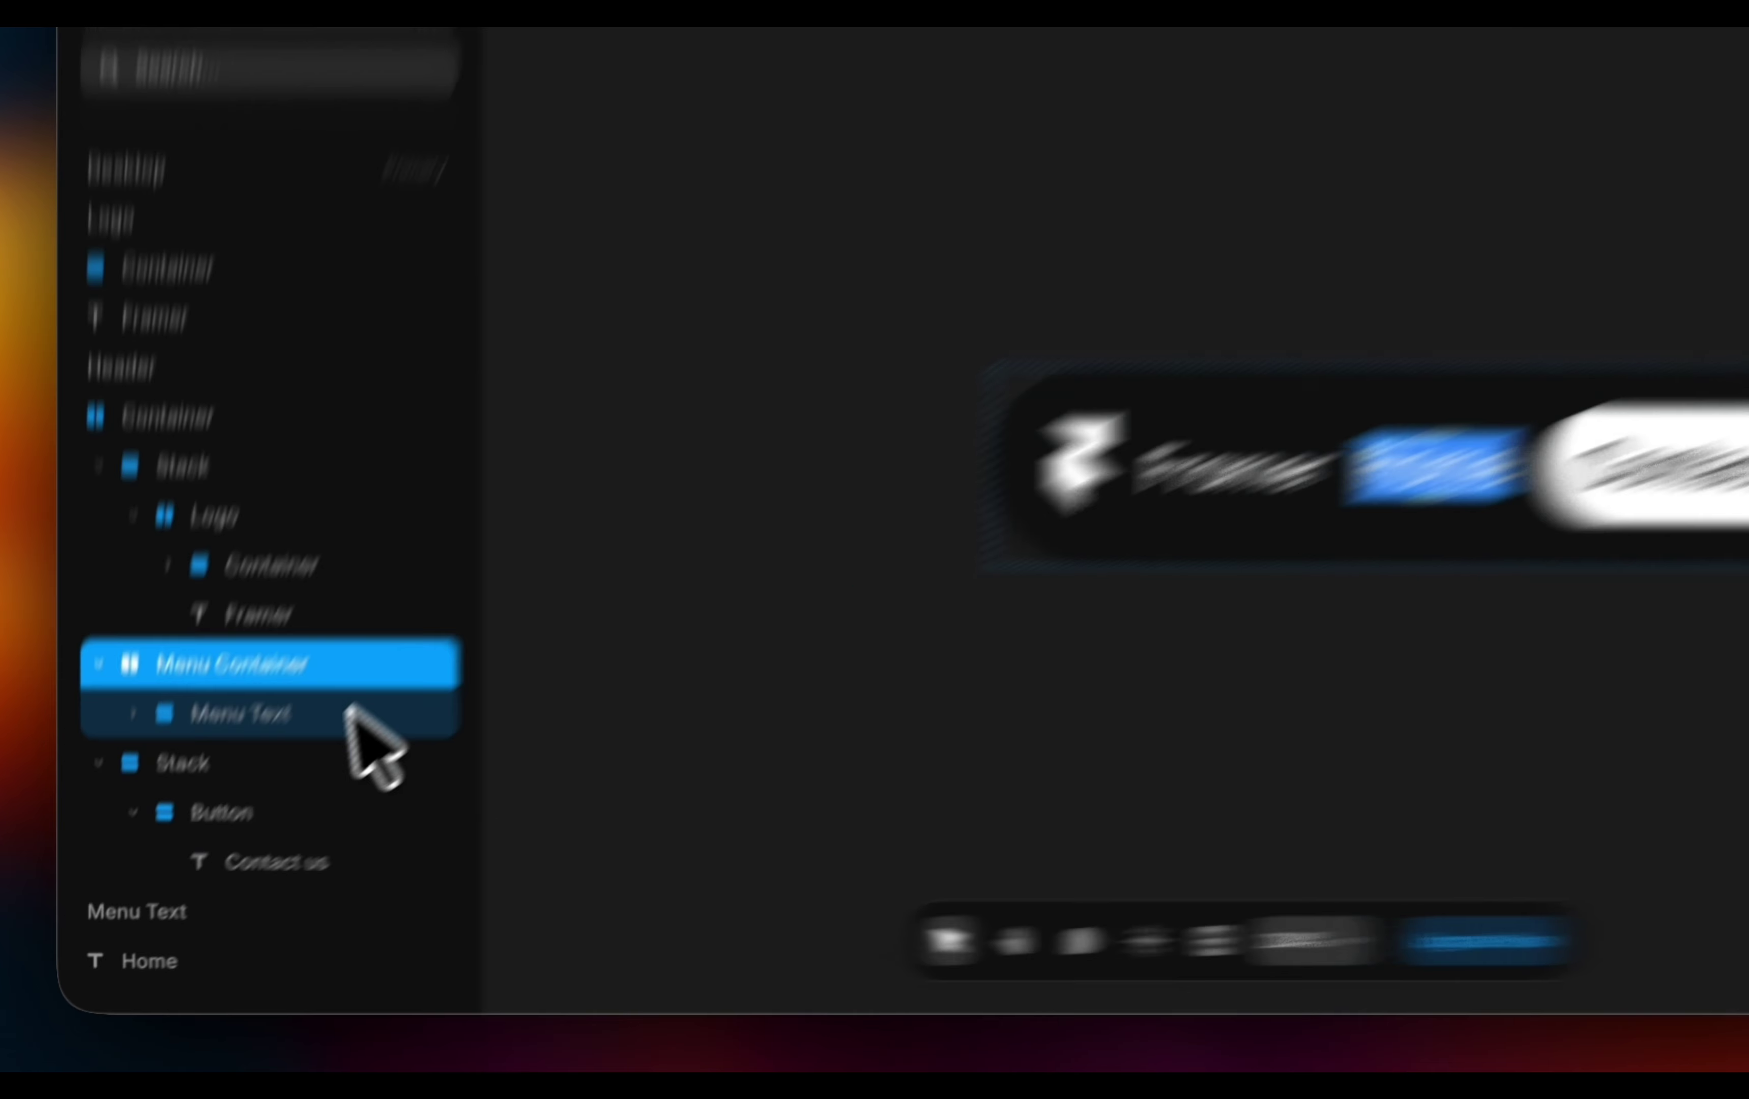
Duplicate the Menu Text stack three times inside Menu Container.
left_click(250, 807)
key("super+d")
key("super+d")
key("super+d")
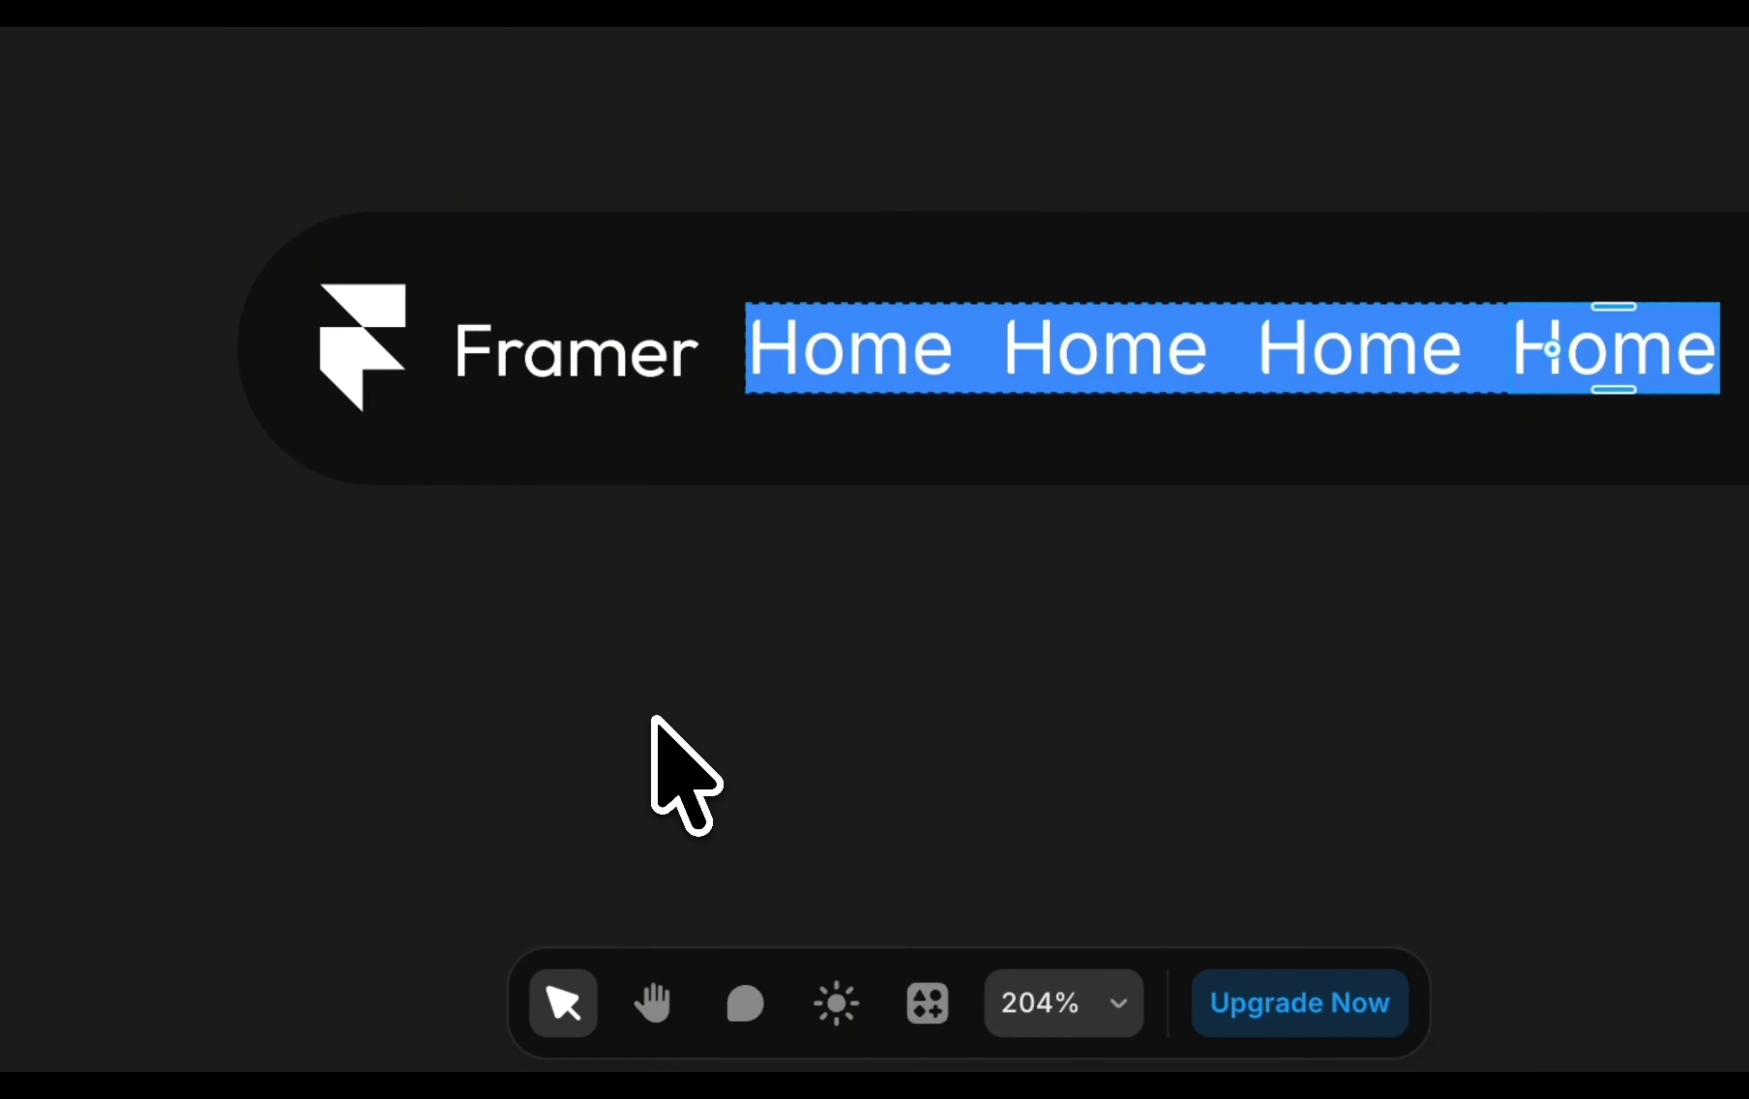
scroll(652, 722, "down", 3)
scroll(652, 727, "right", 2)
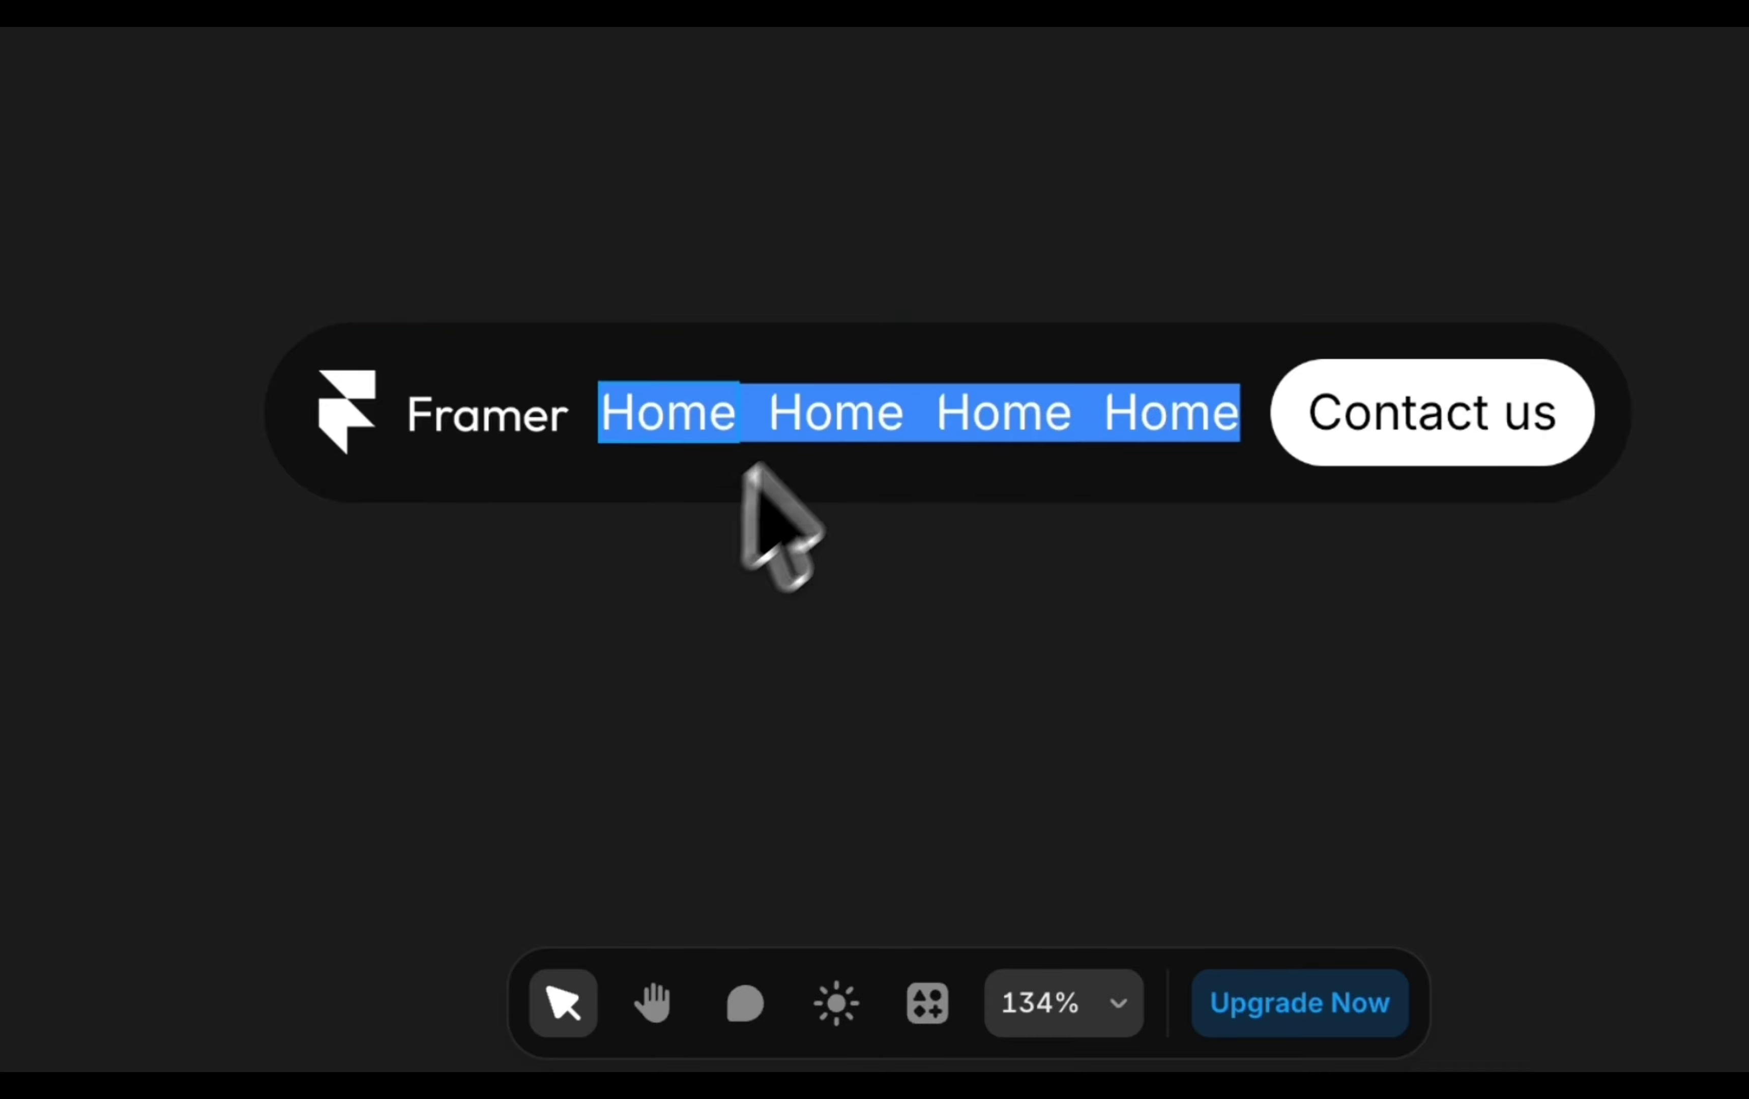
scroll(1594, 488, "down", 10)
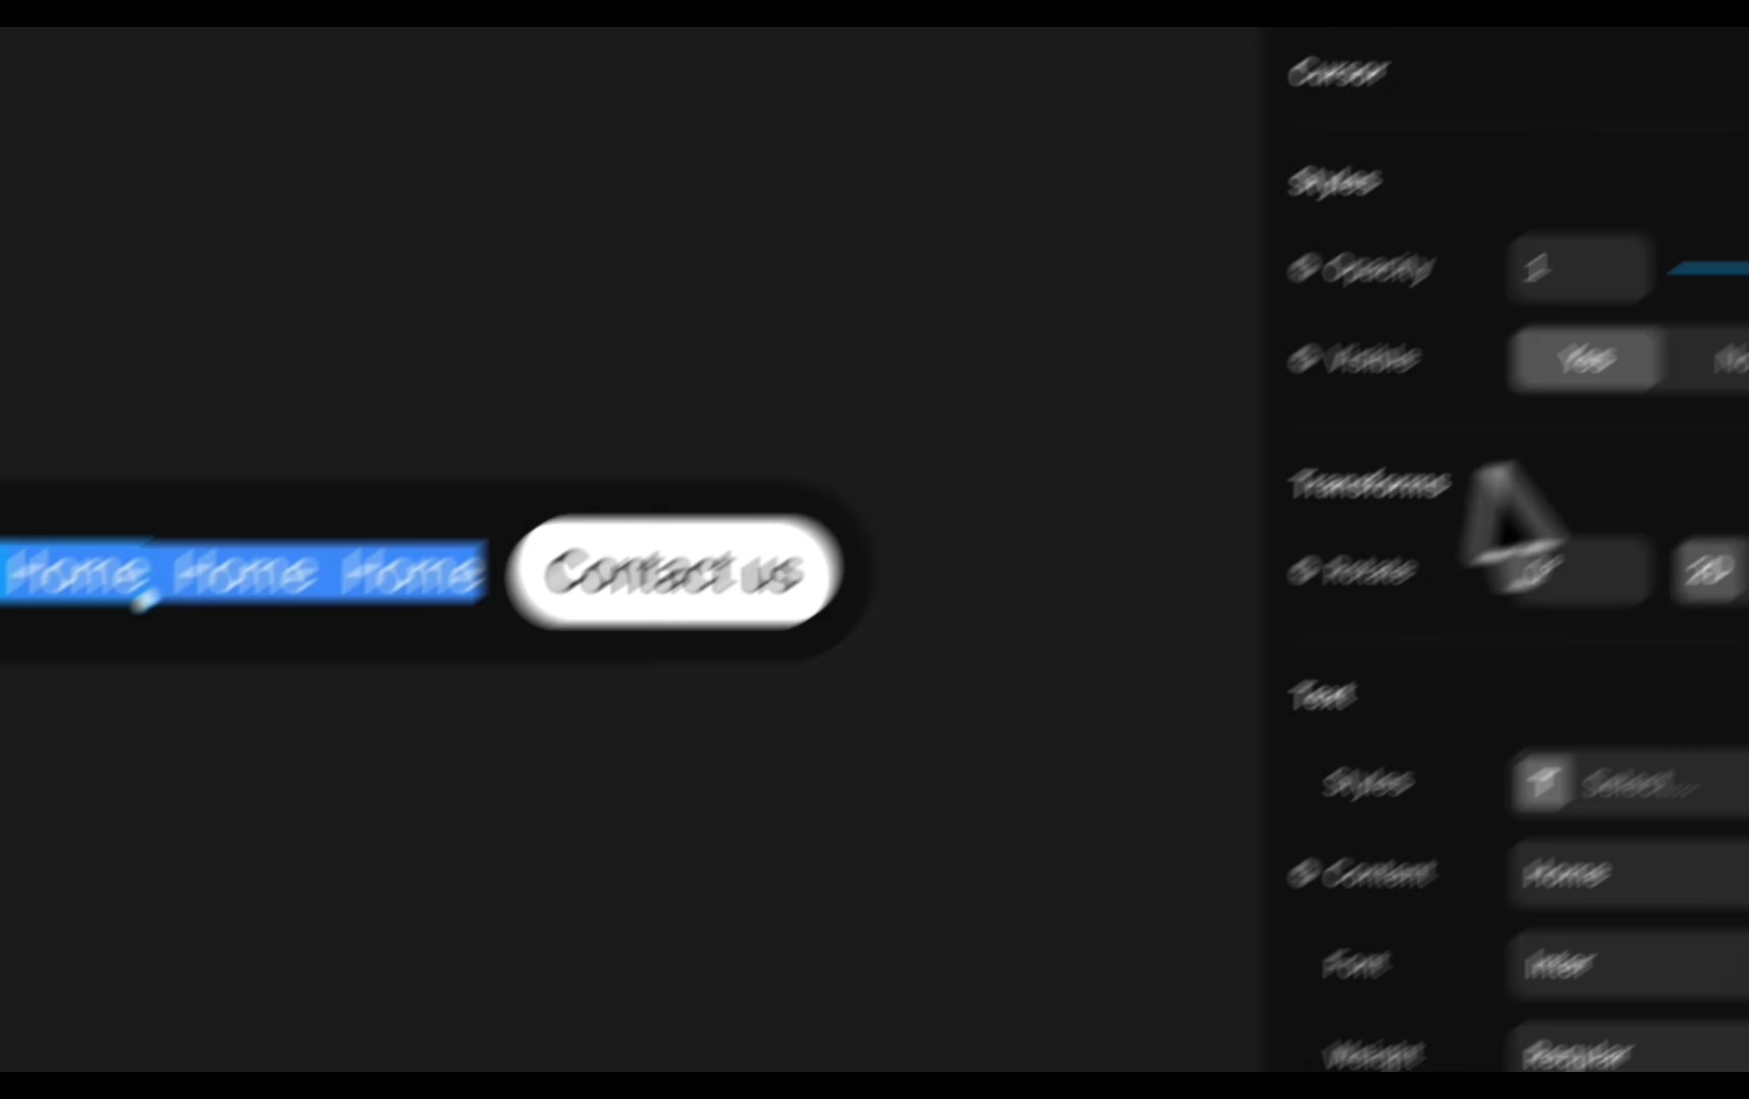
scroll(1743, 214, "up", 5)
scroll(1744, 222, "down", 5)
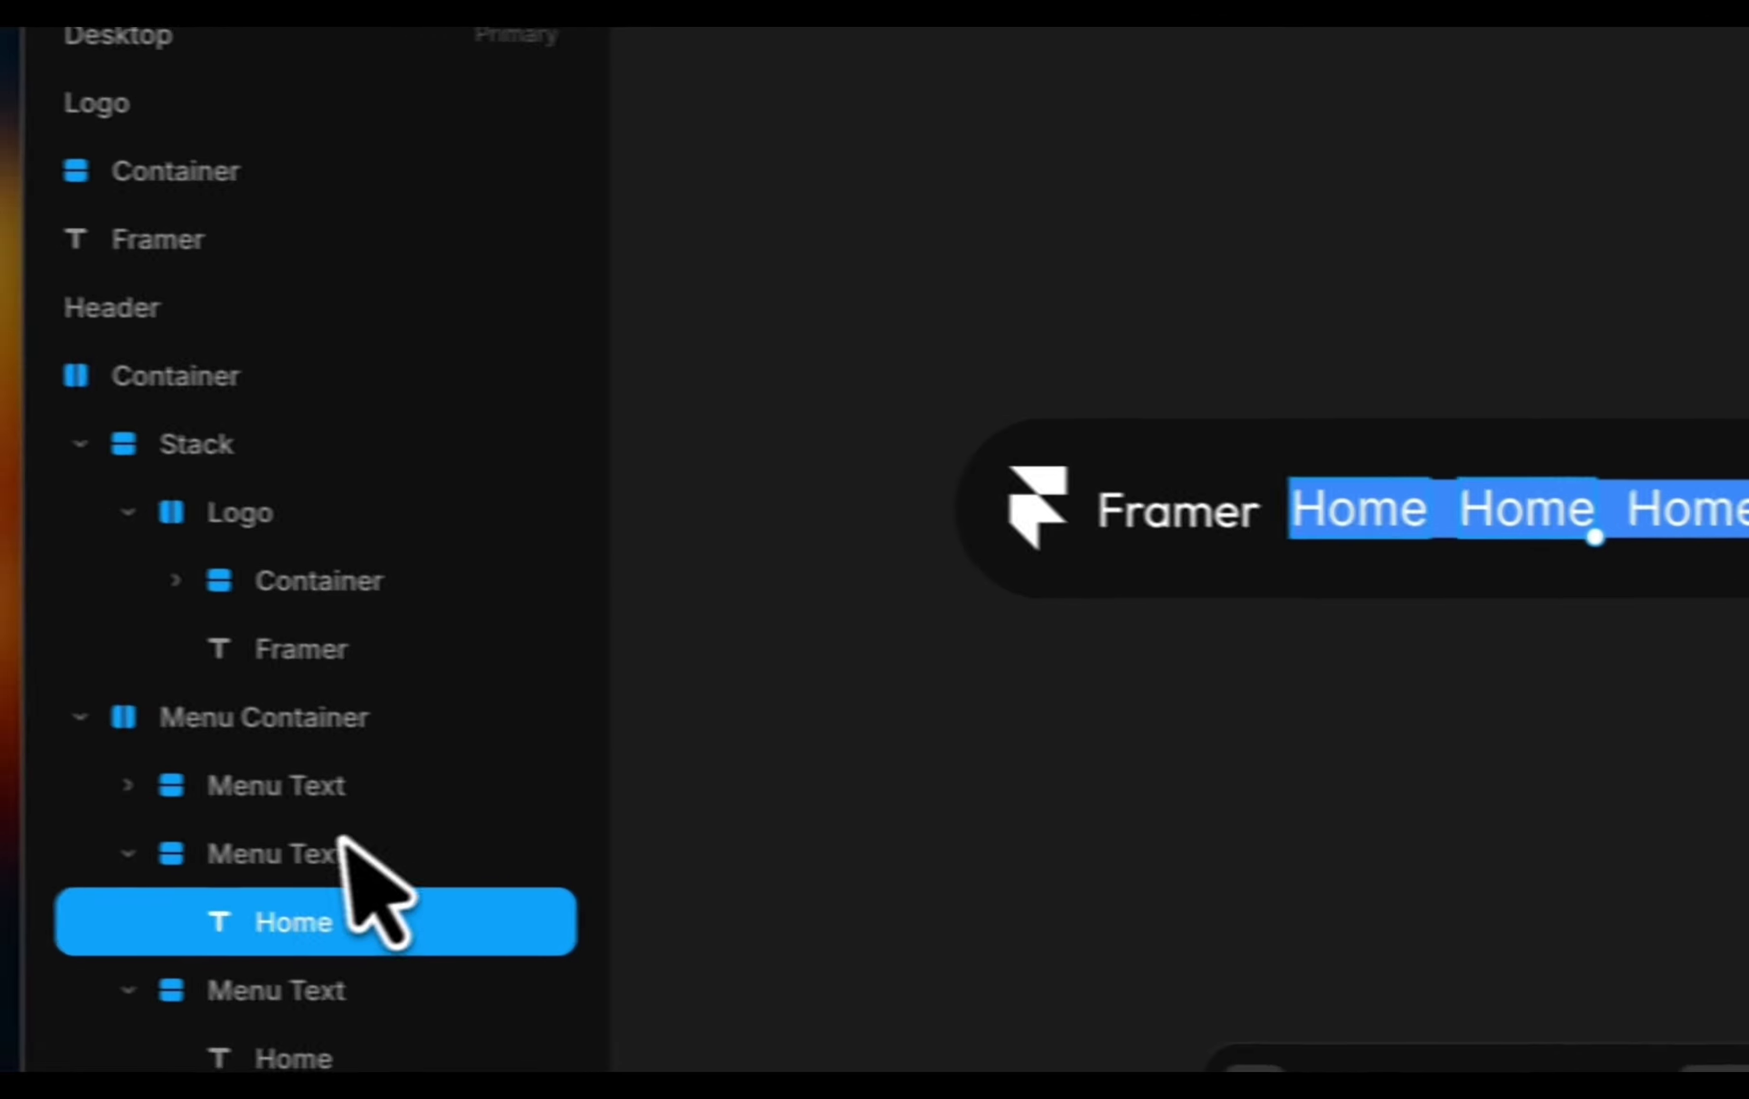
Delete the extra Menu Text copies so that Menu Container holds a single one.
left_click(345, 850)
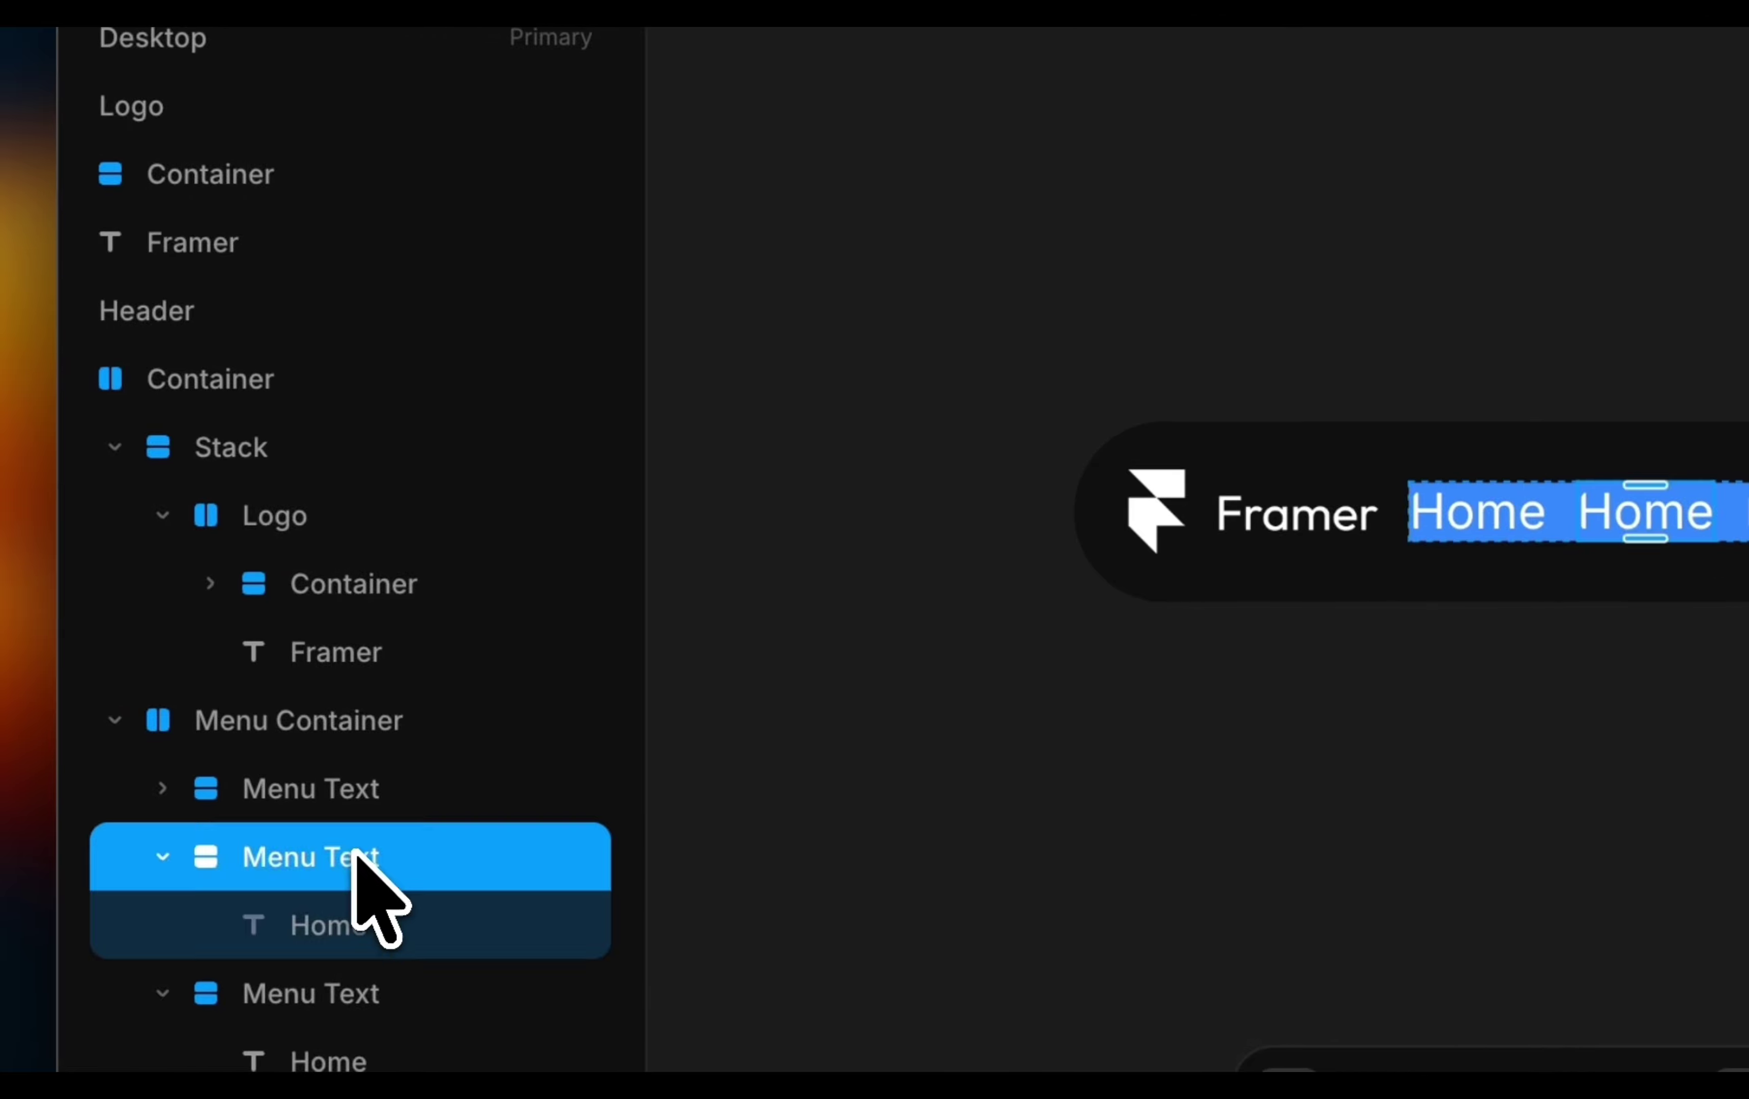
left_click(345, 850)
key("Delete")
Turn the Menu Text stack in Menu Container into a component named Menu Text.
left_click(267, 784)
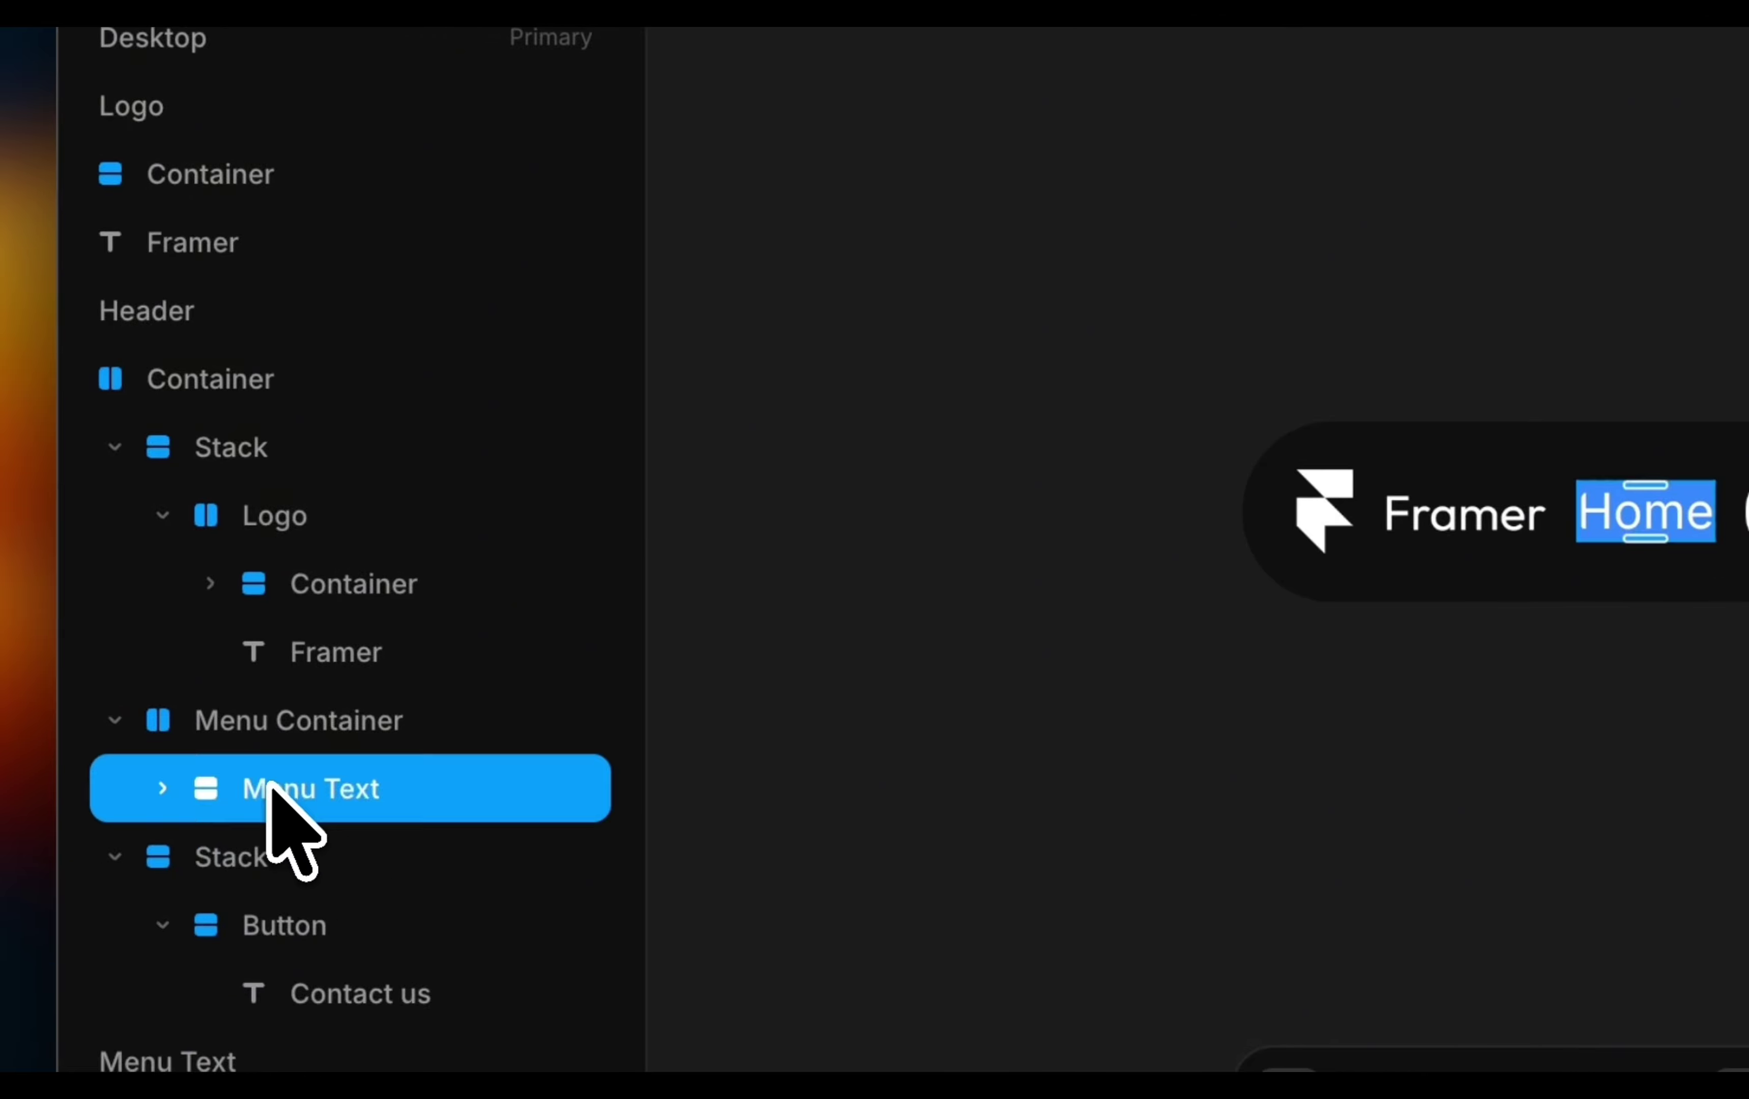
right_click(327, 781)
left_click(276, 727)
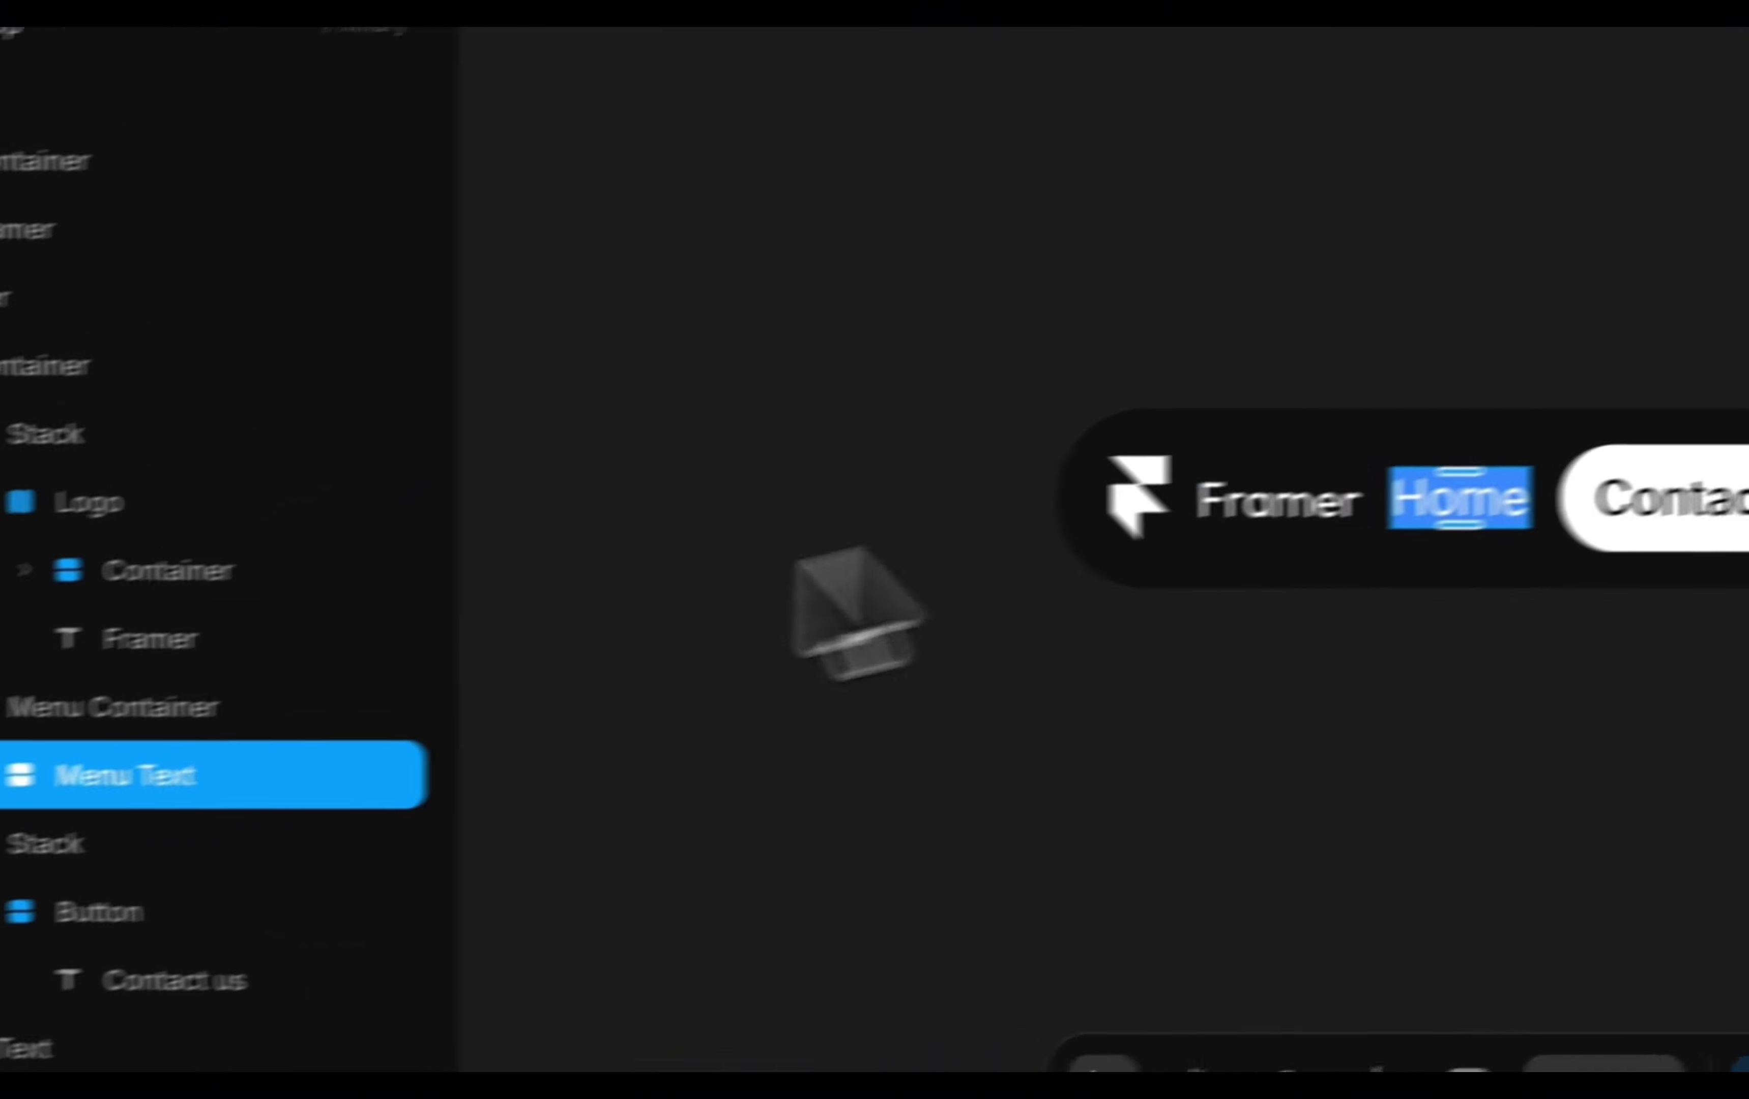
right_click(139, 777)
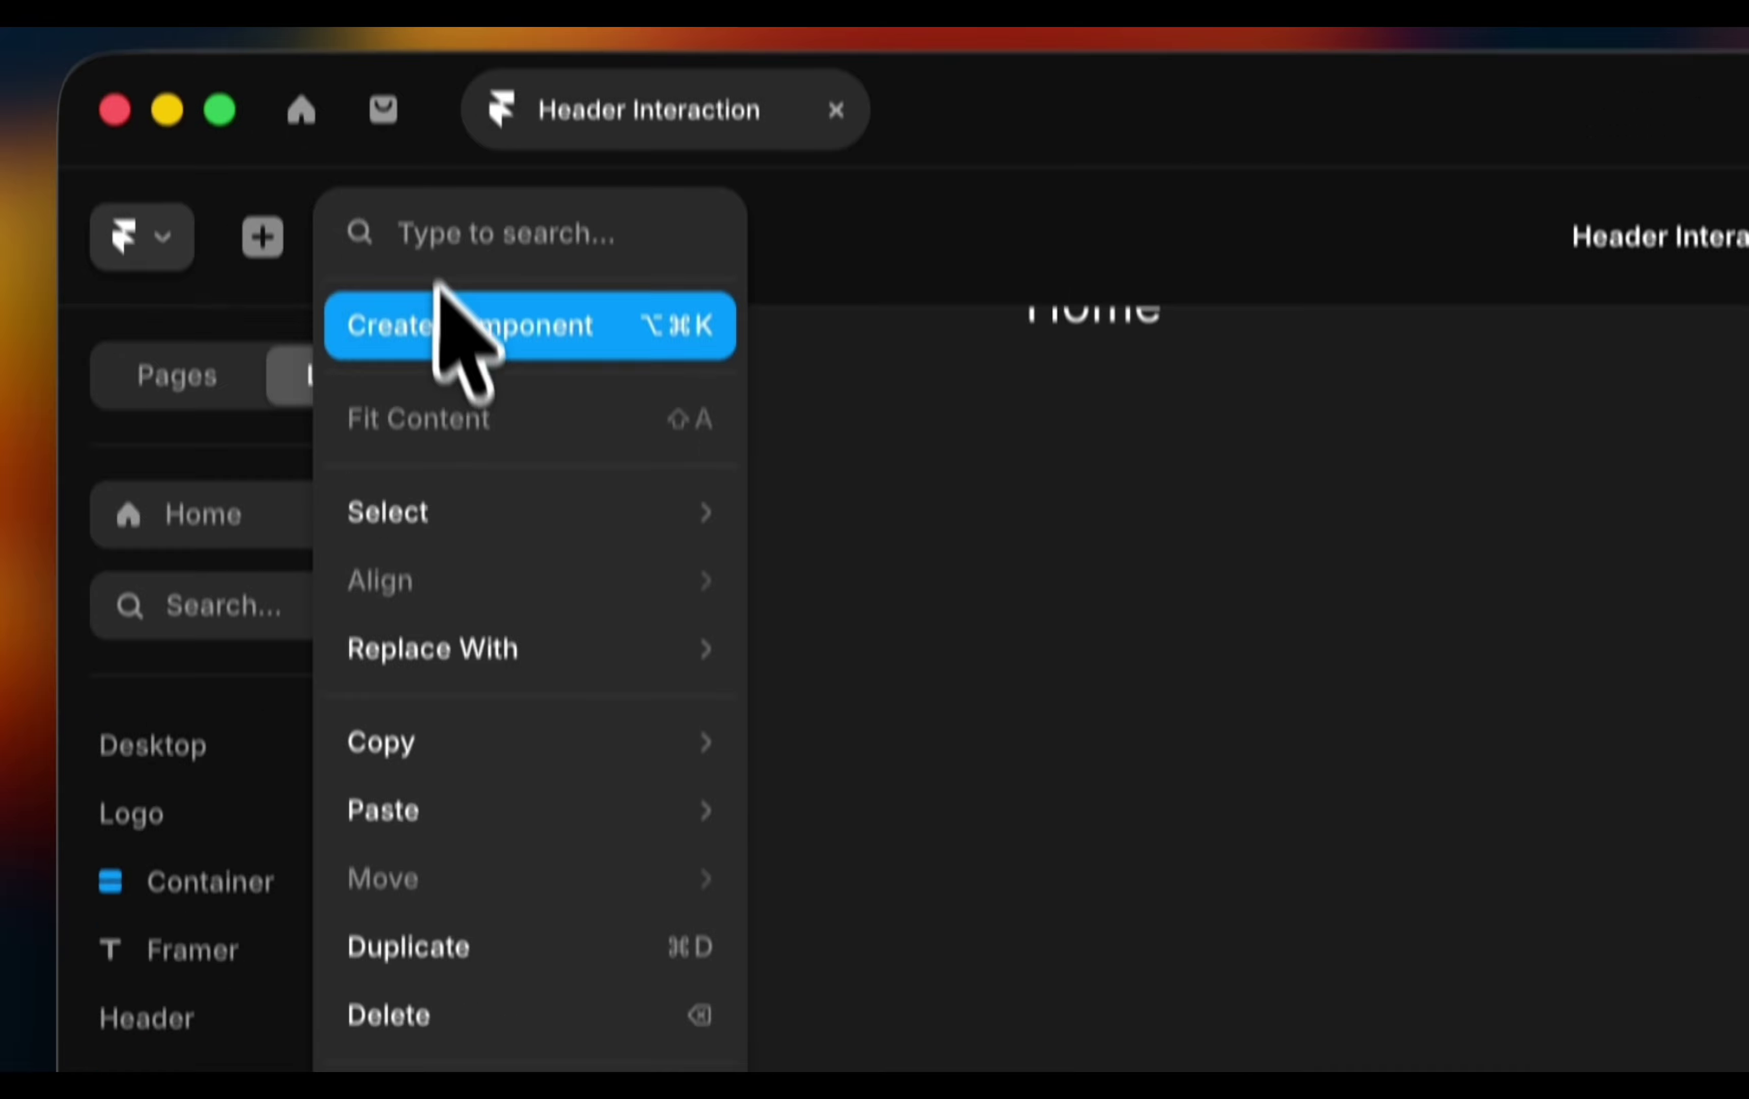
left_click(472, 330)
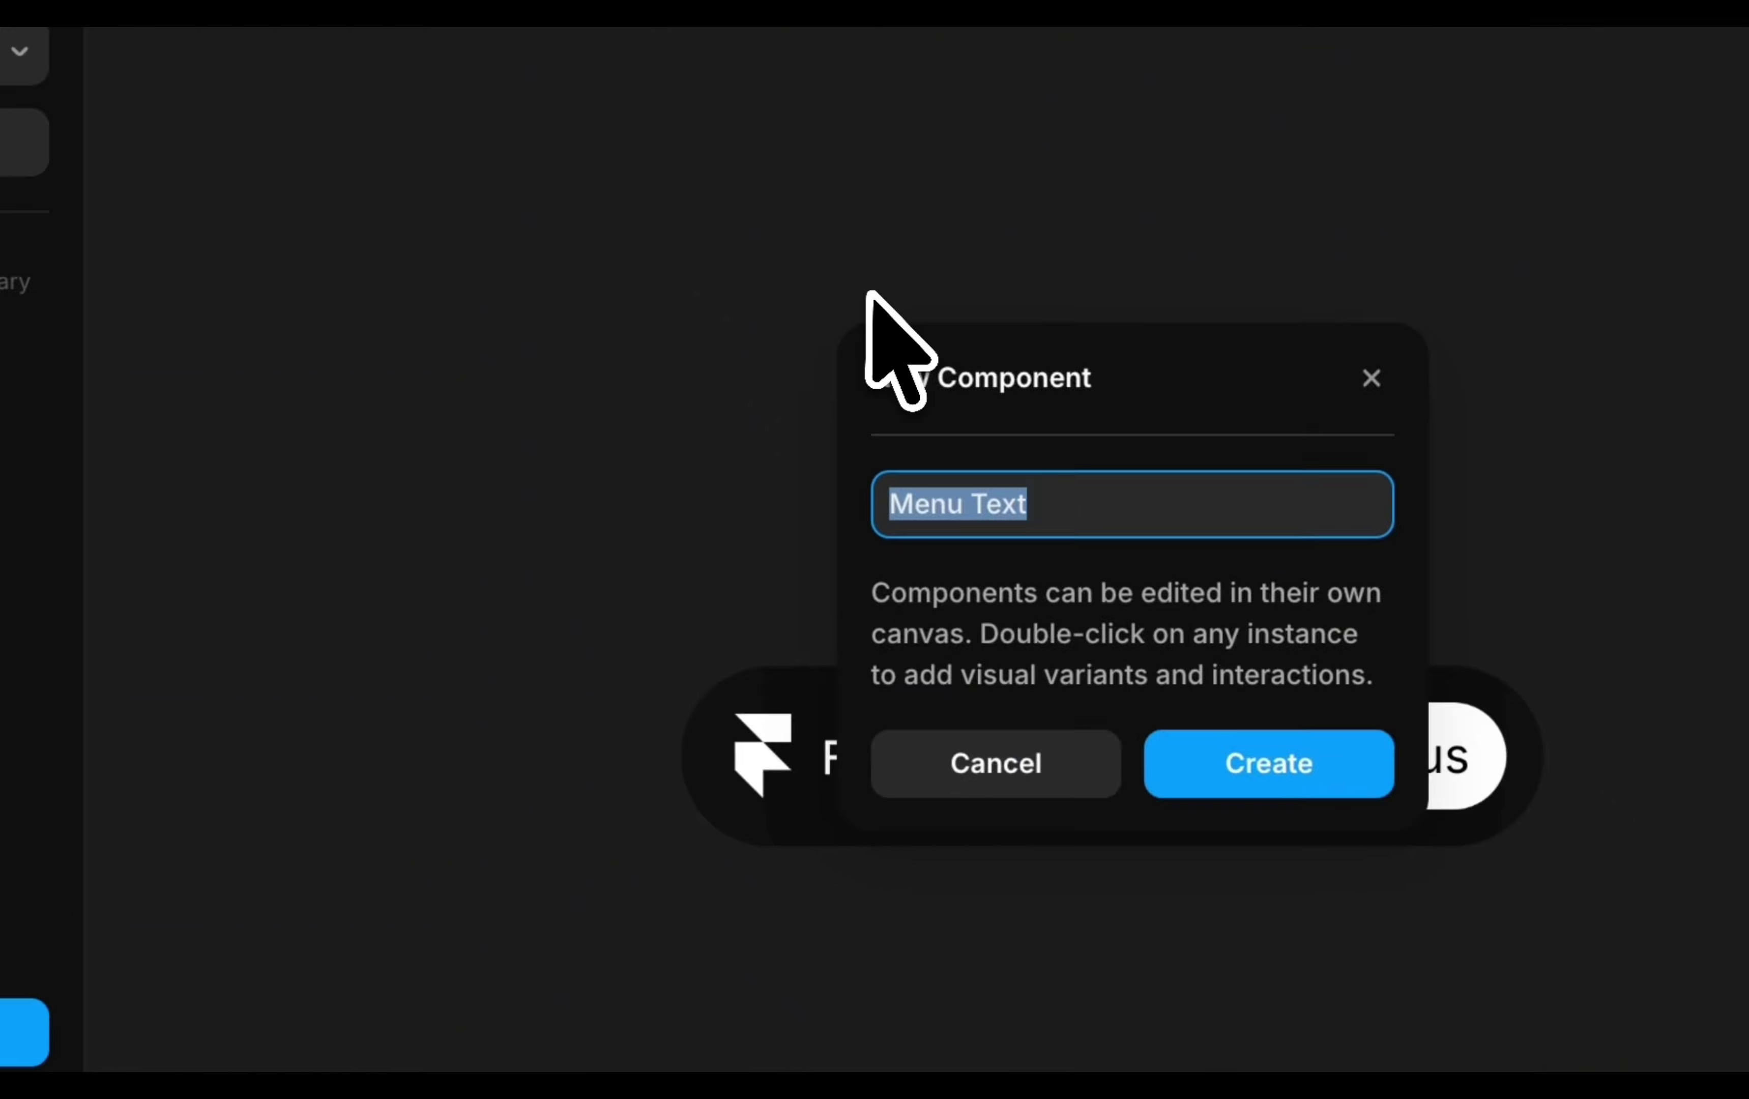
key("Return")
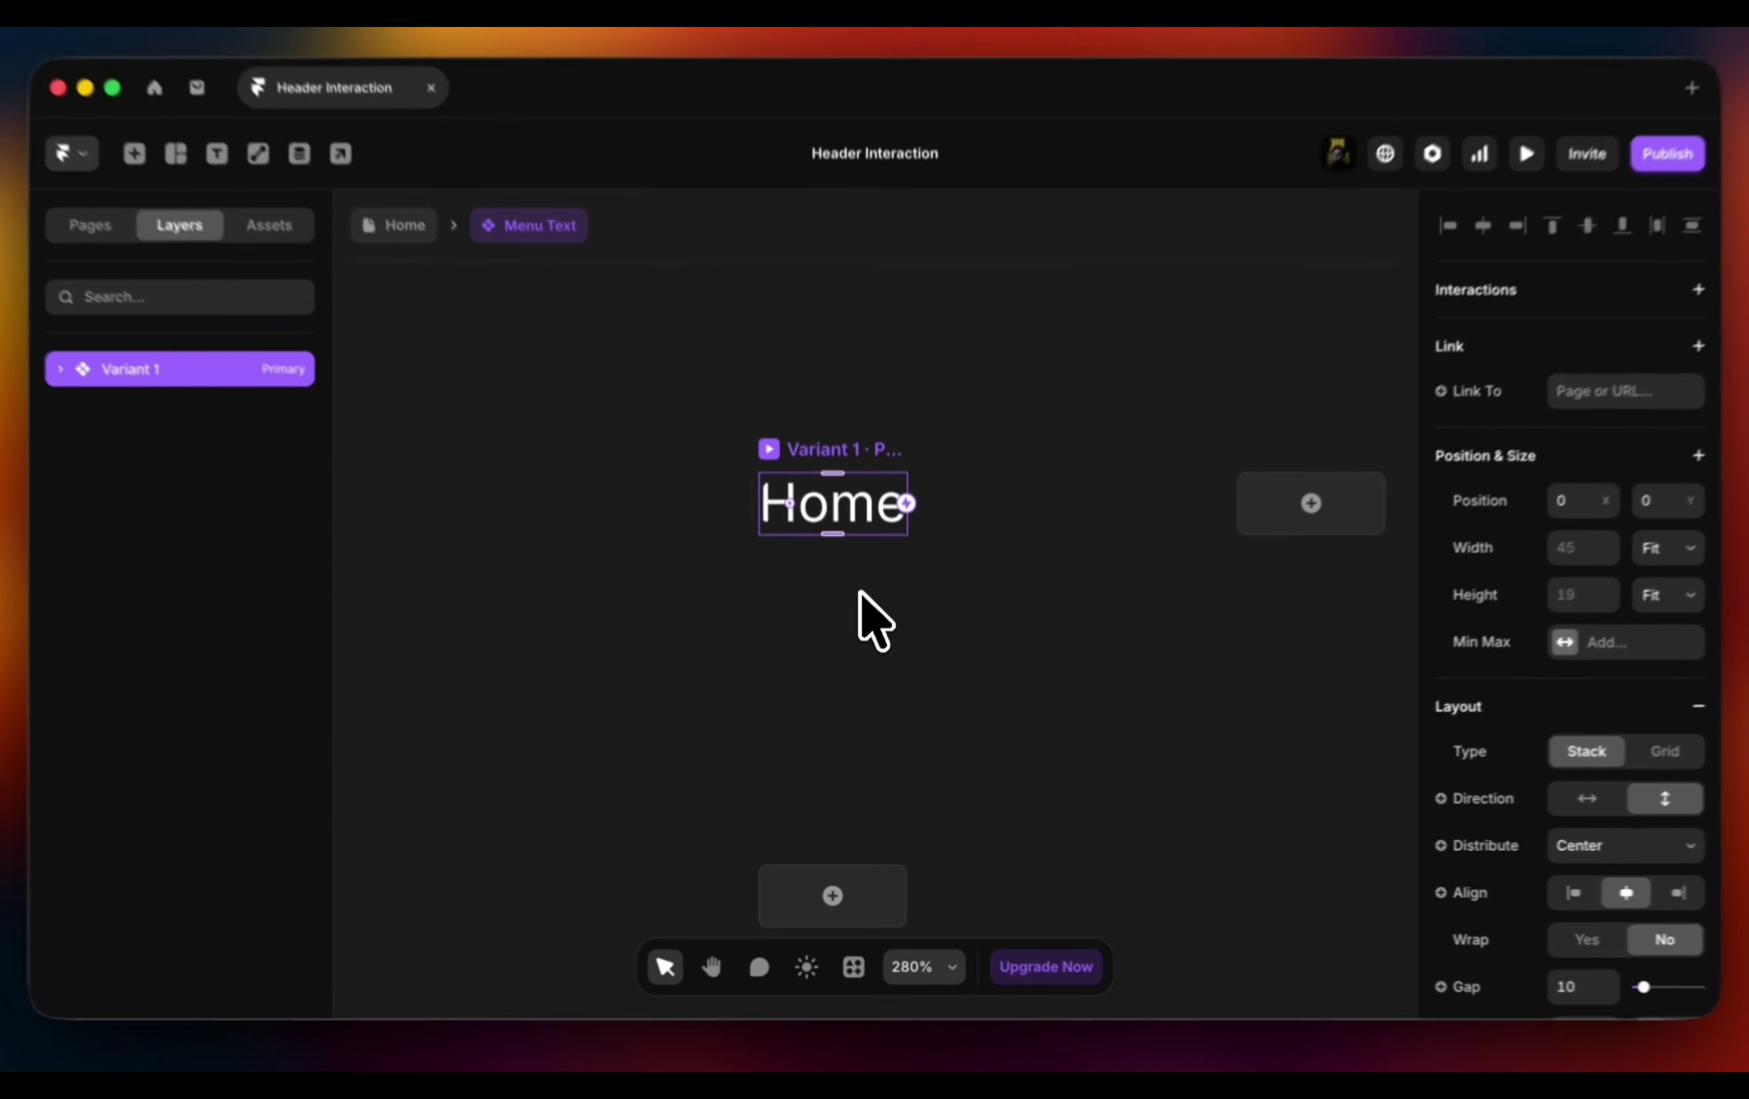
Set Variant 1's padding individually to 8 for top and bottom and 12 for right and left.
scroll(1605, 748, "down", 5)
scroll(1554, 809, "down", 2)
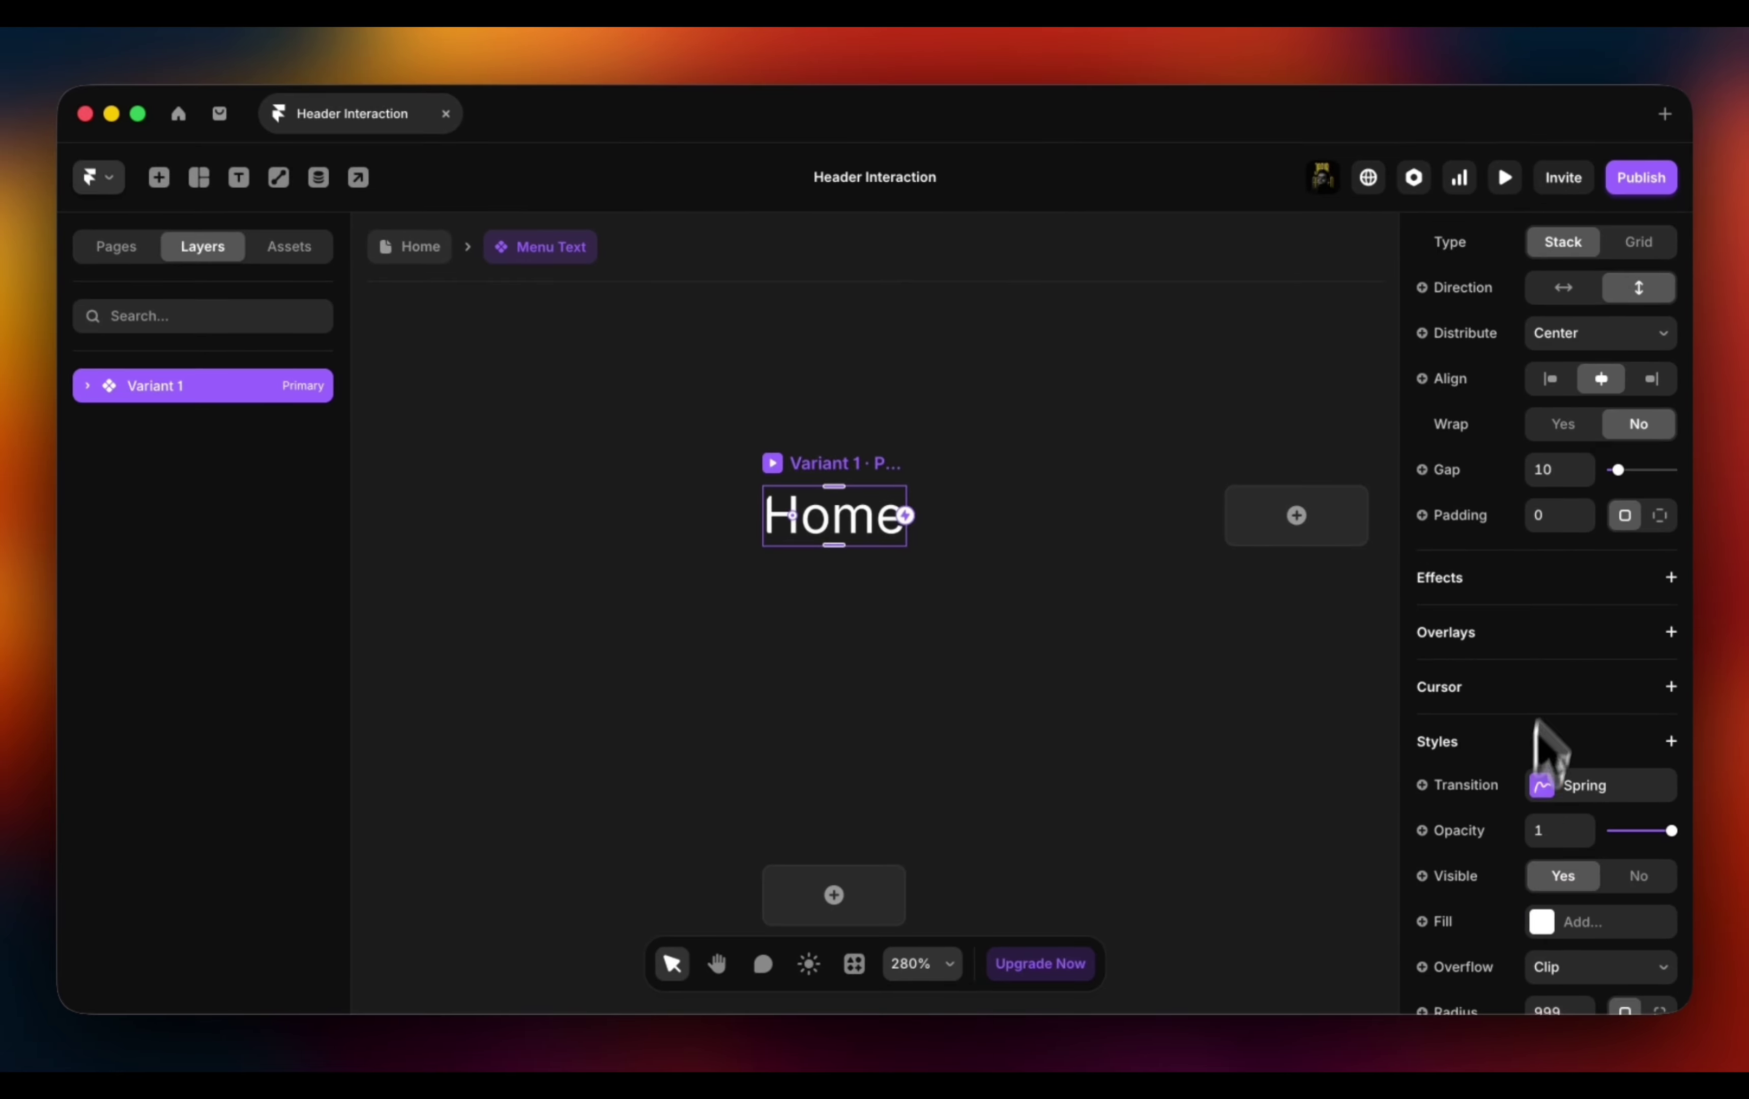
left_click(1549, 515)
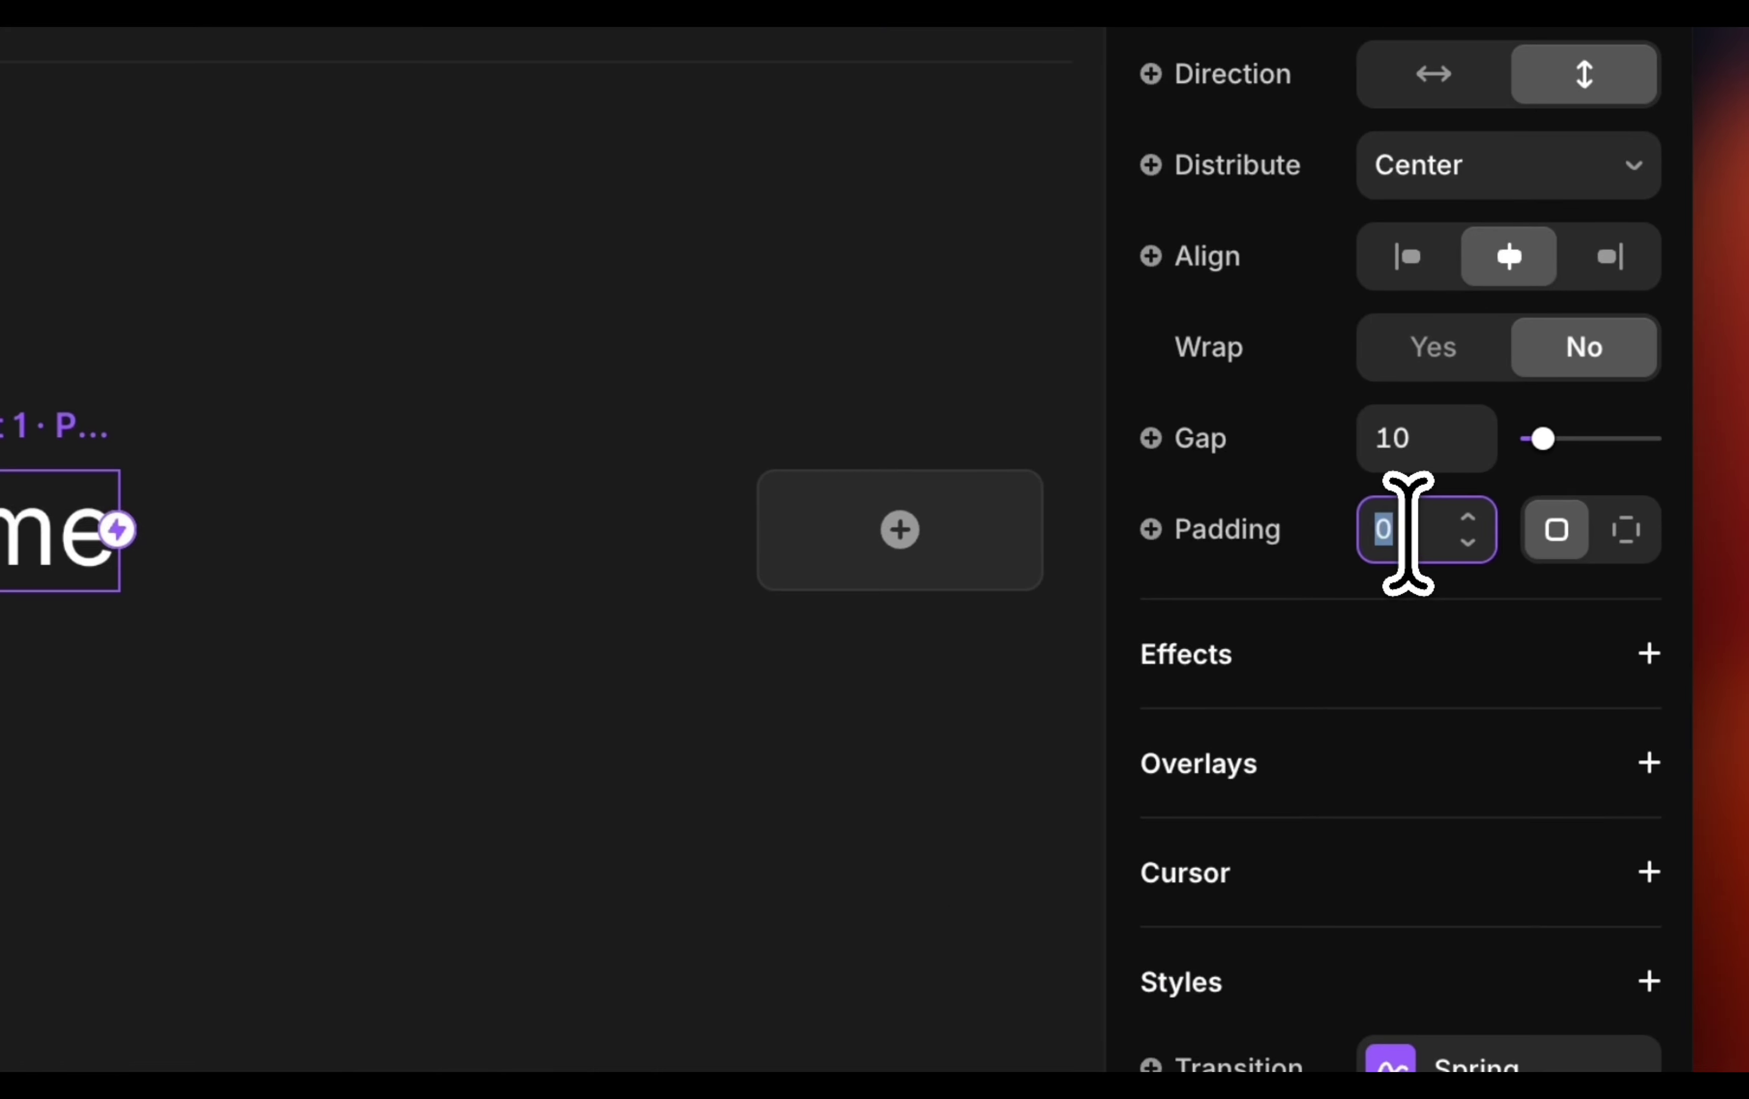
left_click(1613, 530)
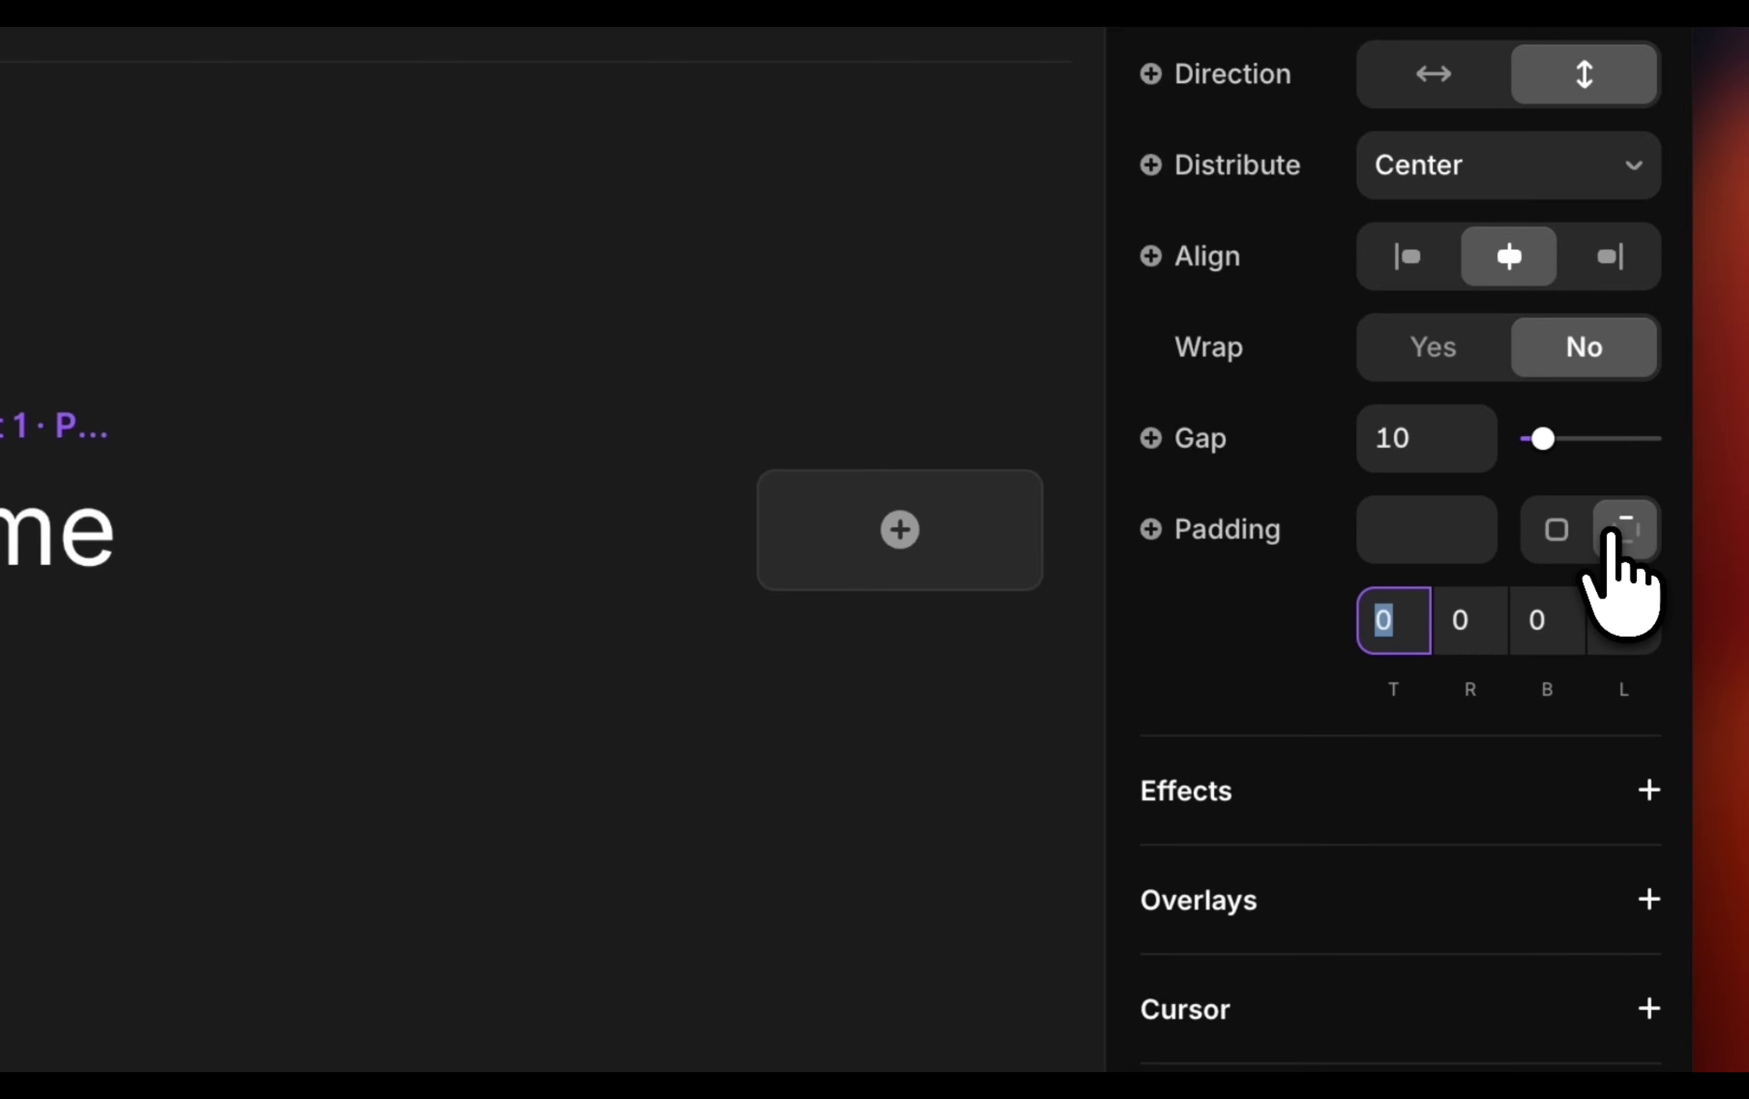
type("10")
key("Tab")
key("Tab")
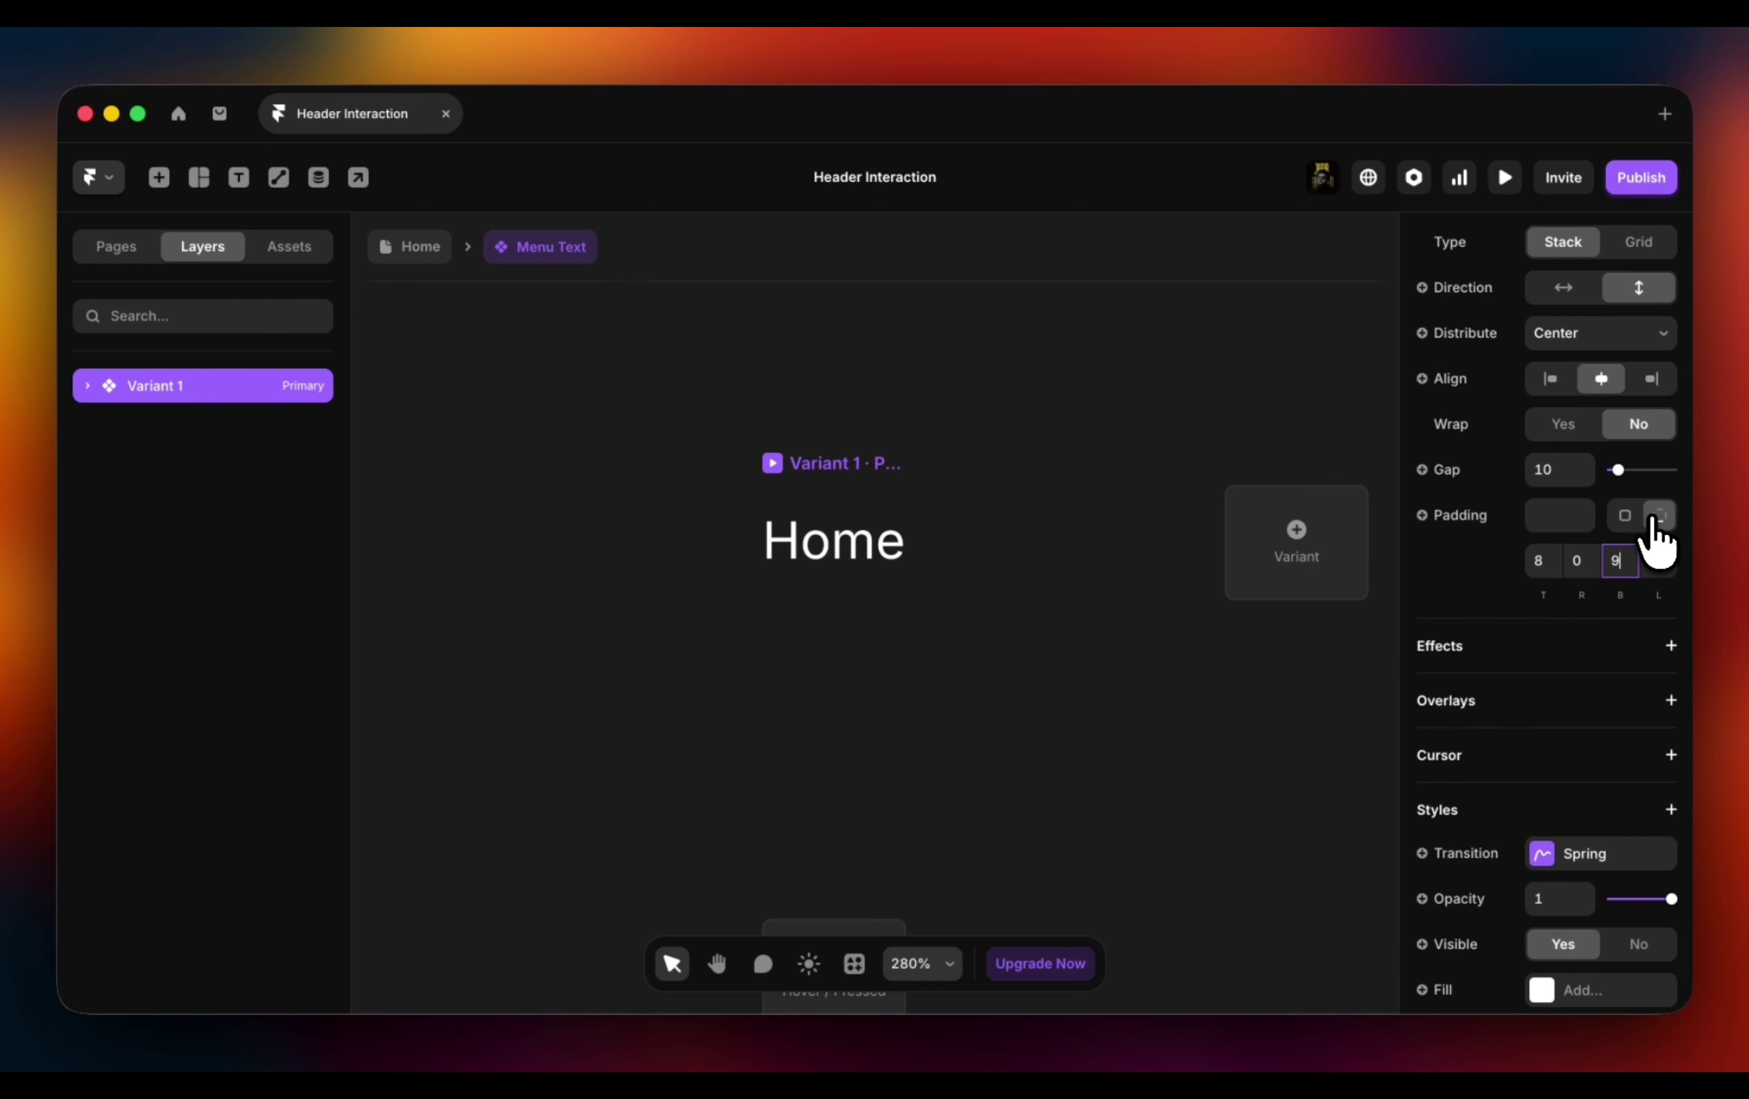
type("8")
left_click(1584, 560)
type("12")
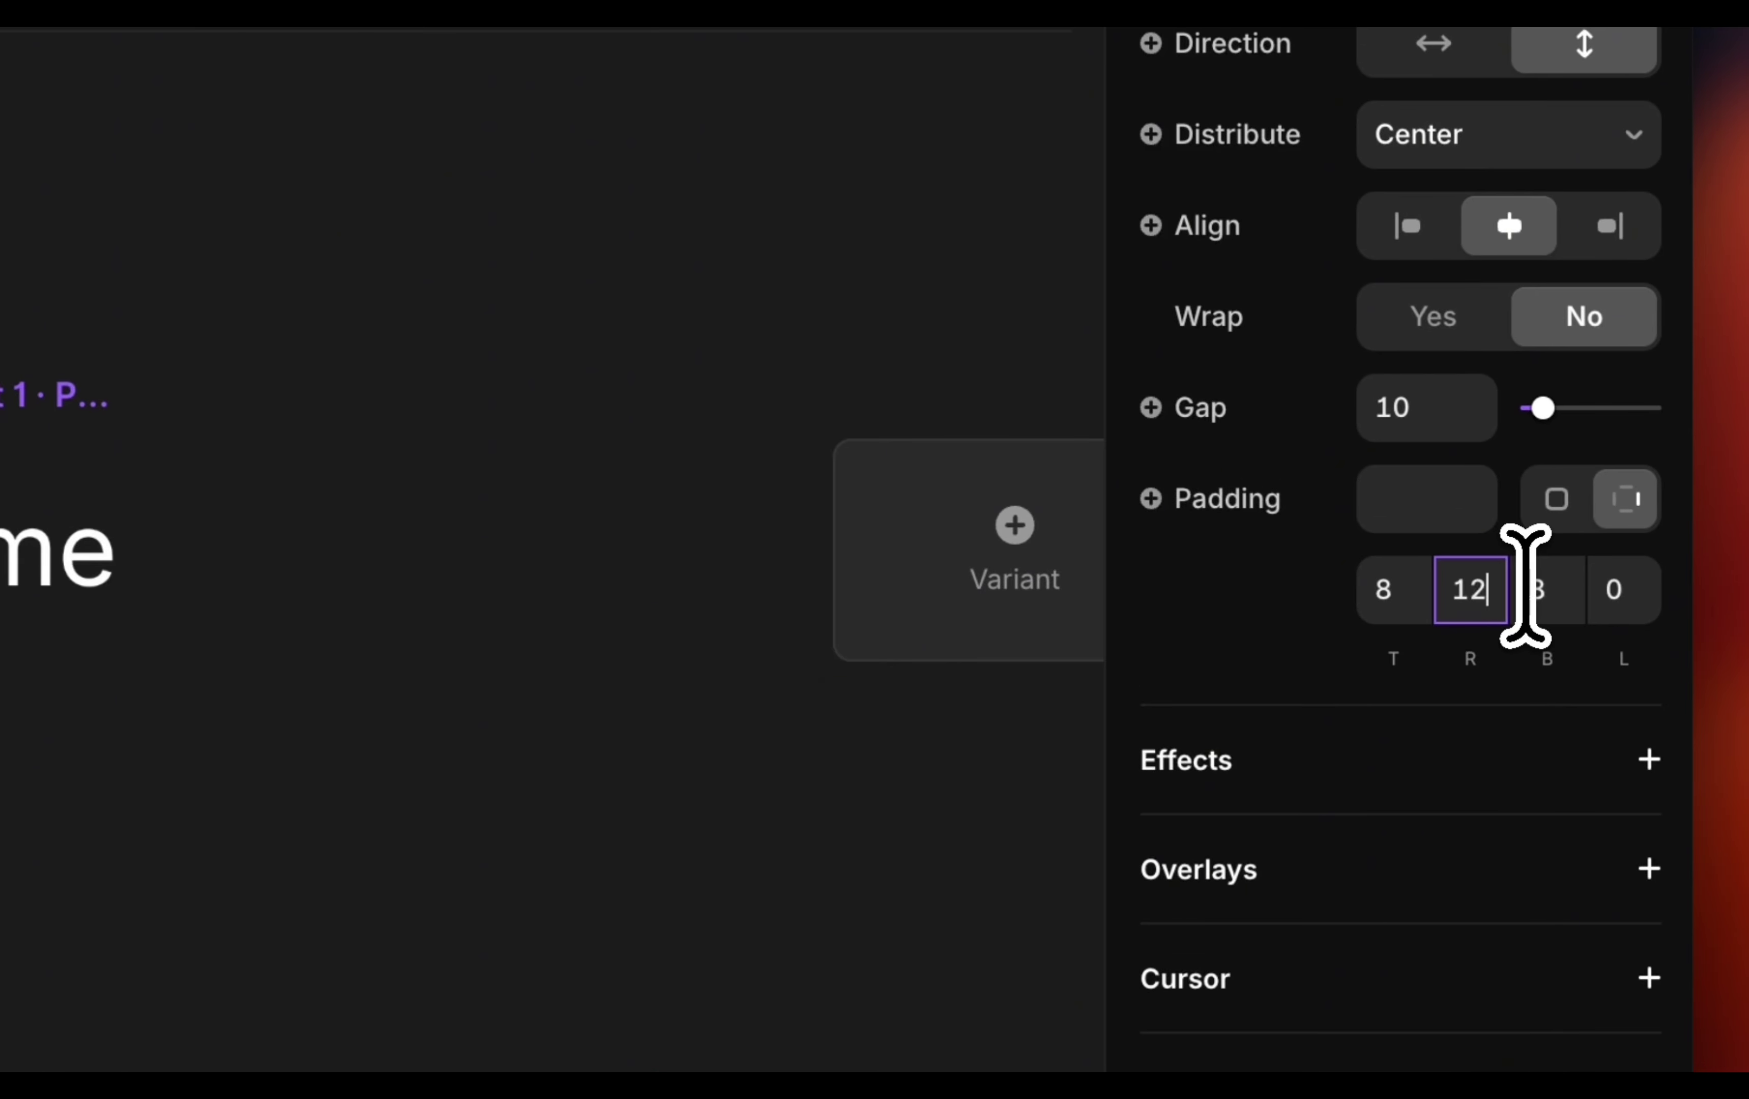
type("12")
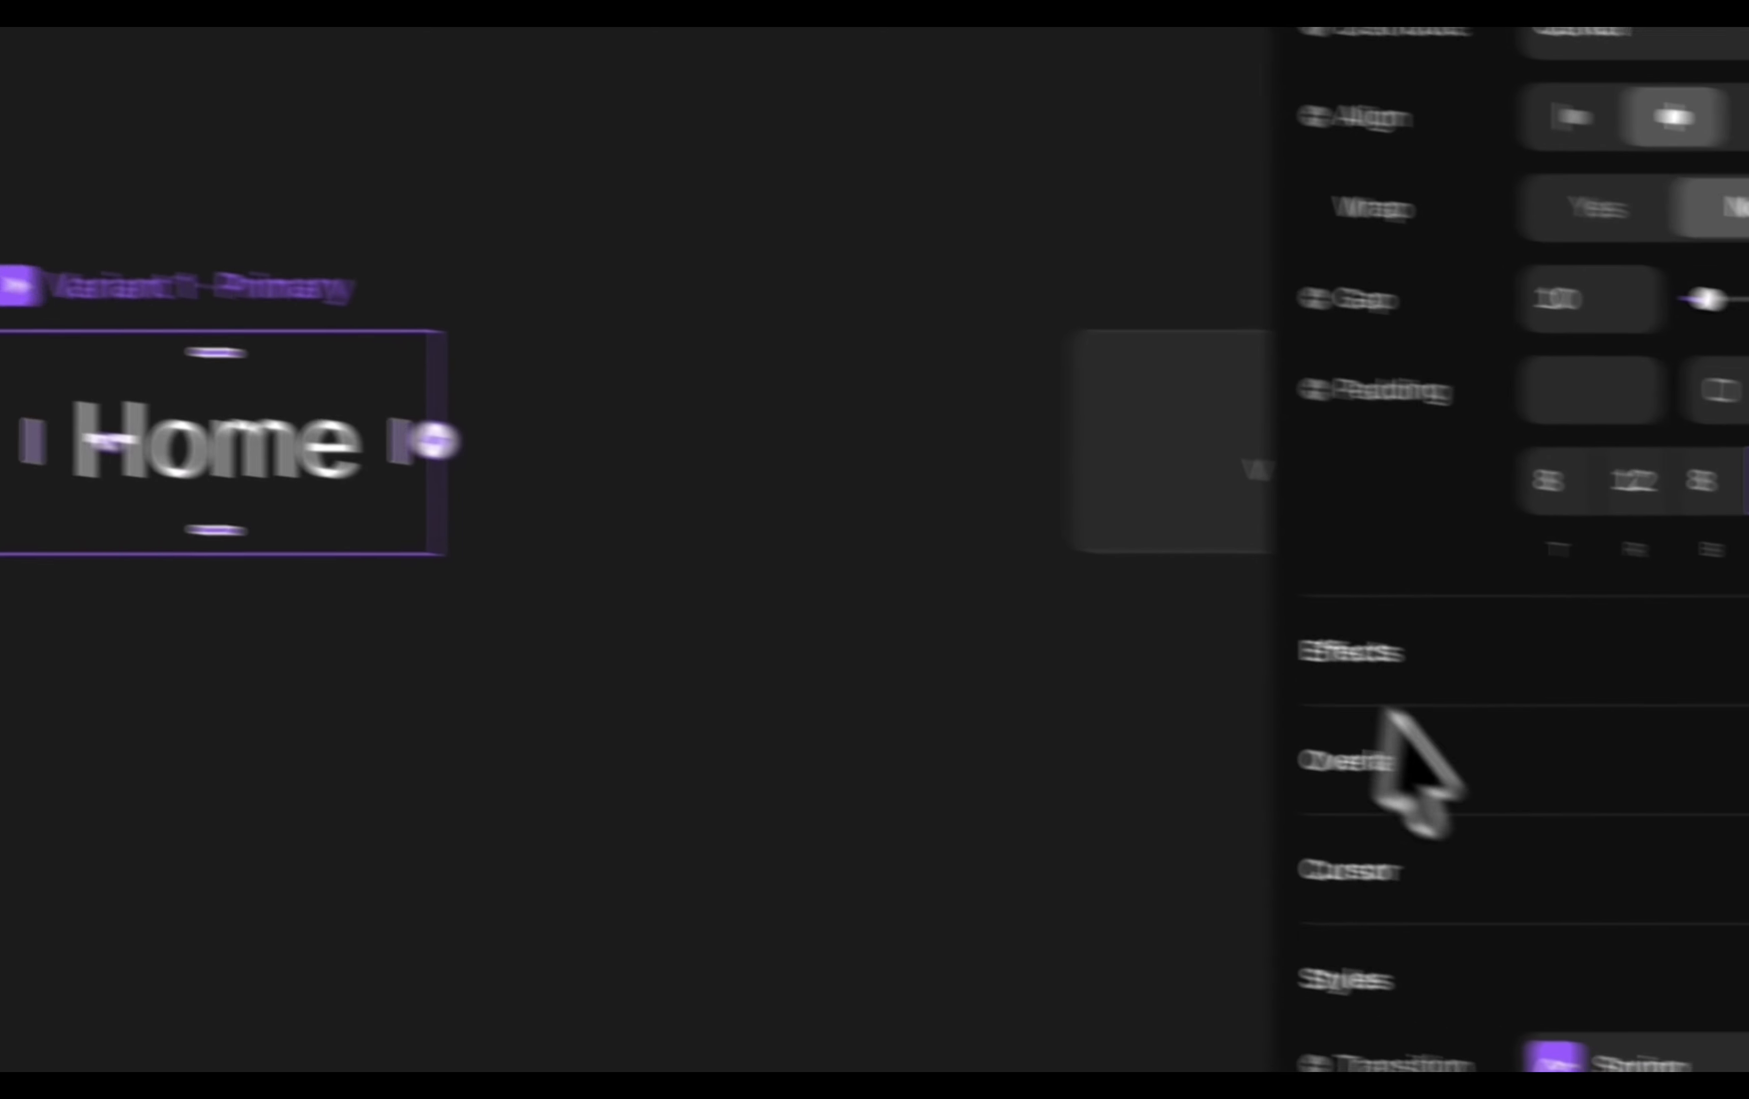
Try a red FF0000 fill on Variant 1 and remove it again.
scroll(1420, 784, "down", 10)
right_click(1398, 396)
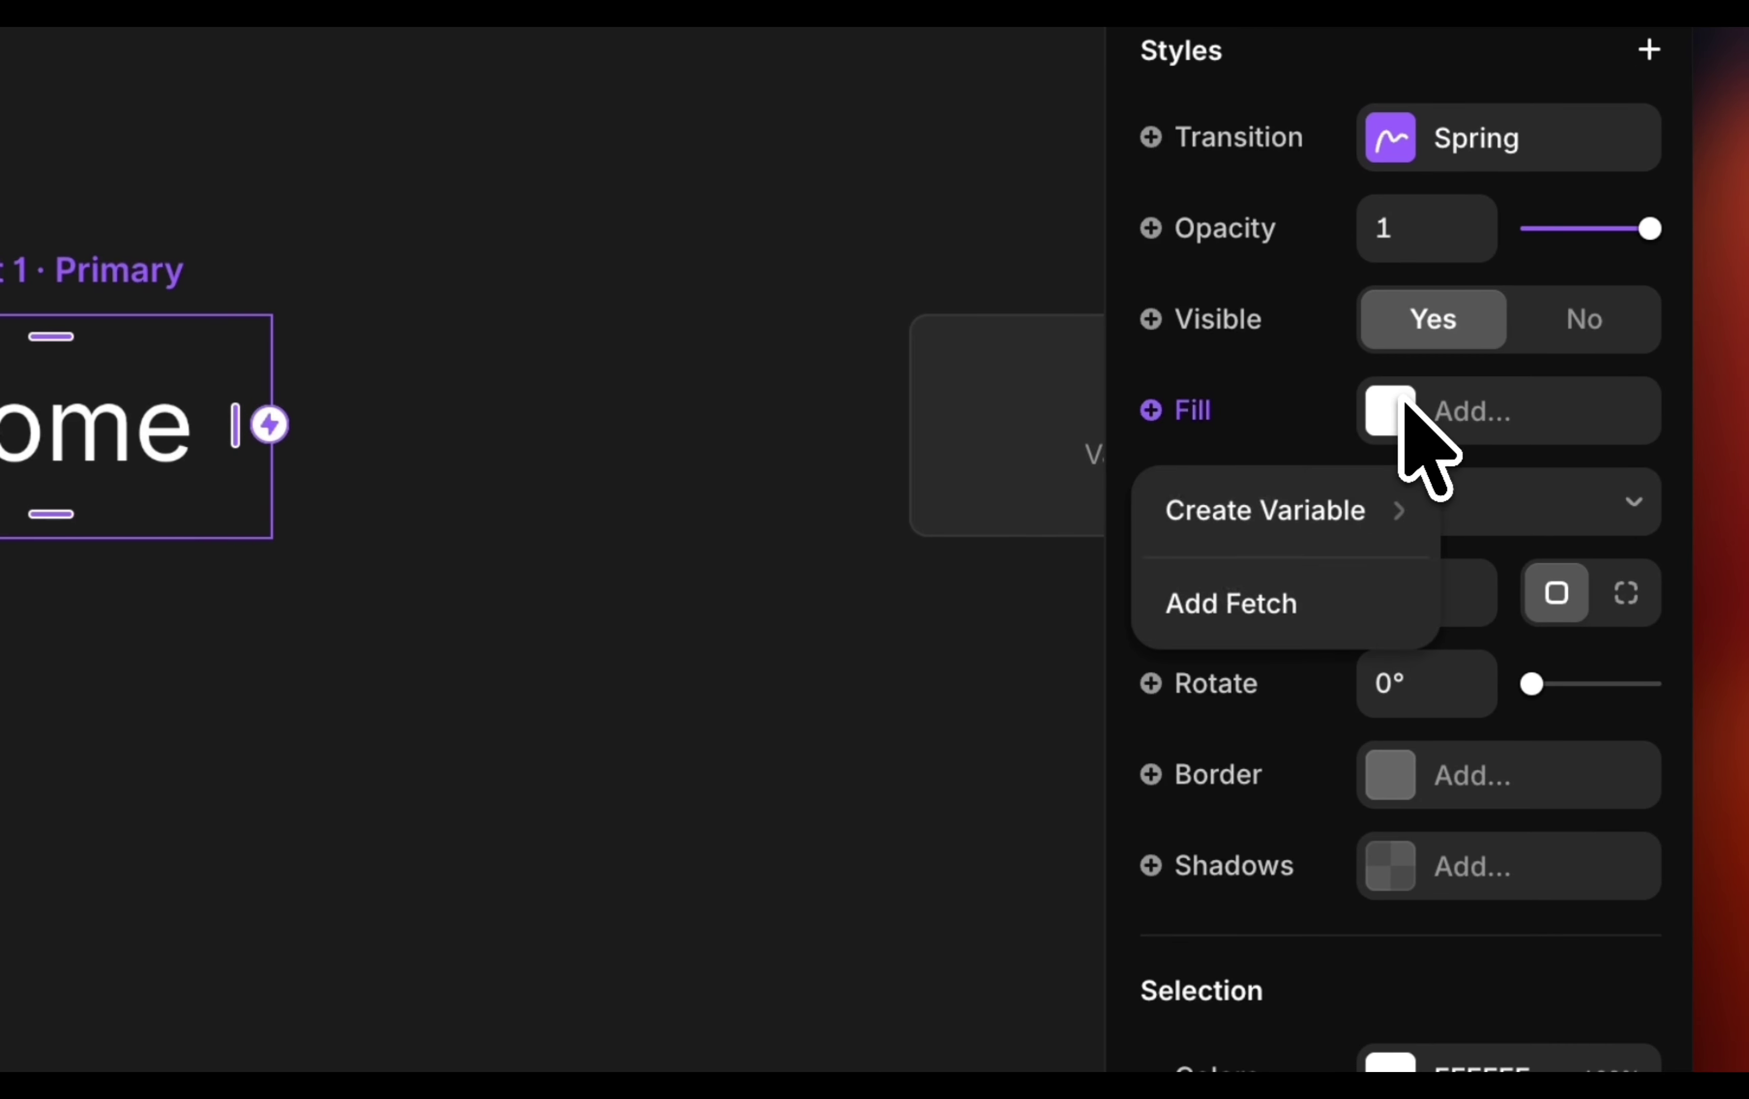
left_click(1398, 397)
left_click(1398, 396)
left_click_drag(1017, 610, 1073, 546)
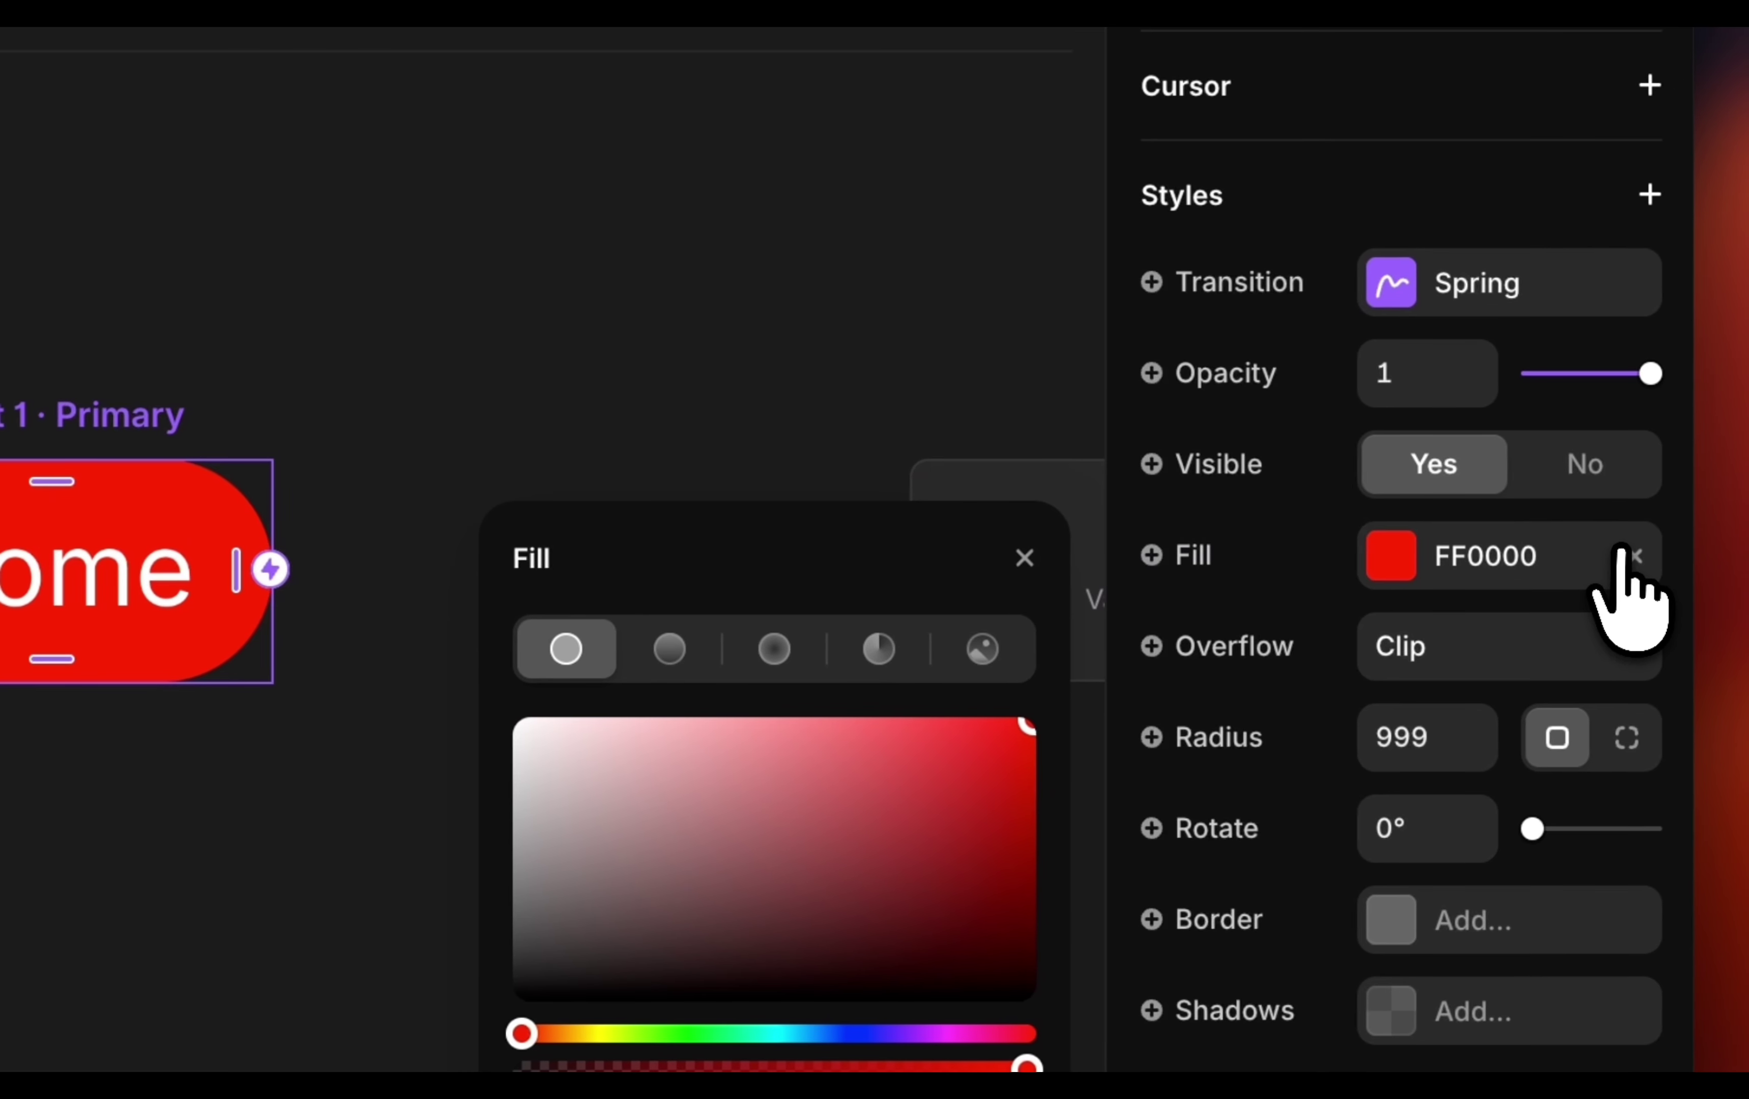
left_click(1732, 536)
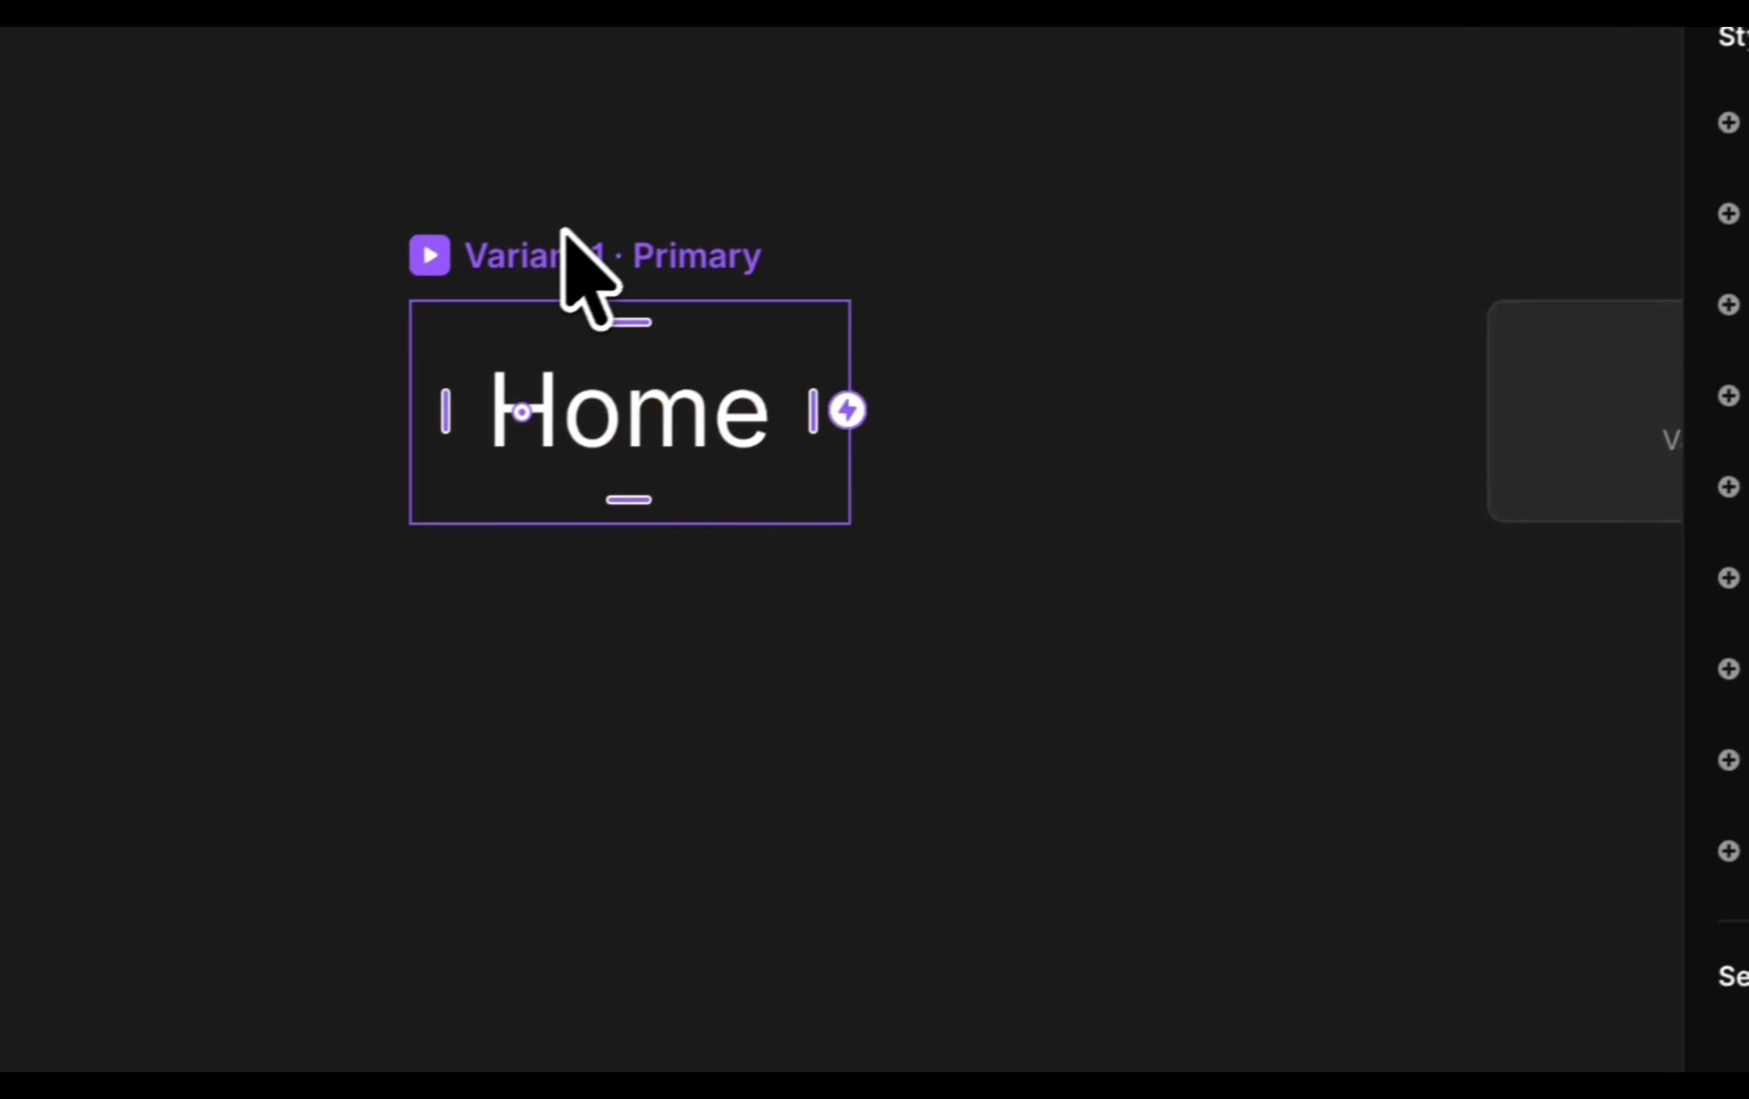
Add a Hover state to Variant 1 of the Menu Text component.
scroll(565, 378, "down", 3)
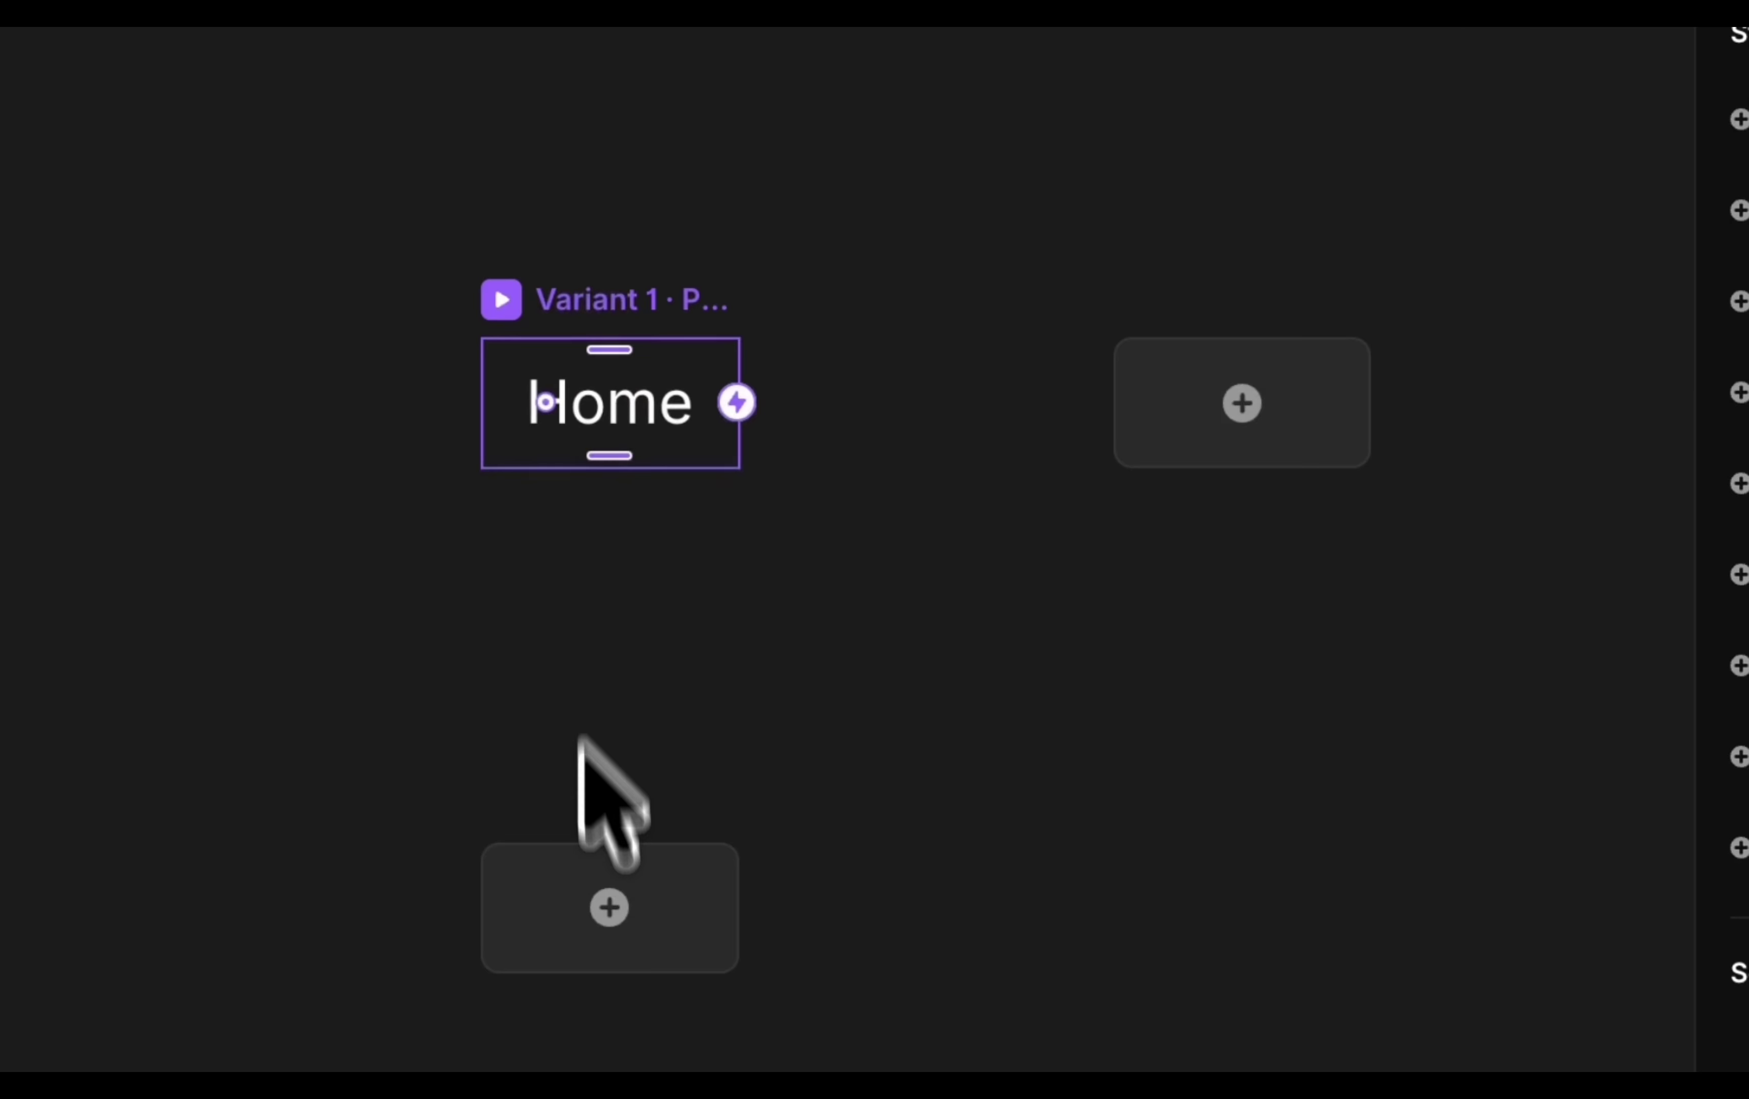
left_click(608, 906)
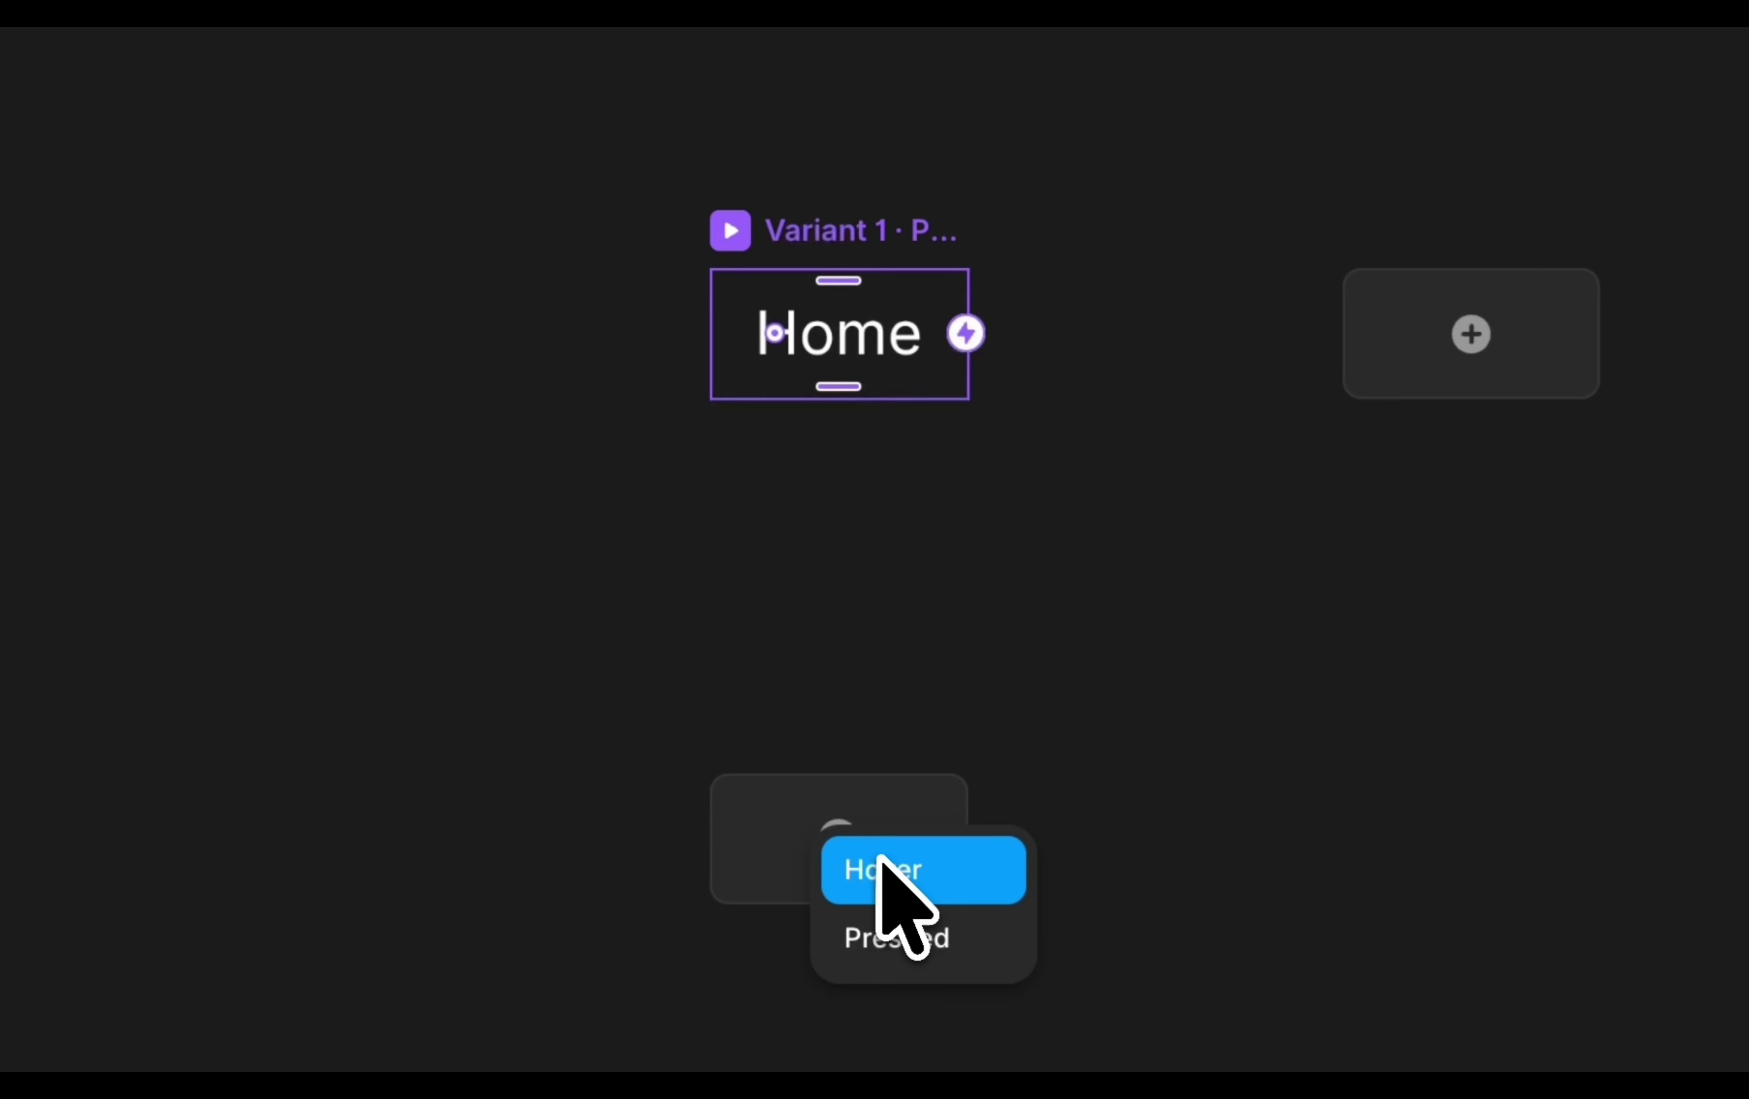
left_click(883, 868)
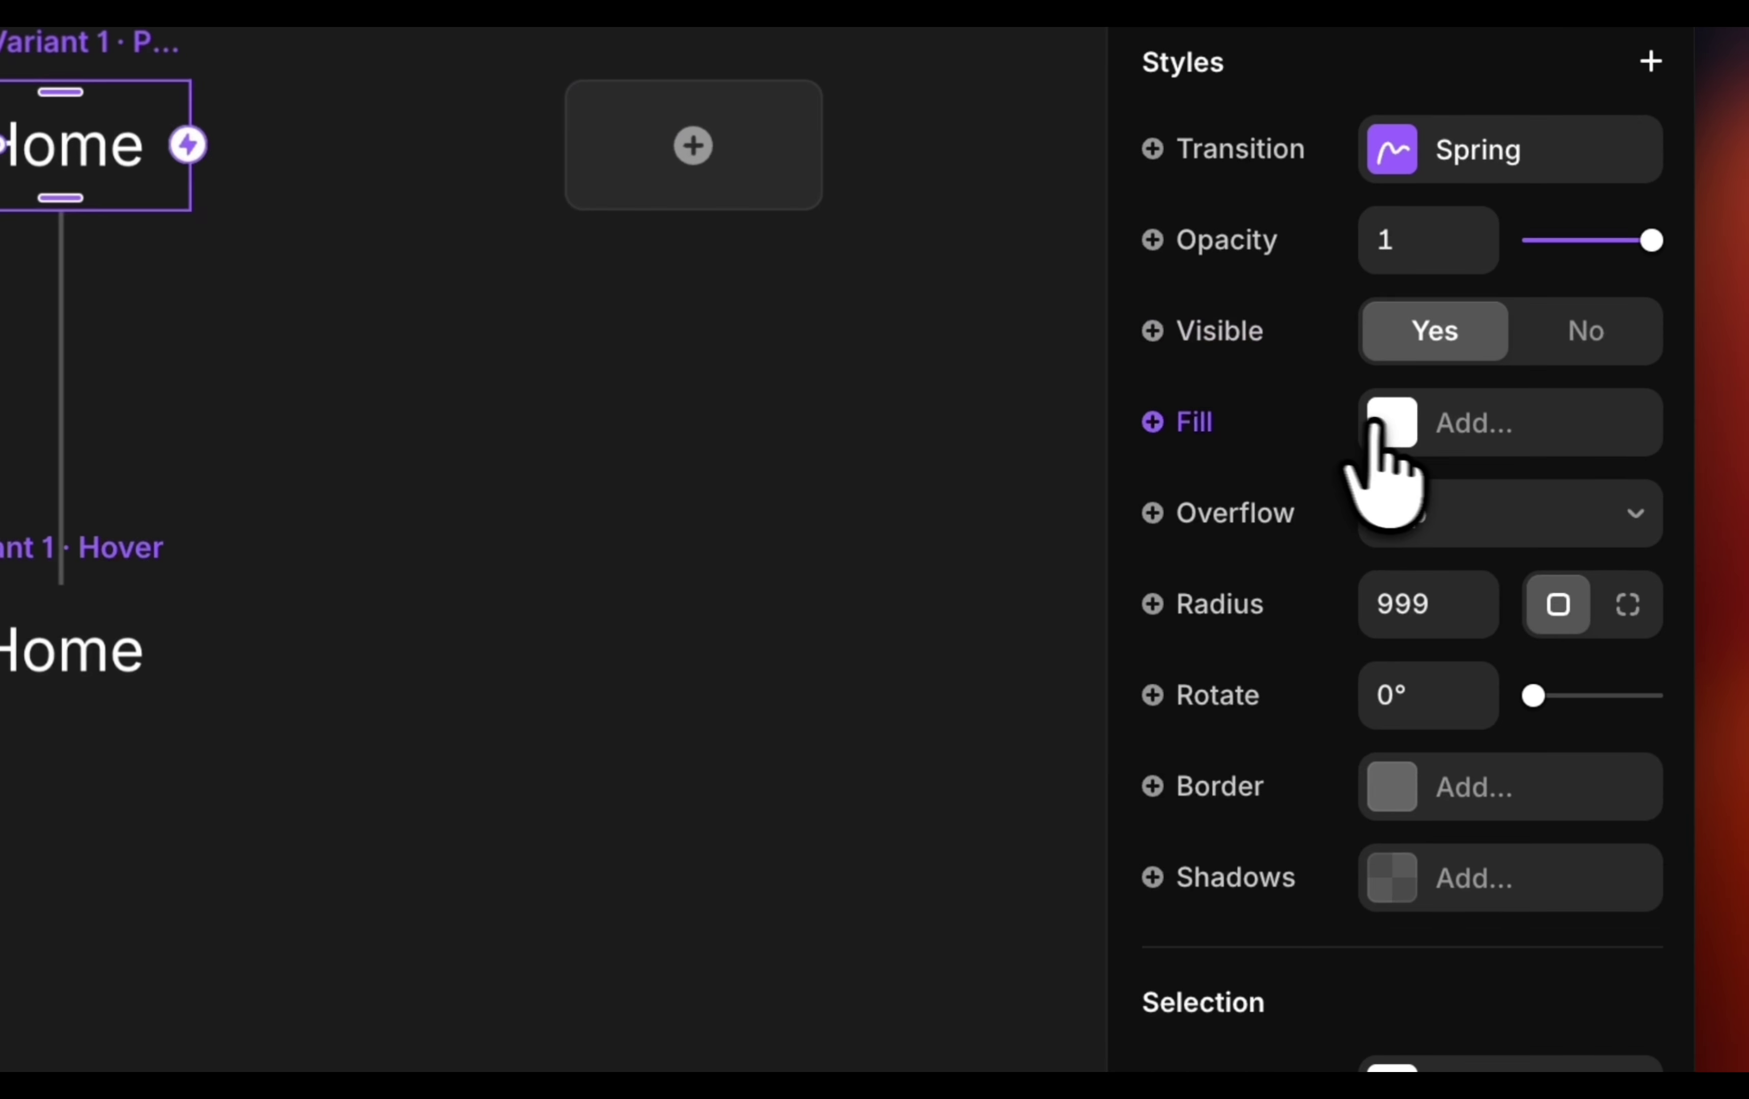
Give Variant 1 a linear gradient fill running from white FFFFFF to a fully transparent grey.
left_click(1375, 425)
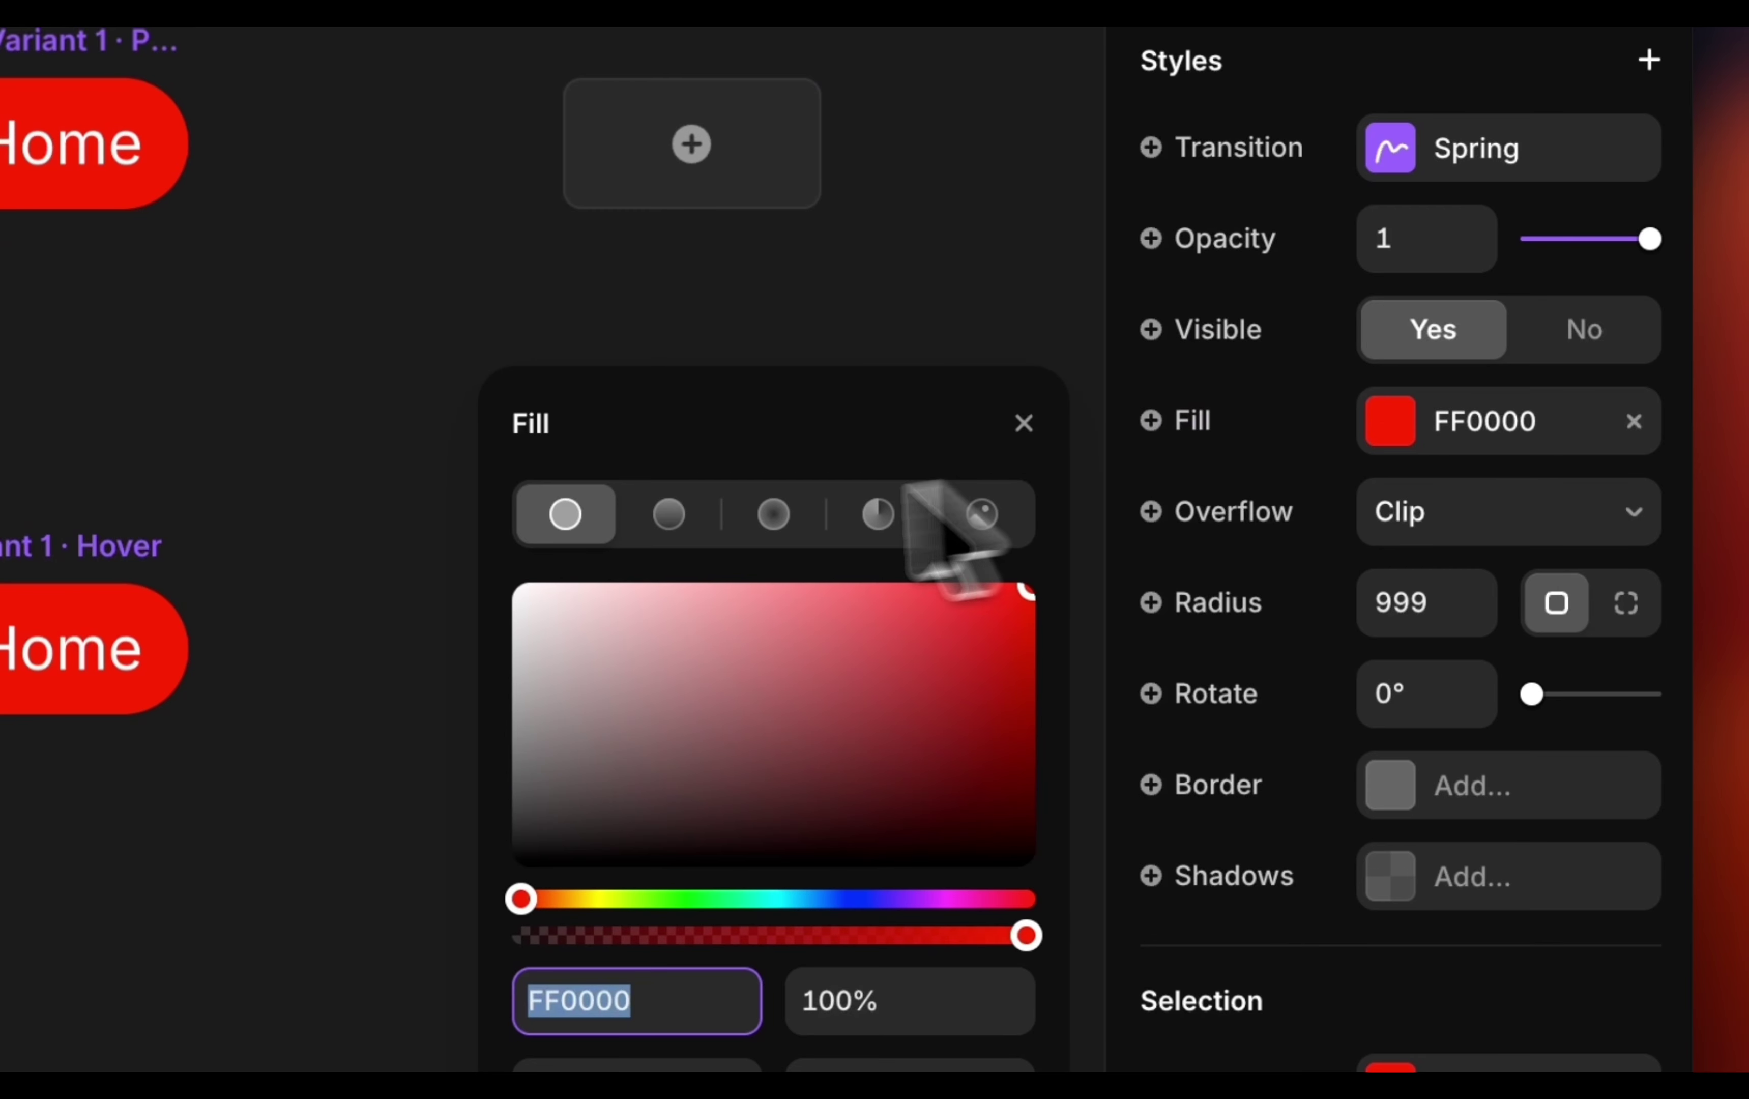
left_click(669, 514)
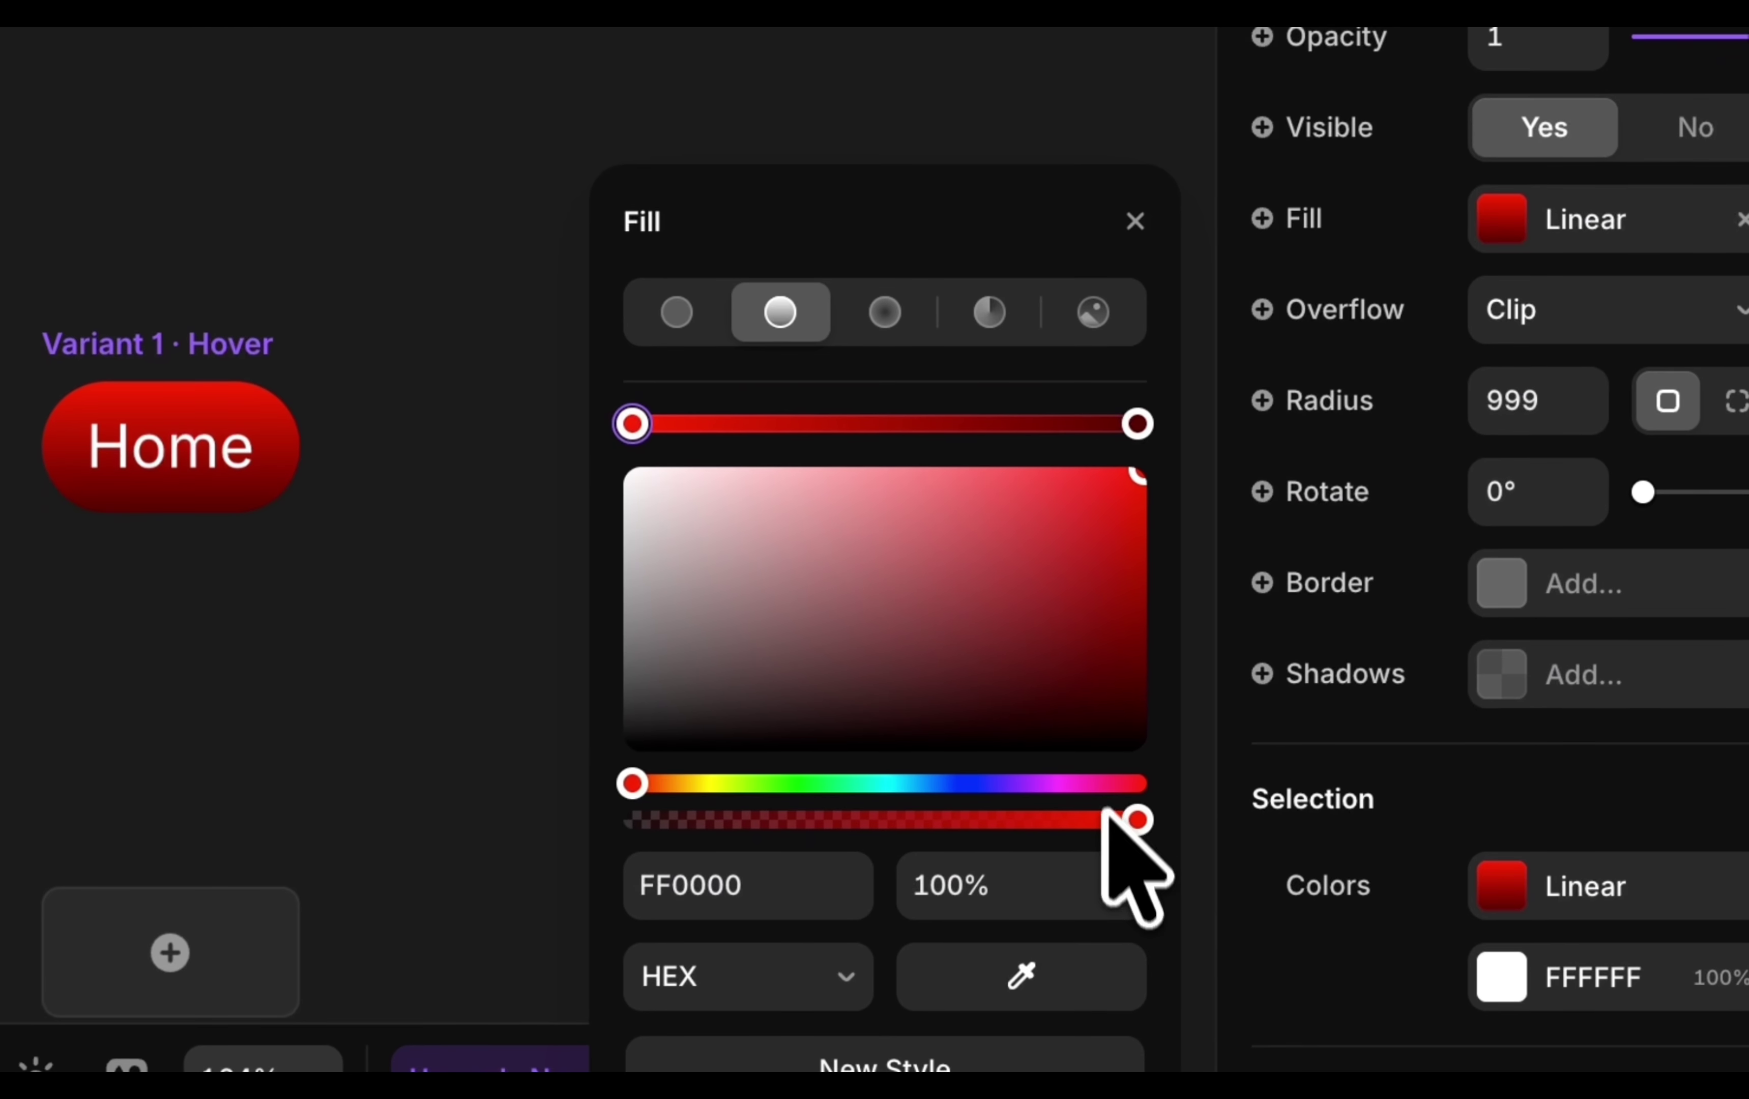
left_click_drag(689, 781, 371, 577)
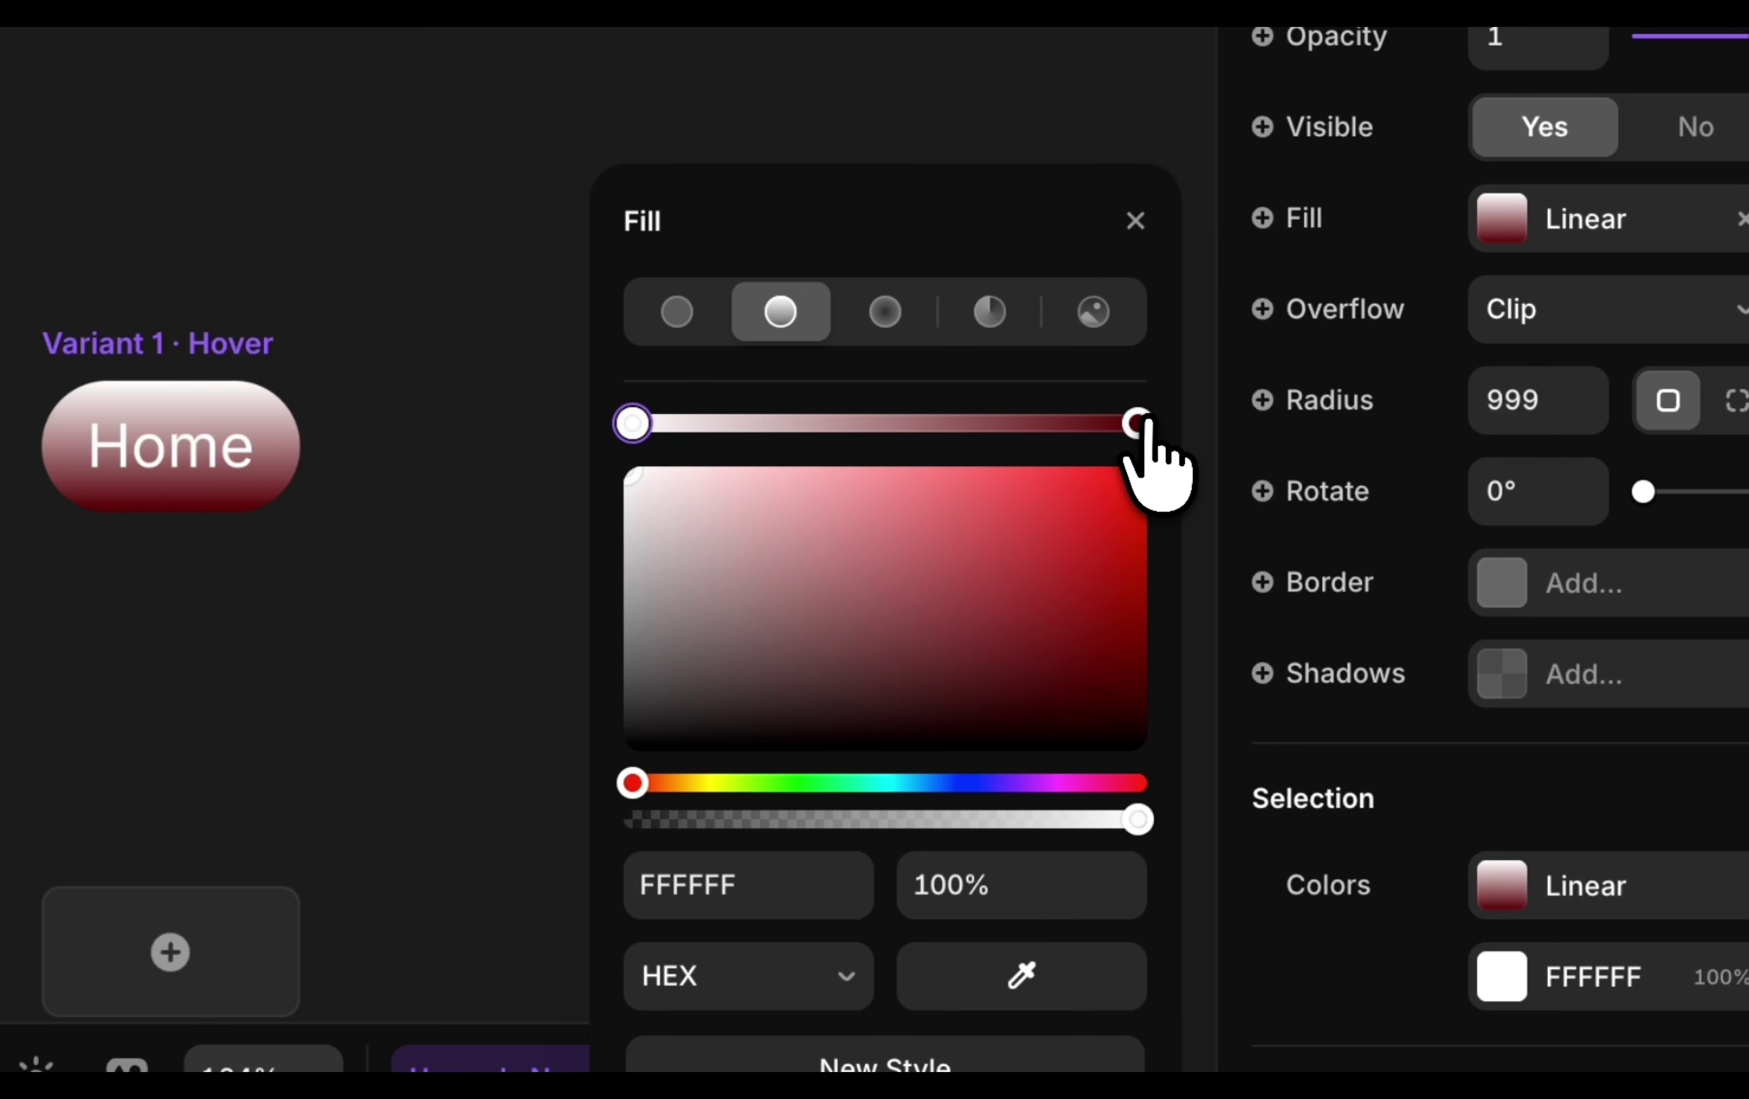
left_click_drag(793, 529, 569, 658)
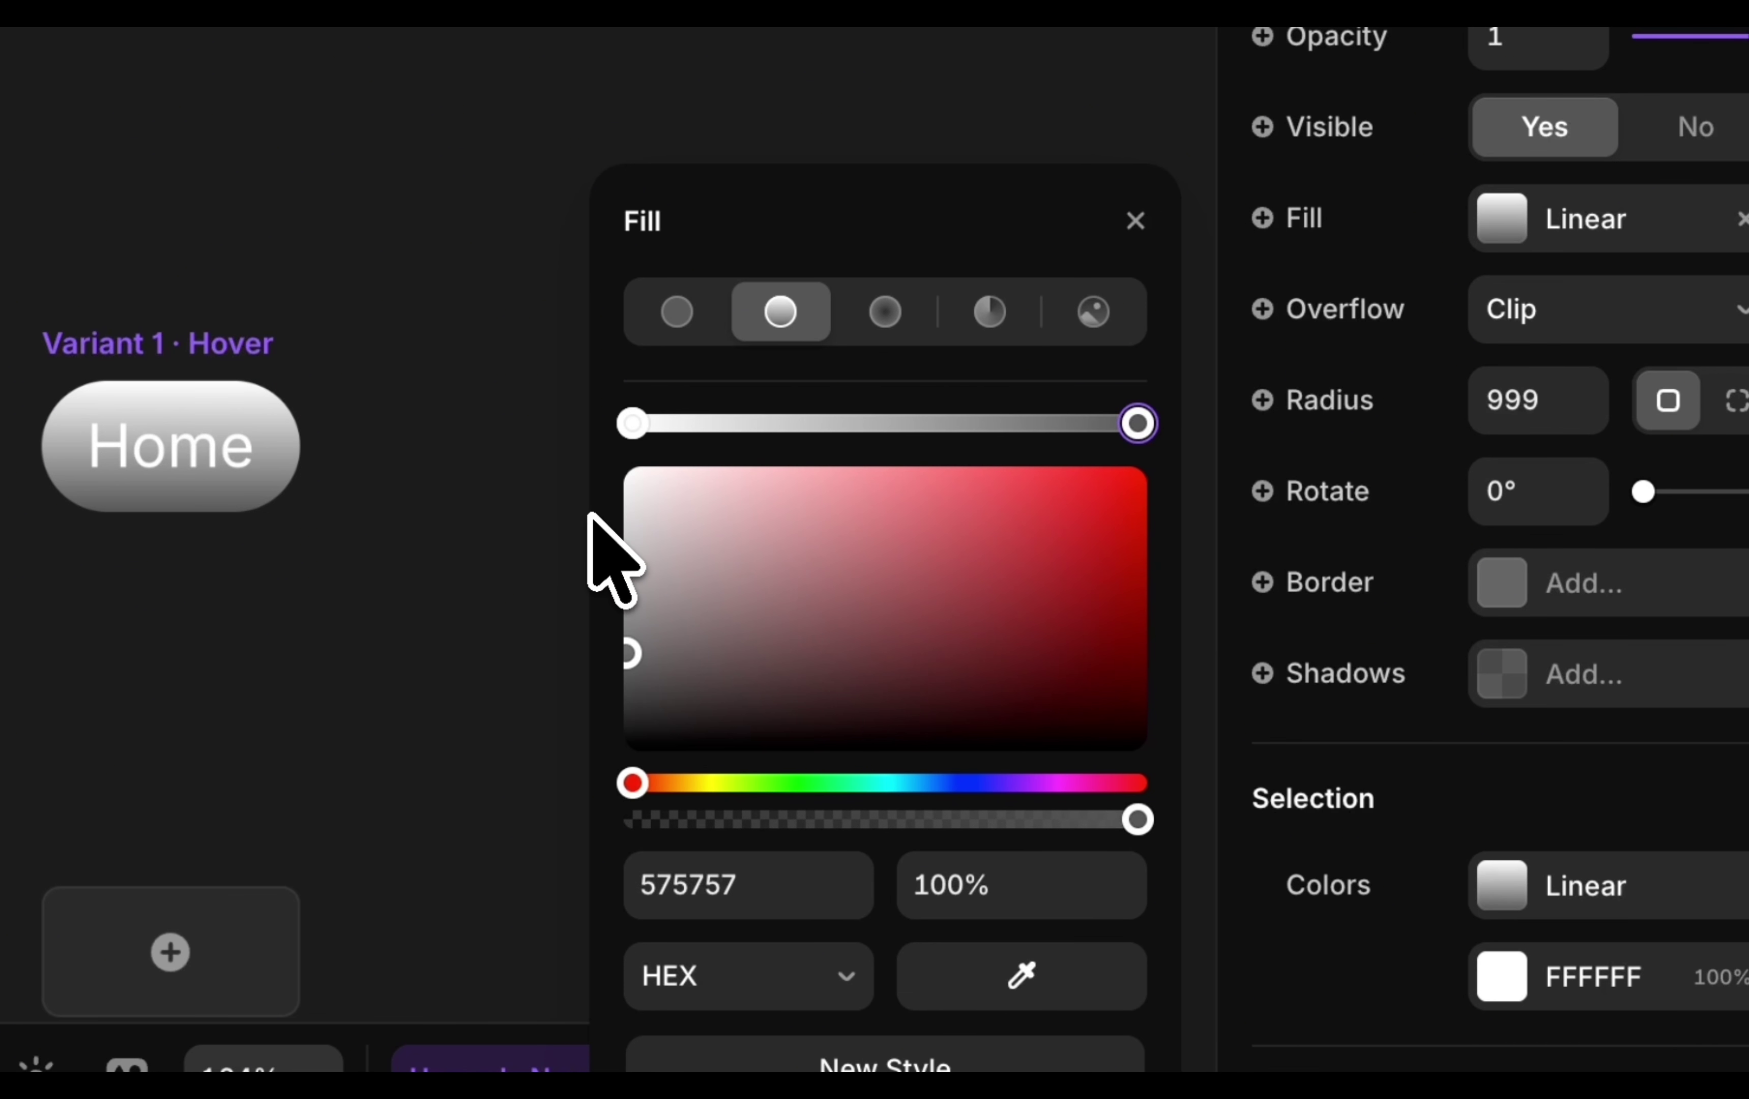
left_click_drag(643, 512, 598, 581)
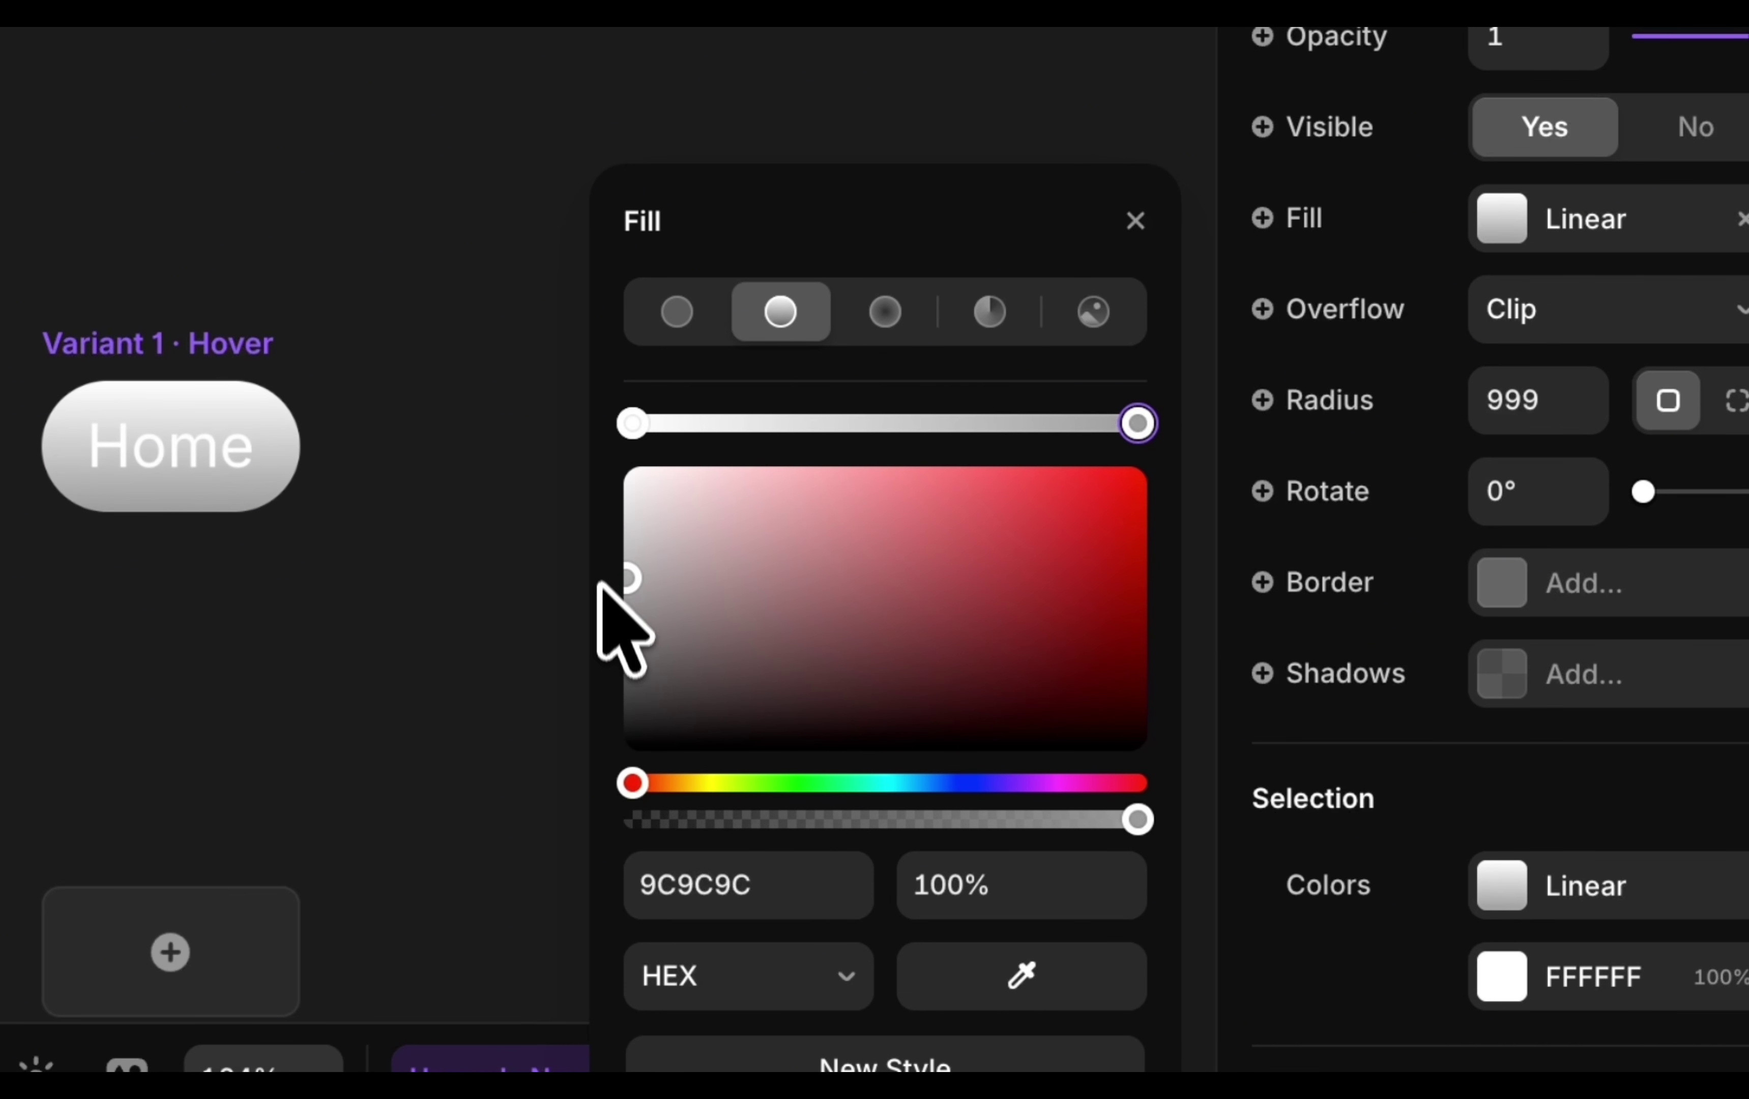
left_click_drag(1128, 825, 567, 850)
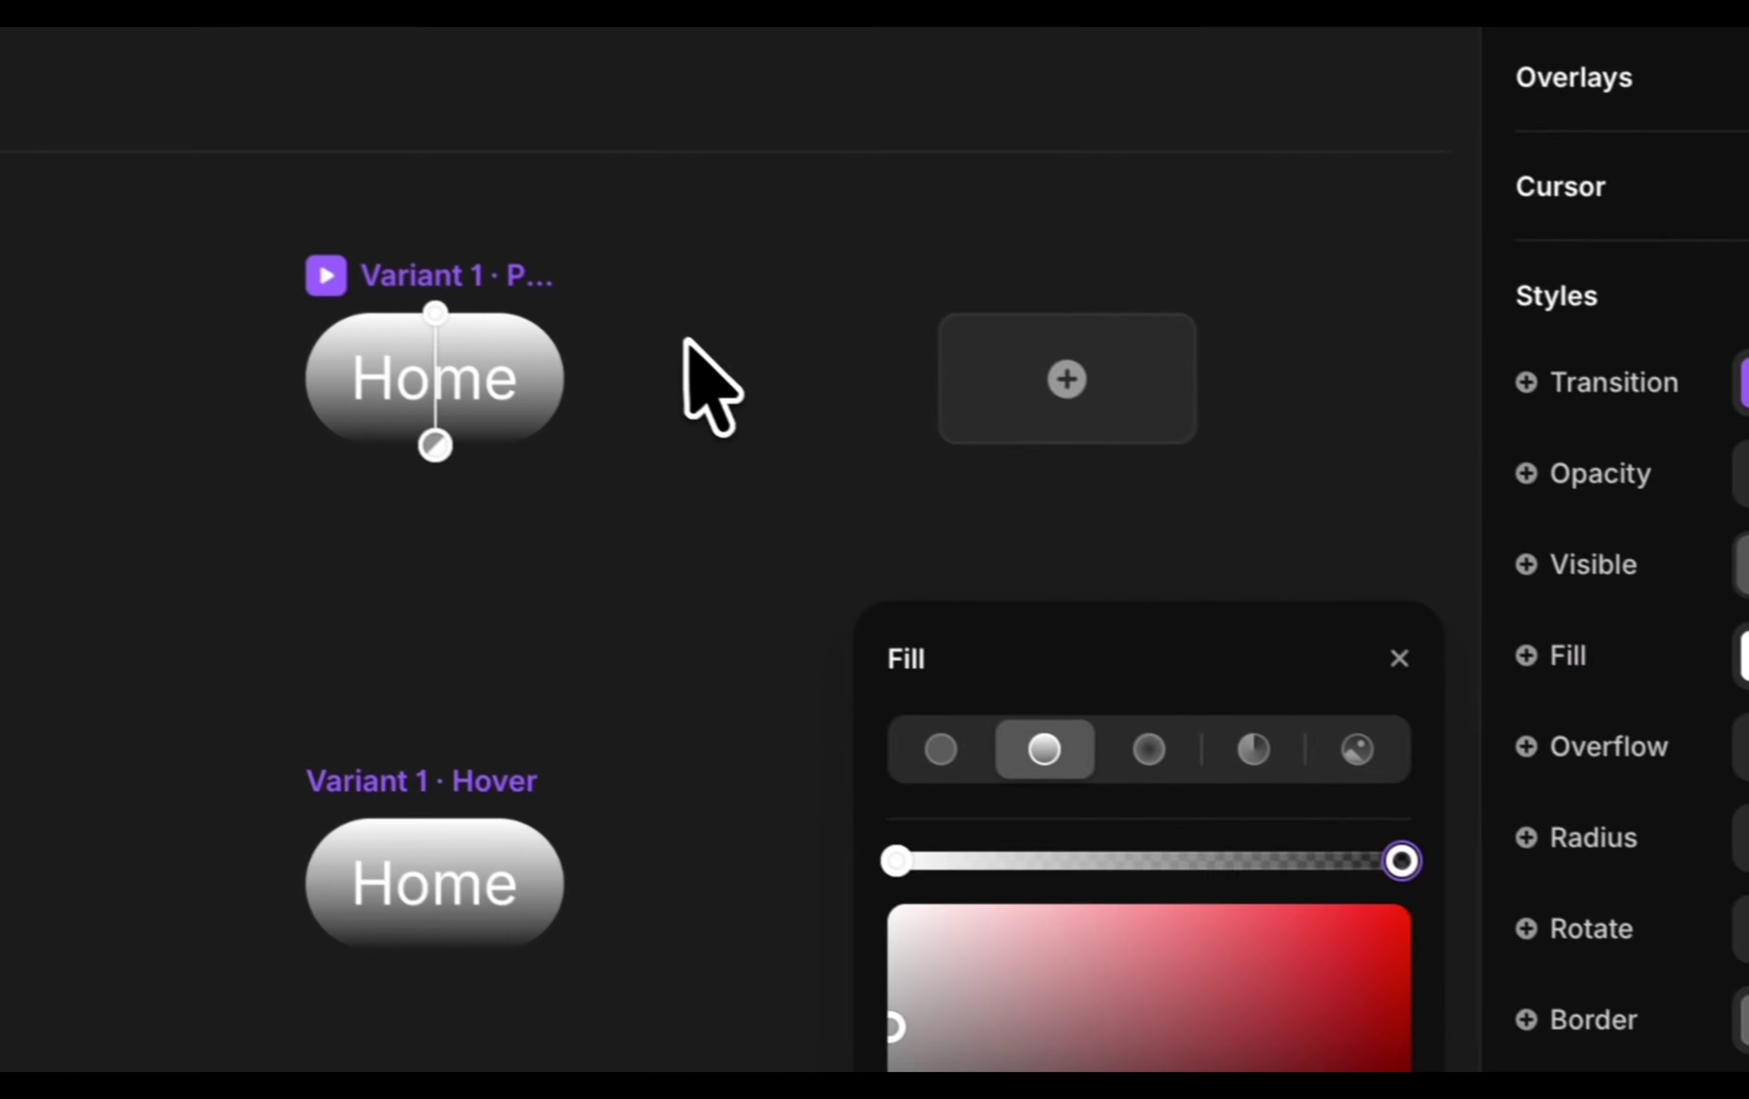
Lower the opacity of the white stop in Variant 1's gradient fill to 0%.
left_click(477, 285)
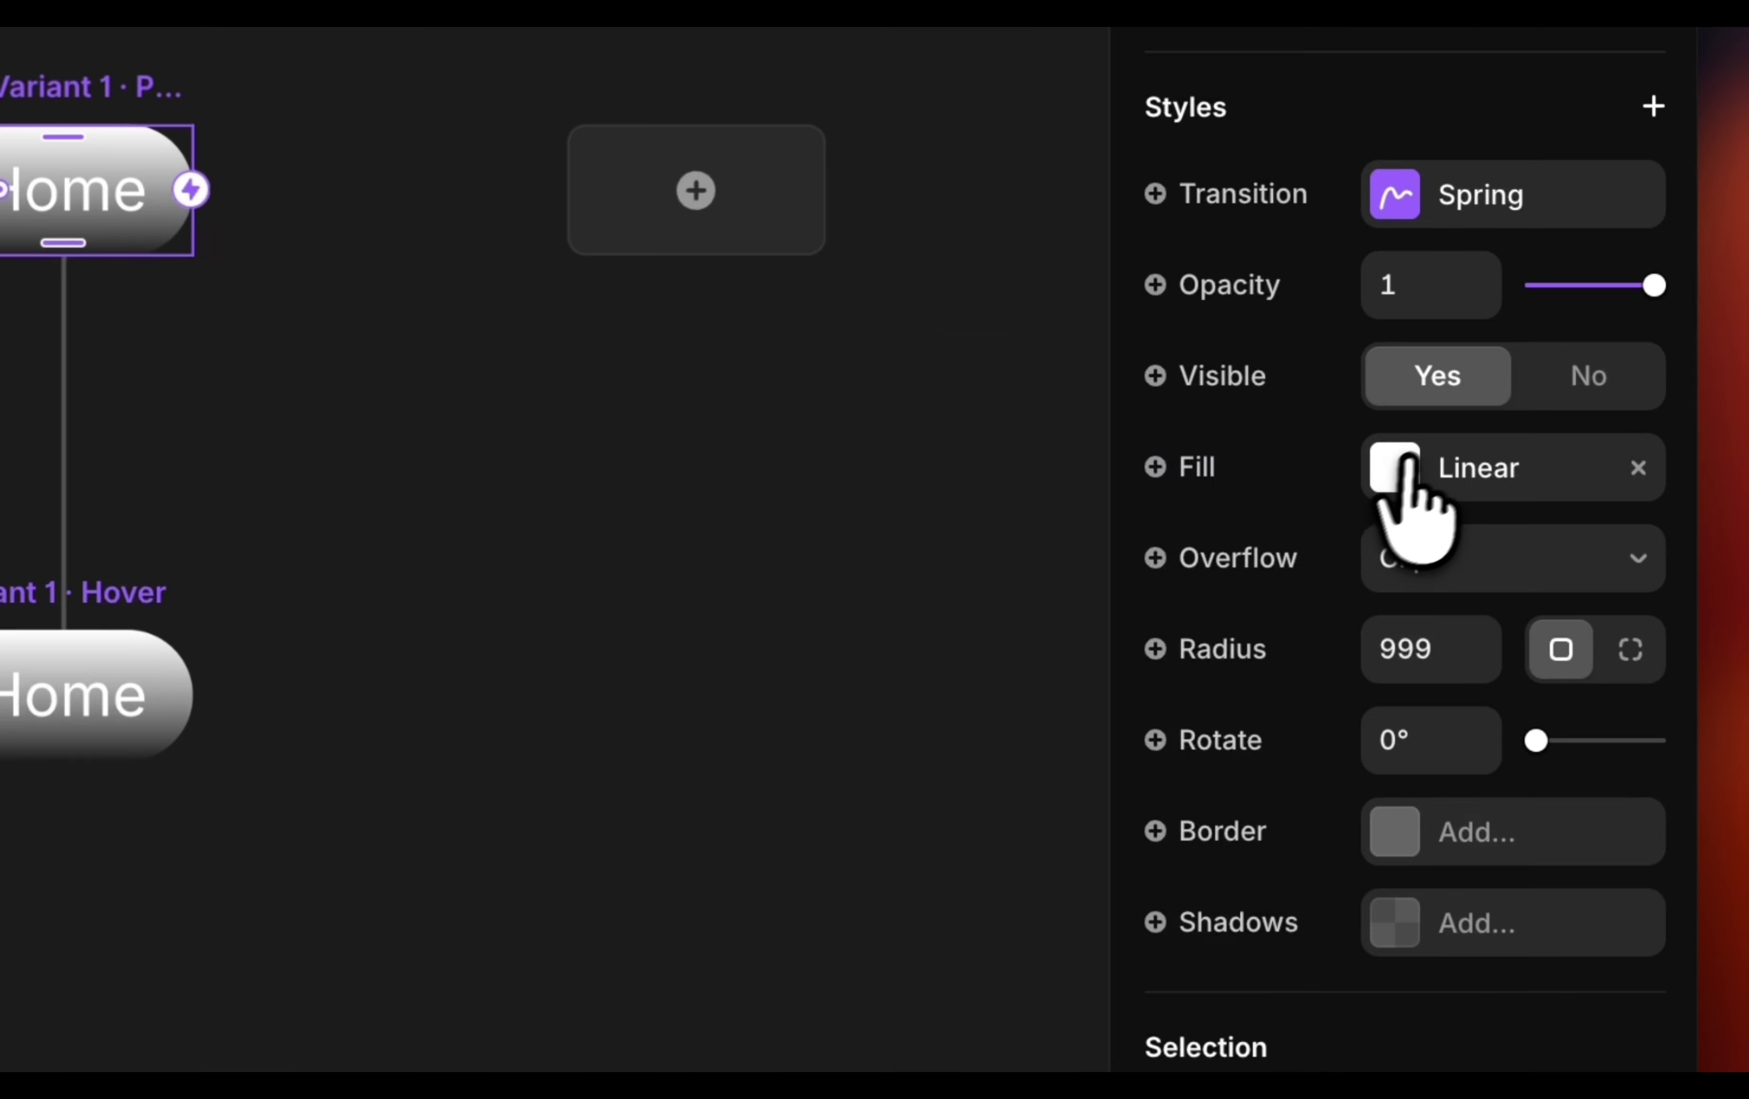
left_click(1667, 607)
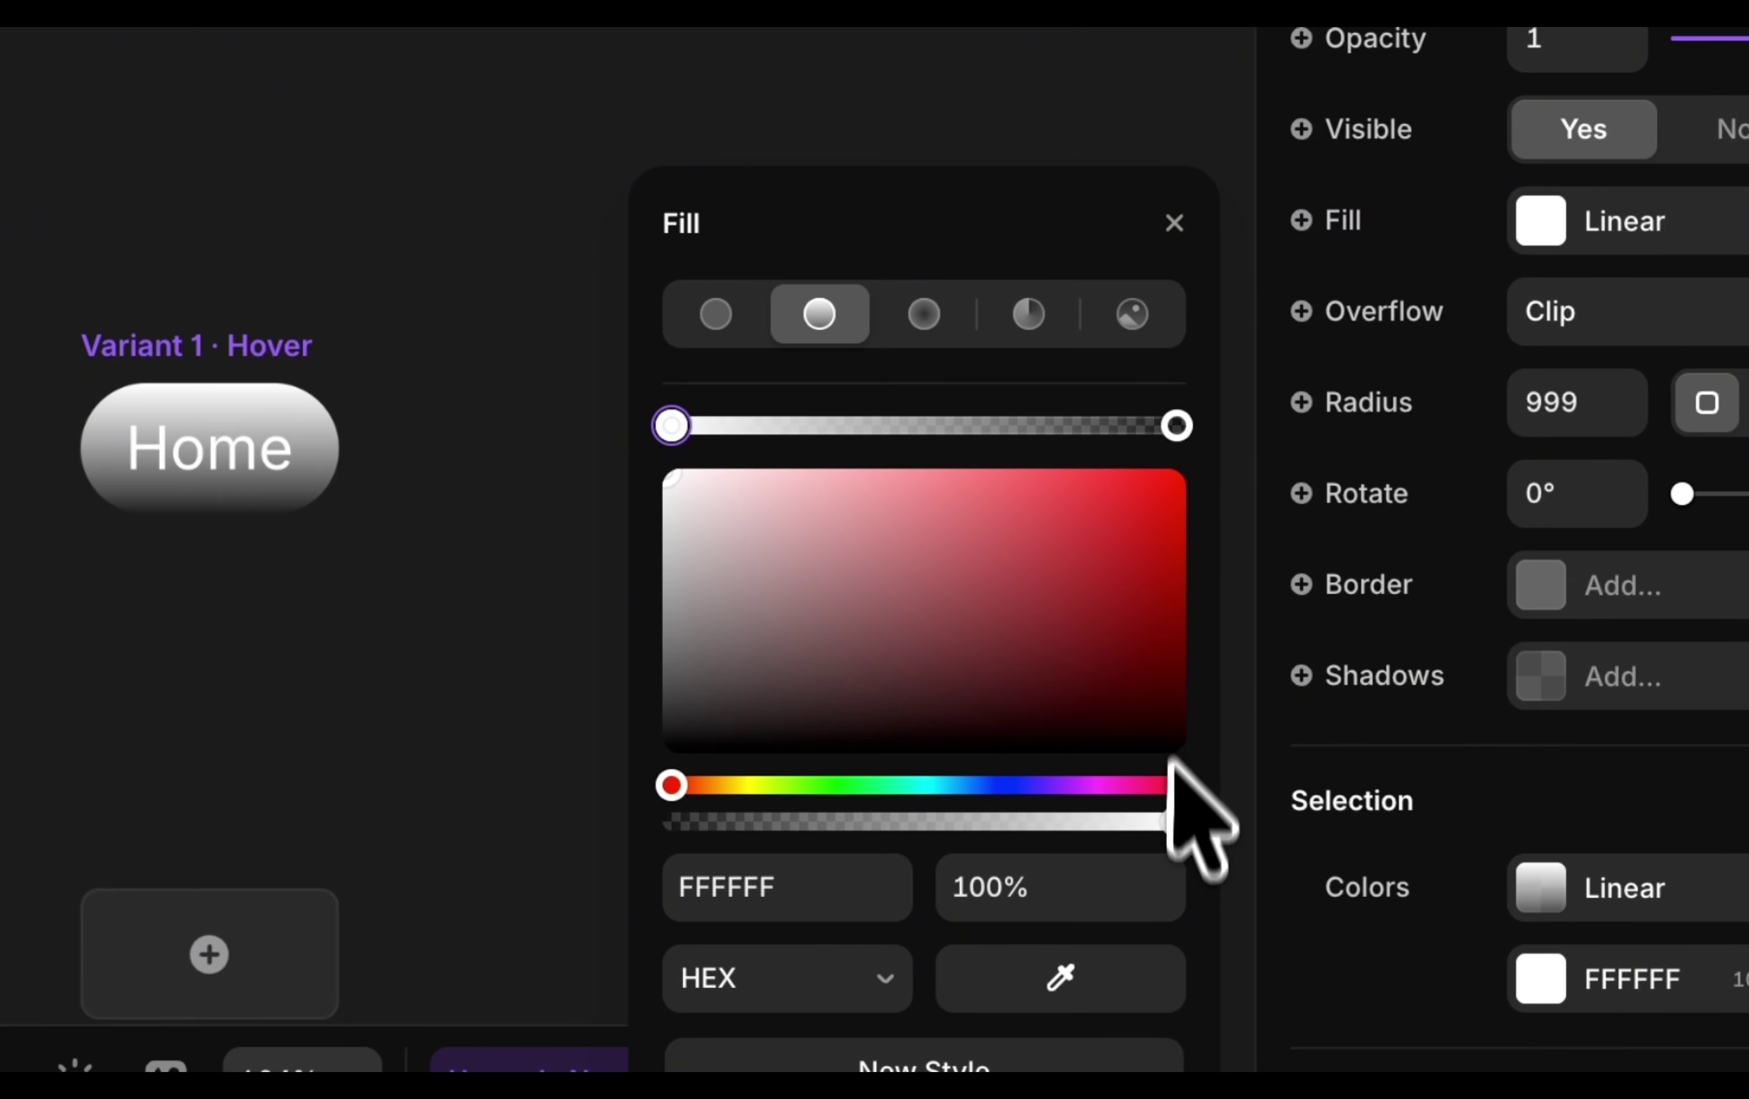
left_click_drag(1166, 821, 571, 819)
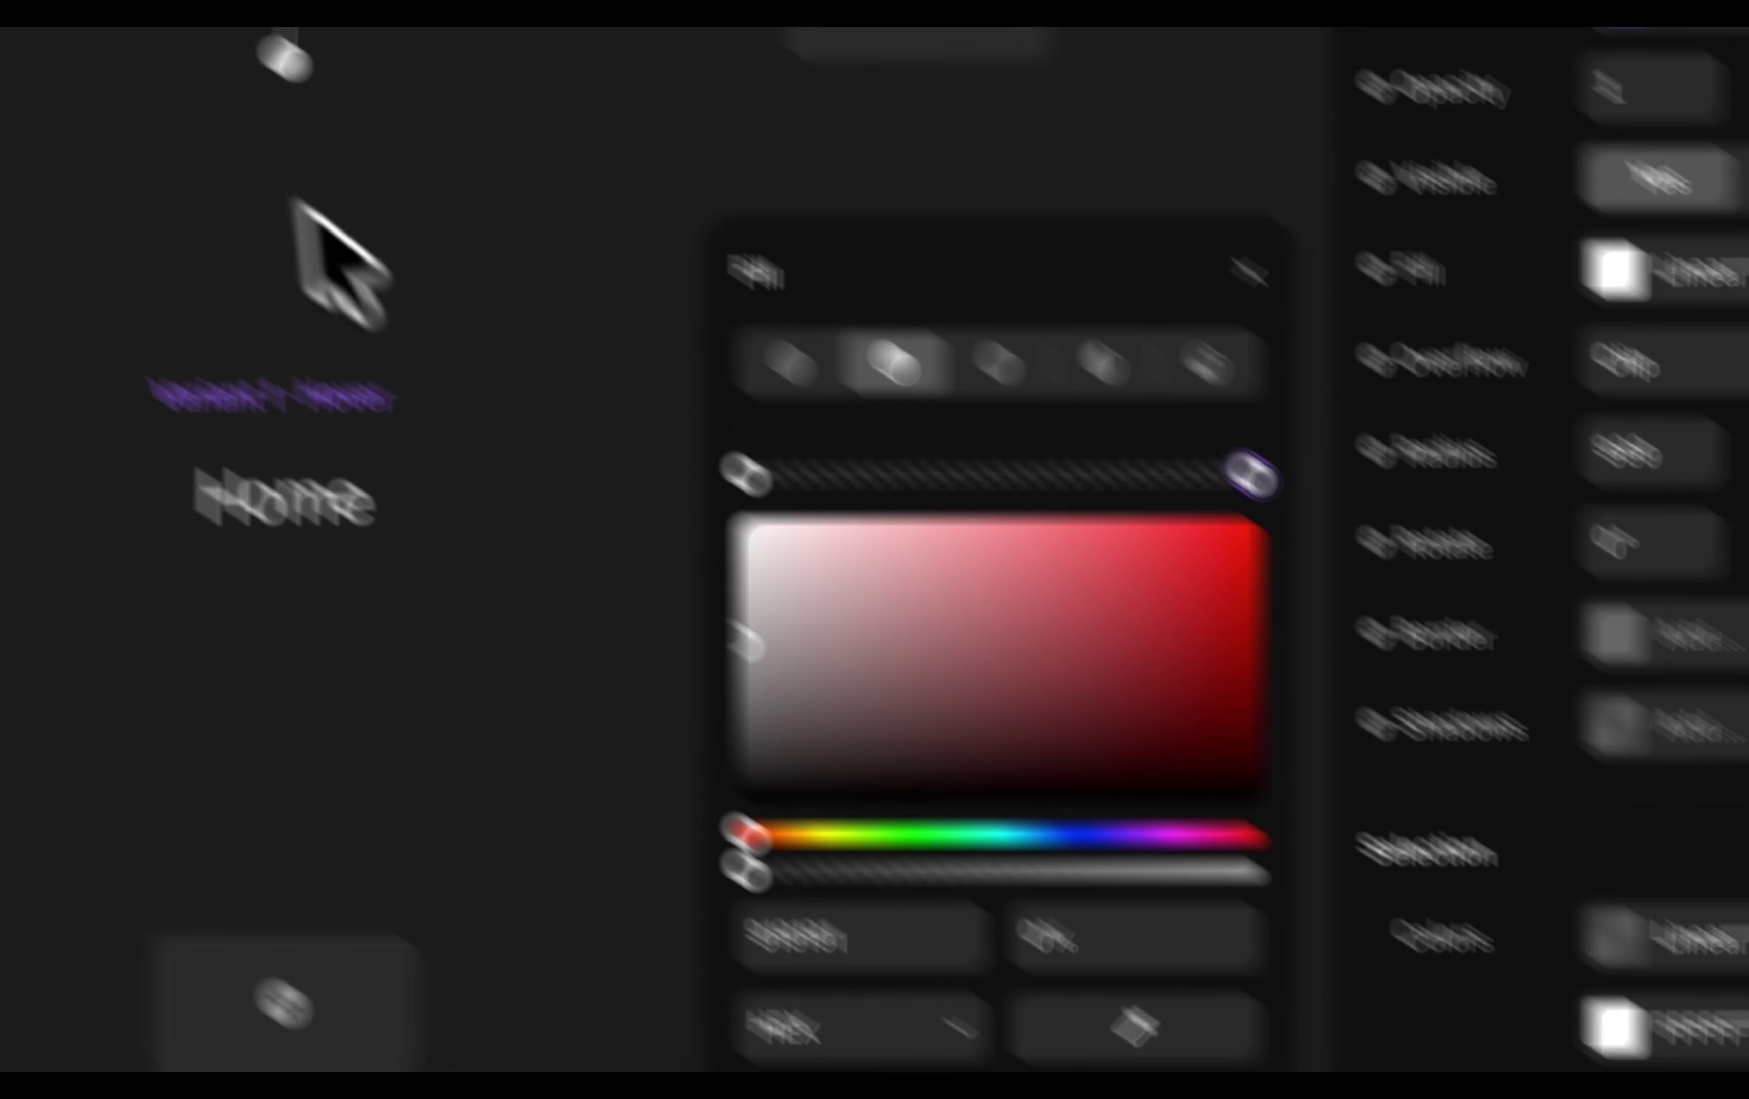
Raise both gradient stops of the Hover variant's fill, white FFFFFF and grey 919191, to 100% opacity.
left_click(300, 219)
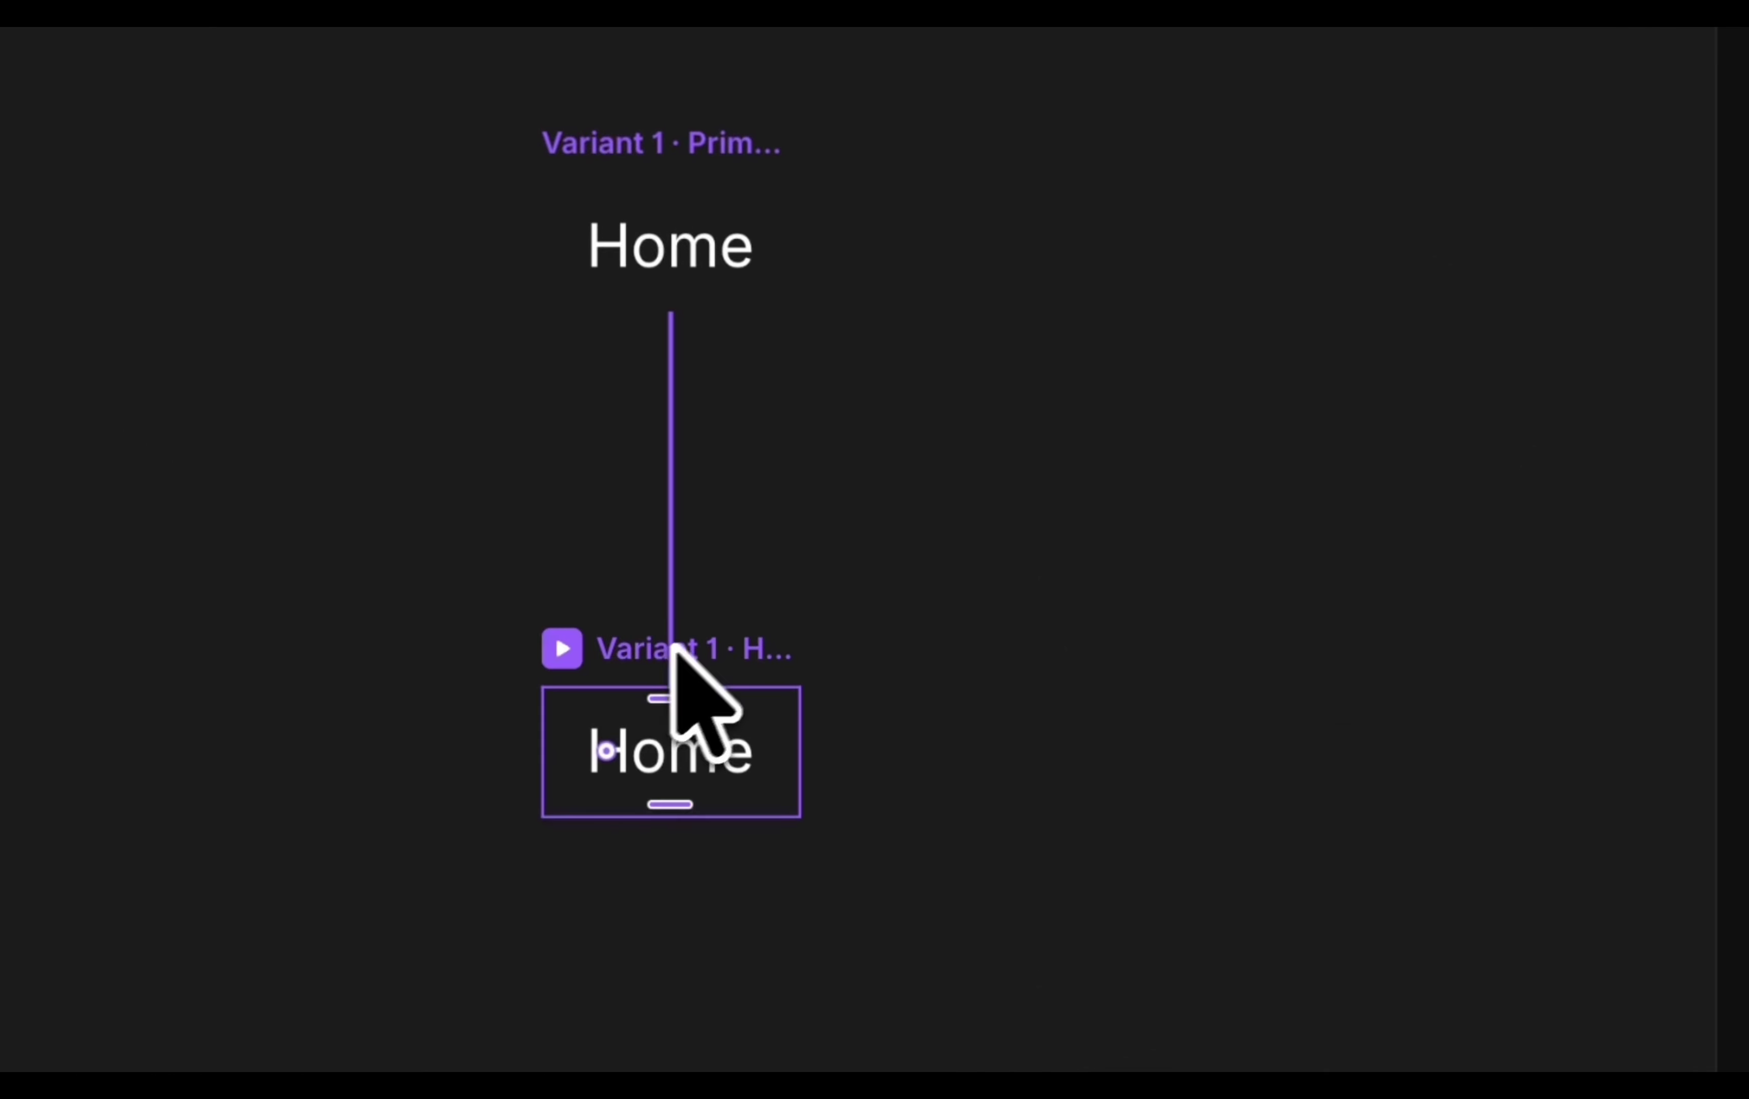
scroll(1693, 578, "down", 10)
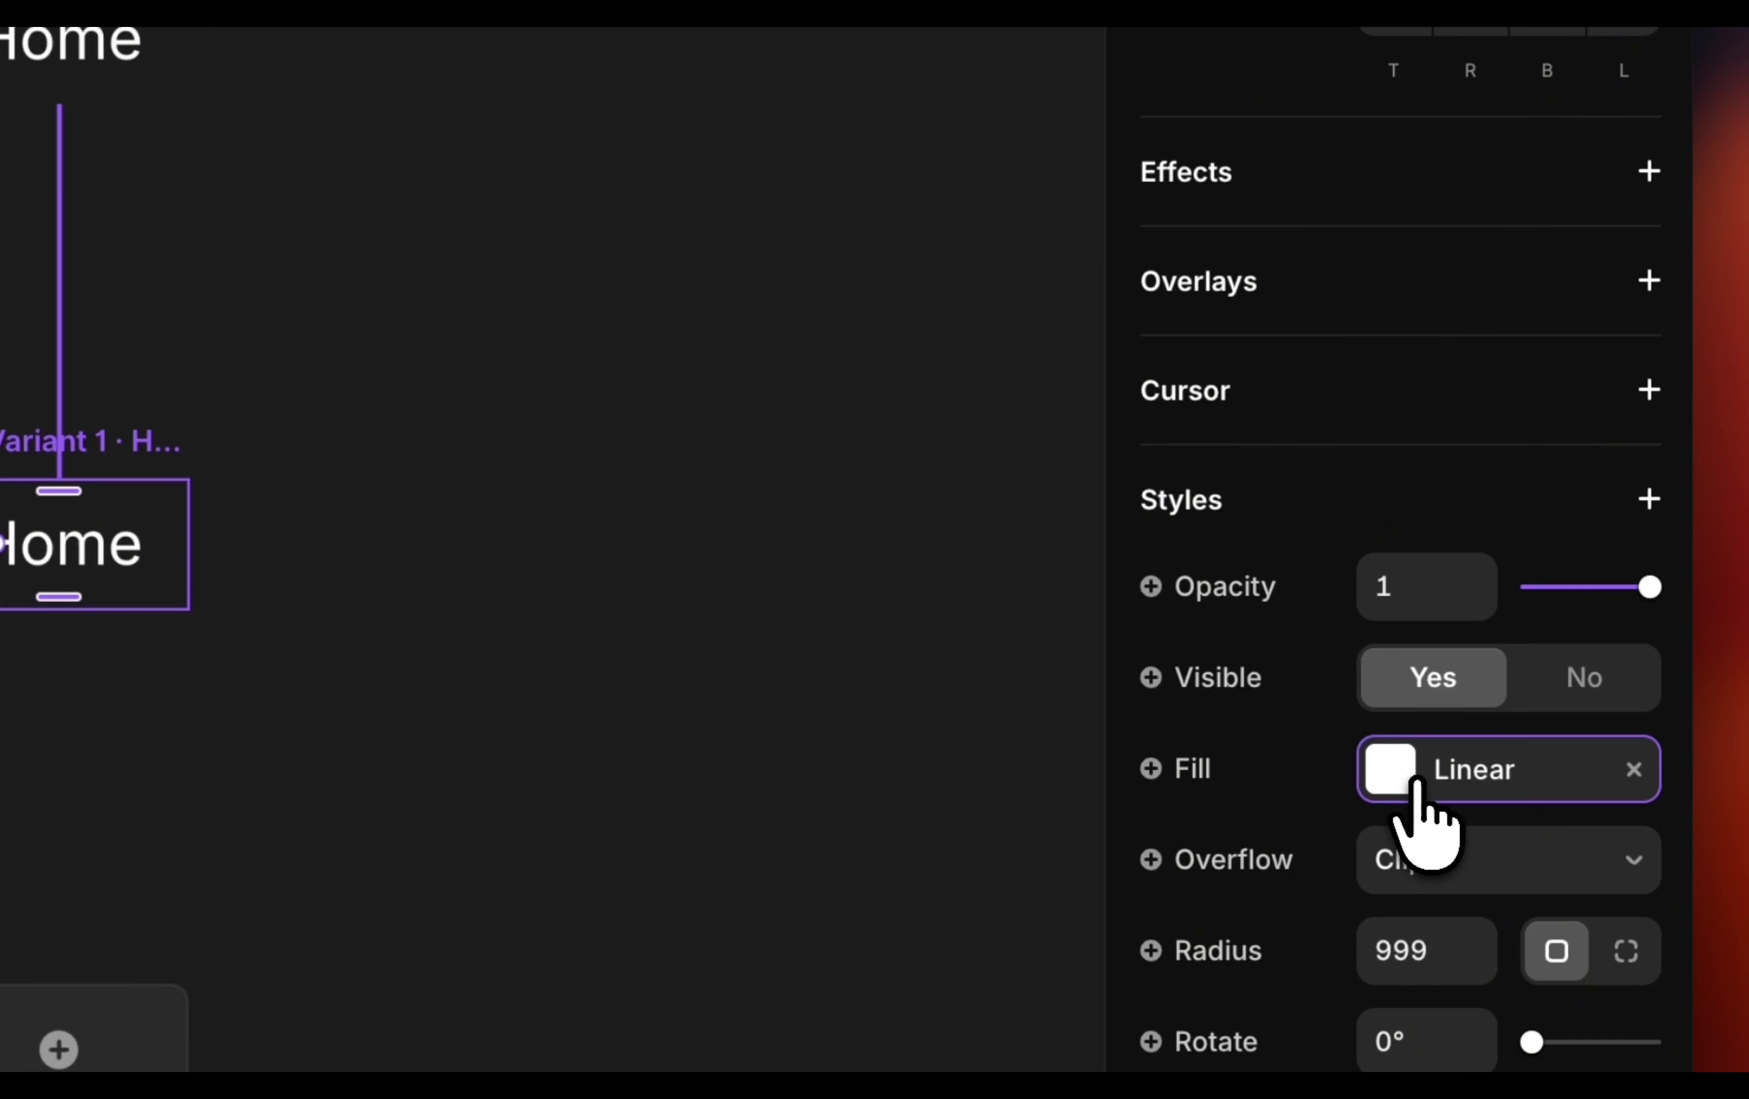
left_click(1417, 781)
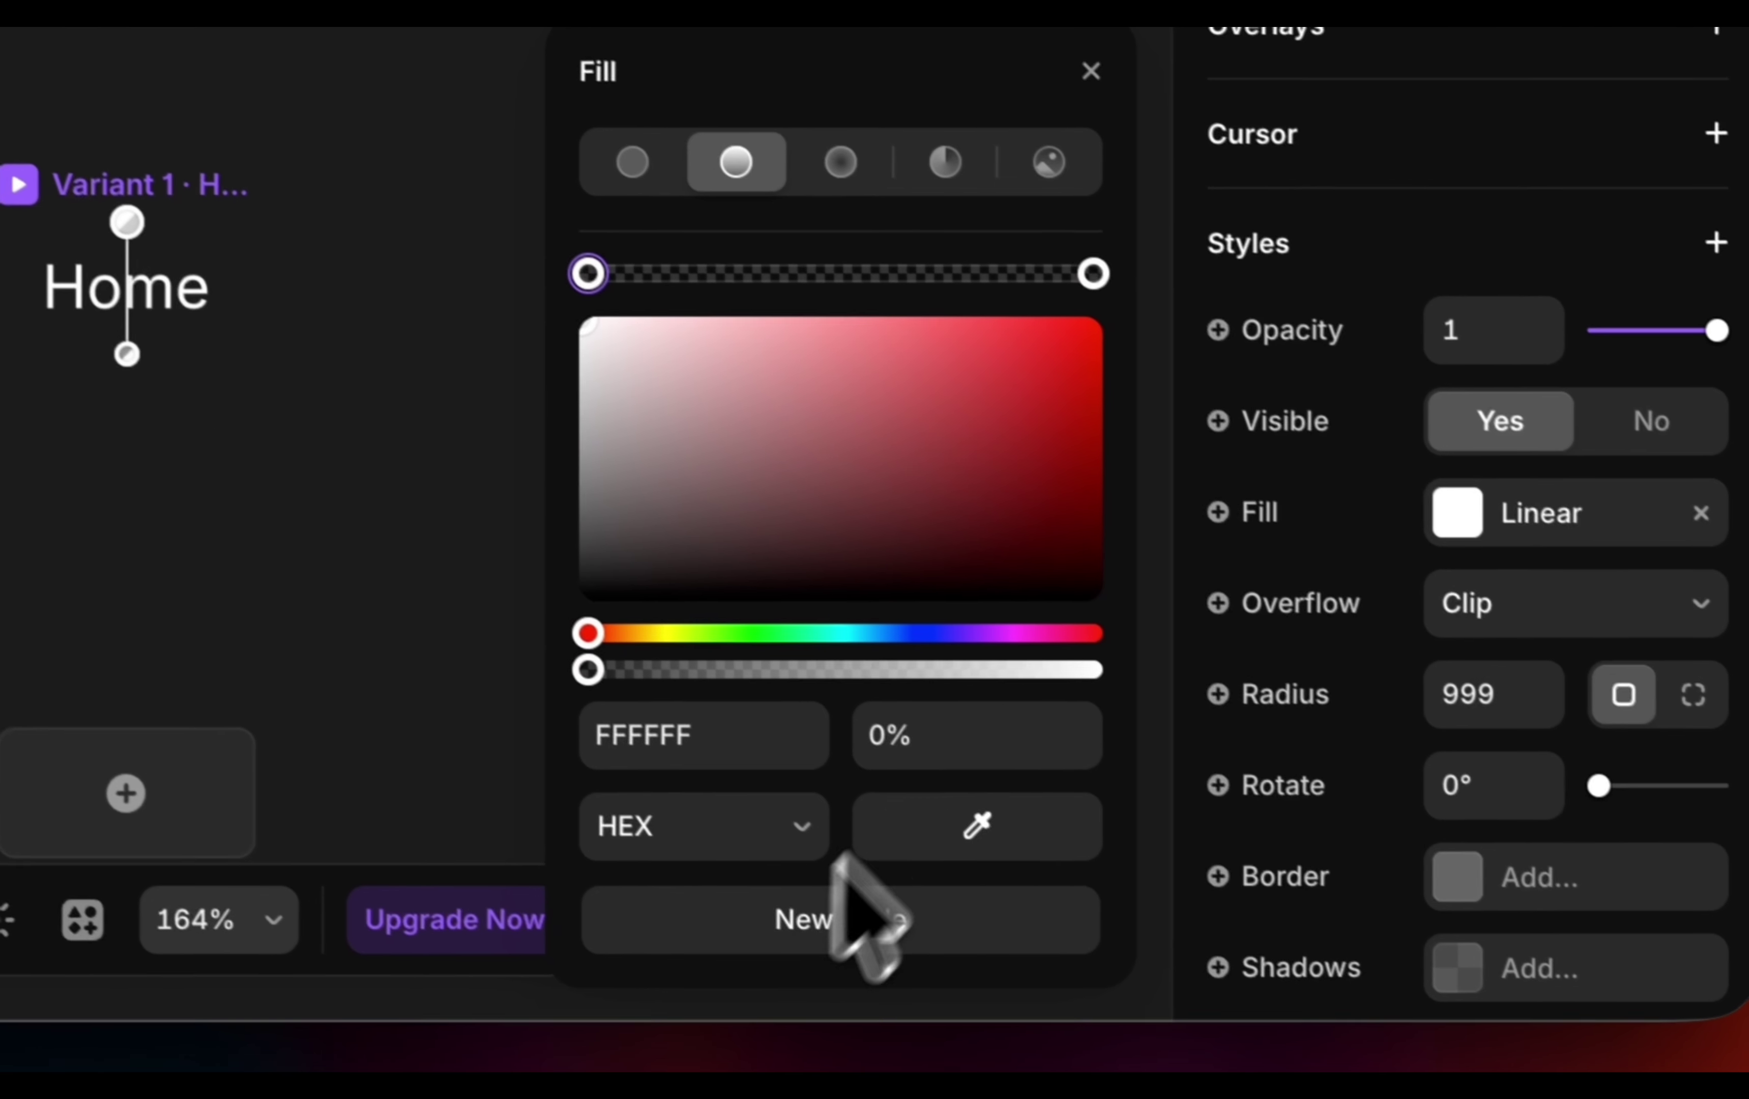
left_click_drag(588, 669, 1210, 696)
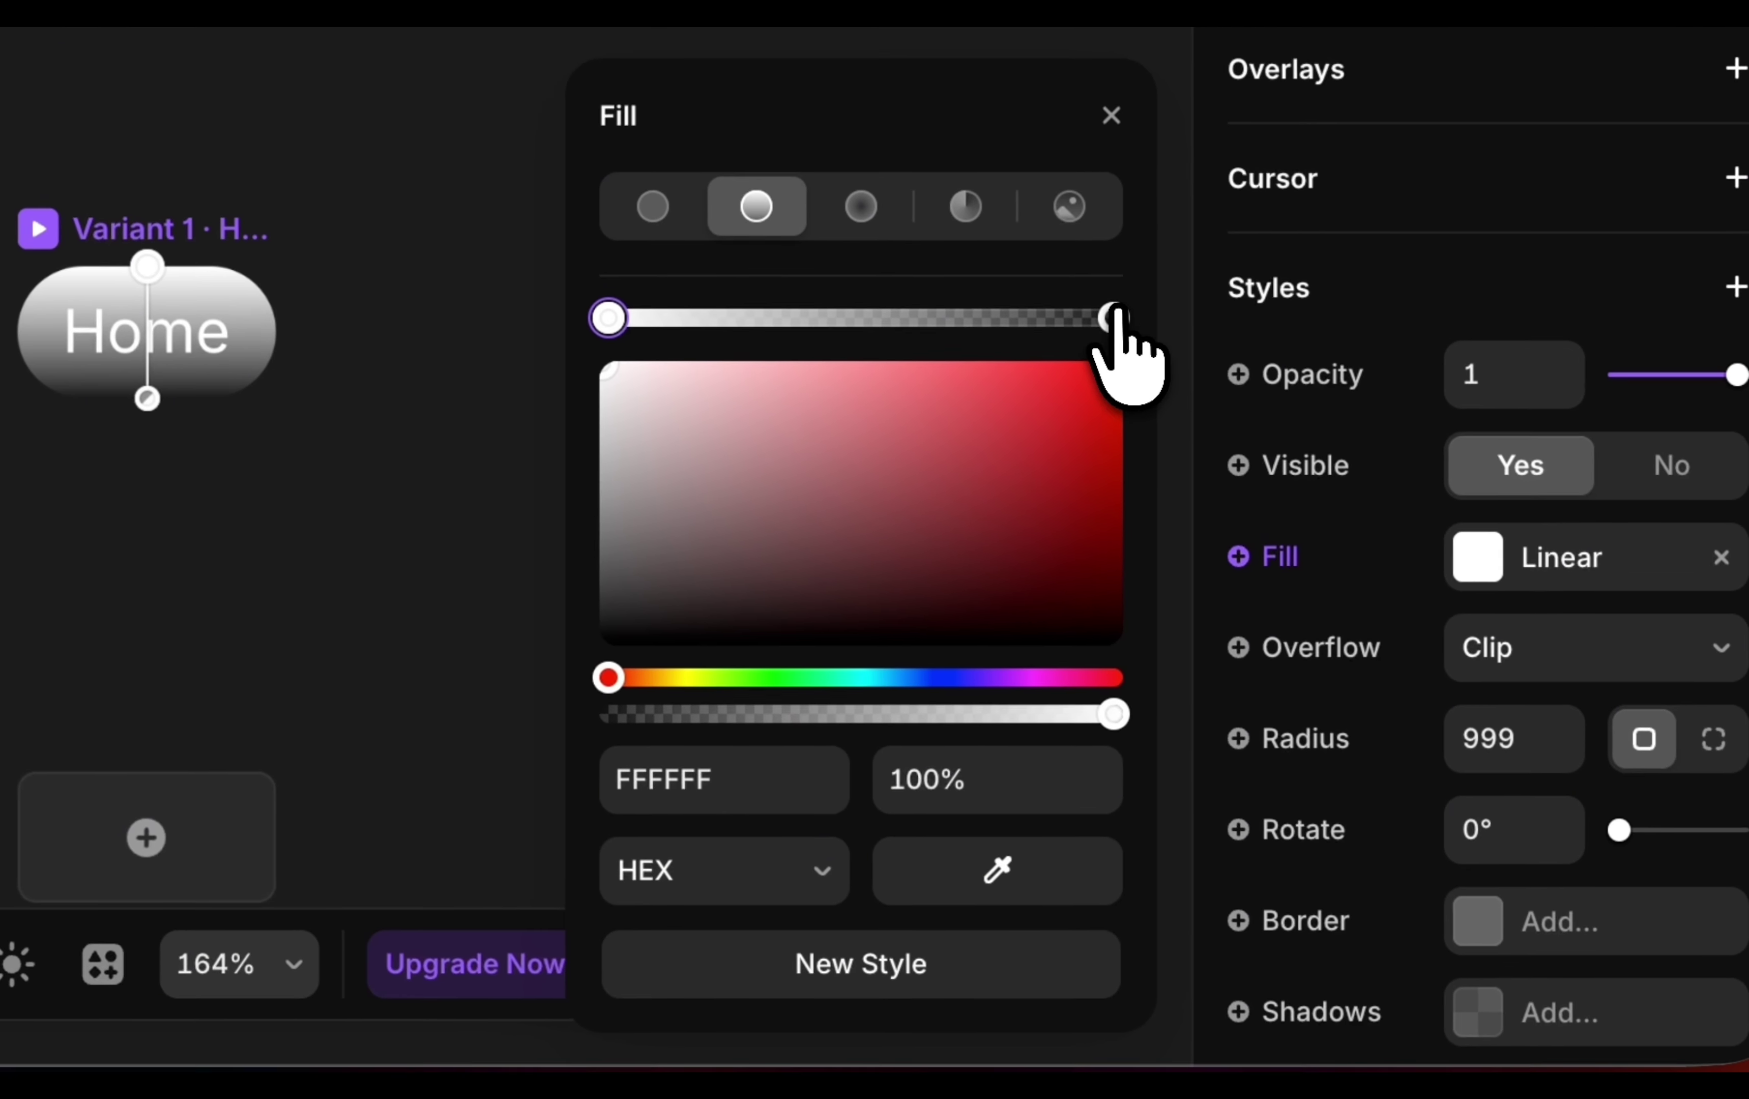
left_click(1111, 318)
left_click_drag(610, 719, 1125, 721)
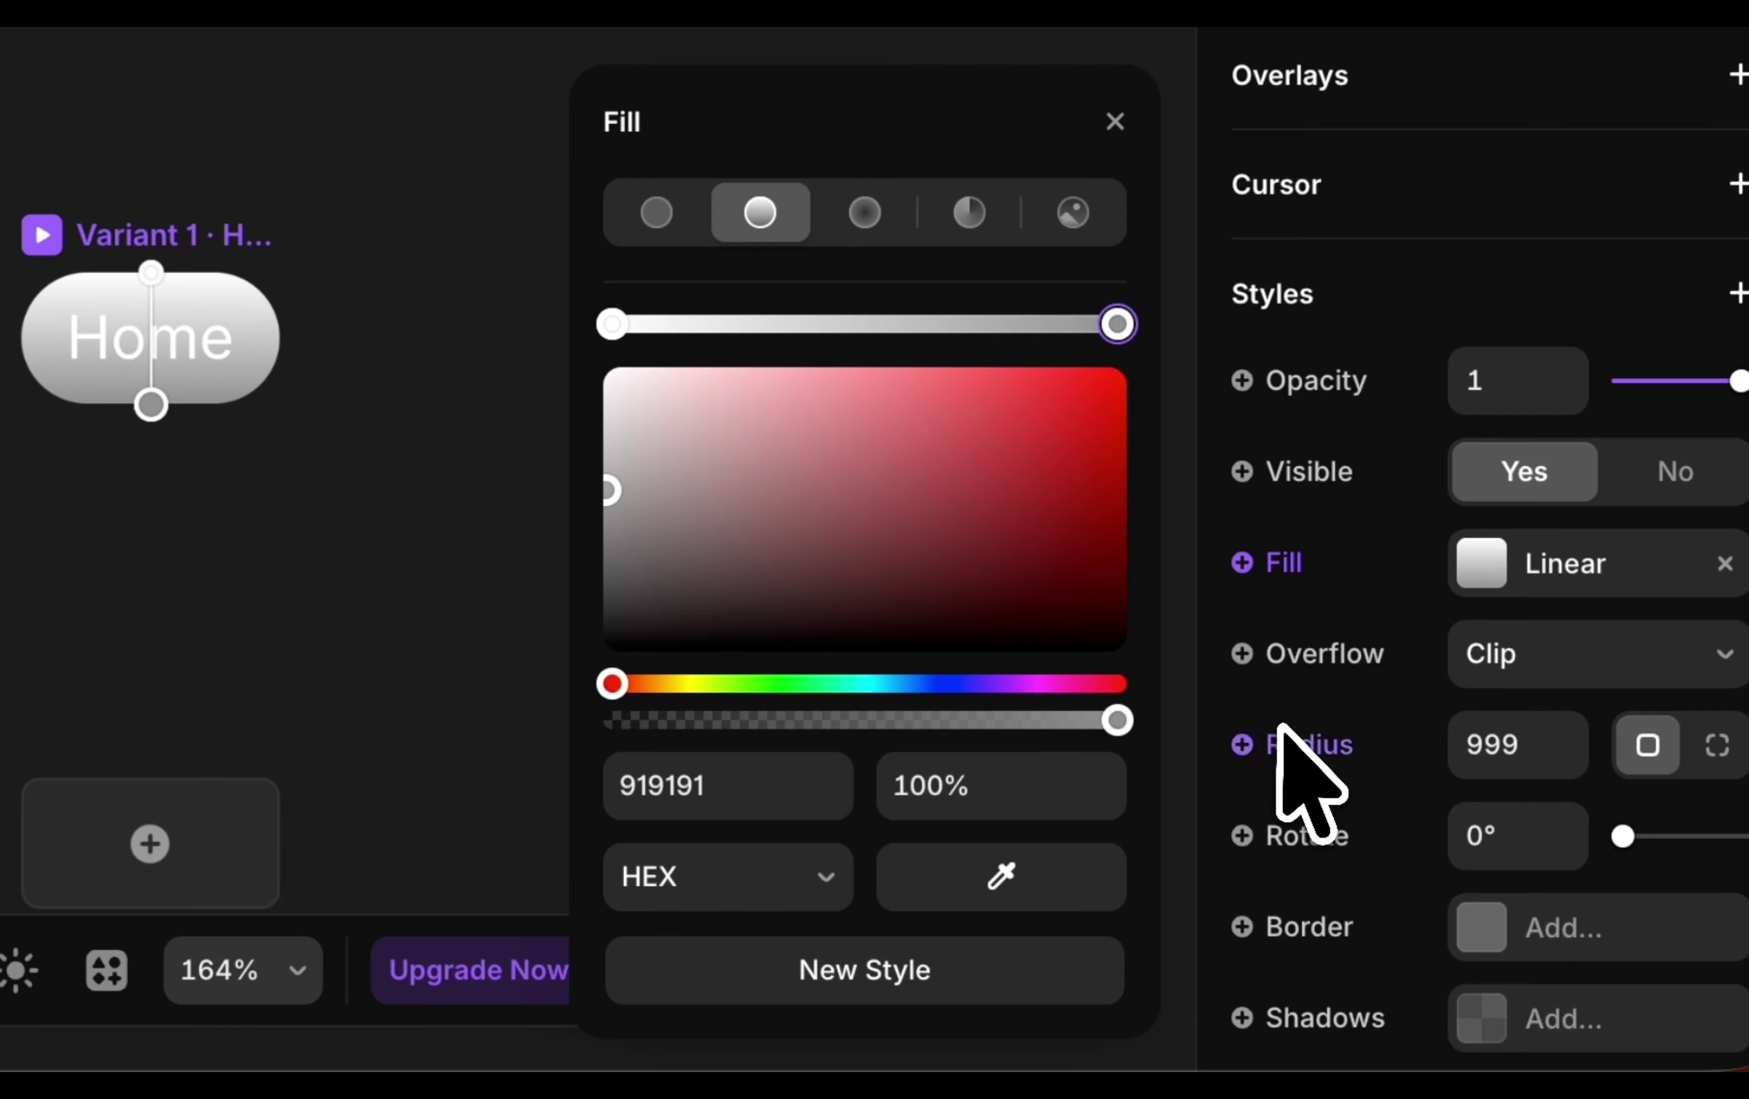
left_click(327, 305)
Set the Home text colour in the Hover variant to 0D0D0D.
left_click(574, 581)
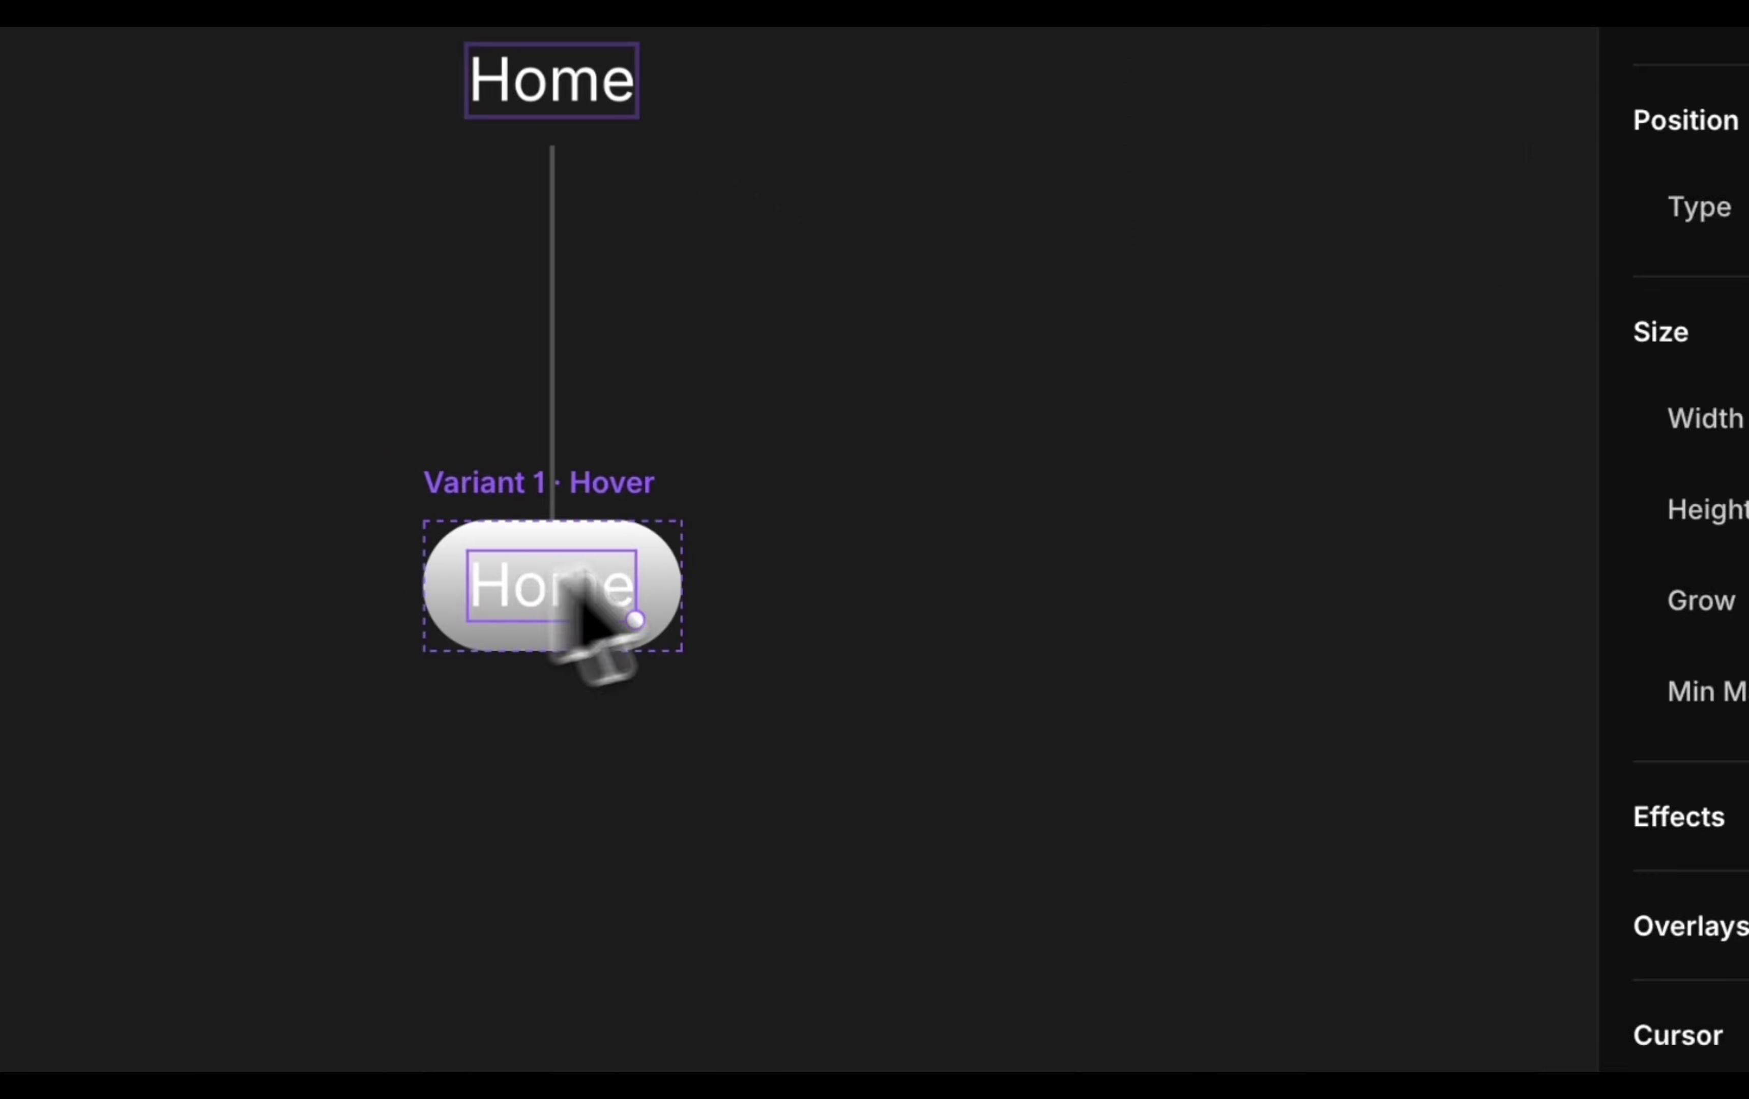
scroll(1691, 578, "down", 10)
scroll(1562, 655, "down", 8)
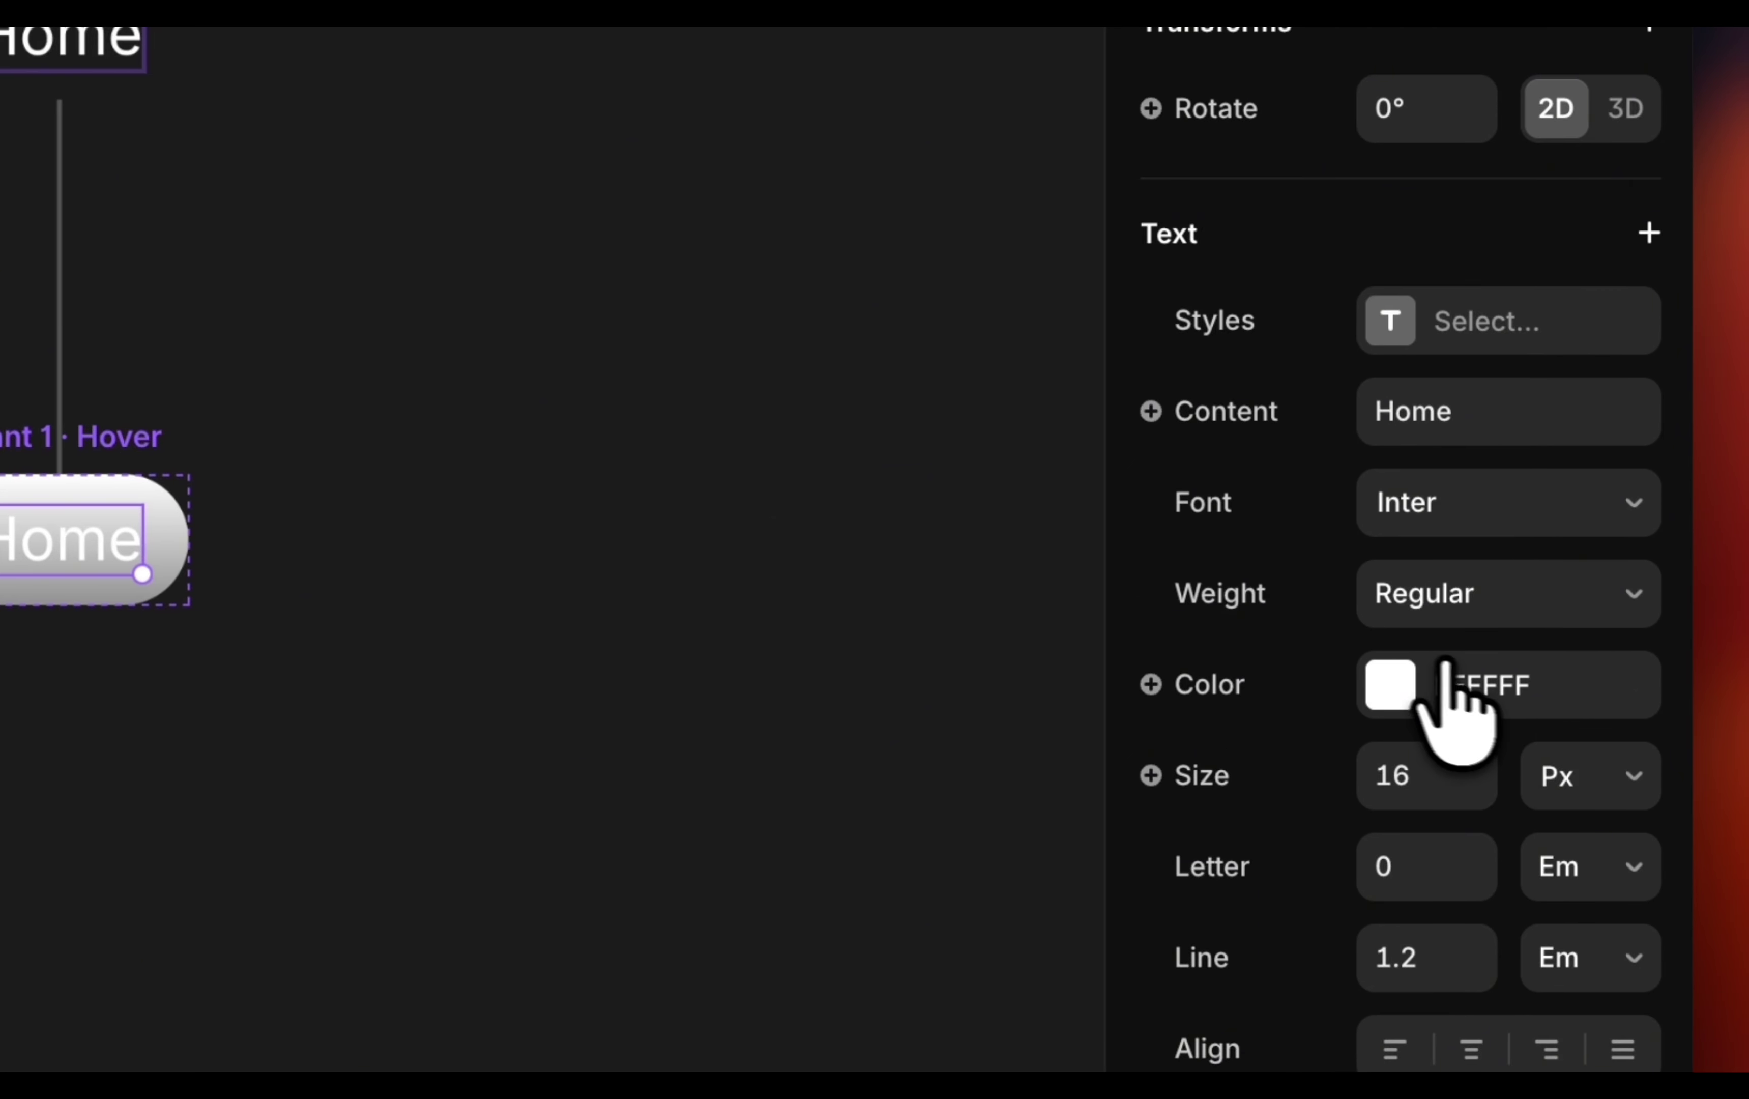
left_click(1413, 672)
left_click_drag(851, 762, 779, 866)
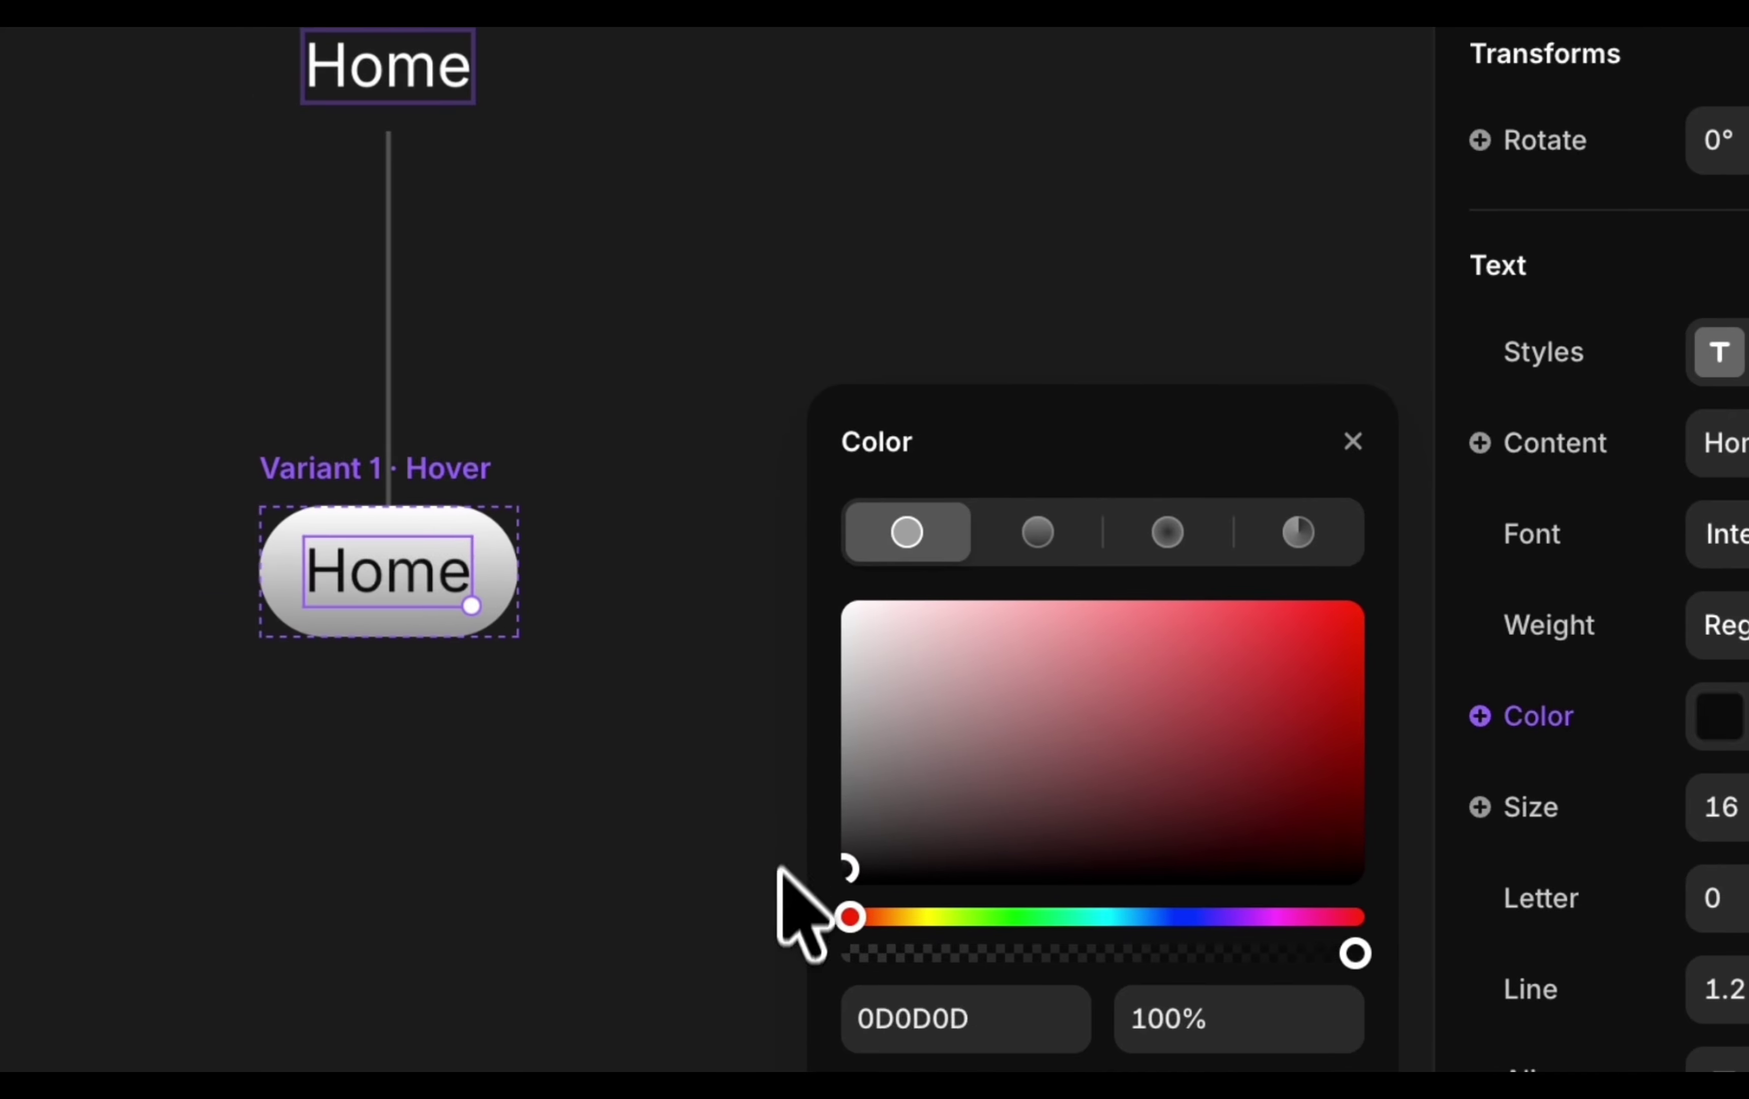
left_click(590, 849)
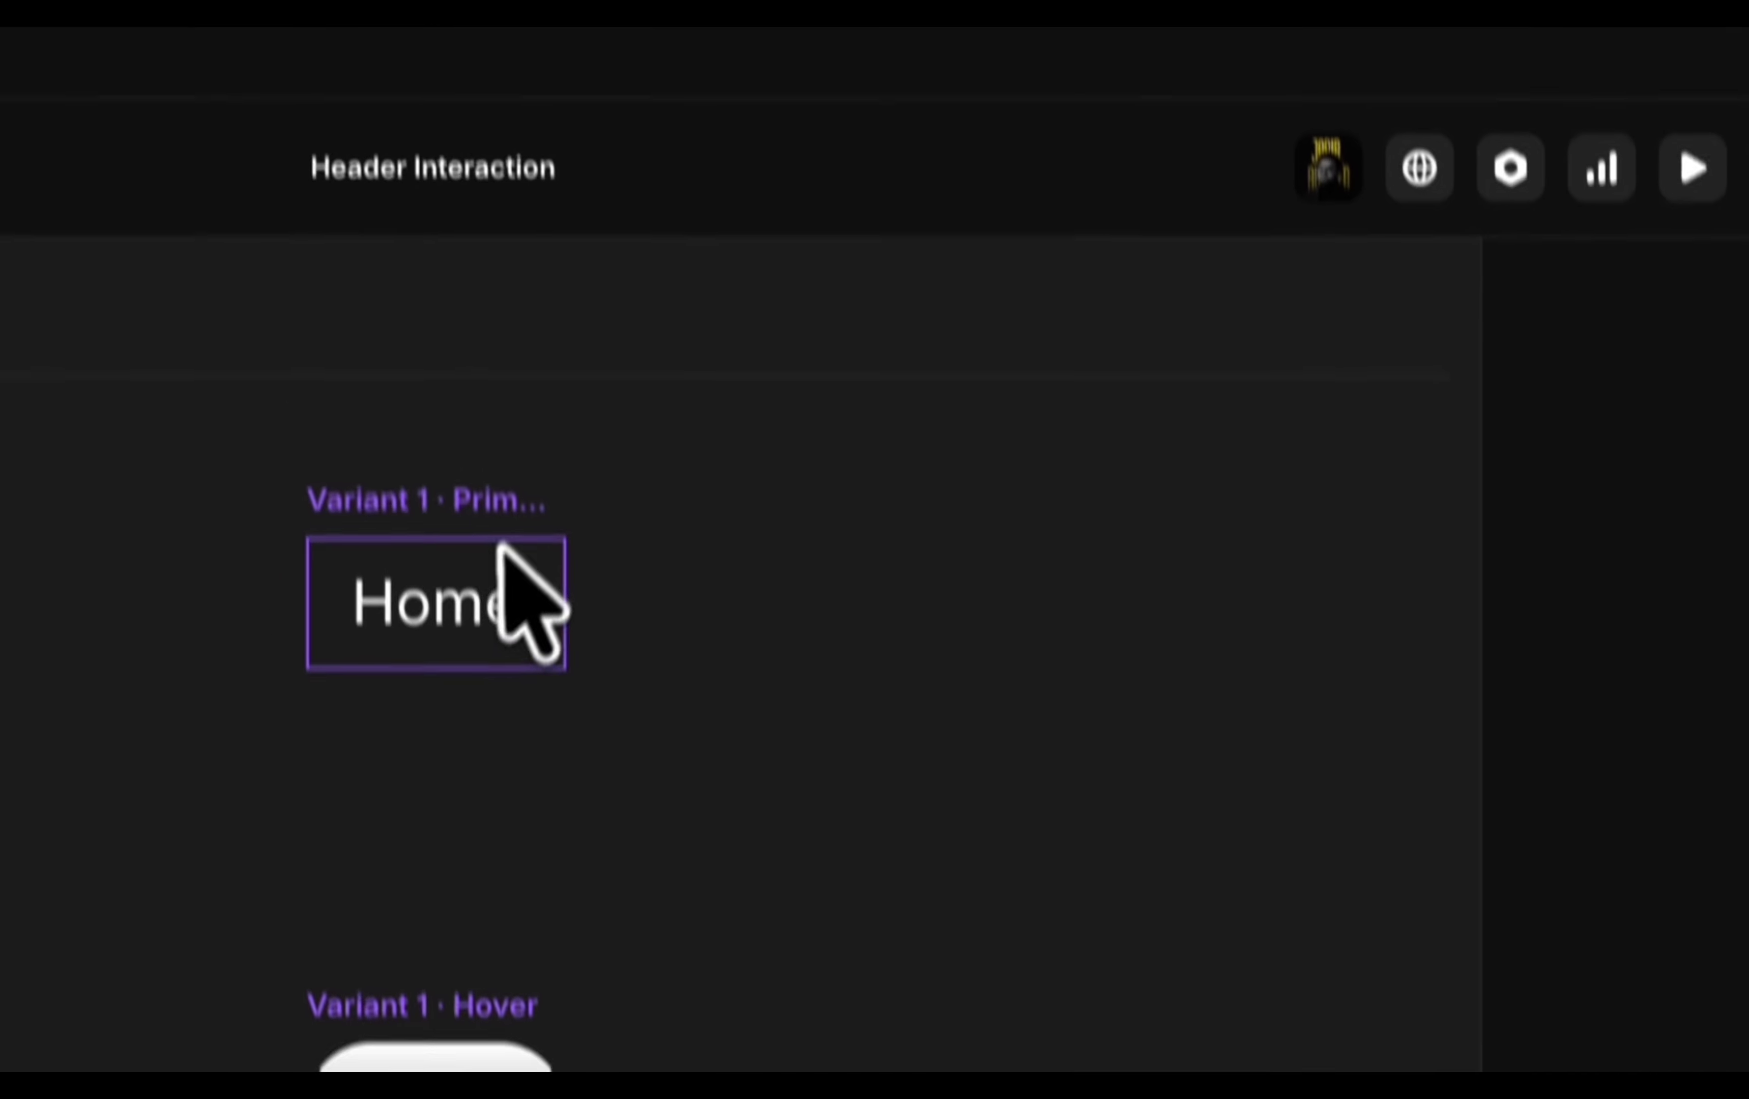
Preview the Menu Text component's hover effect and return to the component canvas.
left_click(1697, 217)
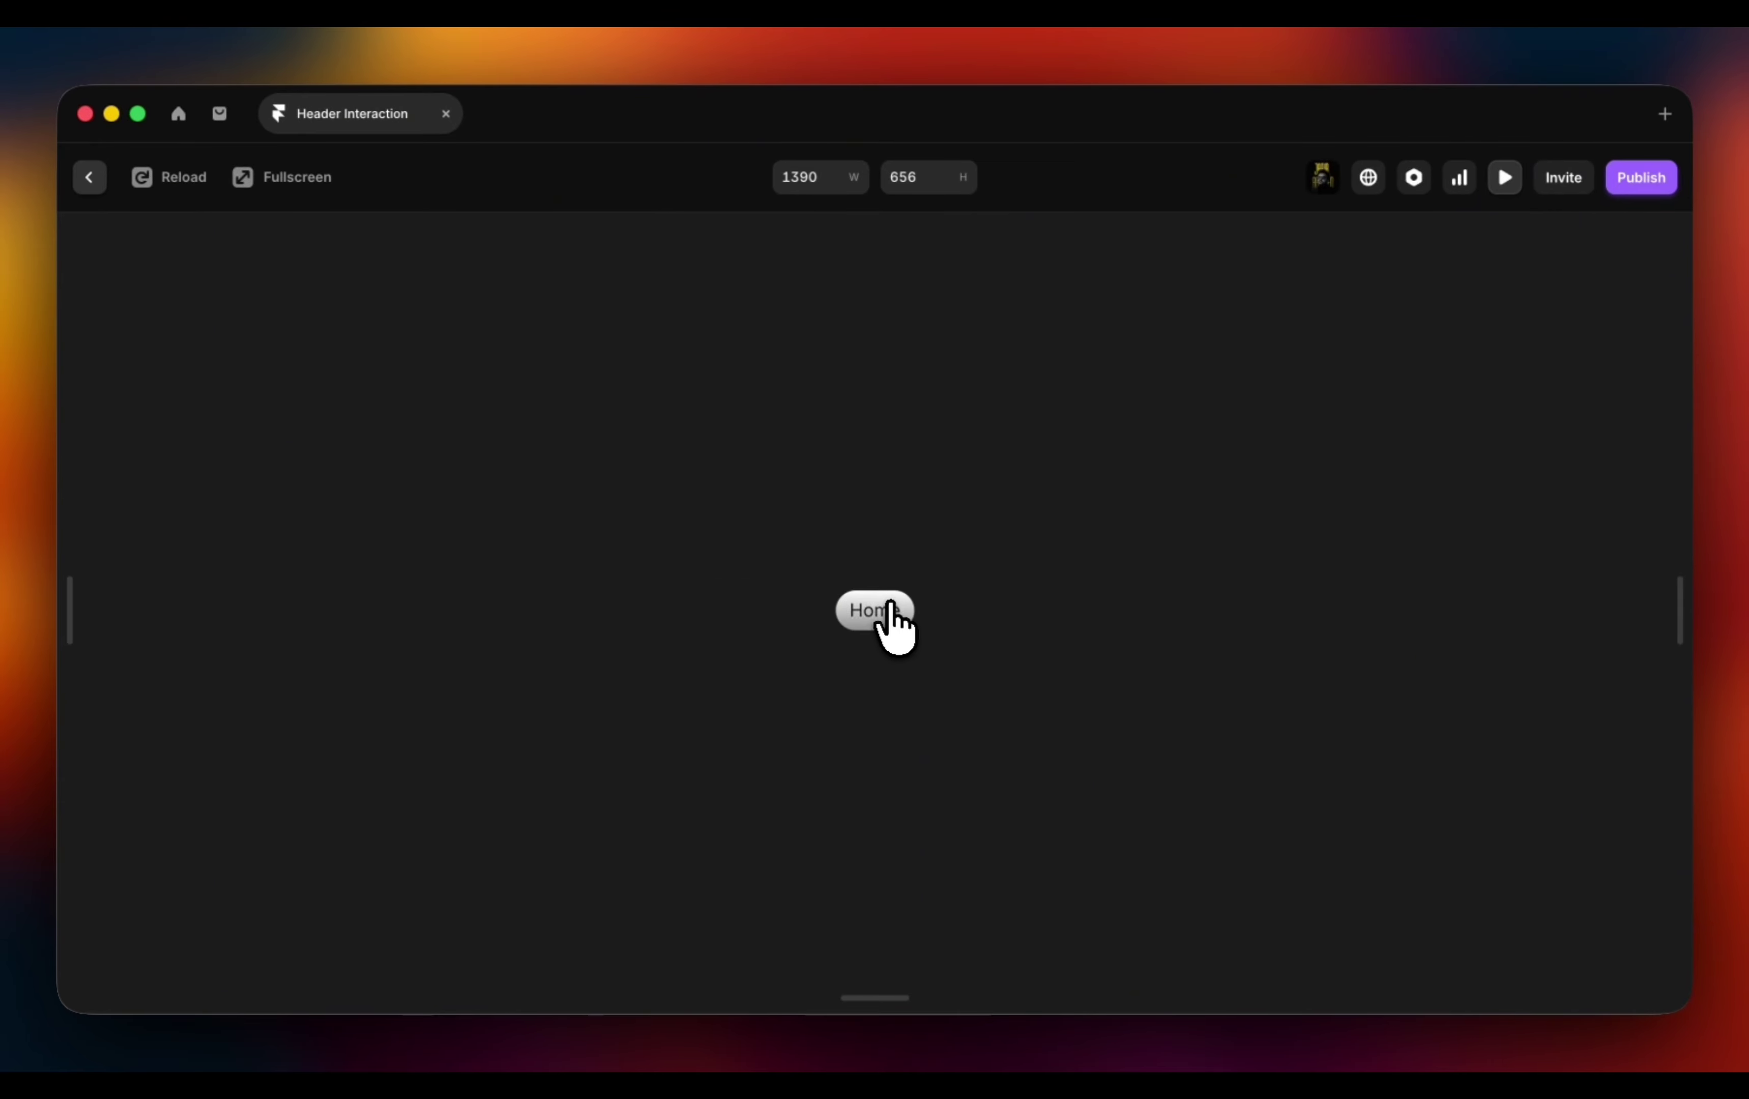
left_click(89, 176)
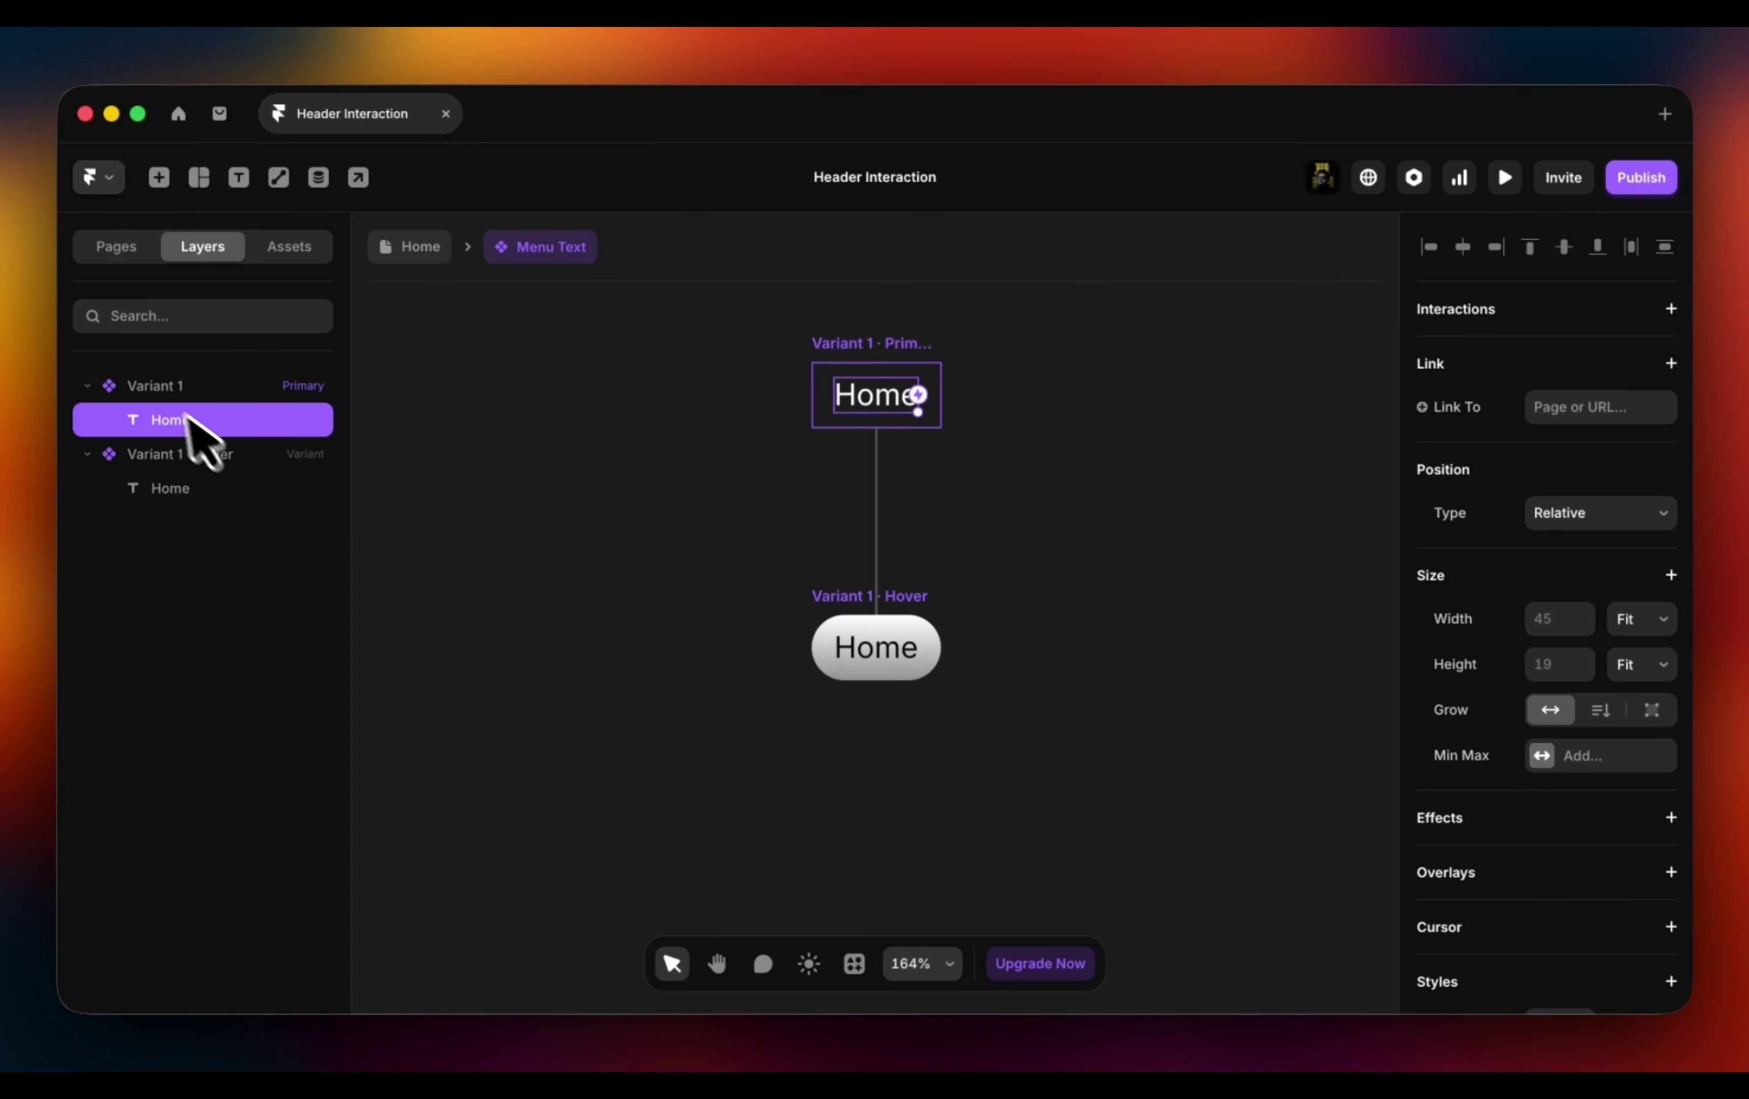
Create a Link variable for Variant 1's link target and set its scroll to Smooth.
left_click(156, 384)
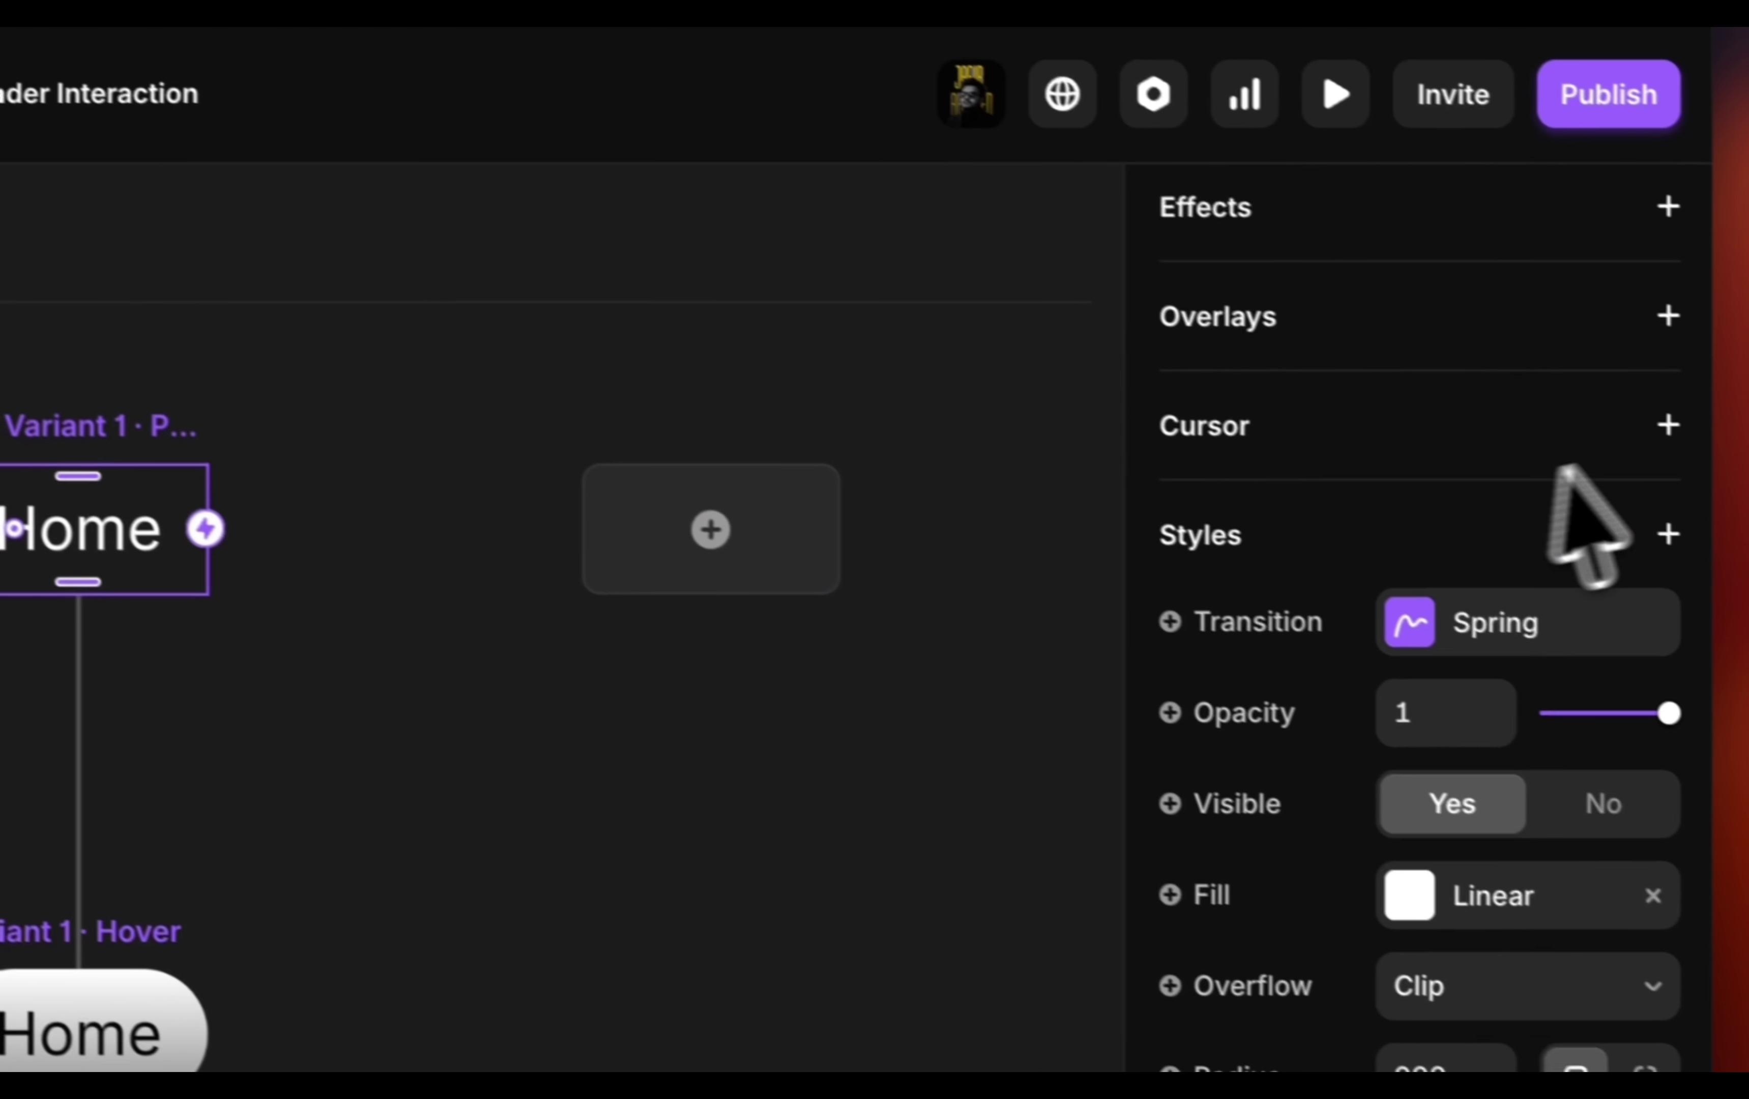
scroll(1634, 464, "up", 10)
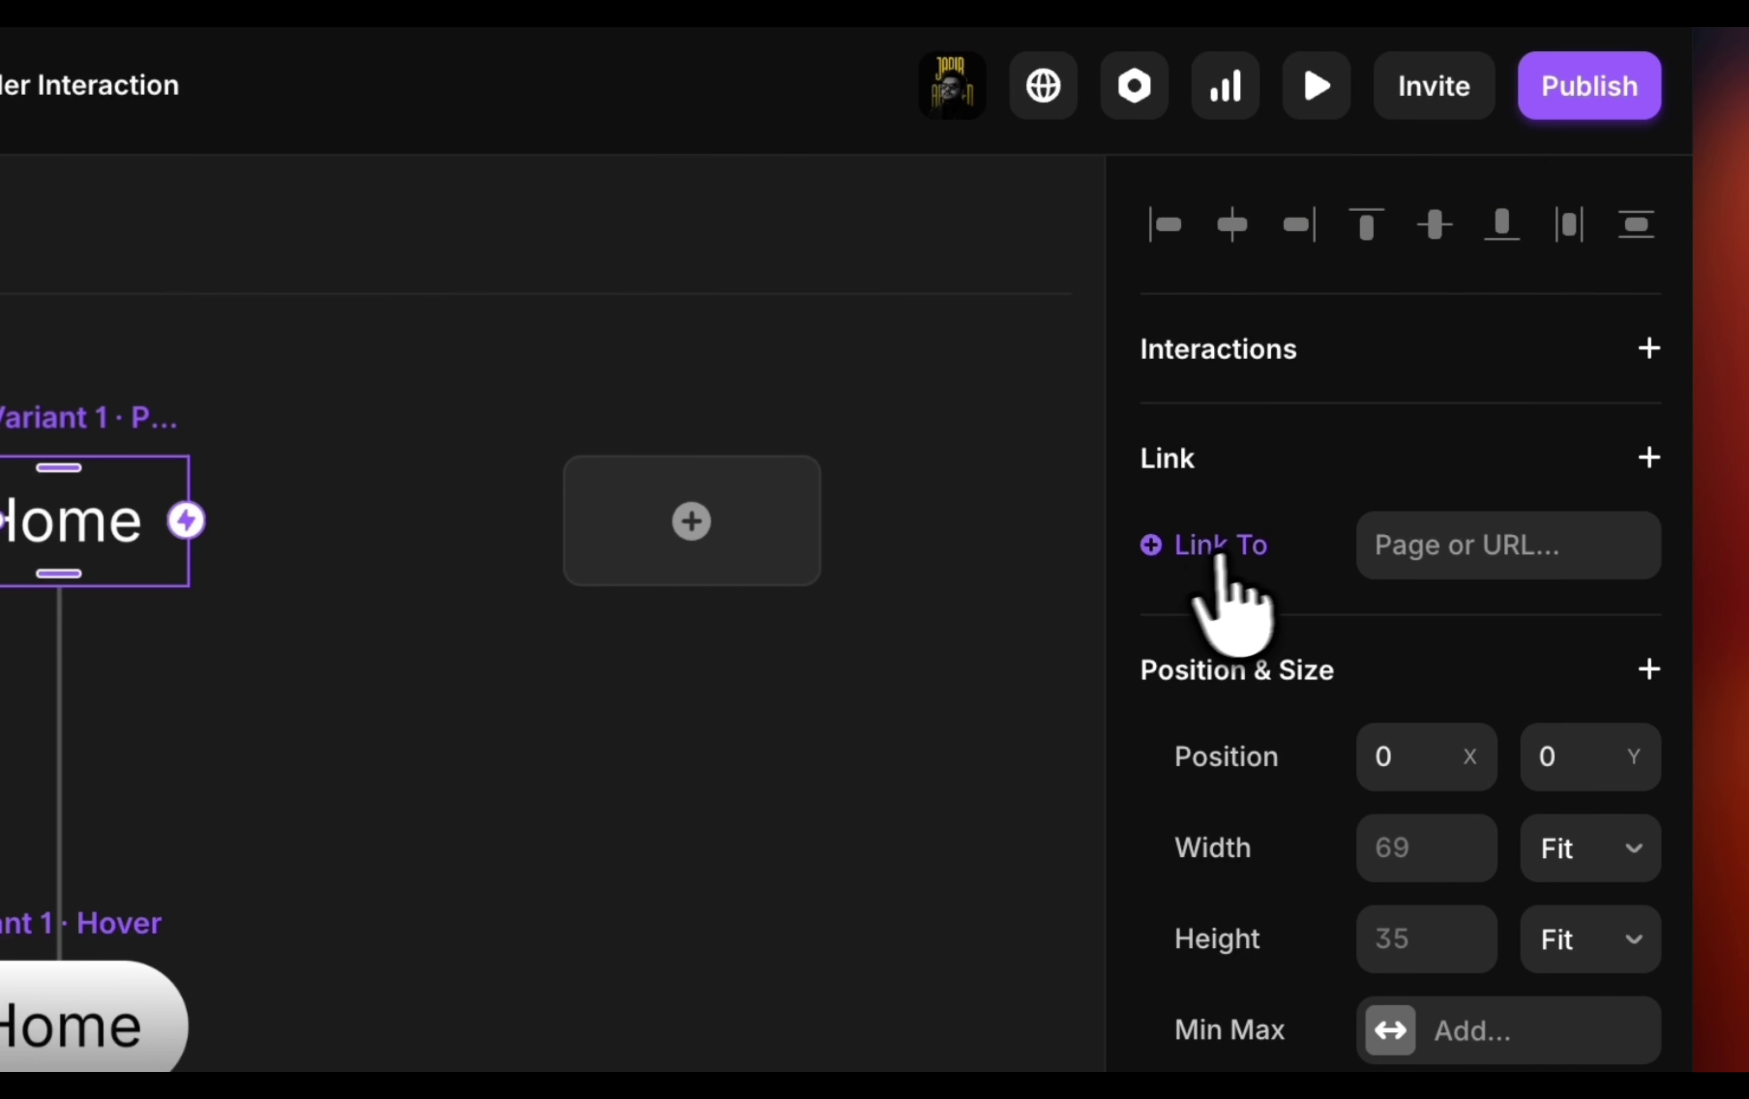
left_click(1221, 556)
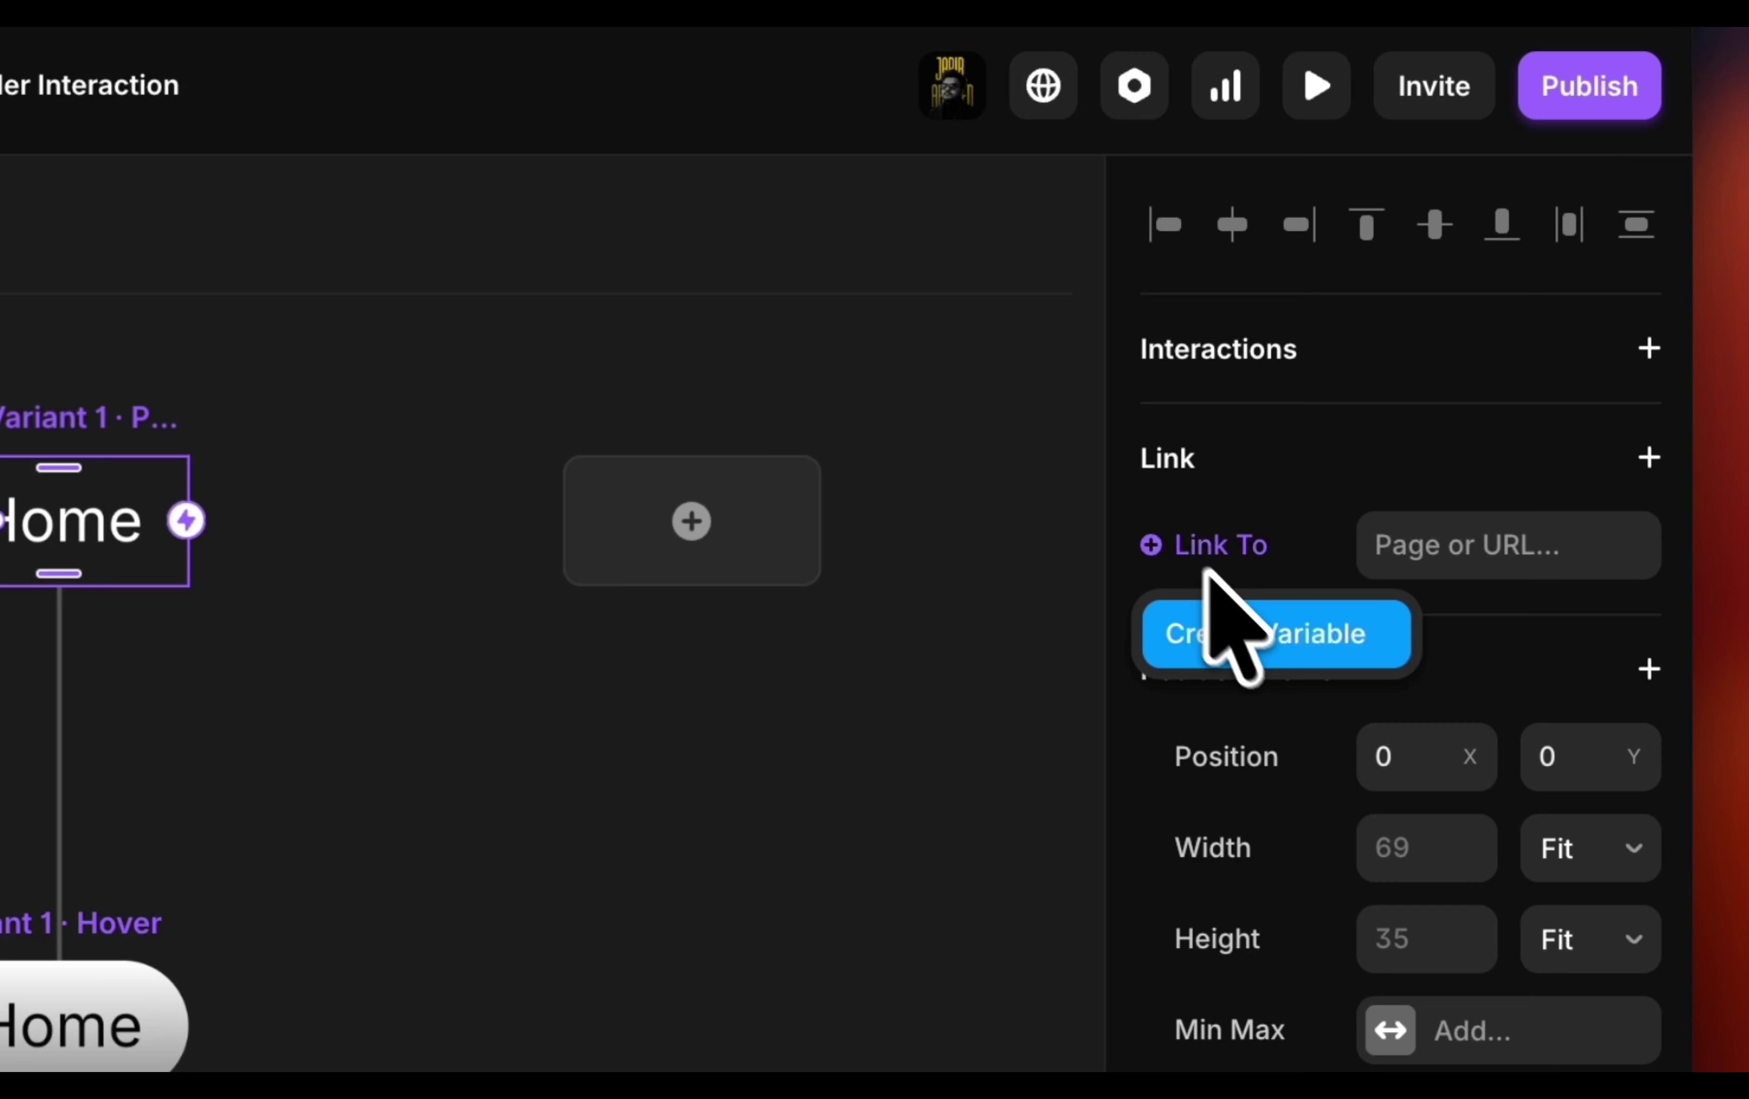
left_click(1284, 633)
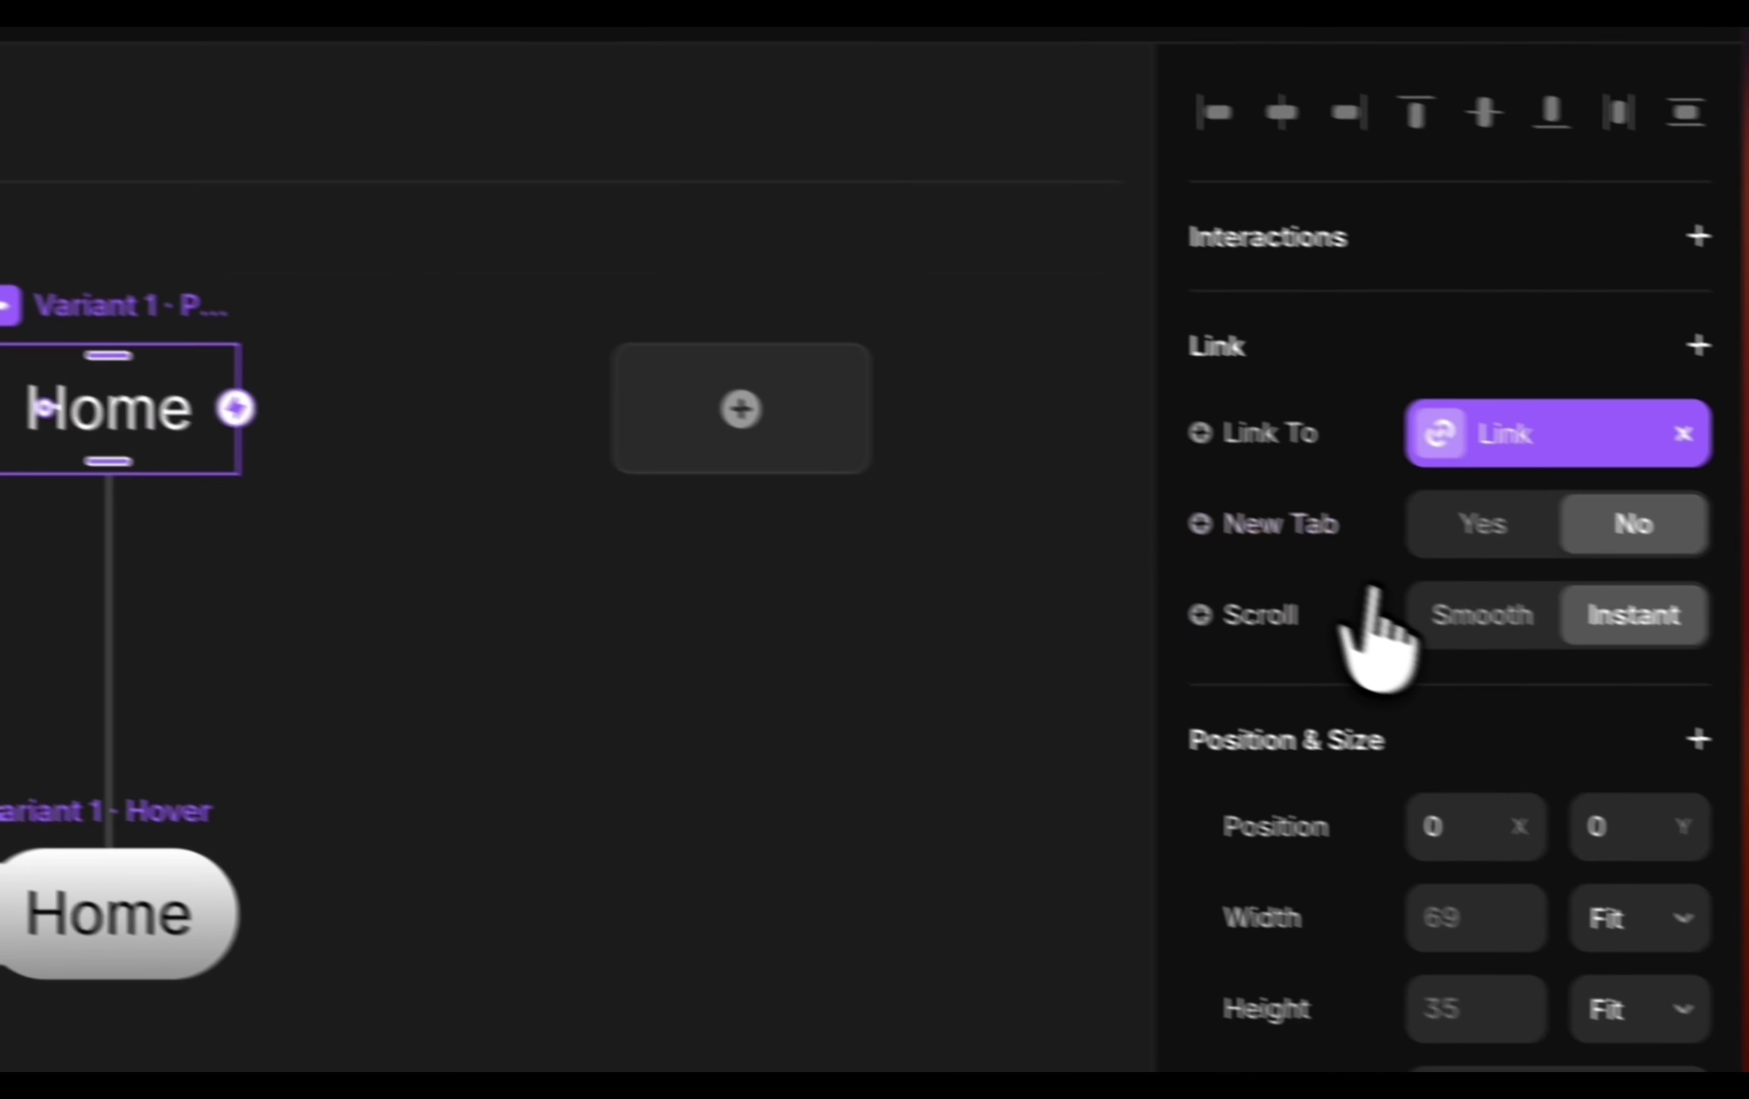
left_click(1453, 617)
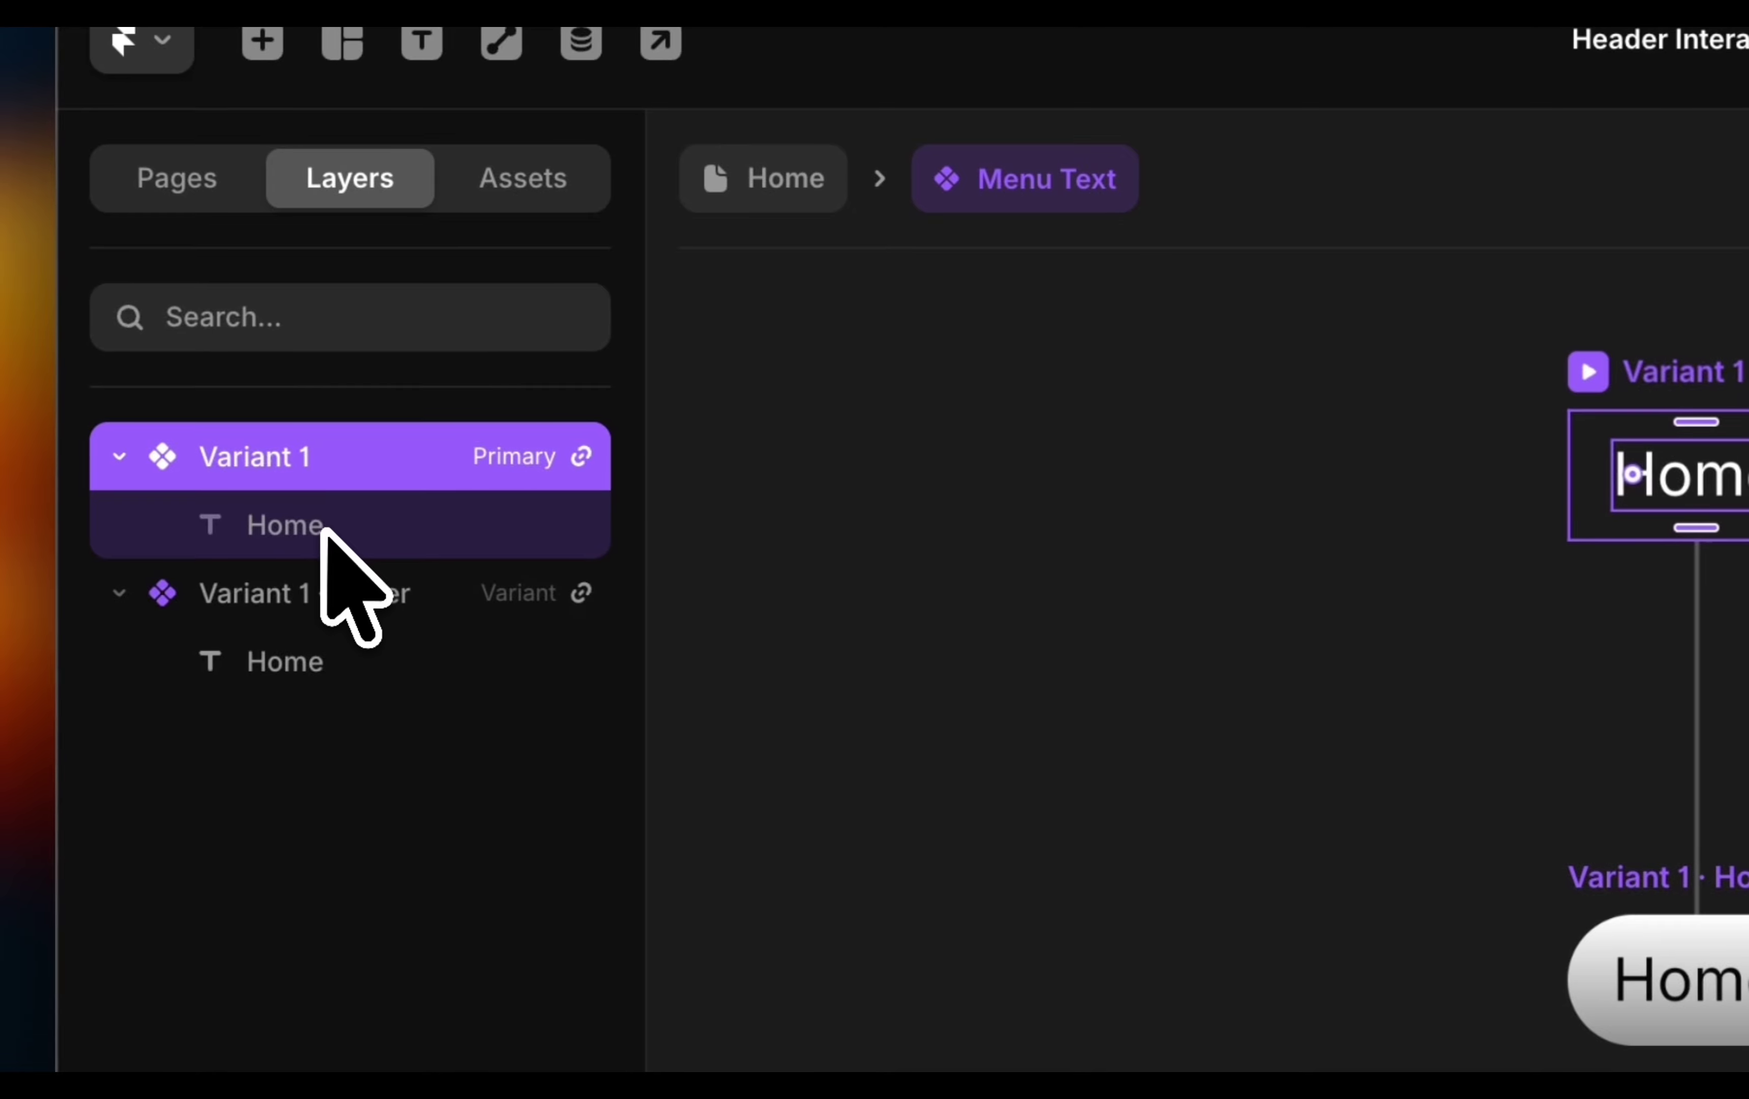
Create a plain text variable for the content of Variant 1's Home text.
left_click(323, 525)
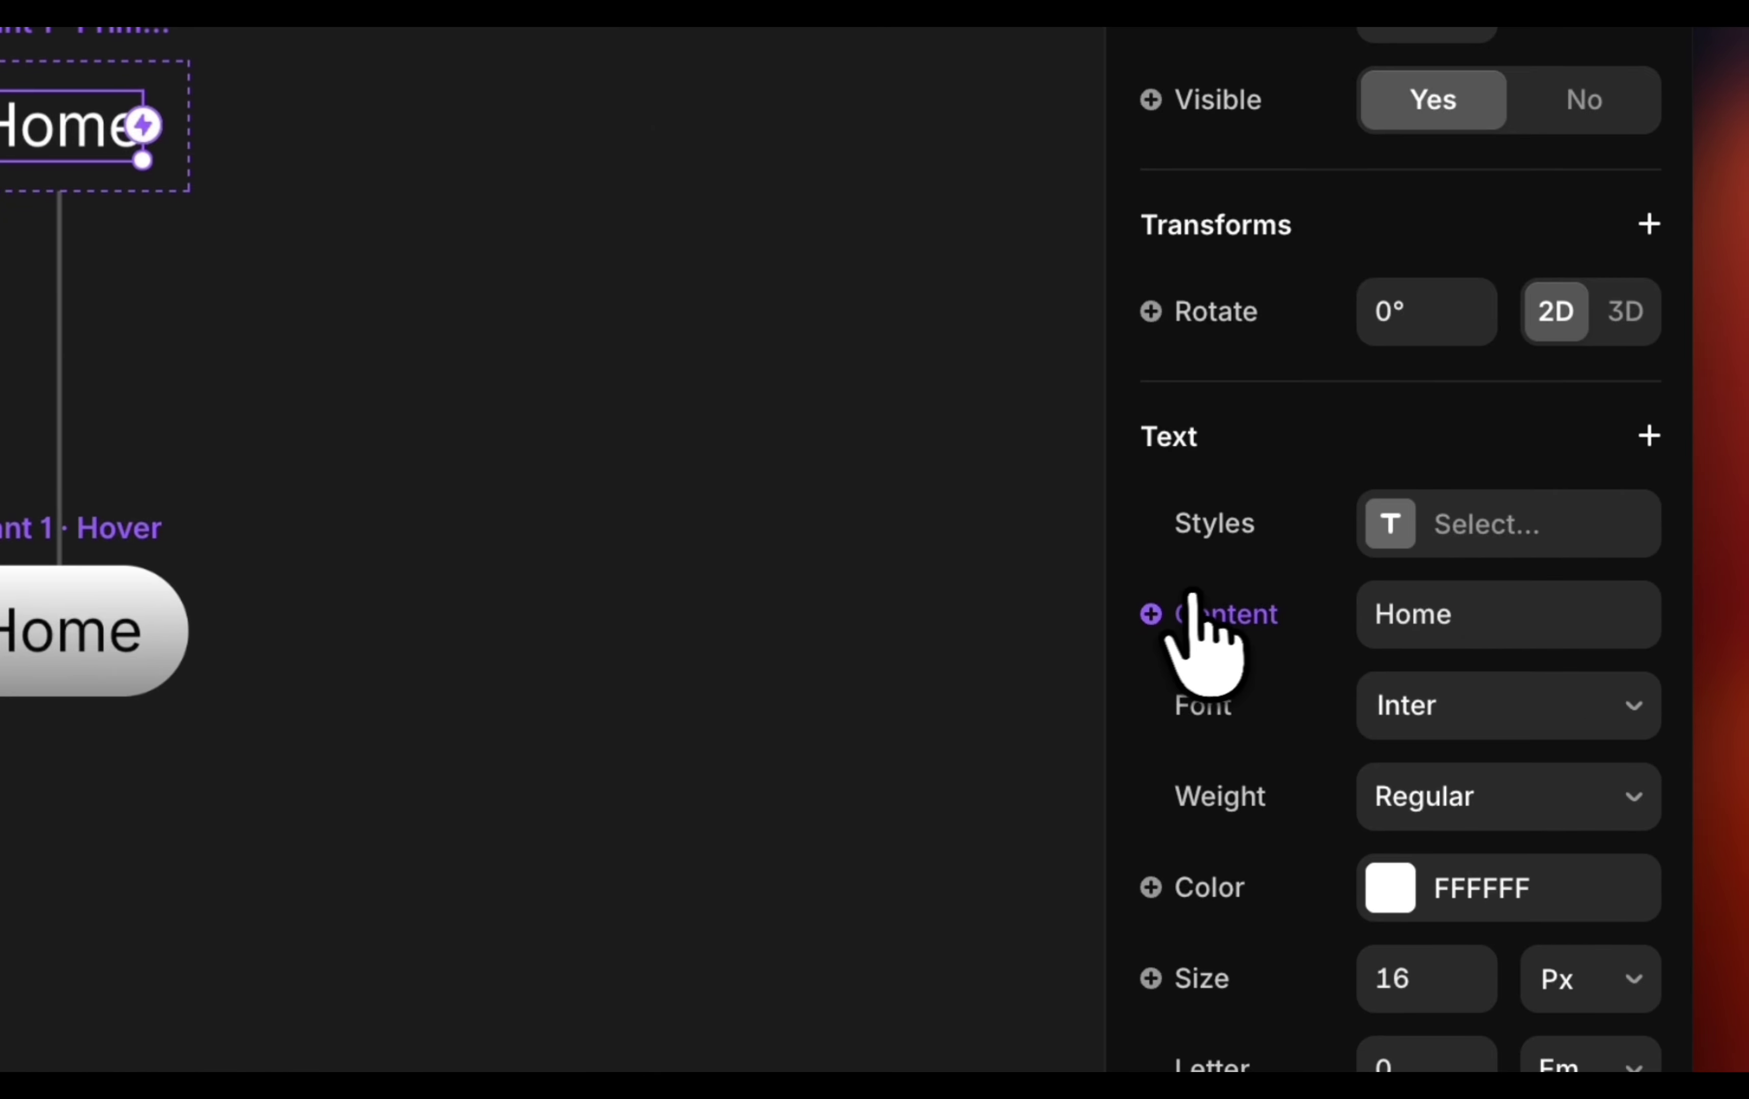
left_click(1152, 614)
mouse_move(1198, 705)
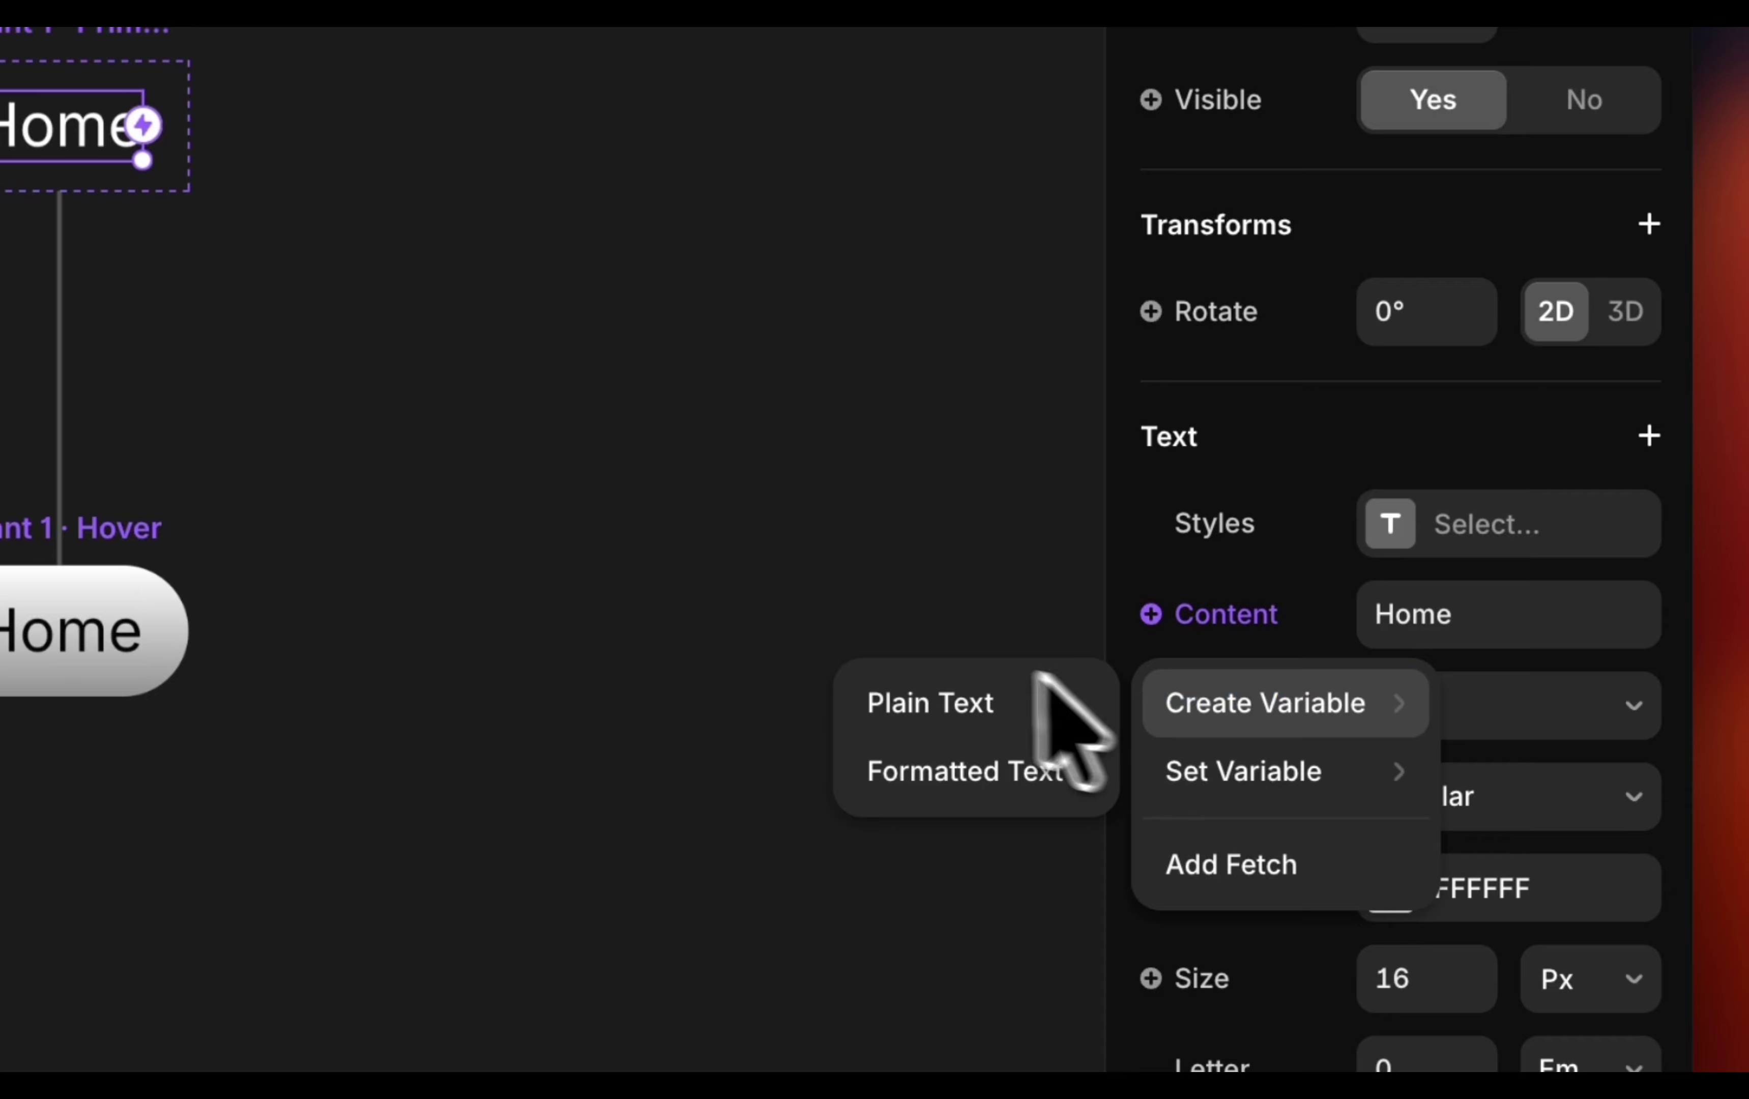
left_click(921, 698)
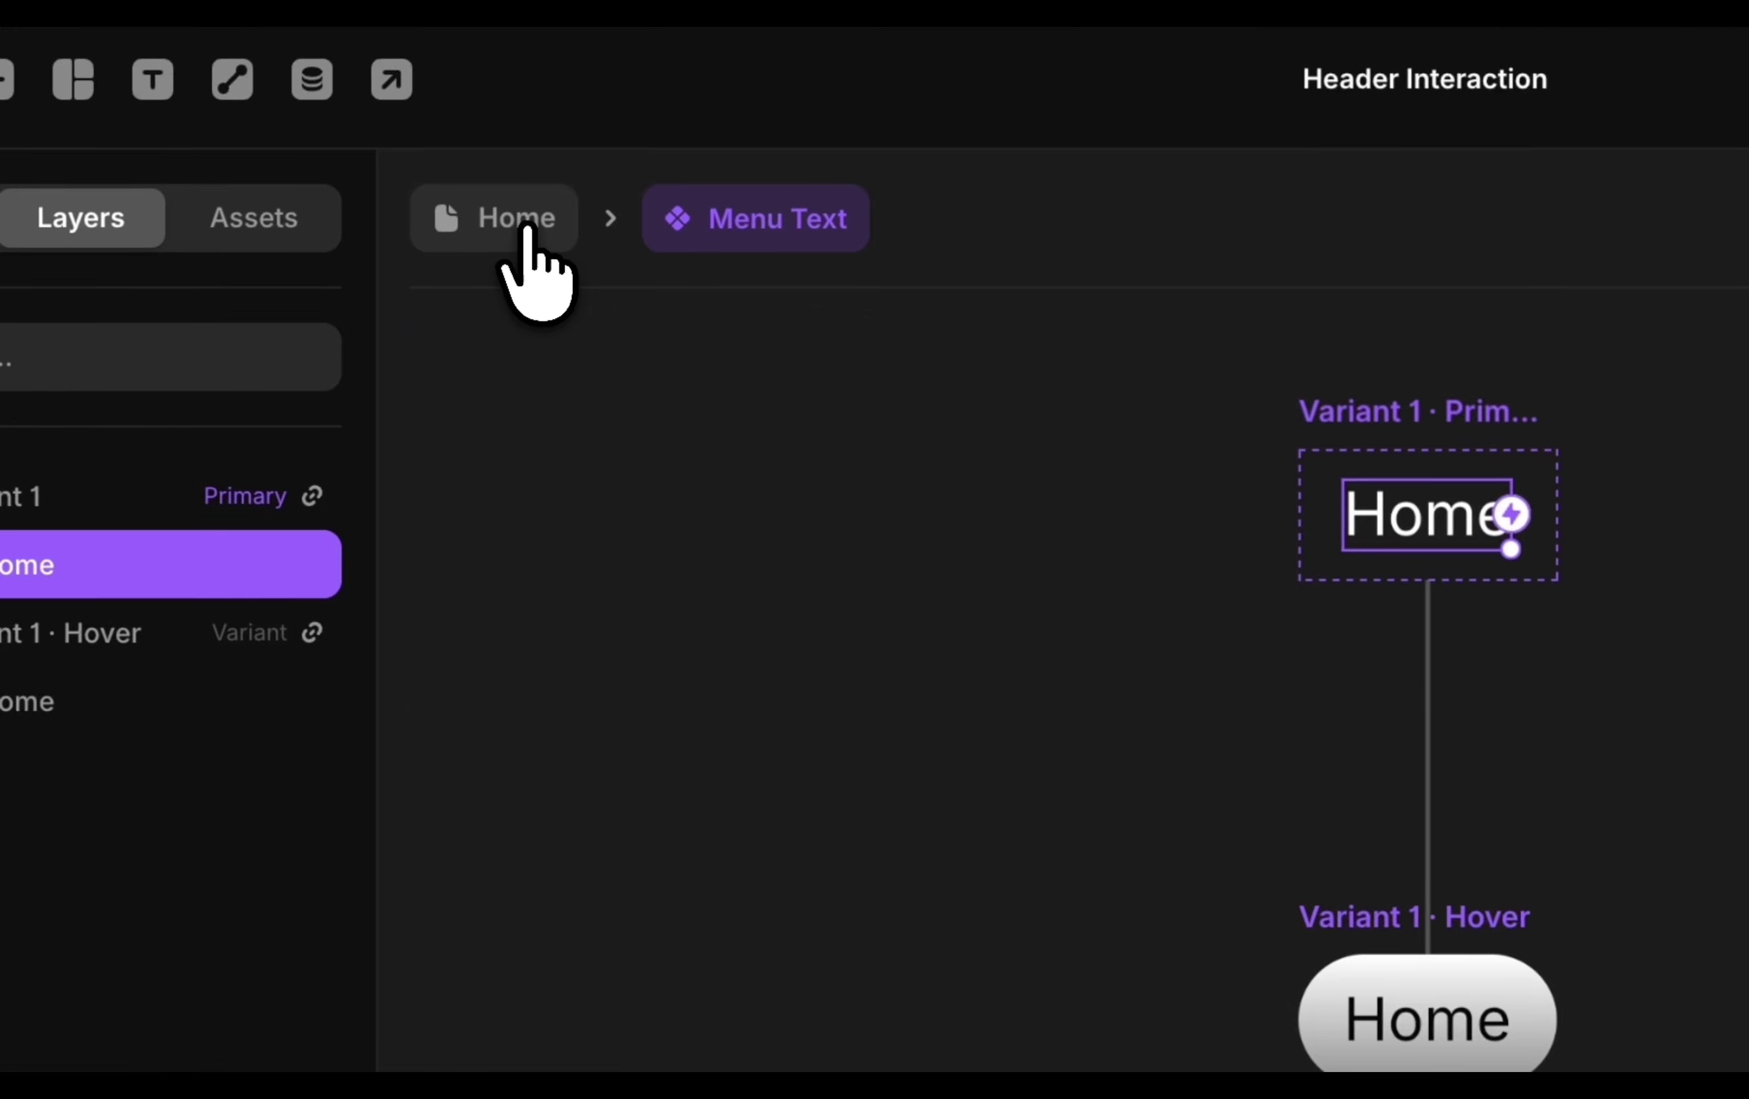
Return to the Home page and duplicate Menu Text three times so that Menu Container holds four items.
left_click(520, 233)
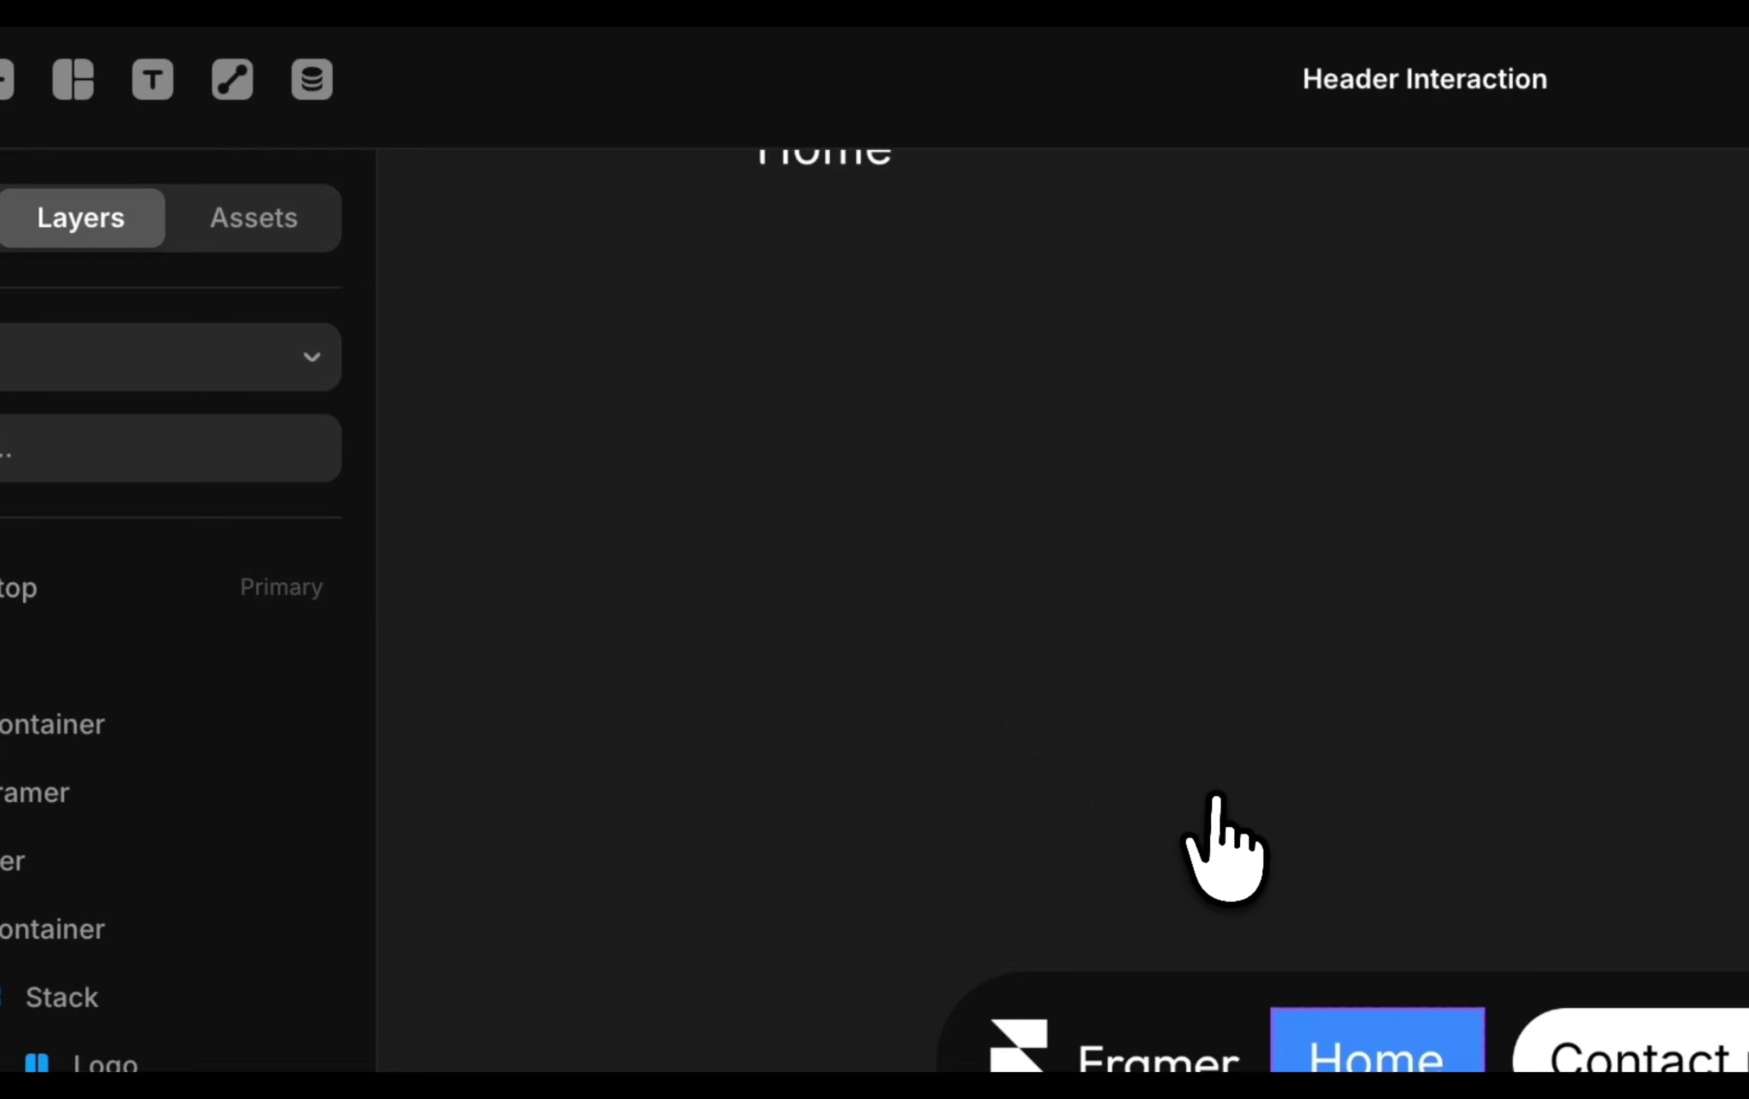
scroll(1215, 796, "down", 2)
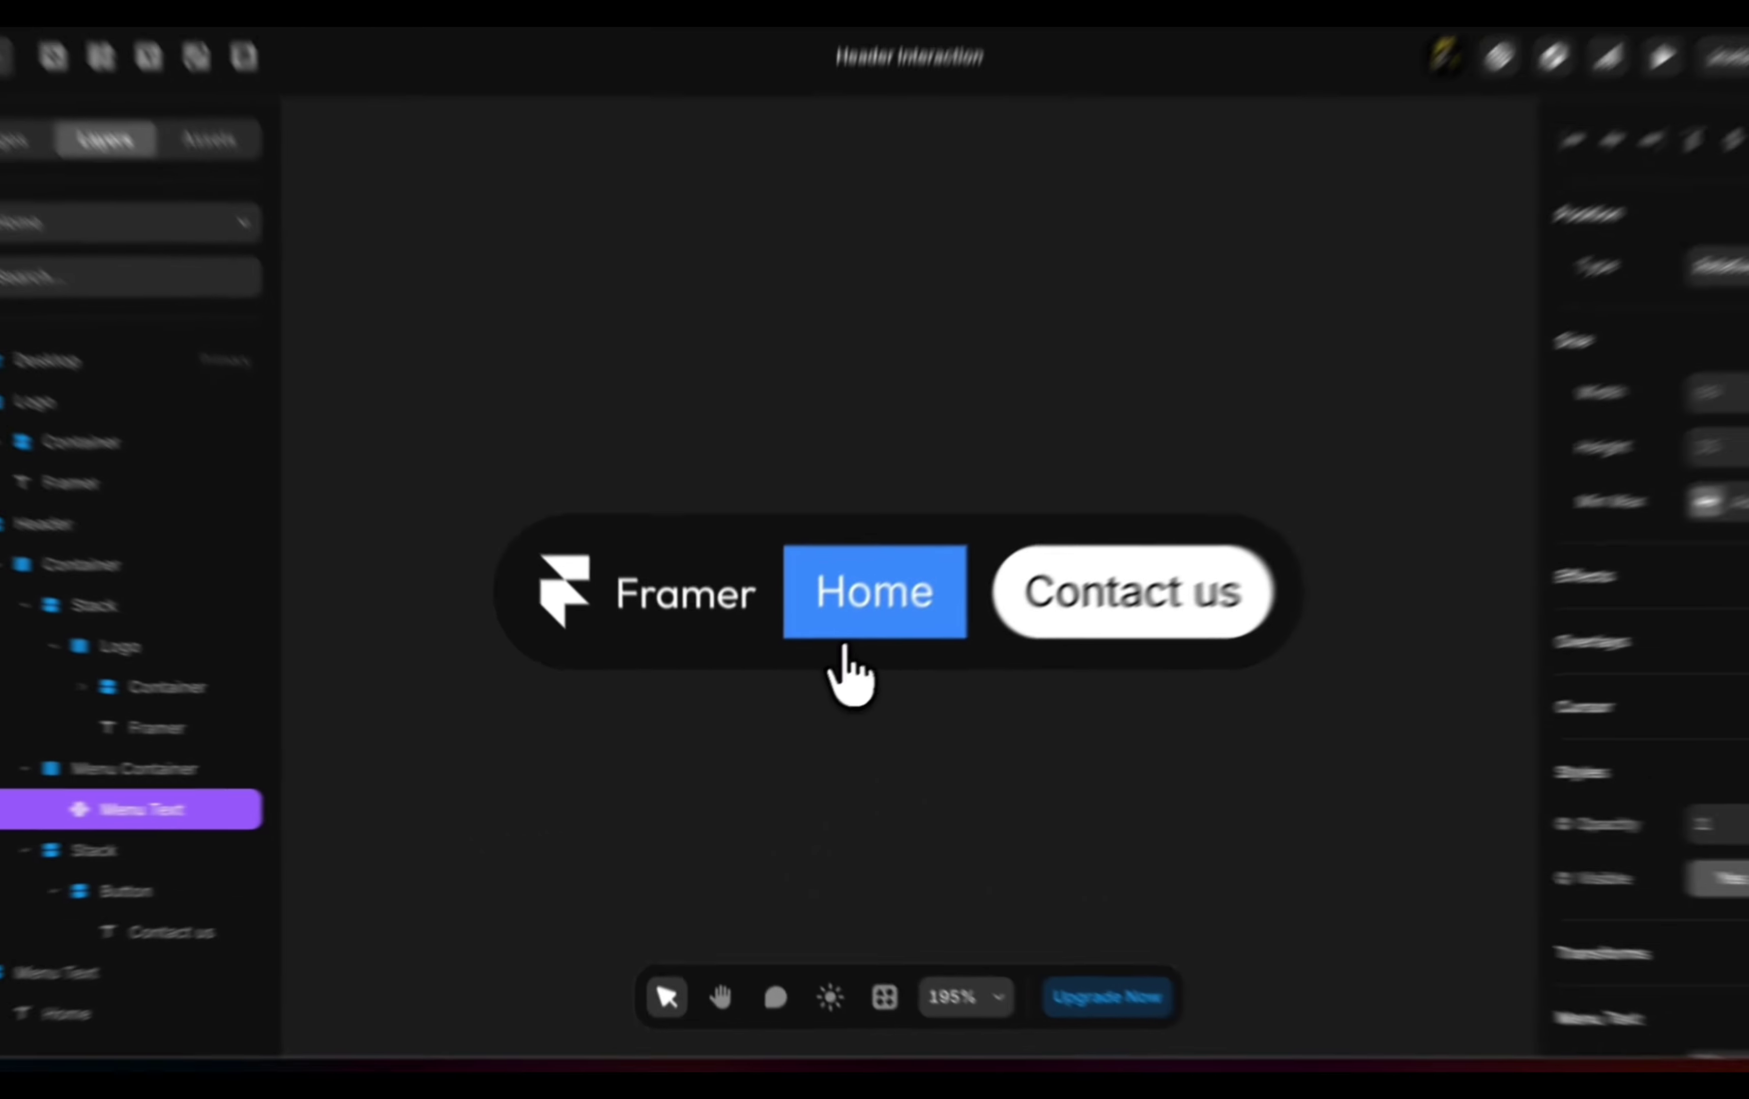
key("super+d")
key("super+d")
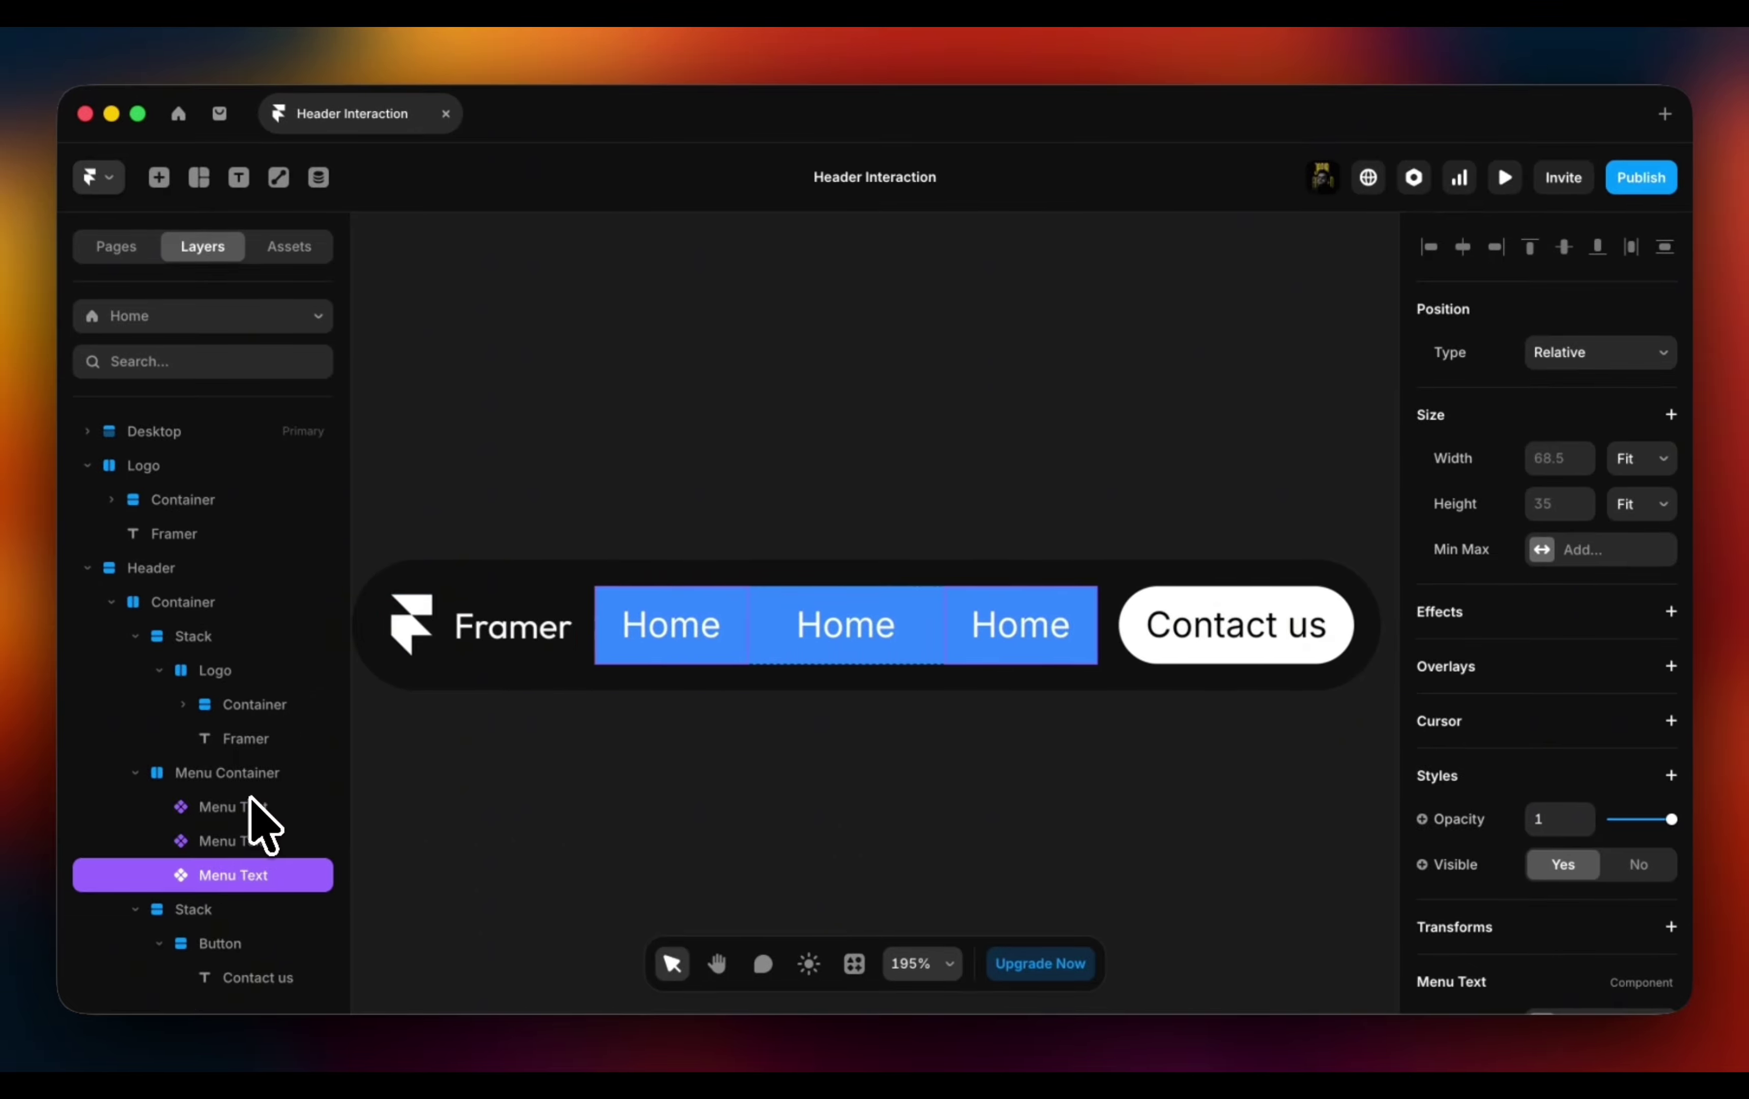
key("super+d")
scroll(465, 782, "down", 2)
scroll(479, 789, "left", 2)
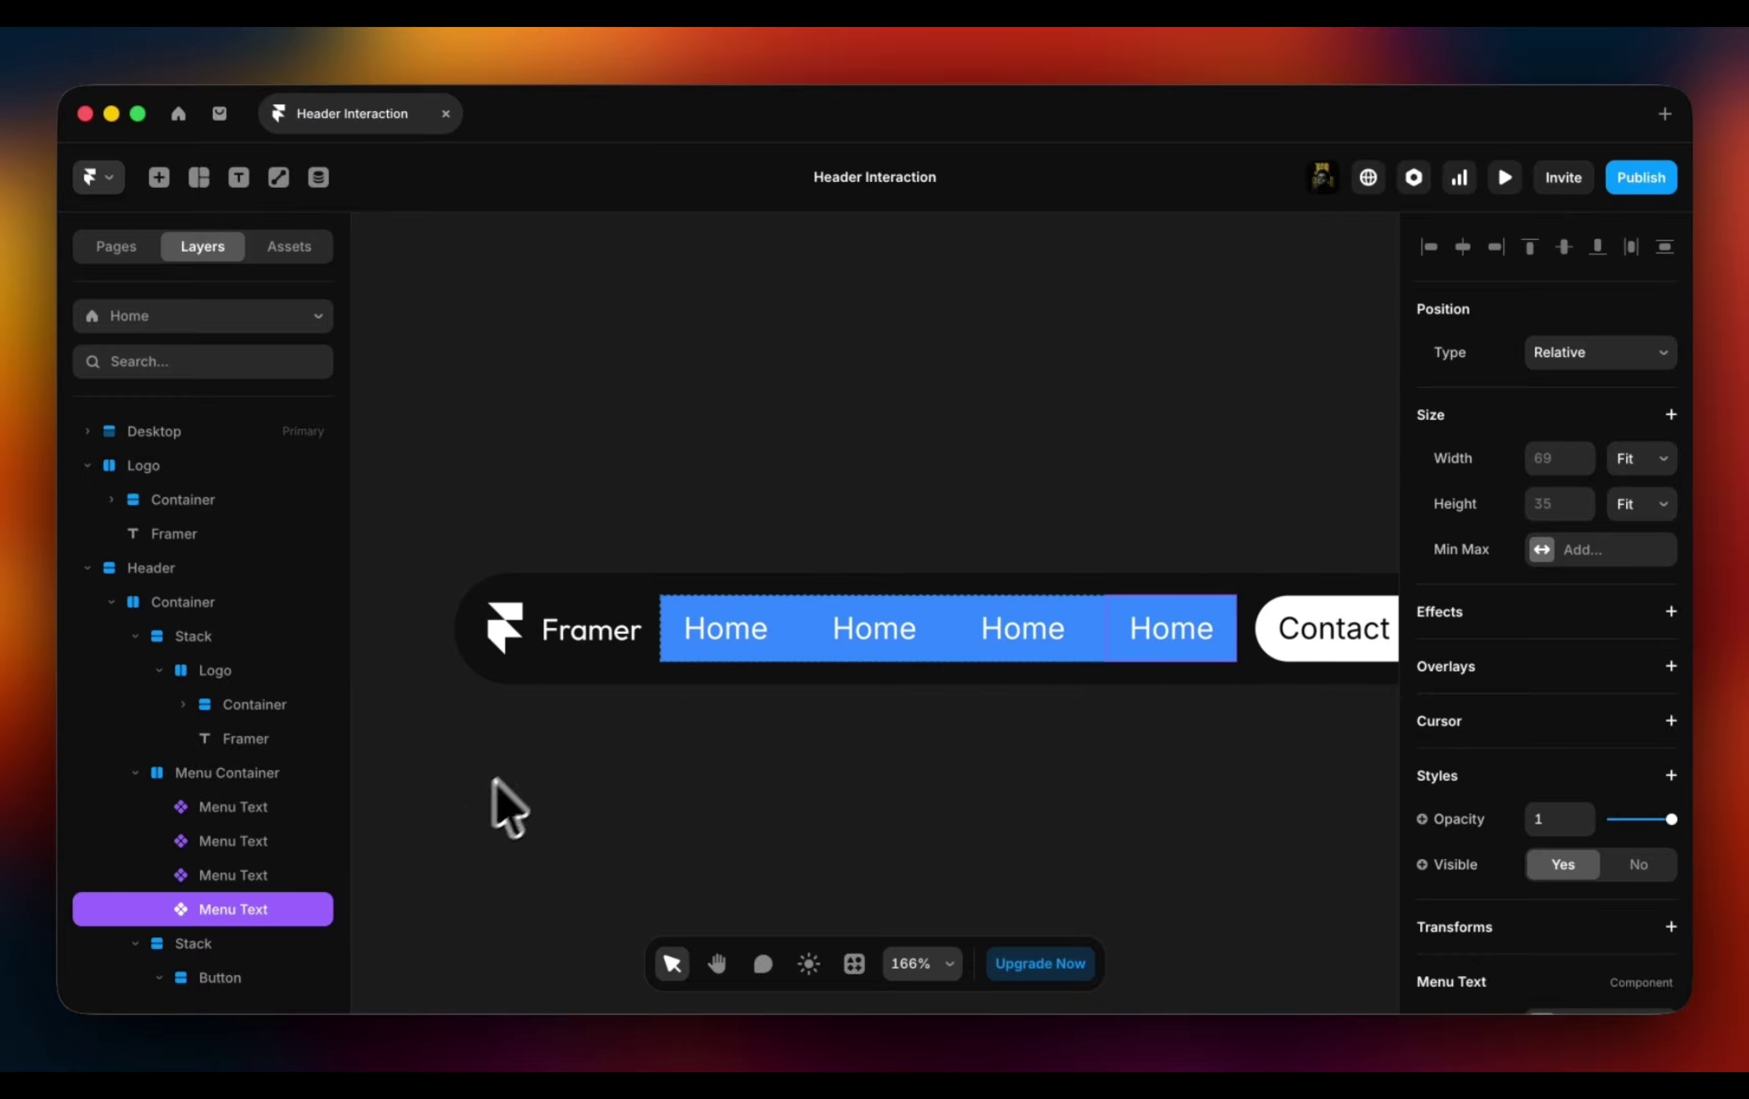
Delete the fourth Menu Text item and set the second item's text to About us.
key("Delete")
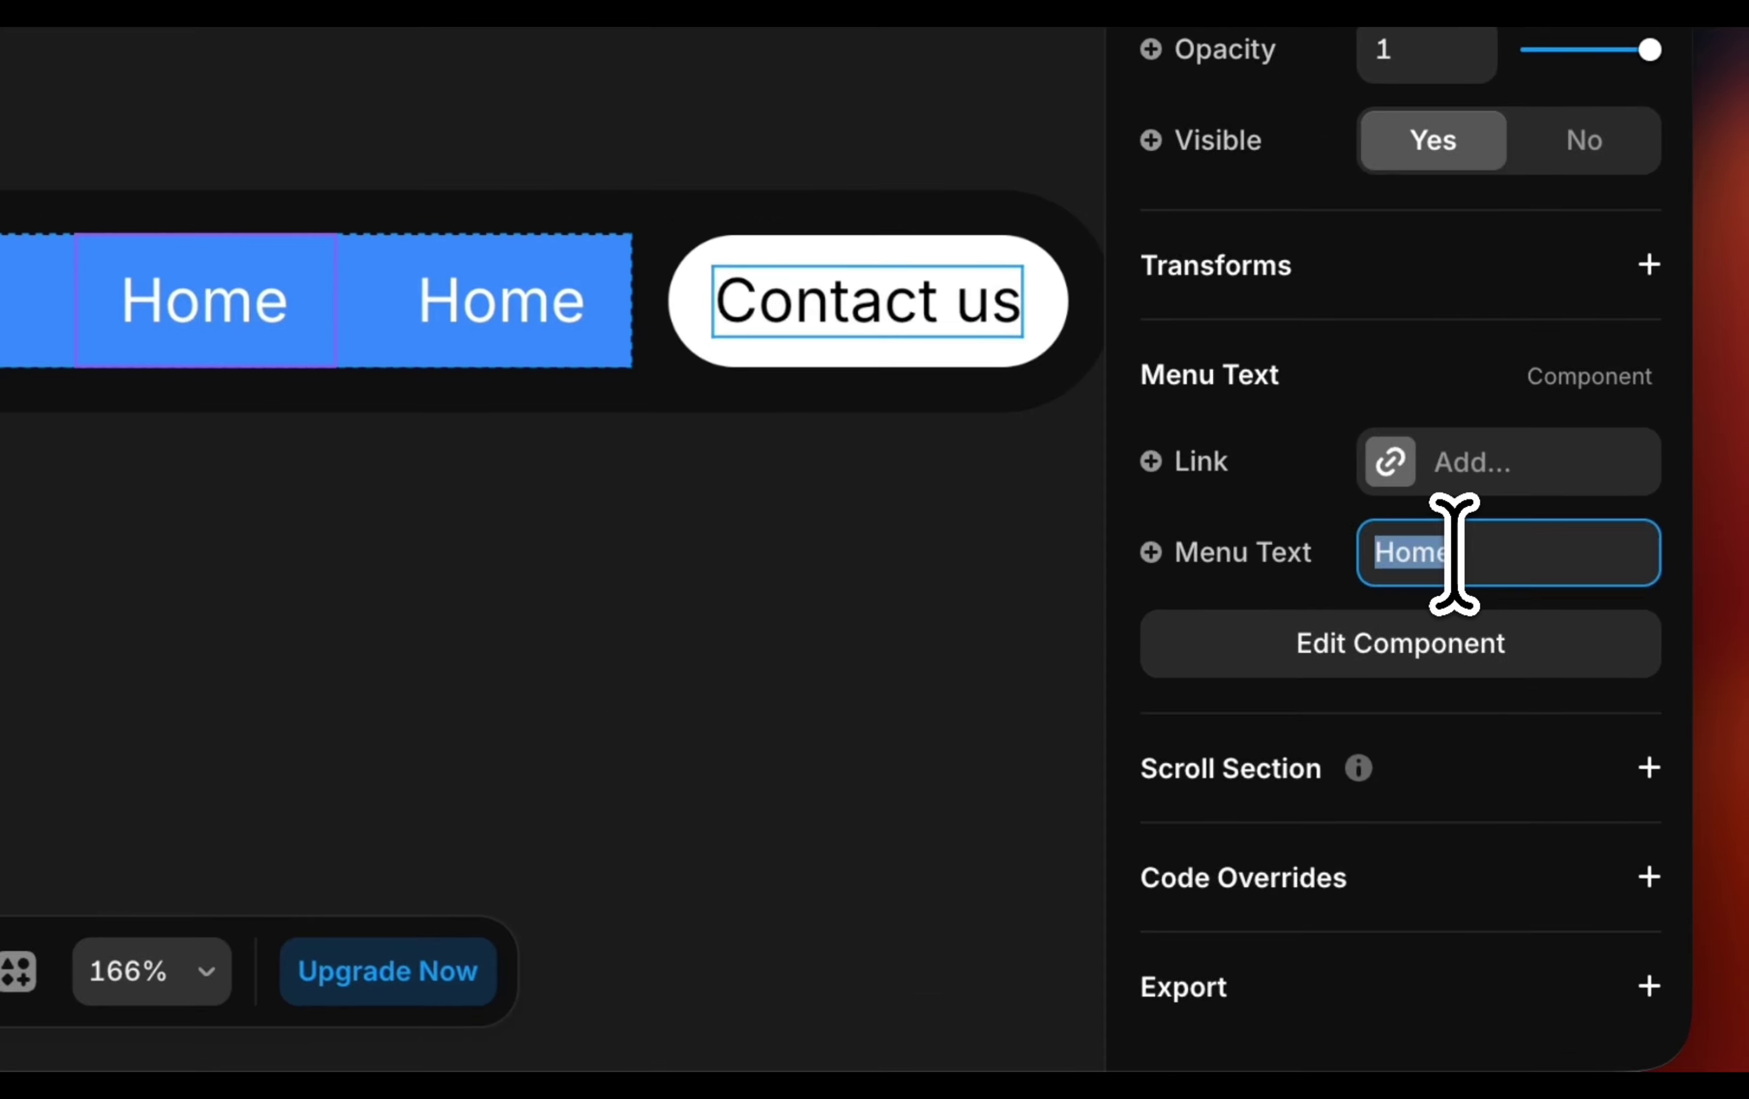
type("s")
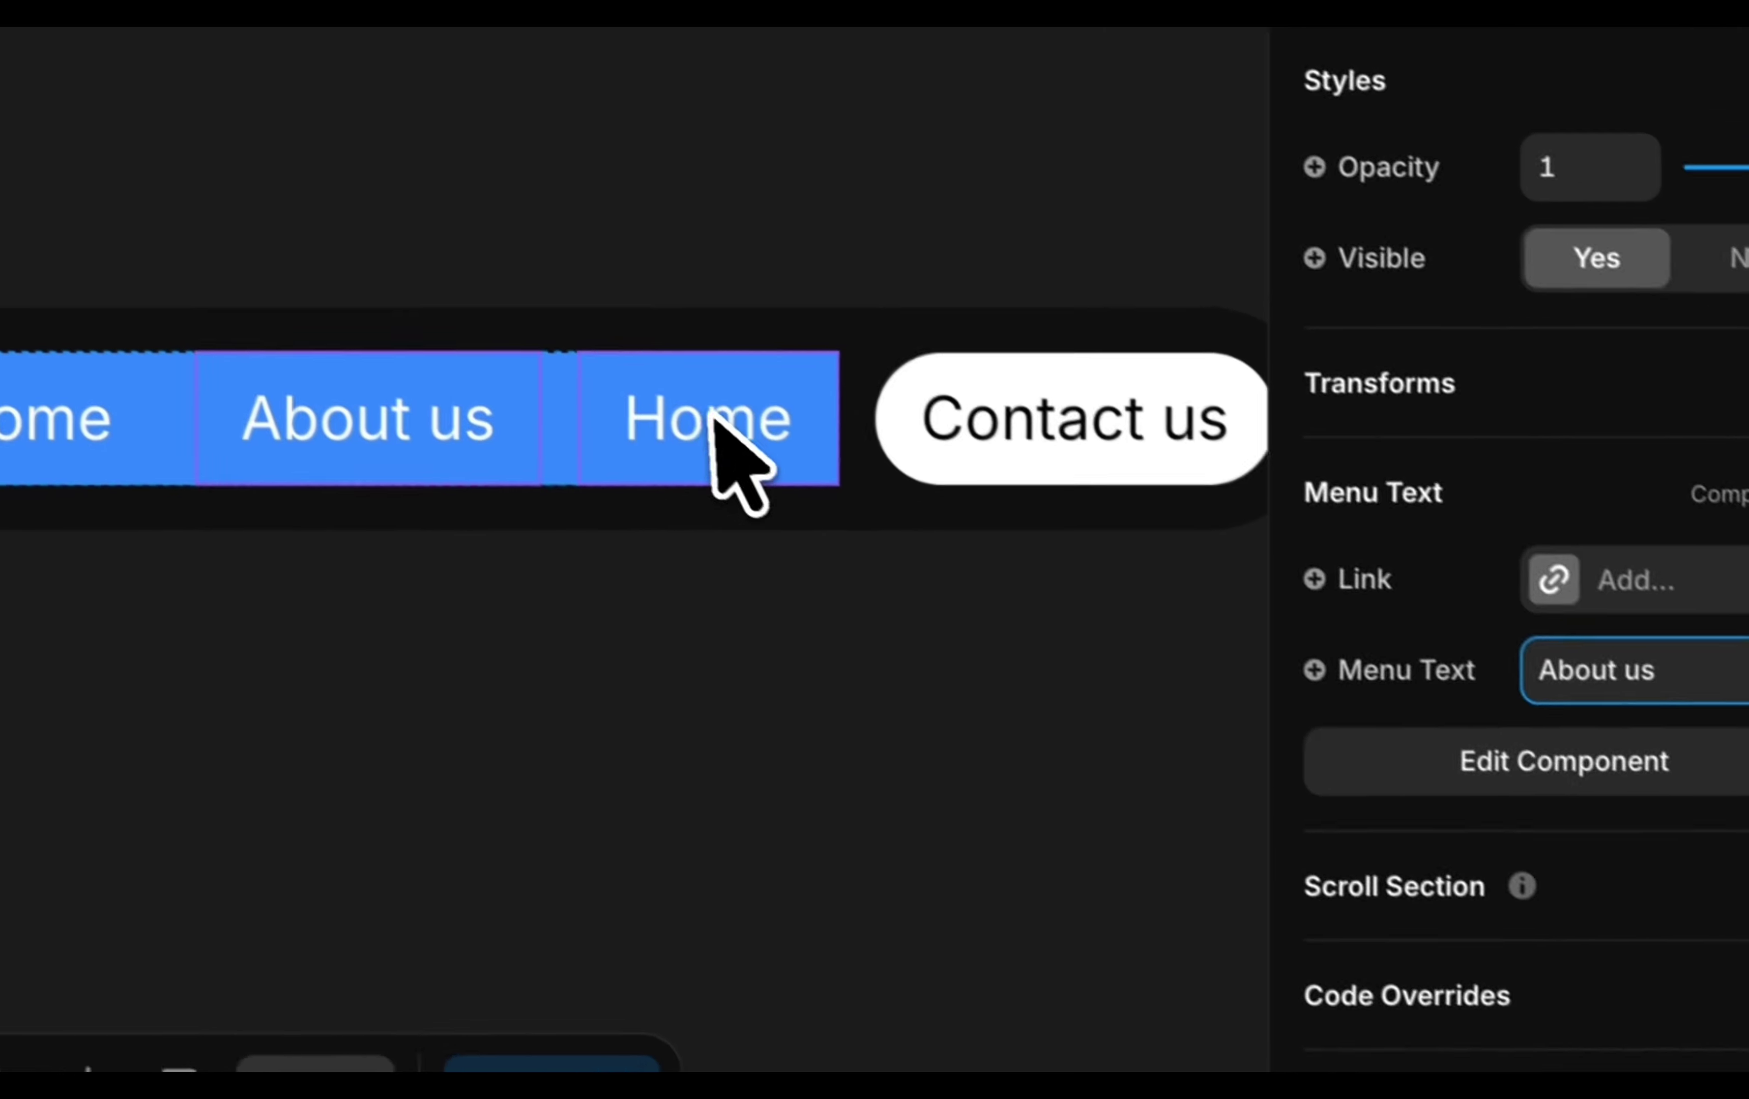
Set the third menu item's text to Features, duplicate that item and set the copy's text to Testimonials.
left_click(501, 300)
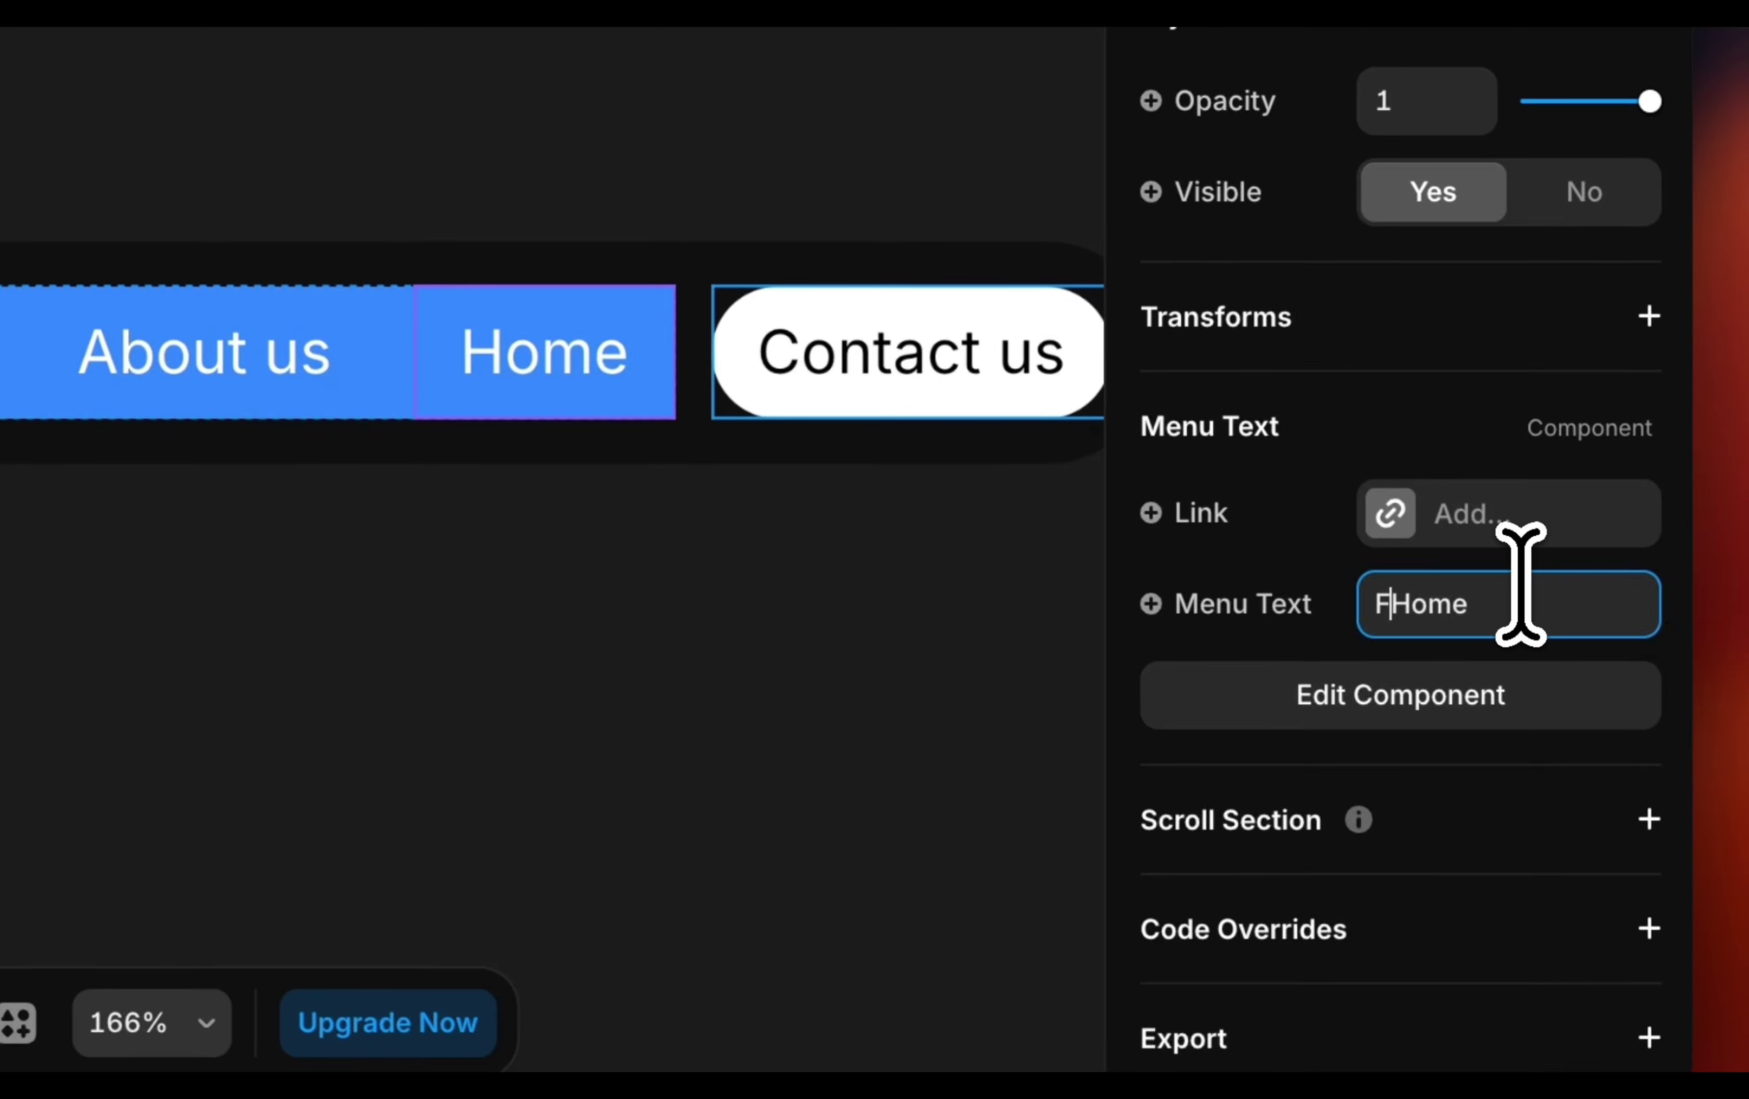
left_click(1521, 603)
type("Features")
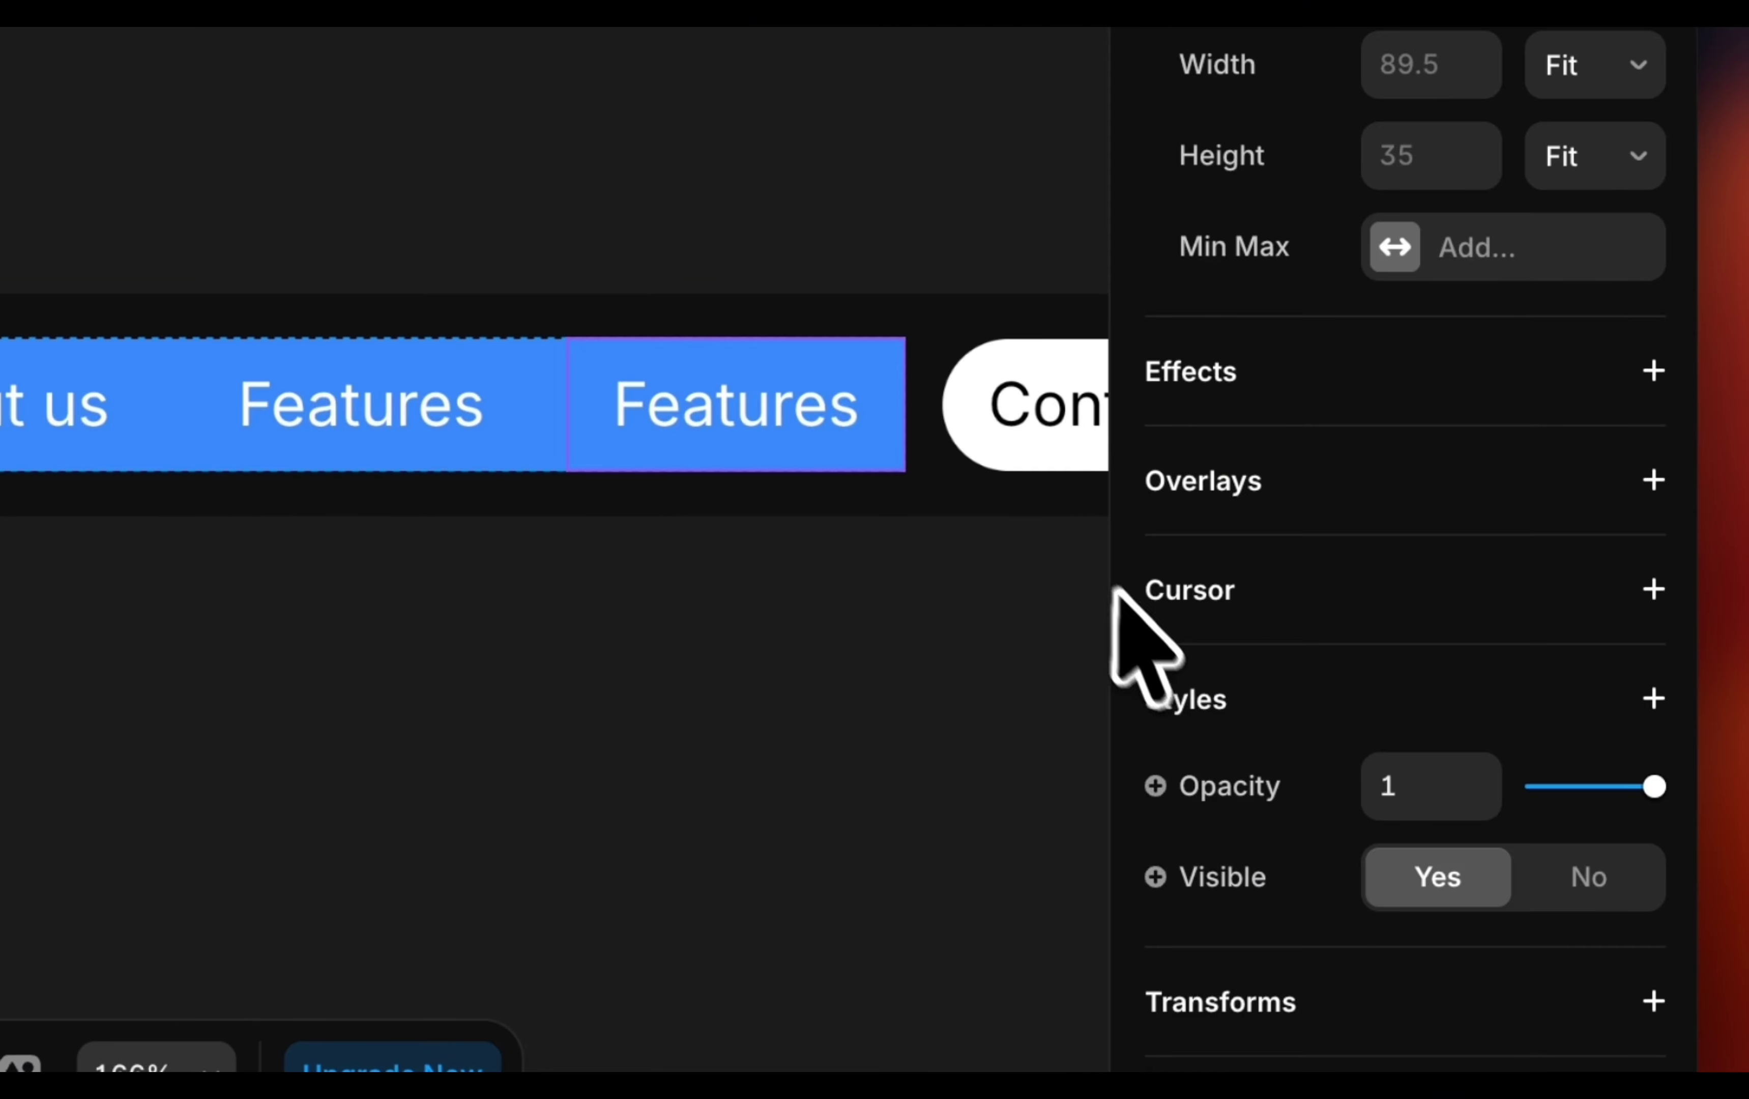
scroll(1293, 691, "down", 9)
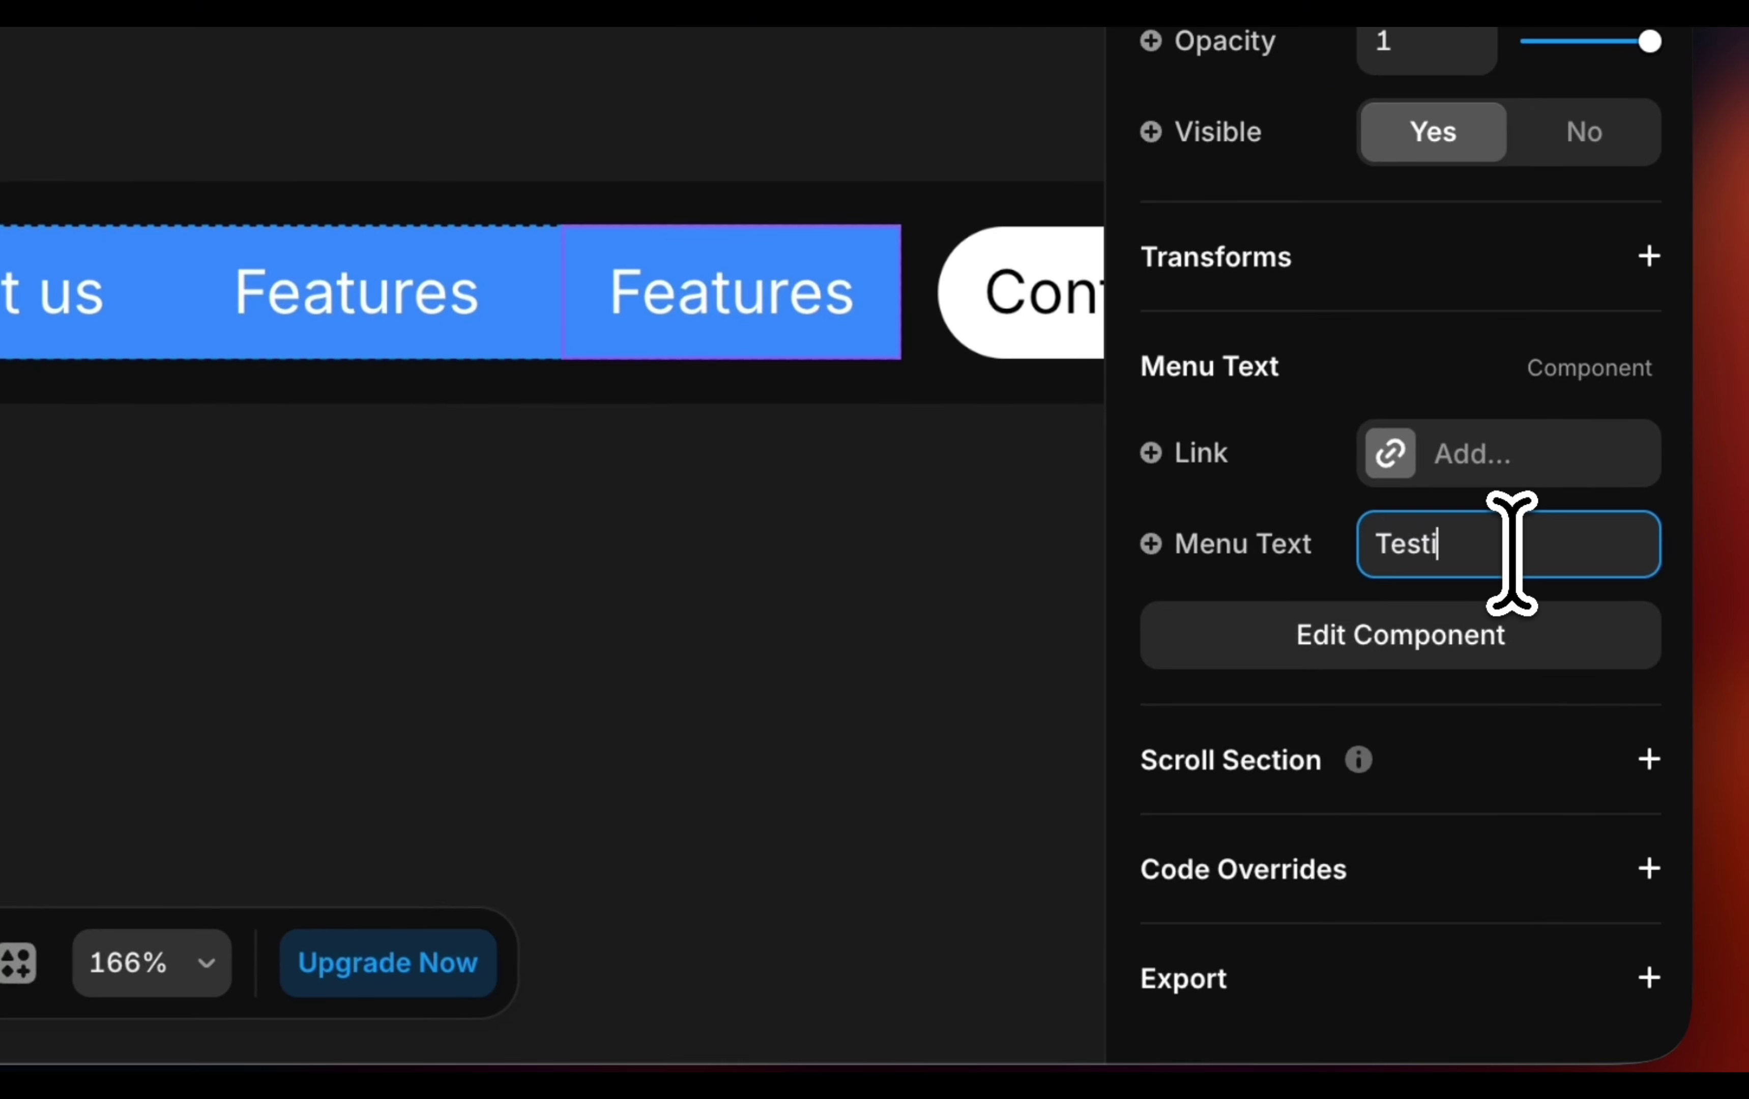
type("als")
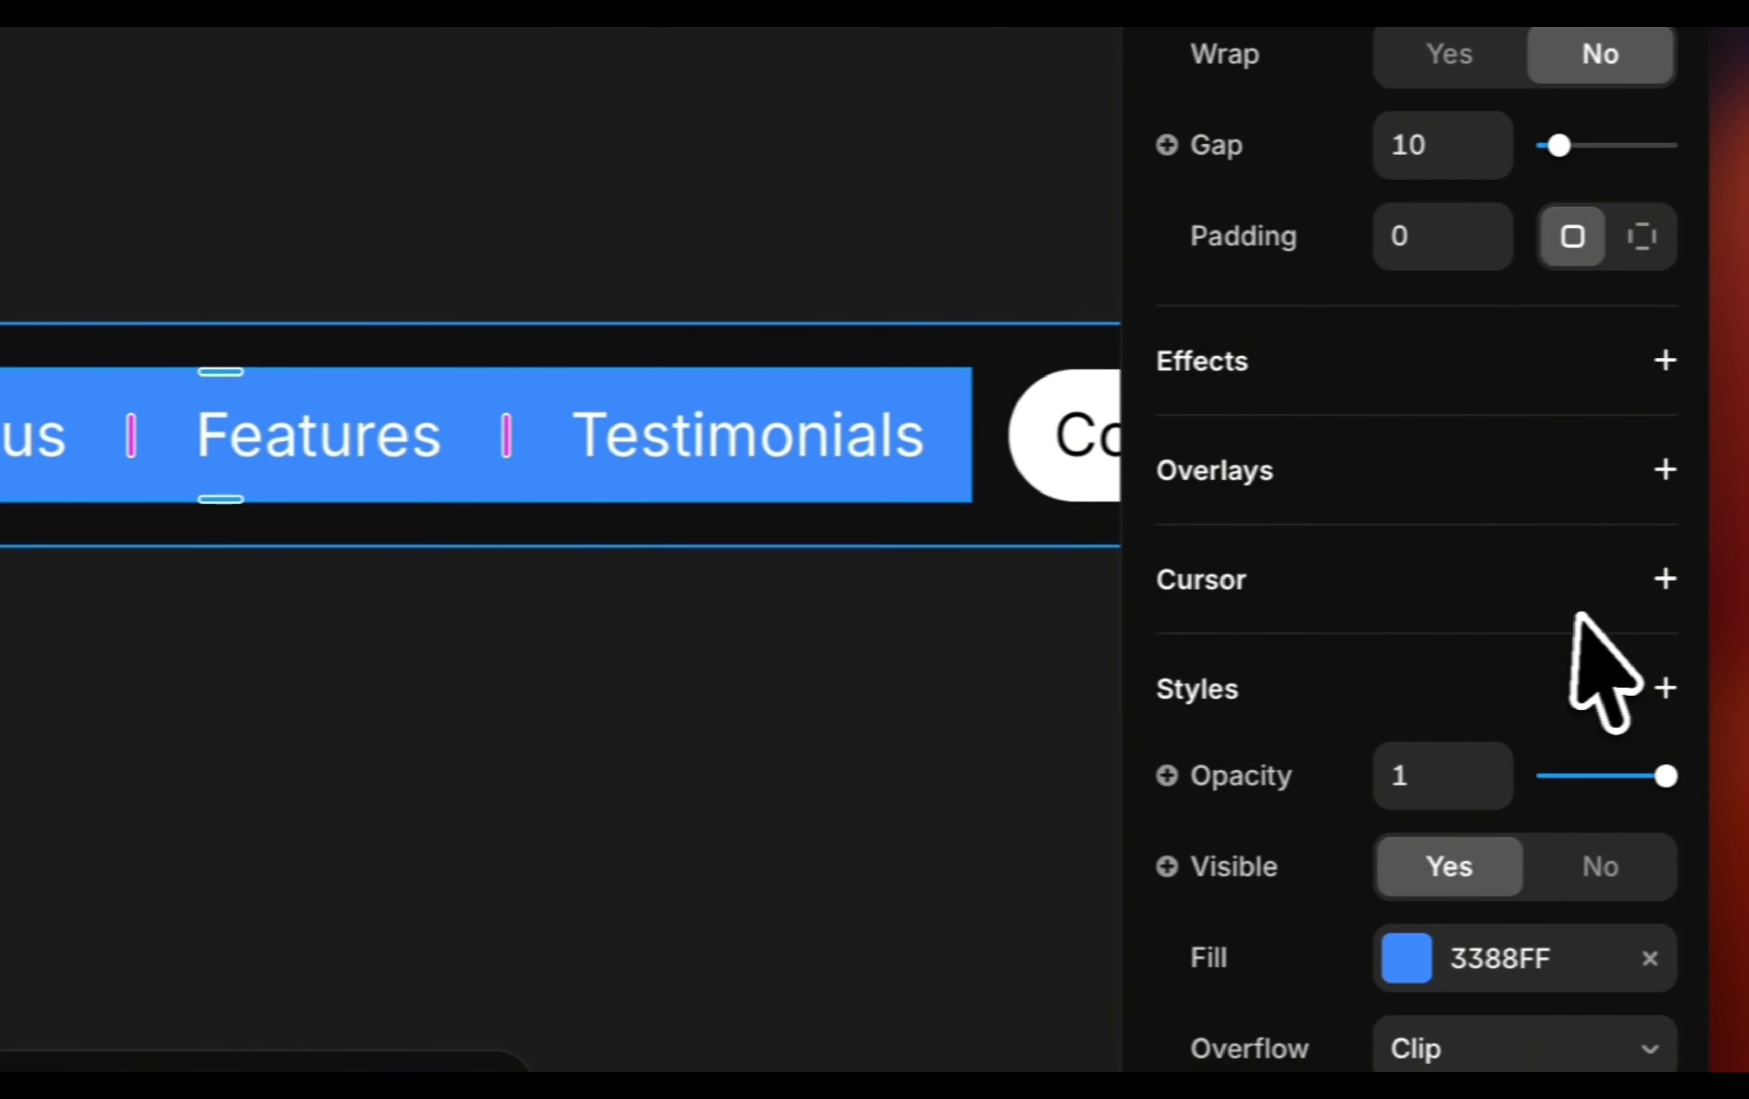
Remove the blue 3388FF fill from Menu Container.
scroll(1598, 665, "down", 5)
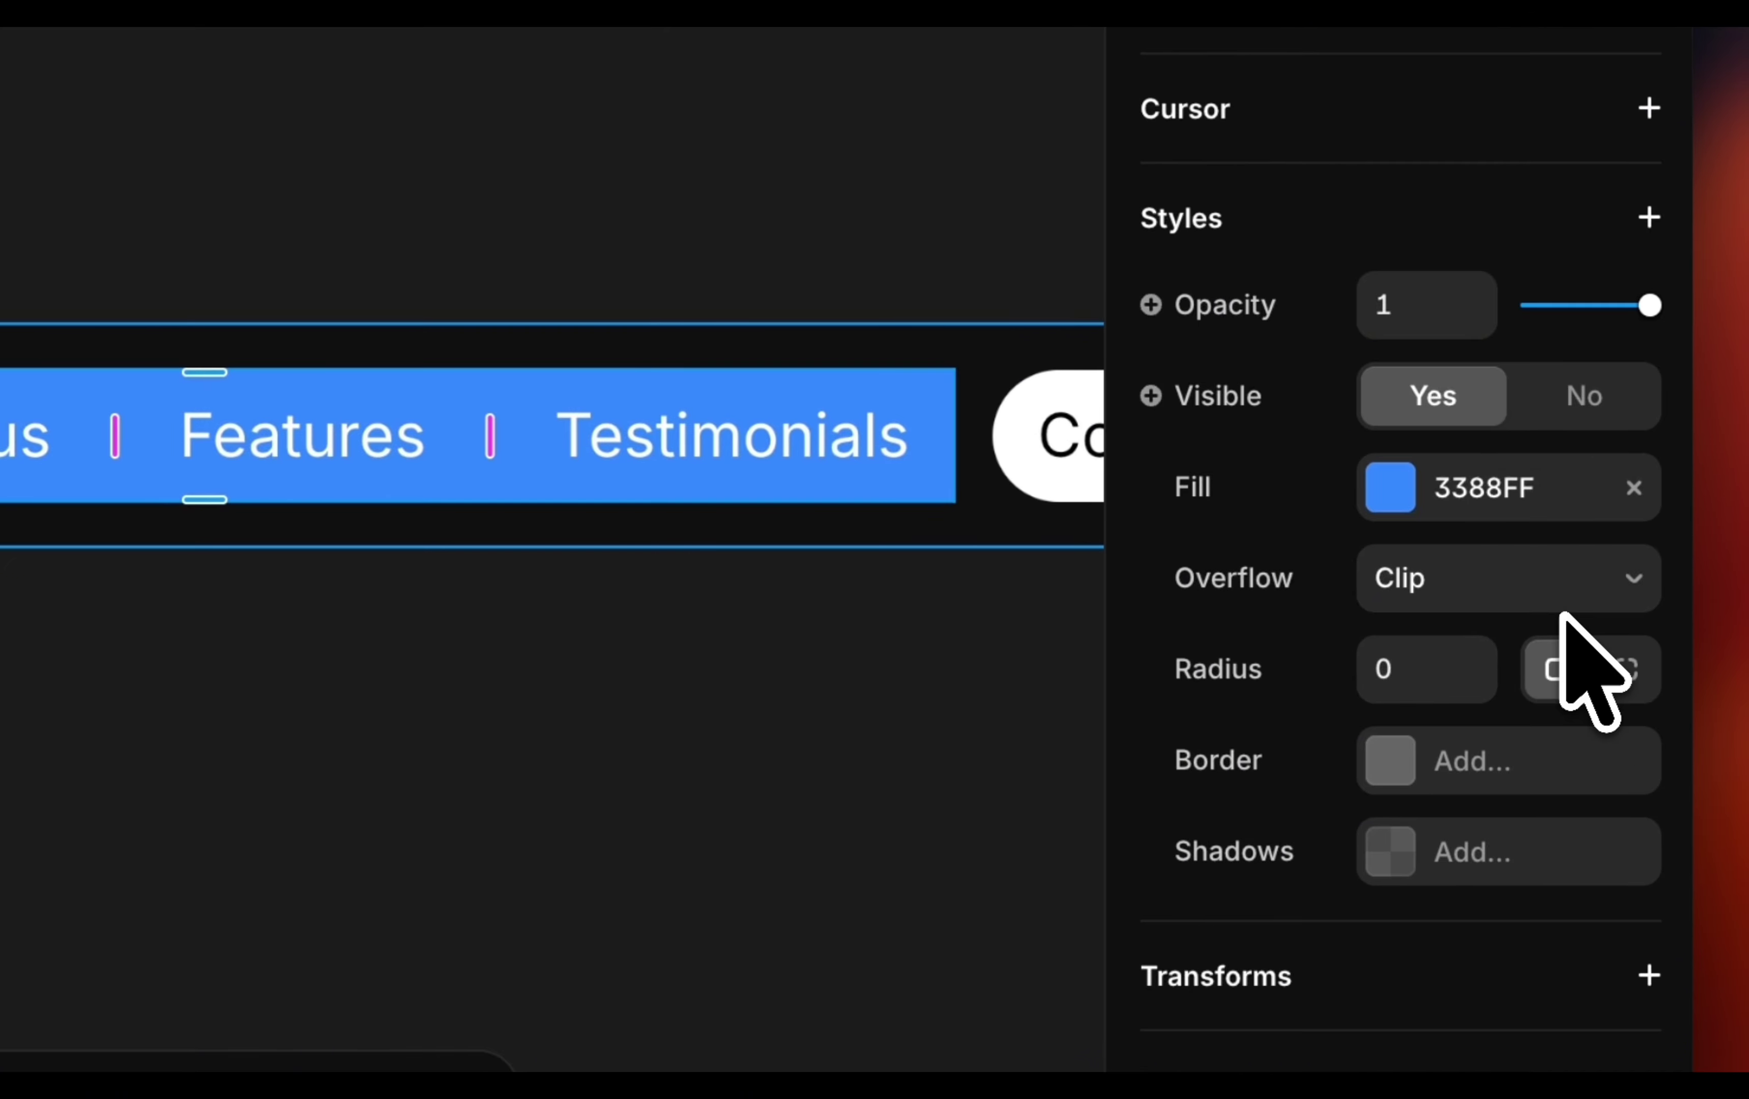
left_click(1640, 502)
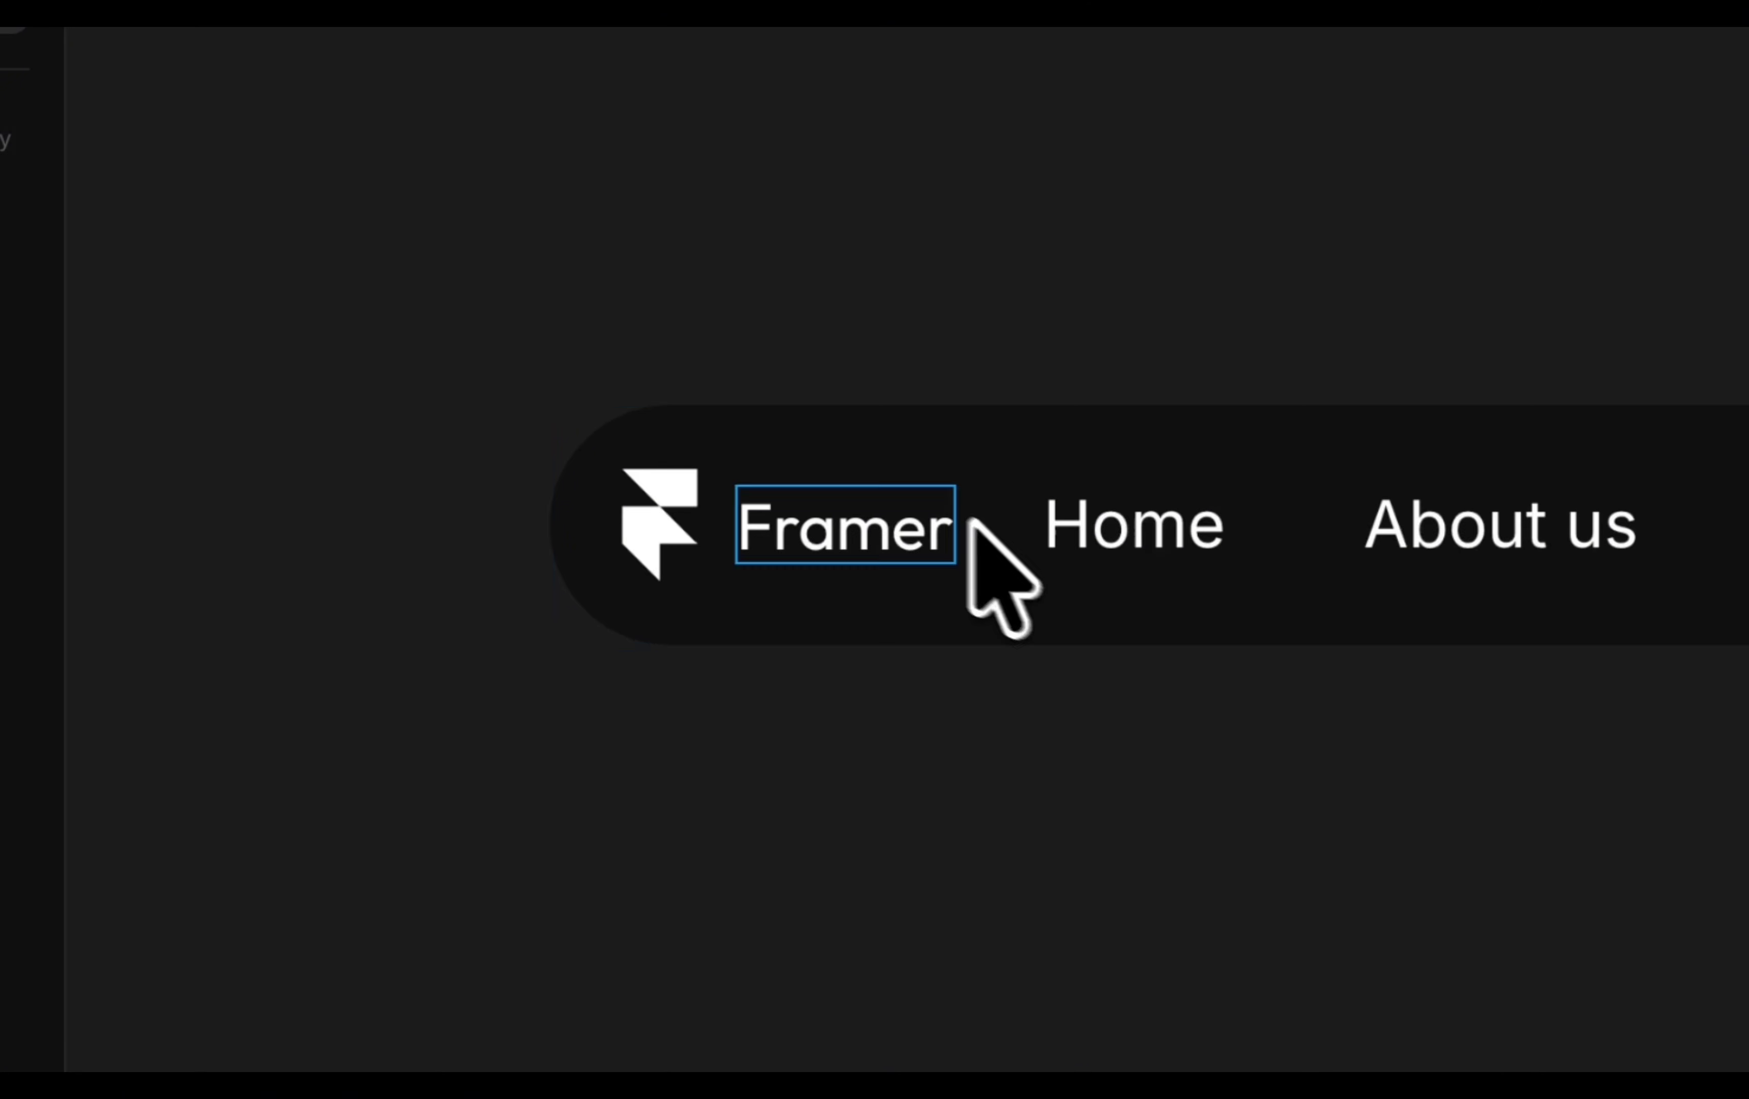
Widen the gap of the header's Container and set the gap between the items of Menu Container to 24.
left_click(759, 436)
scroll(994, 537, "right", 5)
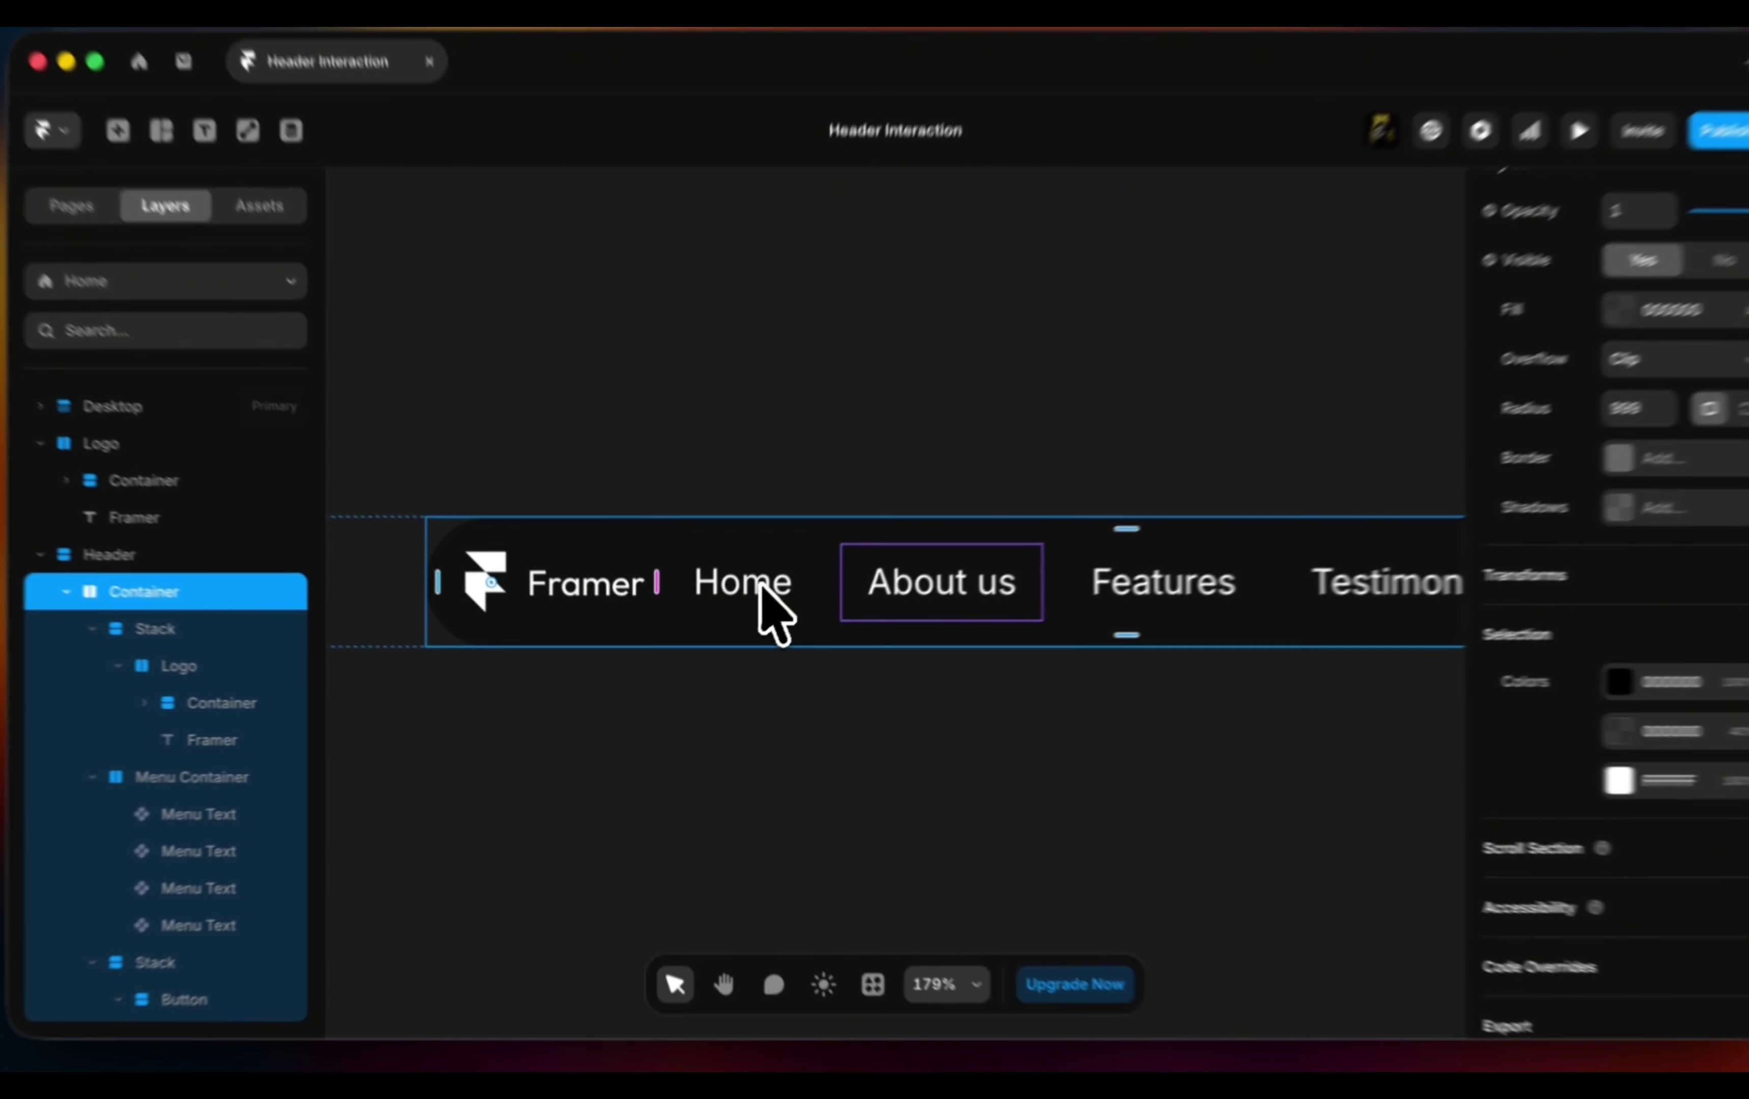
scroll(835, 603, "right", 5)
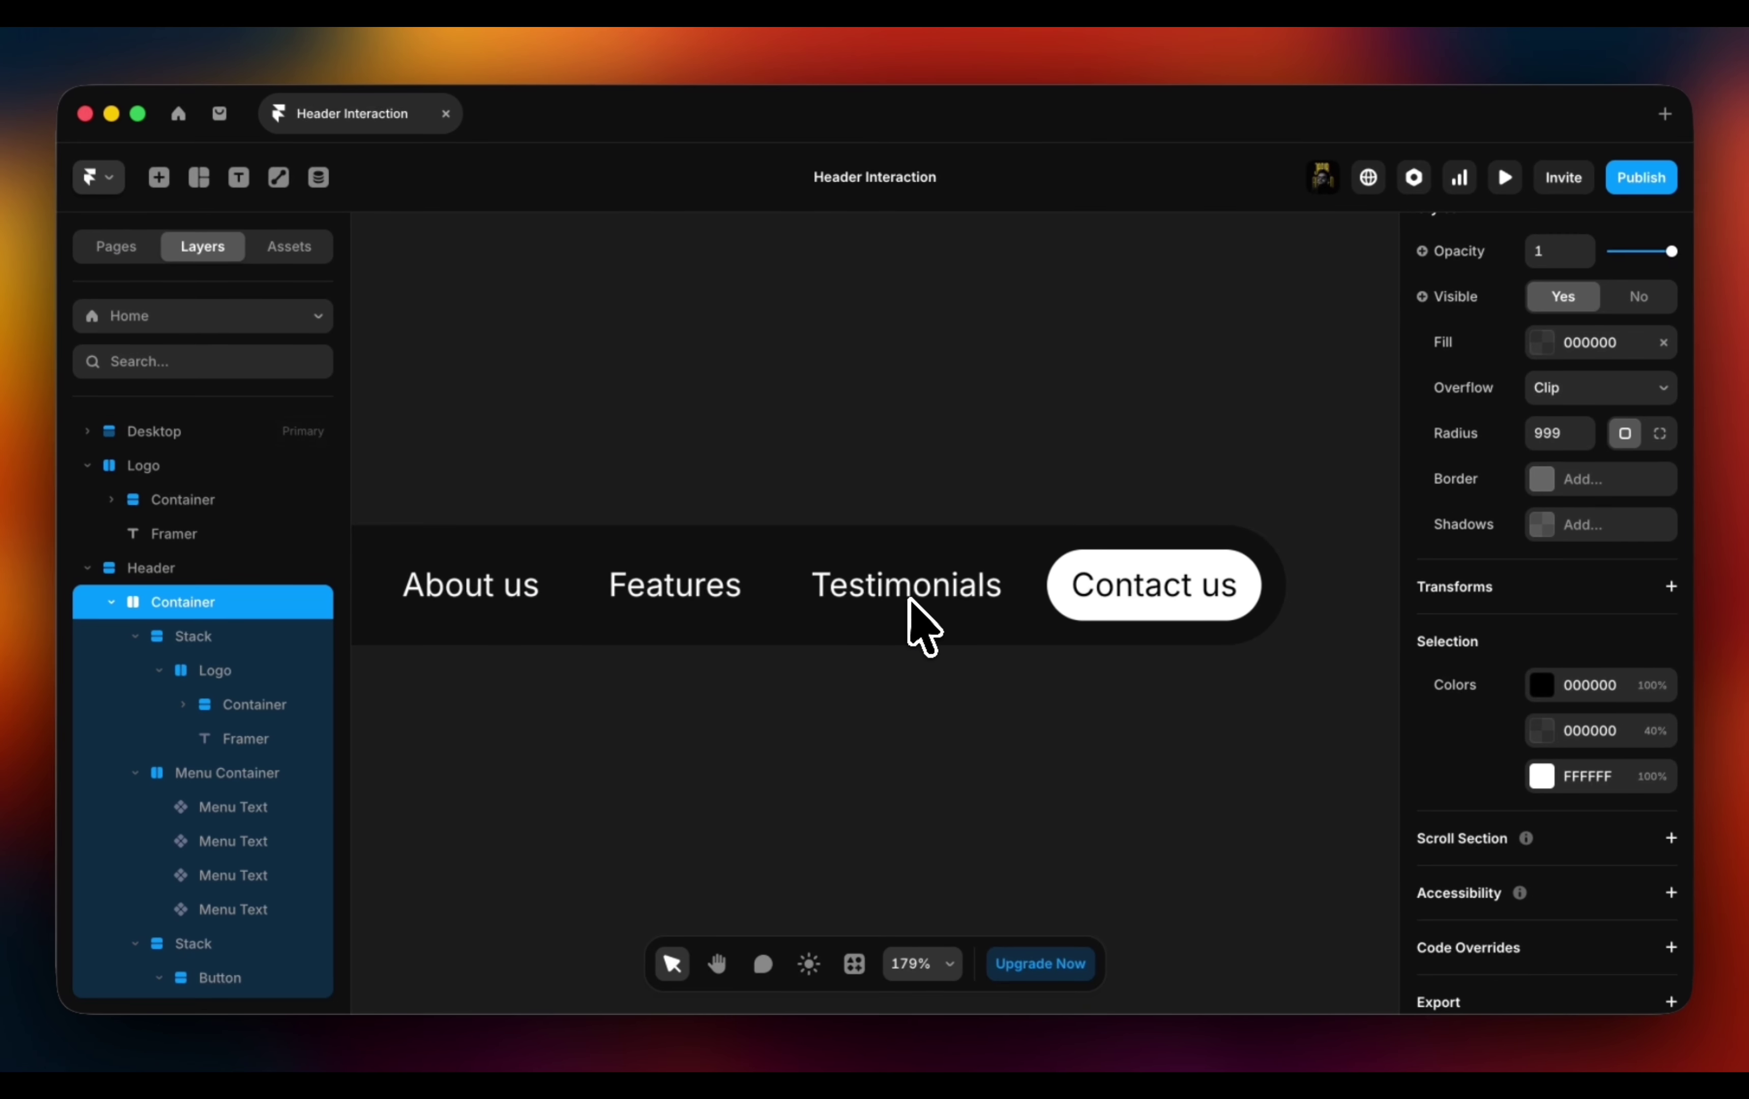
scroll(1053, 604, "left", 5)
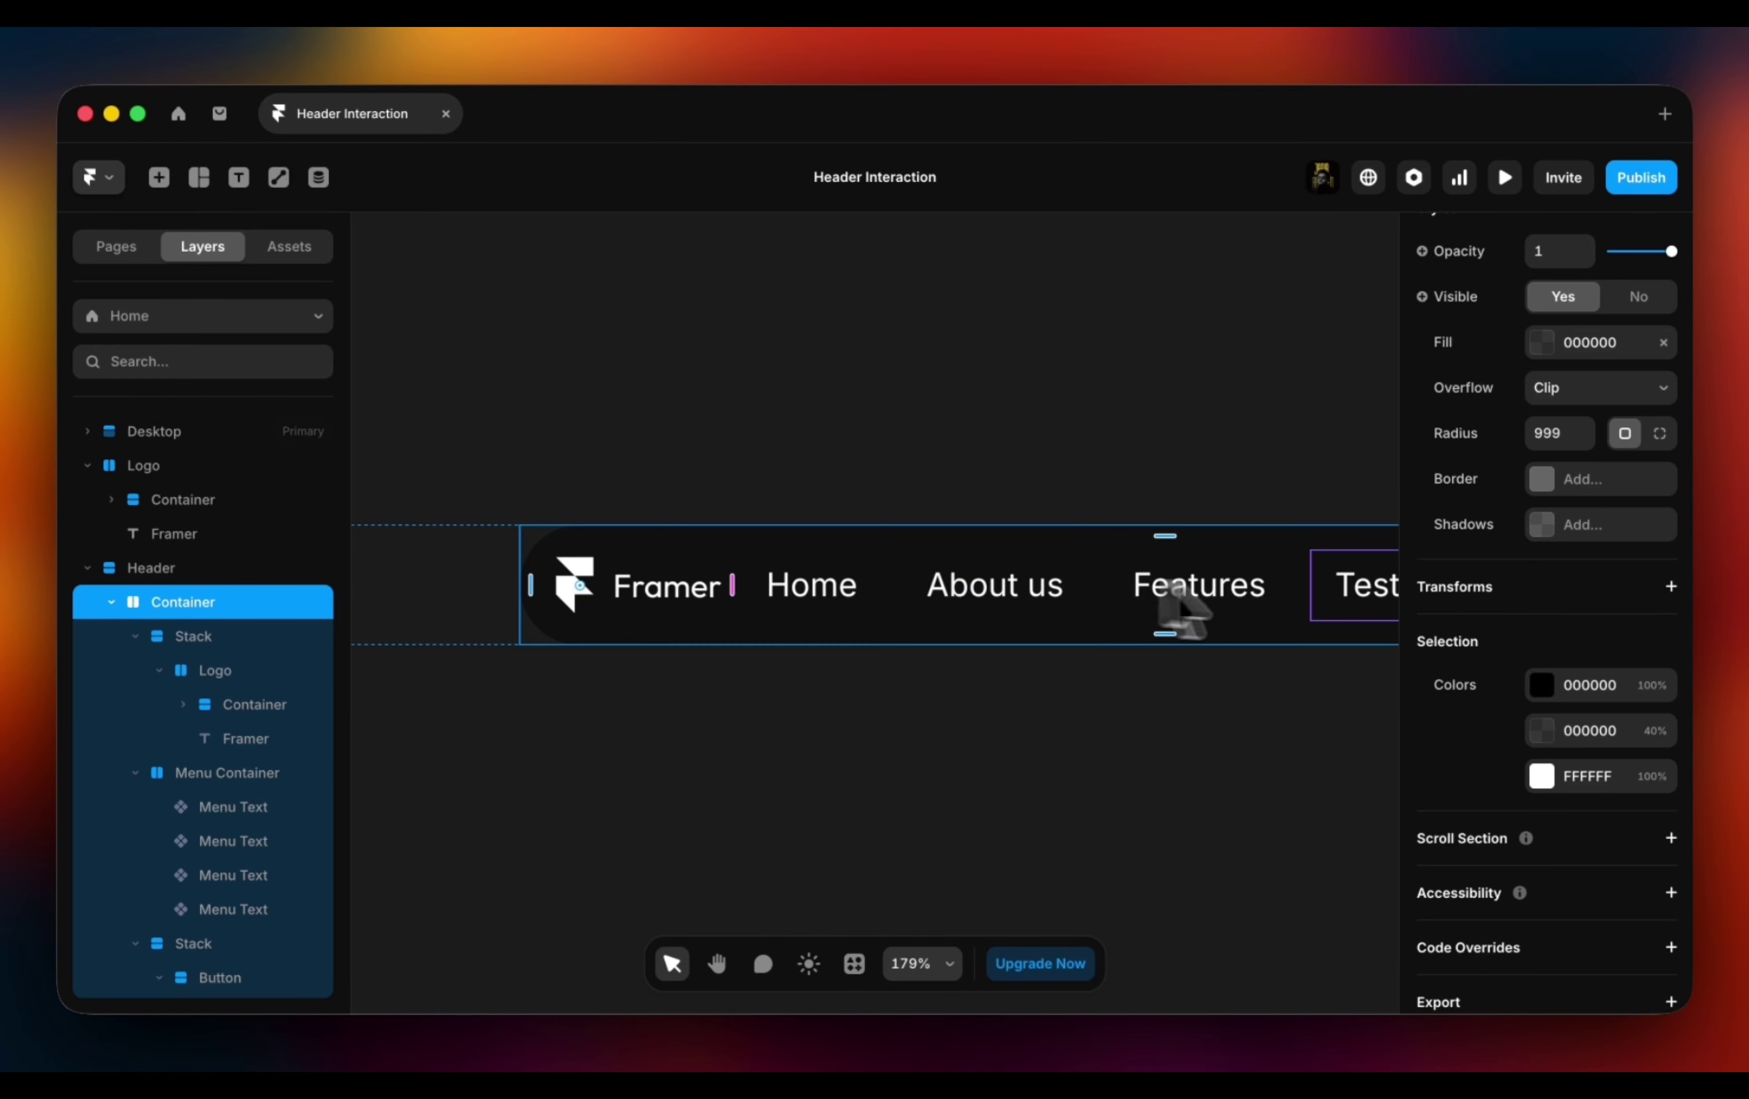
scroll(1523, 585, "up", 8)
left_click(1559, 473)
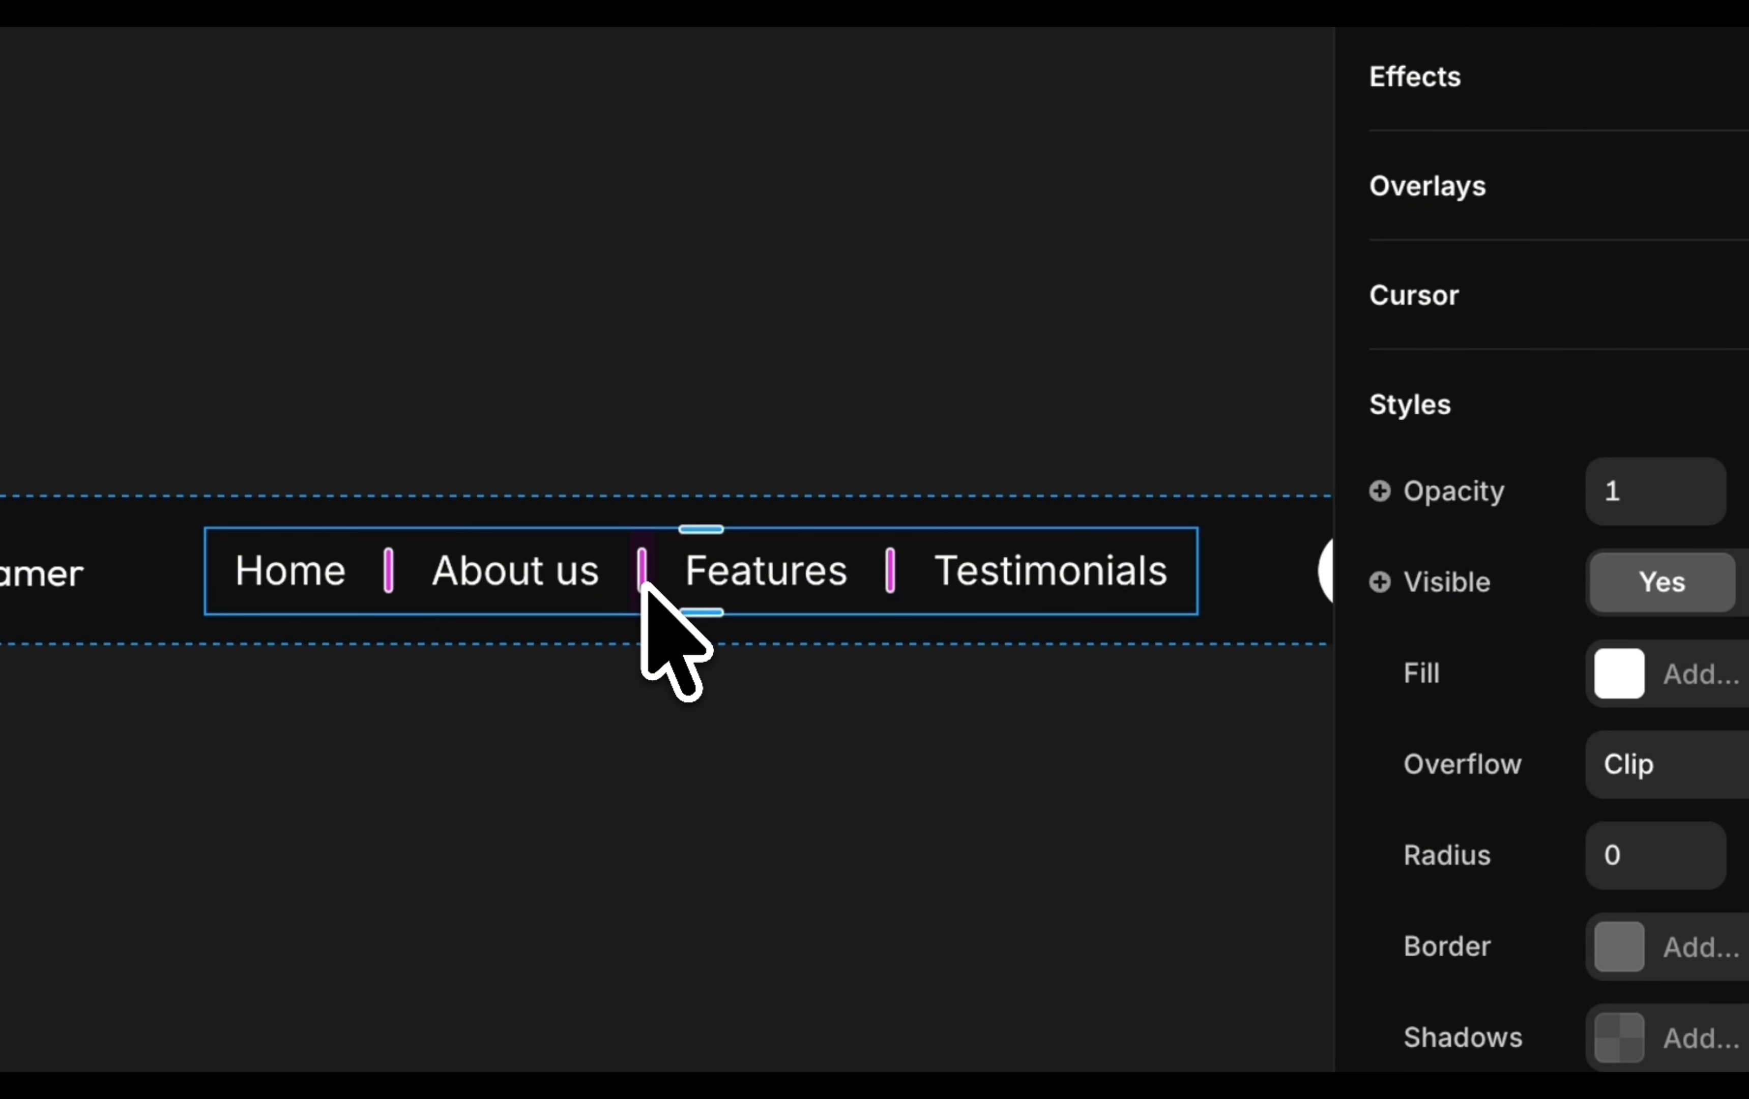
scroll(1590, 706, "up", 6)
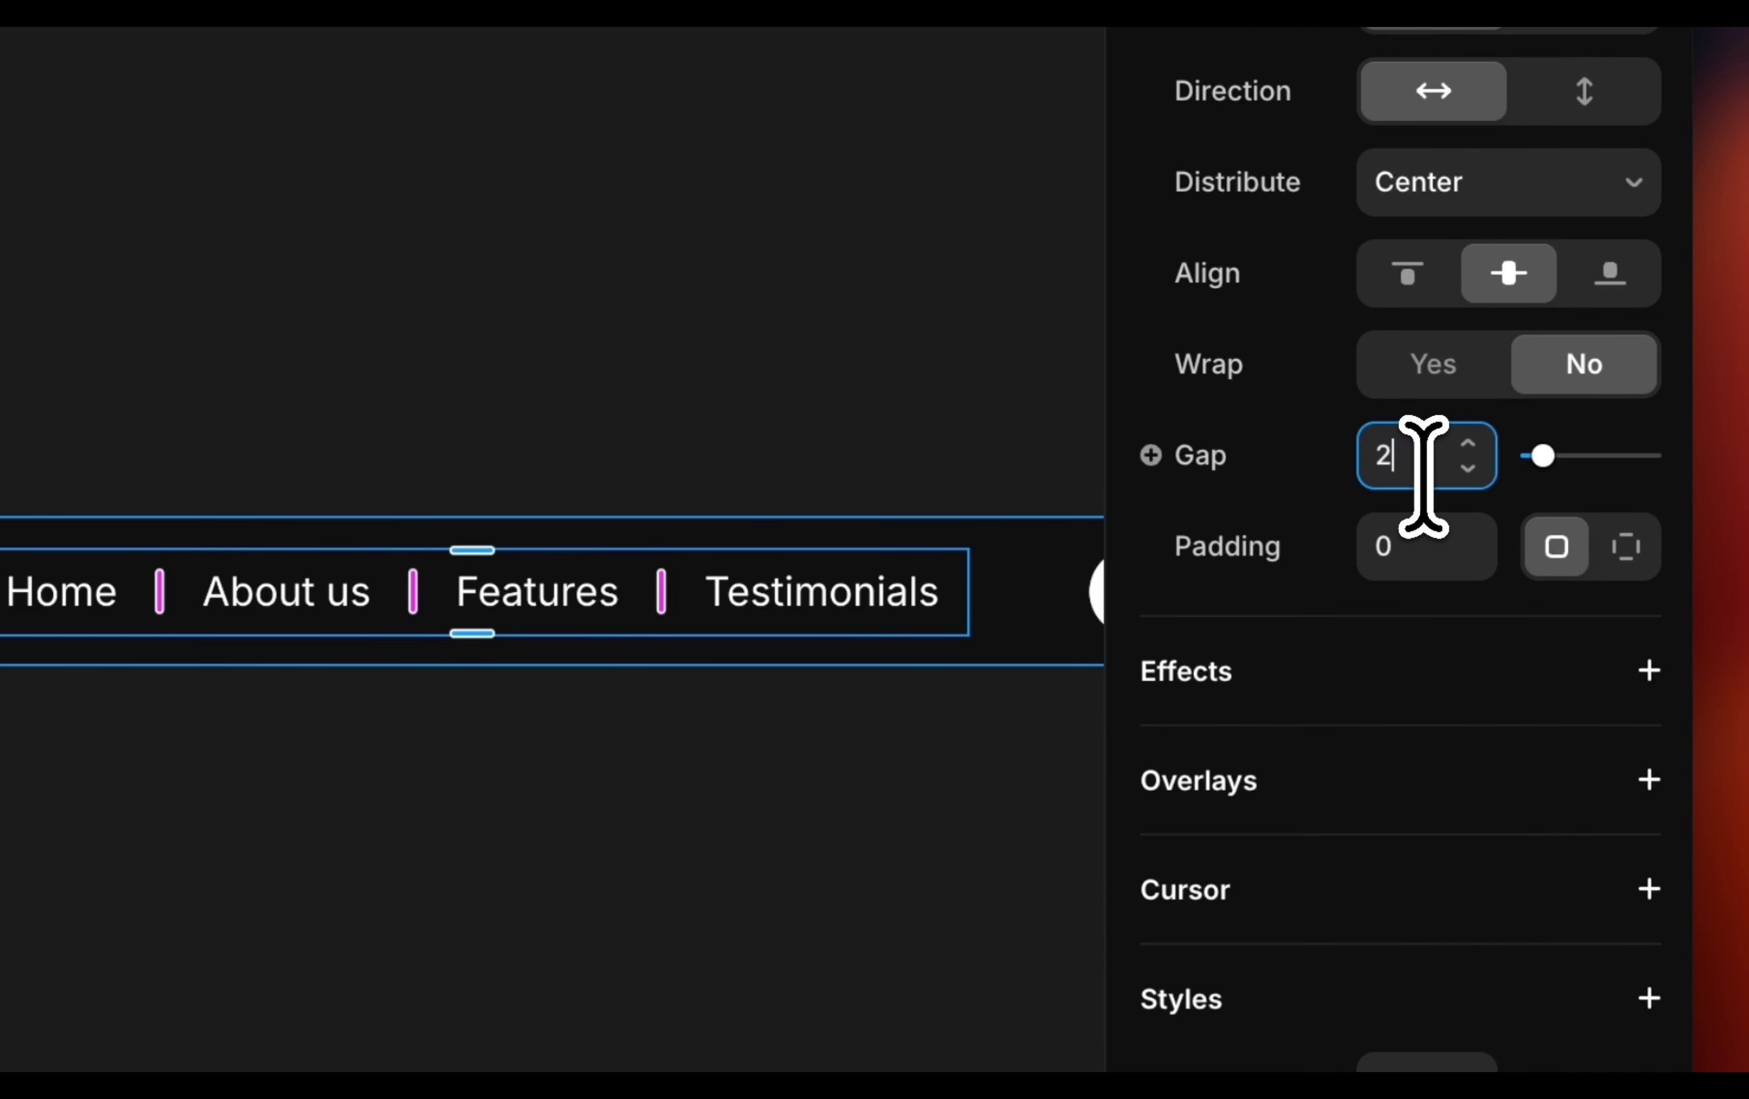
type("4")
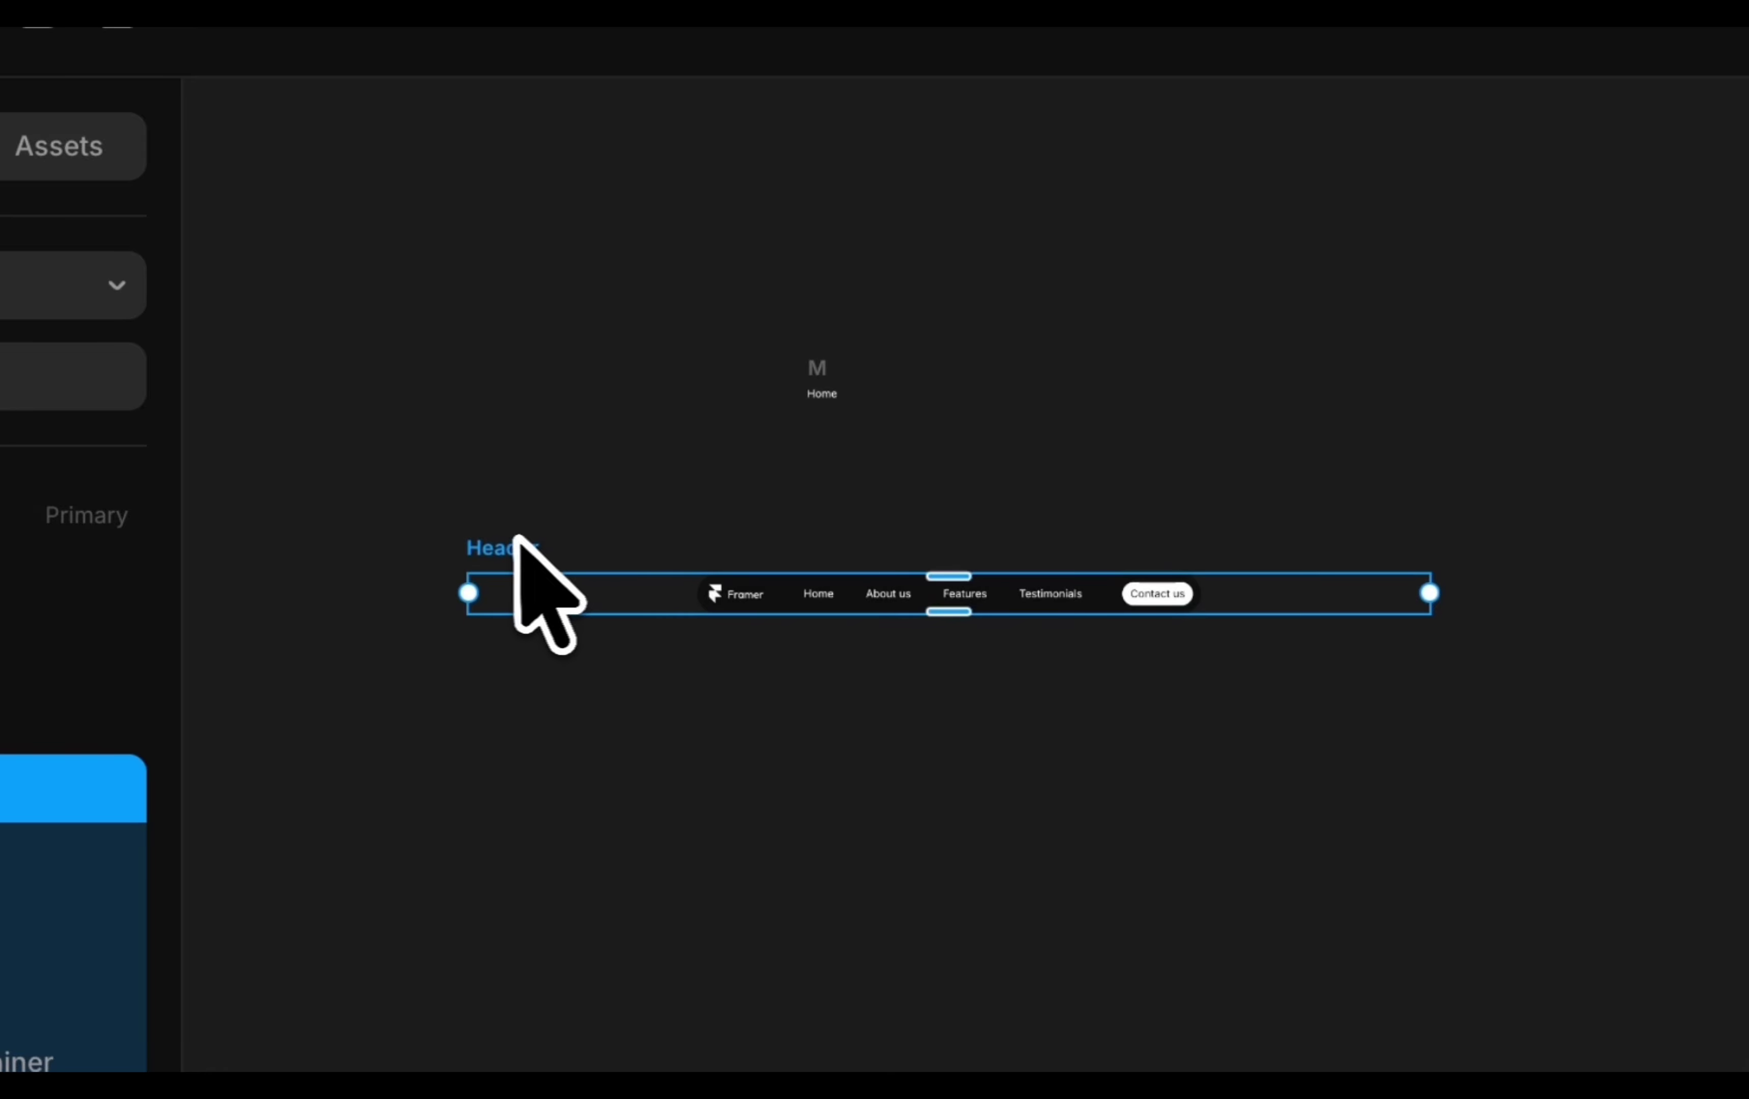
Place the header over the About us photo to inspect its translucent background, and move it back onto the empty canvas.
scroll(1285, 560, "right", 10)
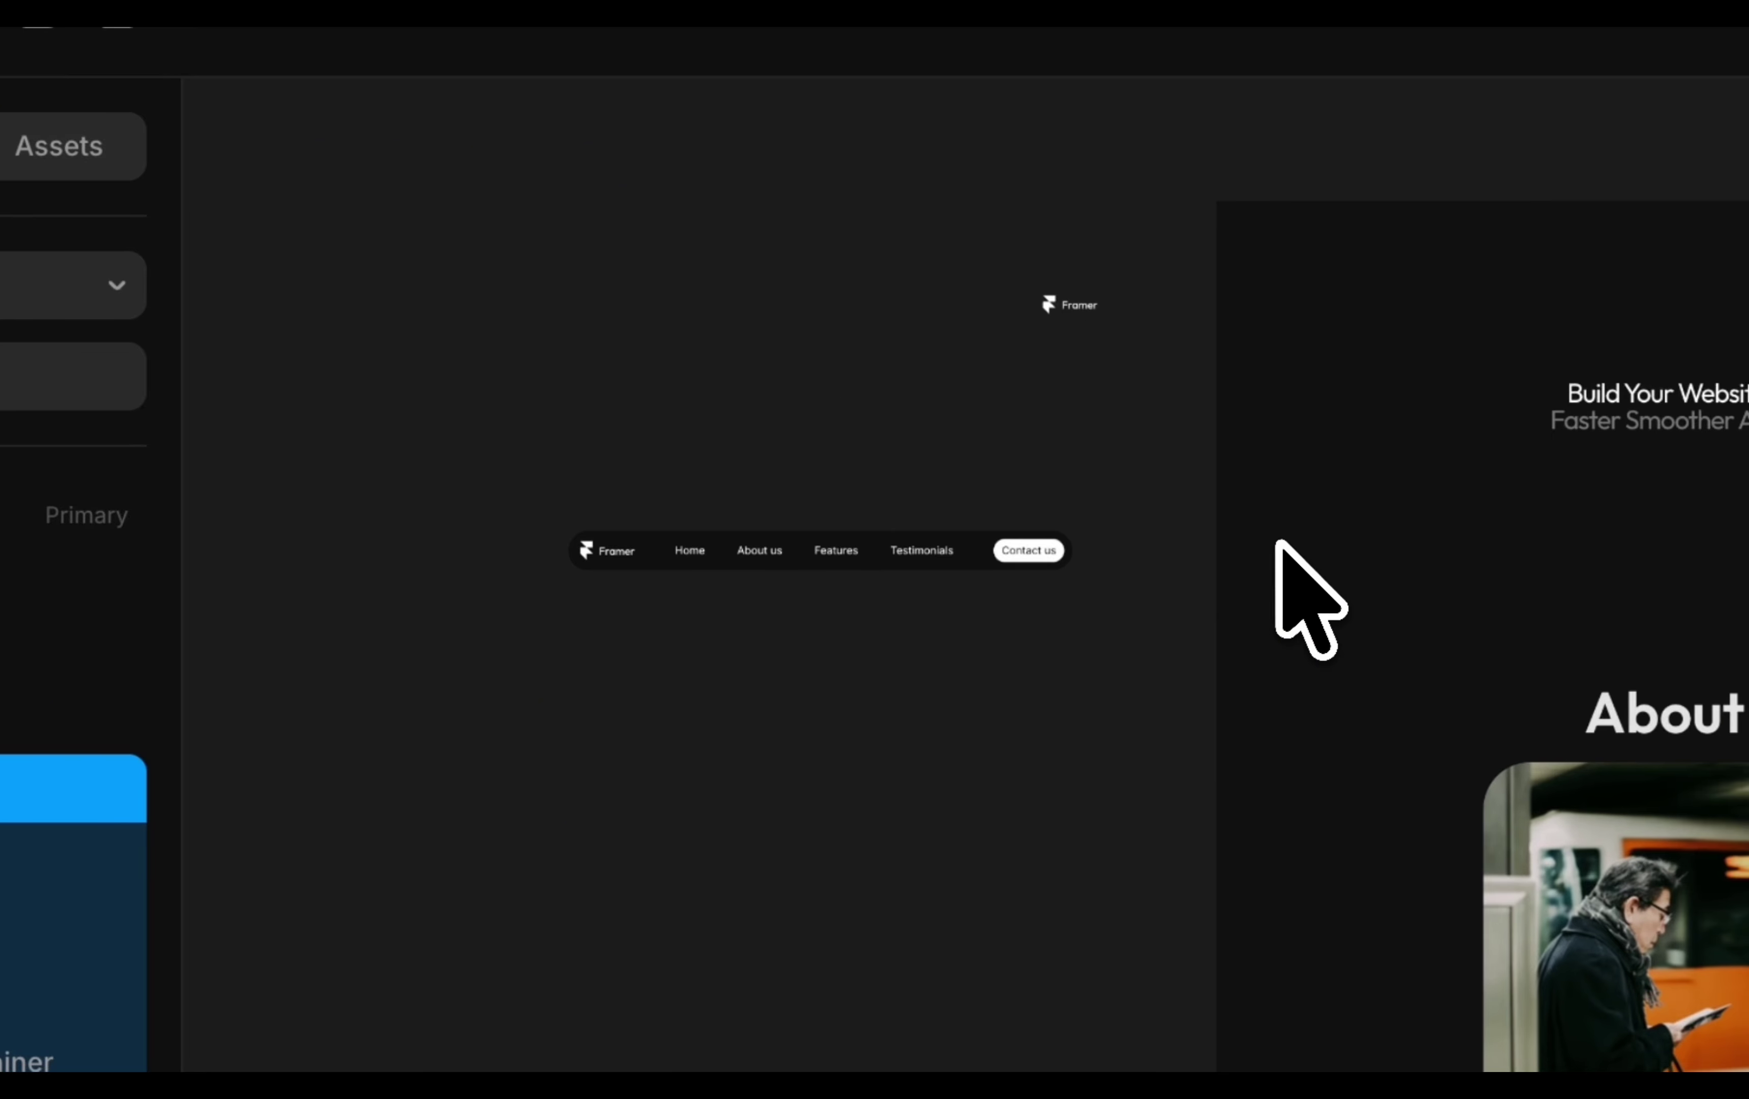
left_click(447, 501)
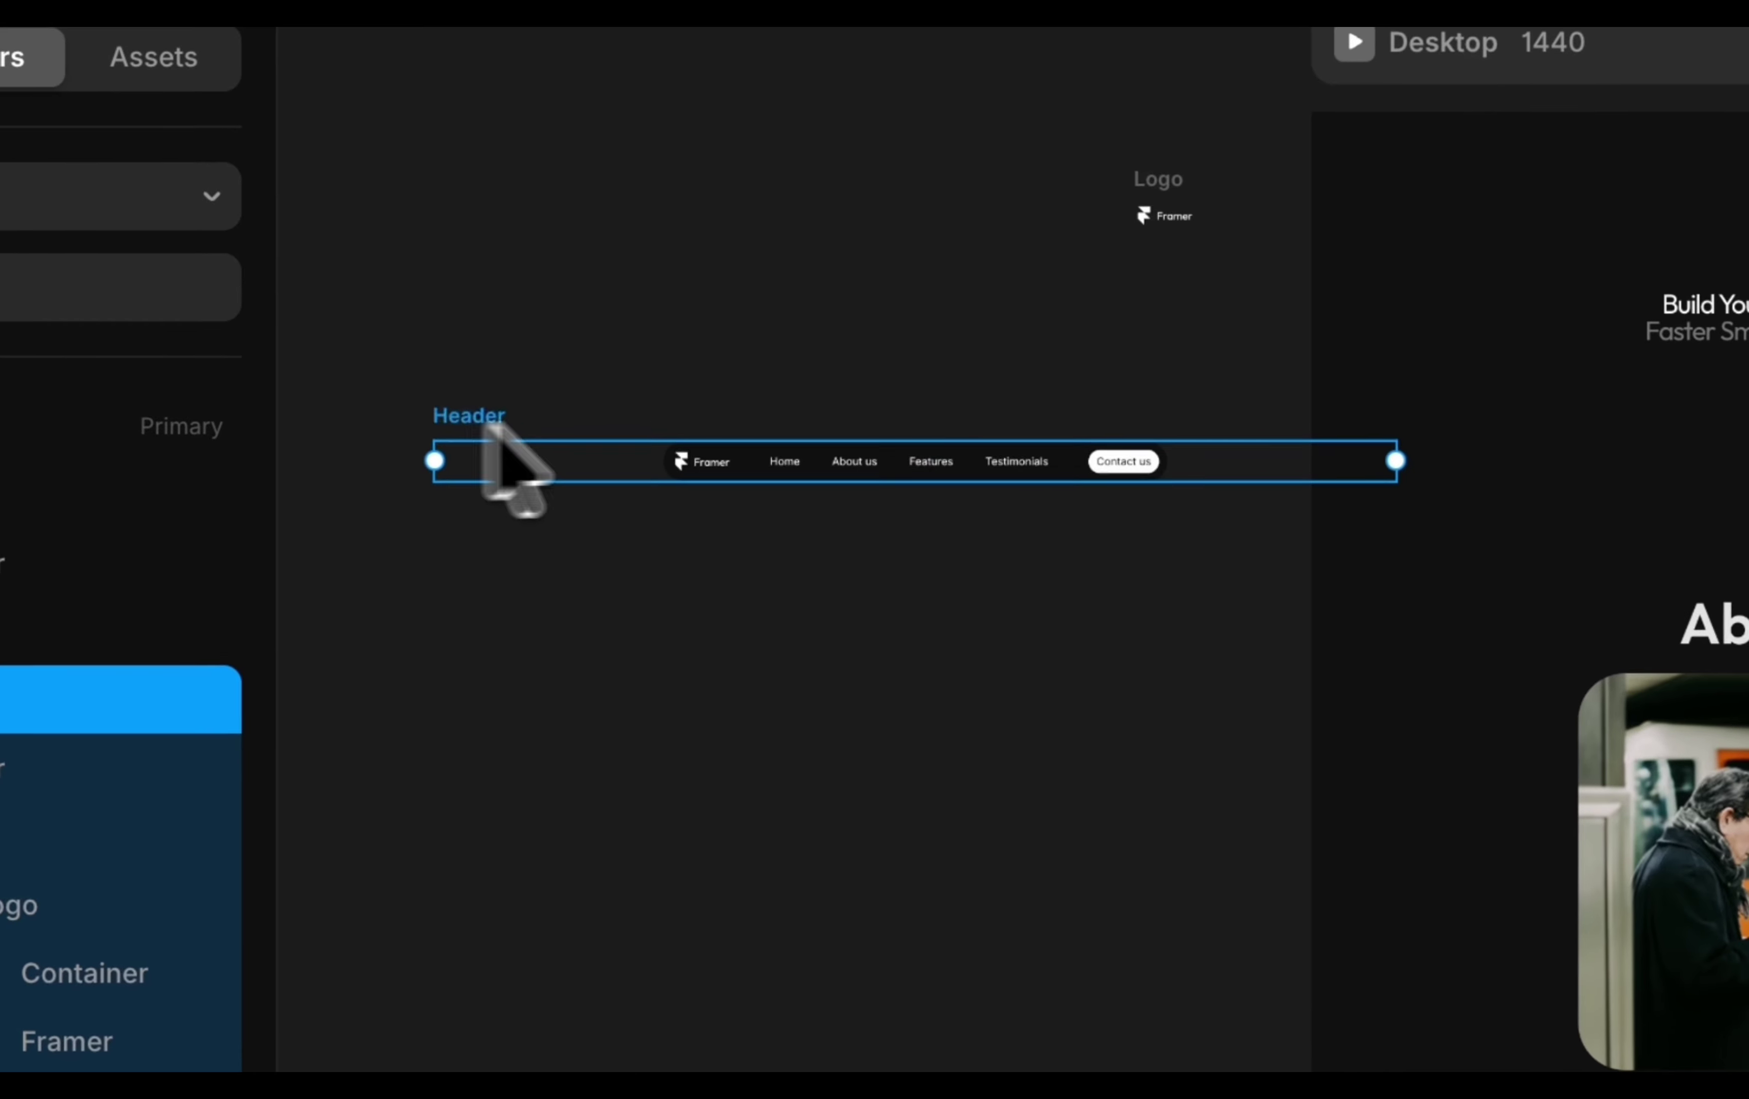
left_click_drag(496, 428, 1229, 566)
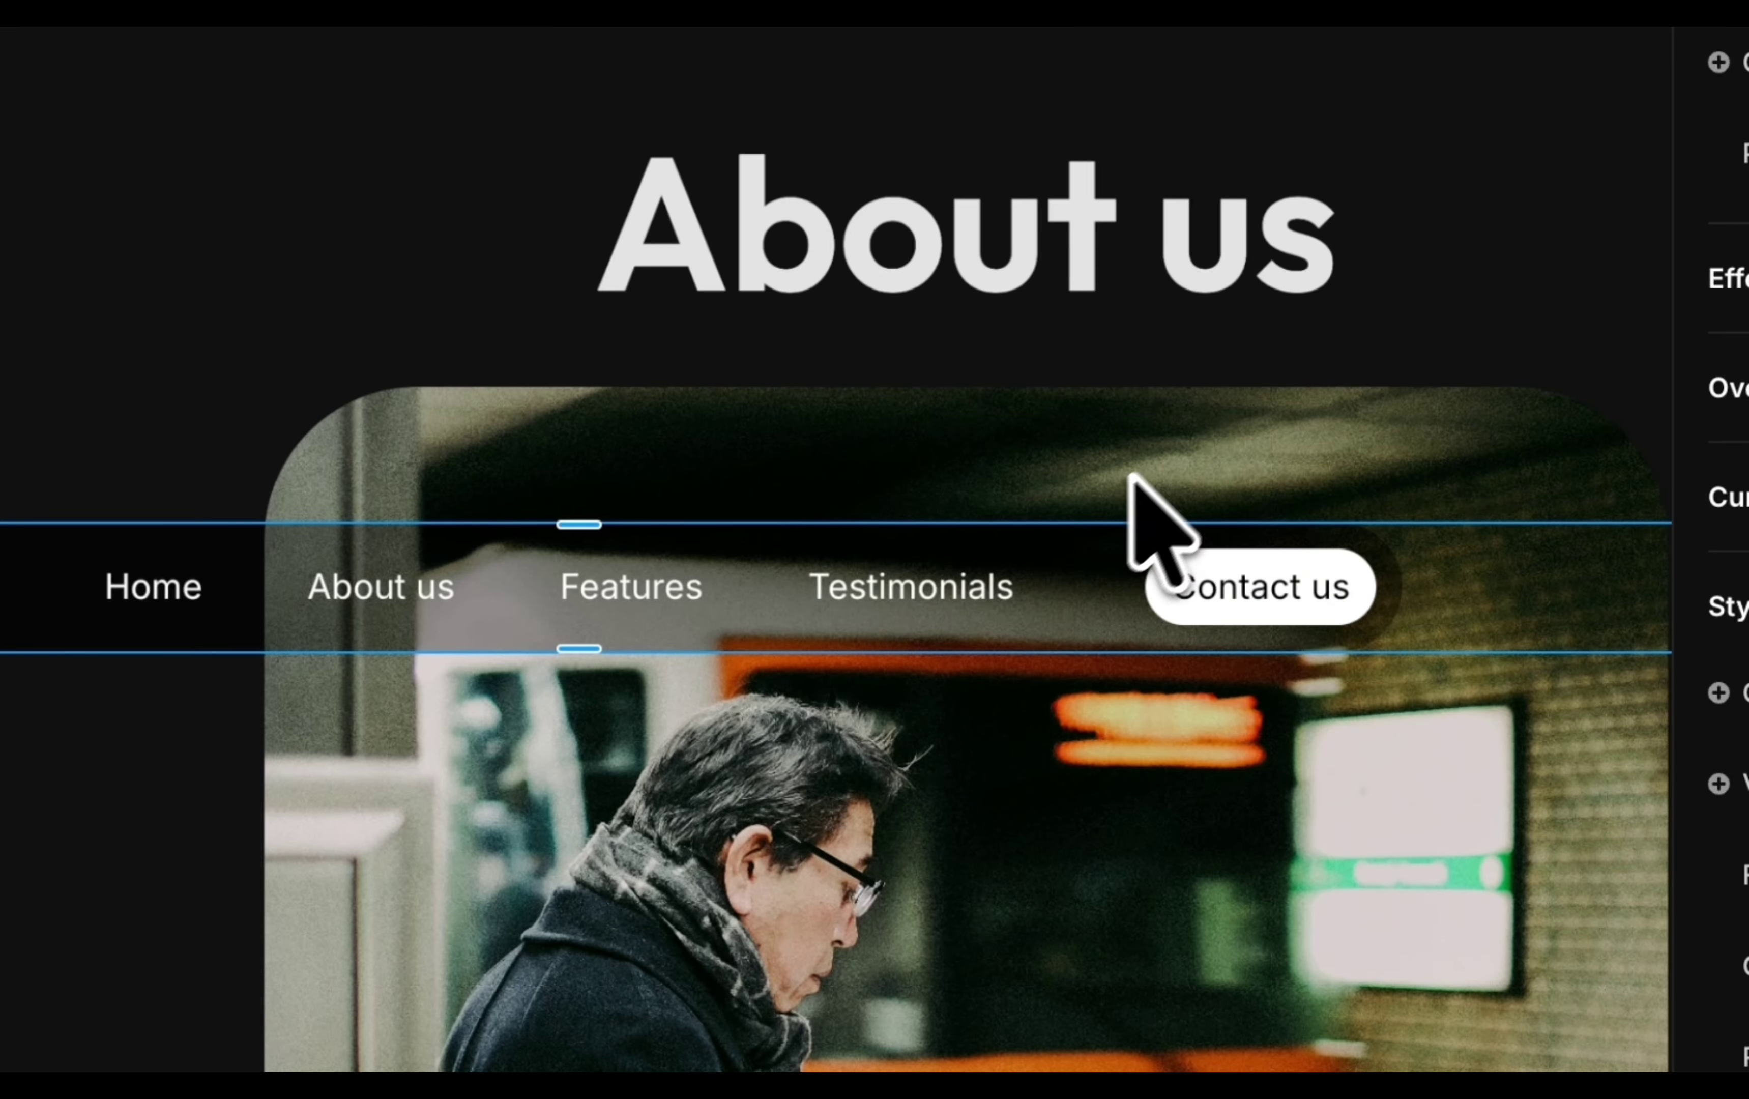
scroll(1145, 629, "up", 5)
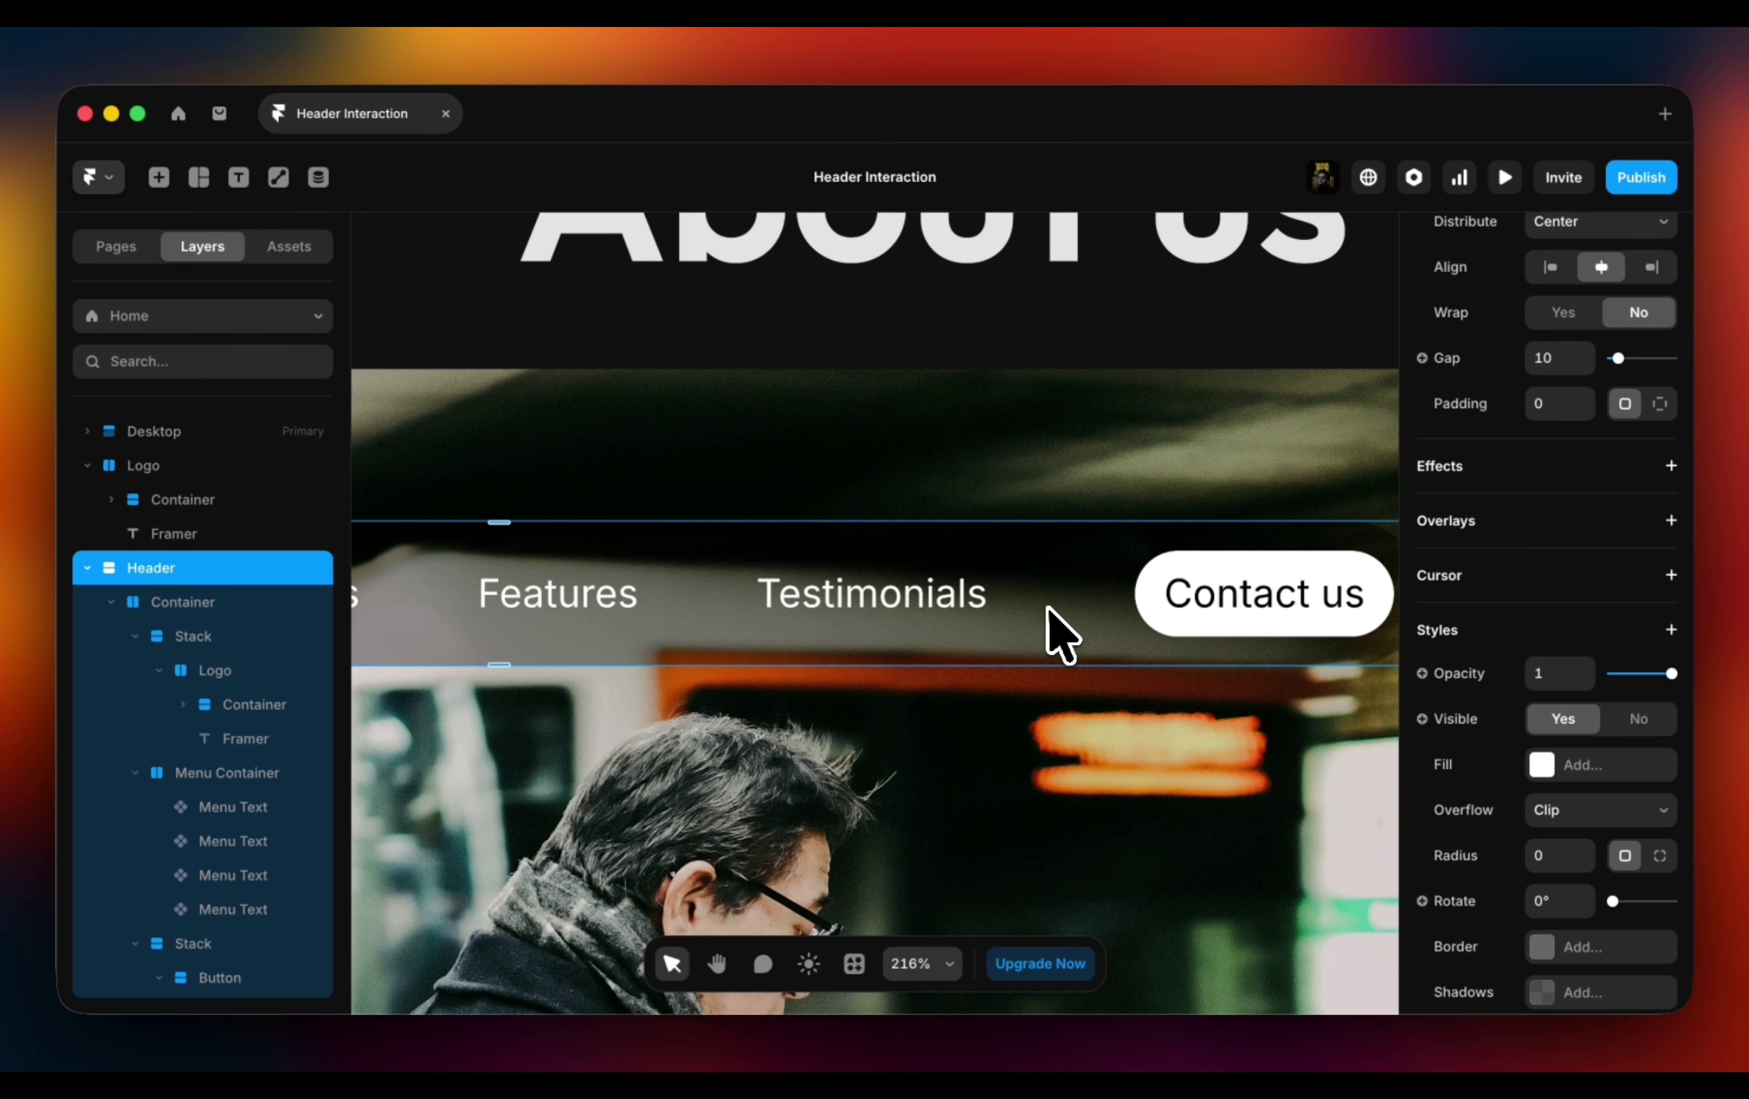
scroll(966, 558, "down", 2)
scroll(1047, 608, "down", 5)
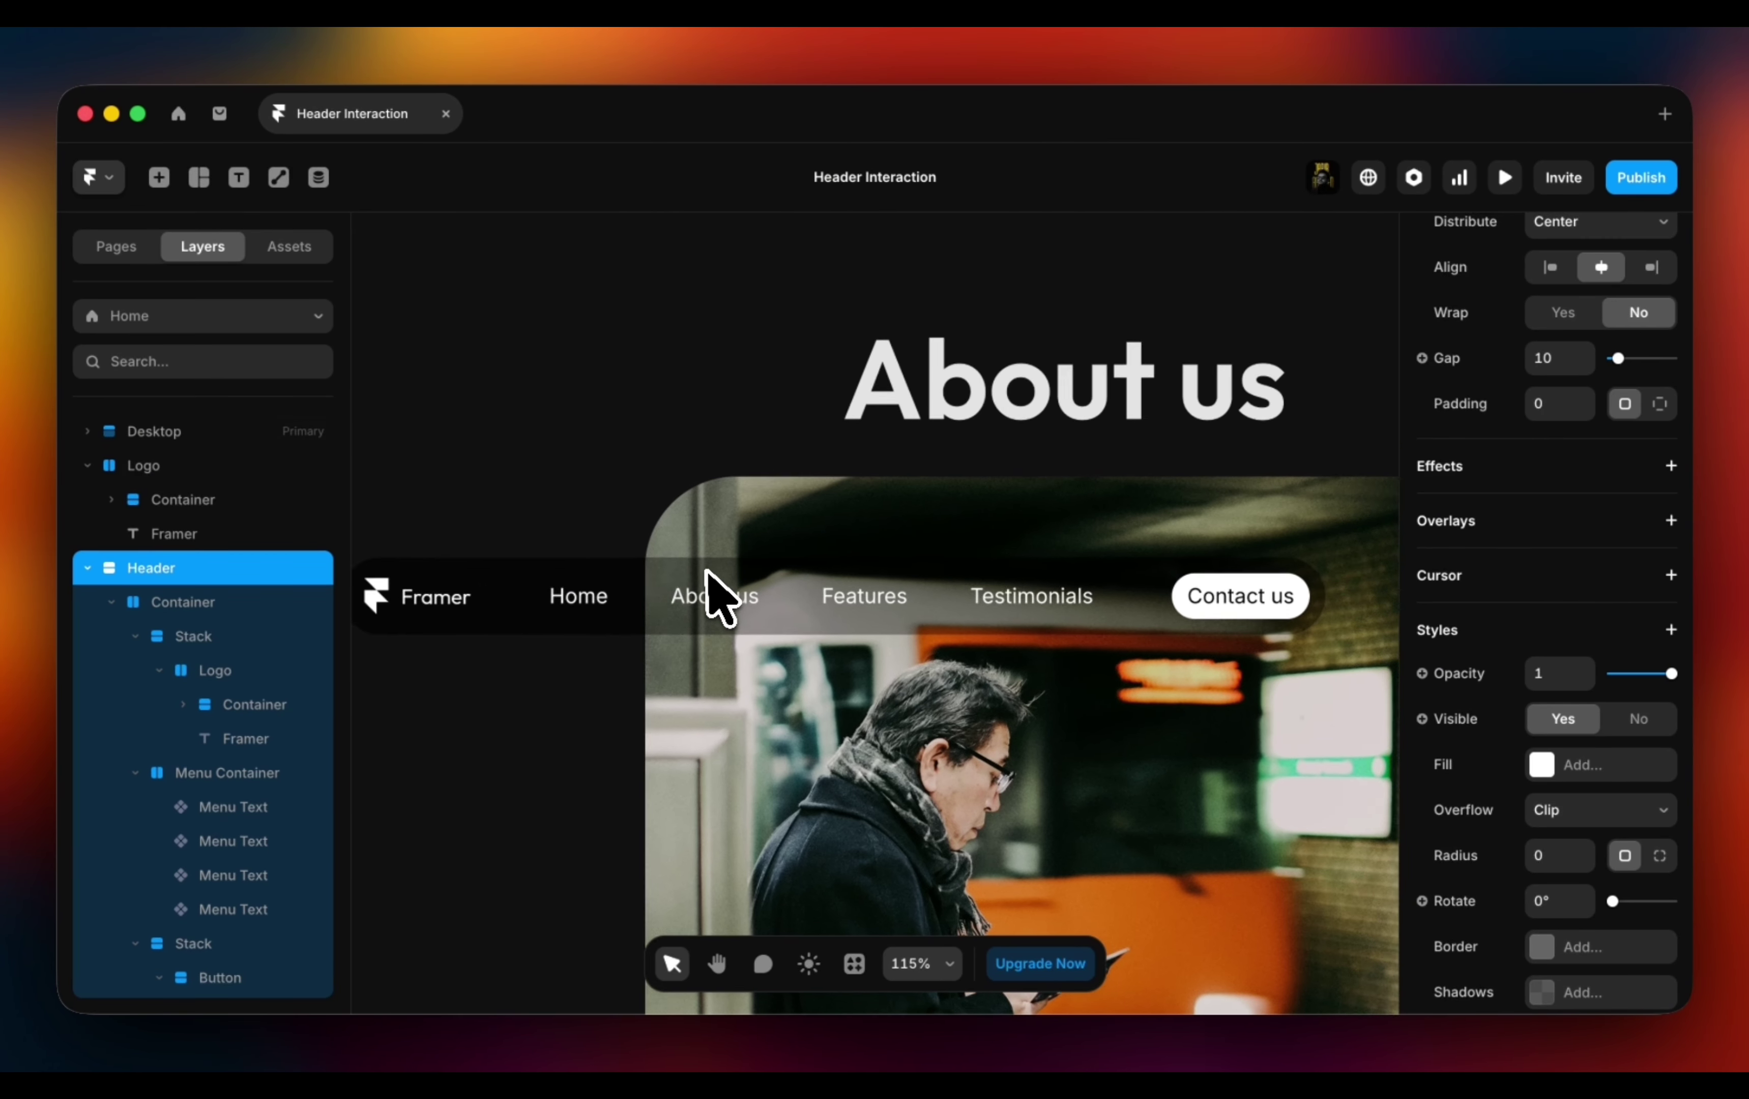
scroll(643, 585, "down", 3)
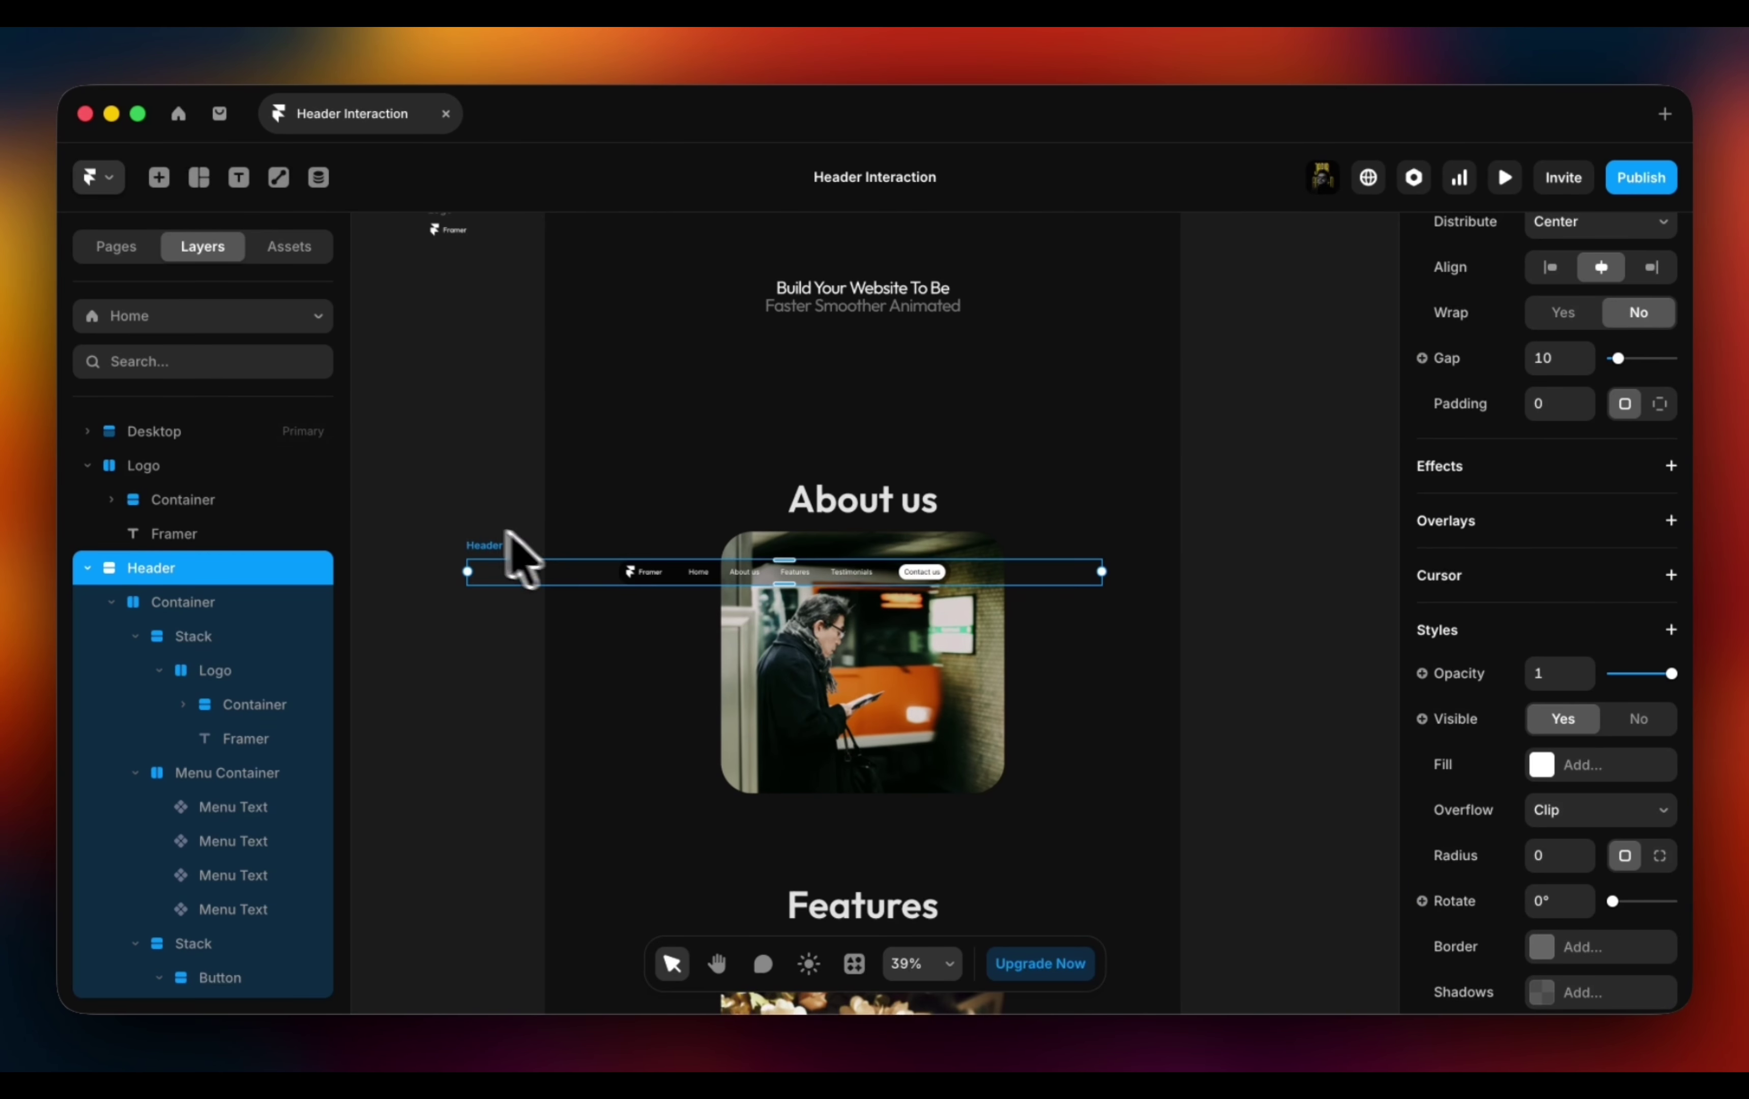
scroll(479, 528, "left", 2)
left_click_drag(620, 560, 227, 445)
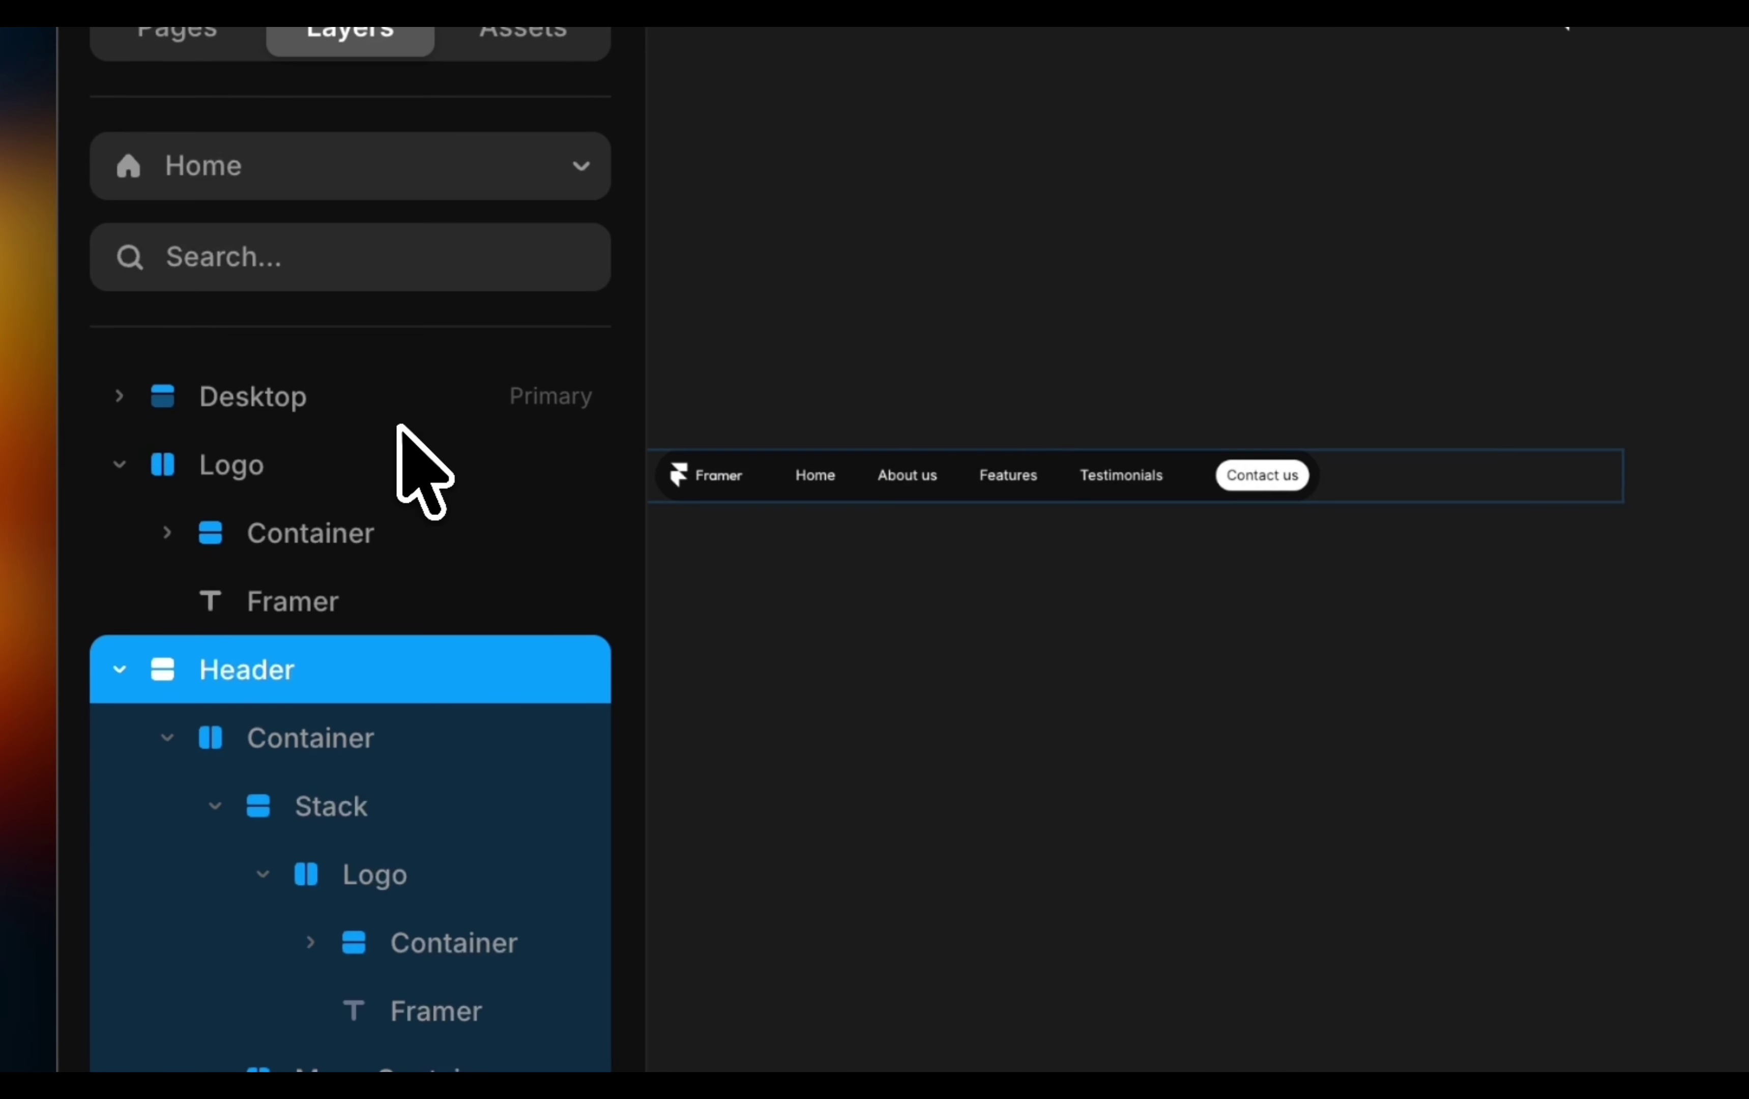
Add a BG Blur filter to the header's Container and inspect the effect over the About us photo.
left_click_drag(704, 483, 874, 497)
scroll(905, 538, "up", 5)
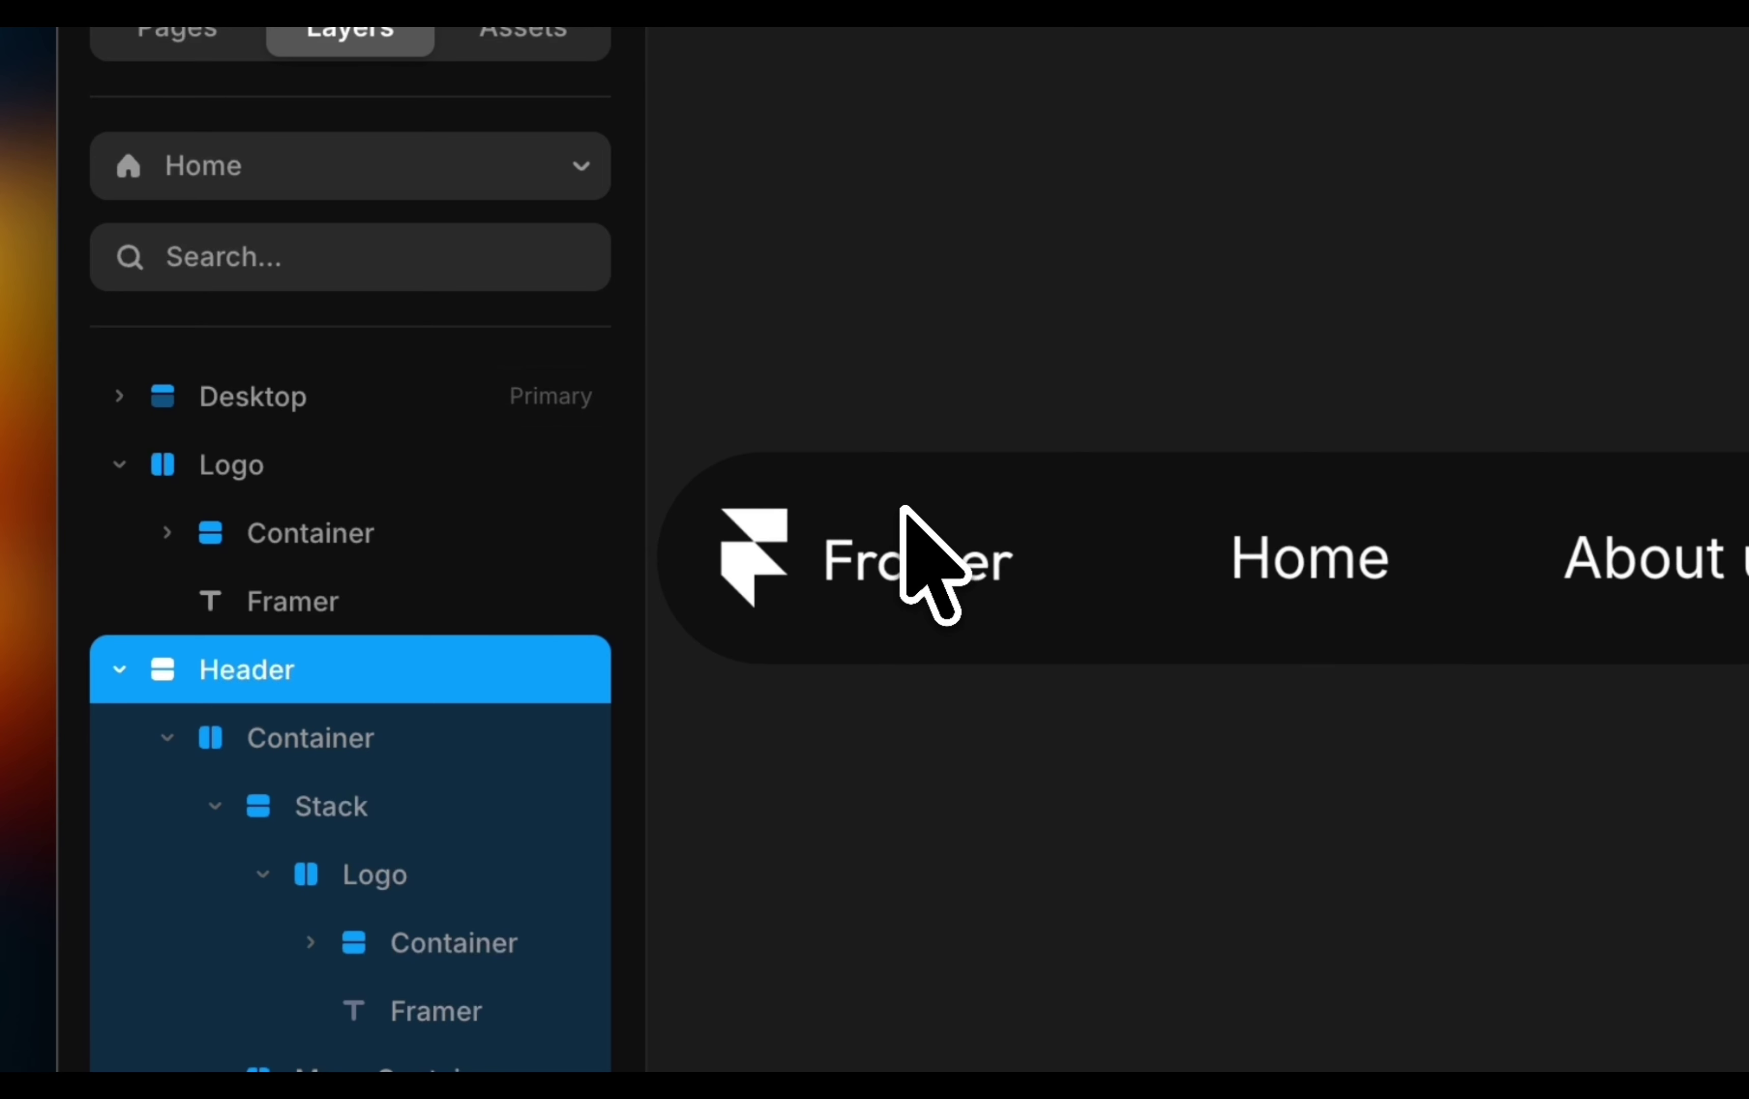
left_click(1111, 502)
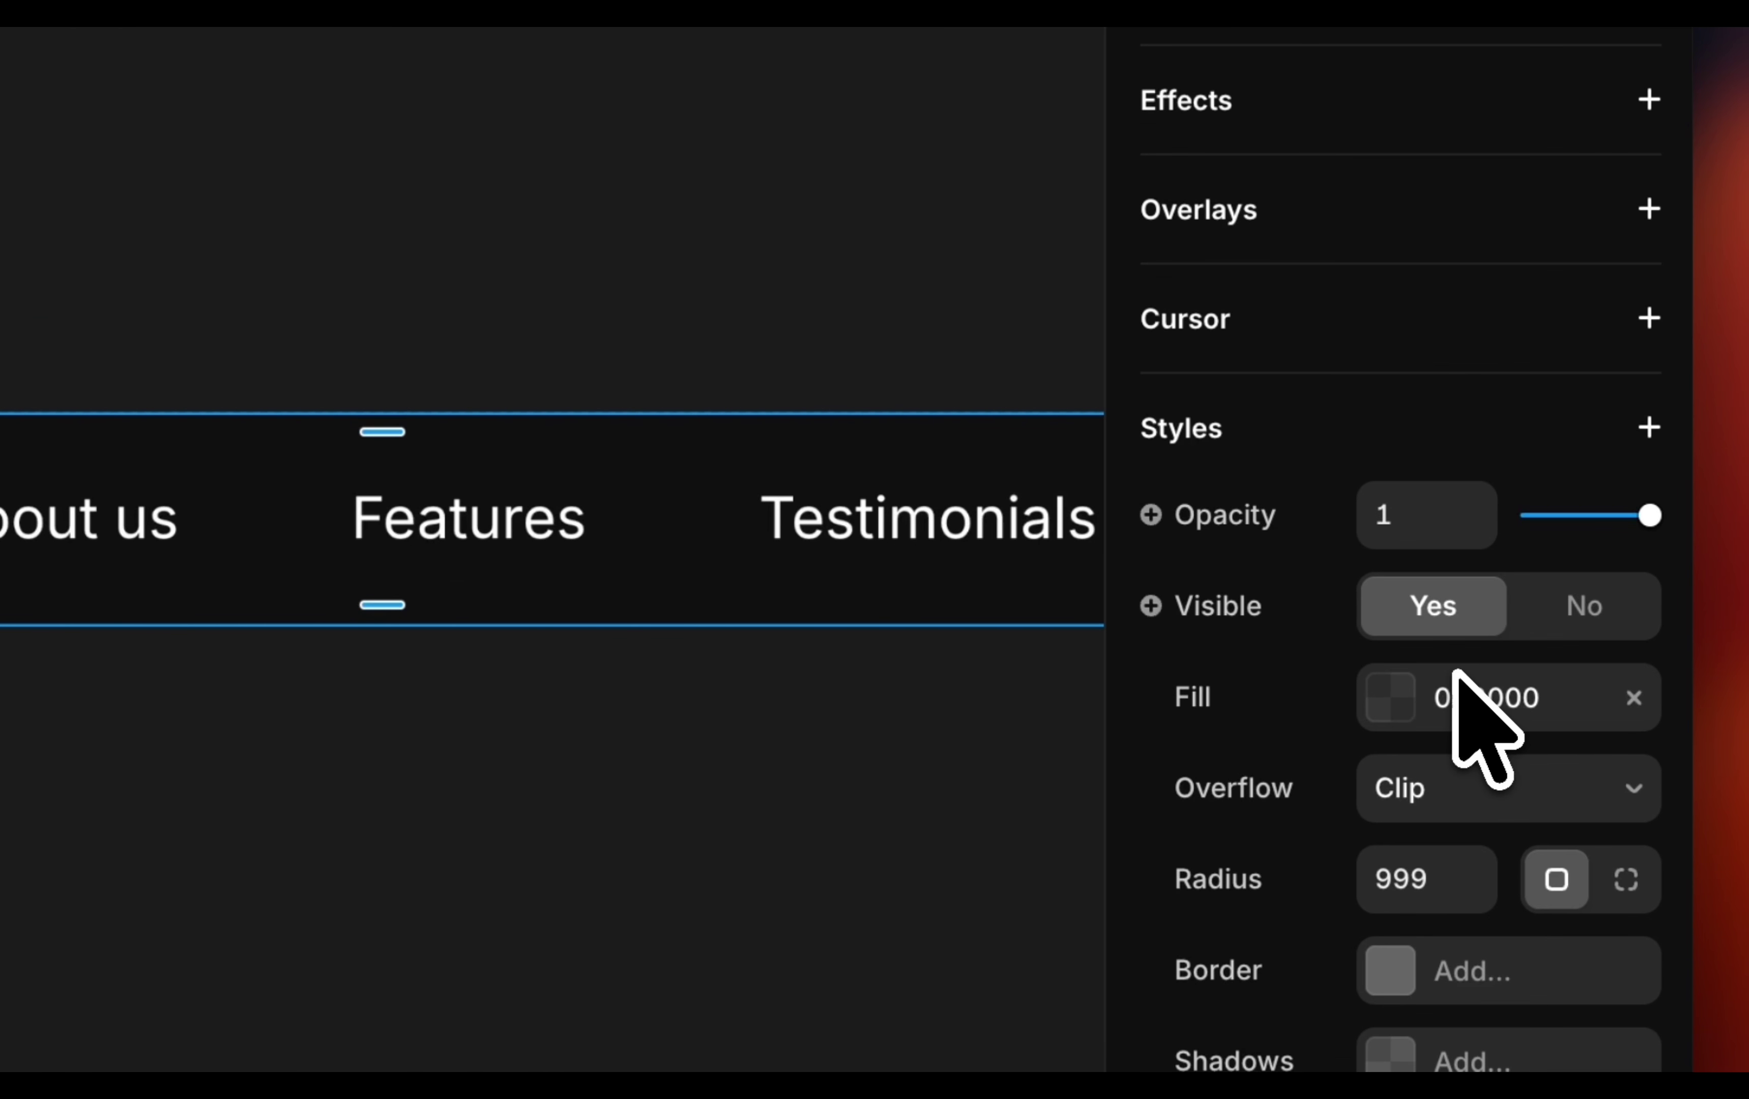
left_click(1649, 427)
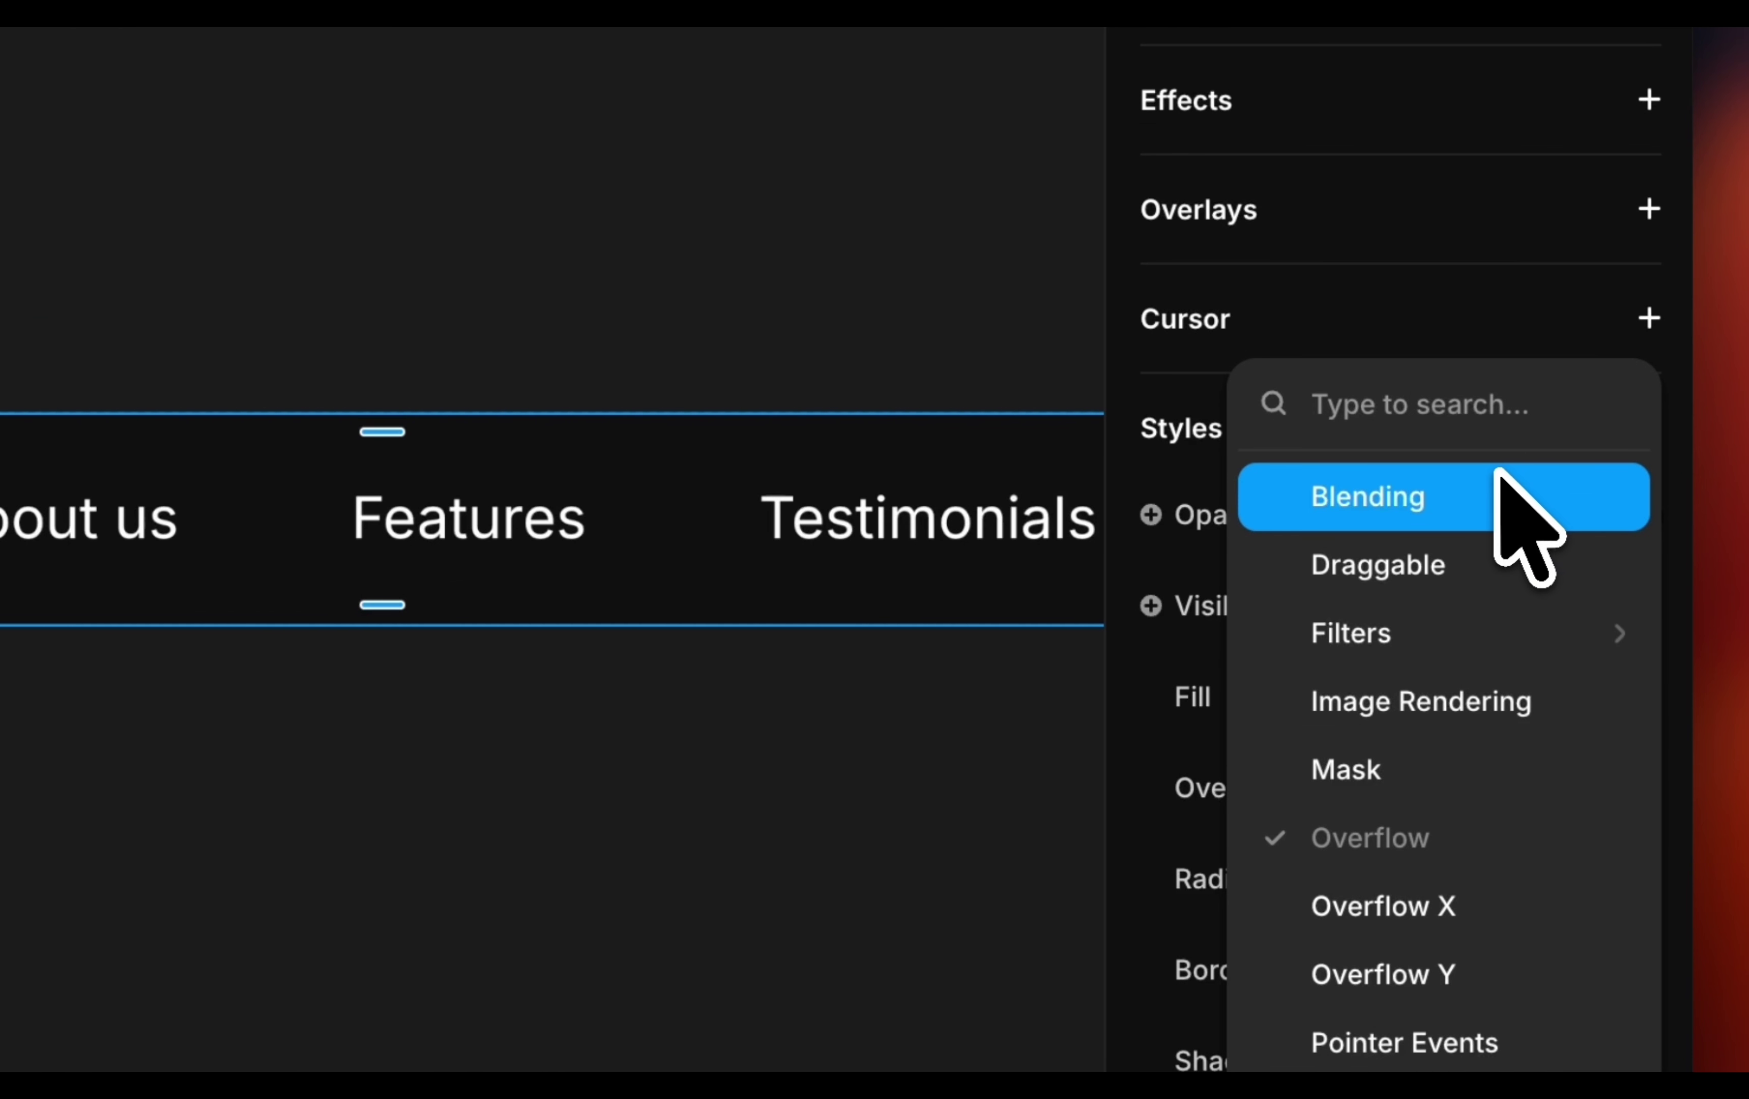
type("bg blur")
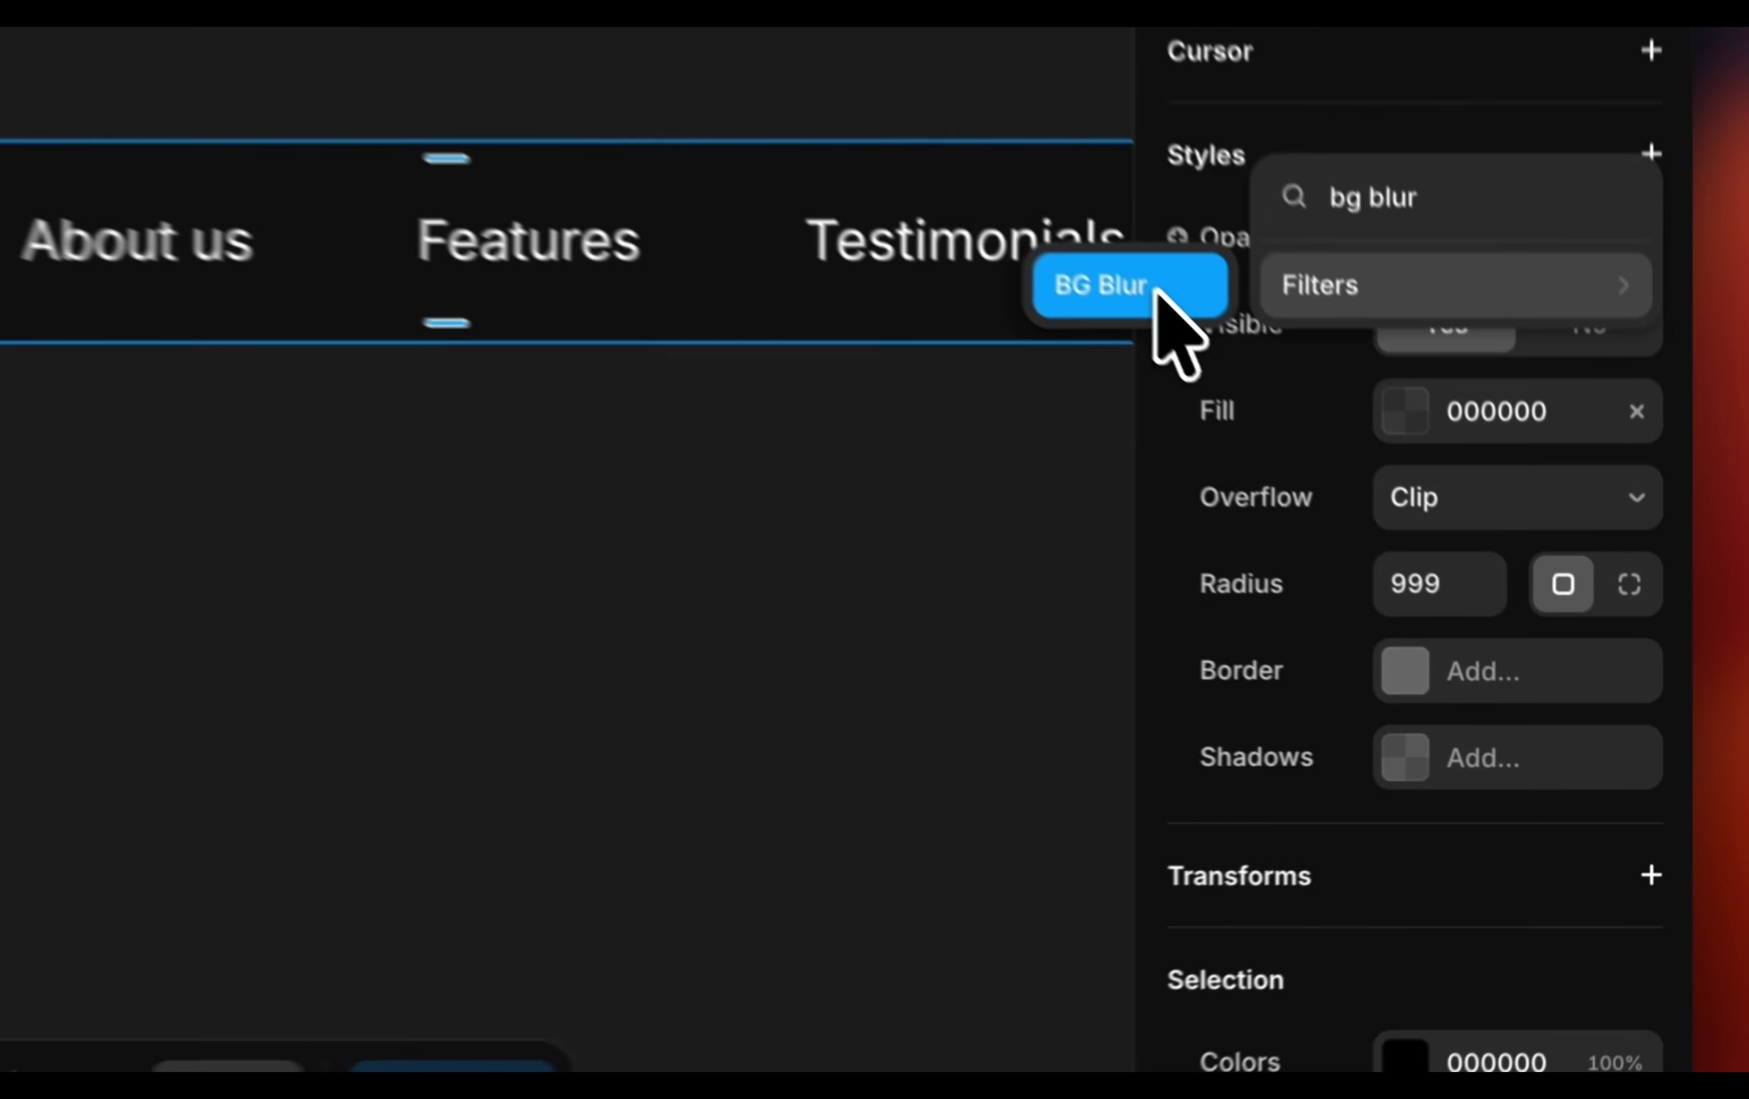
left_click(1410, 541)
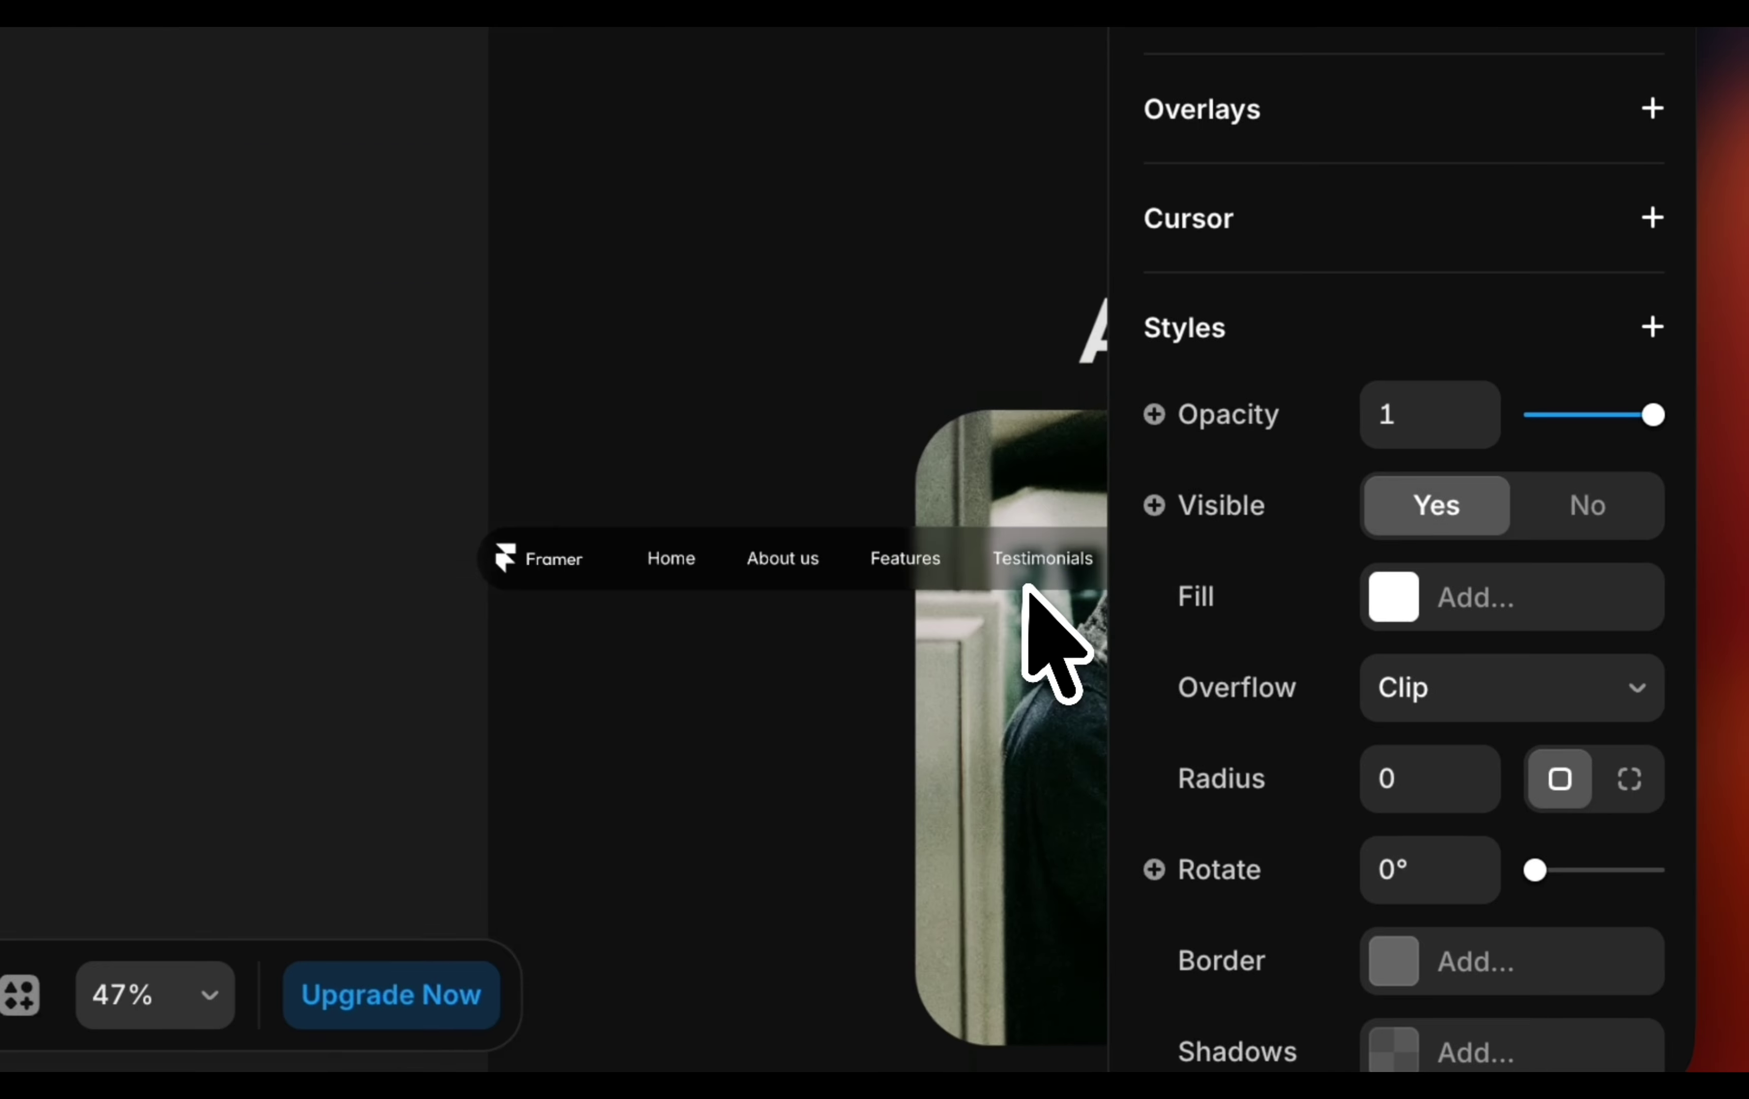
scroll(1026, 587, "up", 5)
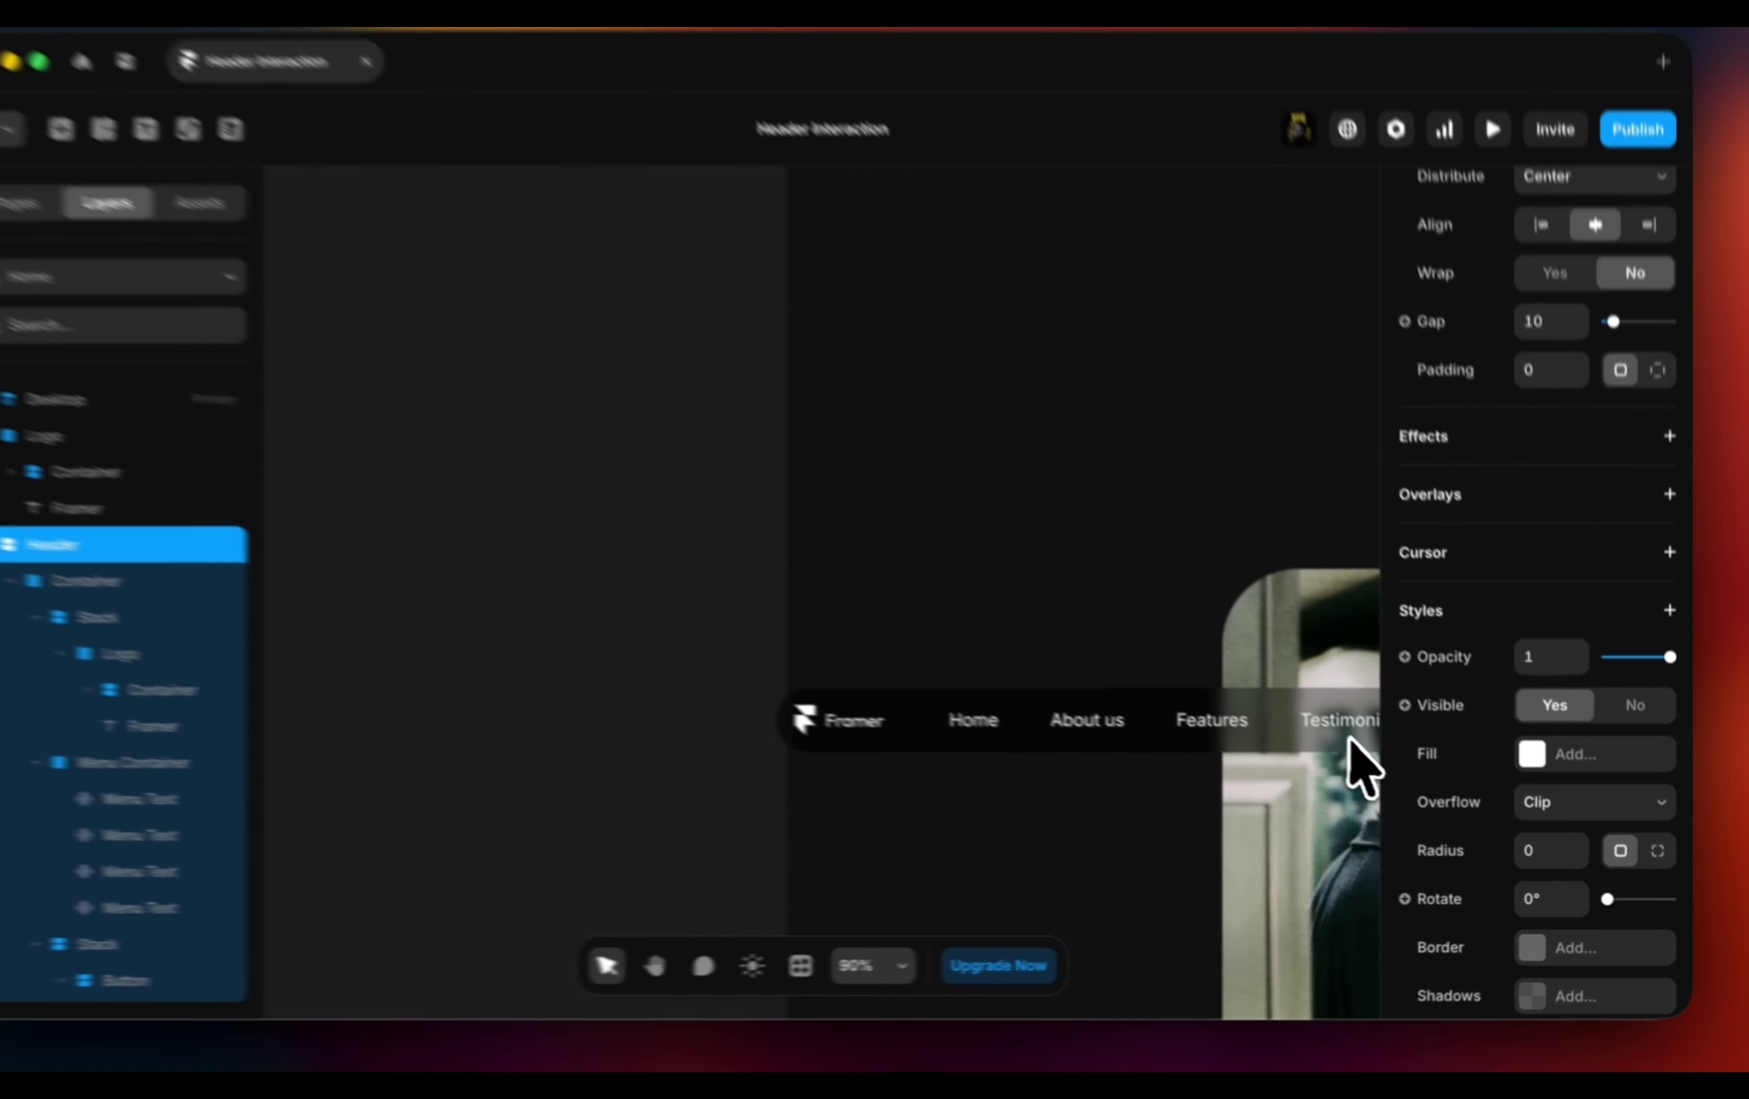
scroll(965, 562, "up", 5)
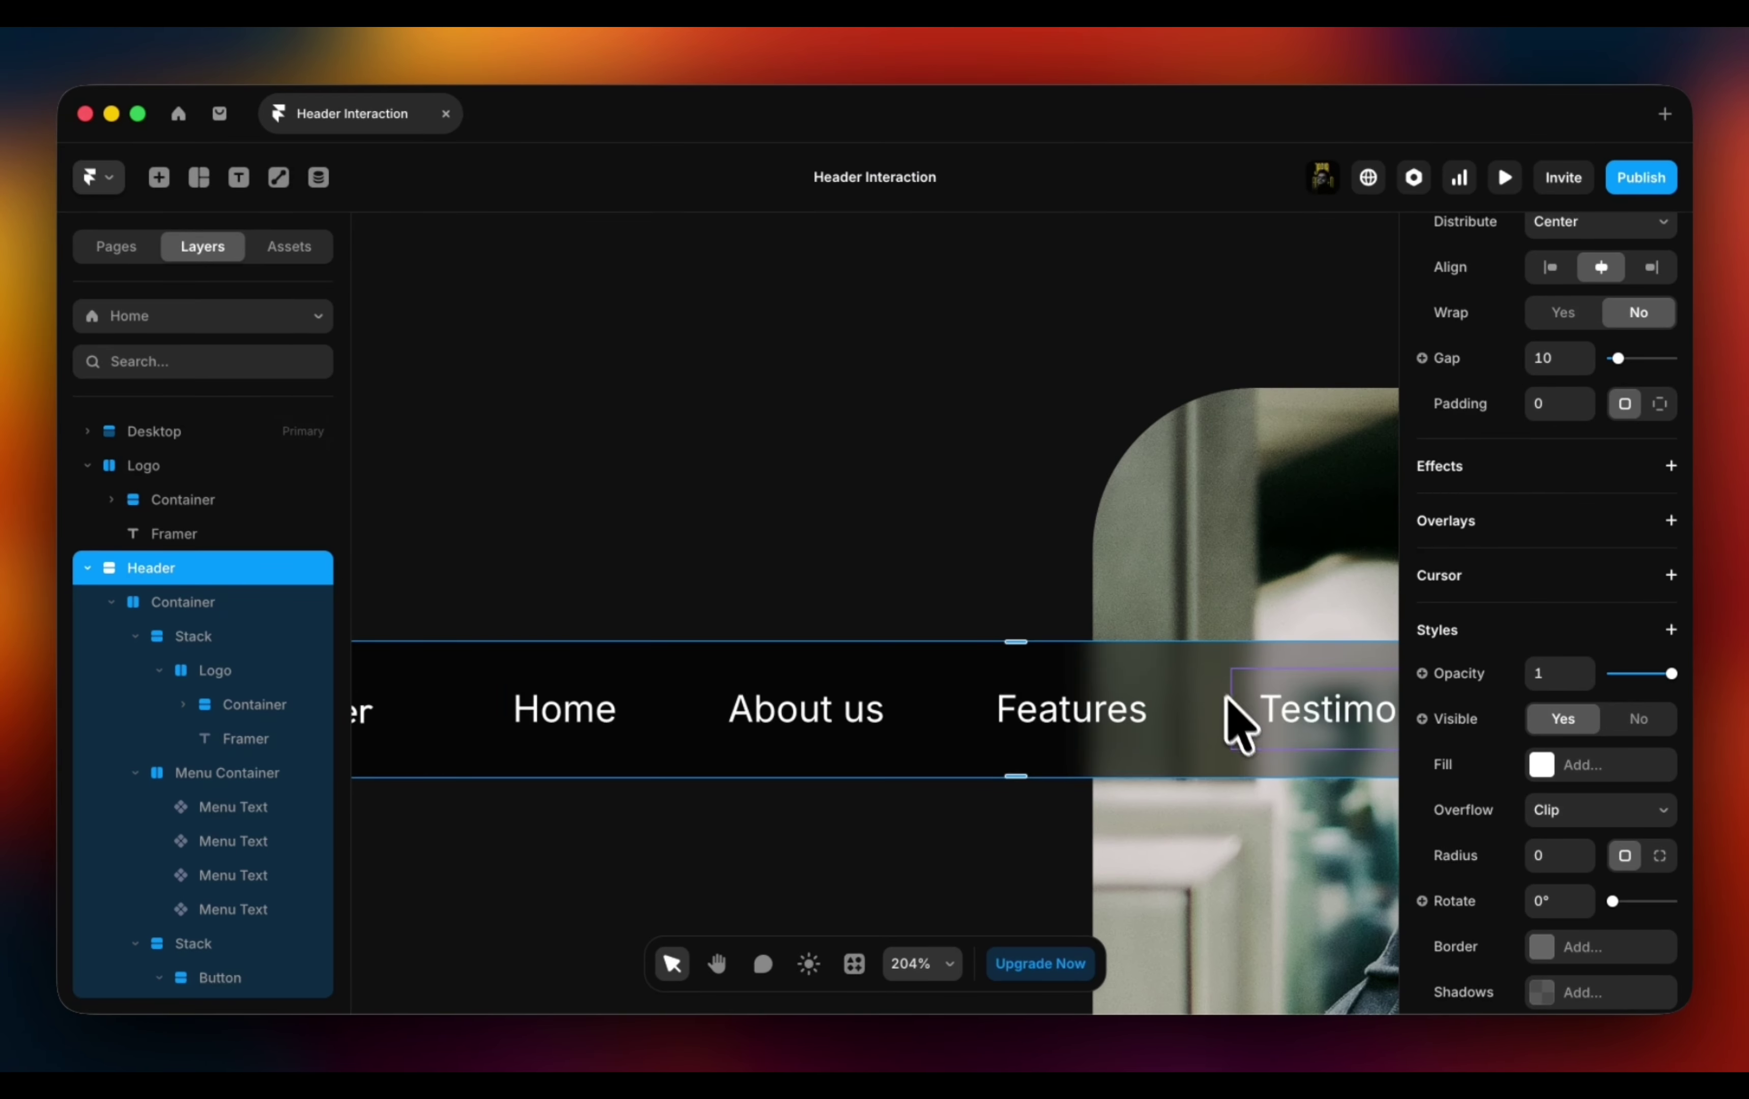
scroll(1162, 777, "right", 5)
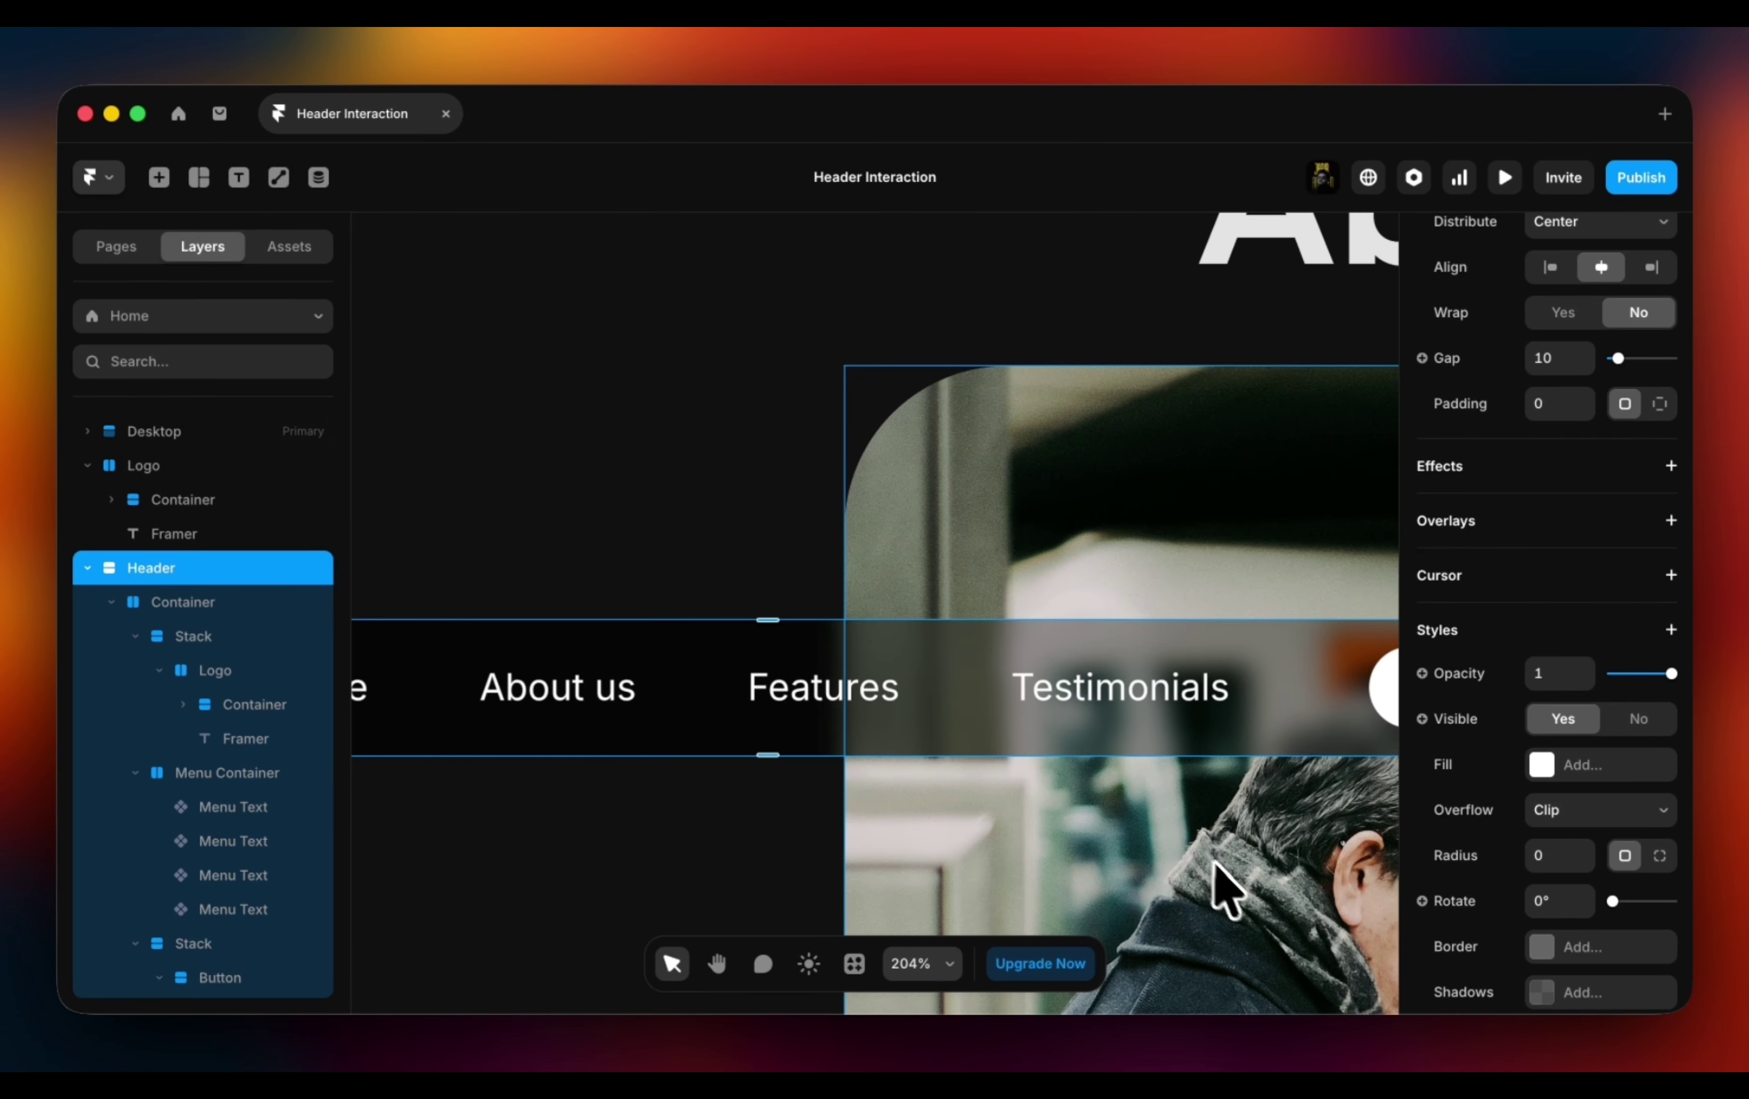
scroll(1226, 886, "down", 10)
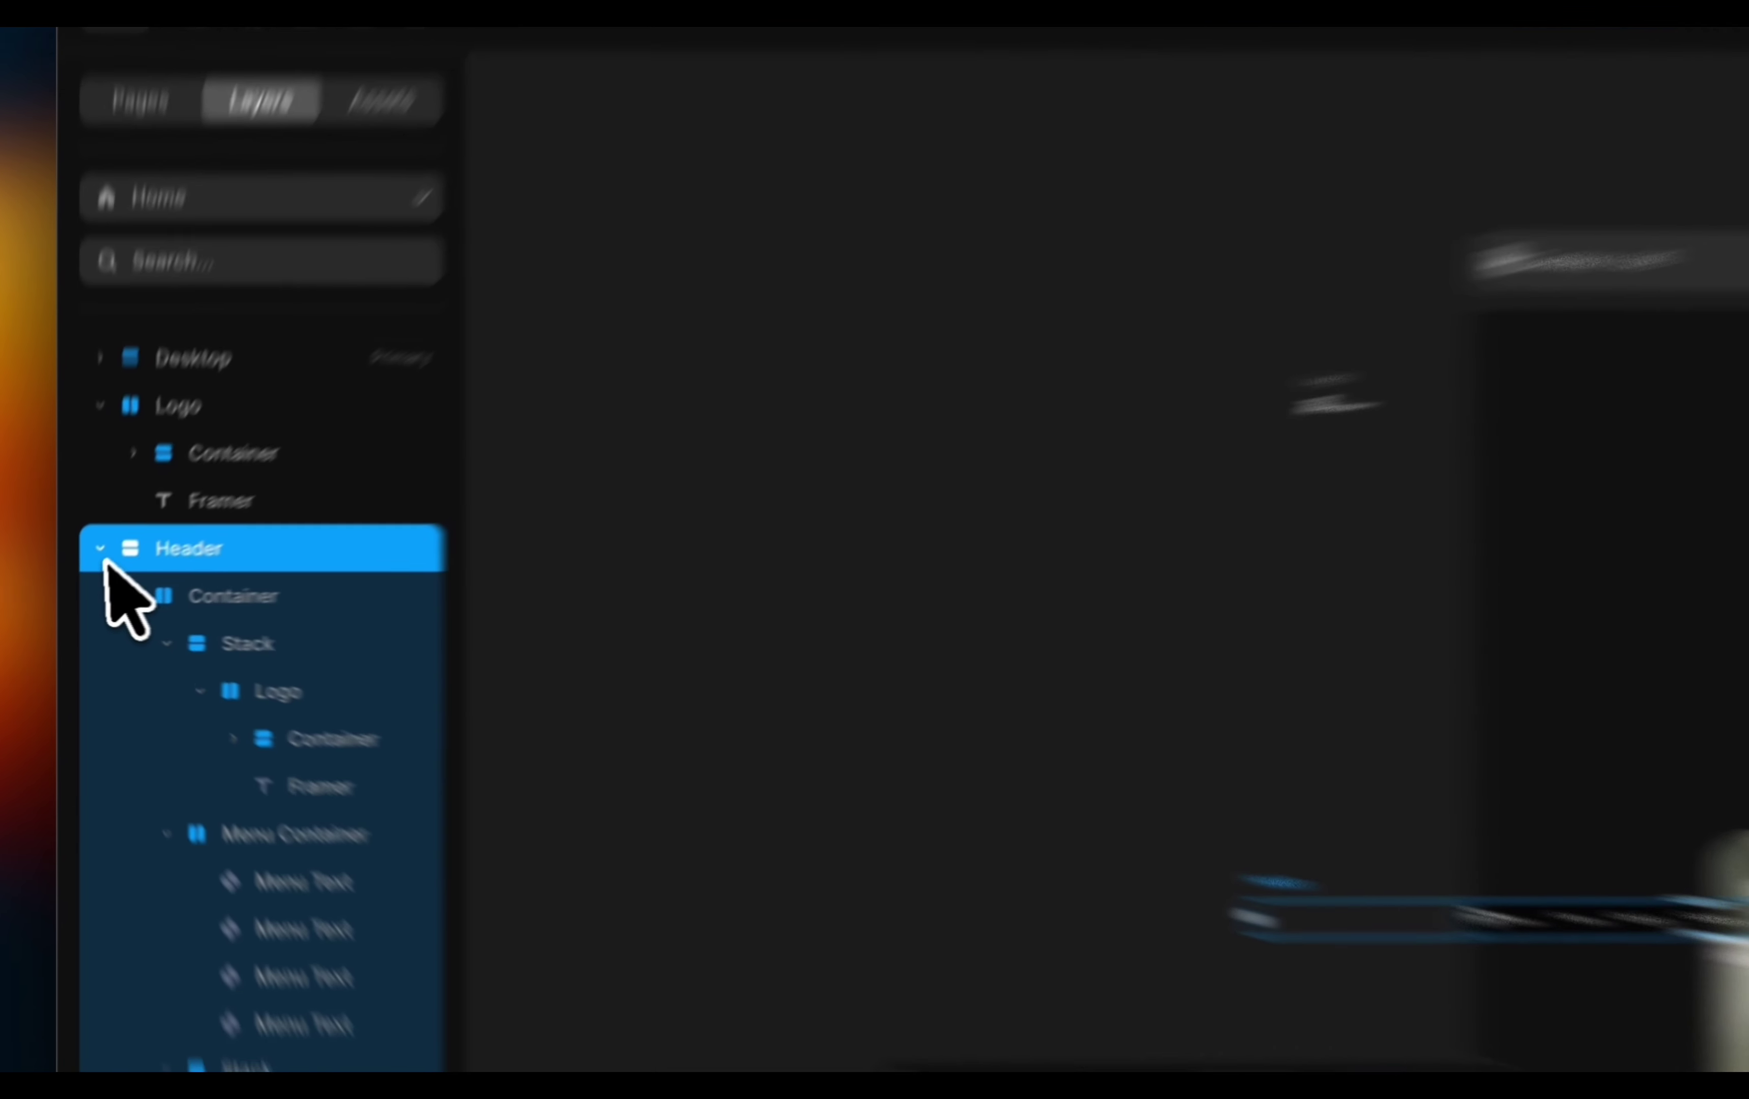
Nest the Header layer inside the Desktop frame and place it at the top of the page, above the first section.
left_click(87, 568)
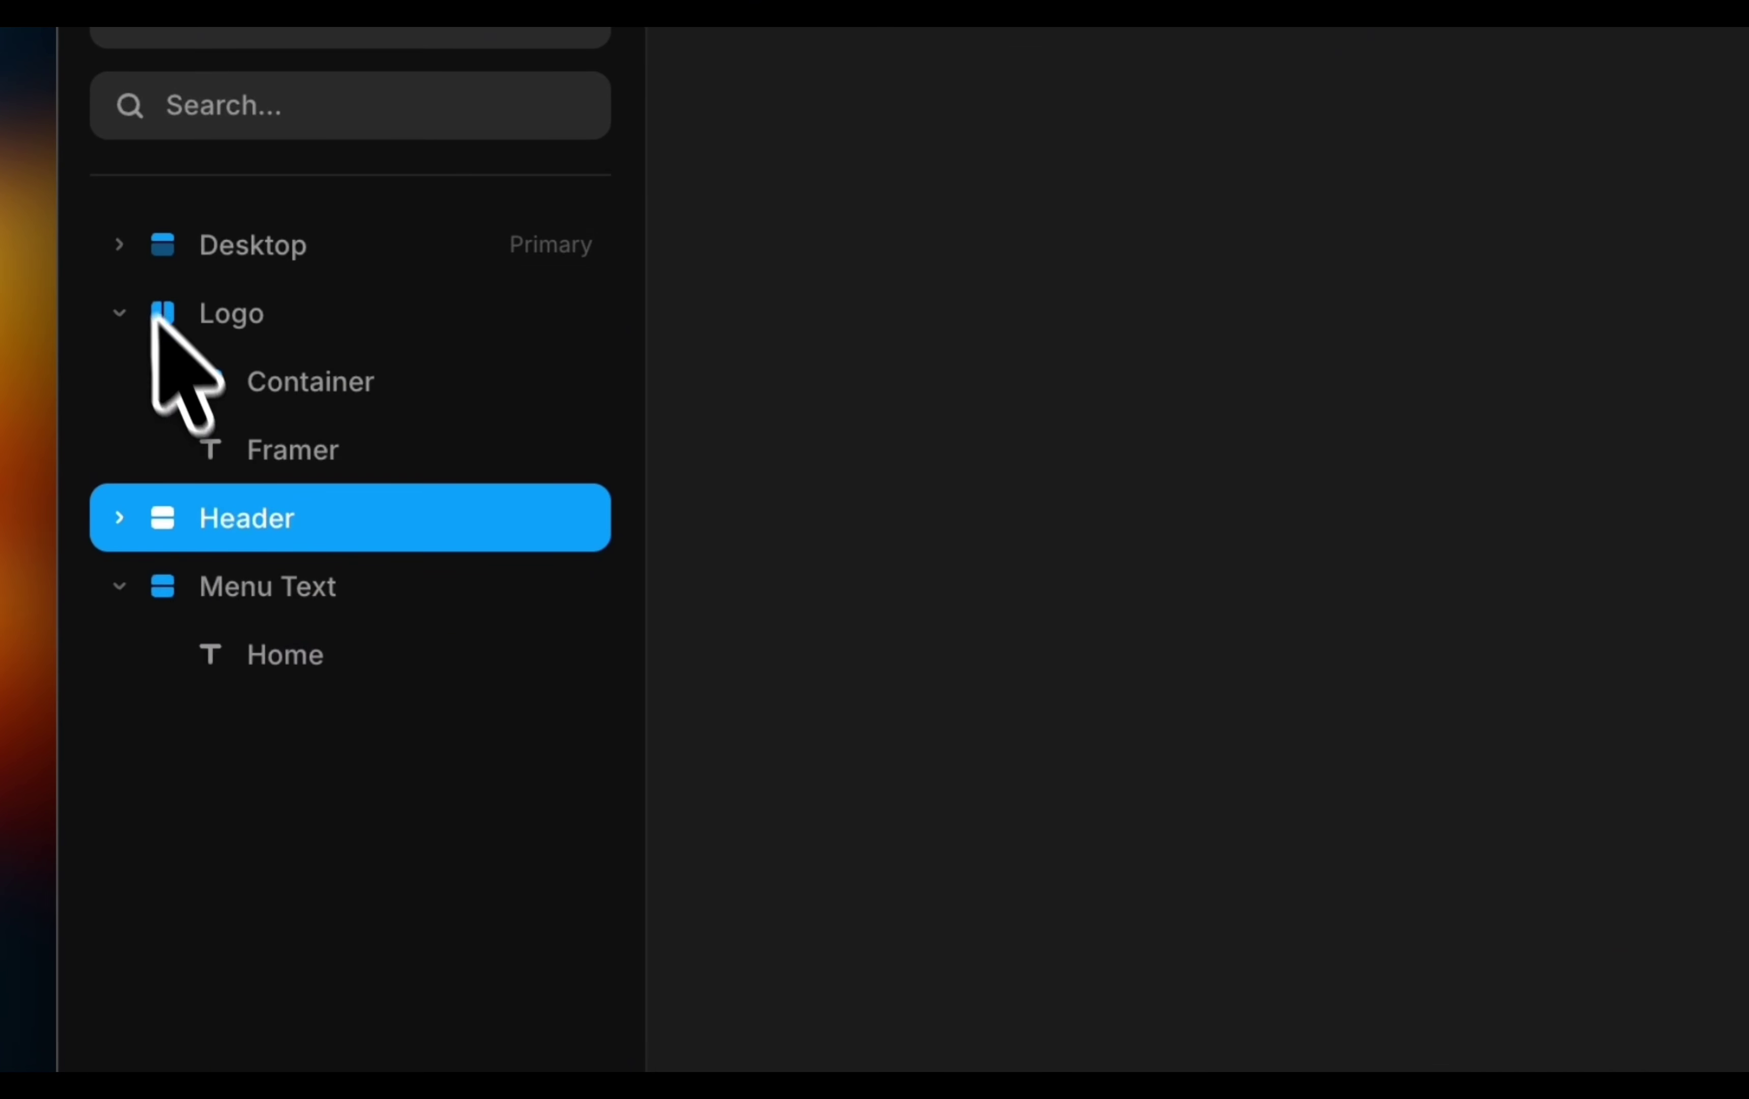
left_click(119, 246)
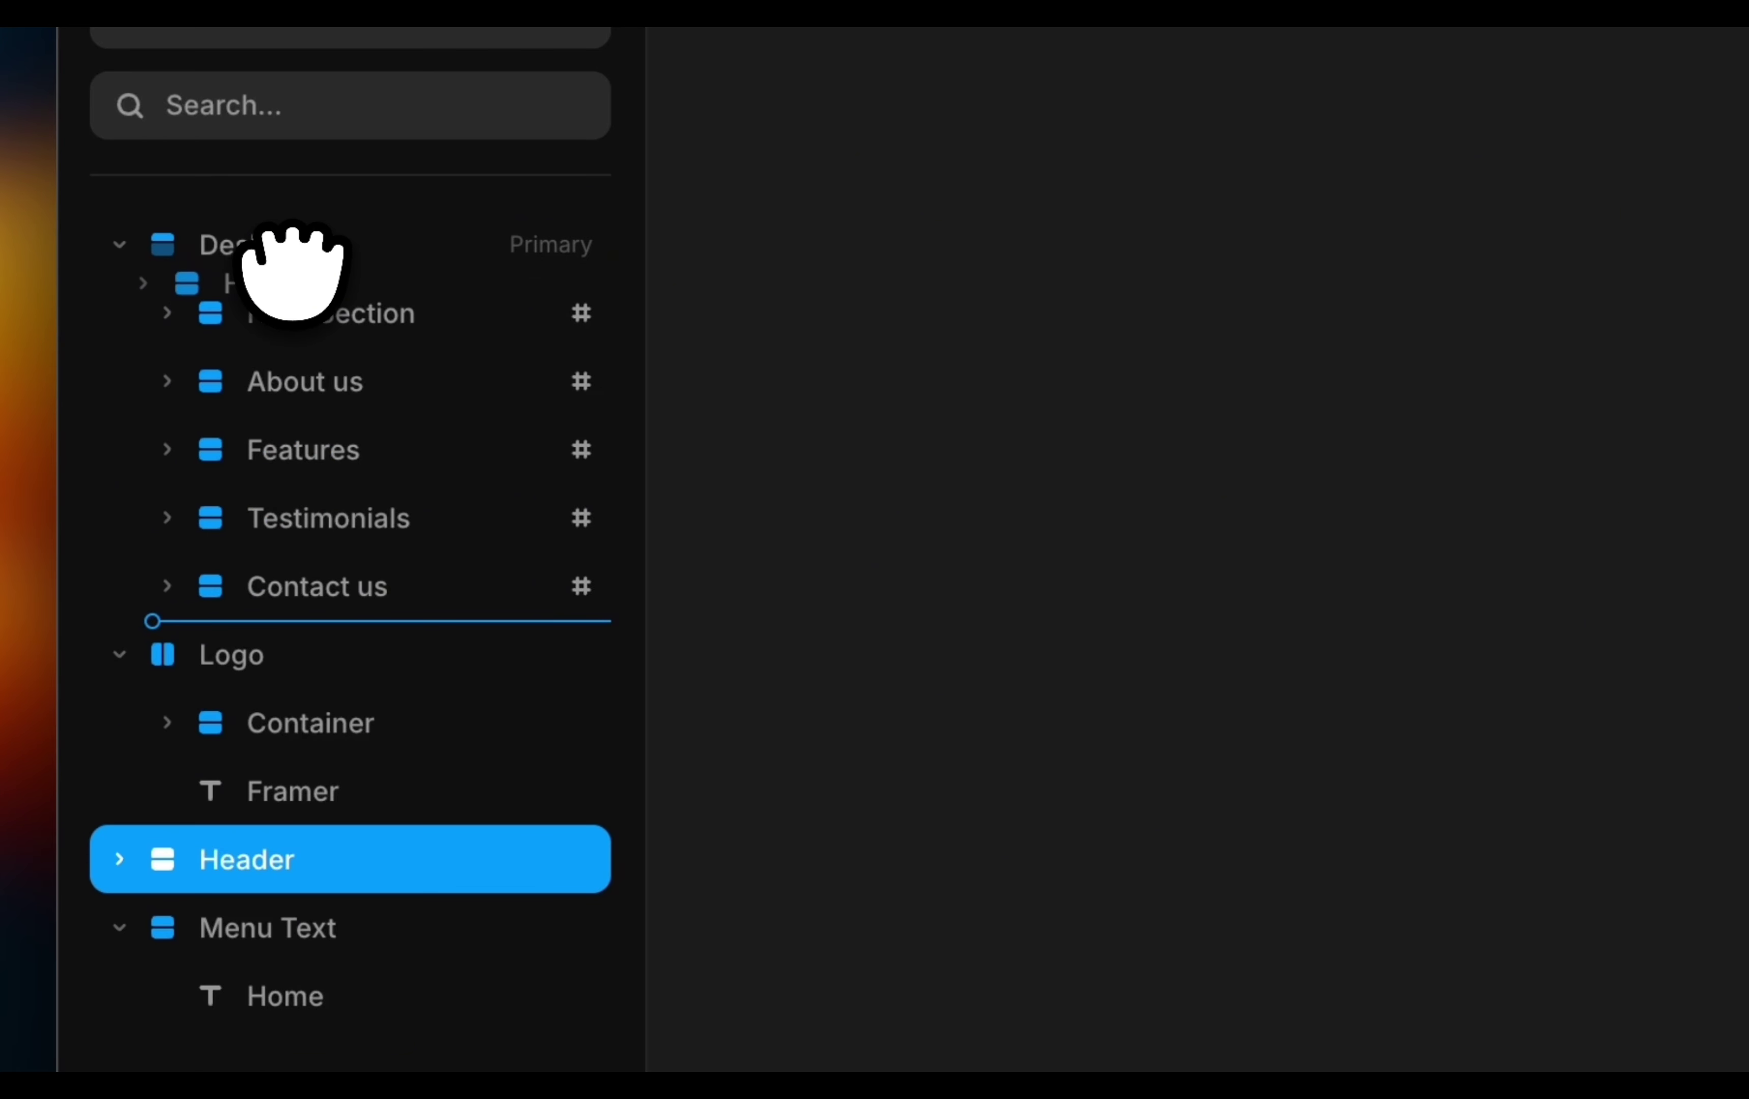
left_click_drag(294, 287, 351, 293)
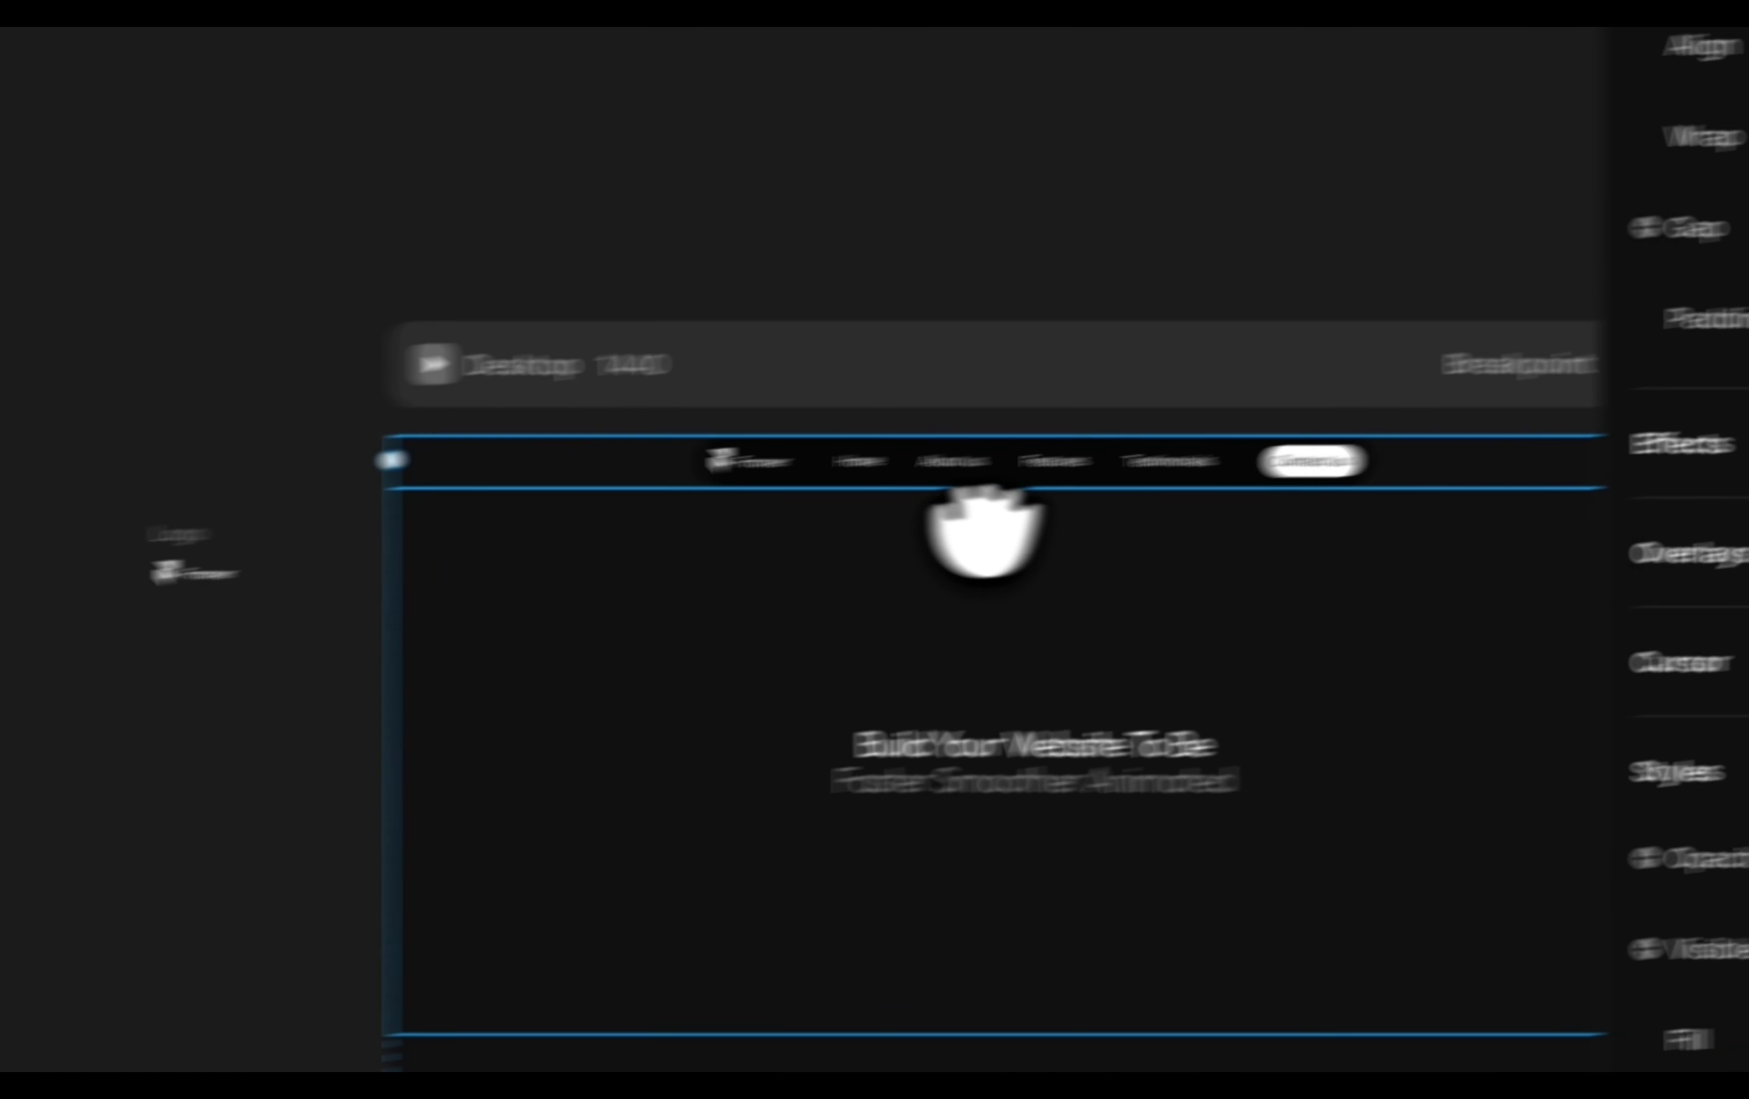
left_click_drag(984, 534, 872, 490)
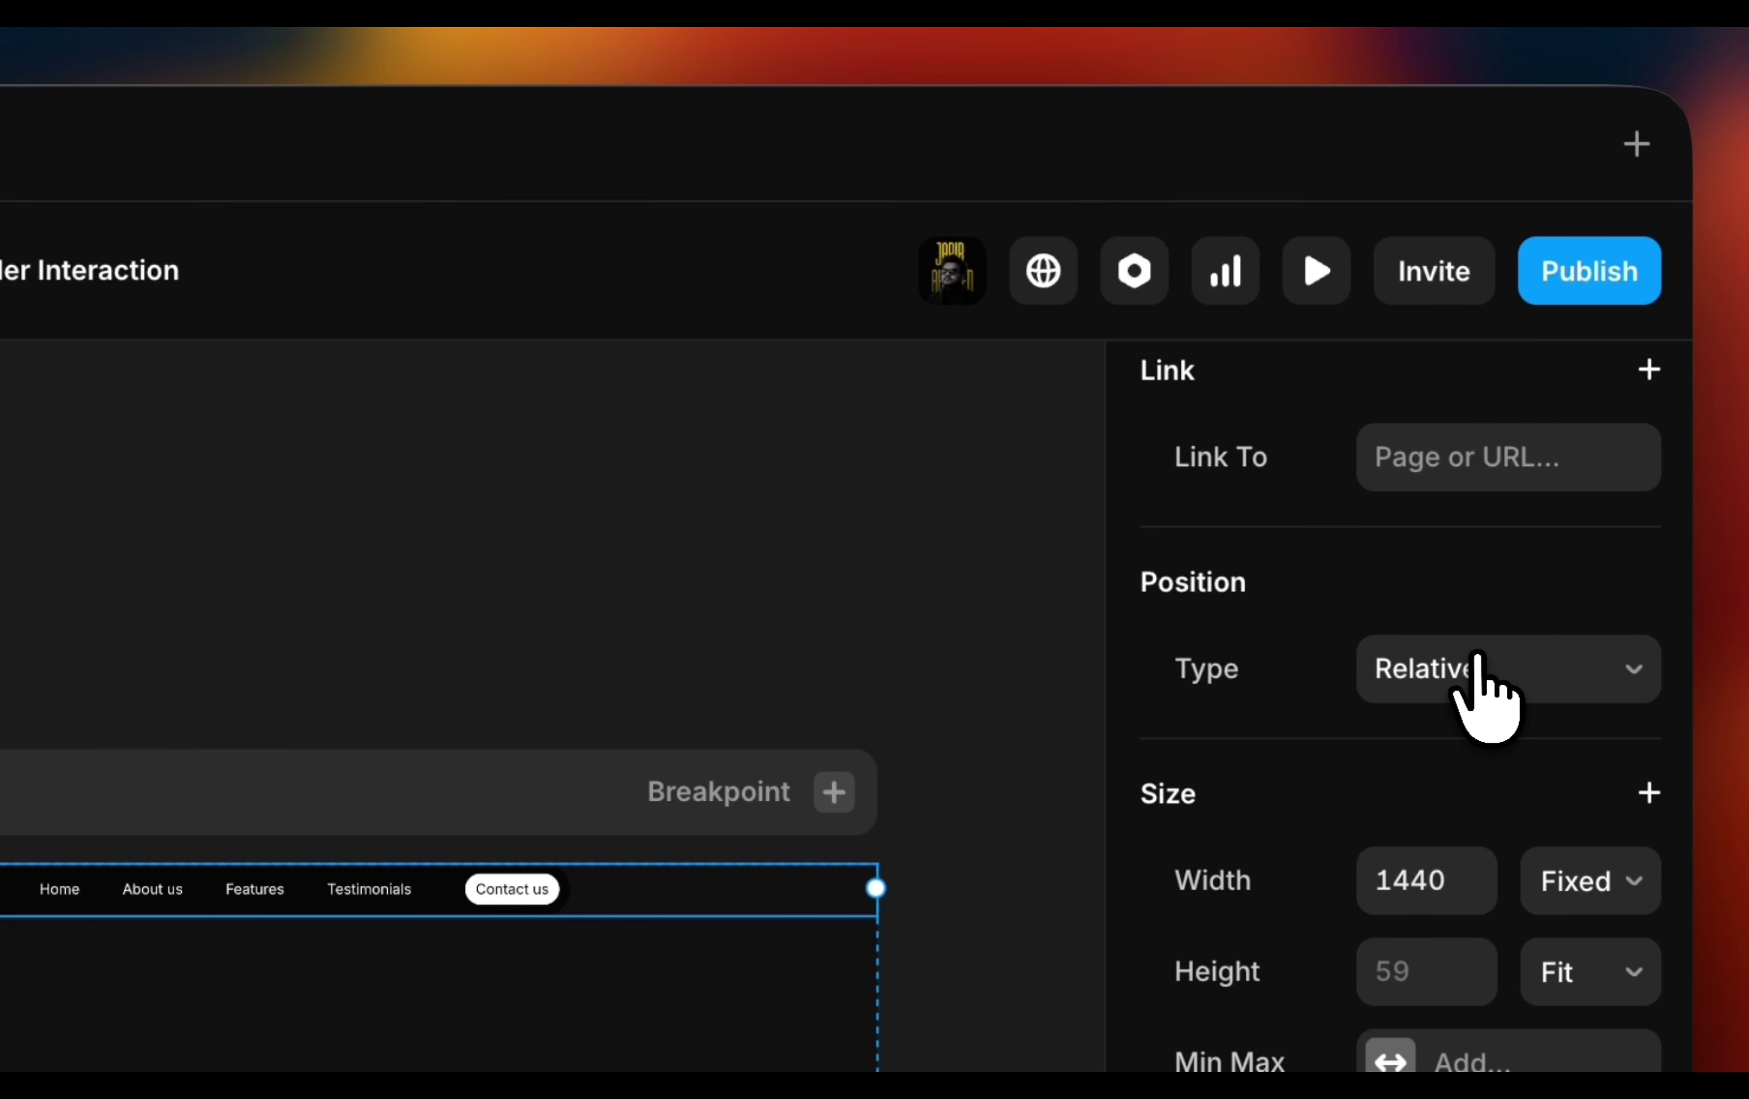
Set the Header's position type to Sticky and adjust its top offset.
left_click(1479, 655)
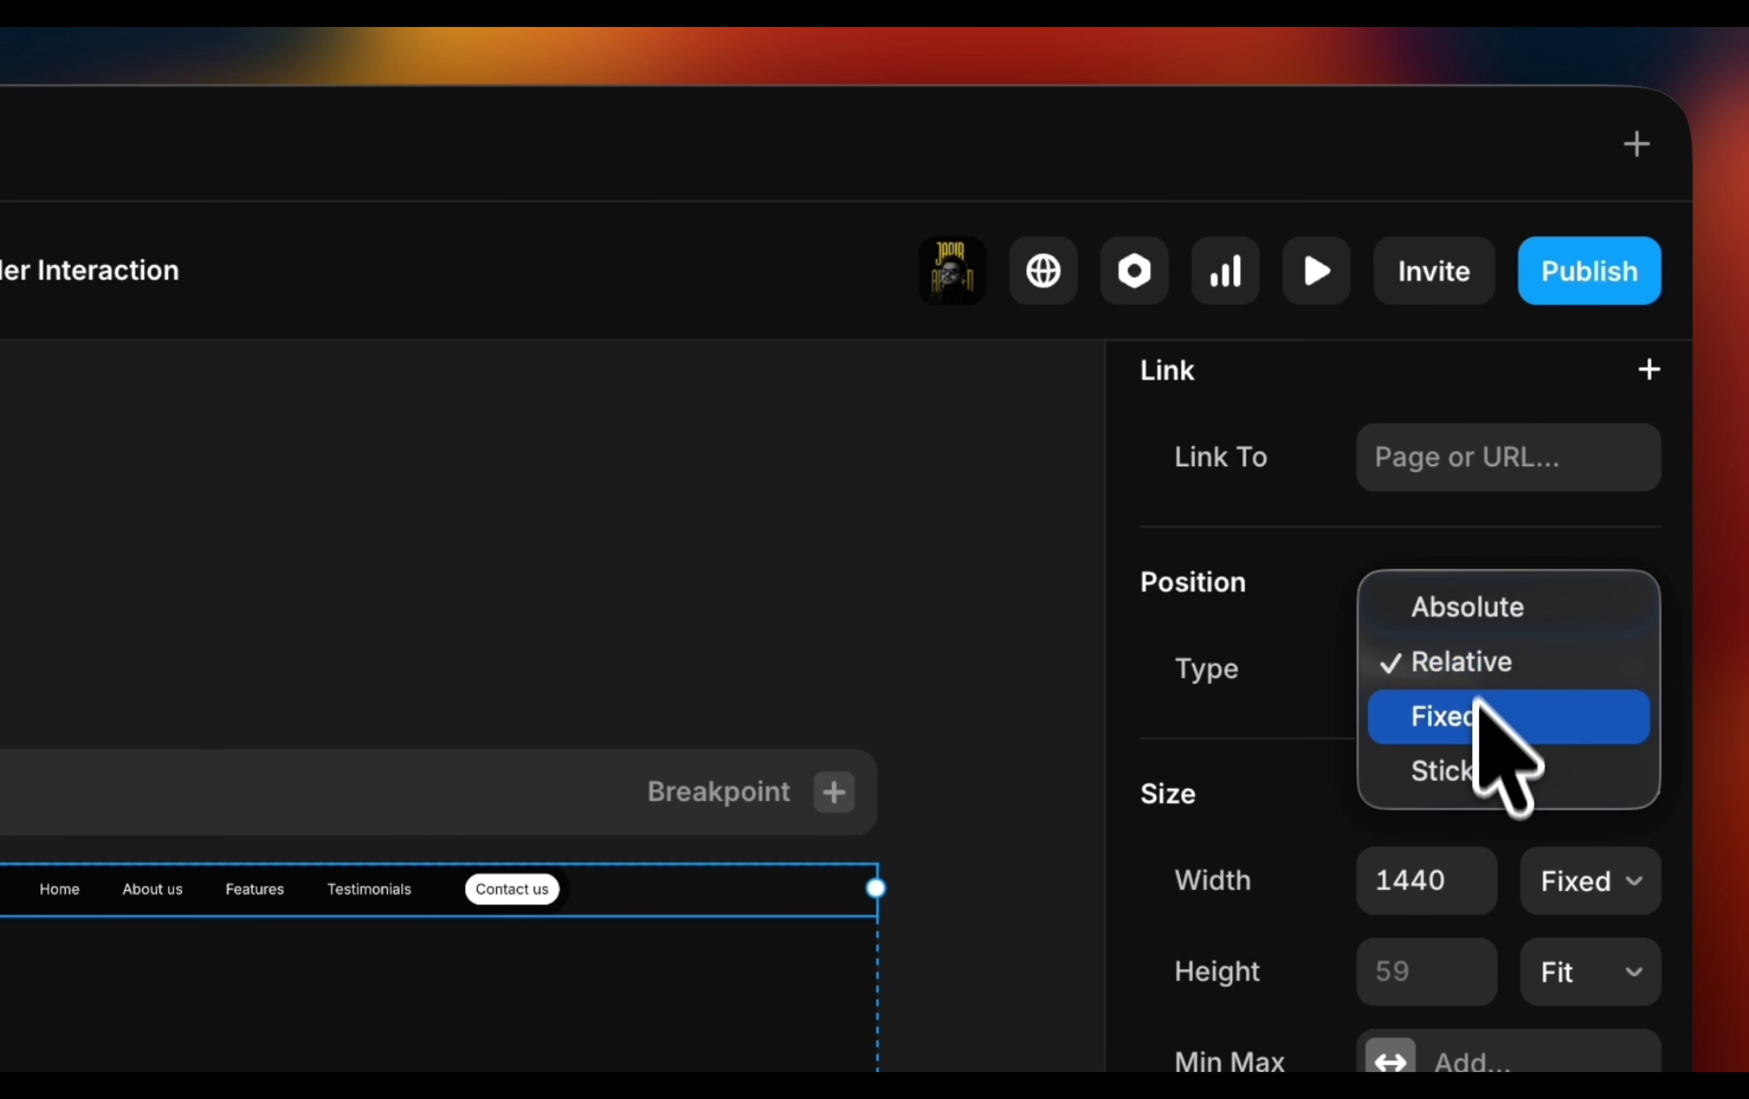
left_click(1479, 770)
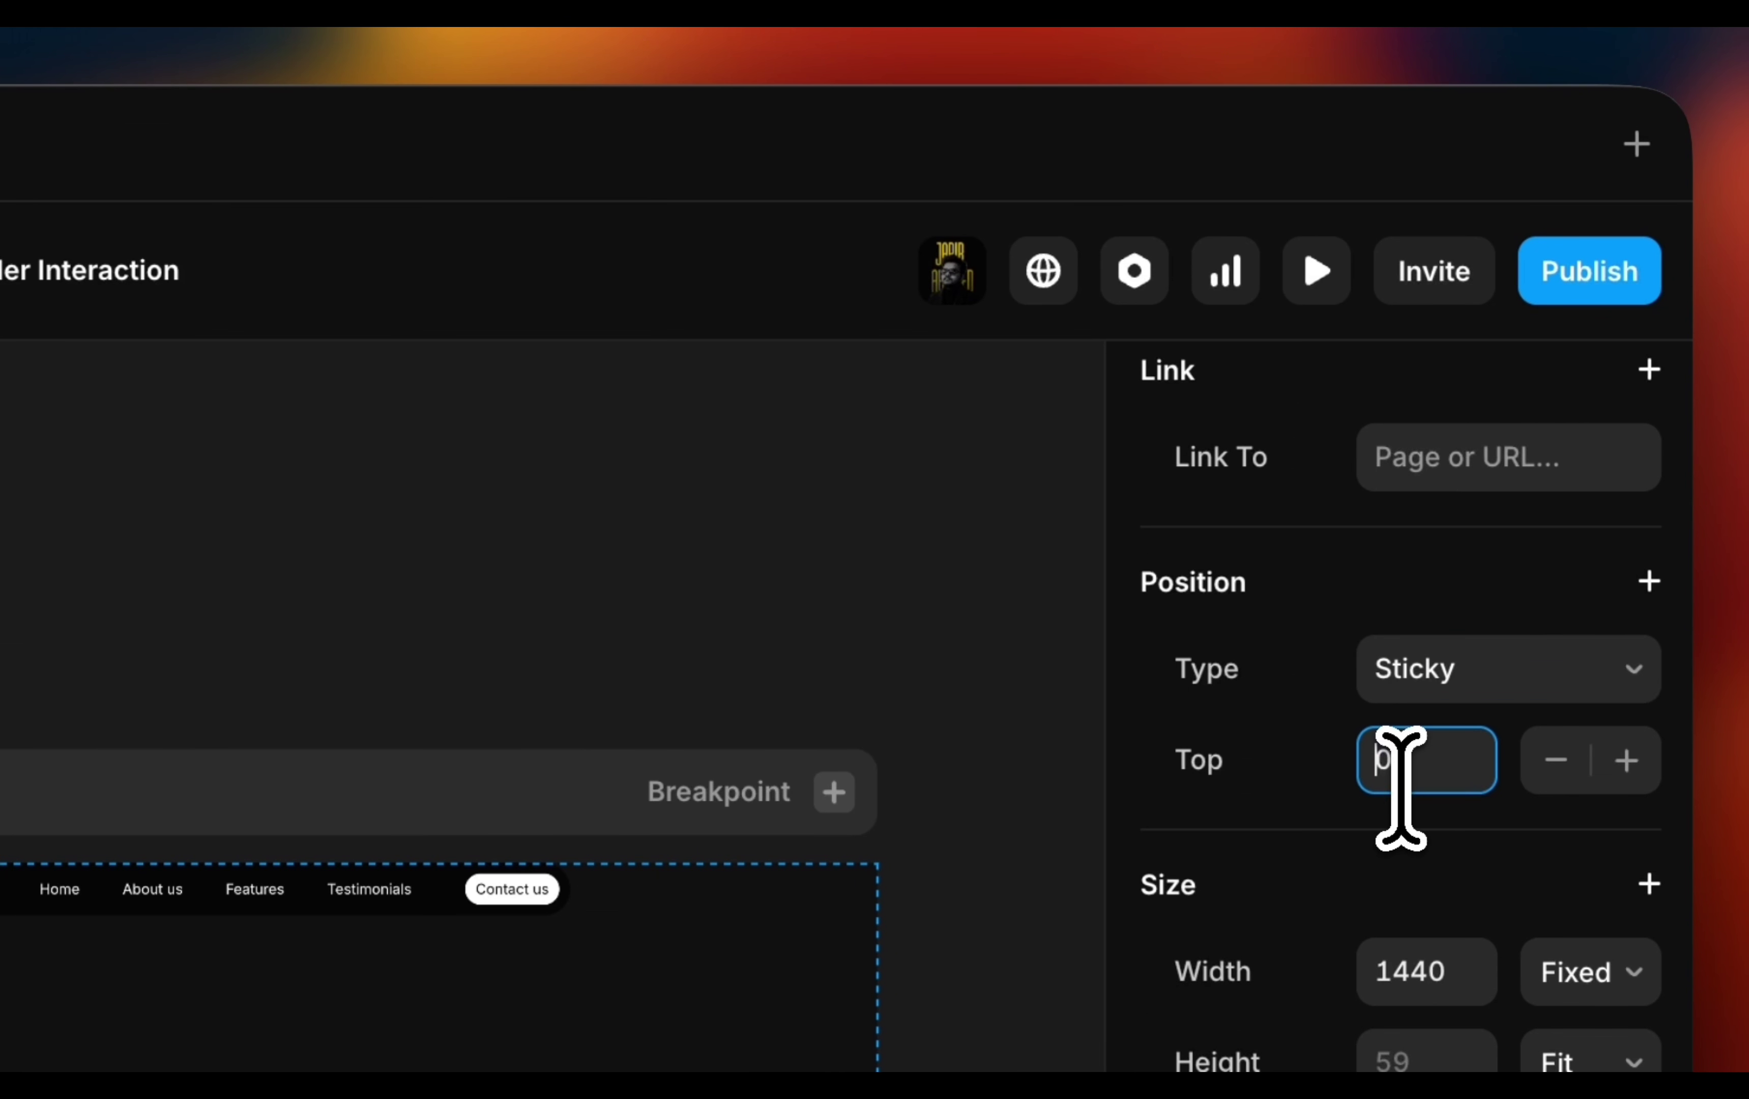
left_click(1255, 272)
Preview the page, inspect how the sticky header blurs the About us content during scrolling, and return to the canvas.
left_click(1228, 276)
left_click(1289, 293)
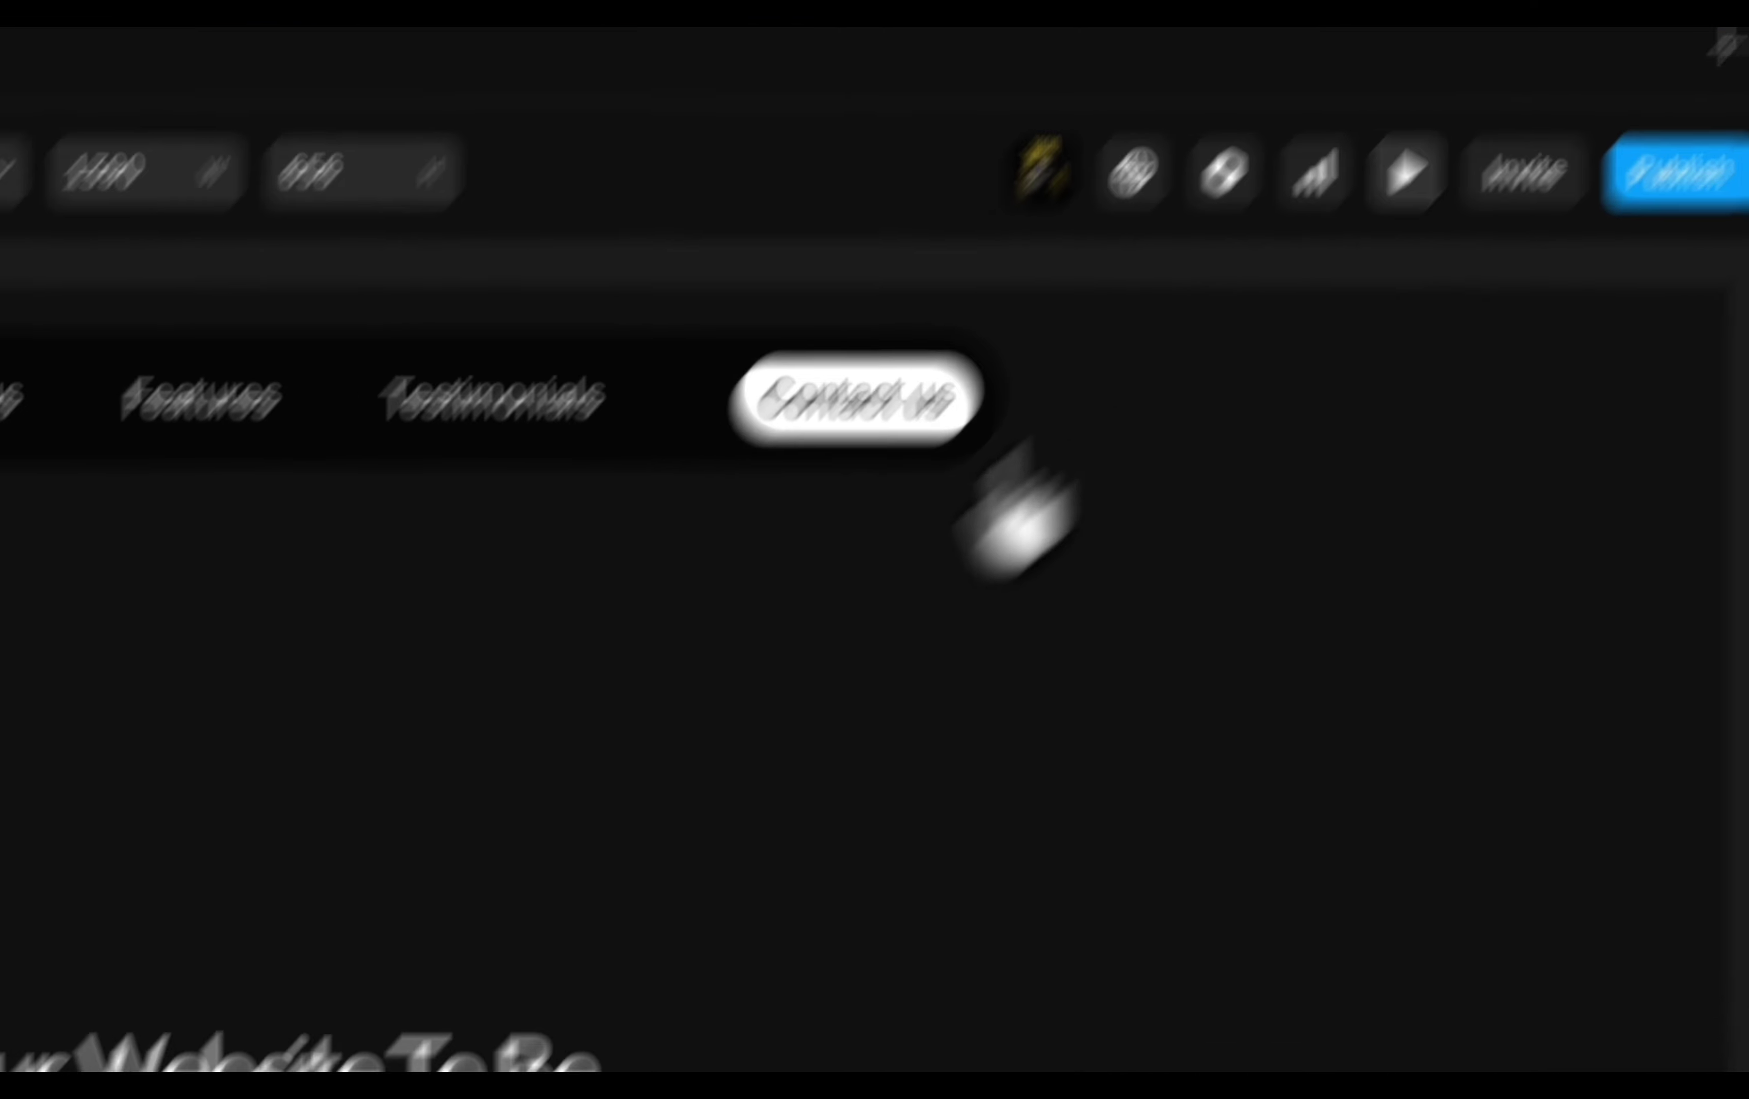
scroll(668, 867, "down", 5)
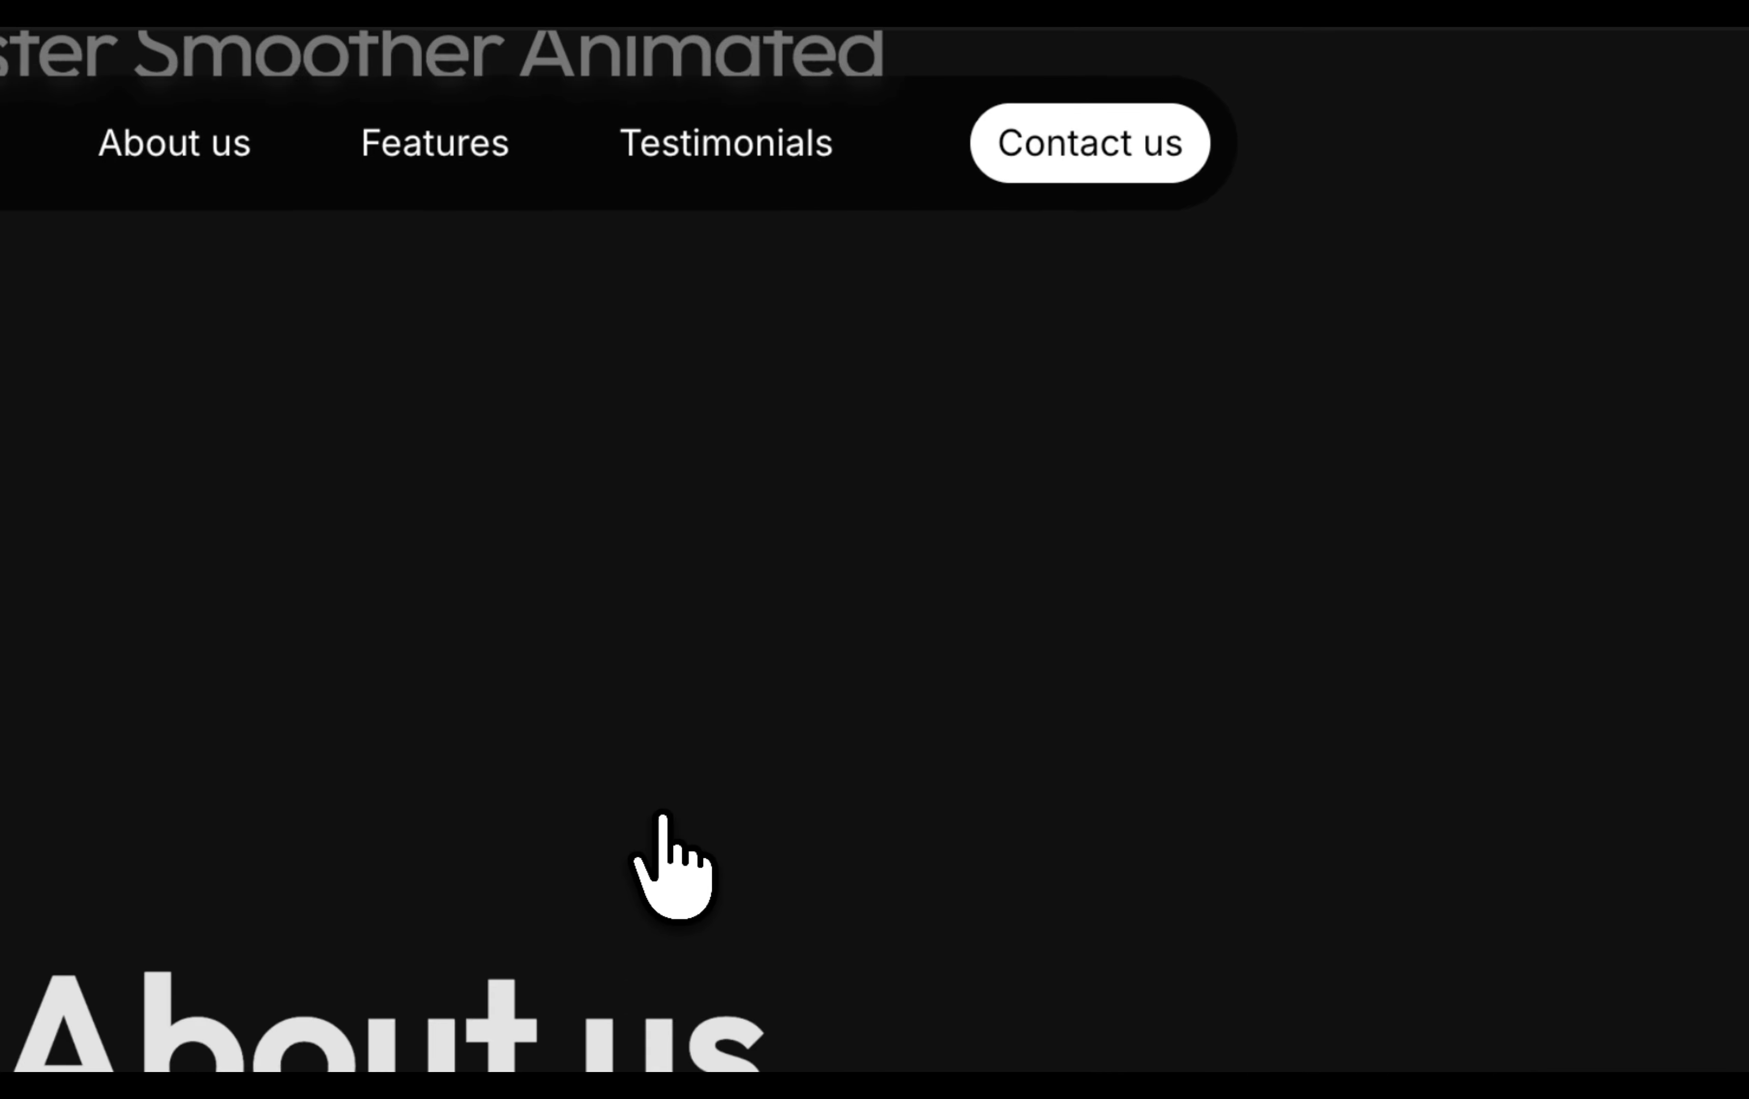
scroll(666, 864, "up", 3)
scroll(666, 863, "down", 8)
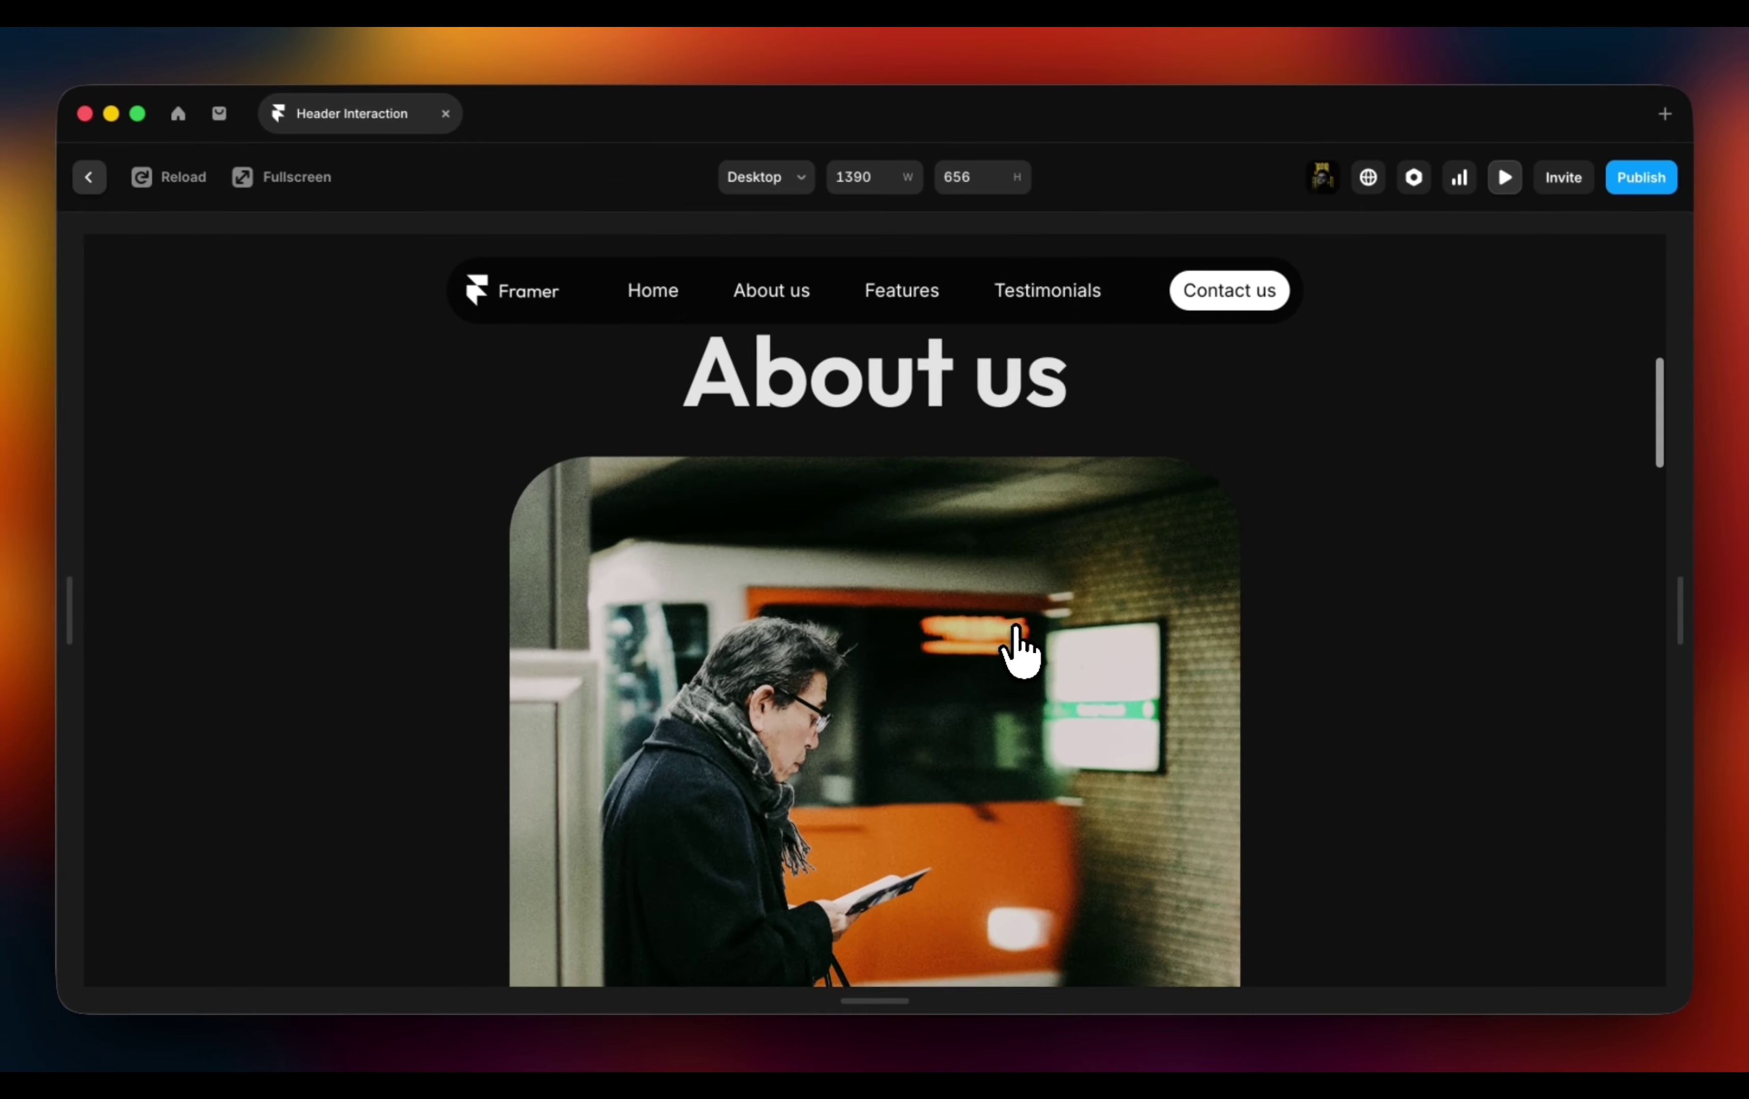
scroll(1020, 651, "down", 2)
scroll(1021, 651, "up", 1)
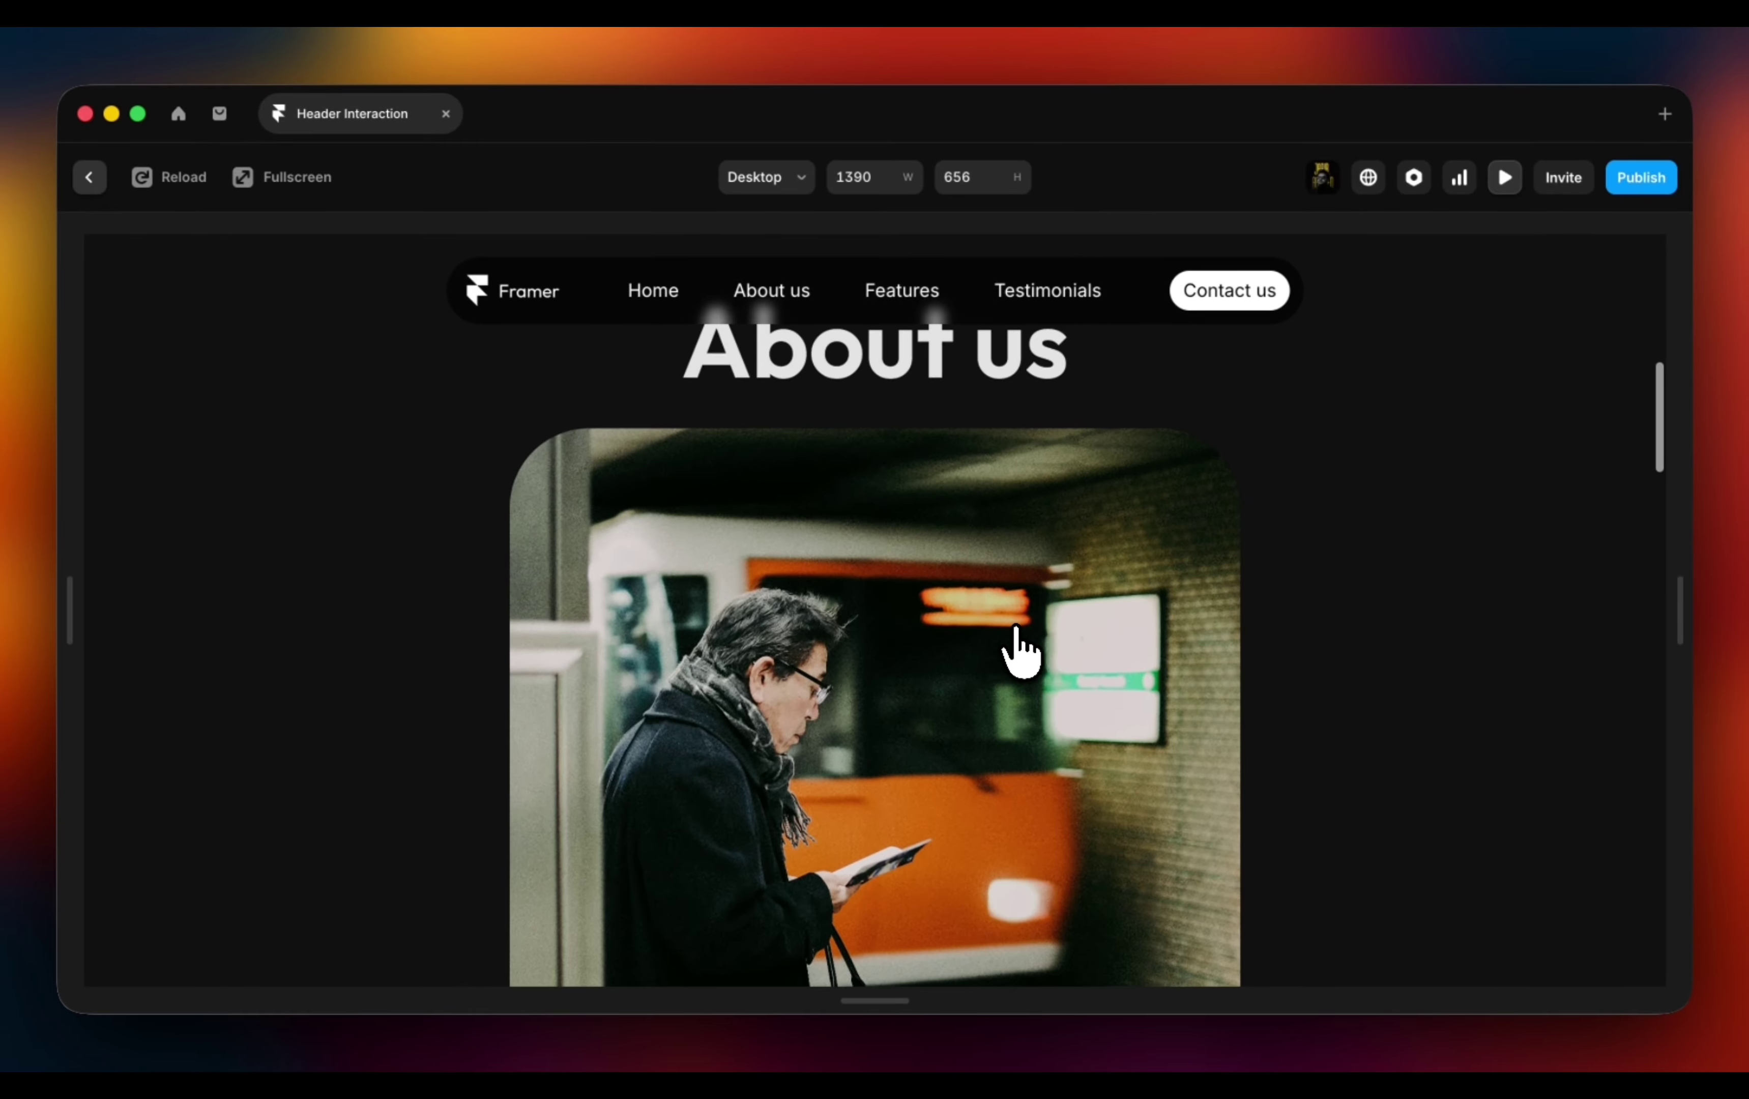
scroll(1020, 651, "down", 2)
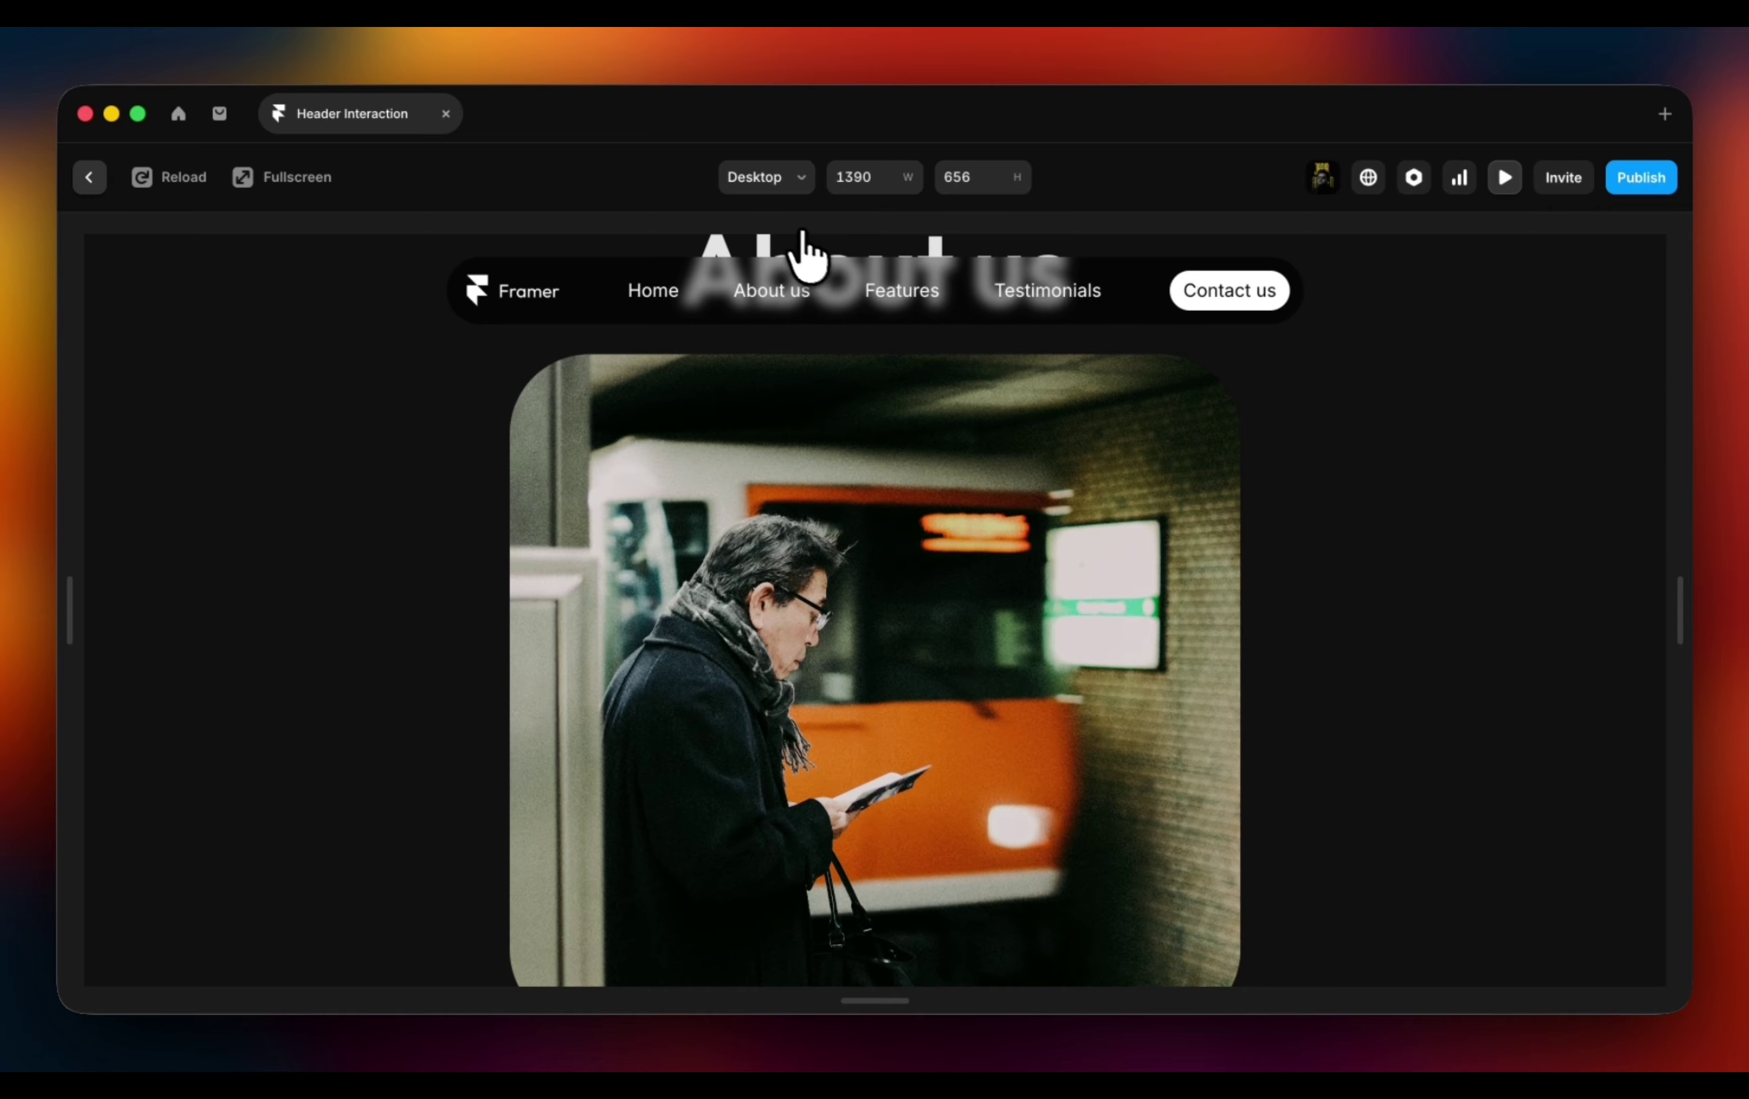
scroll(792, 398, "up", 3)
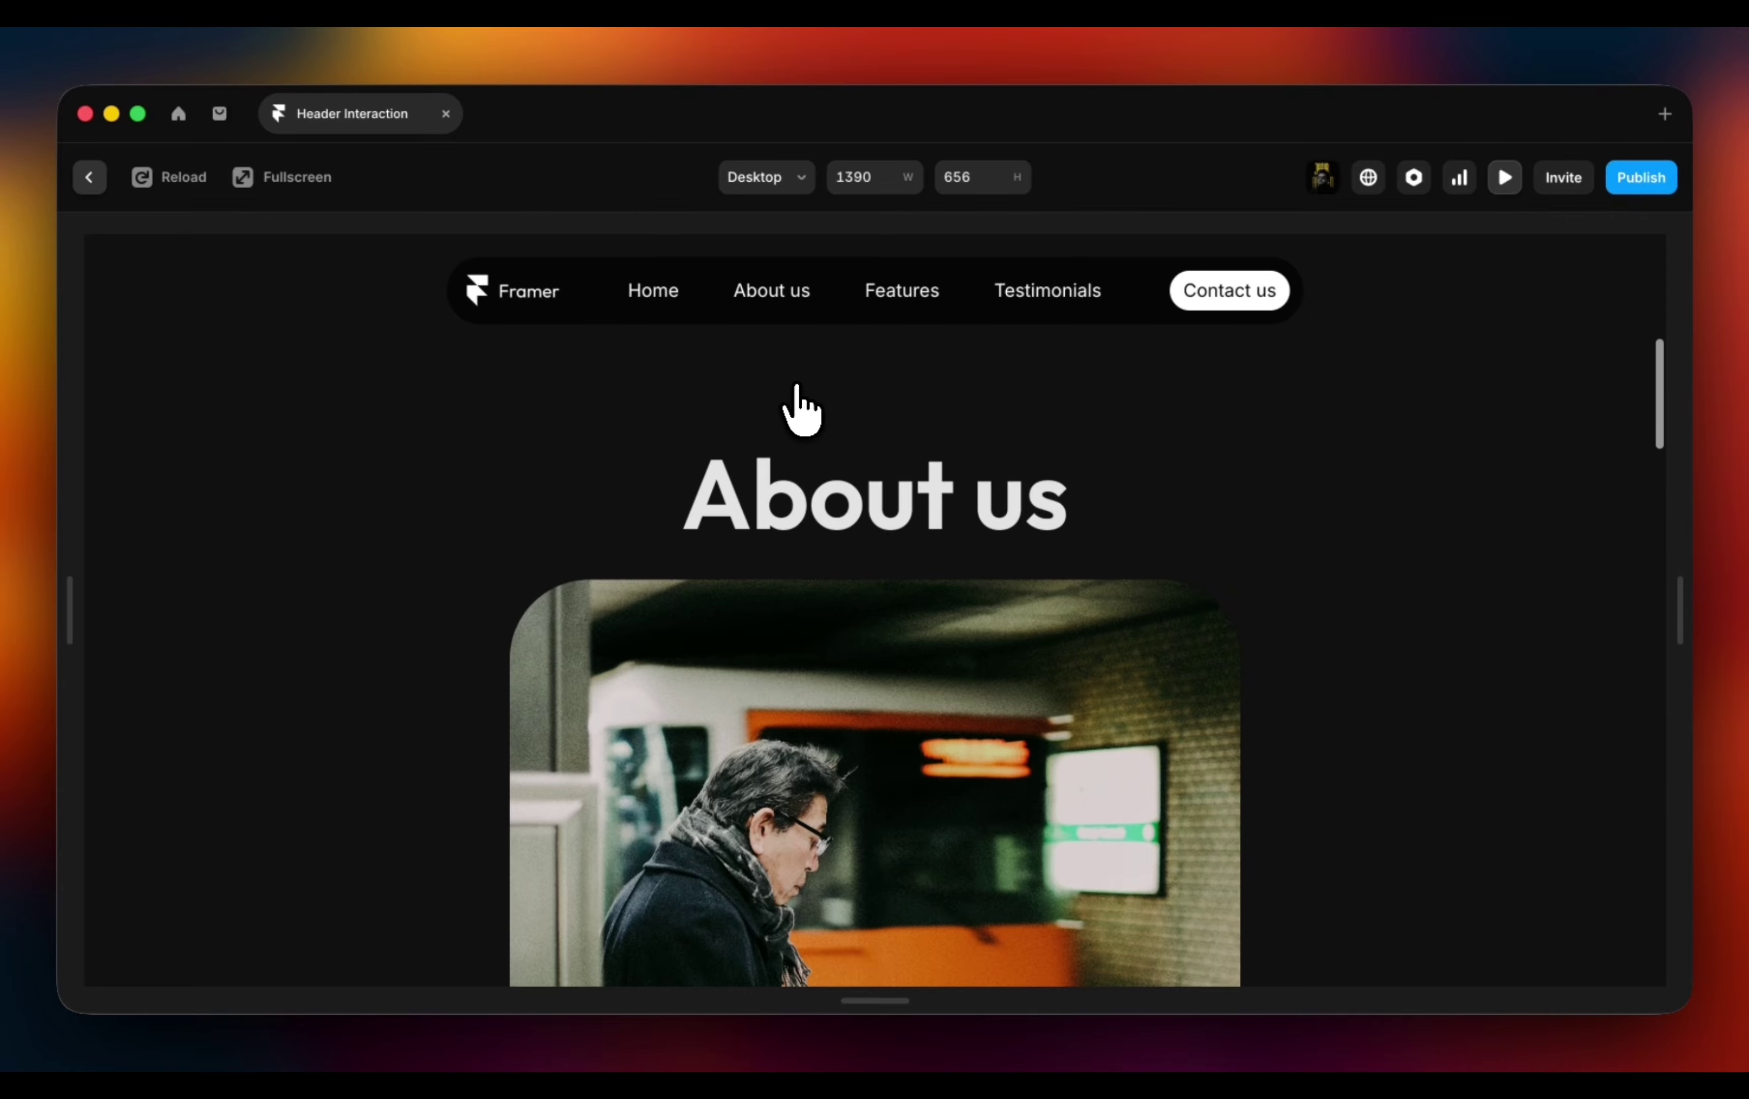
scroll(795, 404, "down", 3)
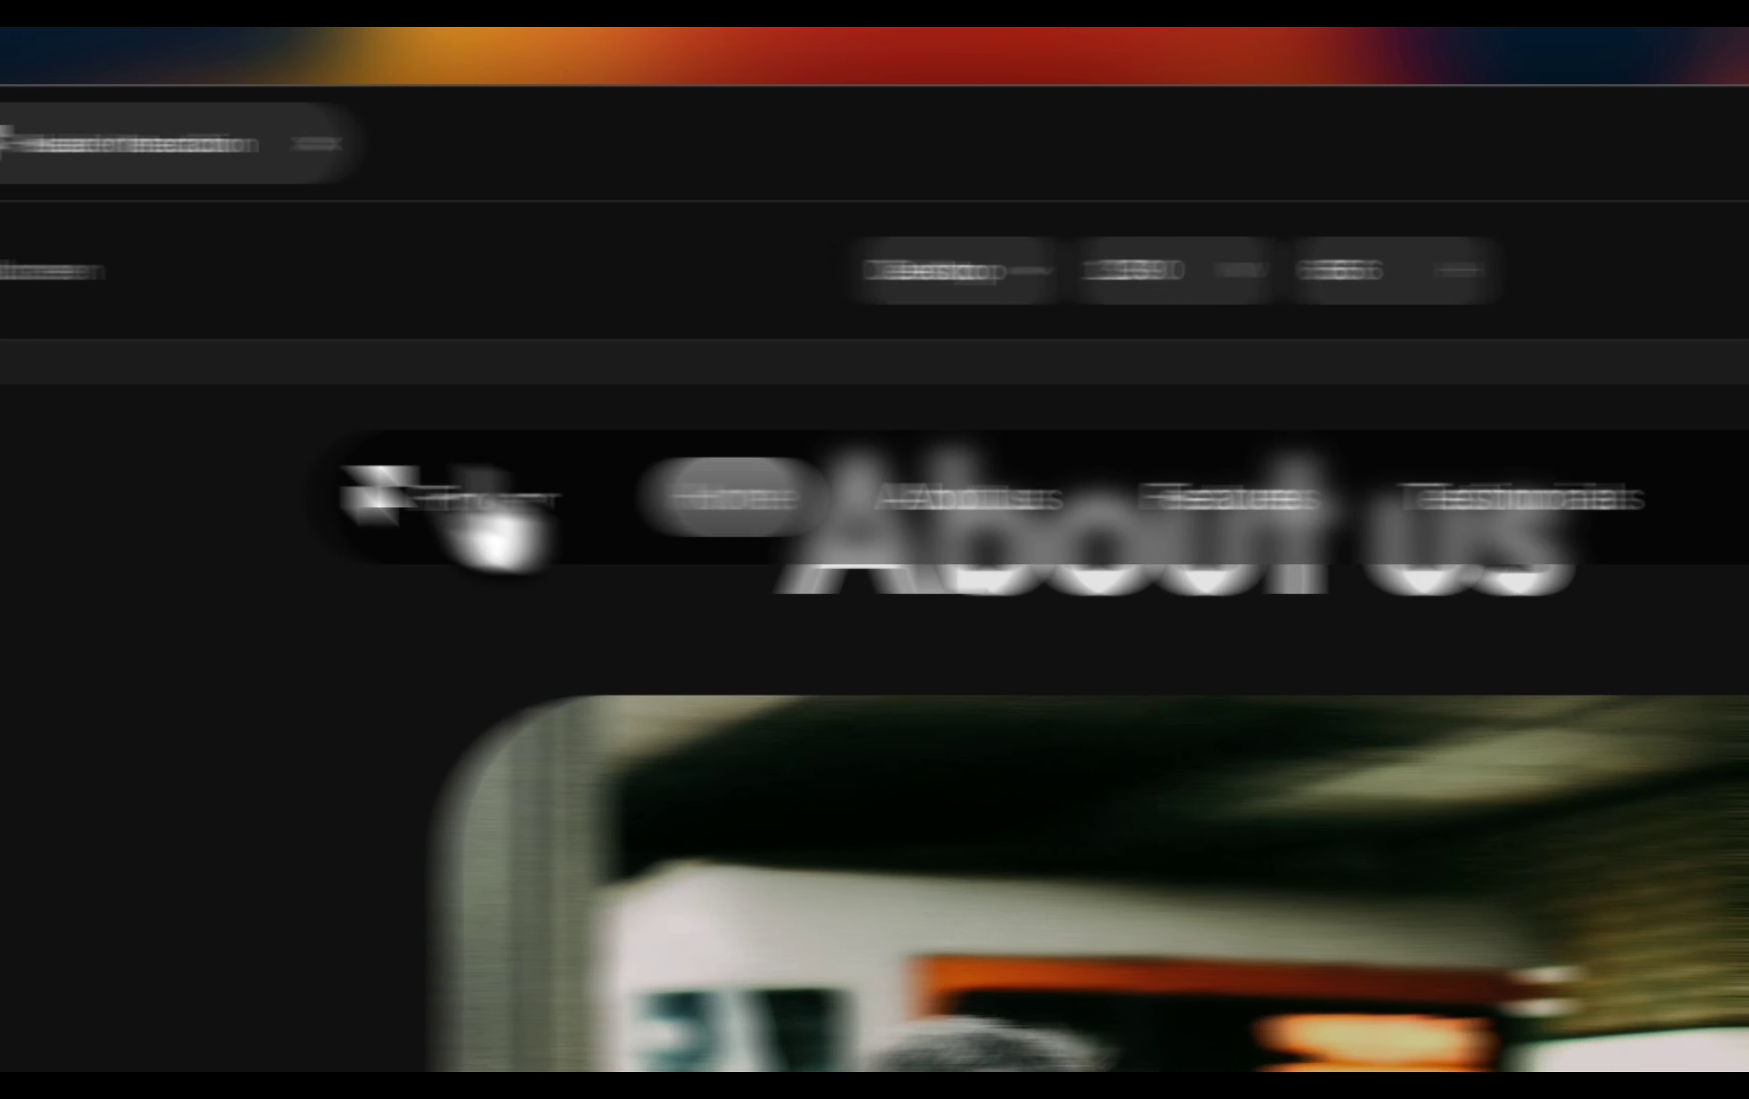
left_click(117, 281)
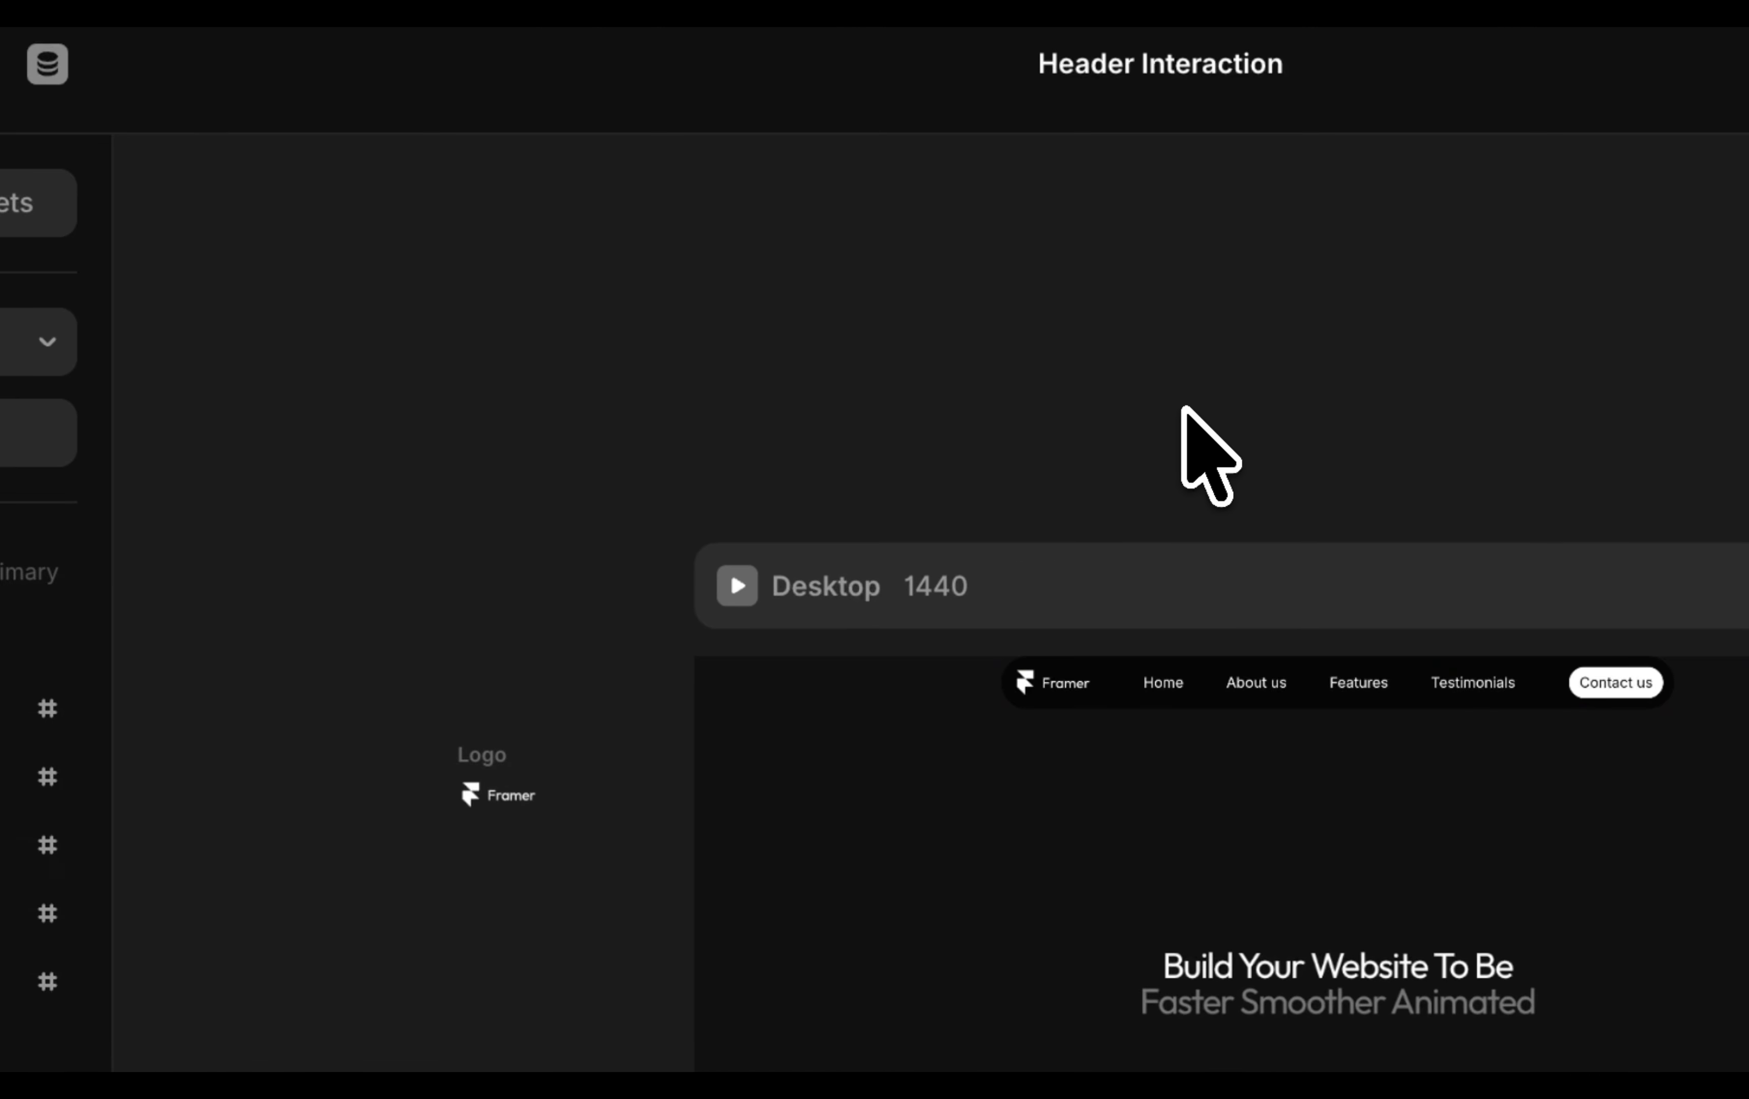
Examine the header's Home menu item and the page's section layers, collapsing the Hero Section layer.
scroll(1279, 756, "up", 5)
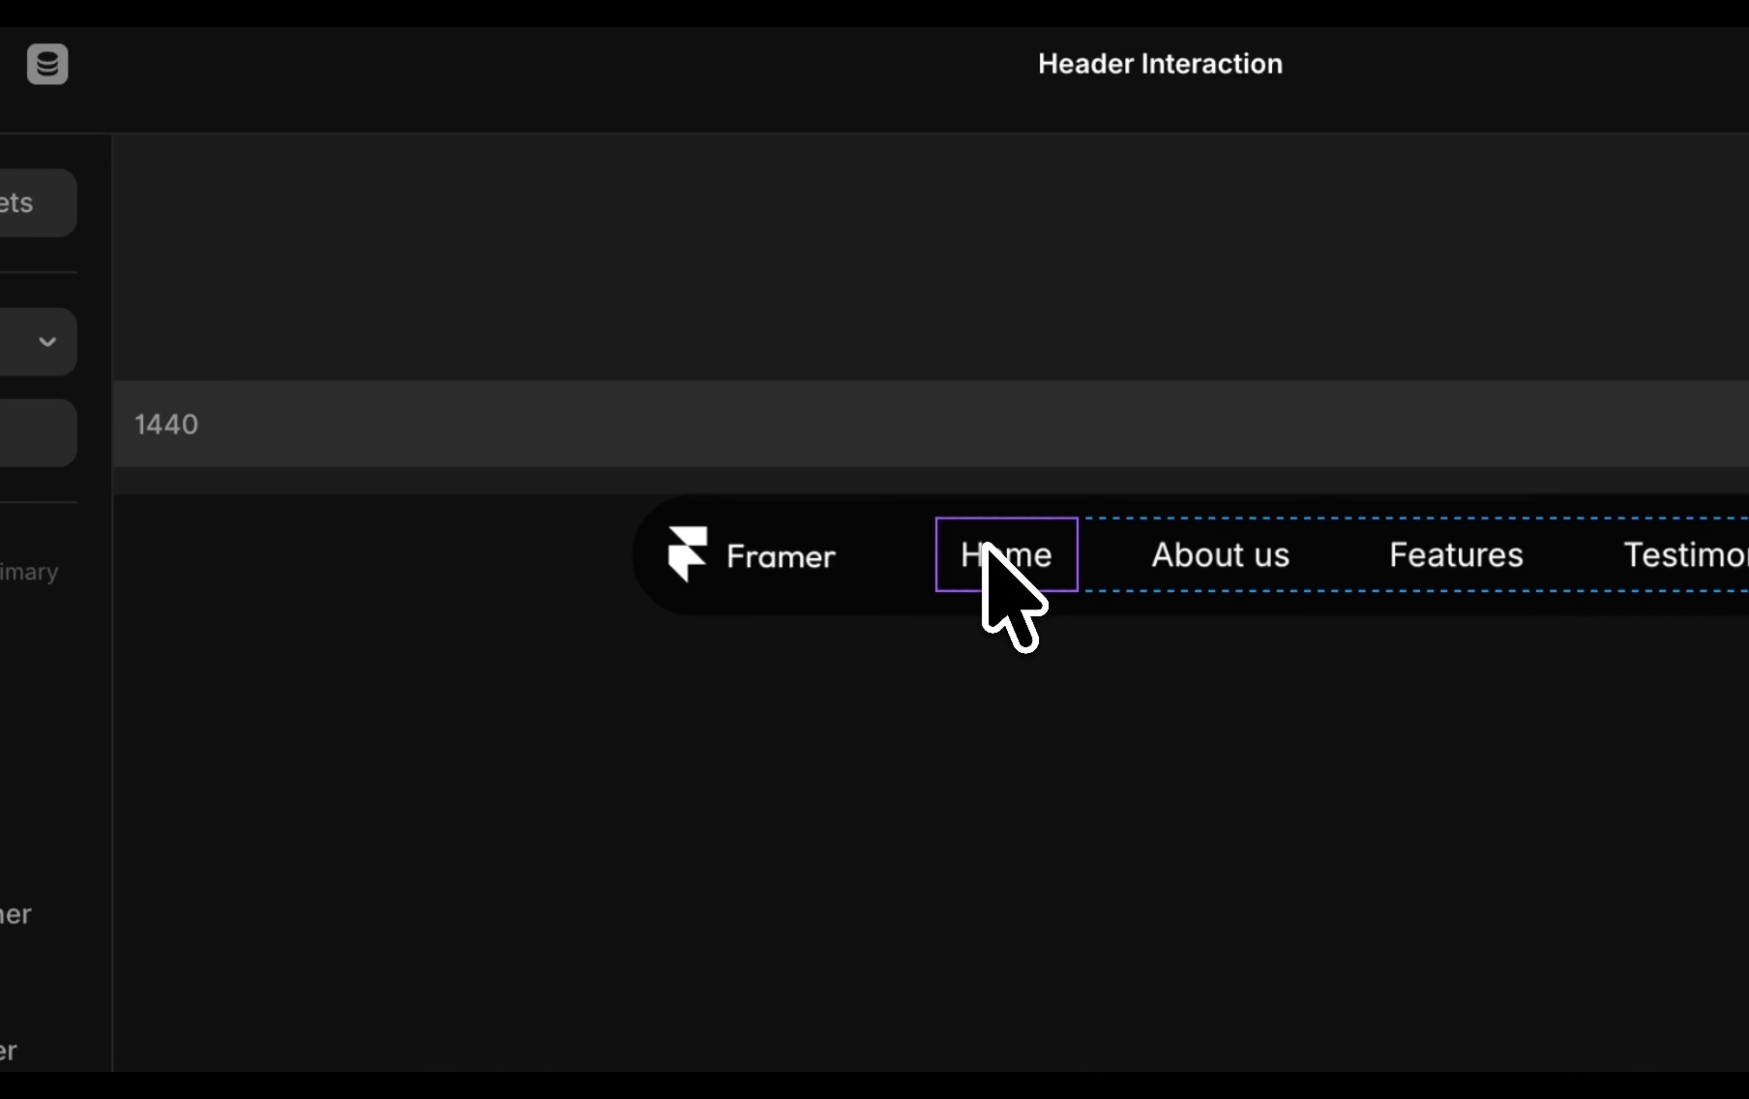
left_click(986, 547)
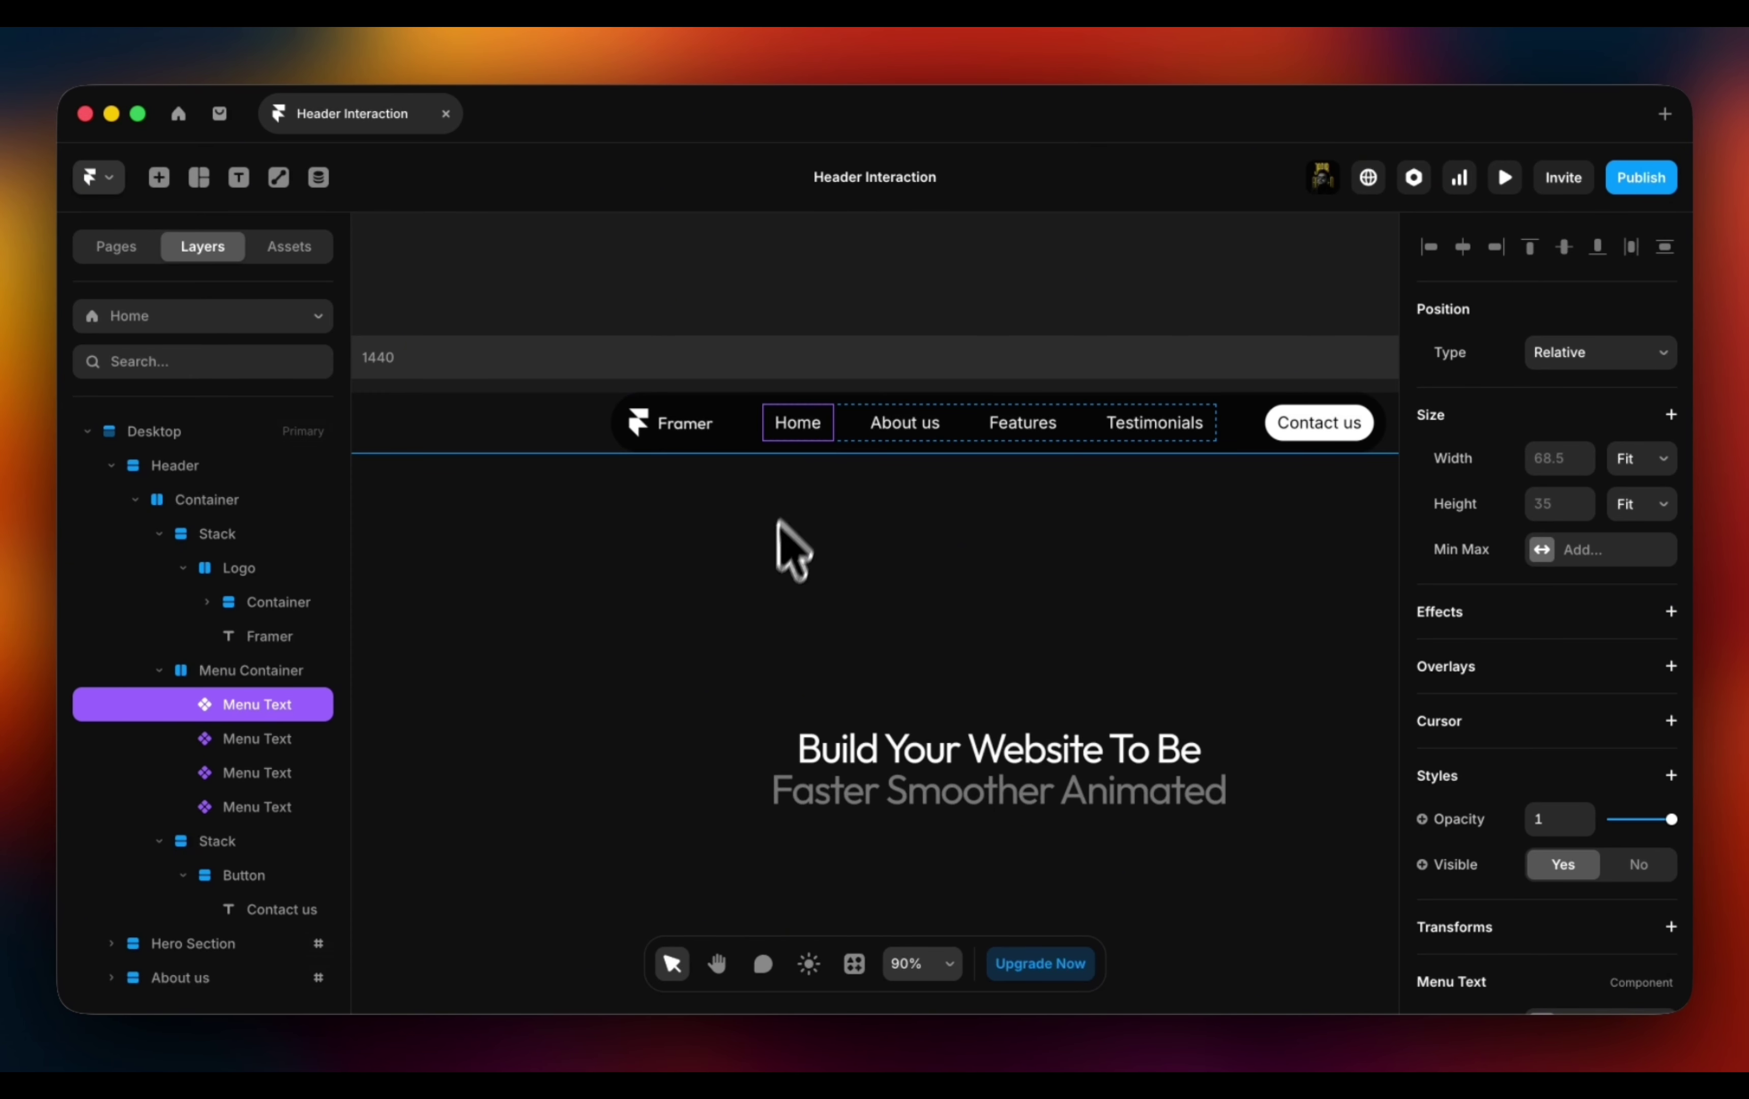
scroll(766, 574, "down", 3)
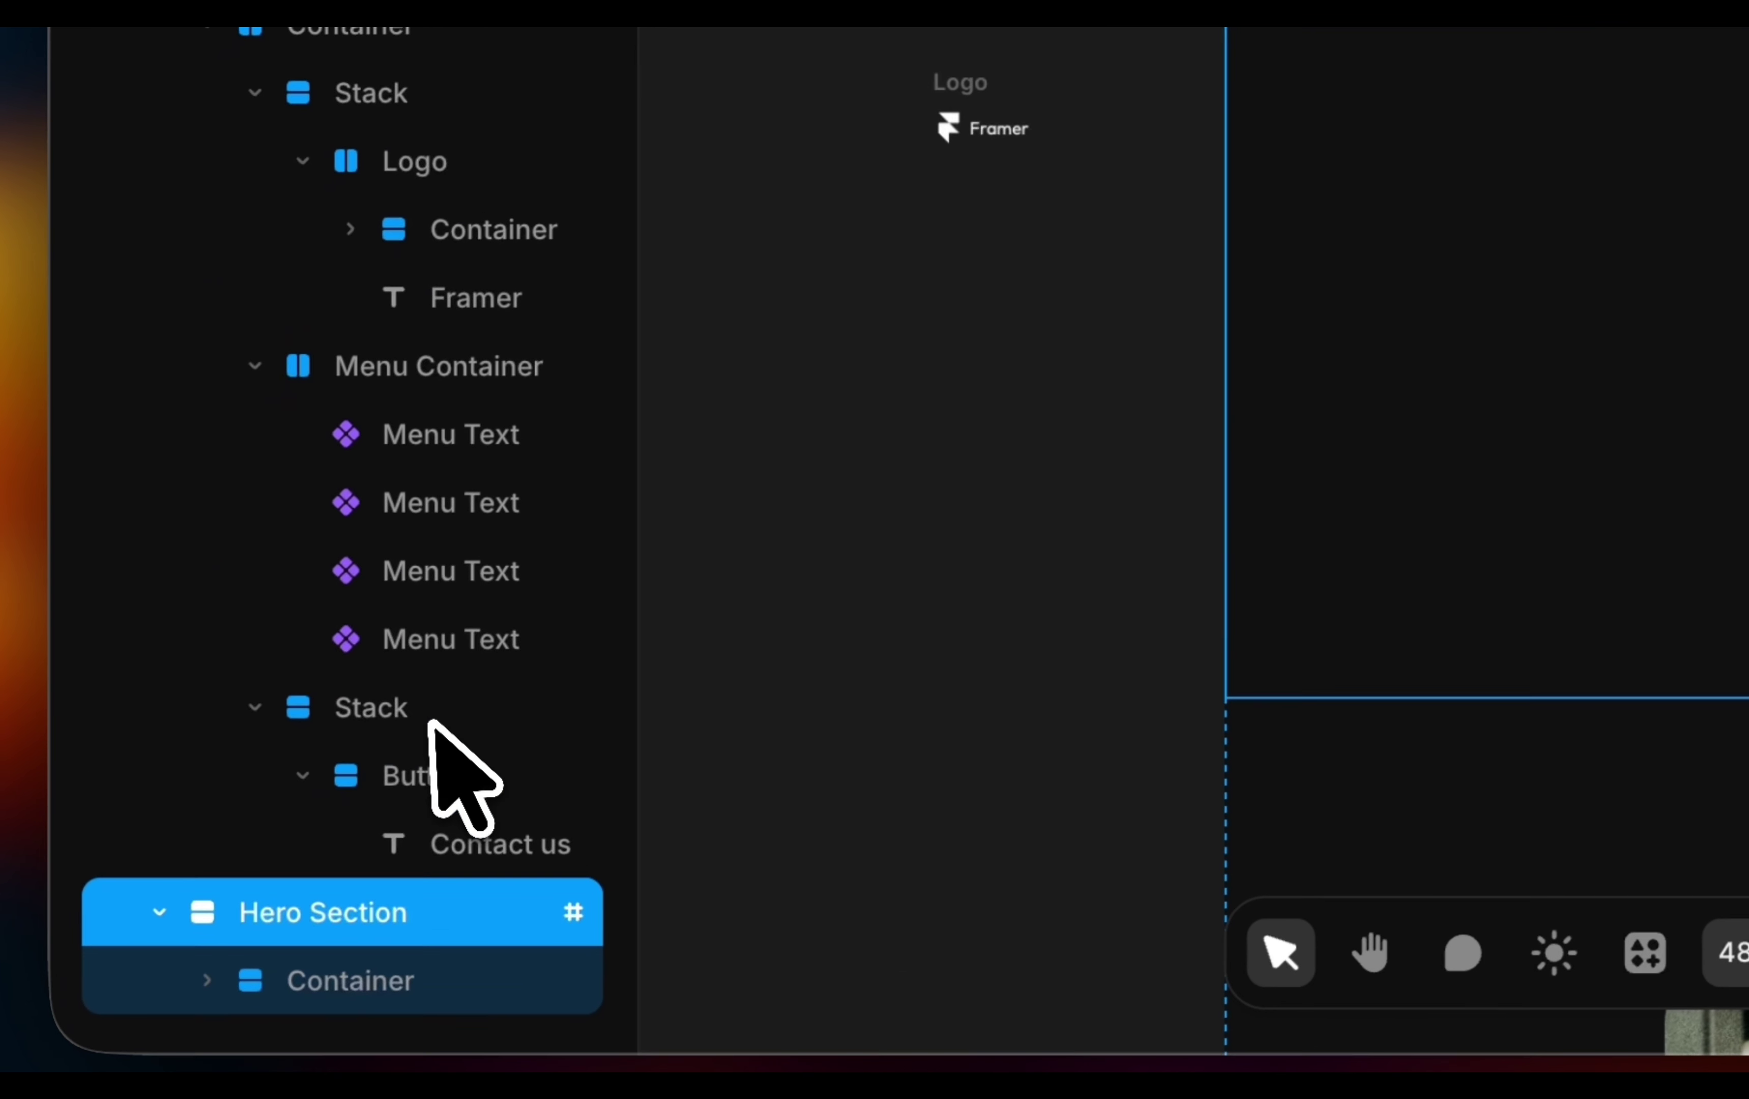
scroll(430, 715, "down", 5)
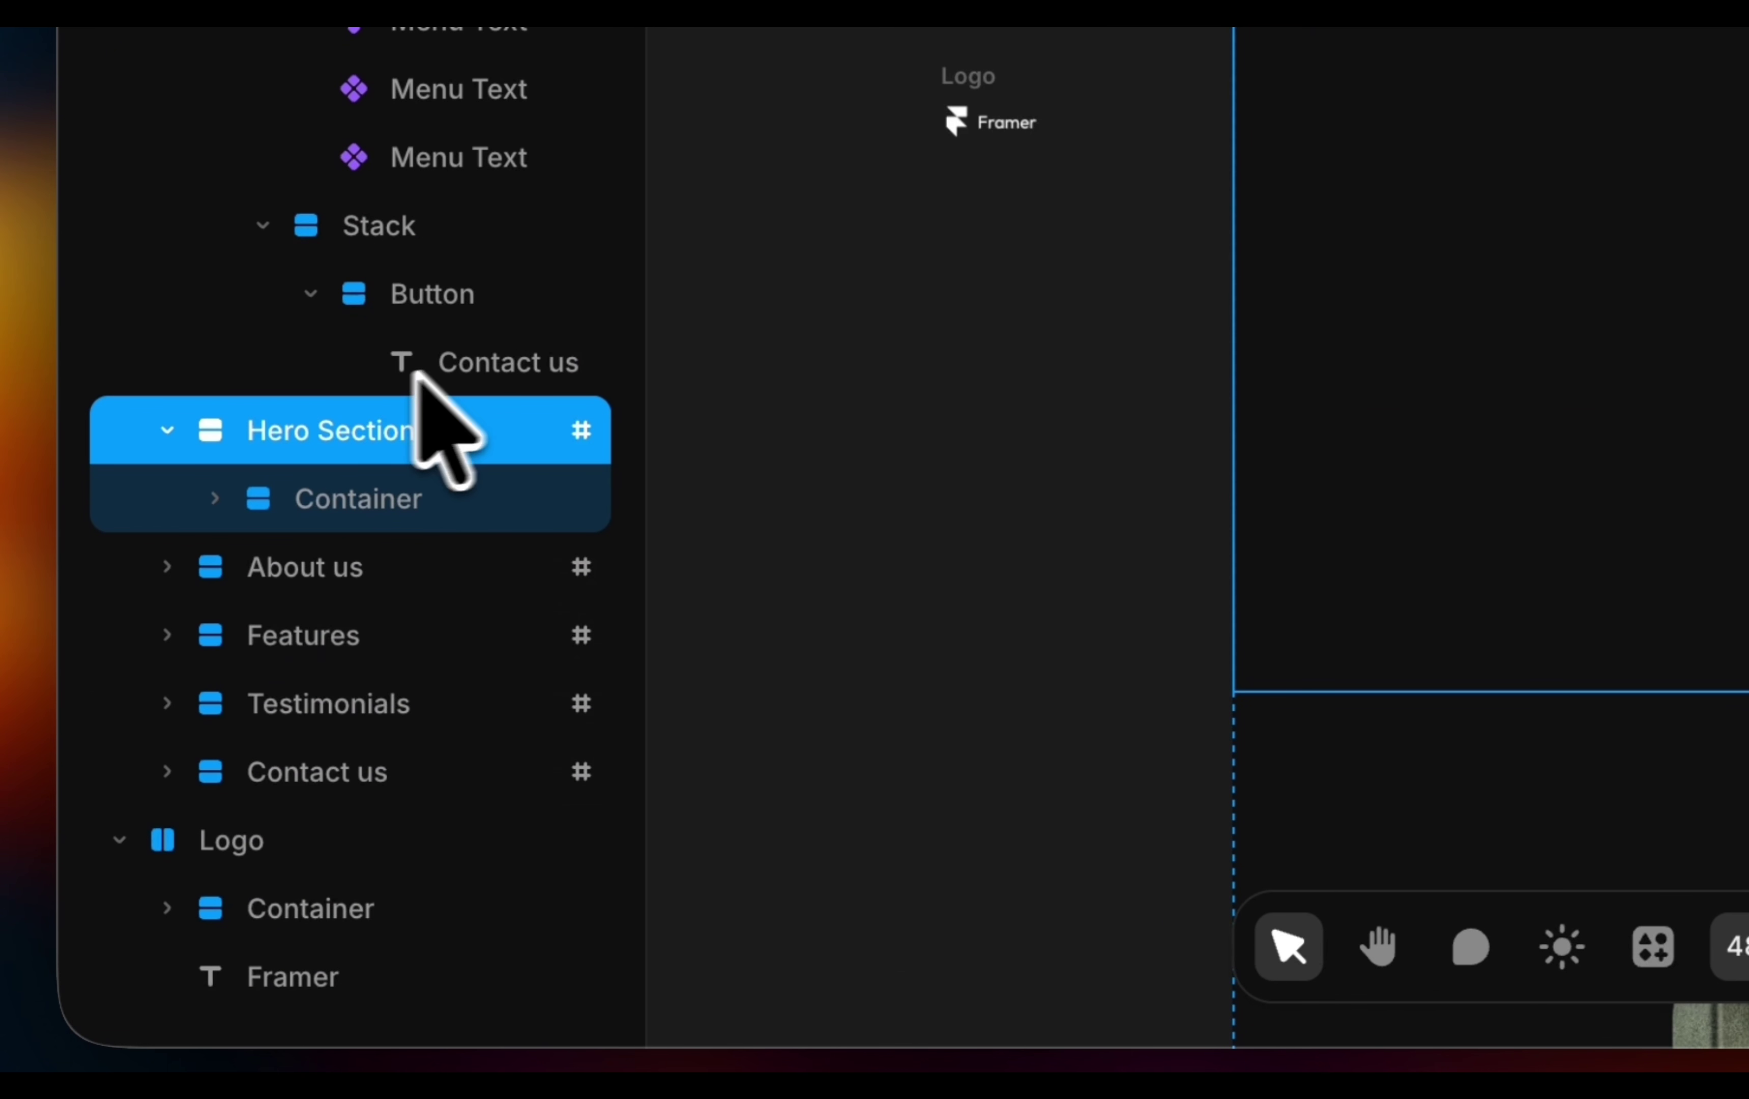
left_click(169, 431)
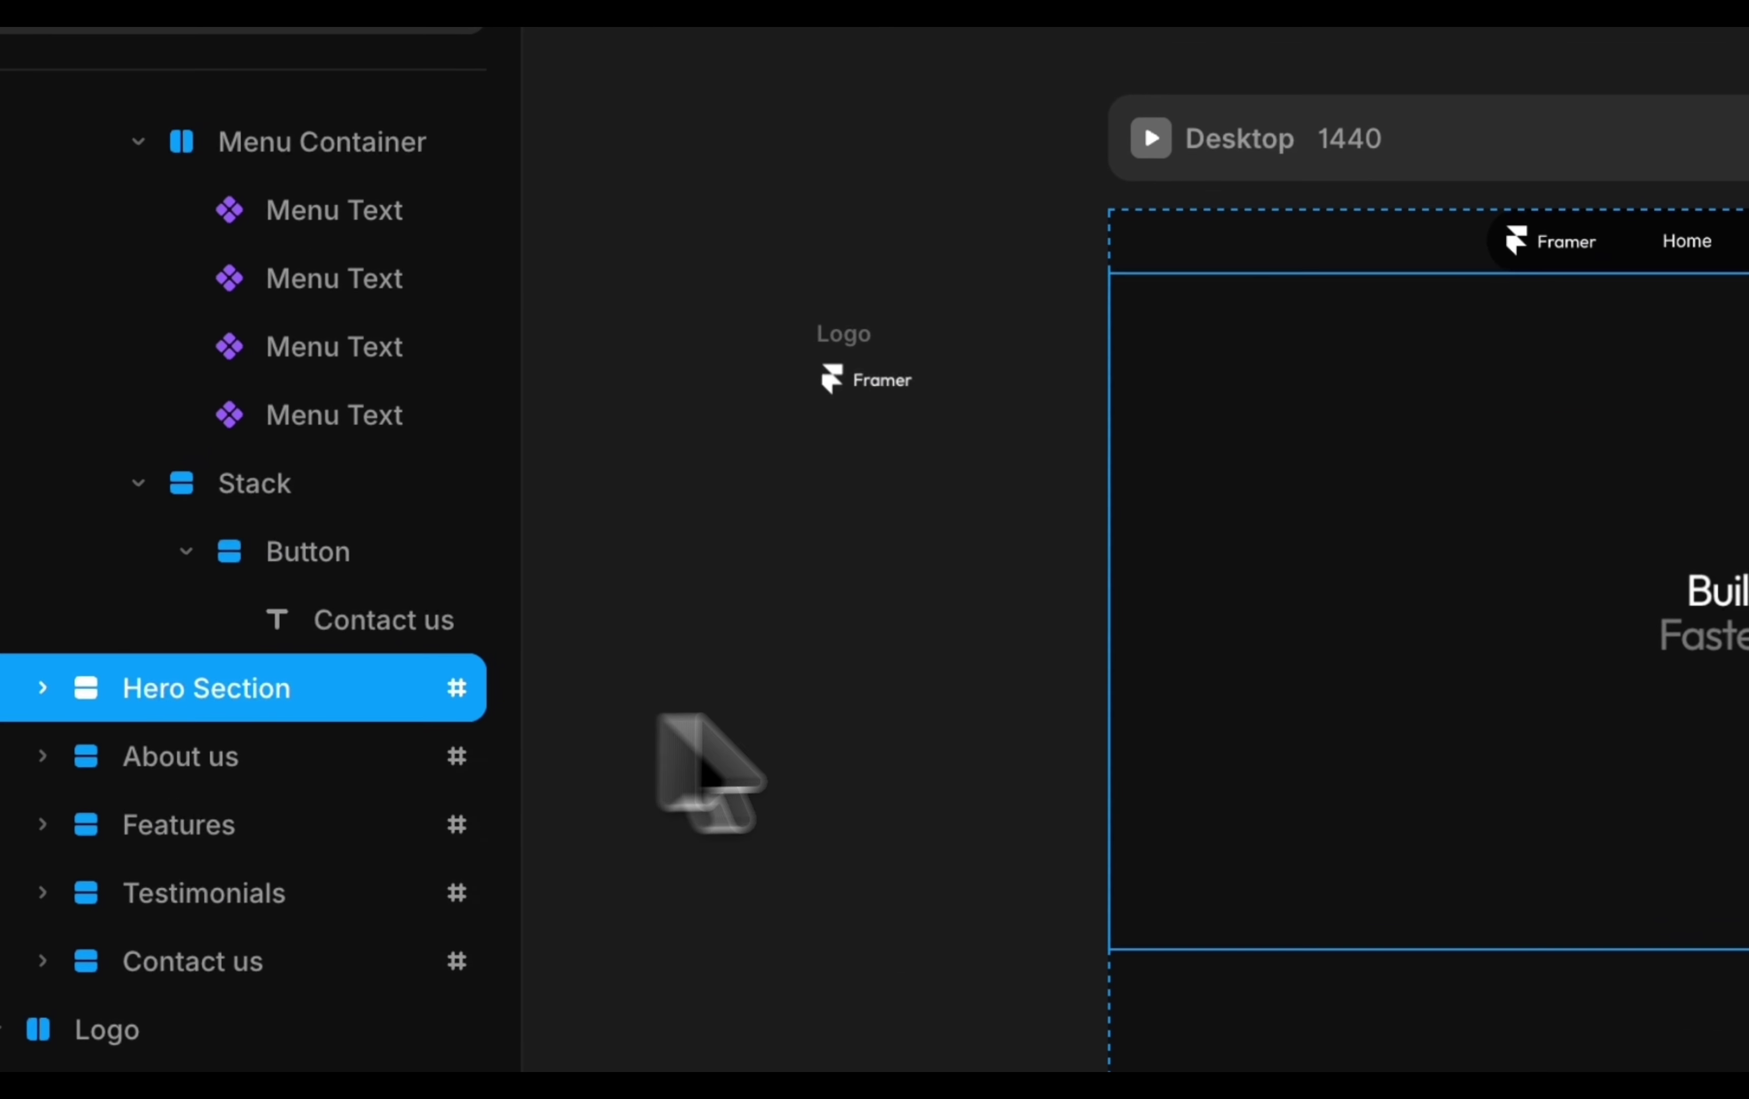
scroll(1193, 465, "down", 5)
scroll(1069, 712, "down", 5)
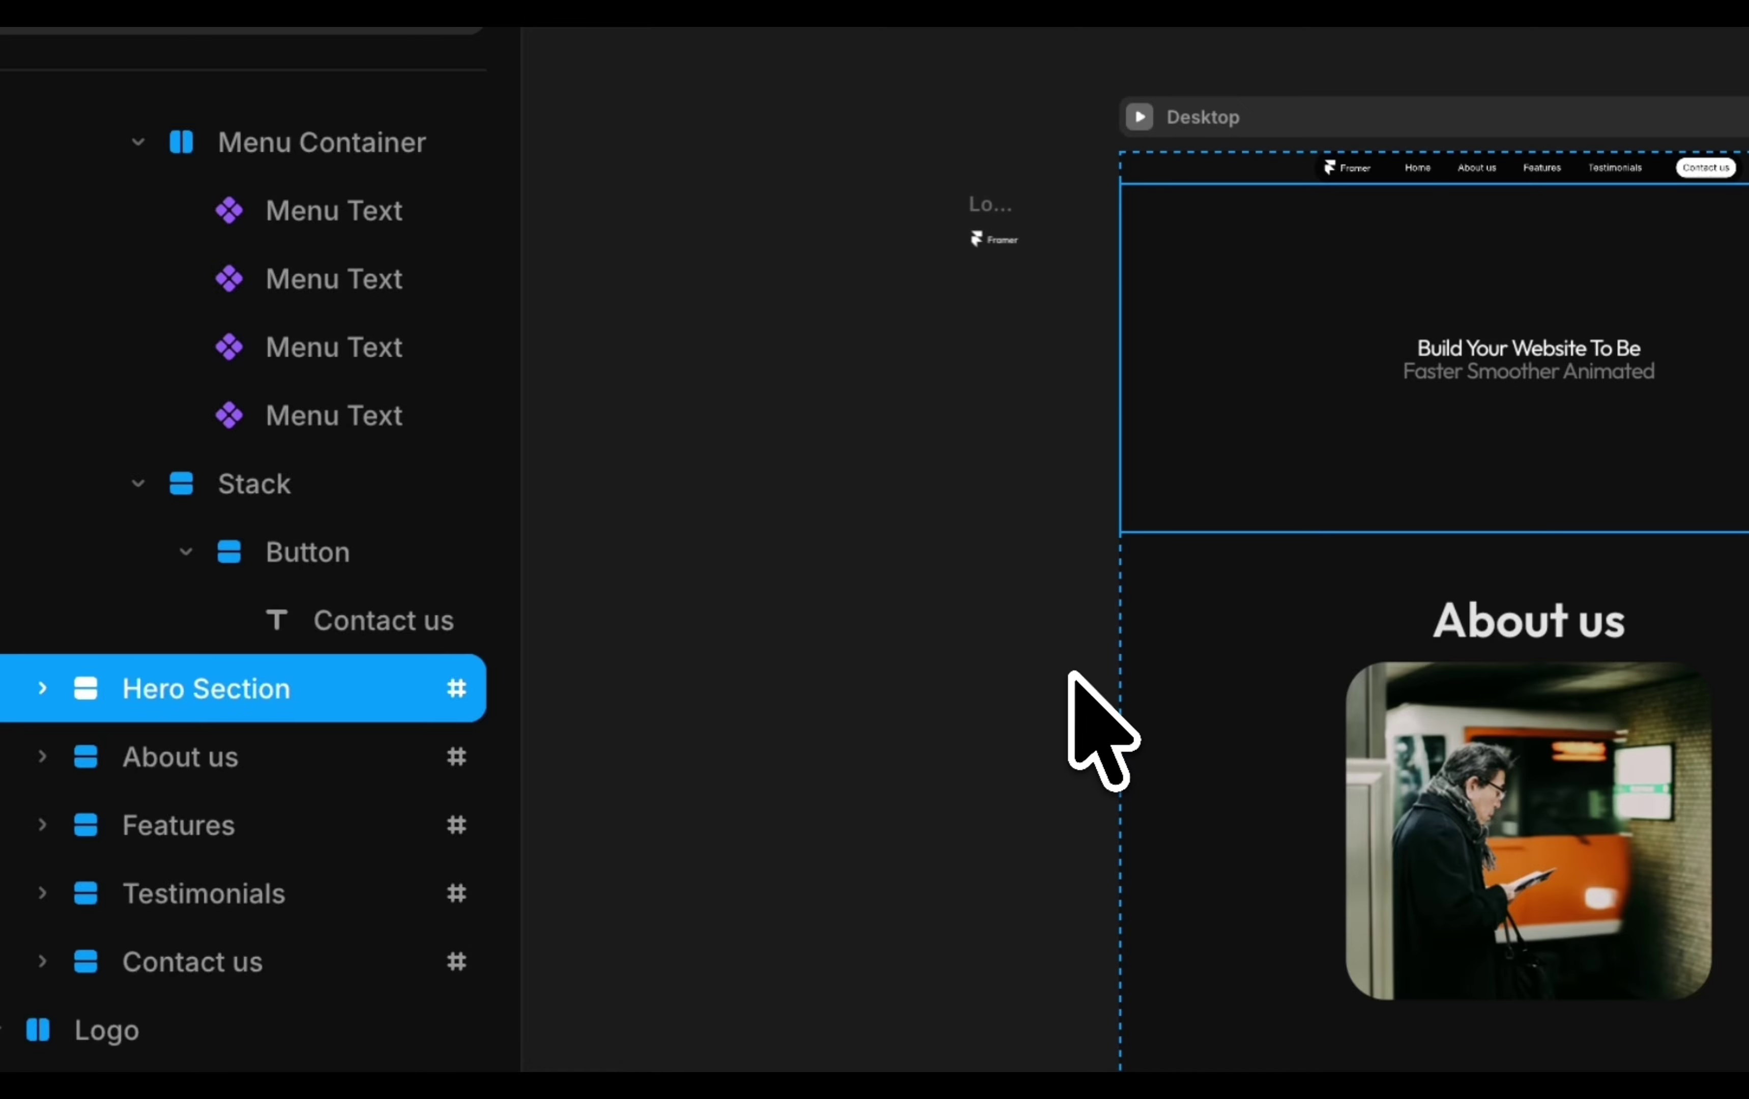
left_click(913, 507)
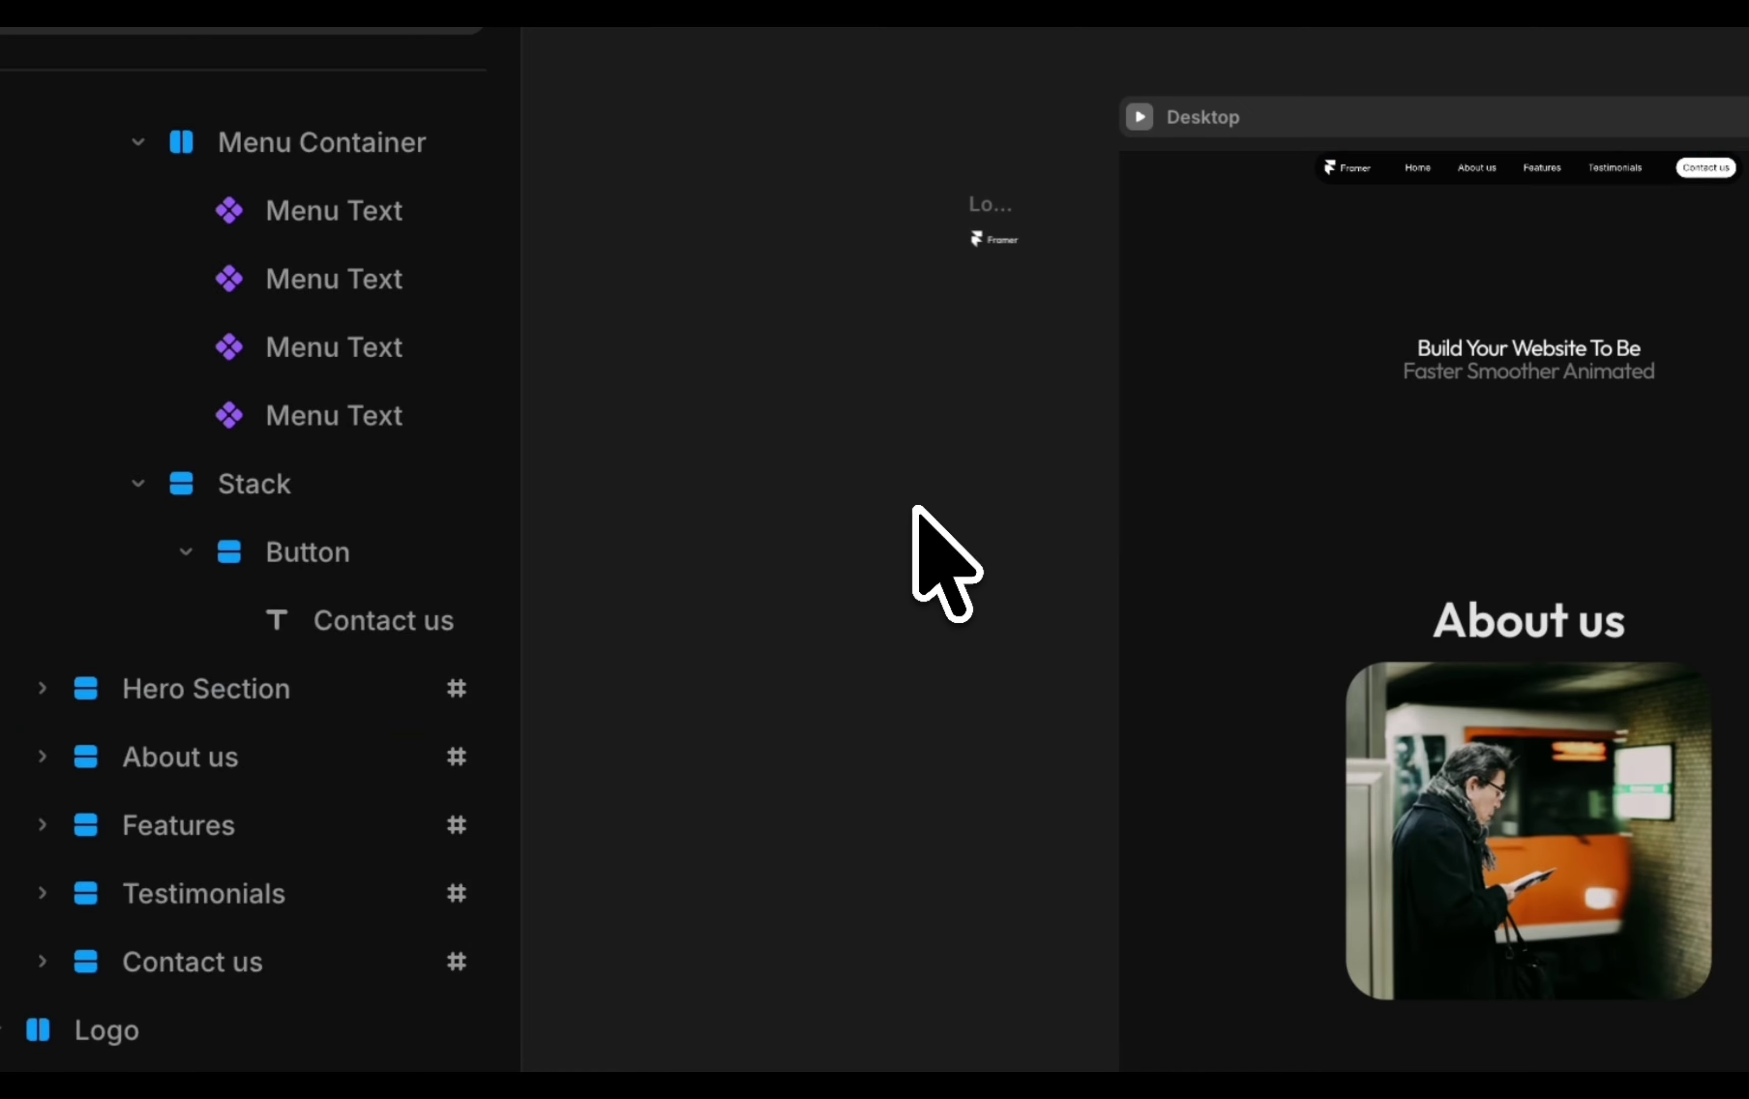
Remove the scroll section from the Hero Section and add it back under the name hero-section.
left_click(1142, 384)
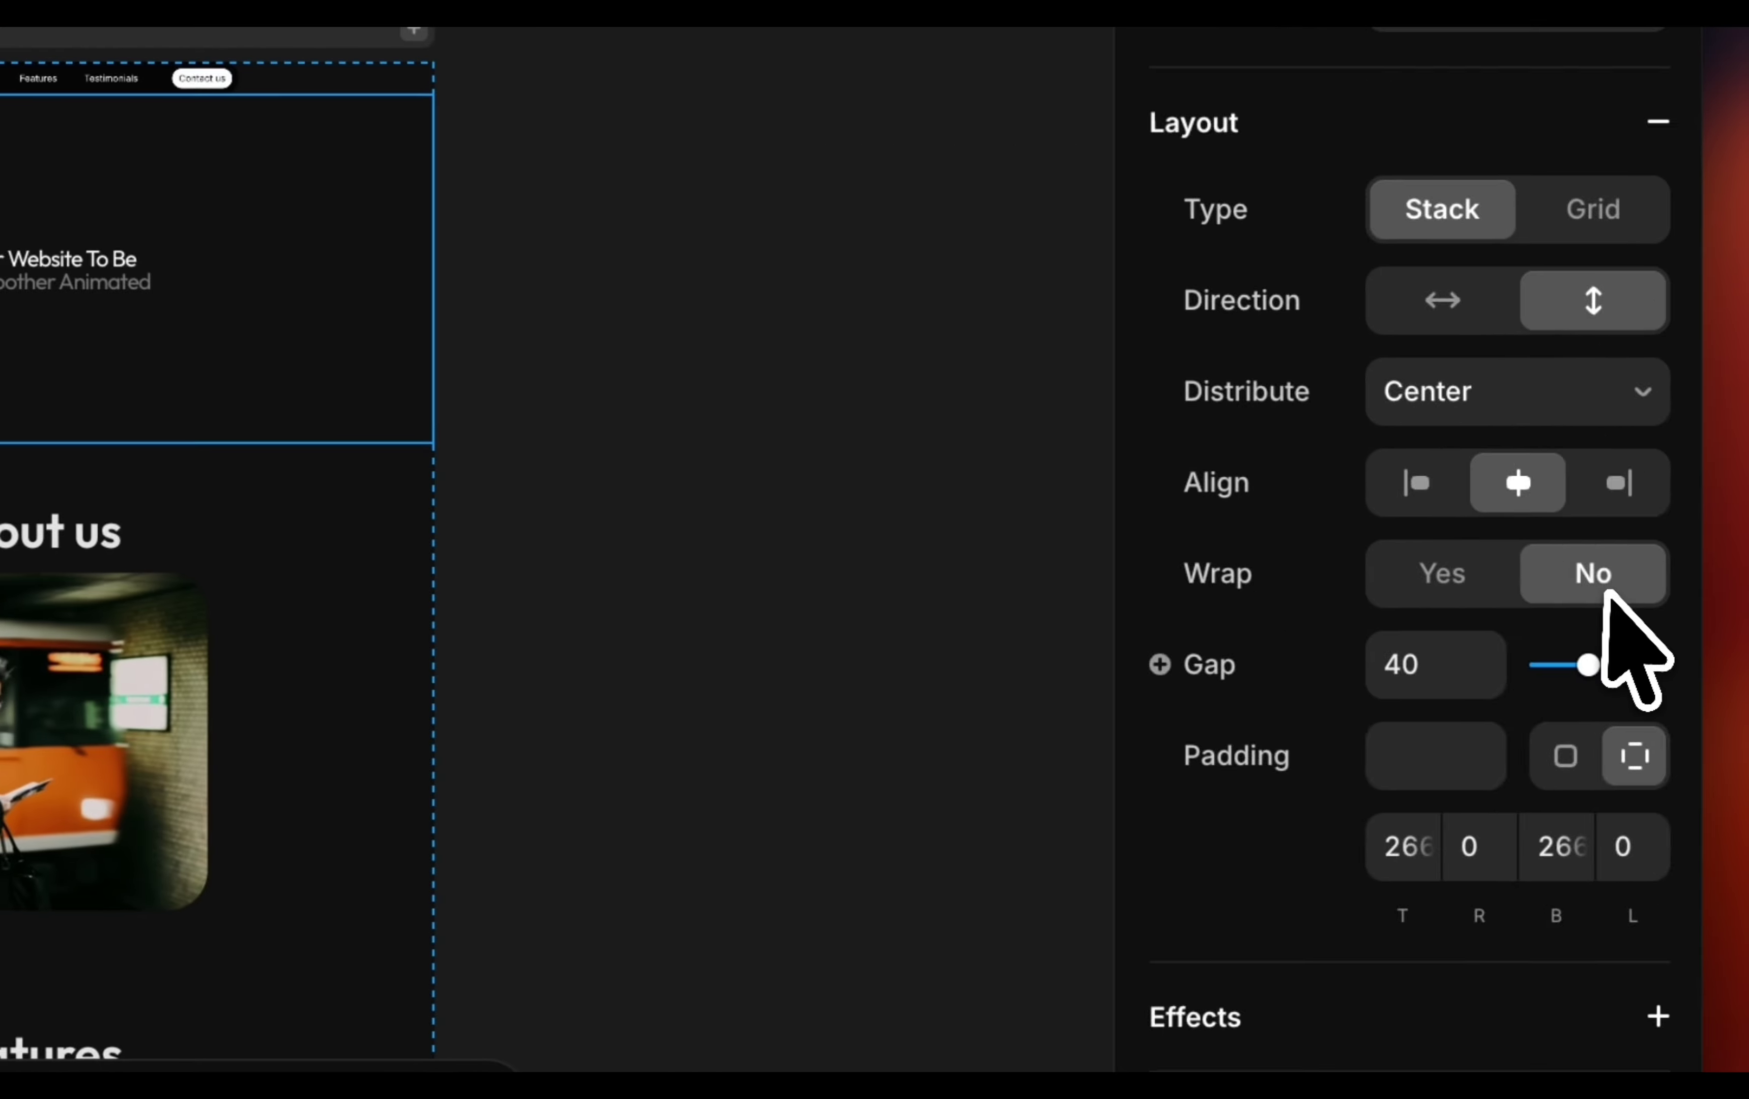
scroll(1659, 727, "down", 10)
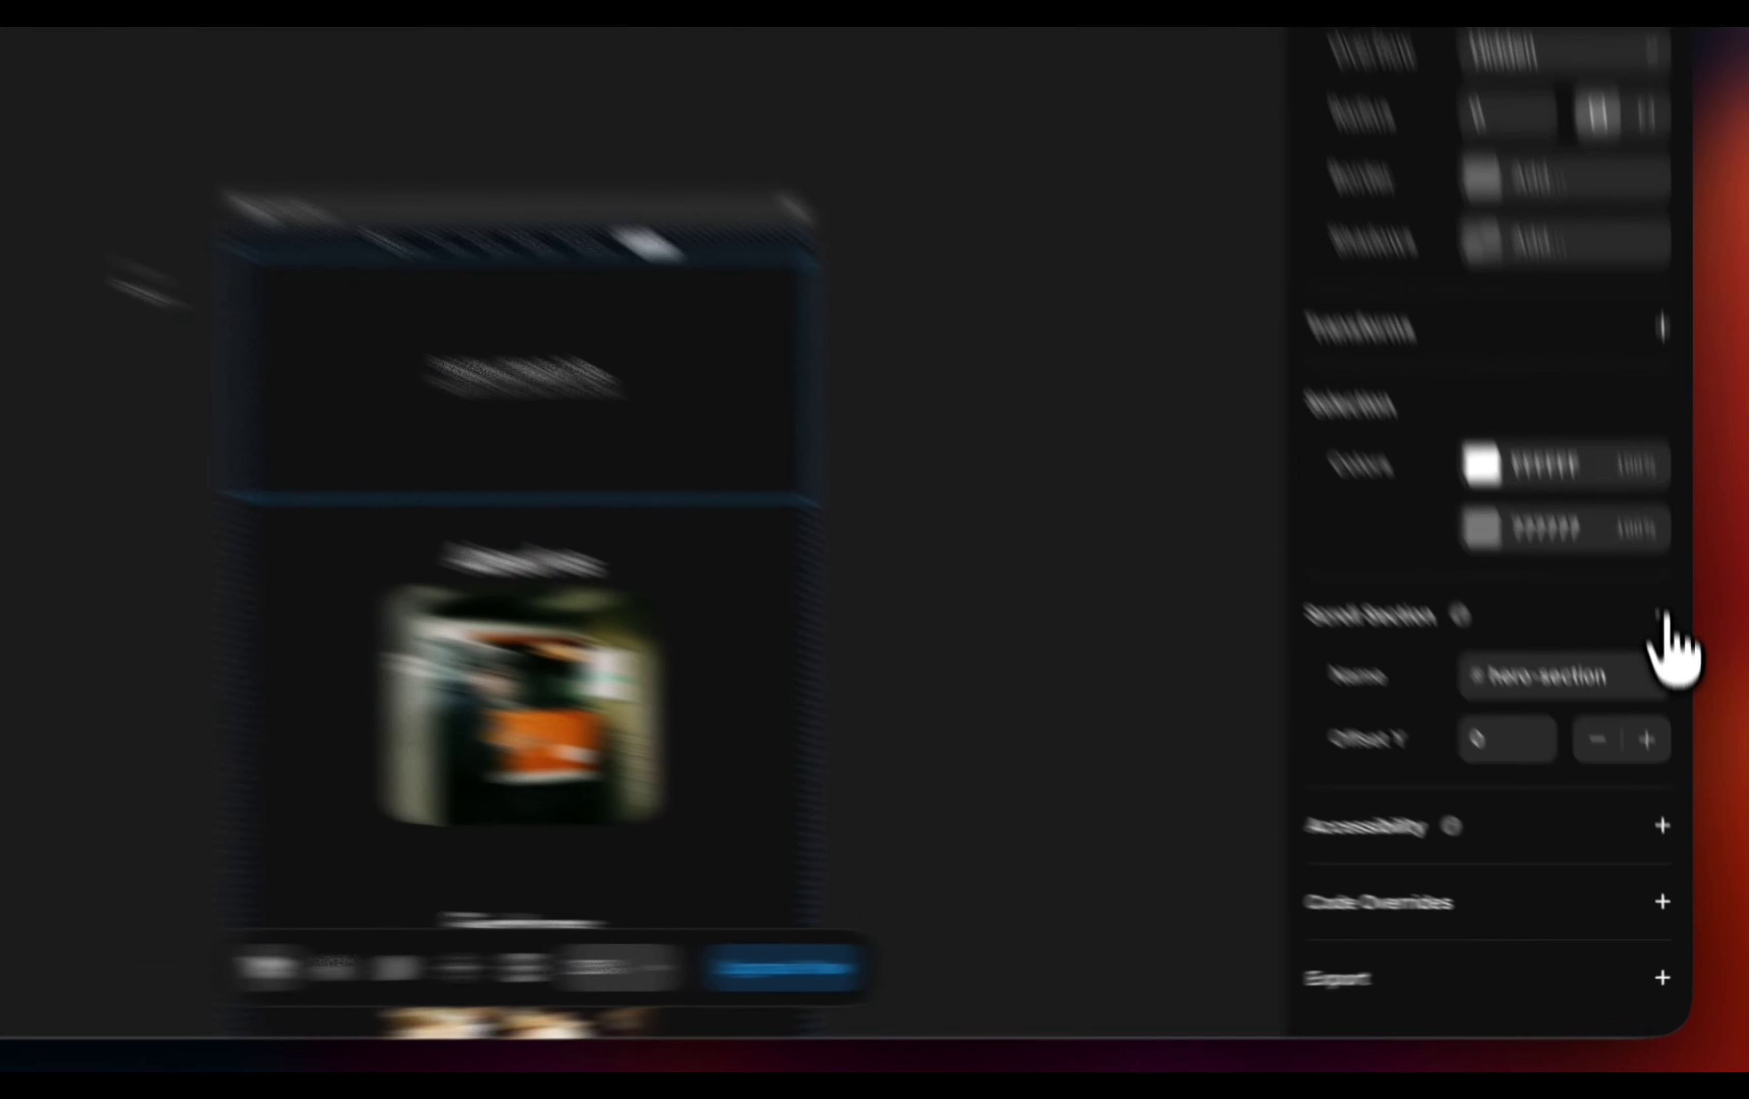
left_click(1670, 713)
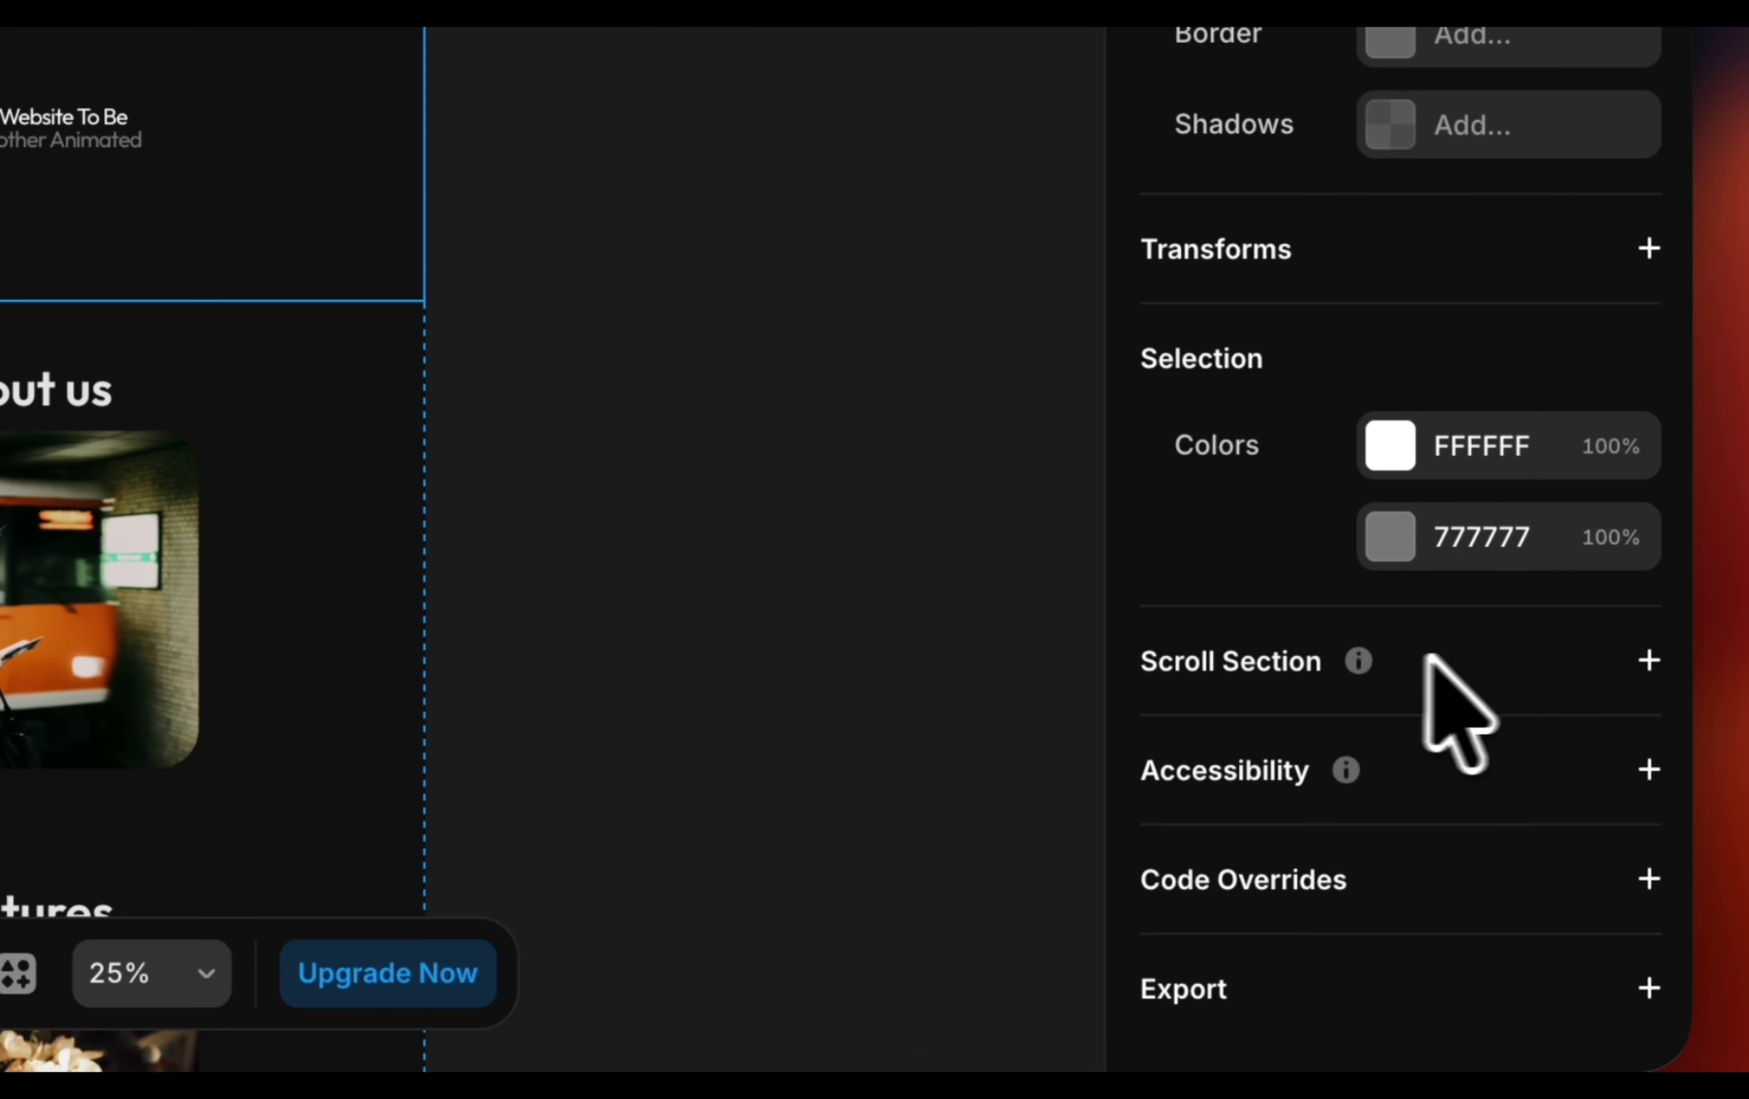
left_click(1649, 660)
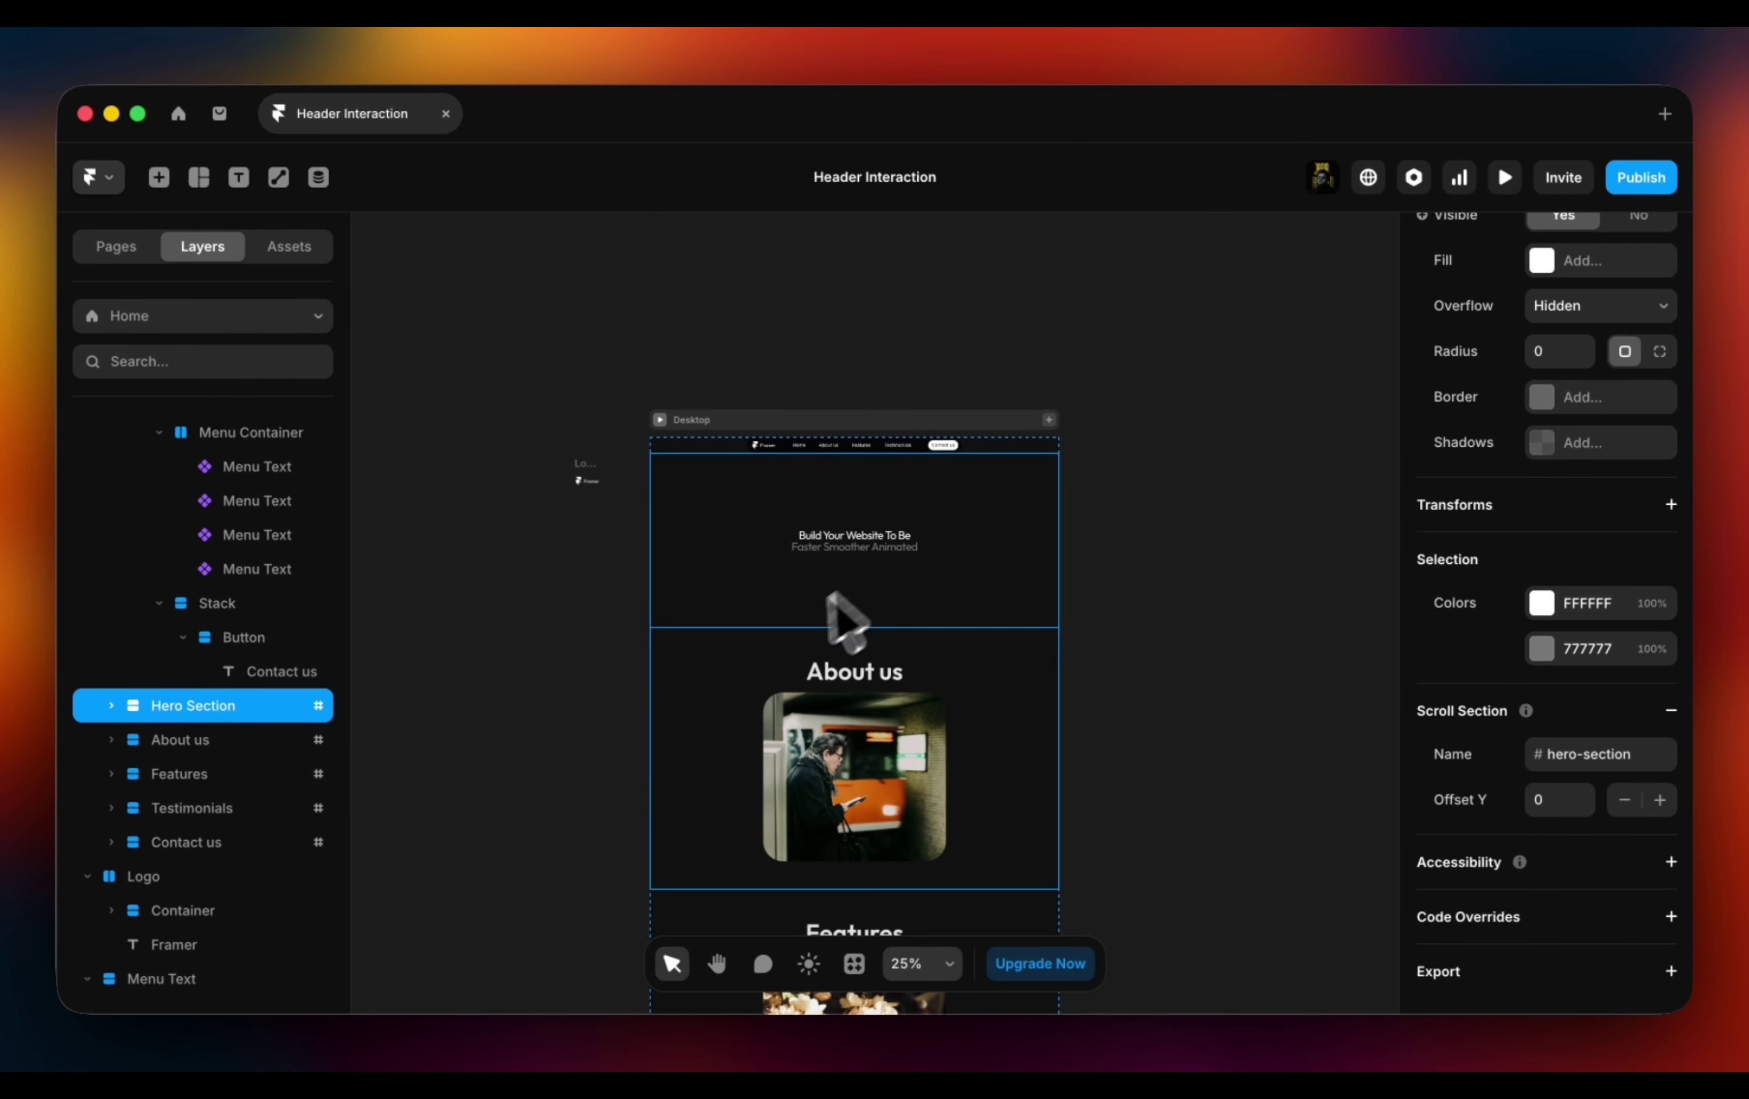
Look through the remaining page sections, from About us down to Reach Out.
scroll(773, 639, "down", 3)
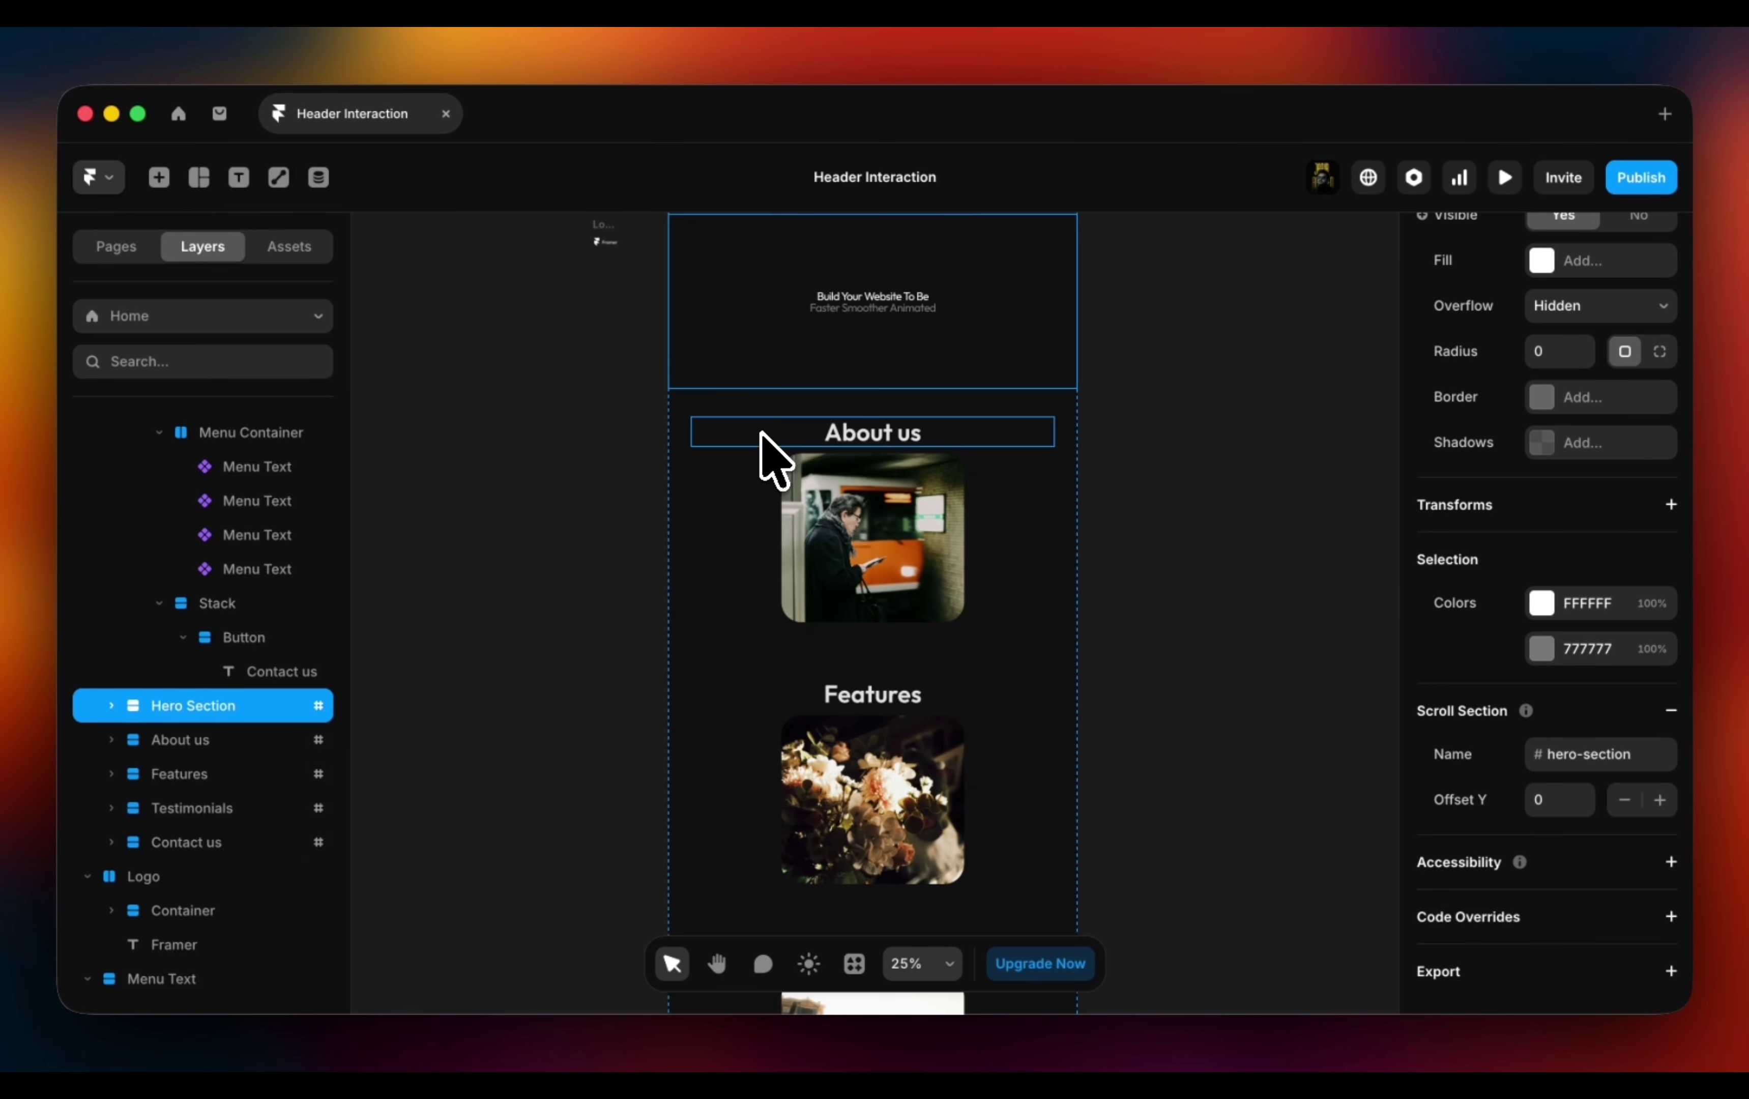
scroll(774, 461, "down", 3)
scroll(774, 550, "down", 4)
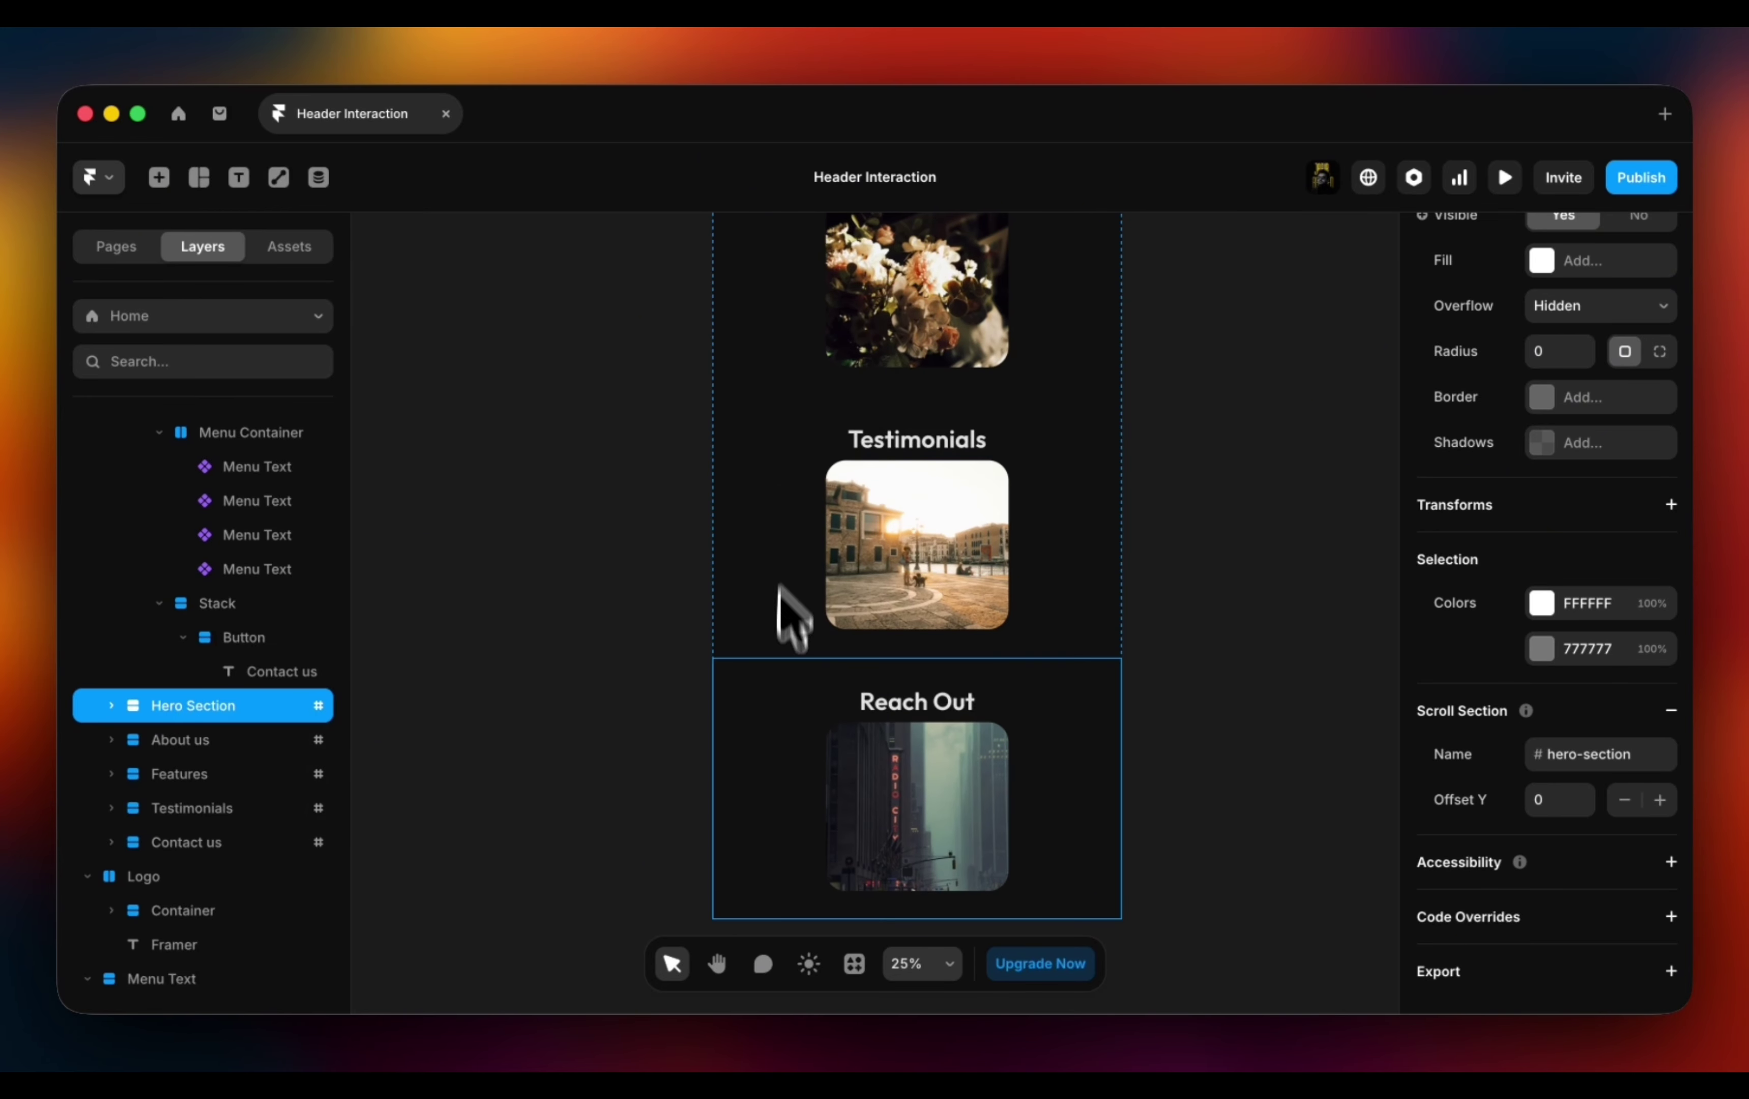
scroll(779, 680, "down", 2)
Link the header's Home menu item to the Home page.
scroll(779, 680, "up", 10)
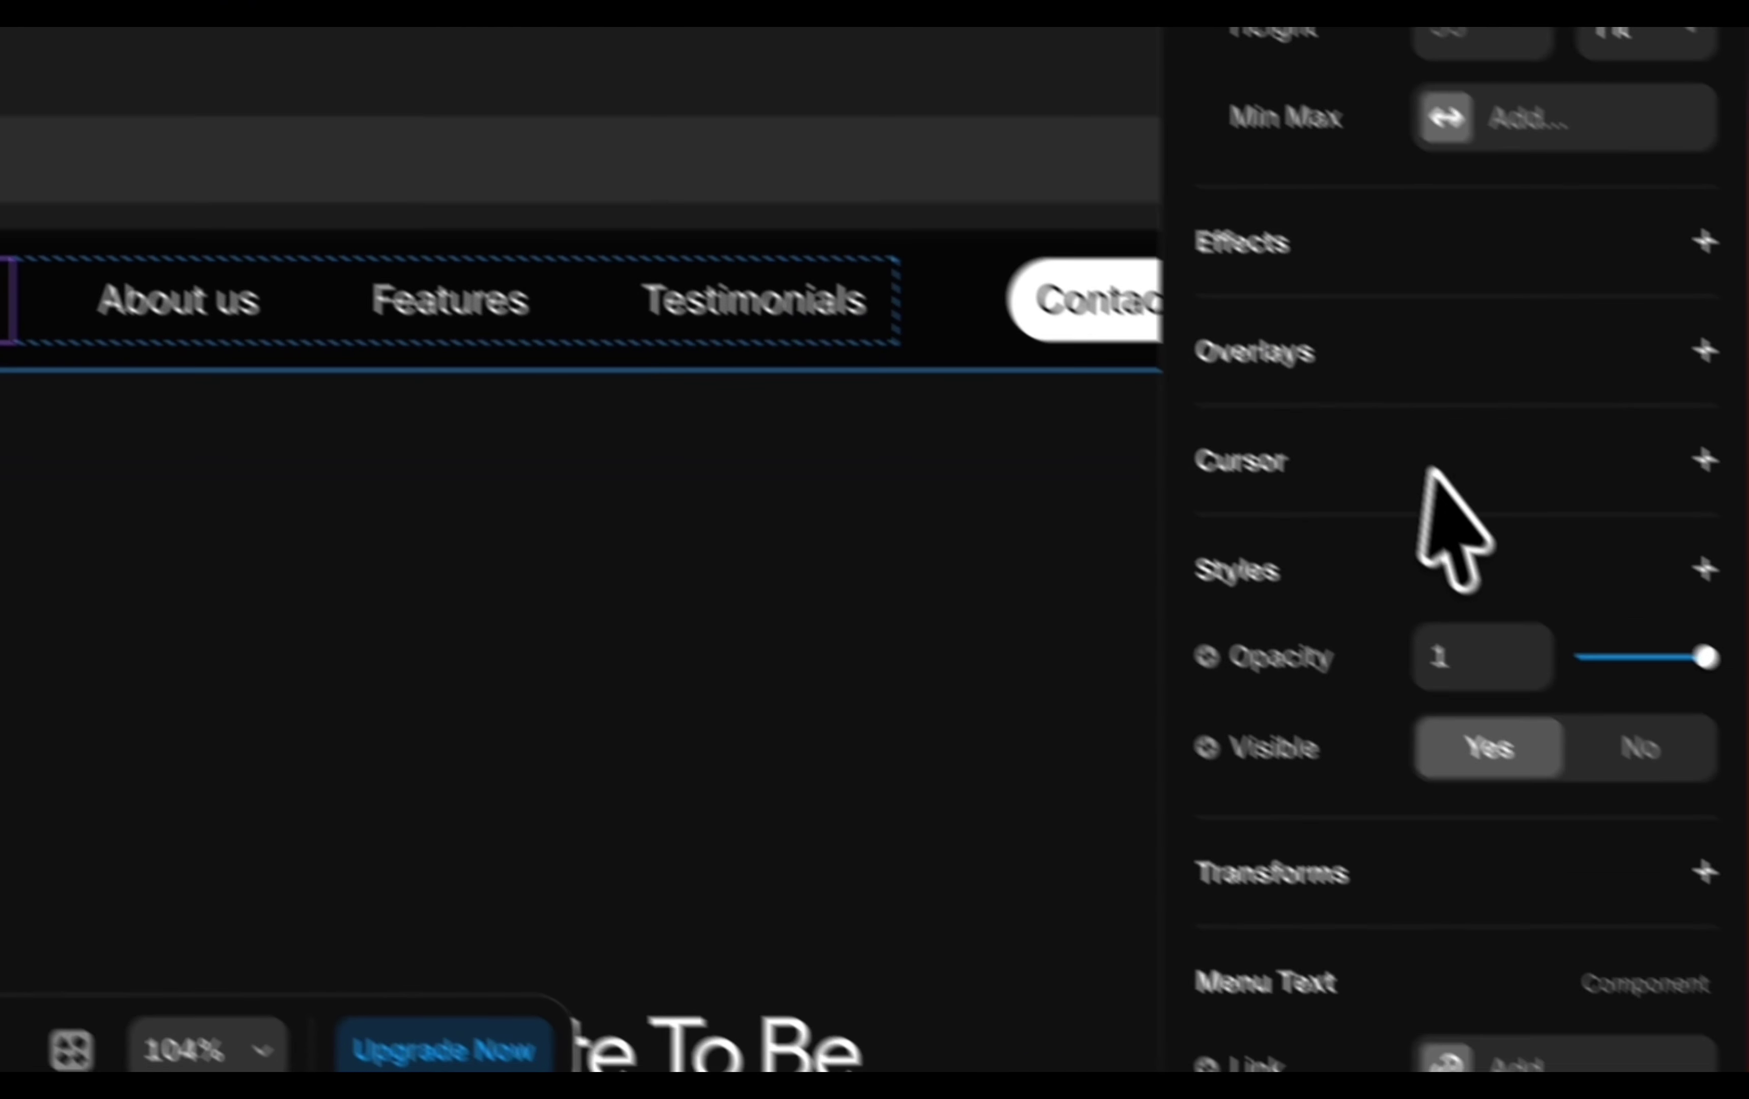
scroll(1424, 479, "down", 5)
left_click(1407, 502)
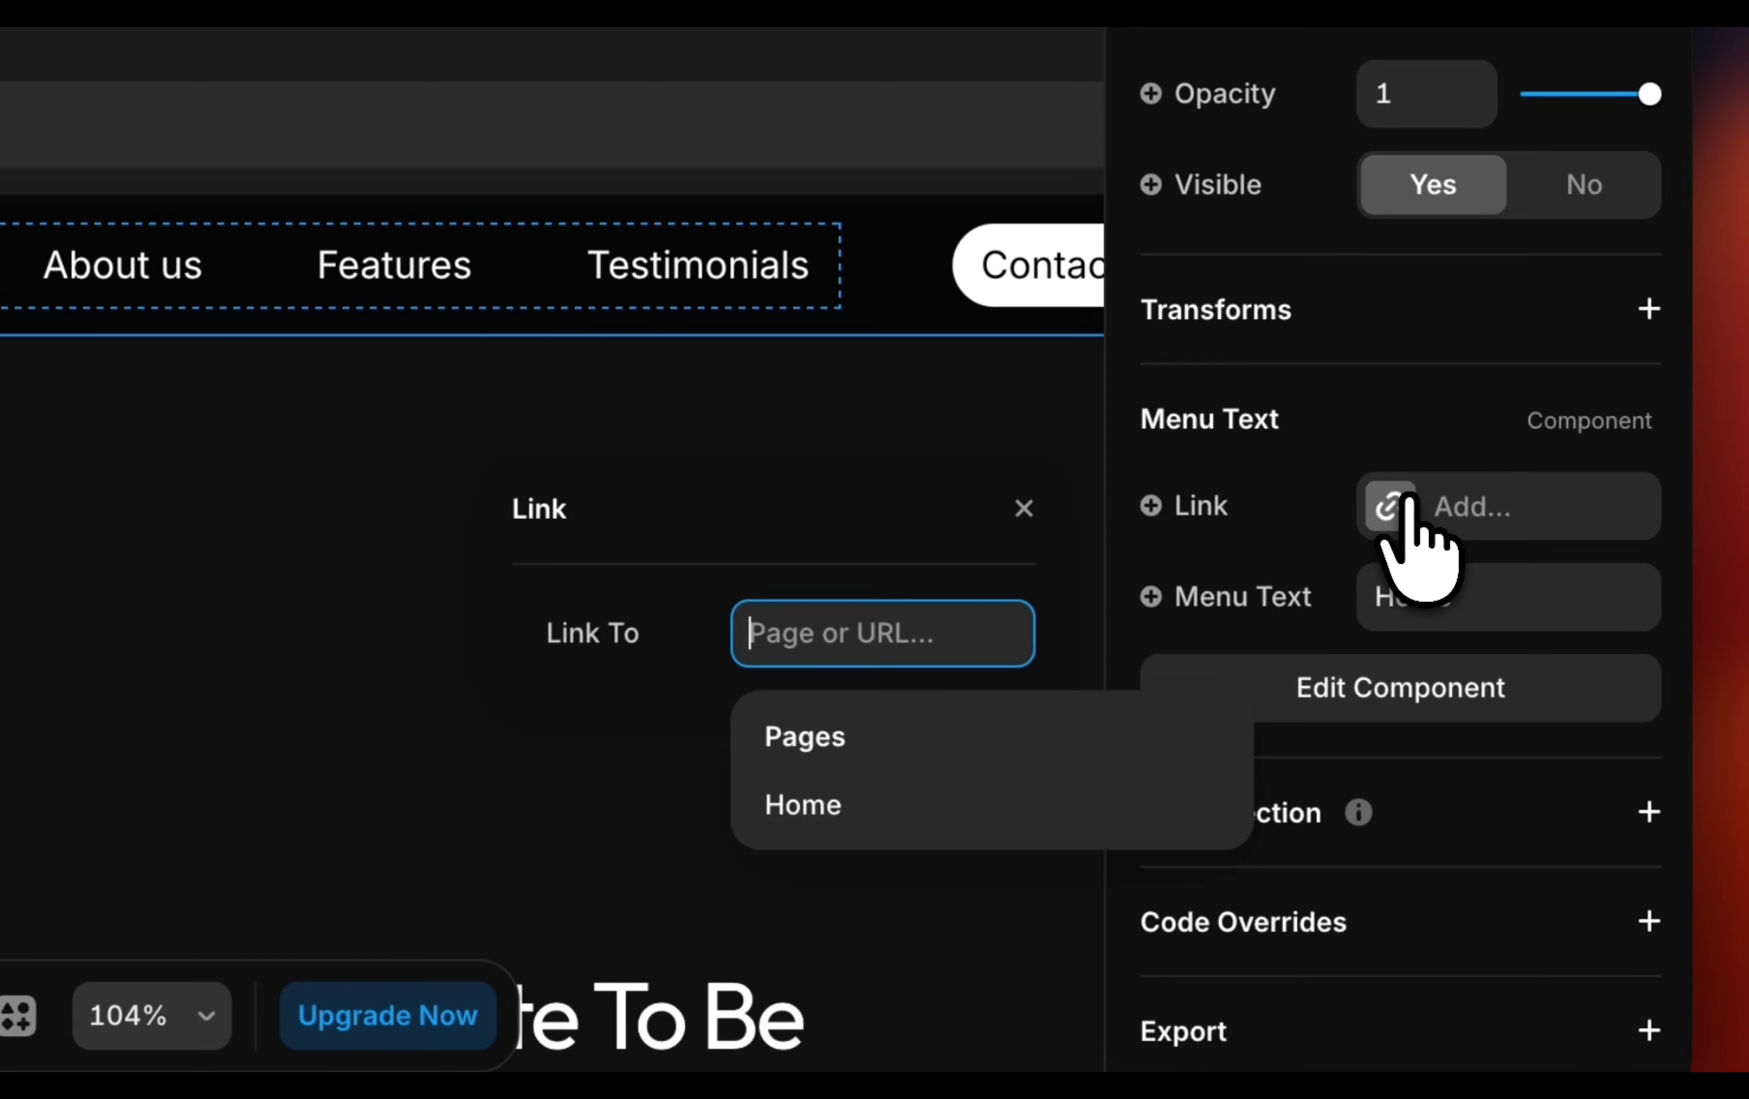
left_click(868, 799)
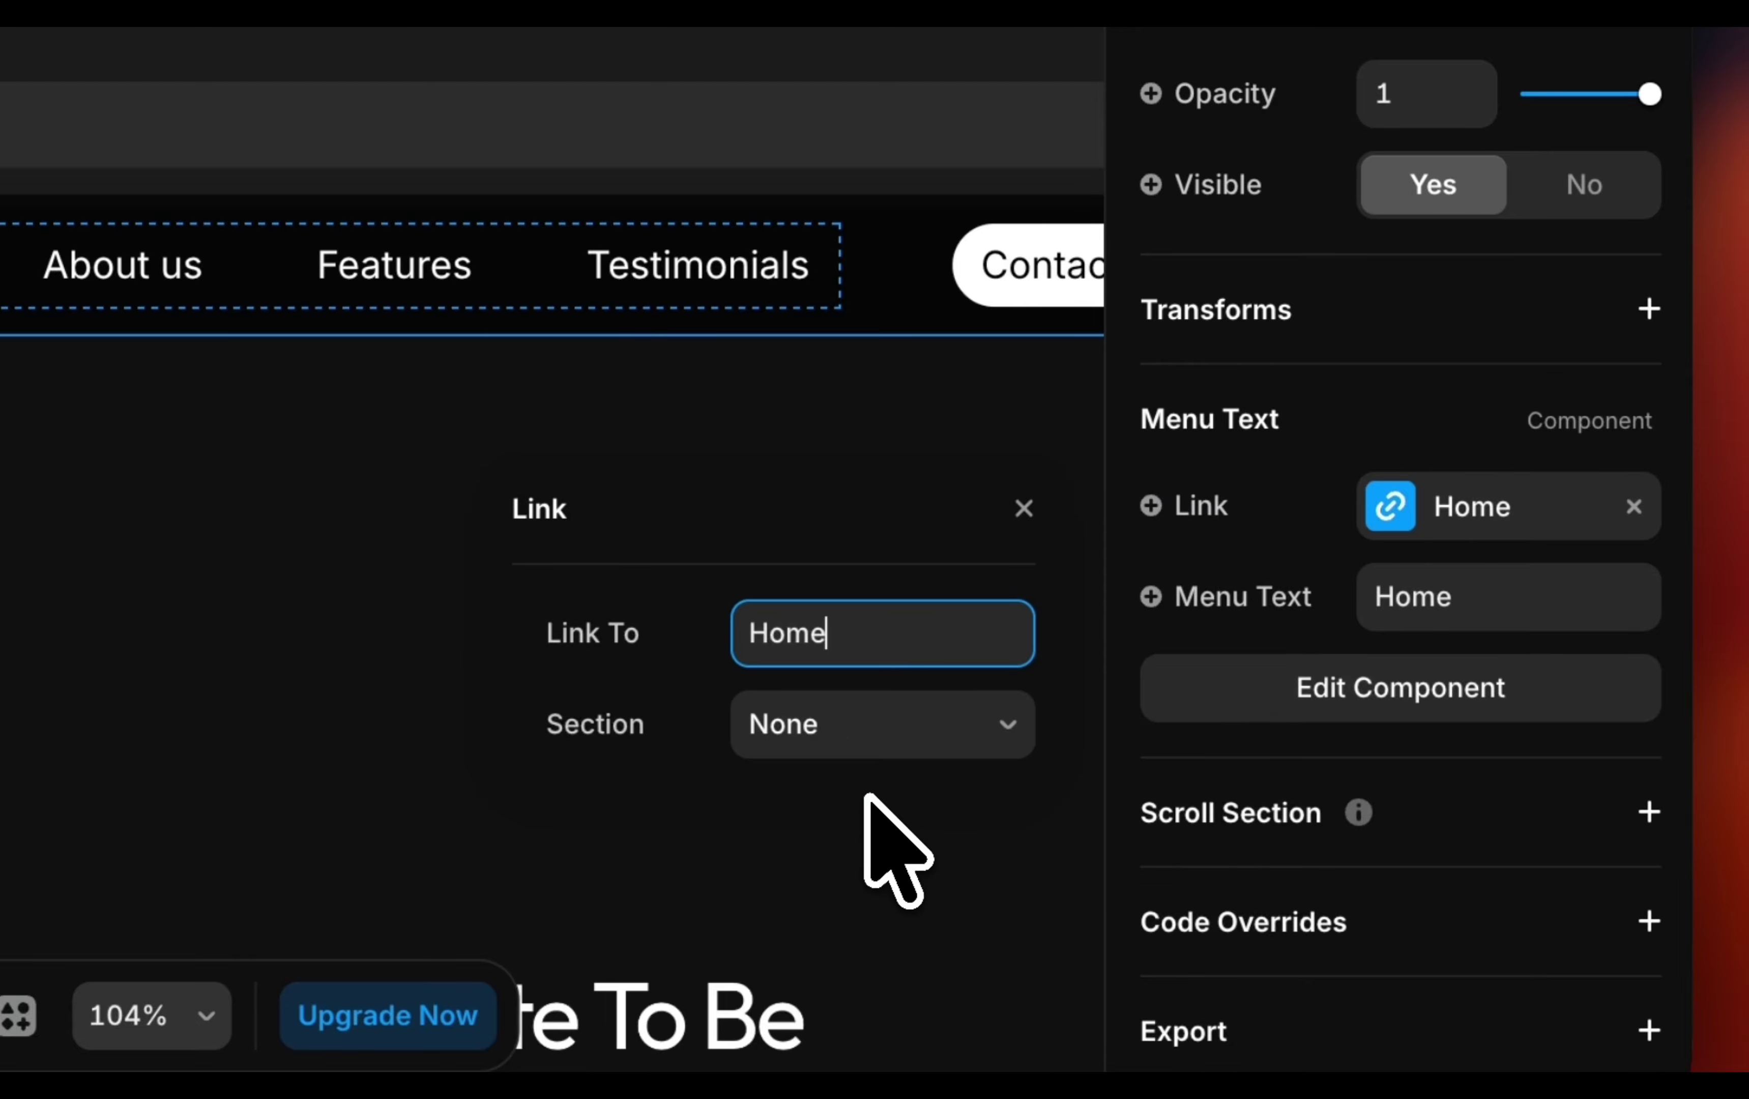
left_click(855, 720)
key("Escape")
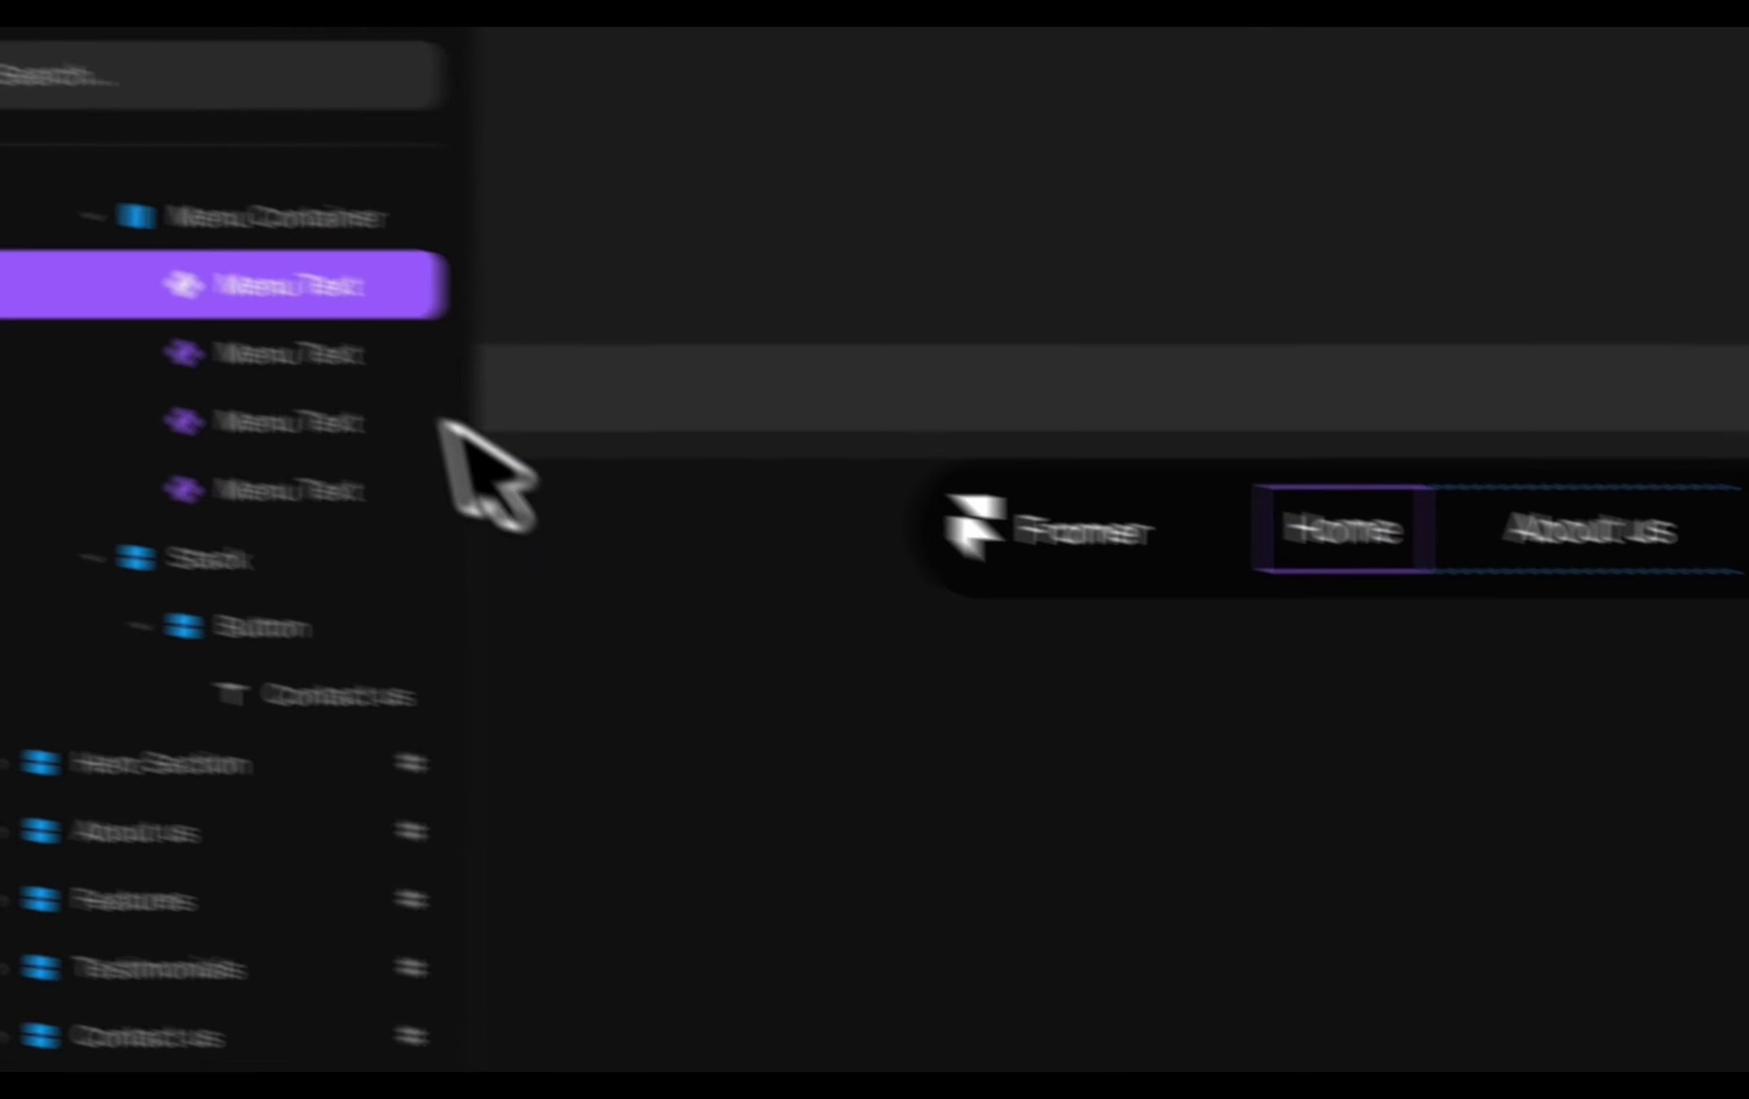
Link the About us menu item to the #about-us section of the Home page.
left_click(1183, 555)
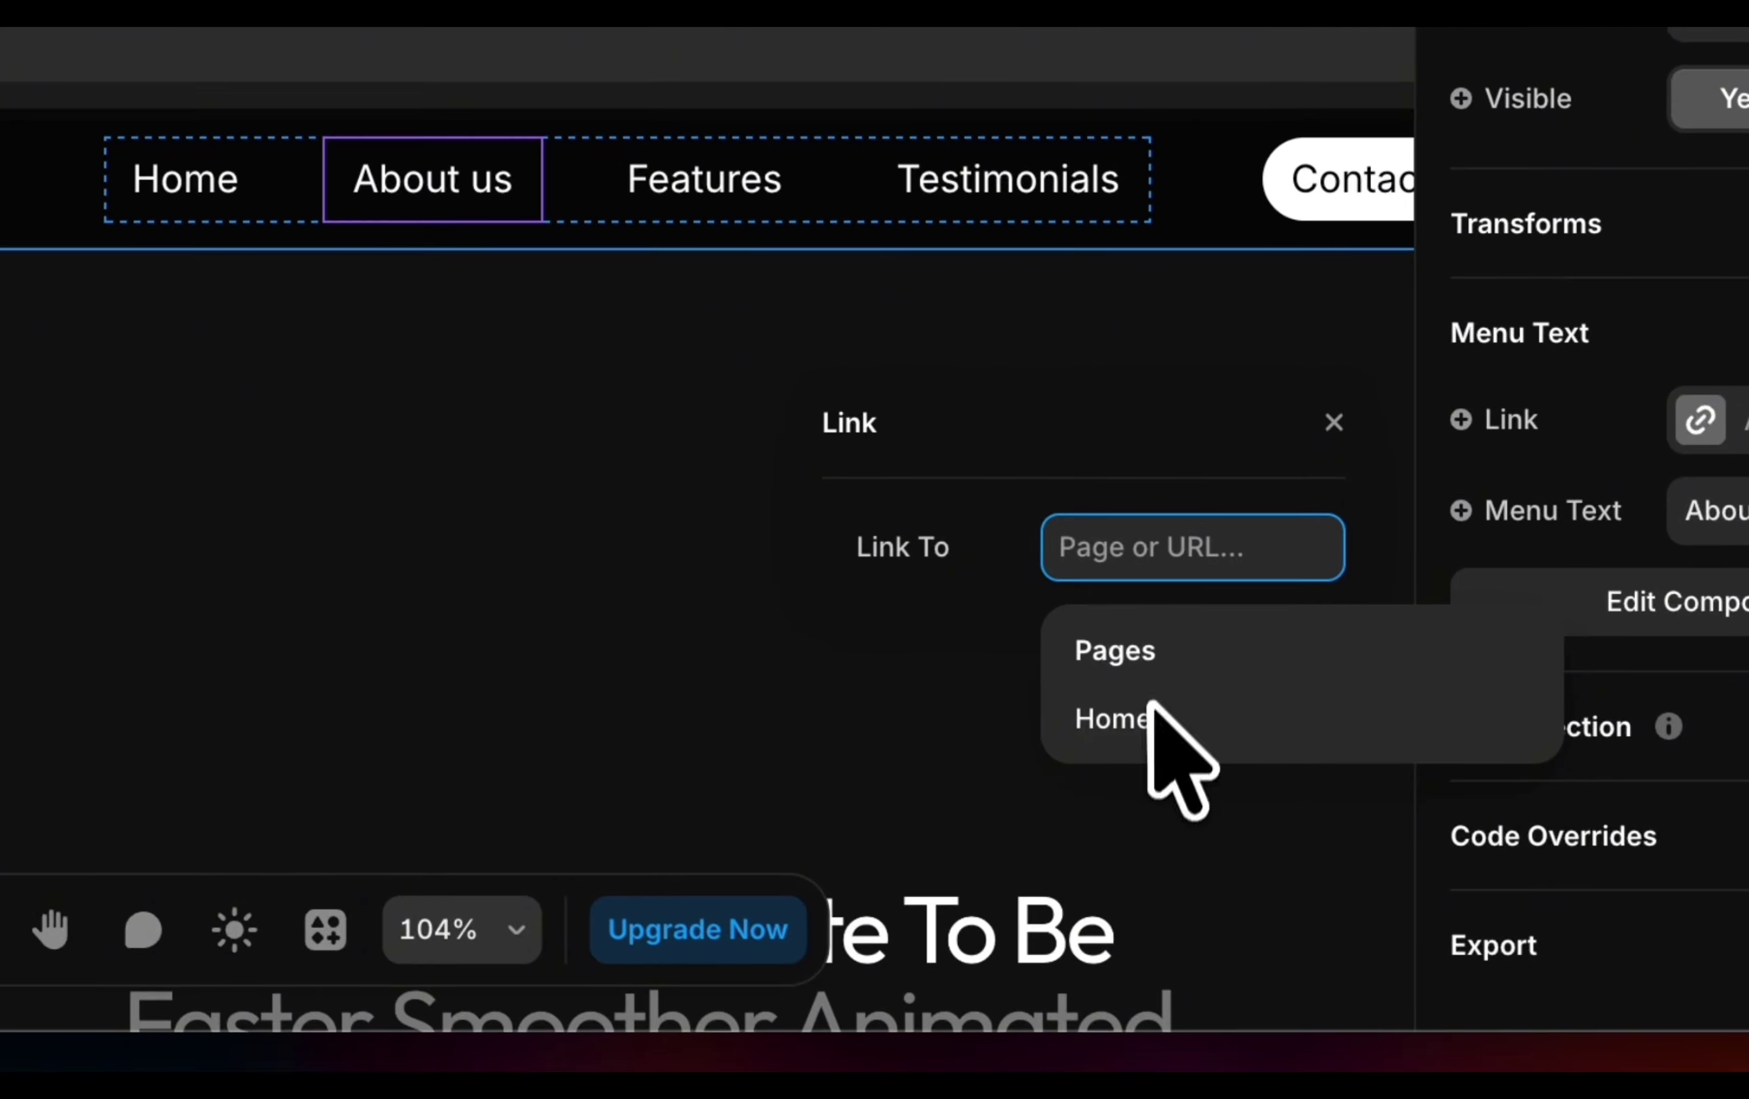
left_click(1152, 712)
left_click(1150, 651)
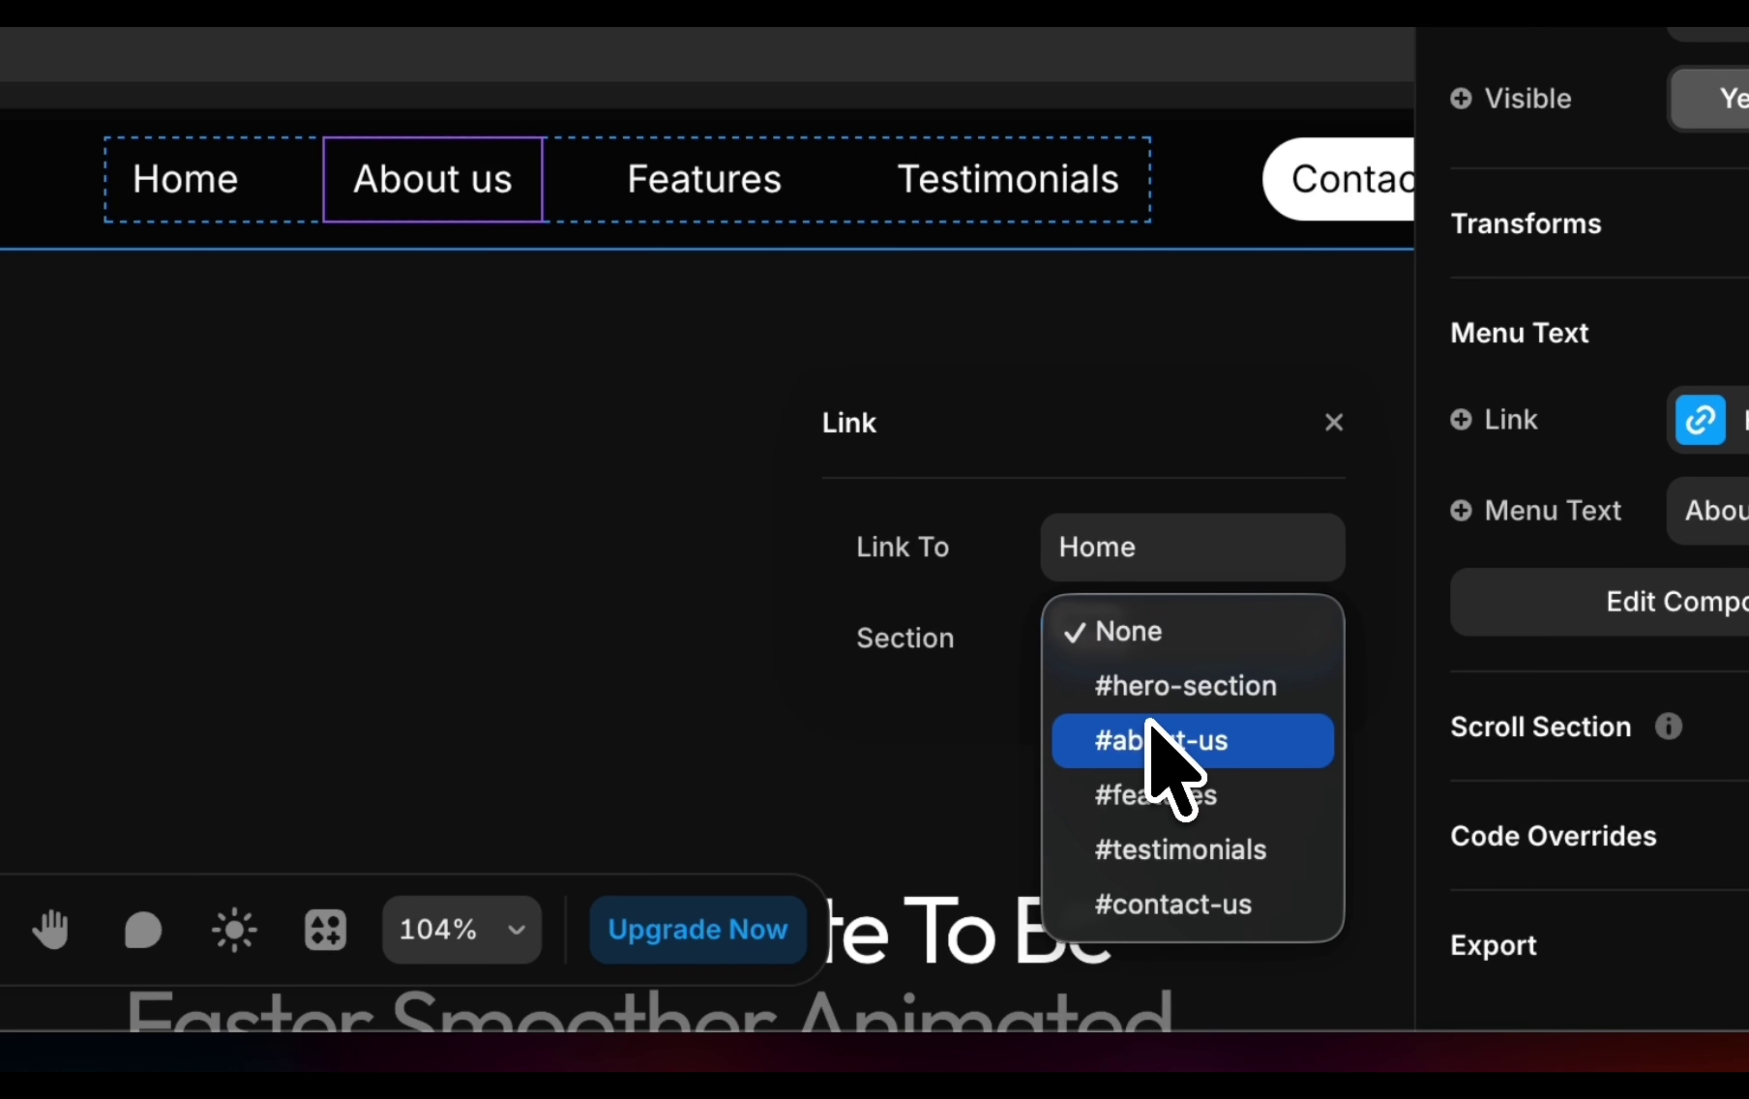
left_click(1149, 727)
Link the Features menu item to the #features section of the Home page.
left_click(485, 531)
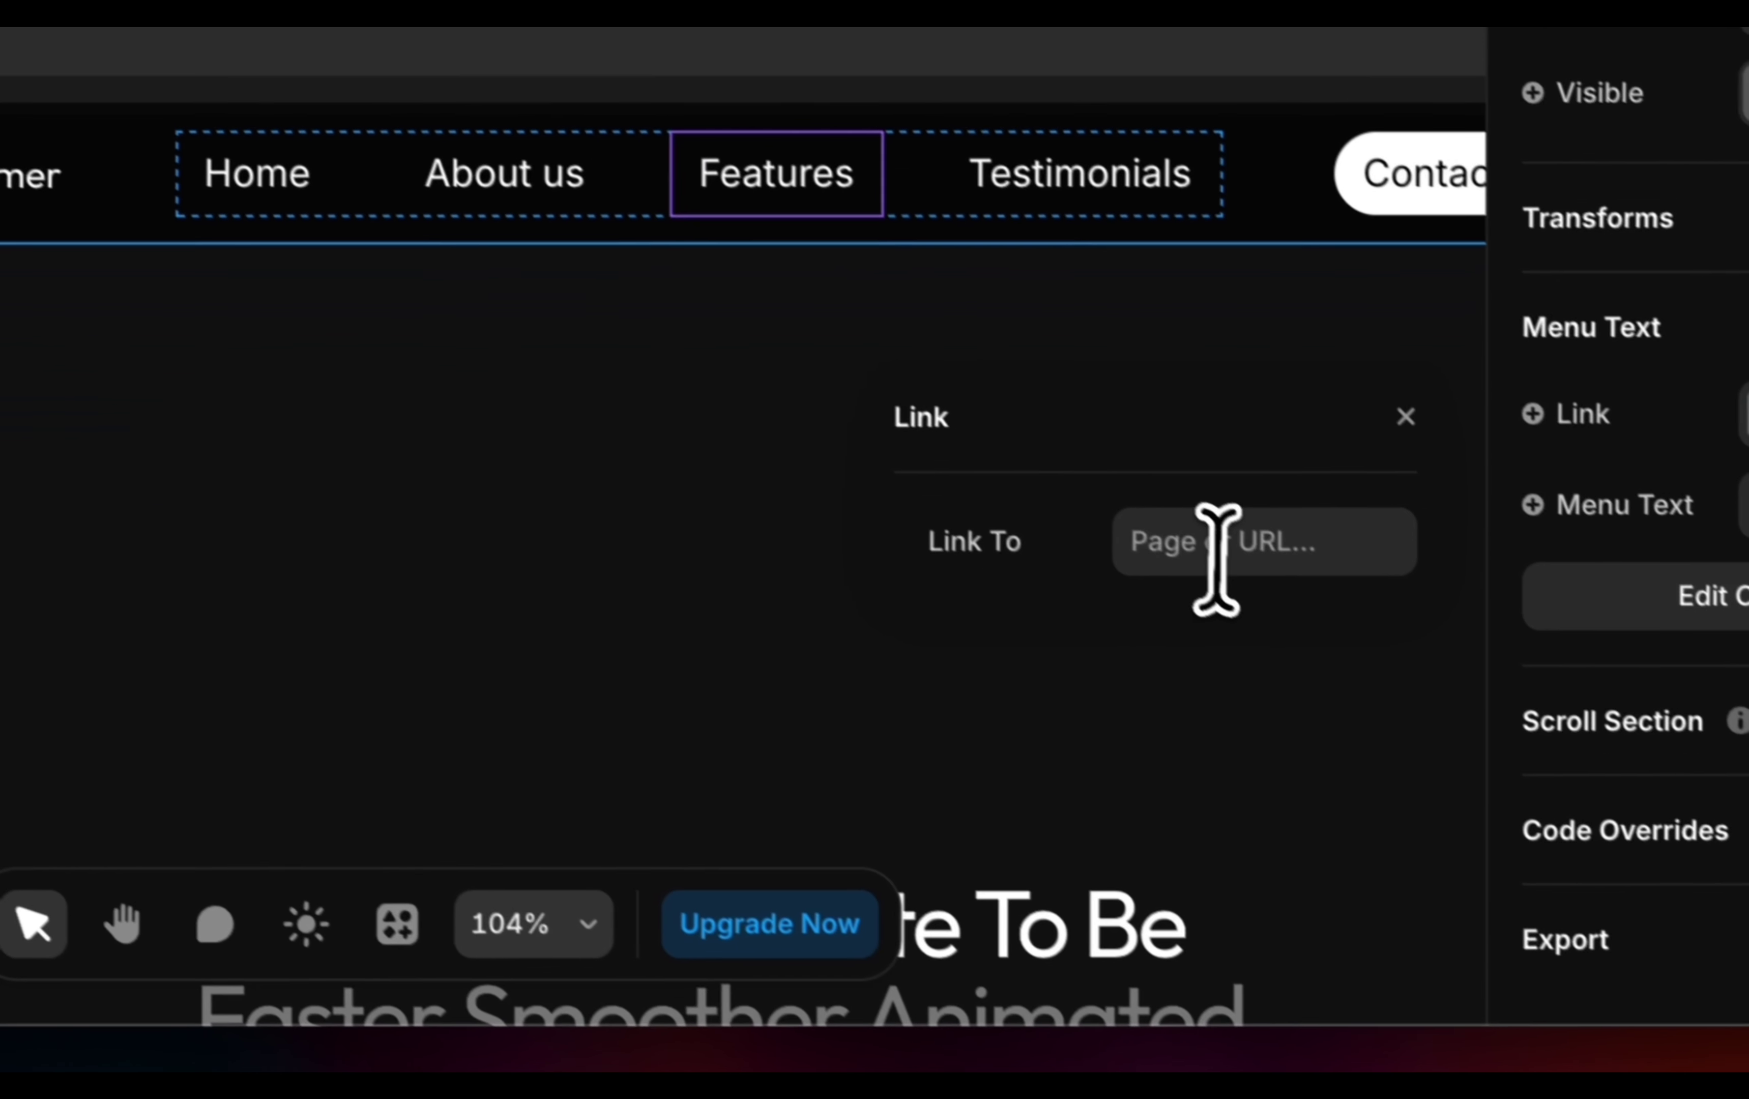
left_click(1217, 559)
left_click(1229, 709)
left_click(1191, 643)
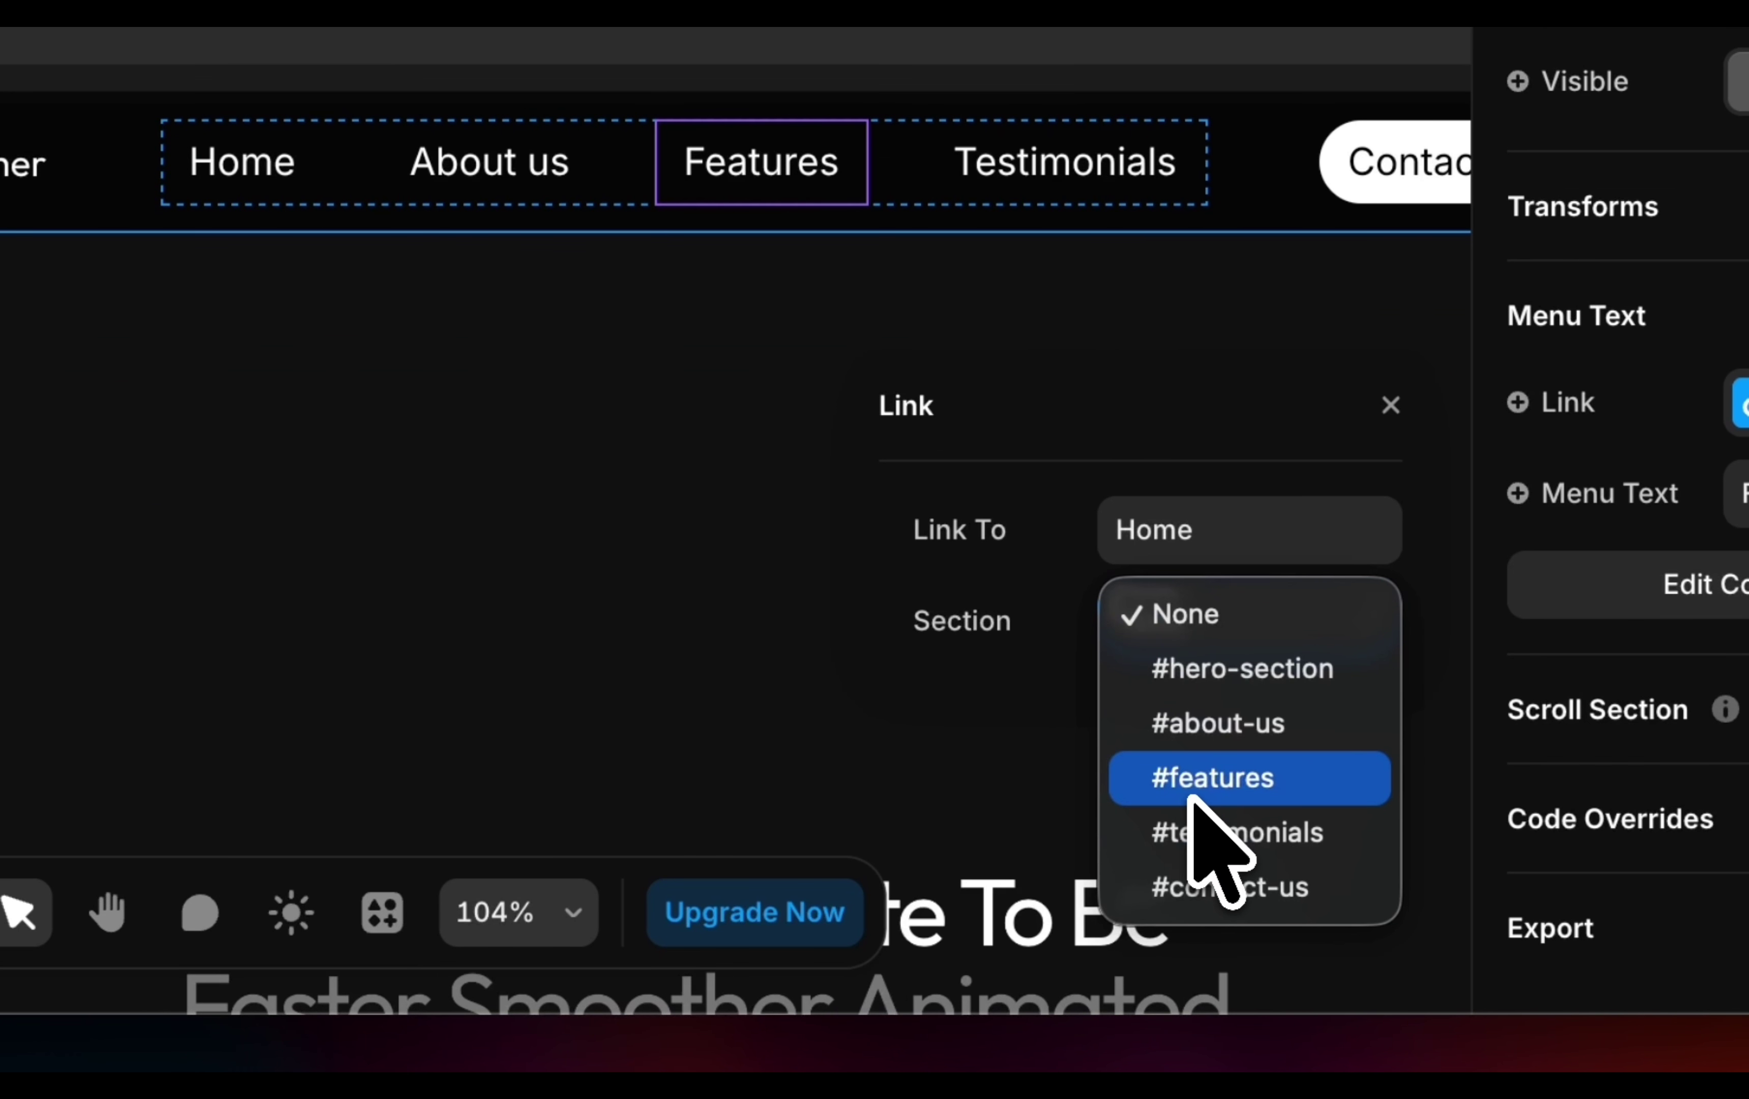
left_click(1193, 796)
Link the Testimonials menu item to the #testimonials section of the Home page.
left_click(383, 680)
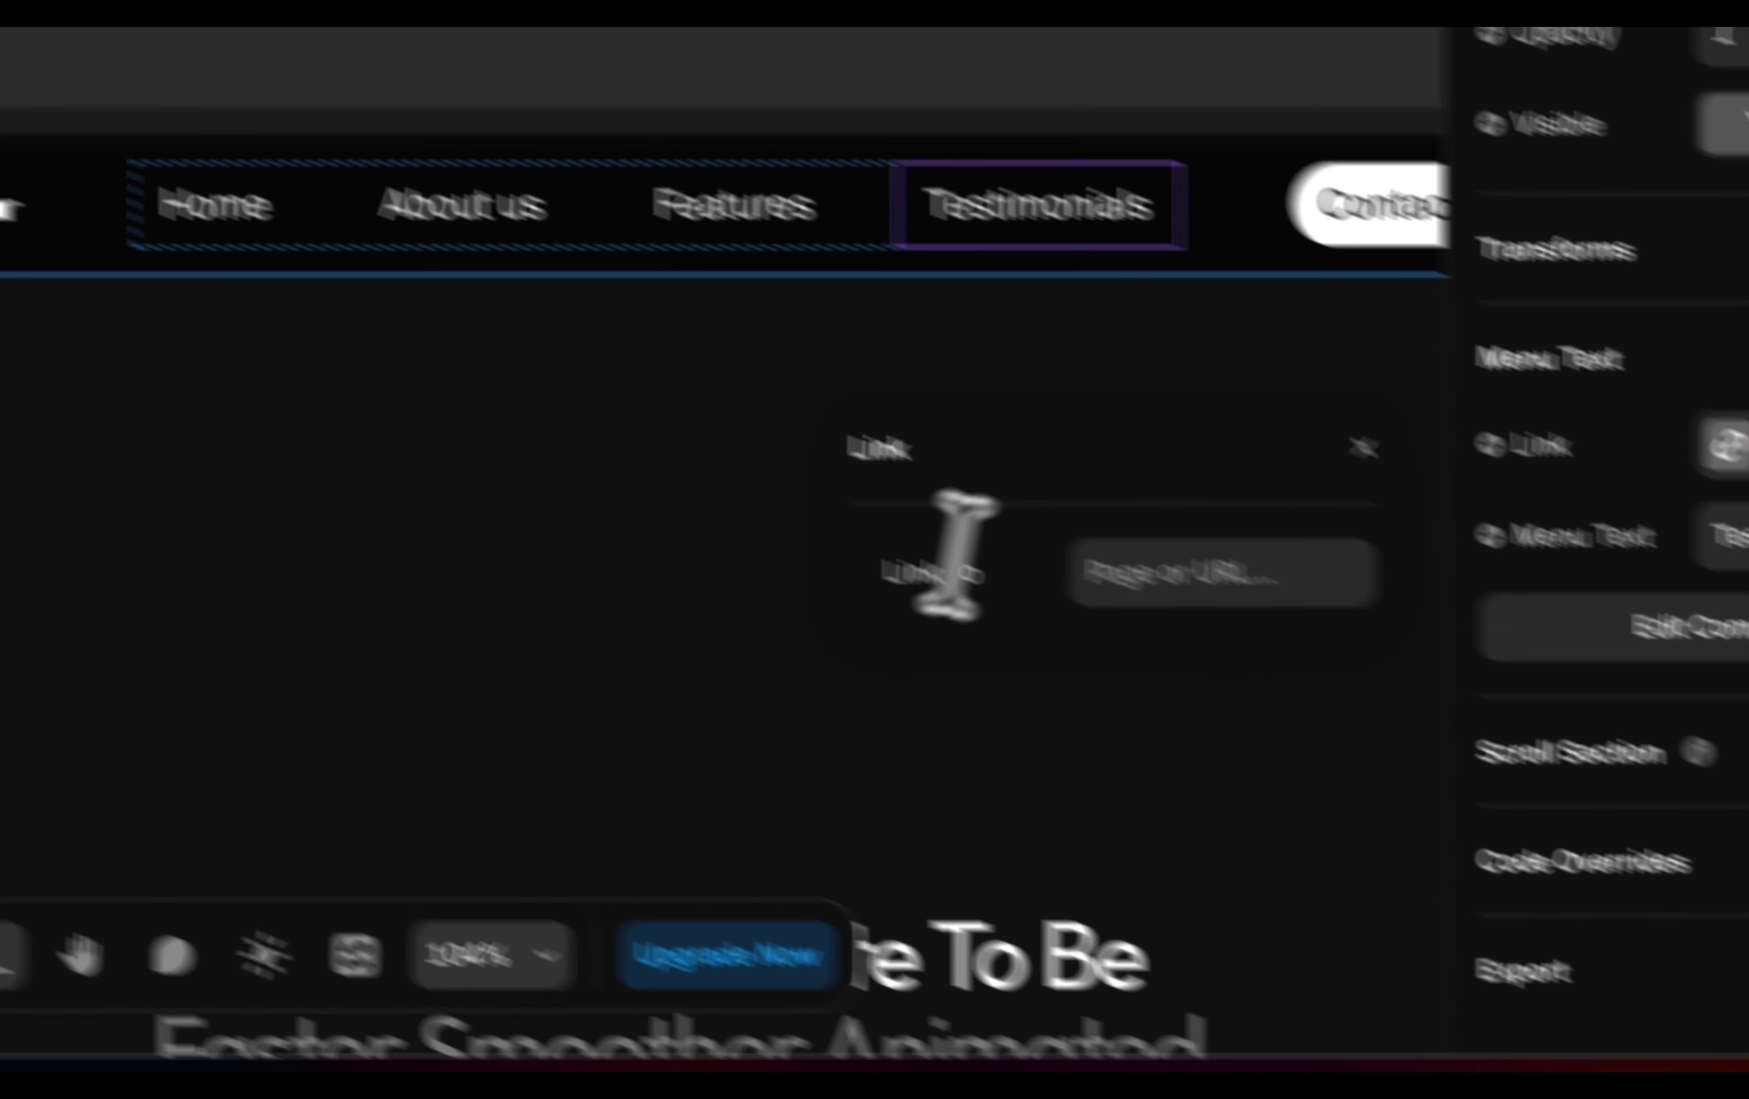
left_click(1159, 554)
left_click(1210, 748)
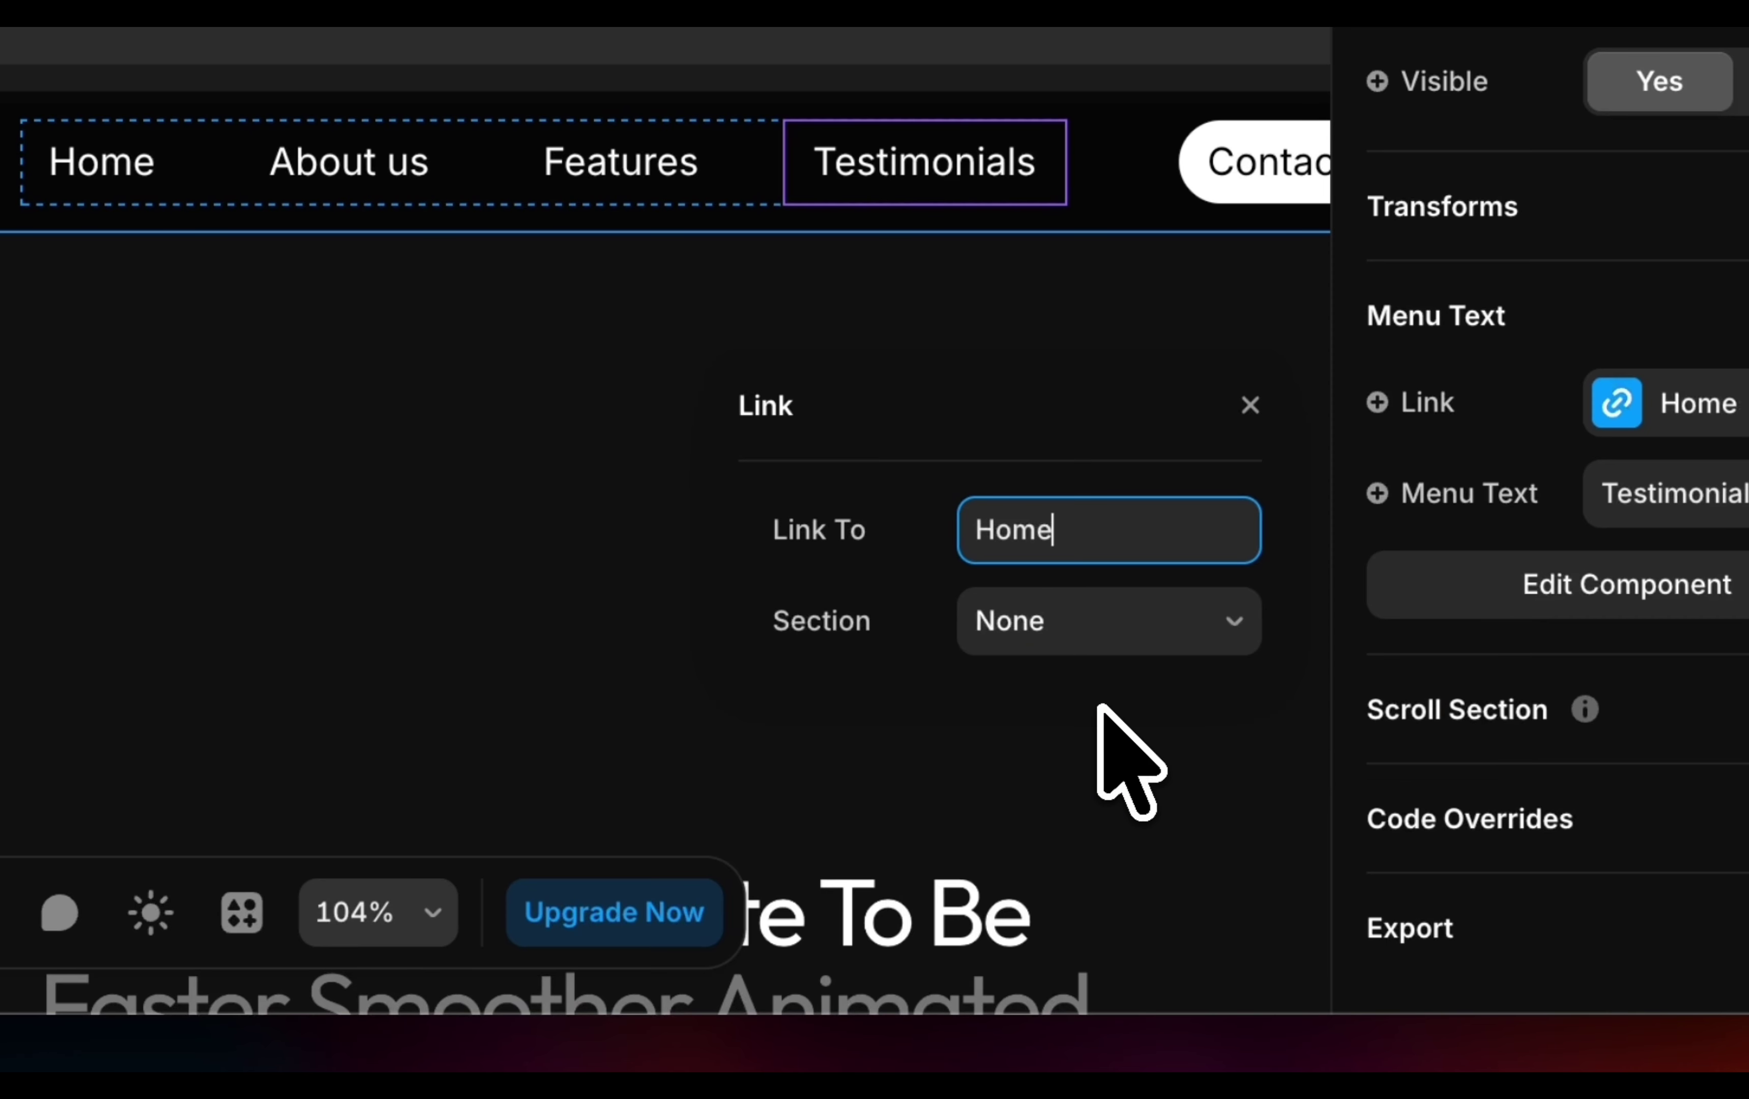
left_click(1061, 632)
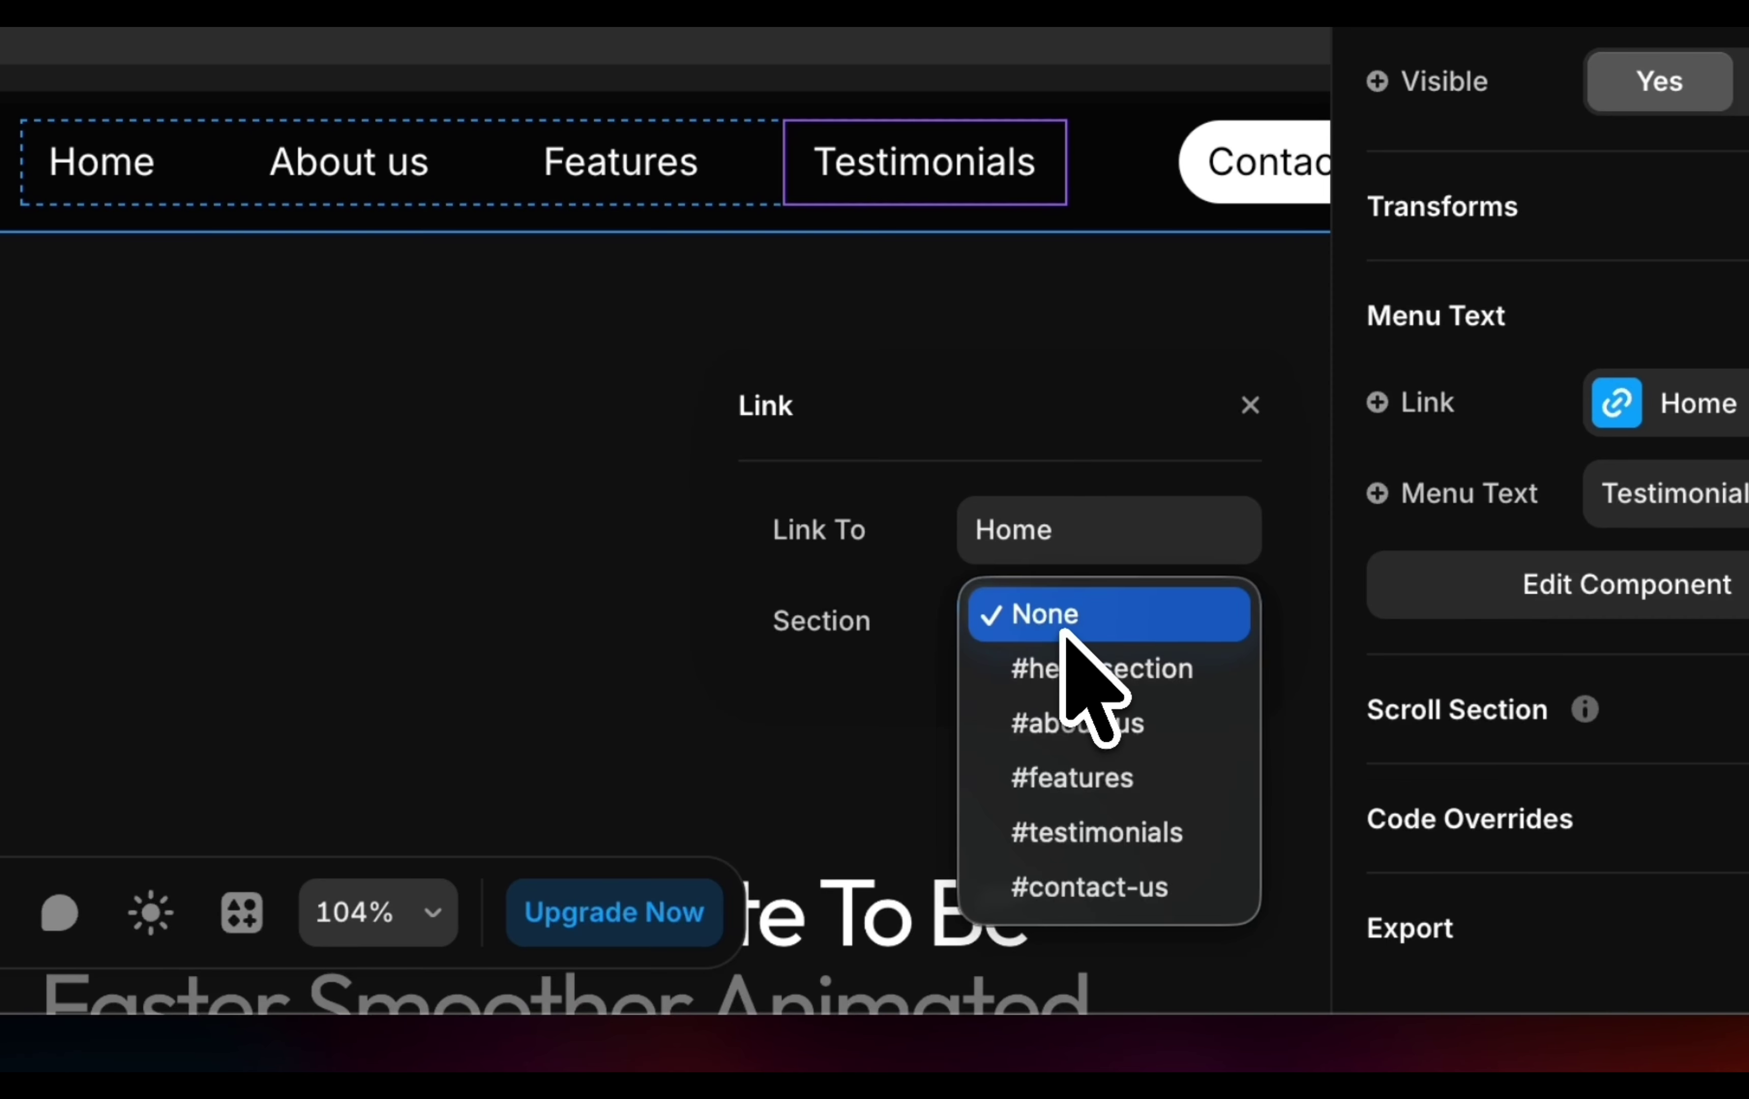
left_click(1076, 836)
Link the header's Contact us button to the #contact-us section of the Home page.
left_click(1267, 161)
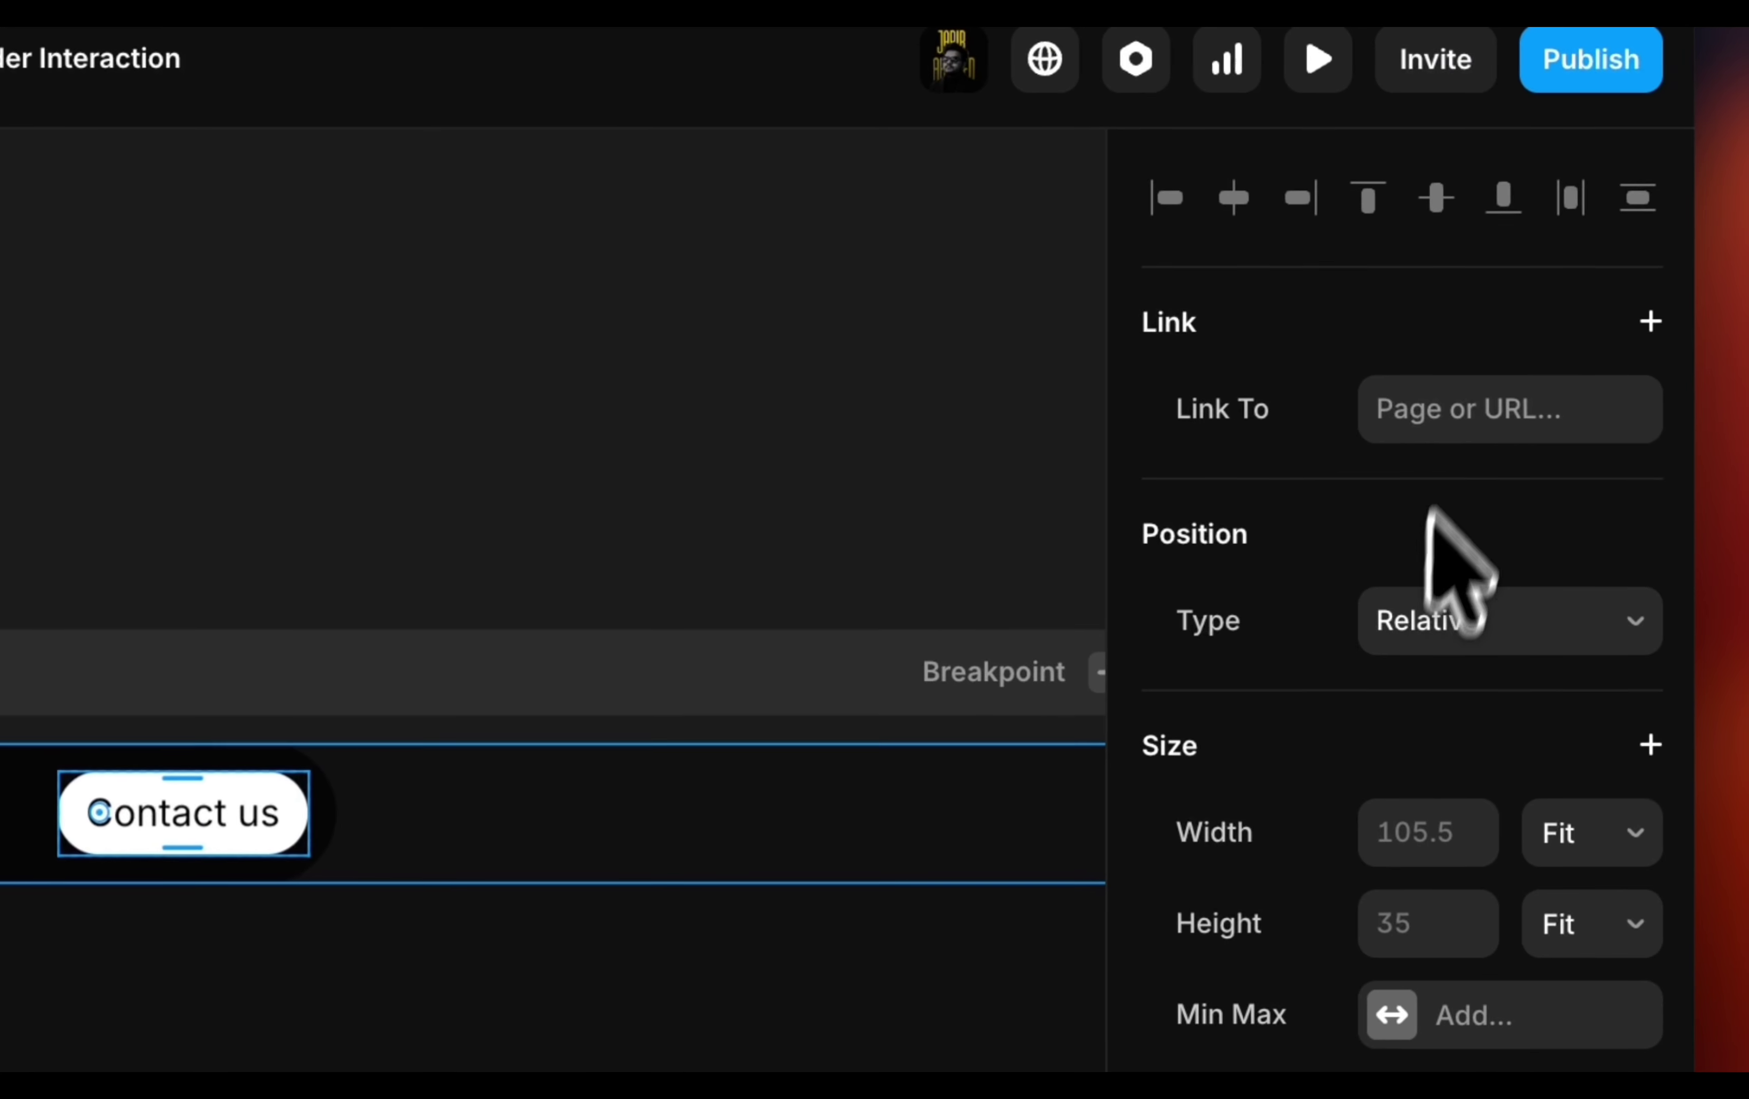
left_click(1452, 433)
left_click(1272, 578)
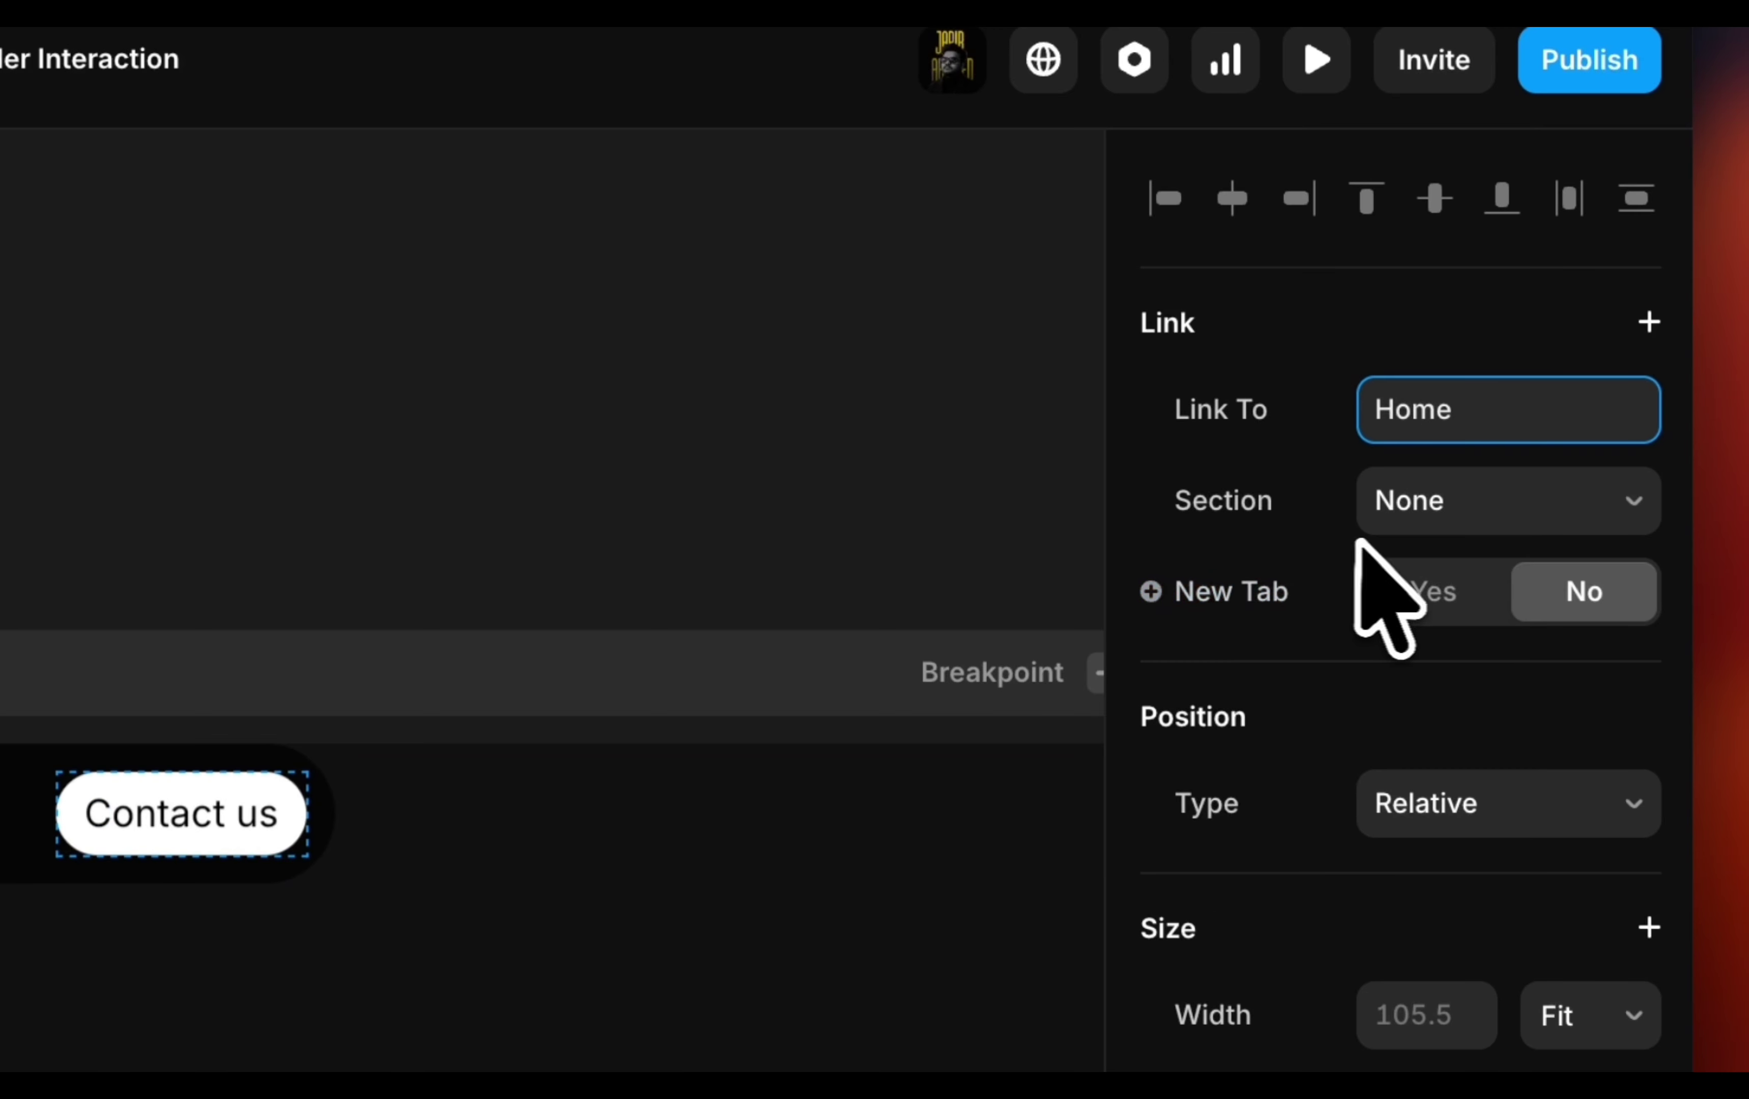
left_click(1428, 517)
left_click(1427, 766)
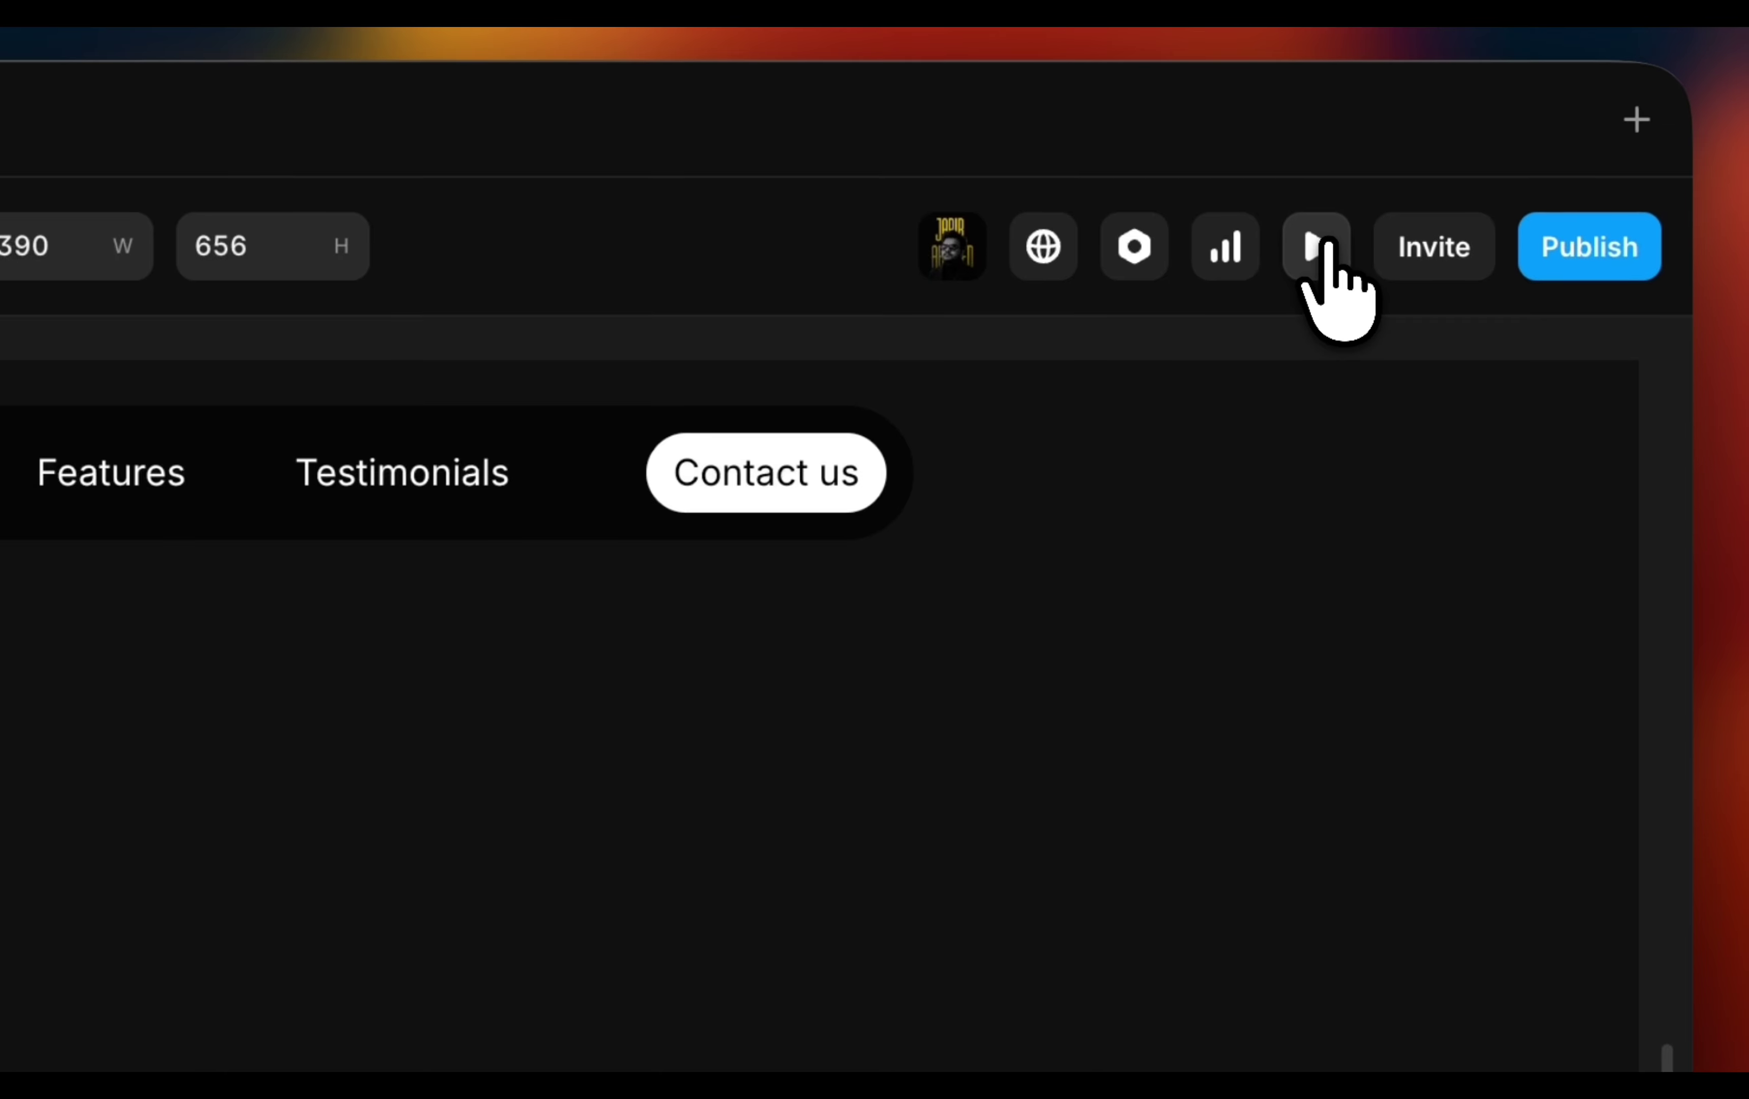
Preview the Desktop page and examine how the sticky blurred header behaves while the page moves beneath it.
left_click(1316, 248)
scroll(1038, 785, "down", 5)
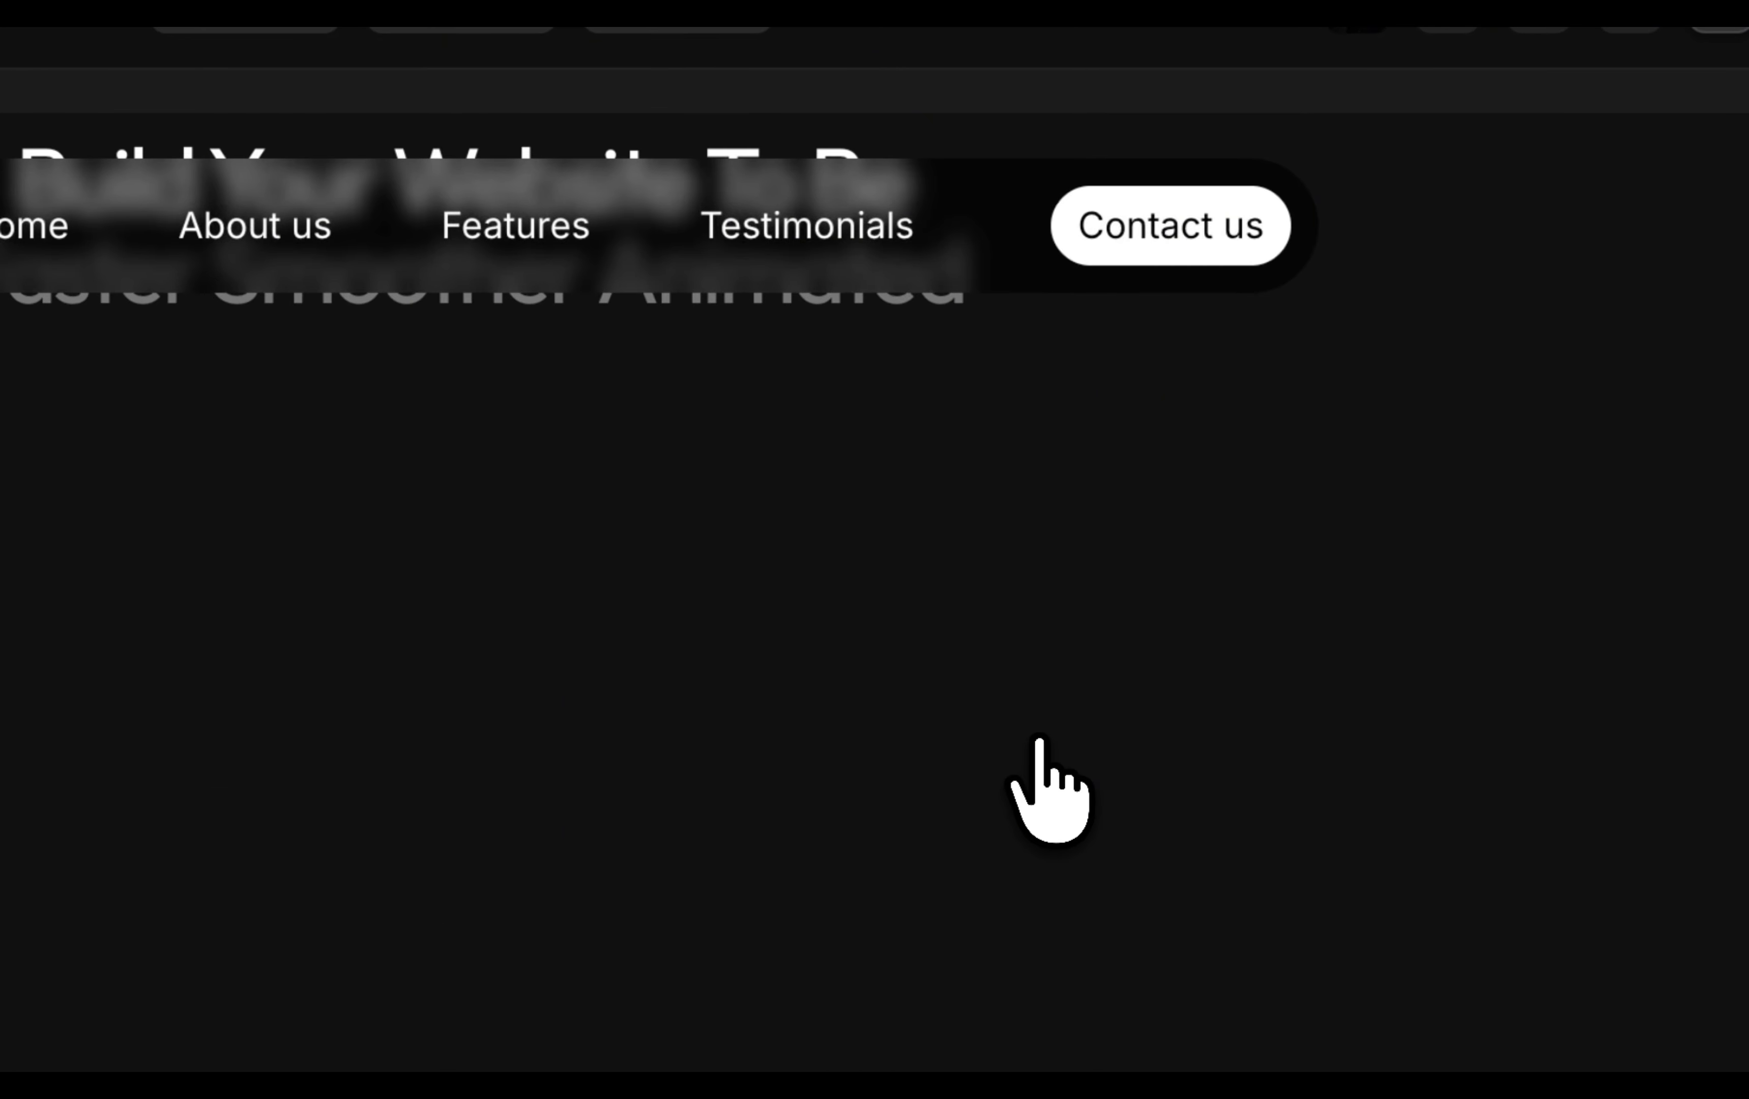
scroll(1046, 785, "down", 15)
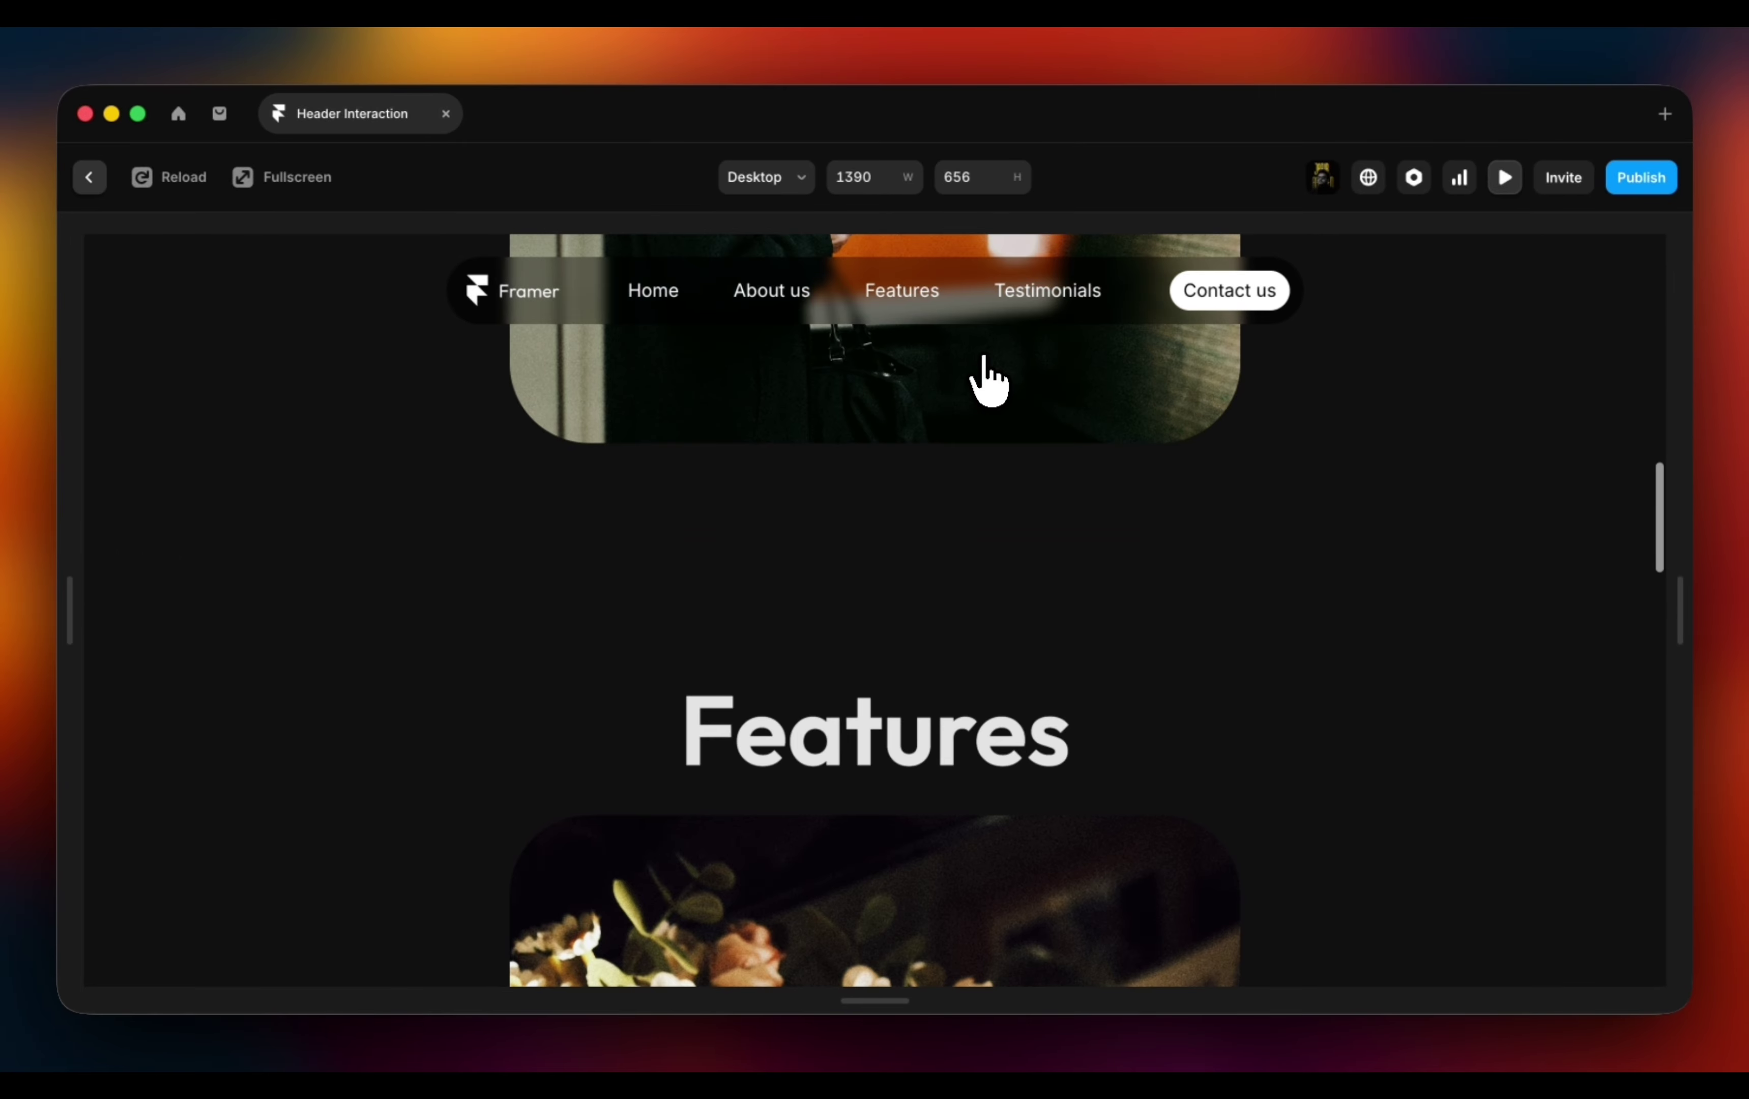
scroll(988, 378, "up", 20)
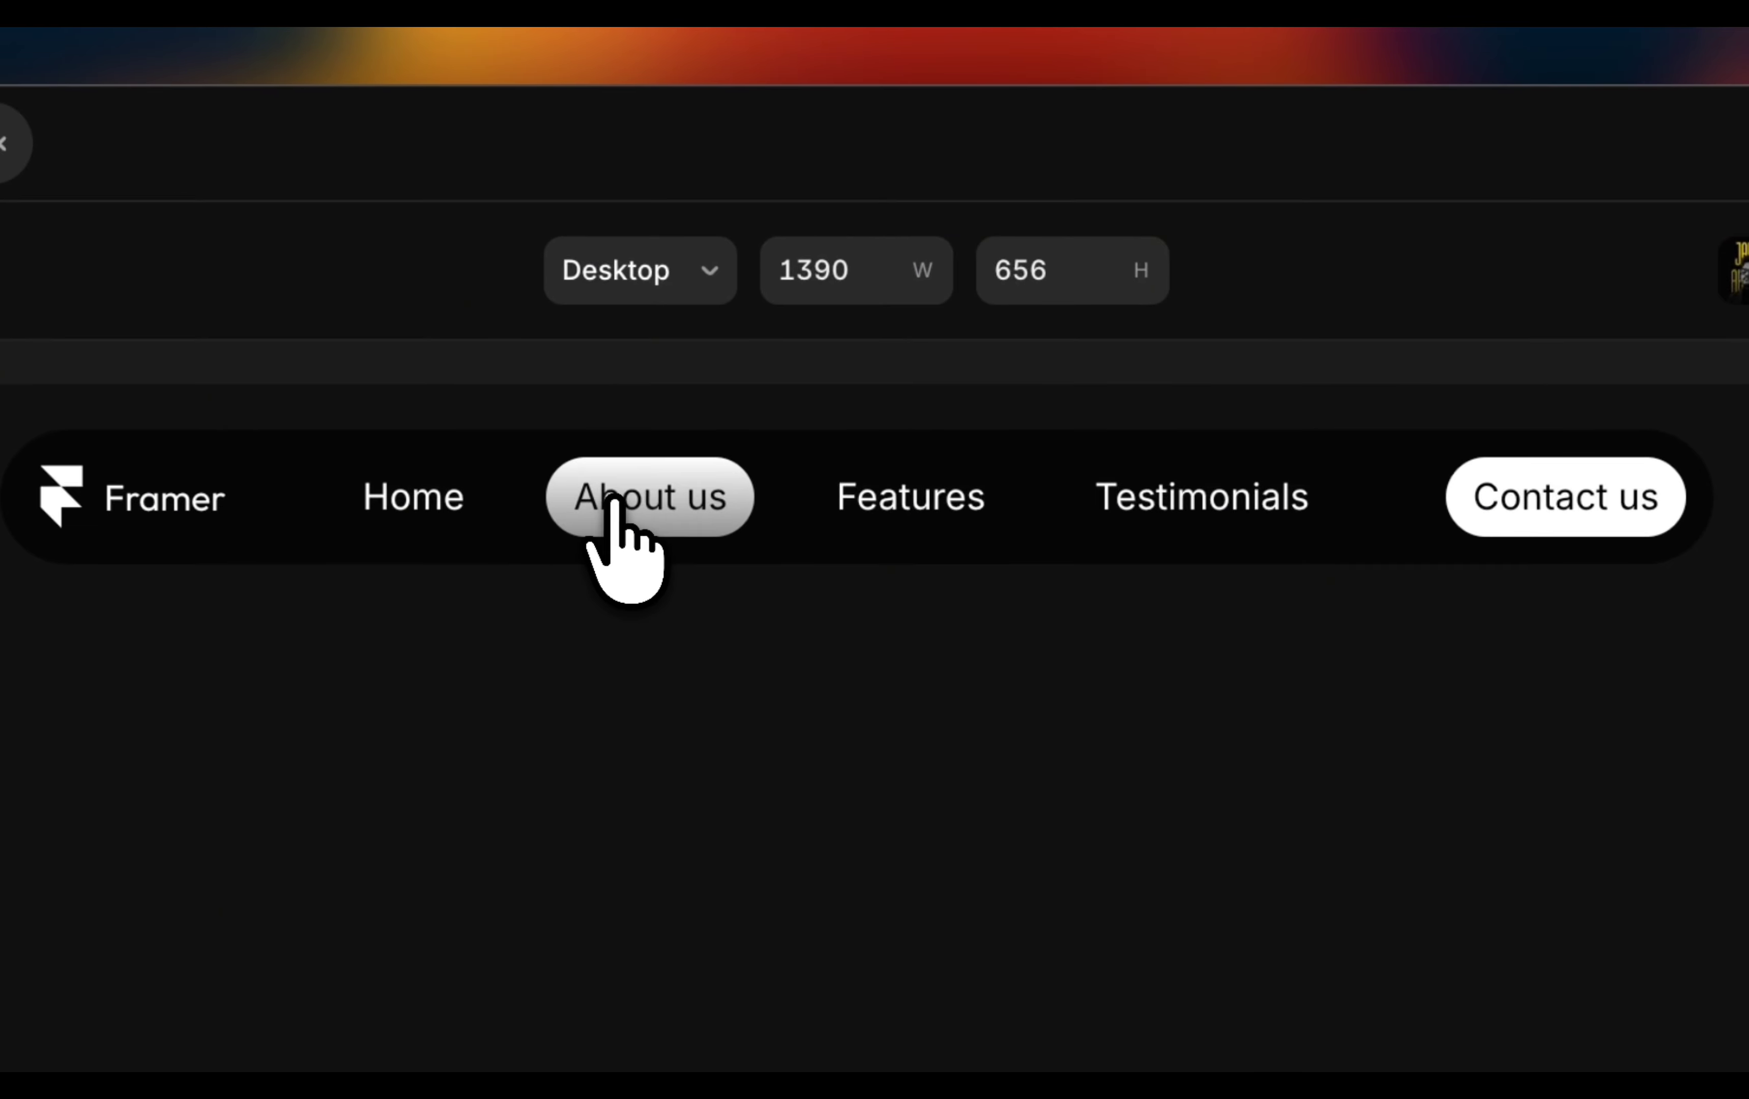
Test the header's About us, Features, Testimonials and Contact us links in the preview.
left_click(769, 294)
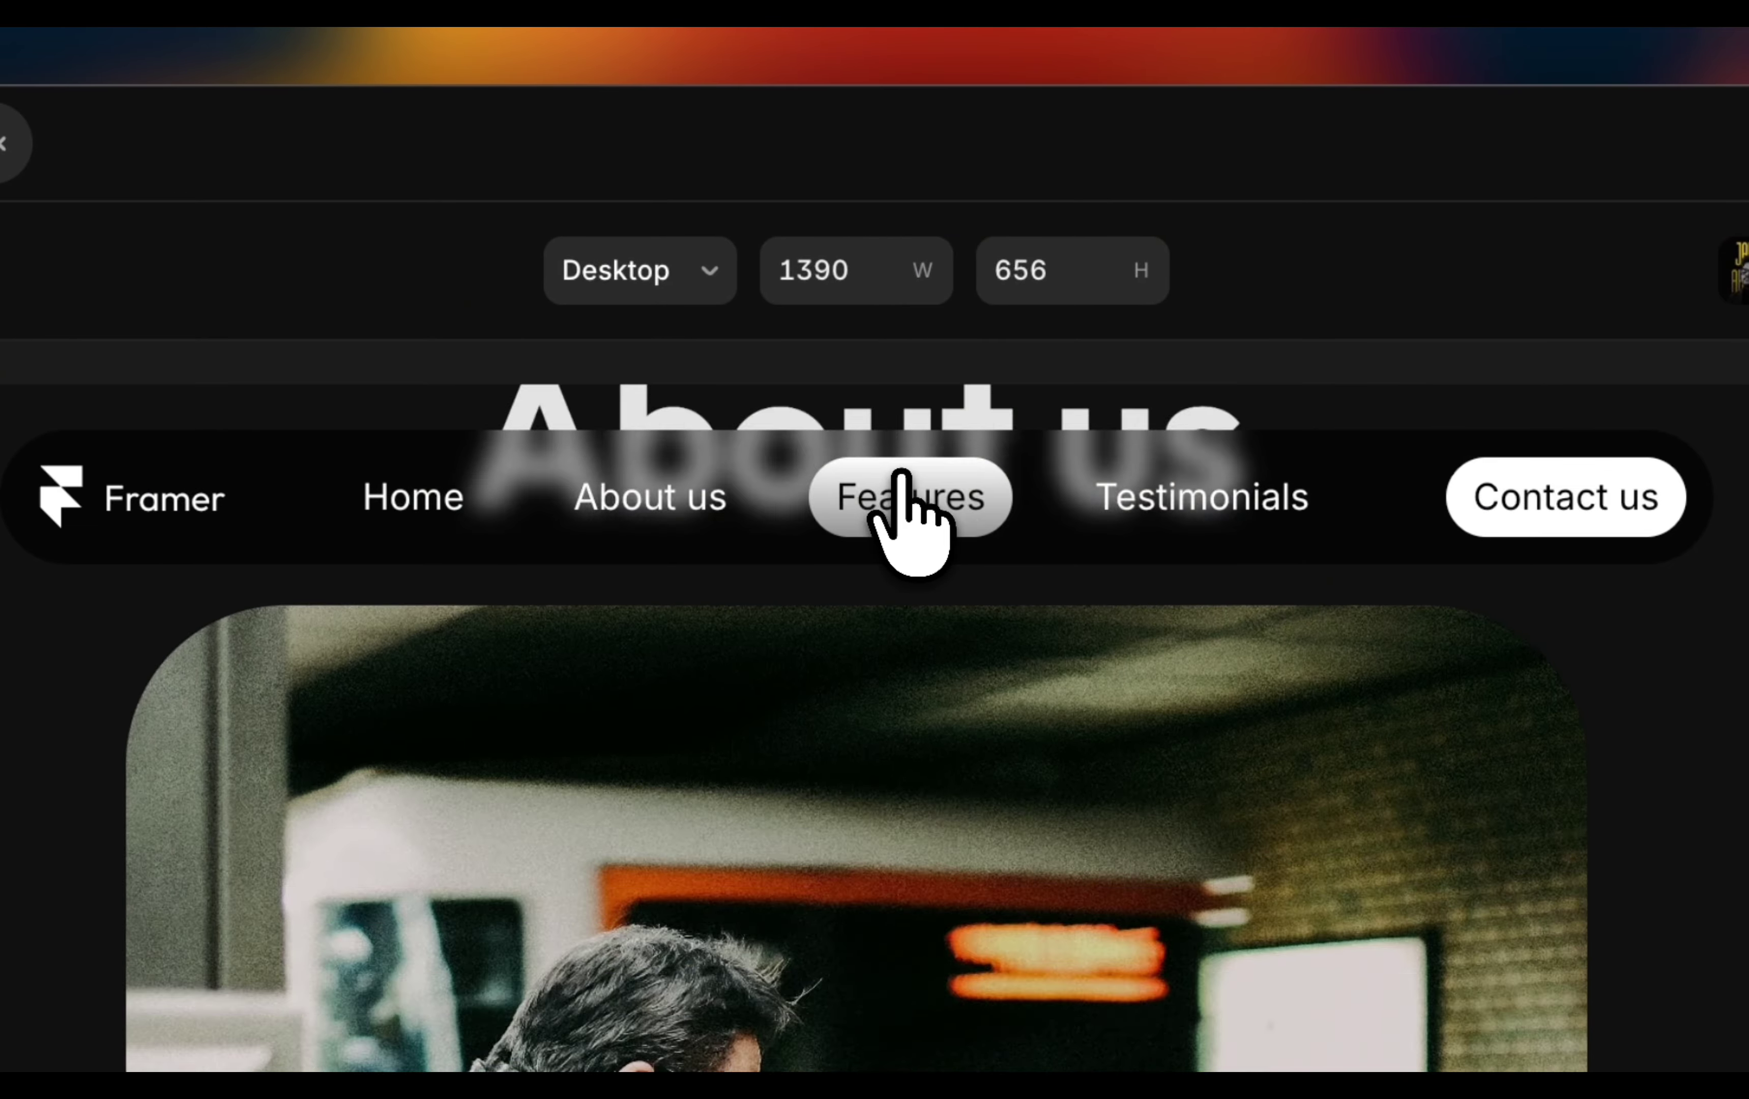
left_click(902, 481)
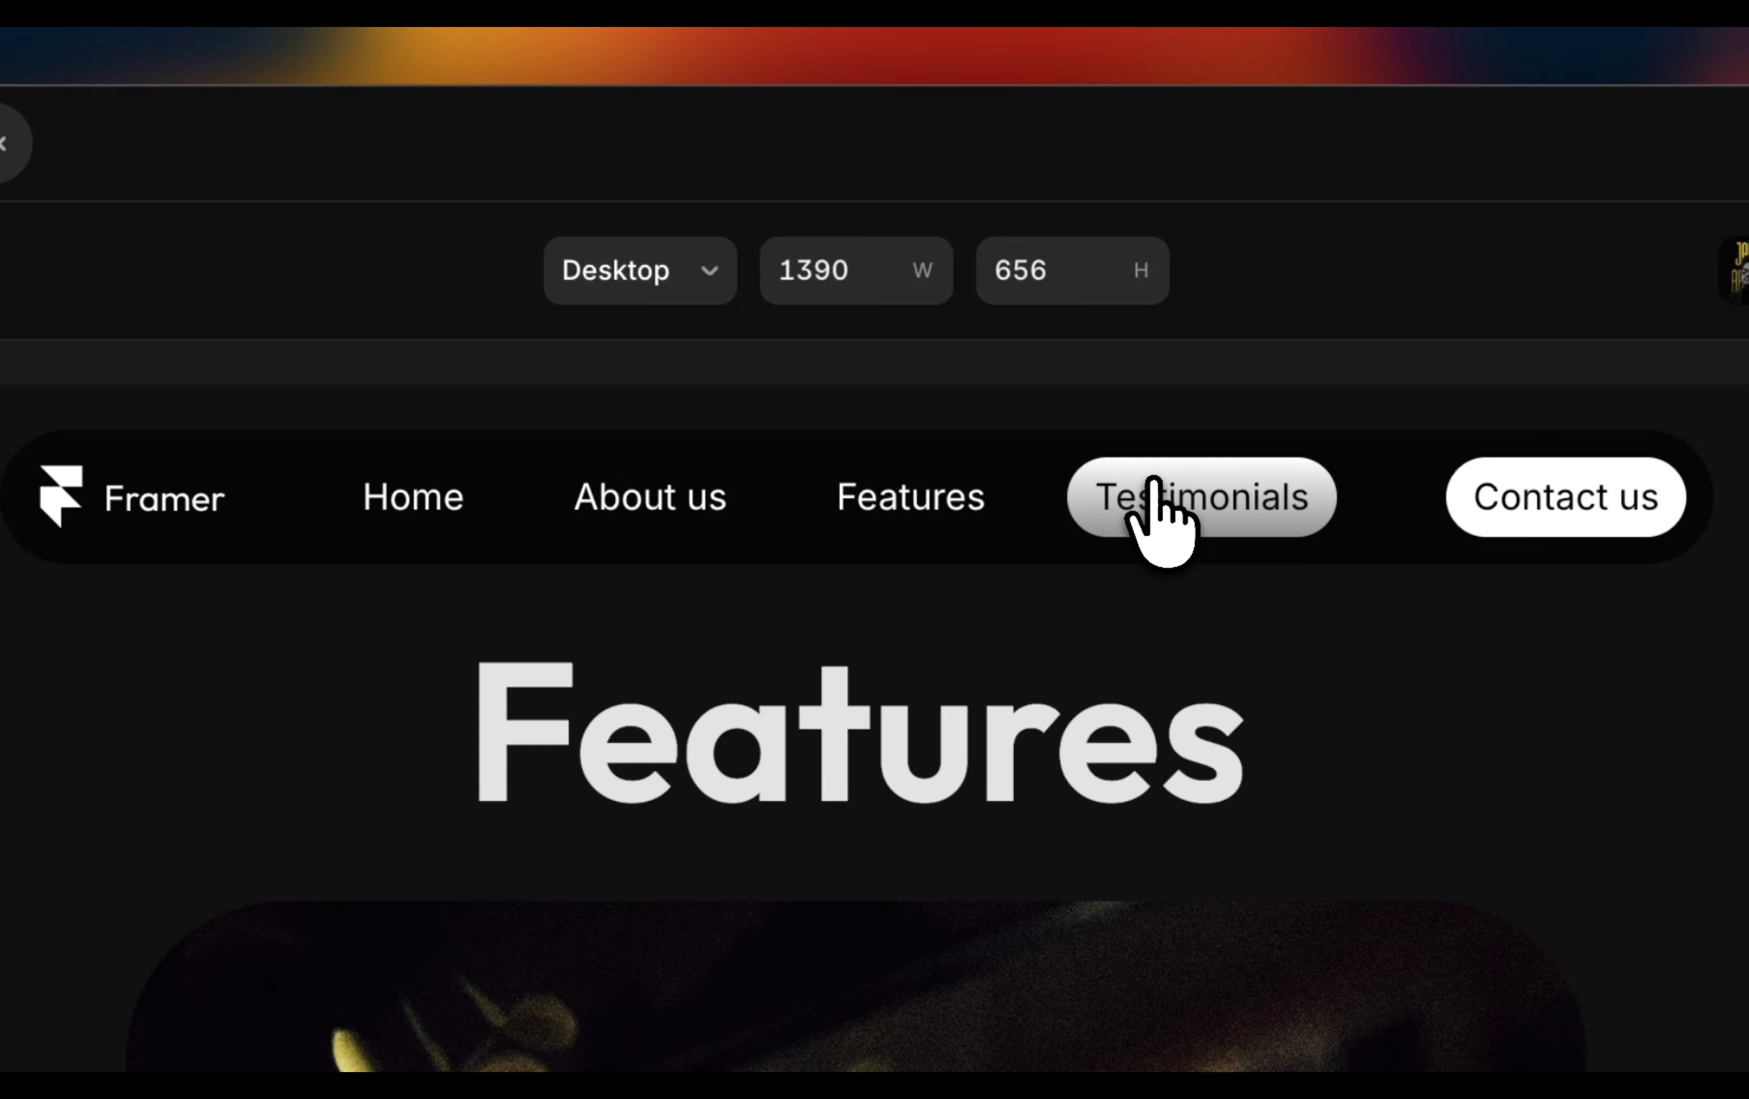
left_click(1155, 483)
left_click(1538, 494)
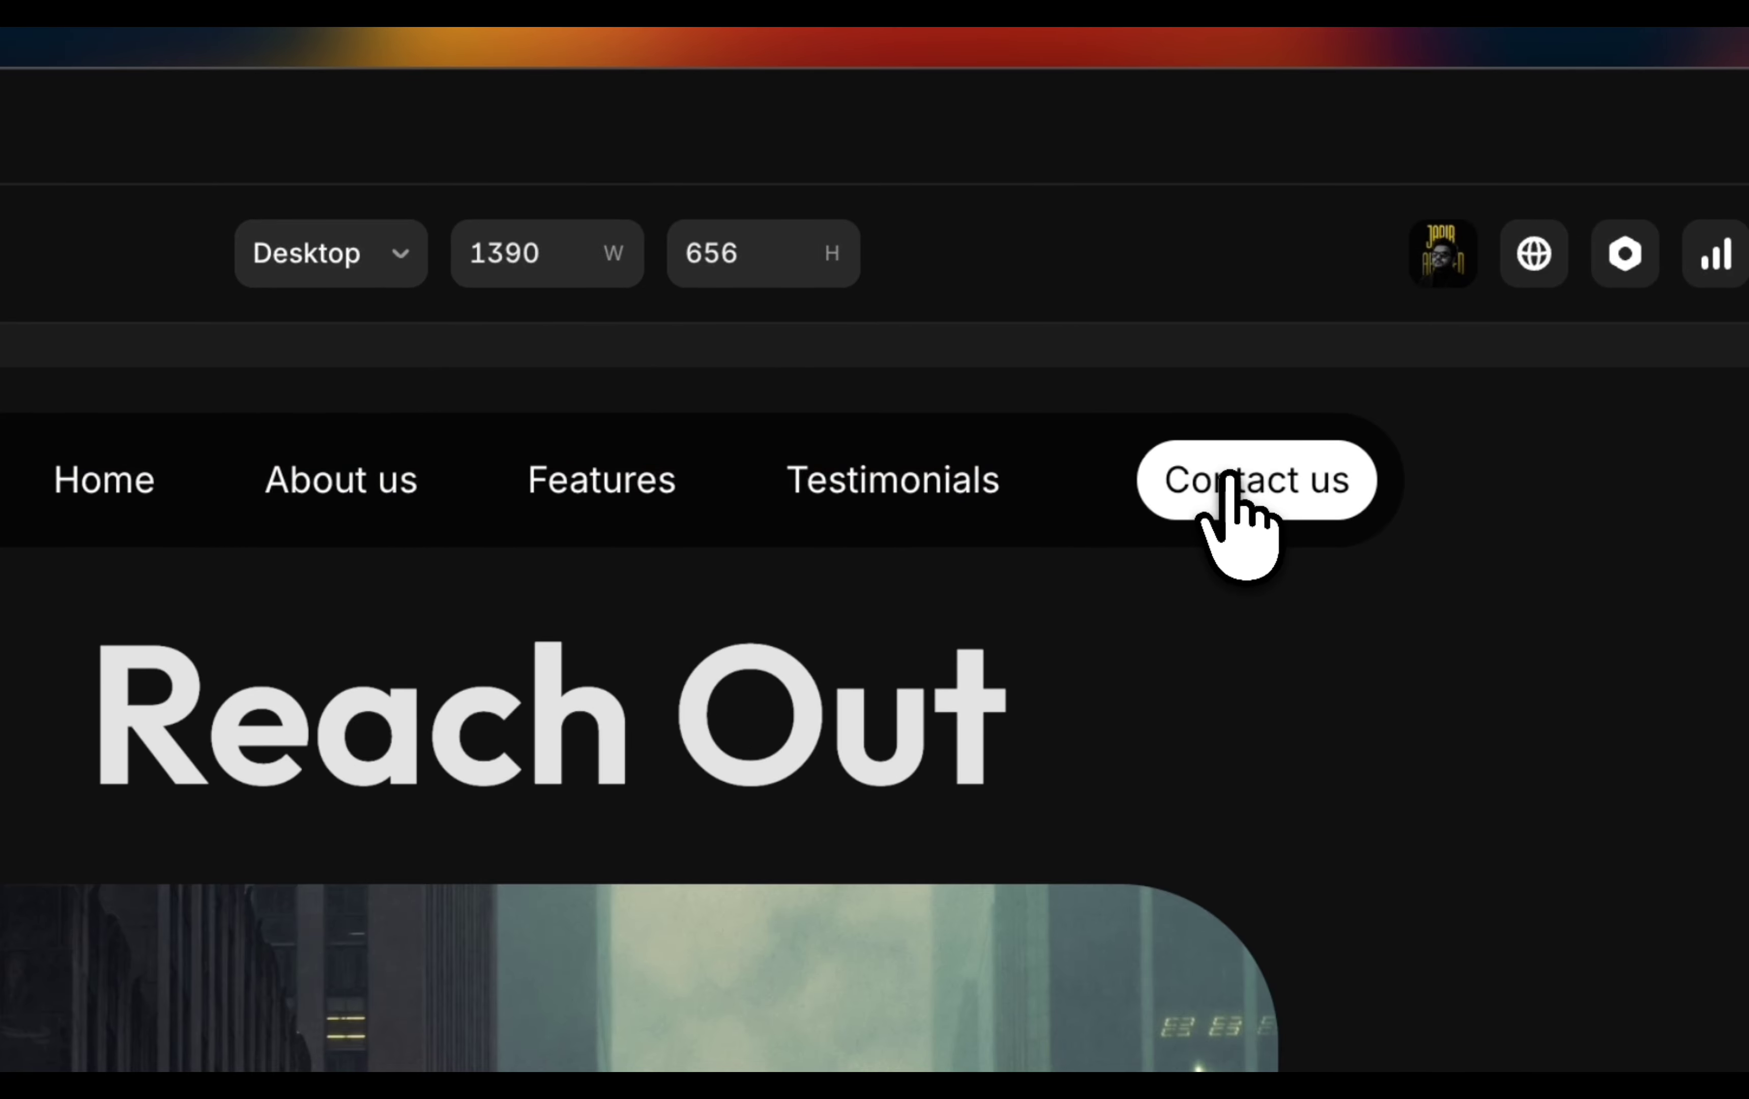
Compare how the Contact us button moves through the previewed page against the Testimonials and Features links.
scroll(1176, 538, "up", 5)
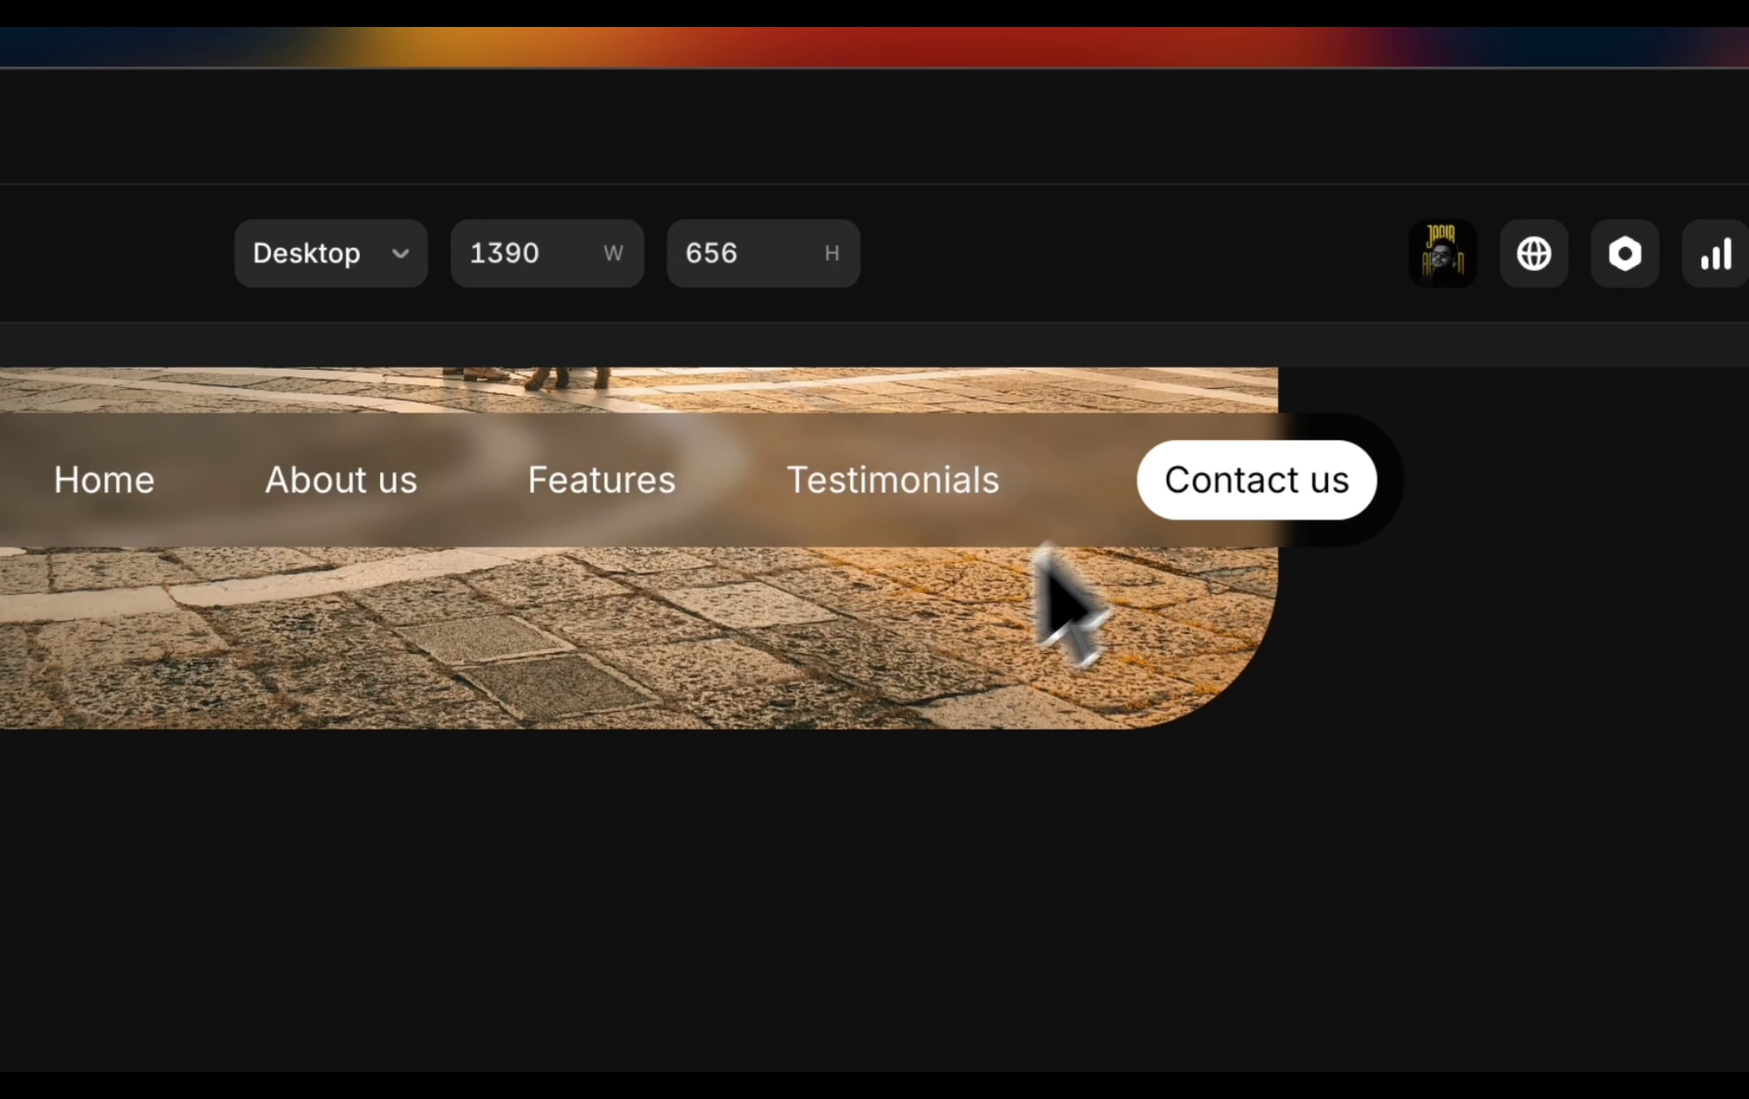
scroll(980, 582, "up", 4)
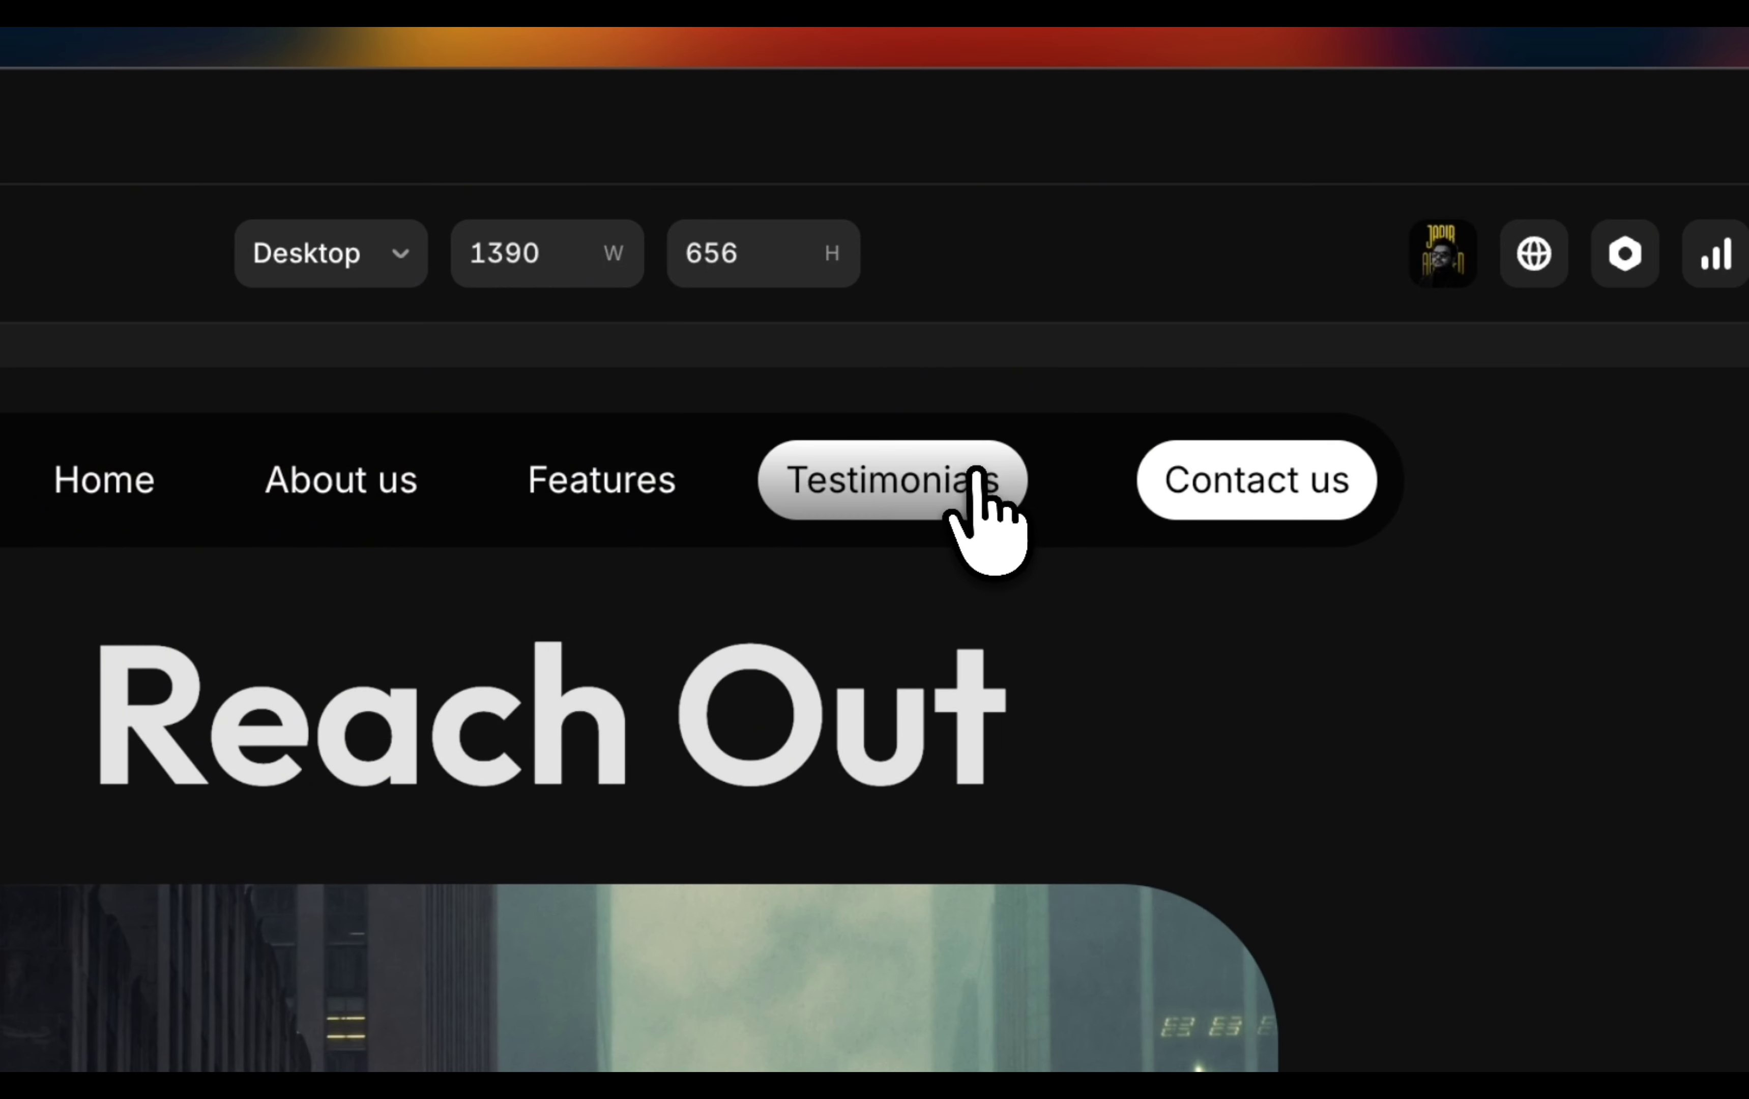
left_click(976, 500)
left_click(630, 500)
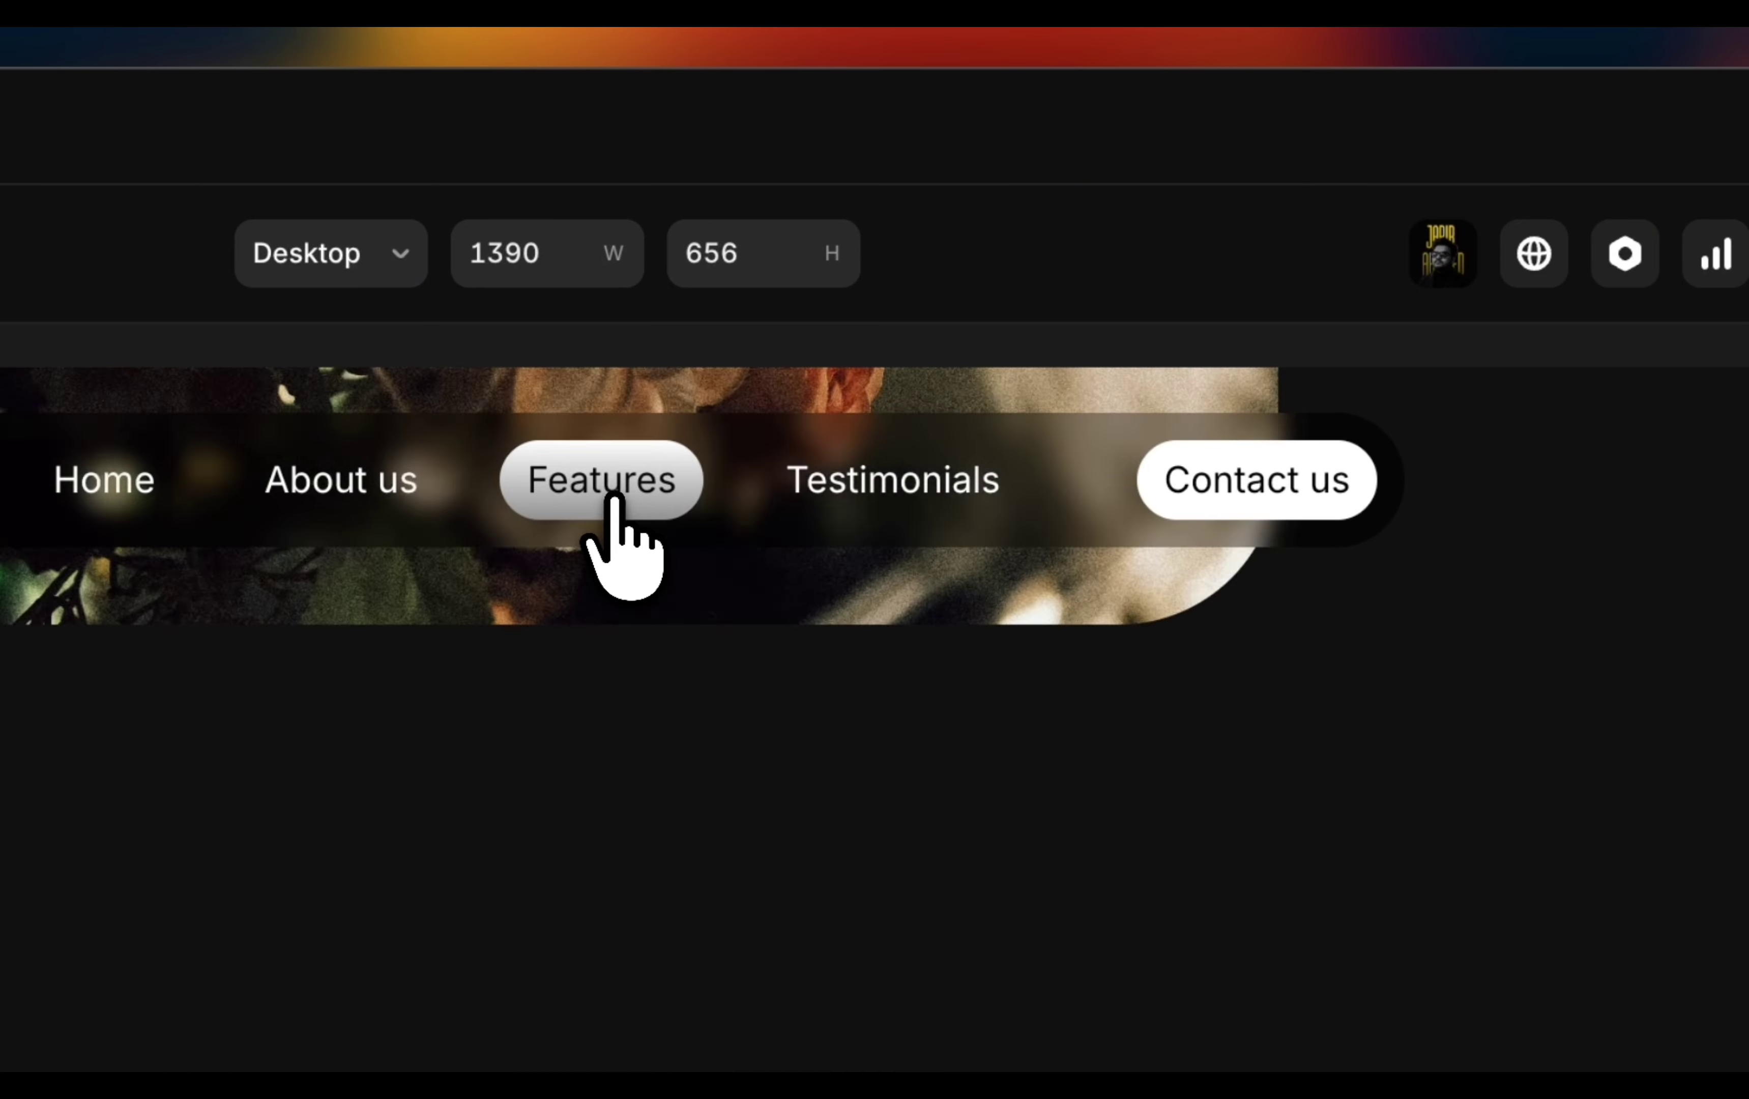
left_click(1217, 481)
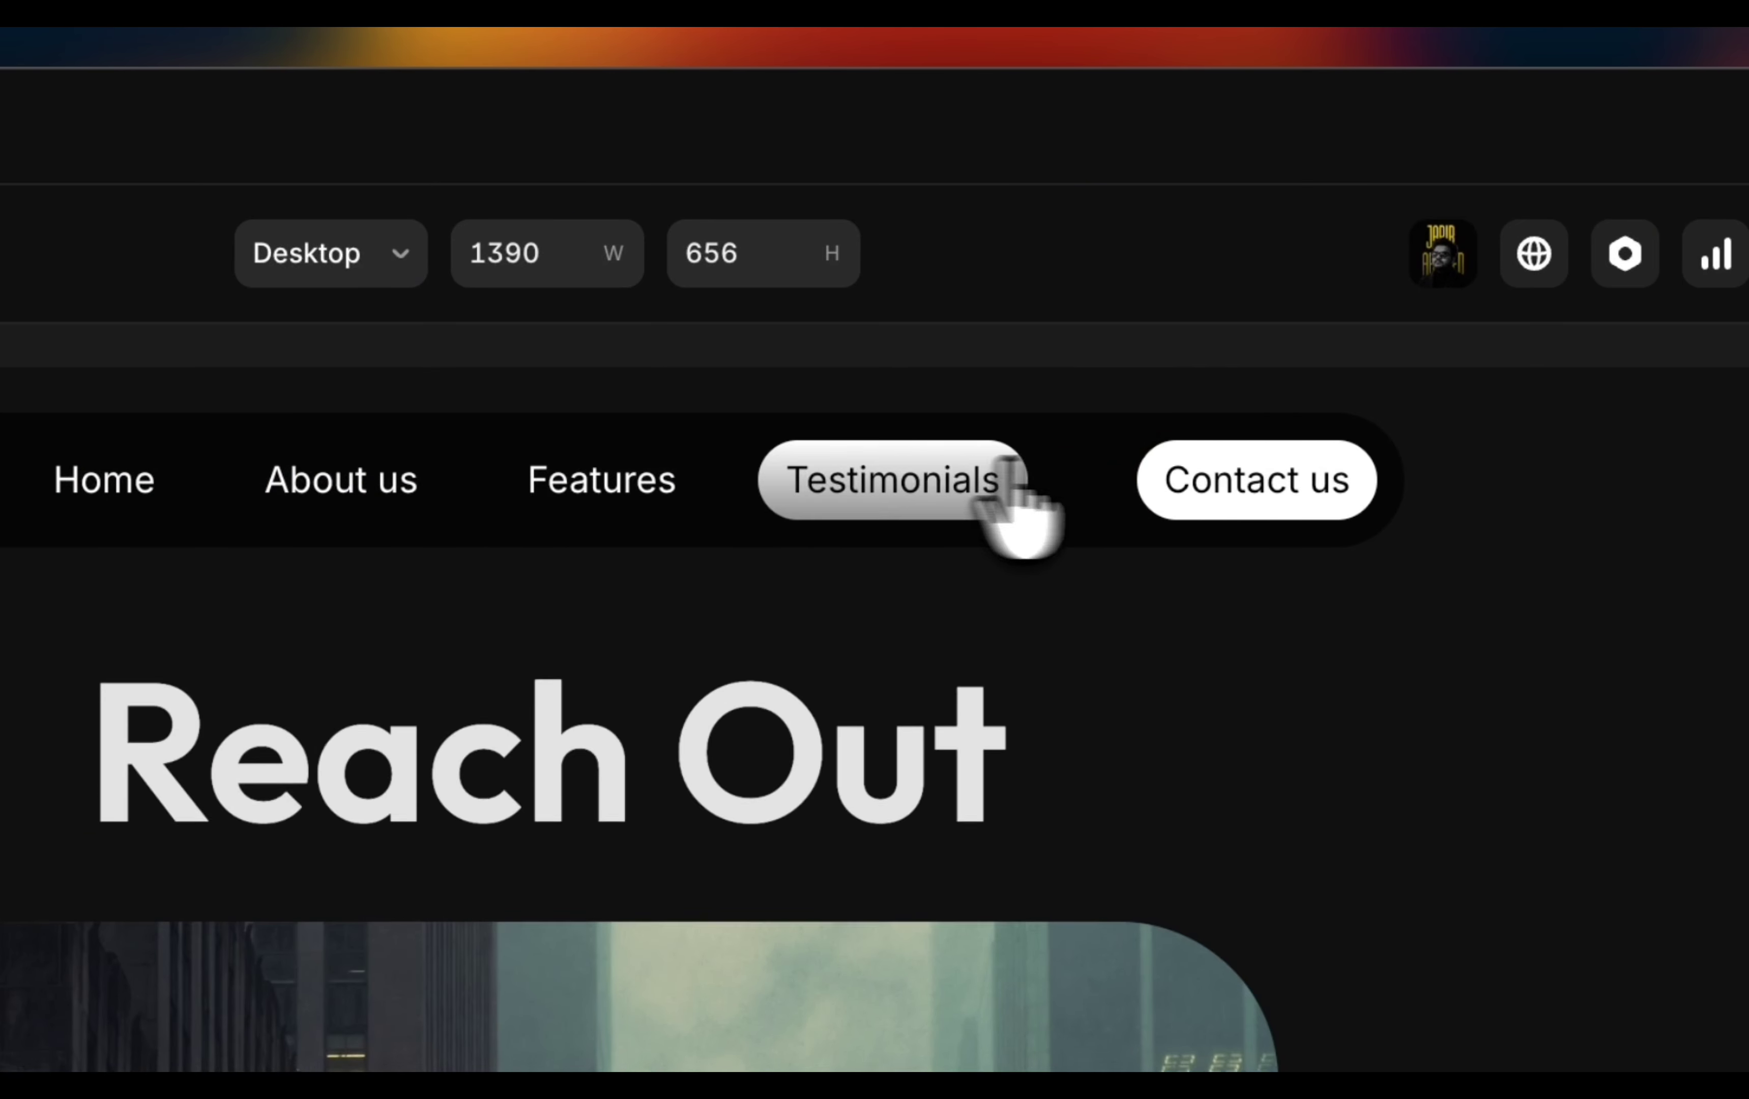
left_click(1006, 490)
left_click(1199, 484)
left_click(992, 480)
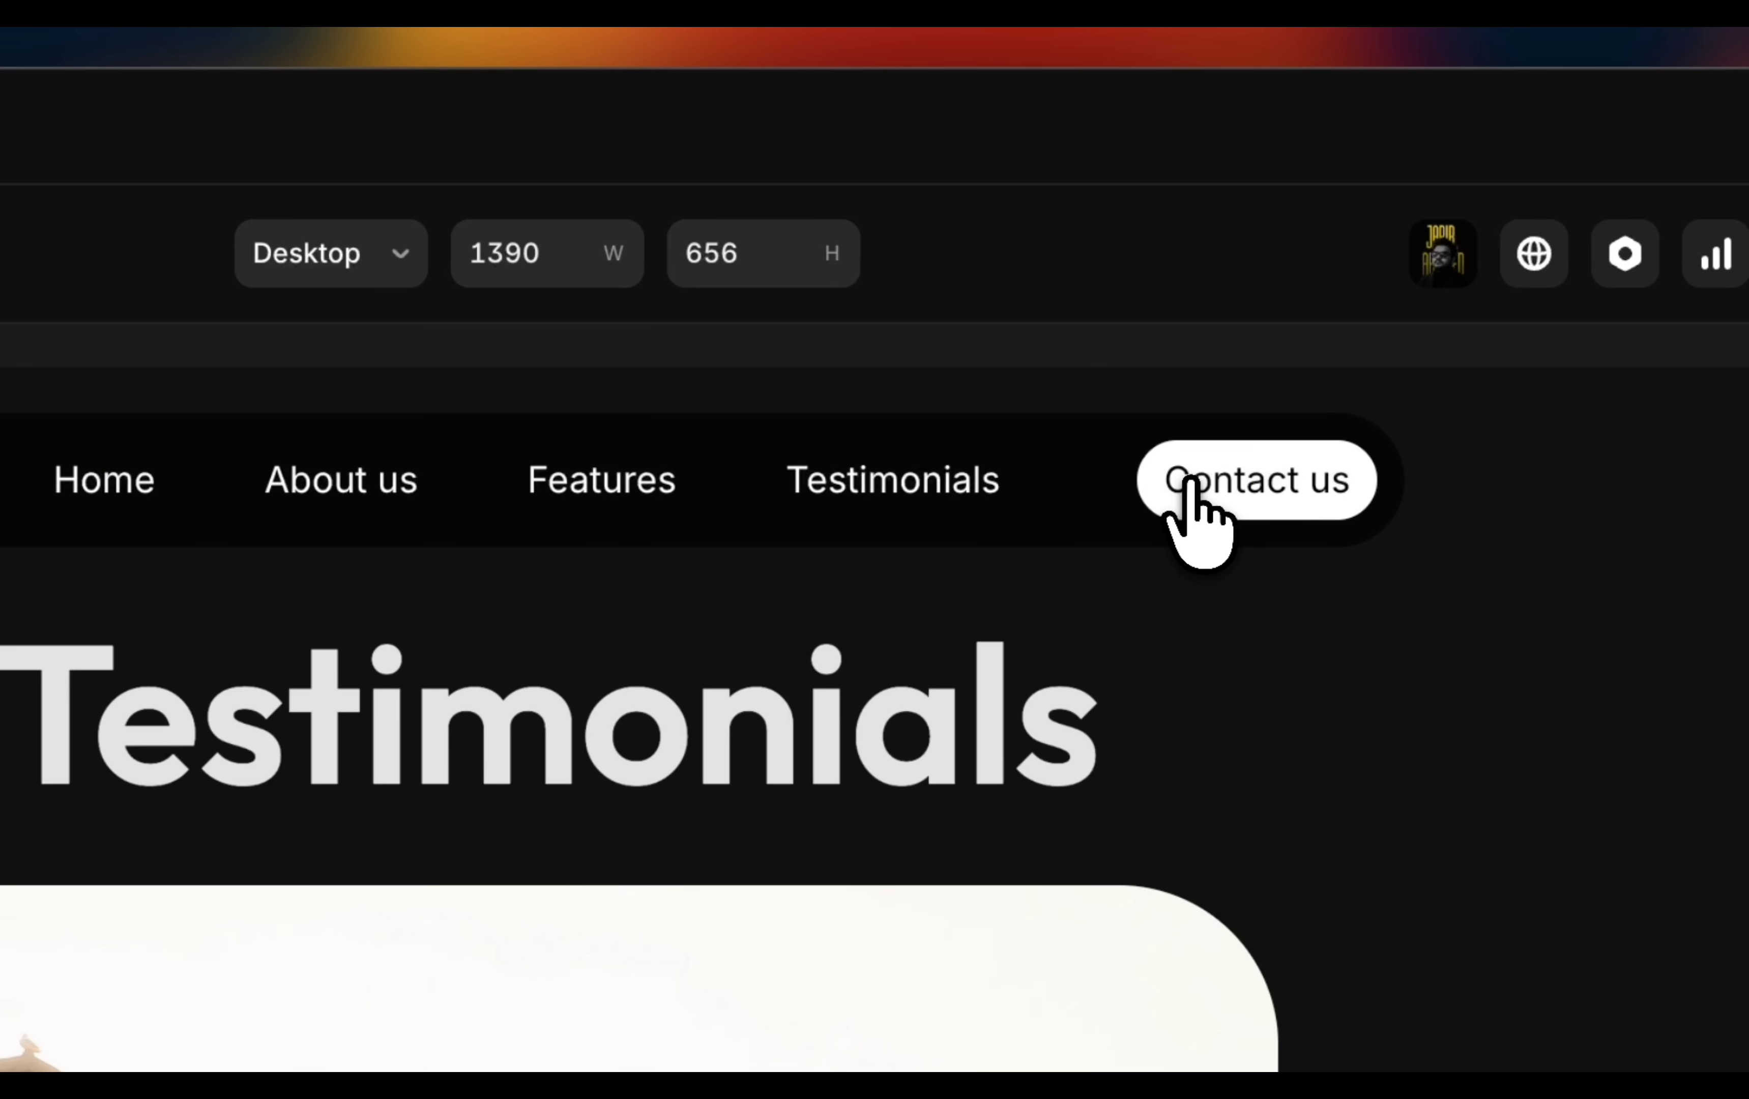
left_click(1184, 477)
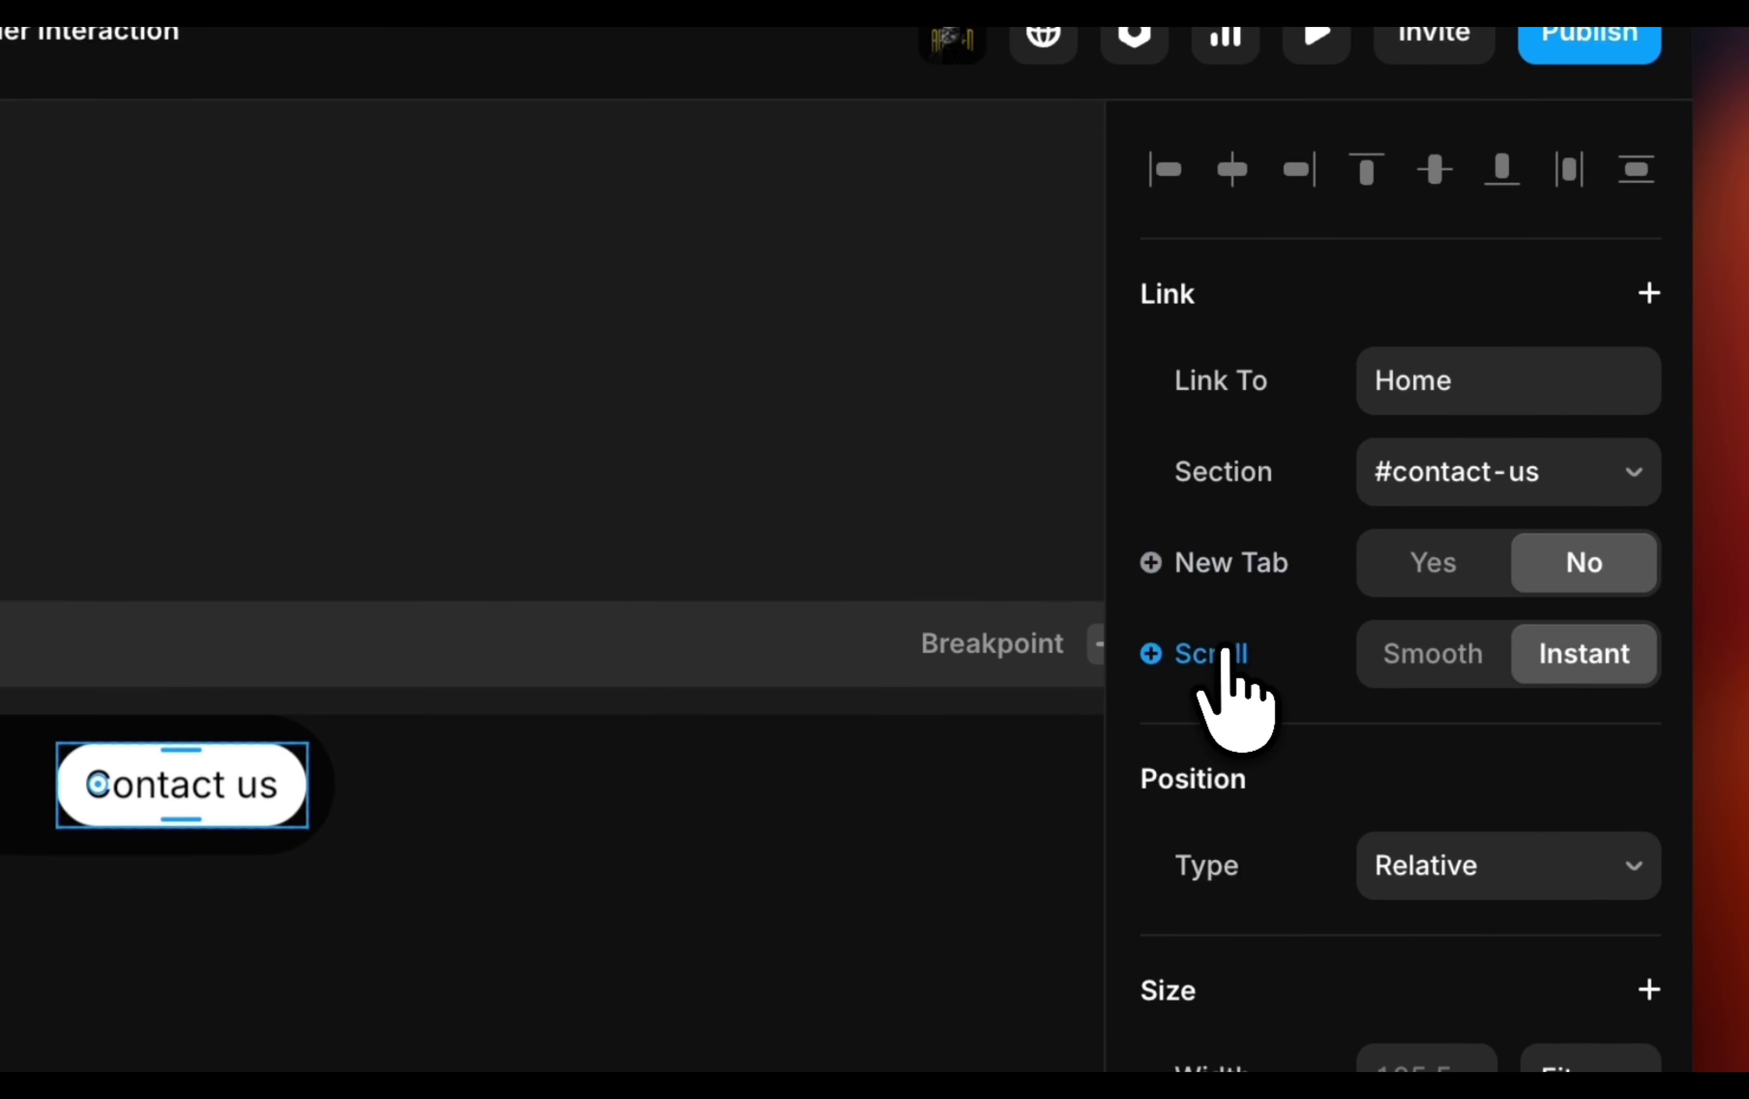
Set the Contact us button's link scroll behaviour to Smooth.
left_click(1425, 681)
scroll(1044, 858, "down", 3)
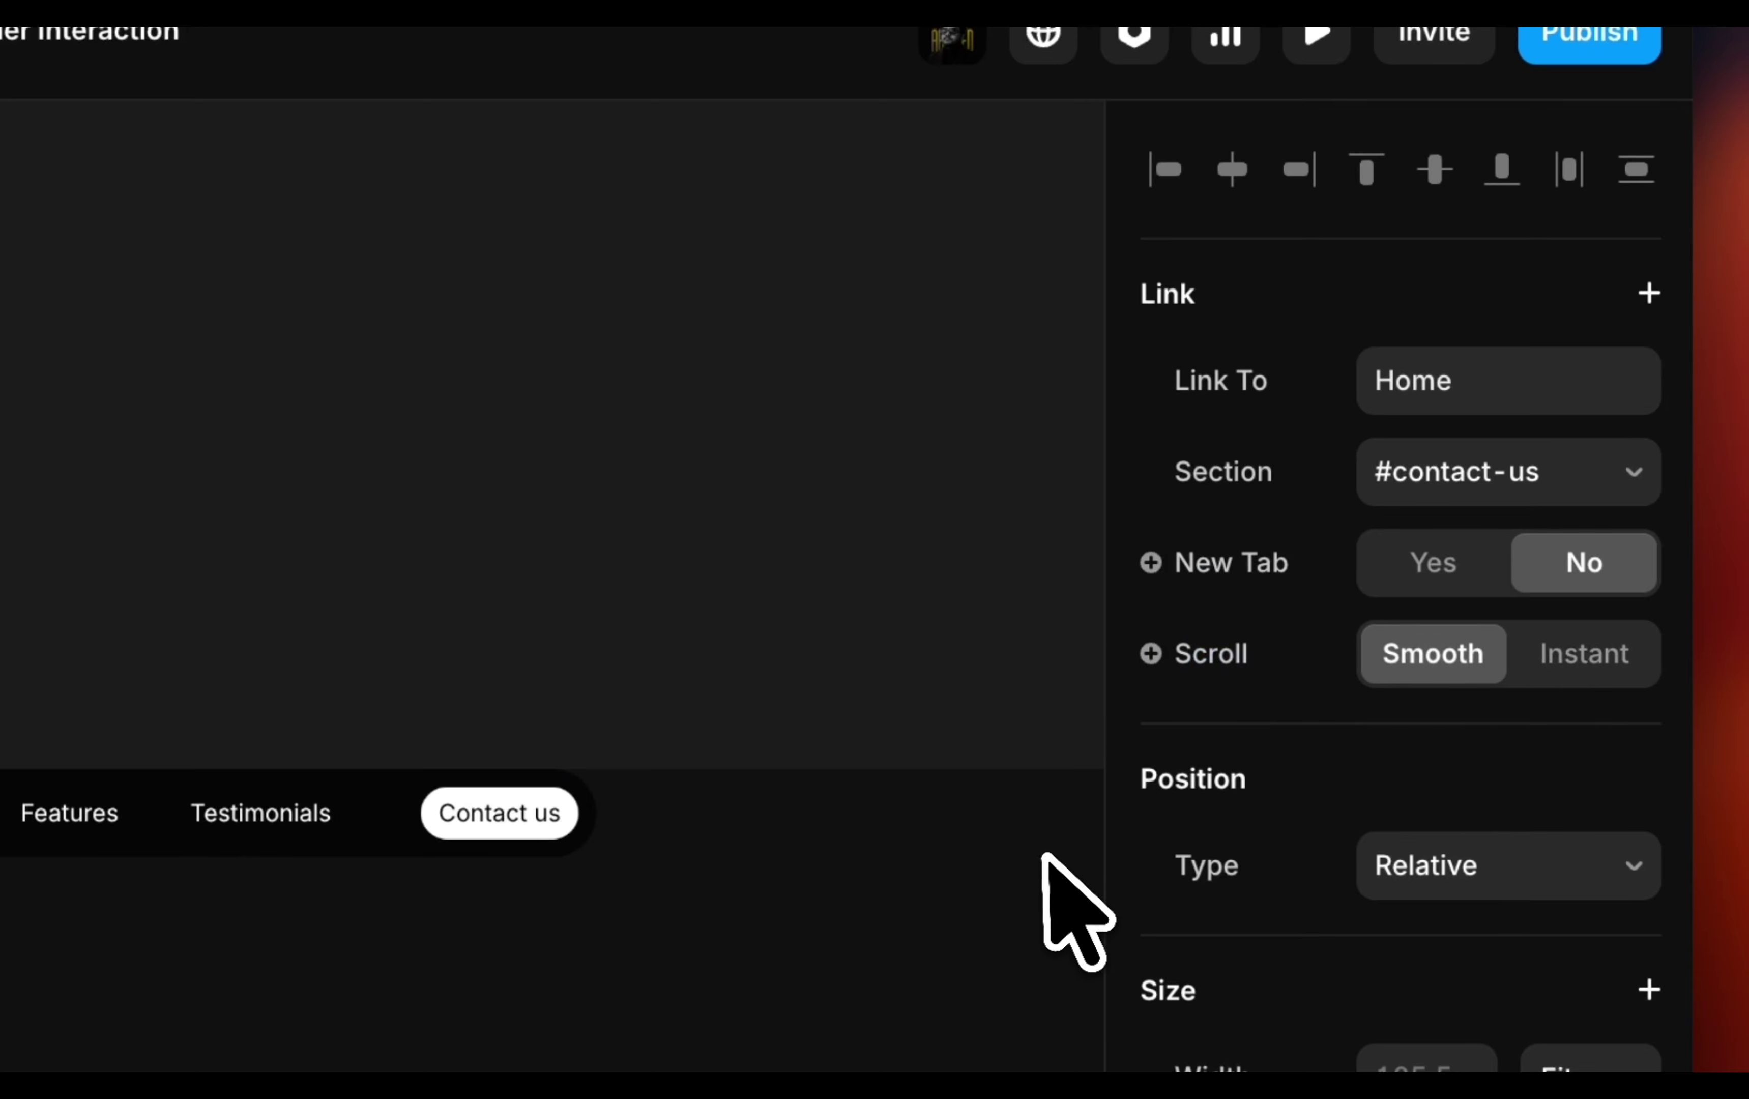
Publish the site update and load the refreshed published site in the browser, keeping only one tab of it.
left_click(1562, 29)
left_click(1261, 470)
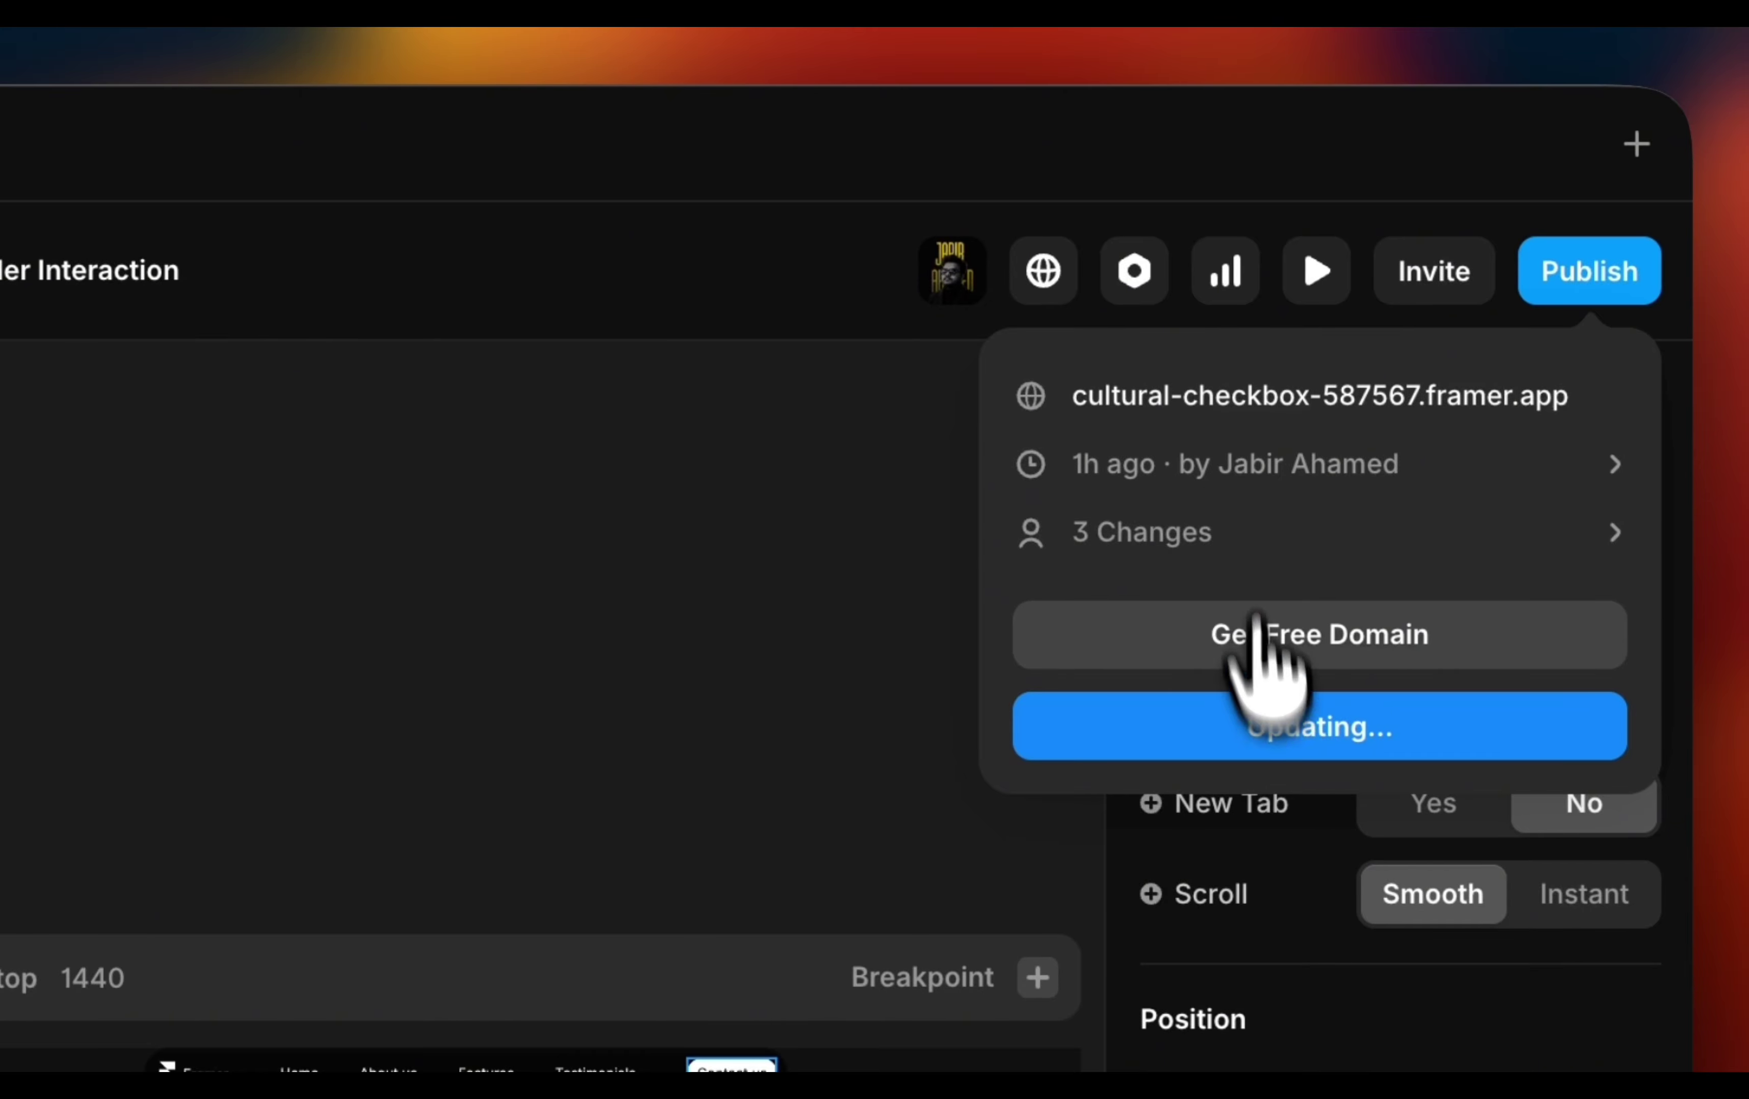
left_click(1233, 397)
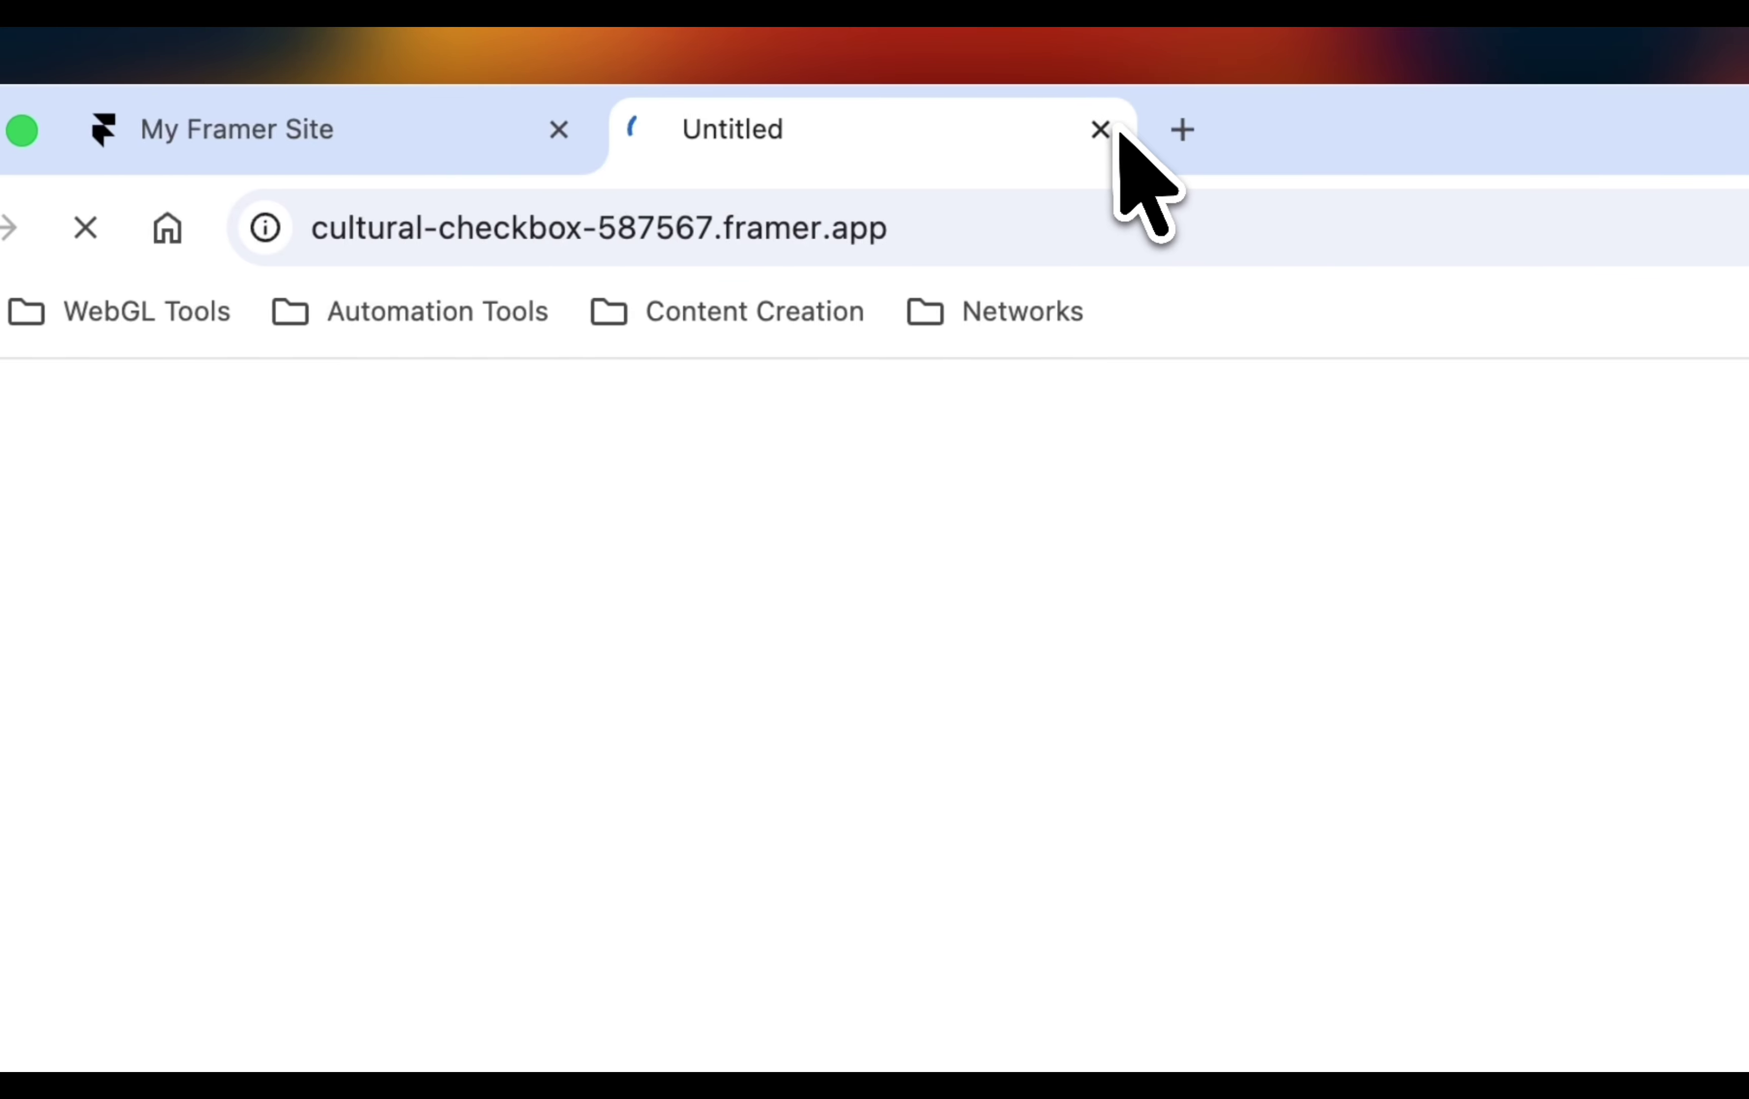
left_click(1100, 129)
left_click(85, 228)
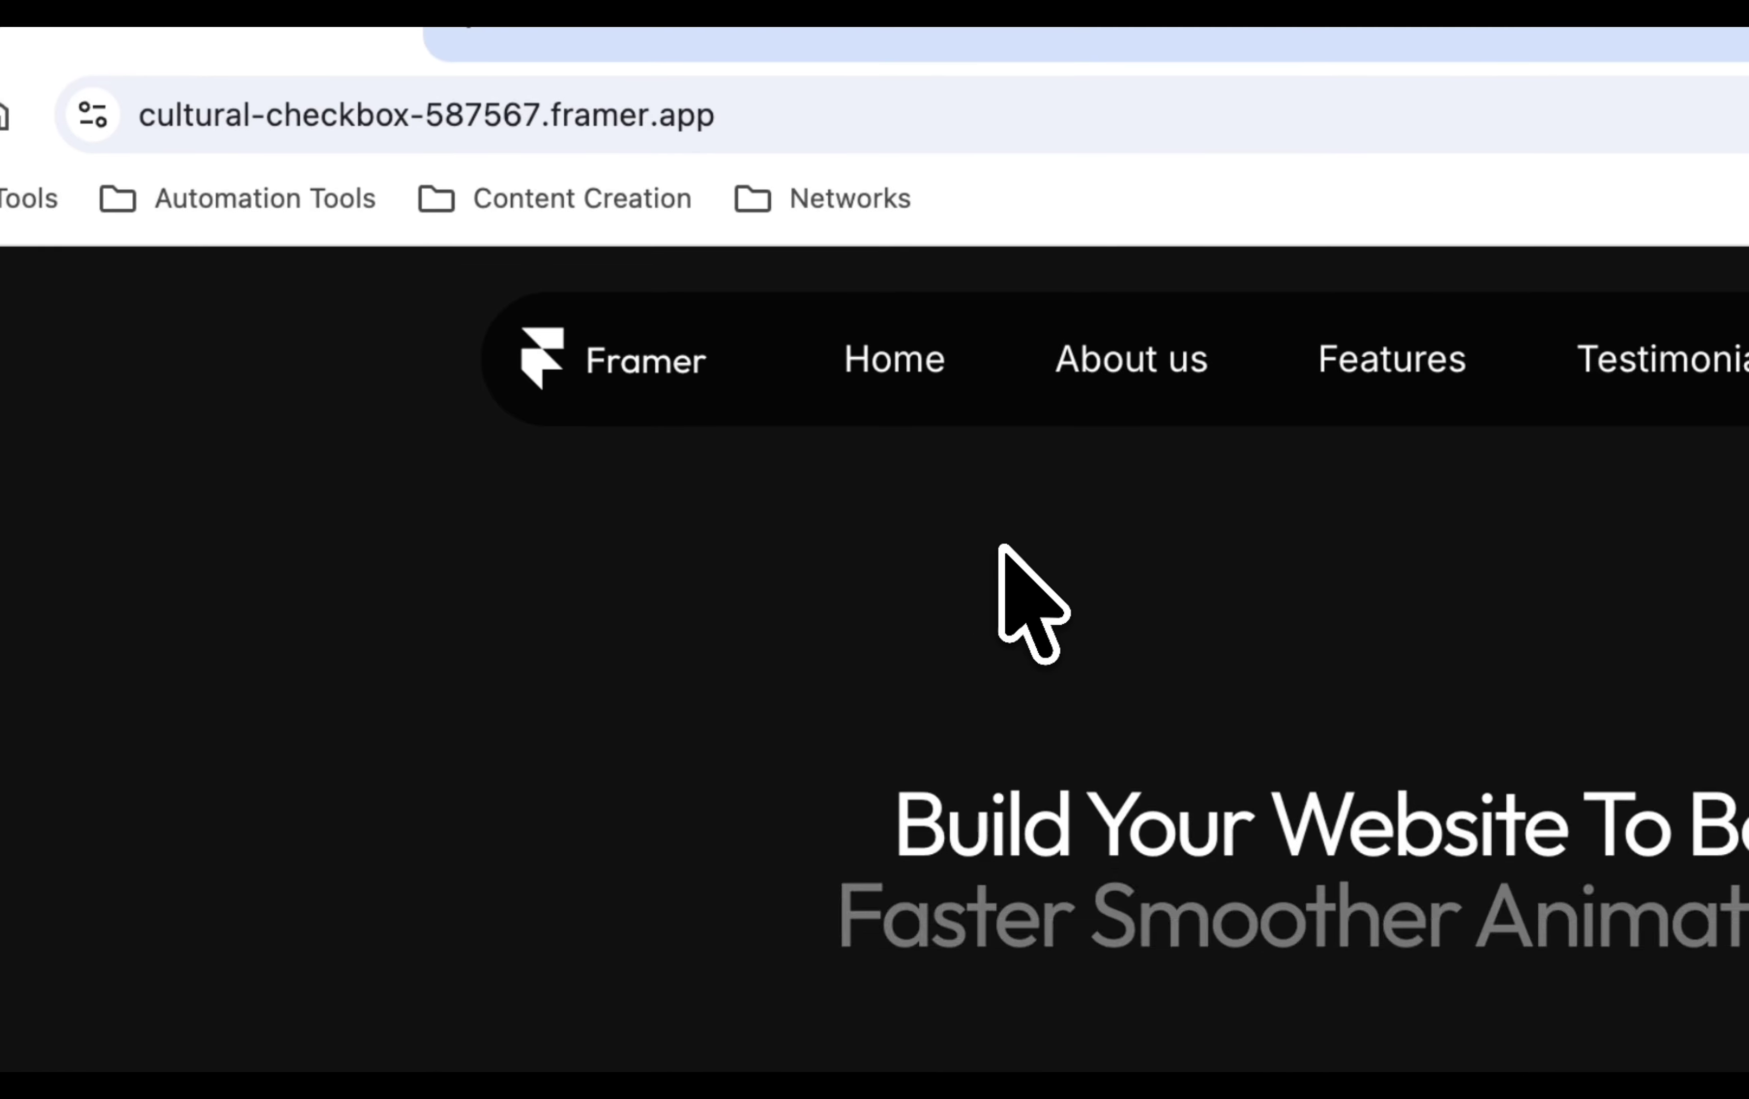
Check the sticky header and its Contact us, Testimonials, Features, About us and Home links on the published site.
scroll(1001, 545, "down", 10)
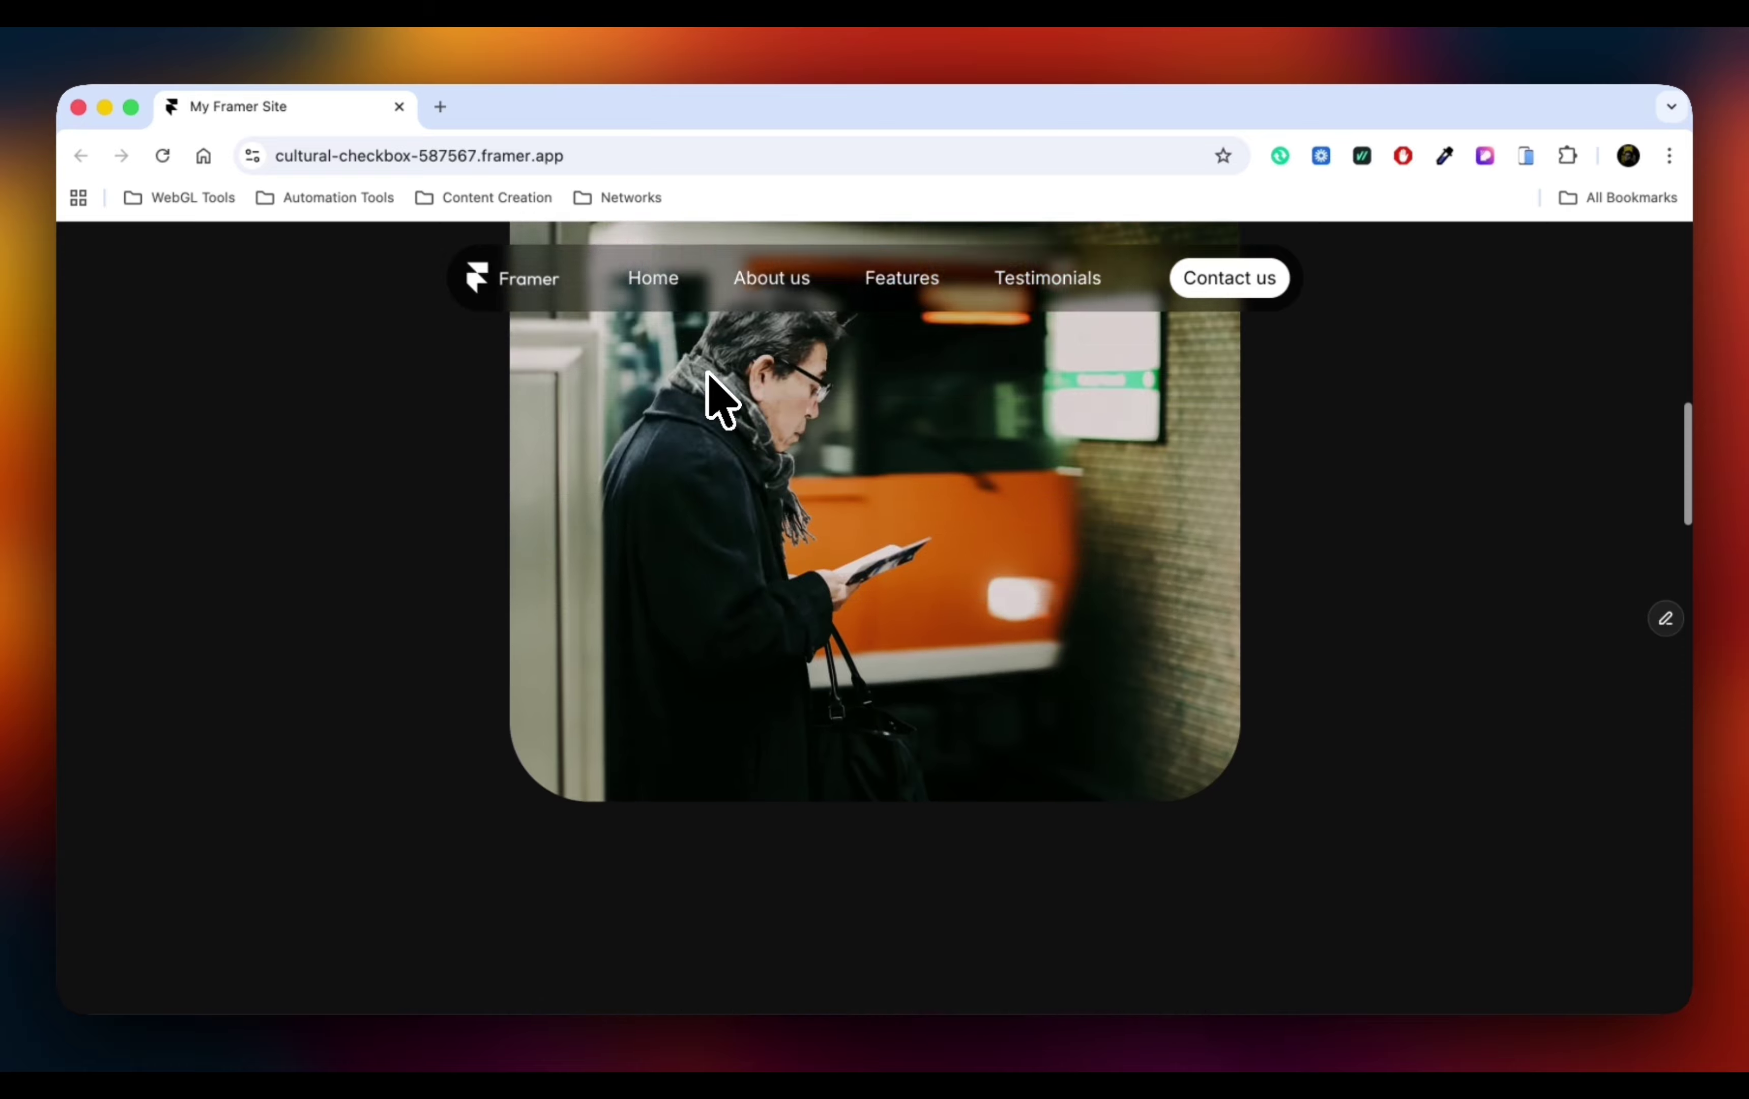
scroll(715, 396, "up", 10)
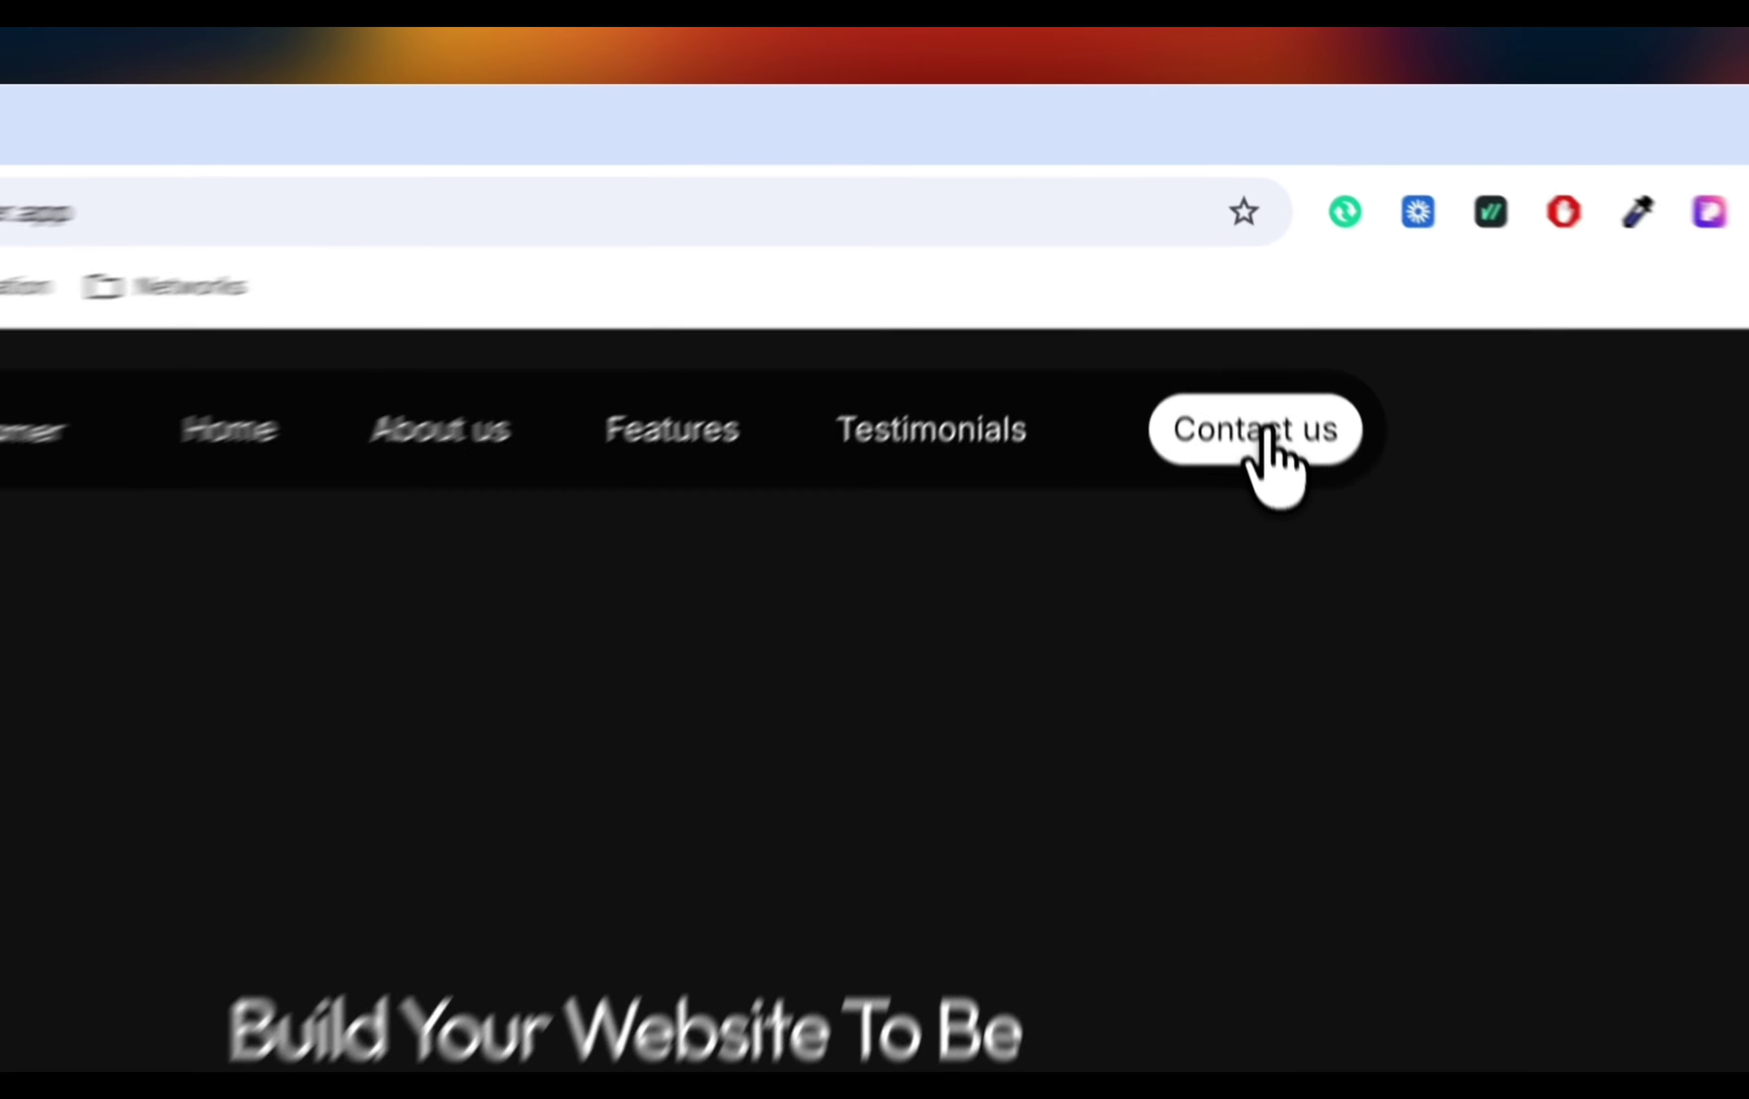
left_click(1267, 436)
left_click(926, 425)
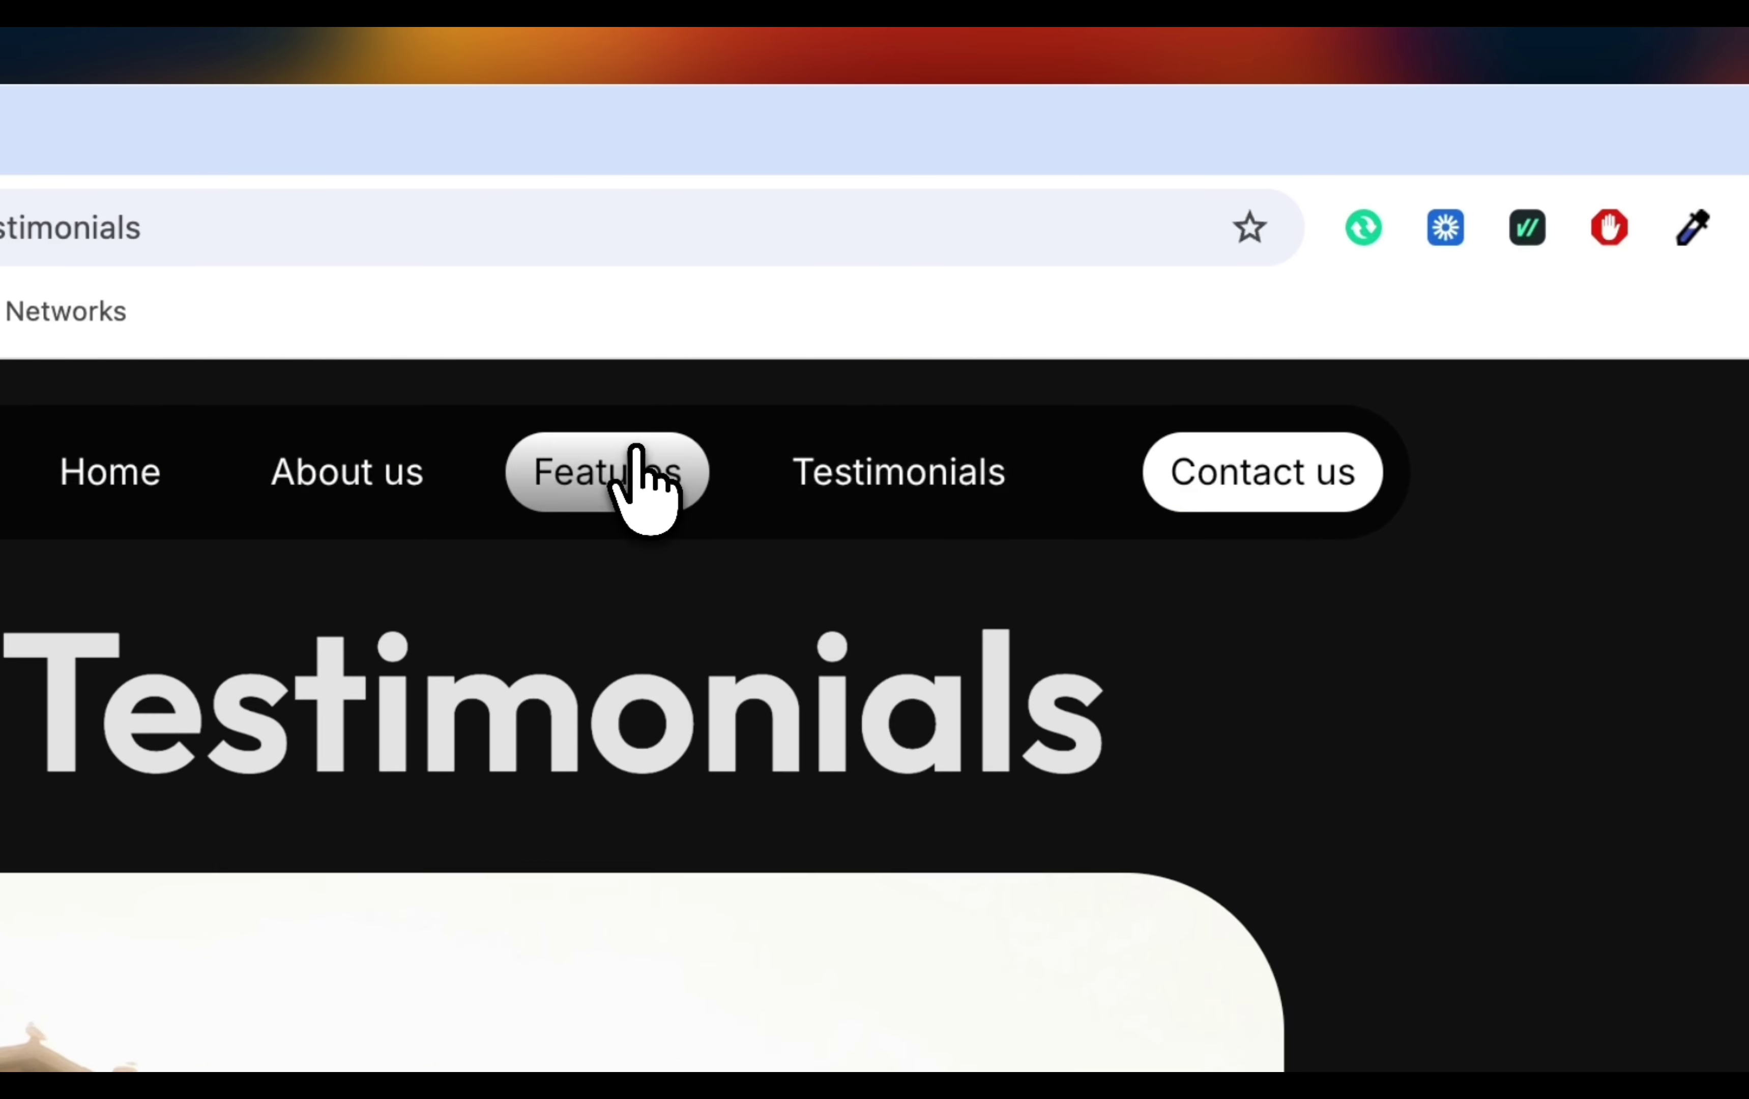
left_click(636, 465)
left_click(346, 472)
left_click(146, 468)
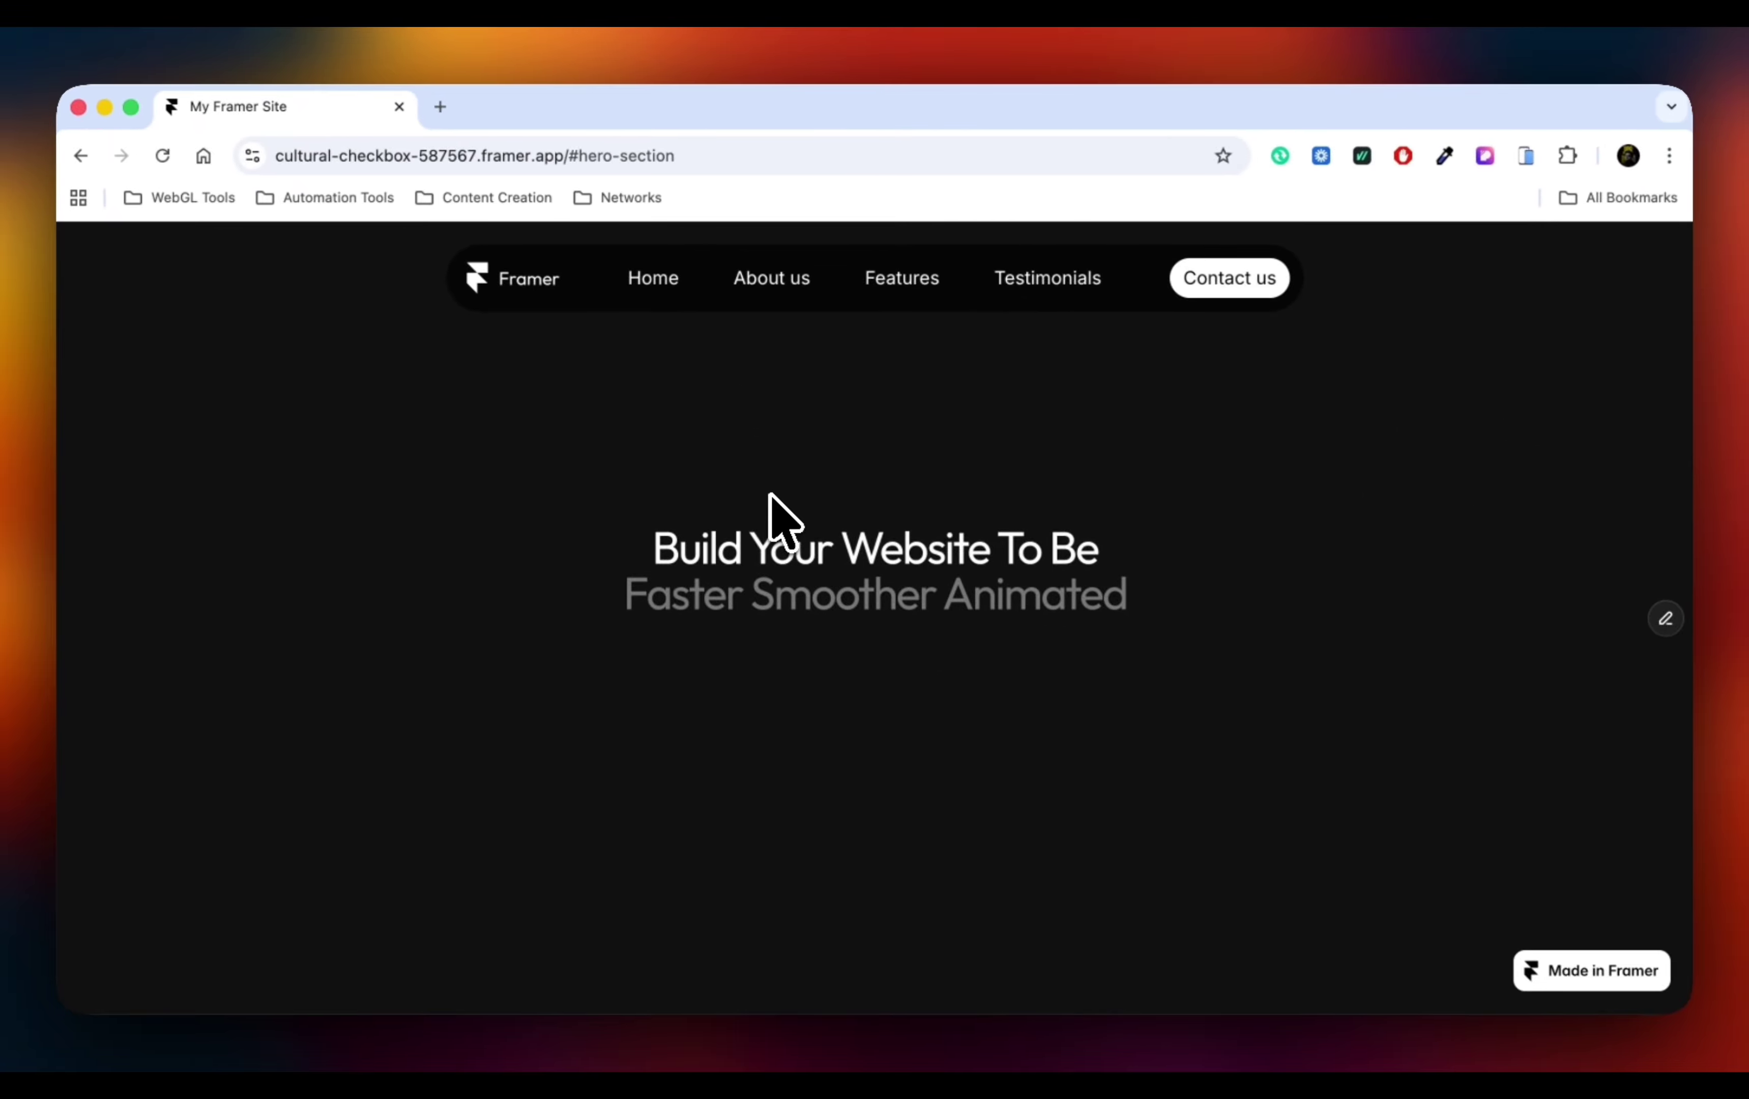
scroll(769, 494, "down", 2)
scroll(770, 494, "up", 3)
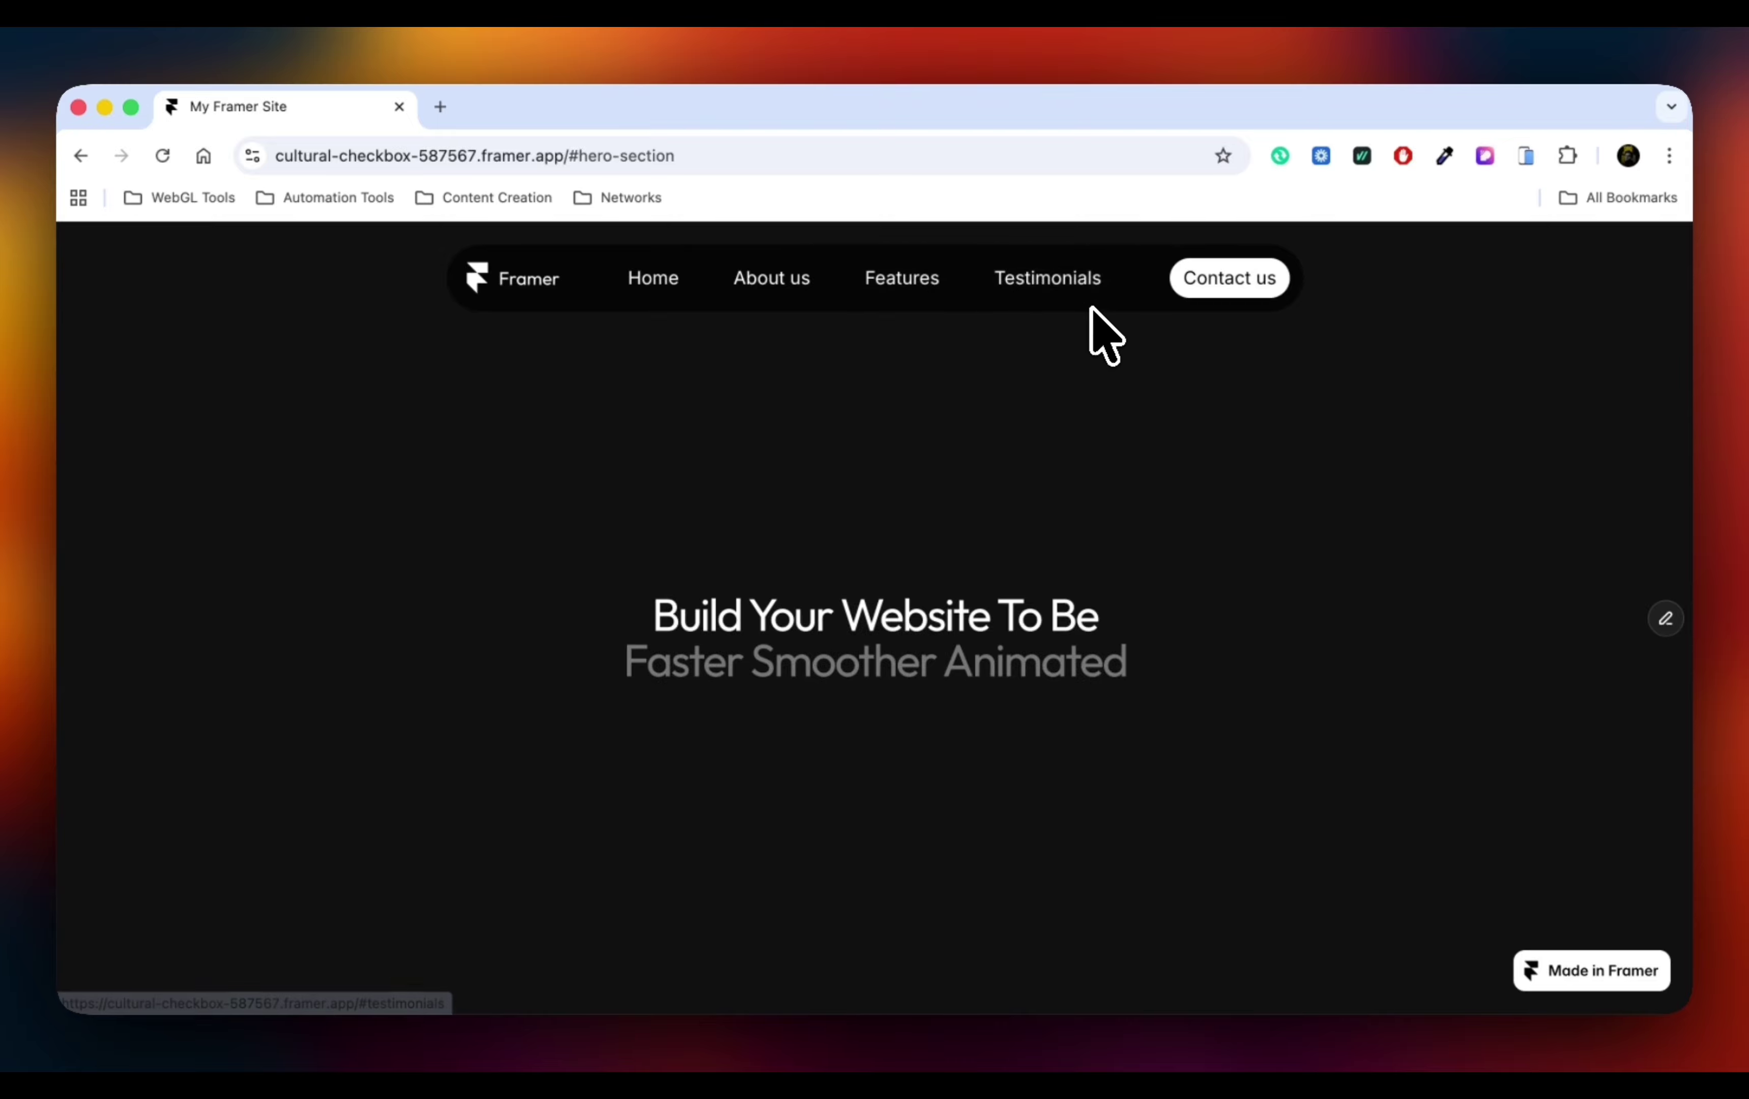
Switch back to the Framer project and bring the Desktop breakpoint into view on the canvas.
key("super+Tab")
left_click(980, 465)
scroll(971, 469, "right", 3)
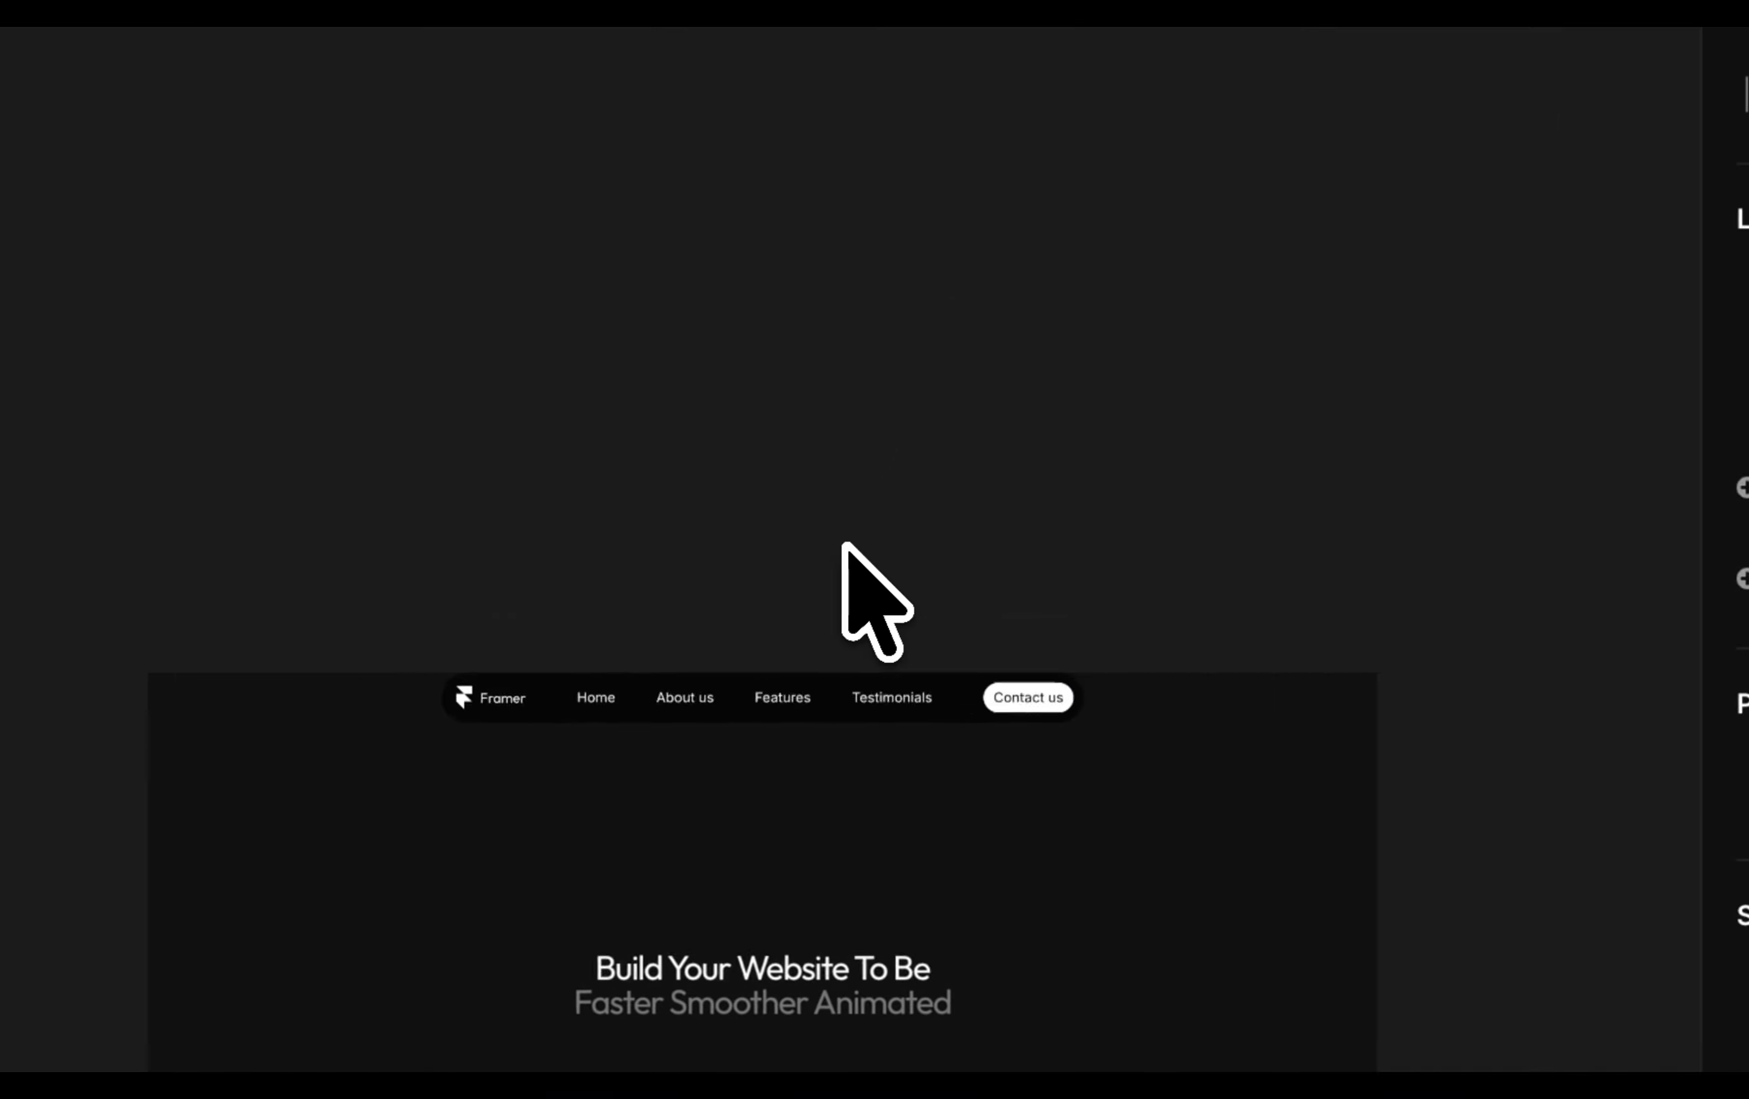
scroll(972, 473, "down", 4)
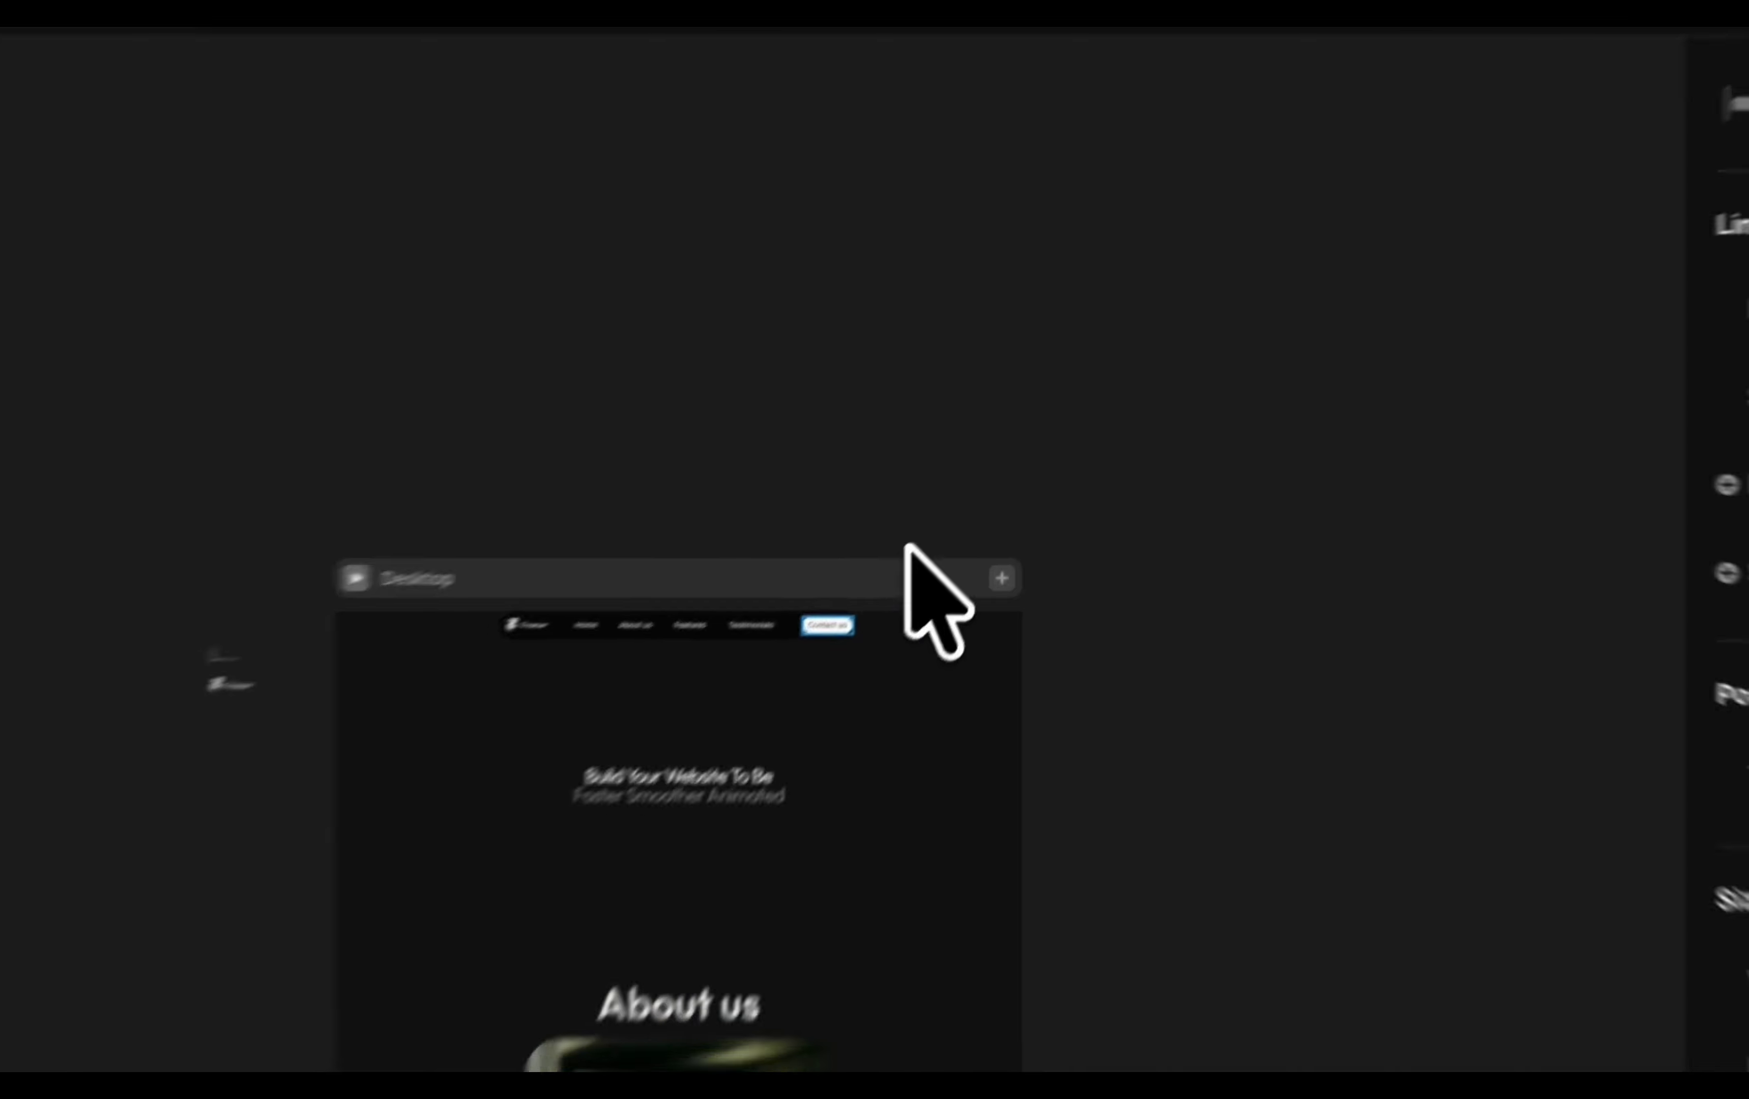